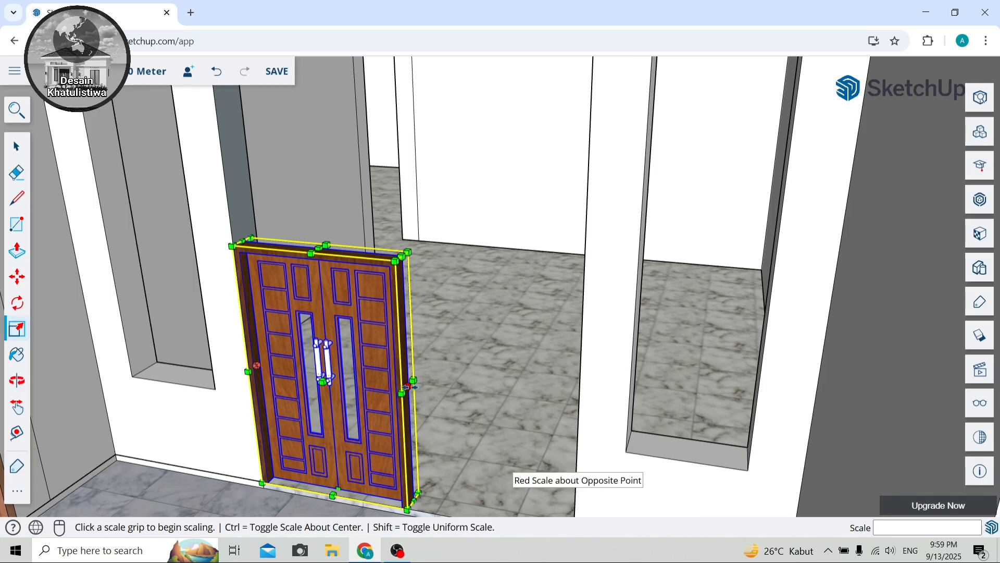
# Scale the double door group to fill the doorway opening, about 2.02 in width and about 2.08 in height.
pyautogui.click(412, 401)
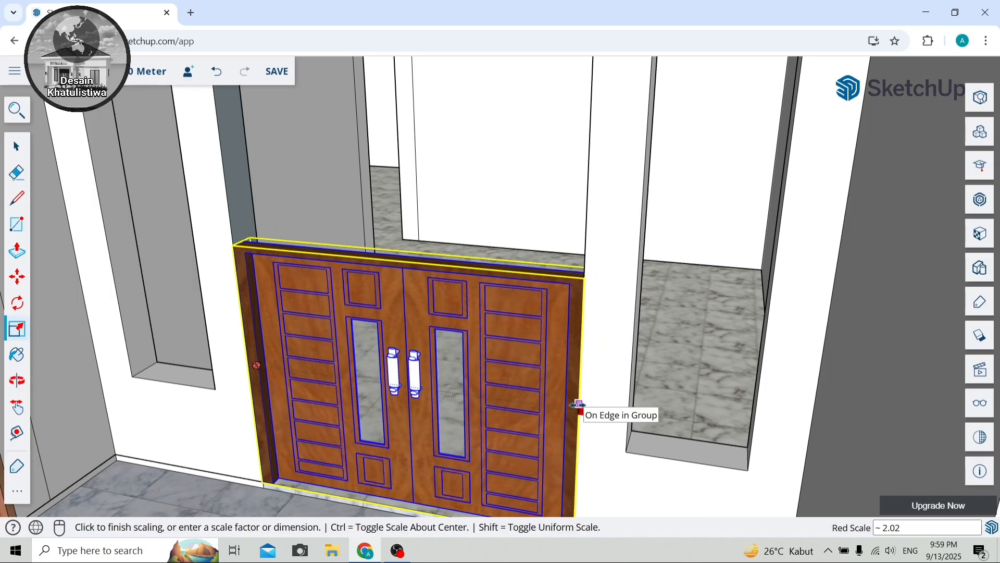
pyautogui.click(579, 404)
pyautogui.scroll(-4, 580, 404)
pyautogui.scroll(2, 479, 221)
pyautogui.scroll(2, 479, 224)
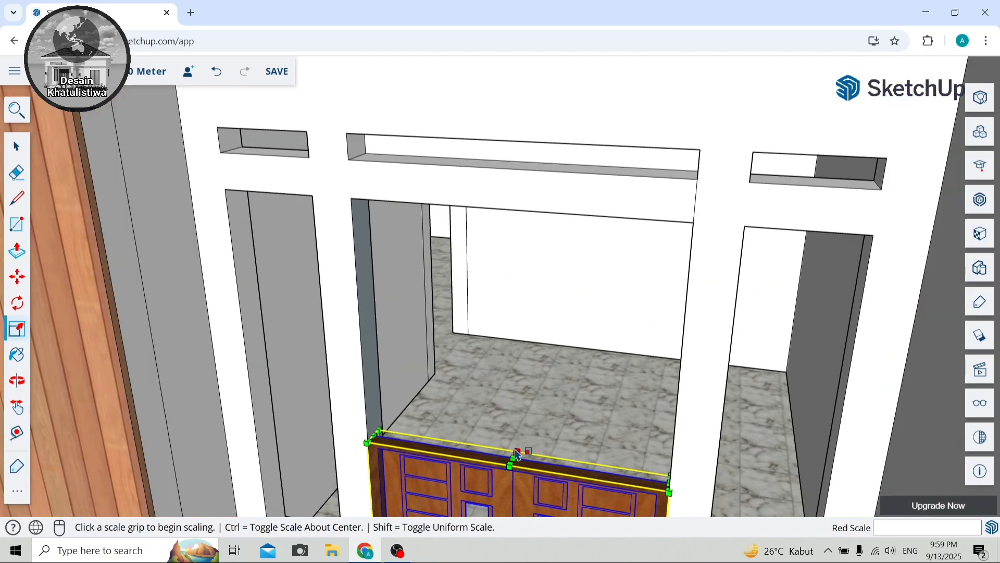
pyautogui.click(515, 452)
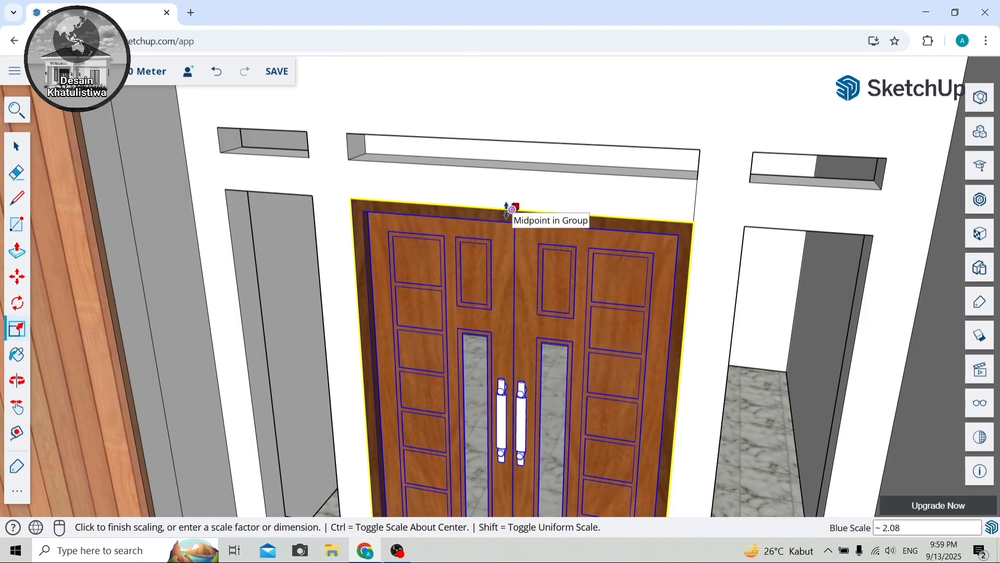
pyautogui.click(511, 210)
pyautogui.scroll(-3, 510, 219)
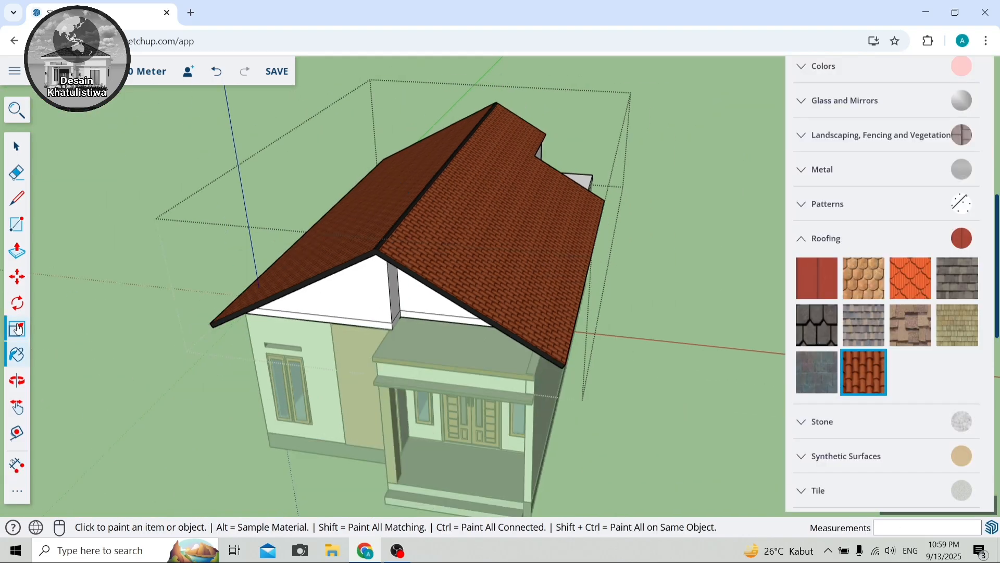
pyautogui.press('o')
pyautogui.moveTo(401, 258); pyautogui.dragTo(486, 272)
pyautogui.click(15, 147)
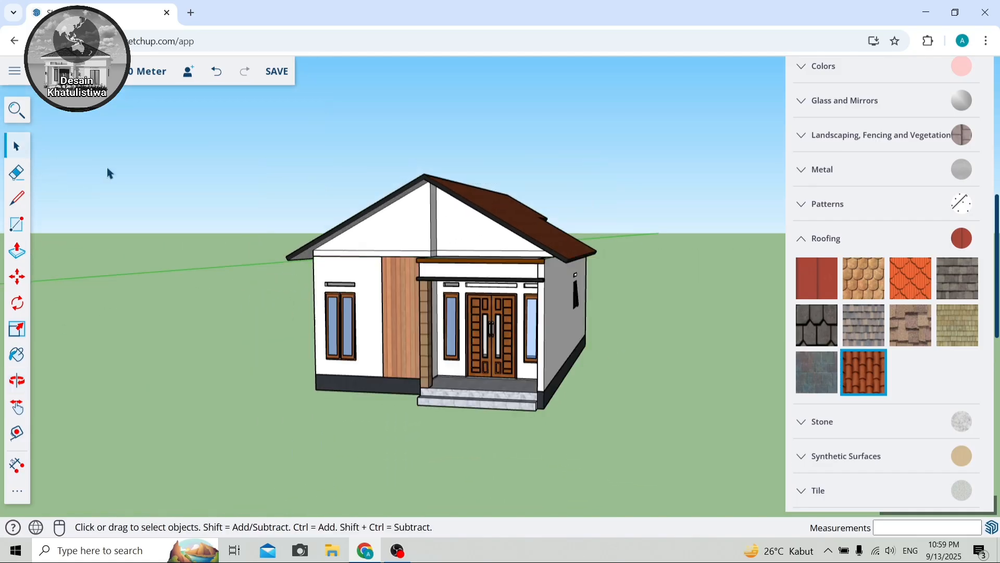
pyautogui.scroll(2, 422, 240)
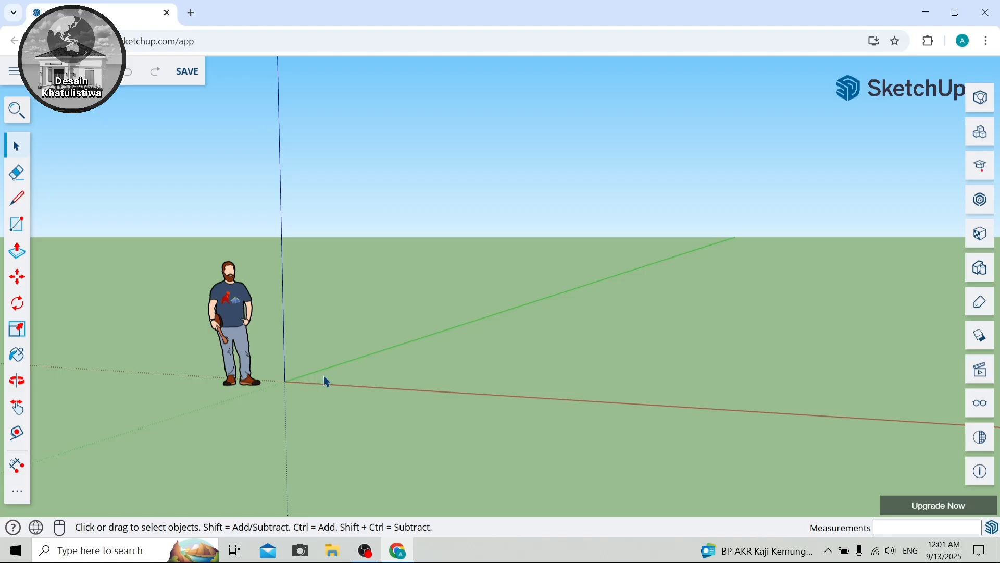
pyautogui.scroll(2, 324, 375)
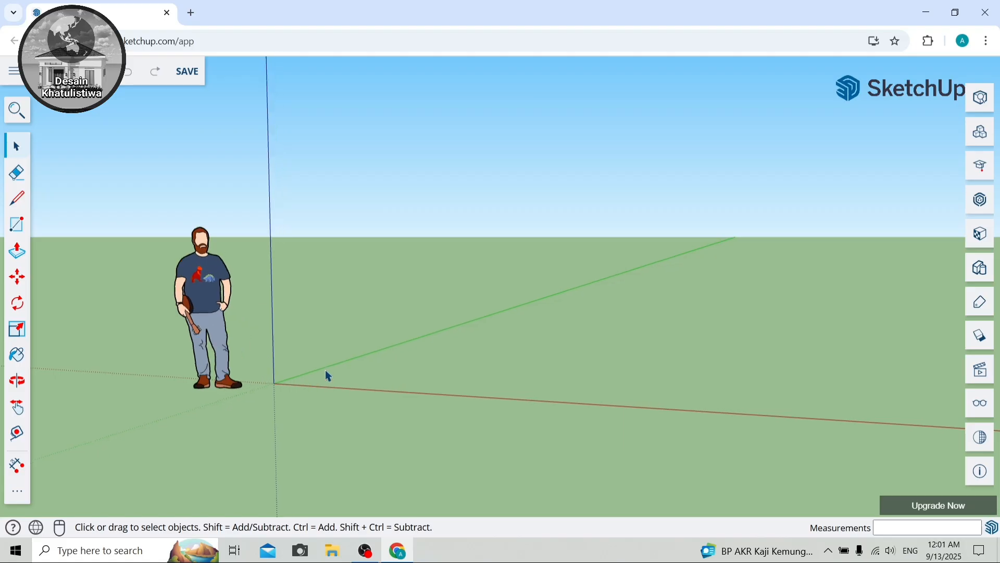
pyautogui.scroll(-1, 325, 370)
pyautogui.click(17, 381)
pyautogui.moveTo(112, 359); pyautogui.dragTo(112, 335)
pyautogui.click(16, 146)
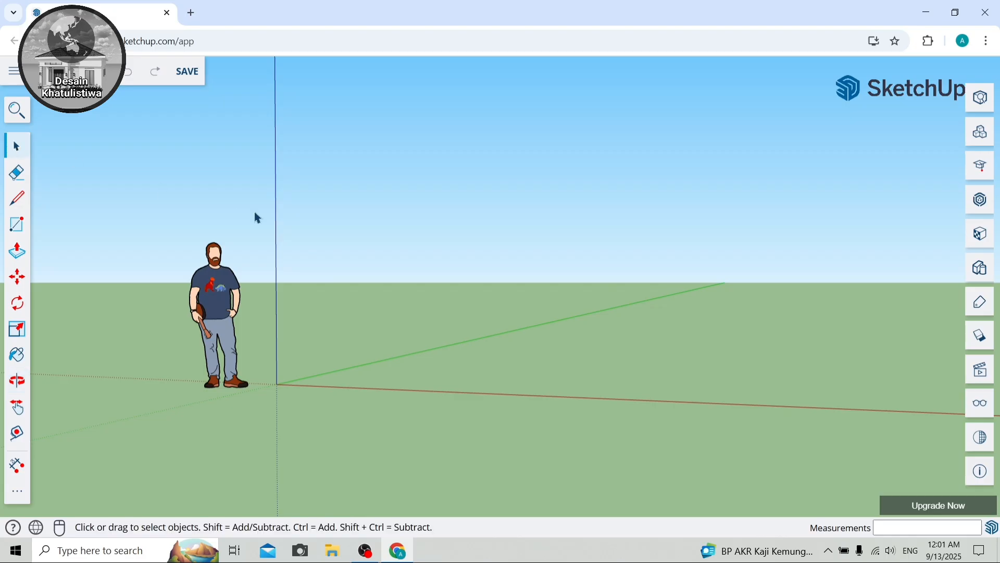
# Delete the default human figure standing beside the origin.
pyautogui.scroll(1, 276, 278)
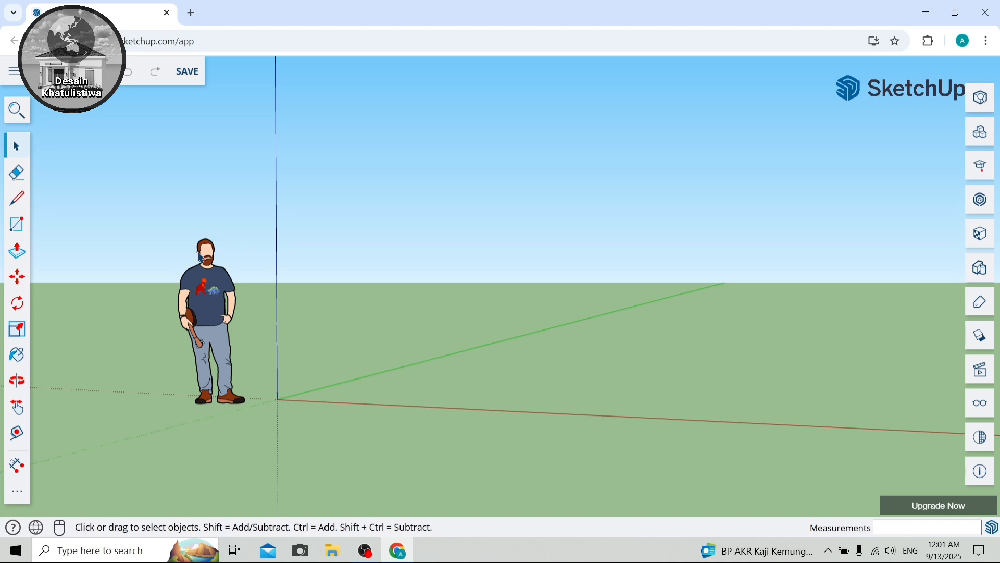
pyautogui.scroll(-1, 209, 261)
pyautogui.scroll(1, 395, 285)
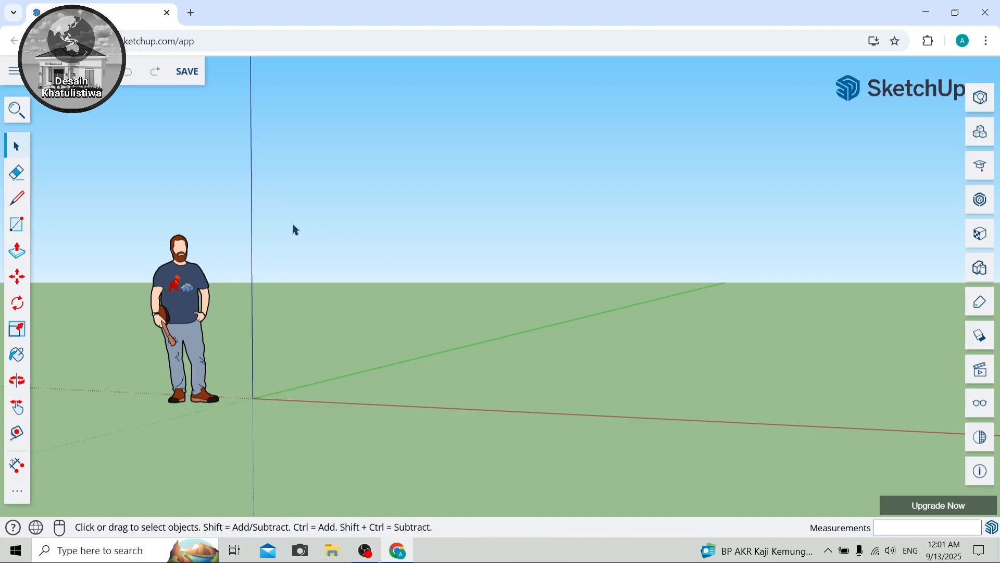
pyautogui.click(179, 314)
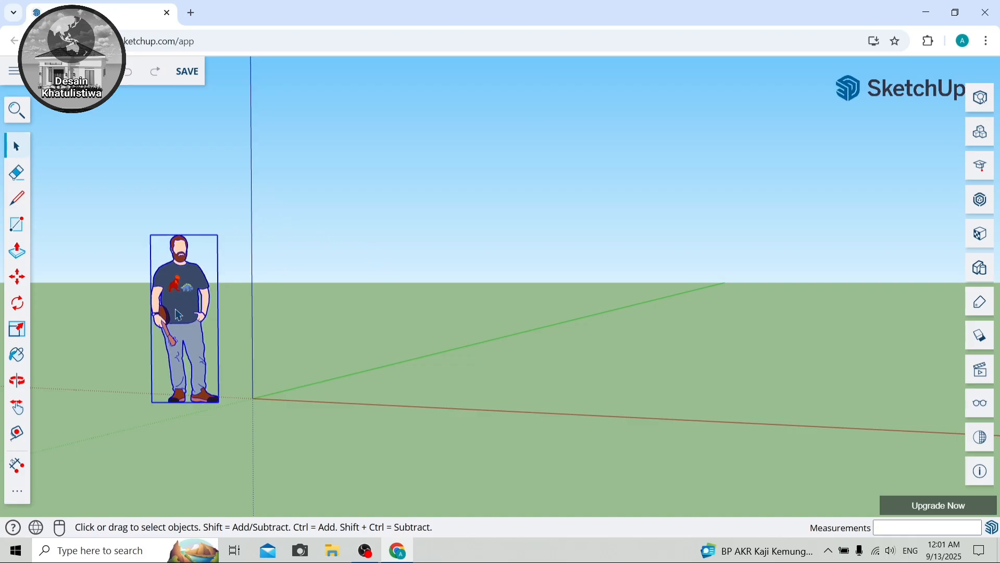
pyautogui.press('Delete')
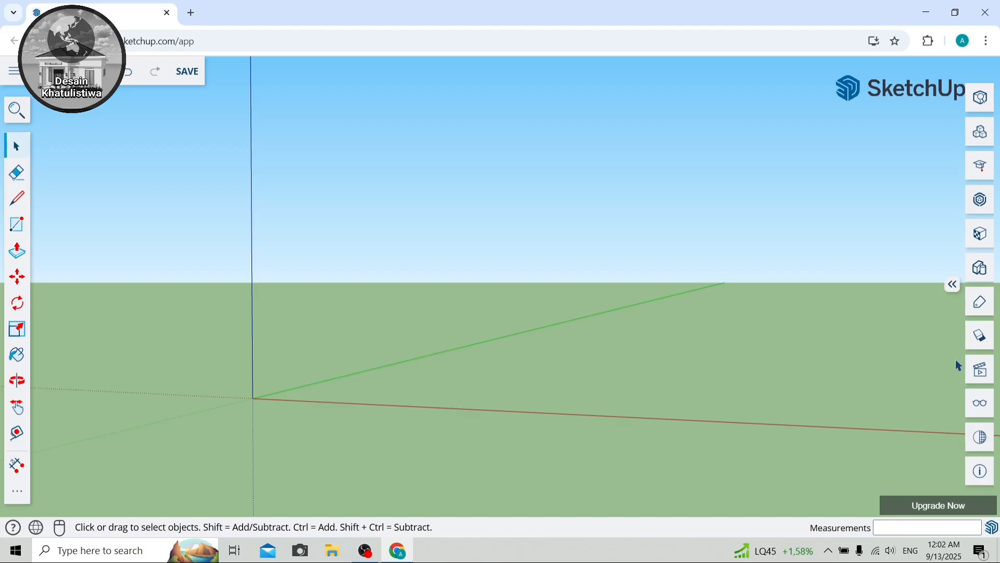
# Set the camera to the standard Plan View (Top).
pyautogui.click(985, 370)
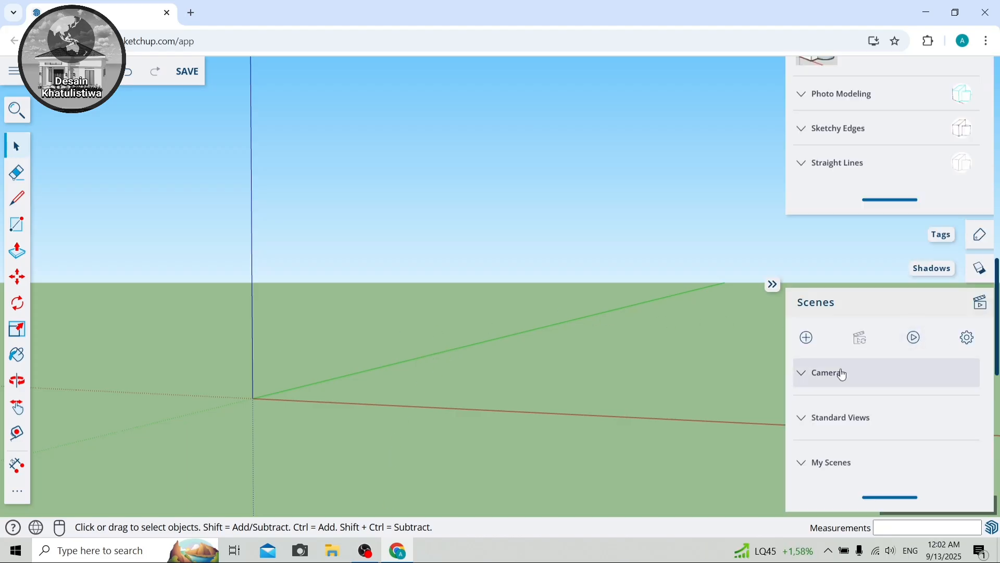
pyautogui.click(844, 417)
pyautogui.scroll(-3, 841, 413)
pyautogui.click(838, 266)
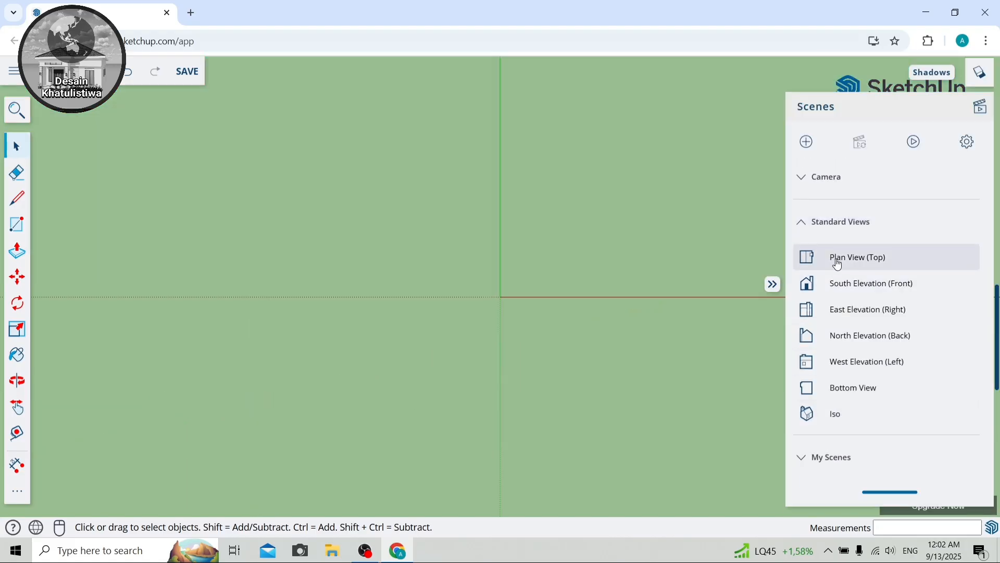
pyautogui.click(774, 285)
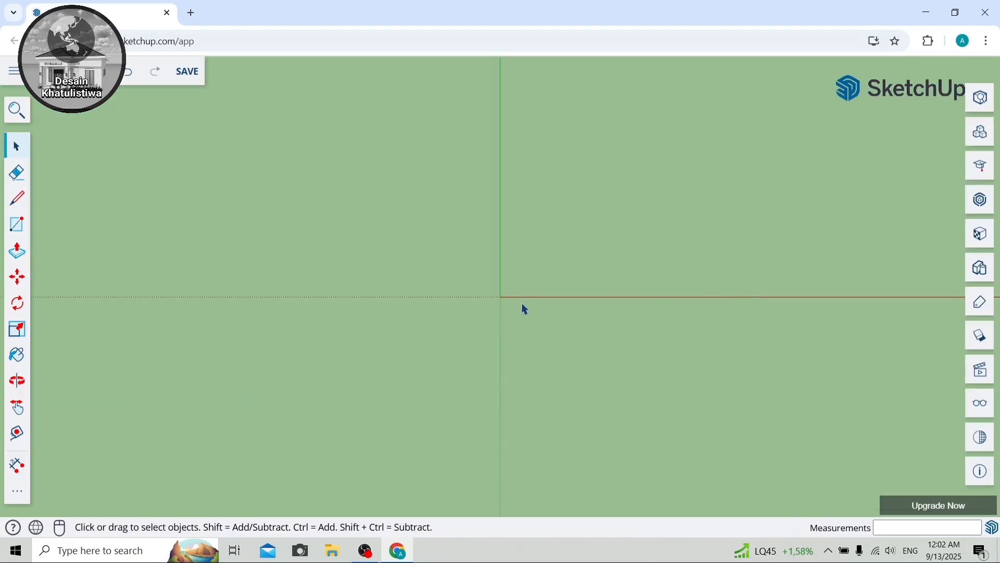
# Draw a 600 by 1000 cm rectangle on the ground plane, with its long side along the green axis.
pyautogui.click(24, 403)
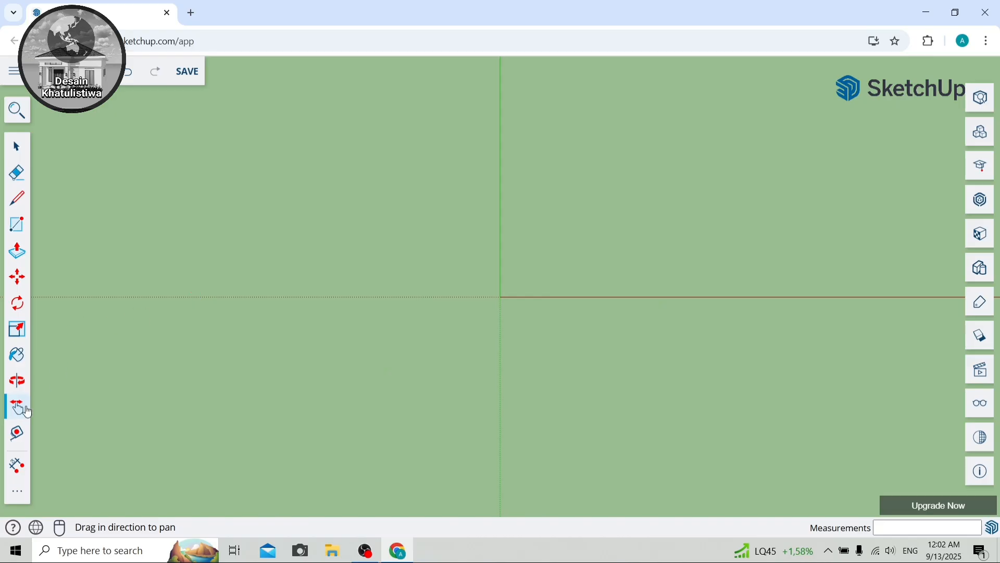
pyautogui.moveTo(581, 278); pyautogui.dragTo(219, 396)
pyautogui.moveTo(311, 324); pyautogui.dragTo(345, 342)
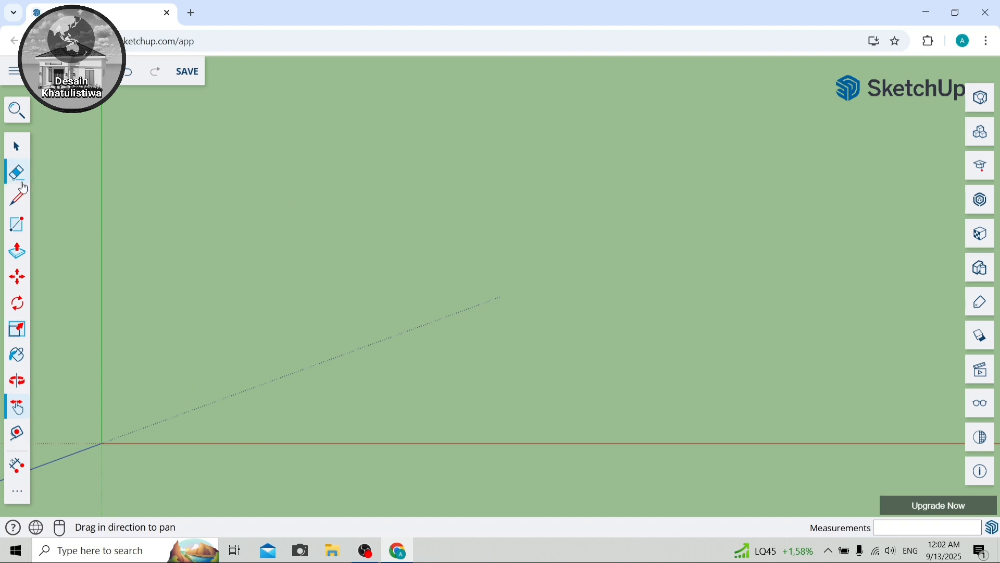
pyautogui.click(17, 224)
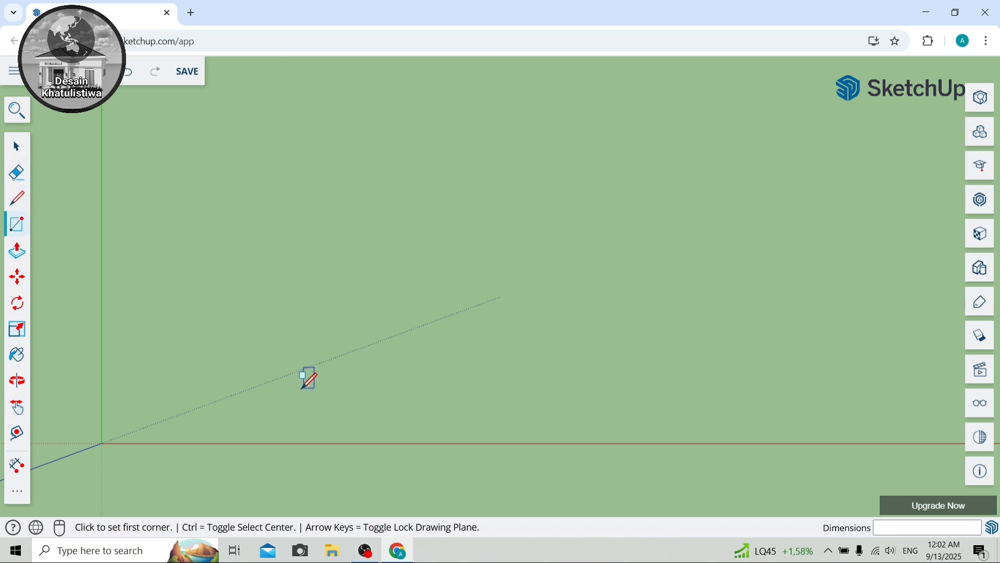
pyautogui.click(368, 367)
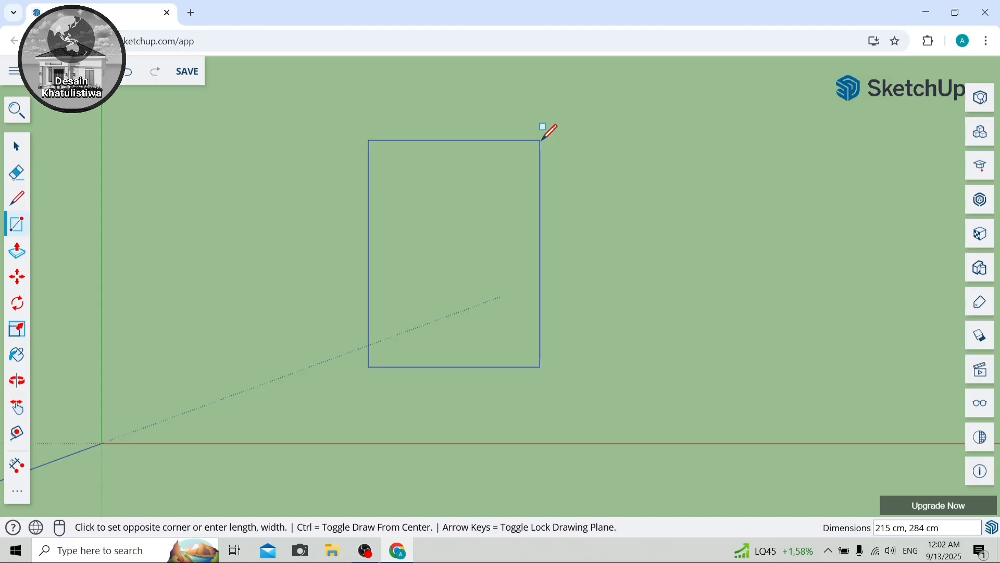
pyautogui.write('600,1000')
pyautogui.press('Return')
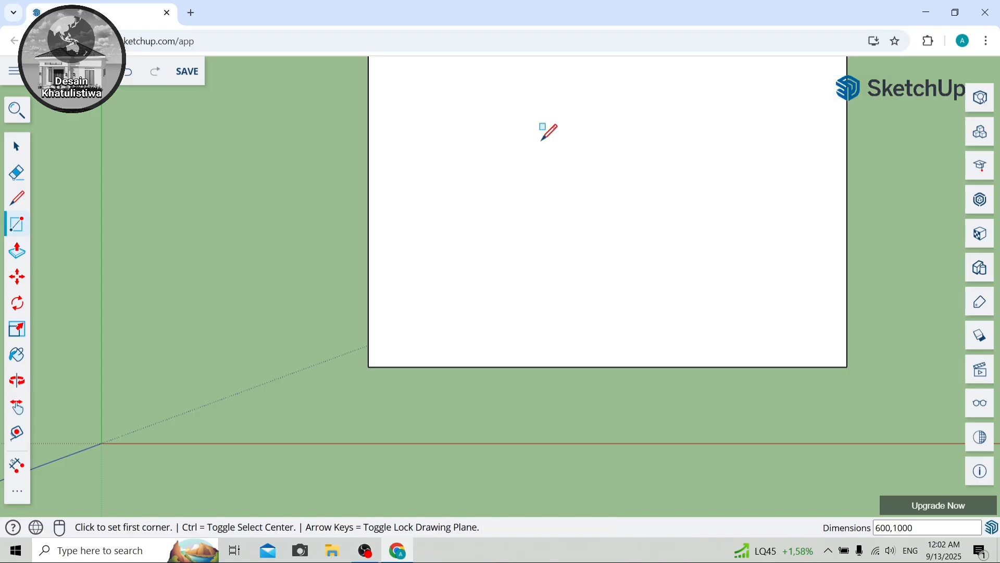
# Add linear dimensions to the rectangle's upper short edge and right-hand long edge, offset outside the face.
pyautogui.scroll(-5, 505, 217)
pyautogui.click(17, 407)
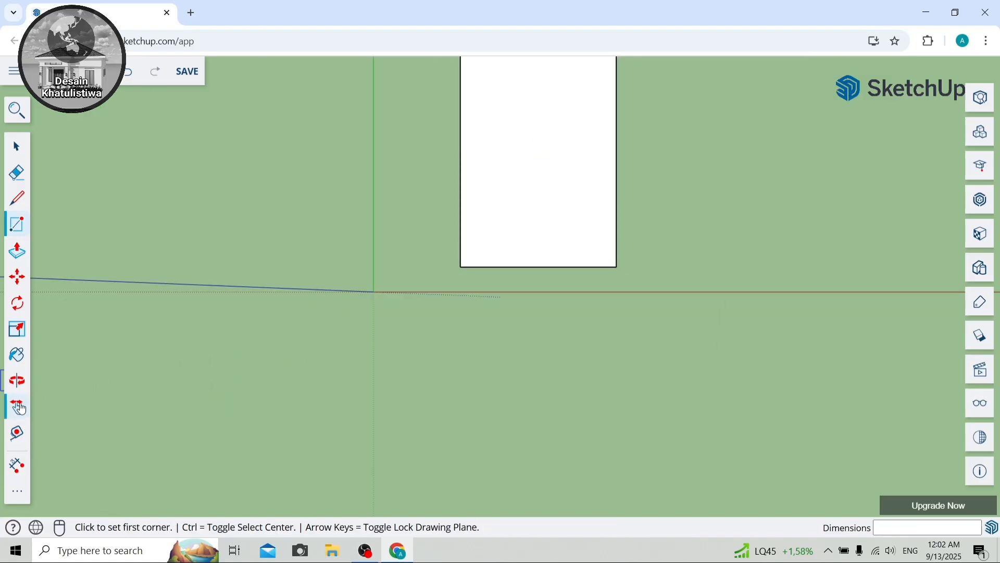
pyautogui.moveTo(286, 322); pyautogui.dragTo(301, 419)
pyautogui.scroll(1, 532, 273)
pyautogui.scroll(-2, 537, 265)
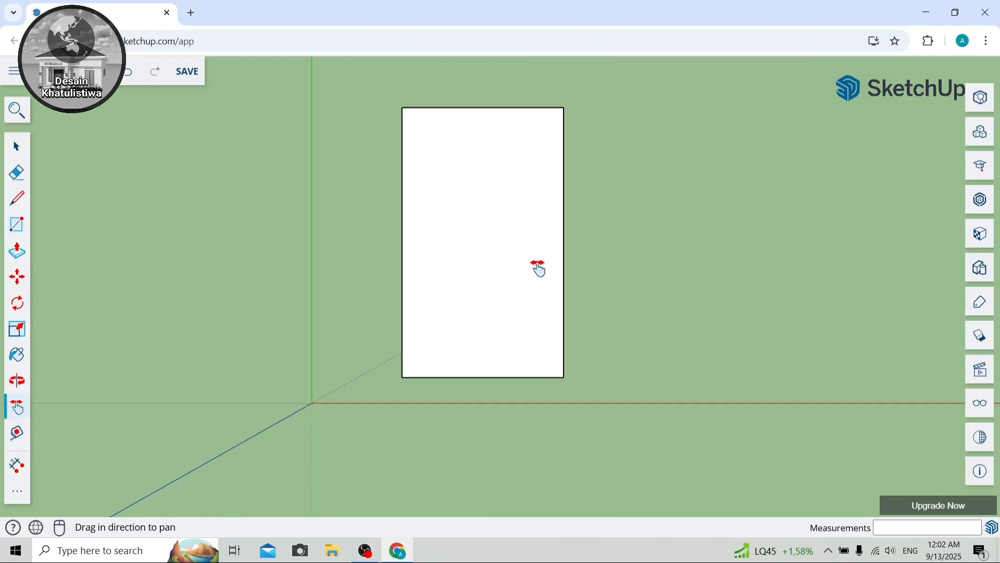
pyautogui.moveTo(582, 213); pyautogui.dragTo(555, 226)
pyautogui.scroll(1, 525, 102)
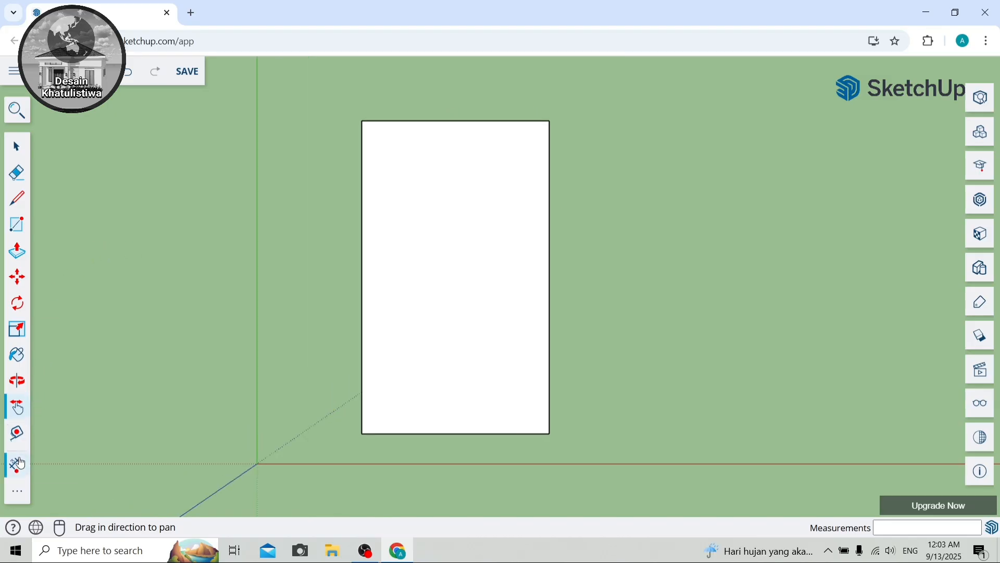
pyautogui.click(18, 467)
pyautogui.click(362, 121)
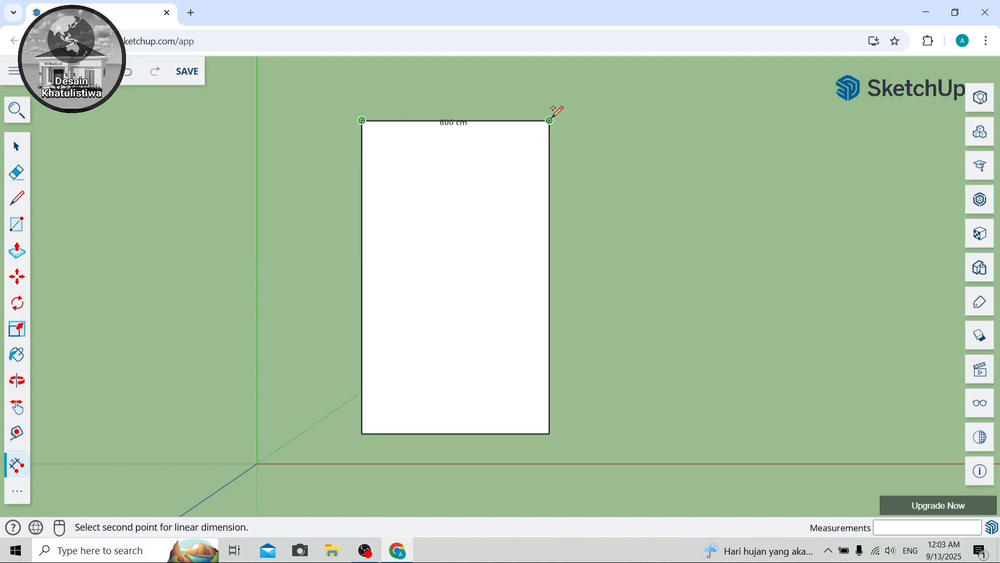
pyautogui.click(549, 121)
pyautogui.click(552, 82)
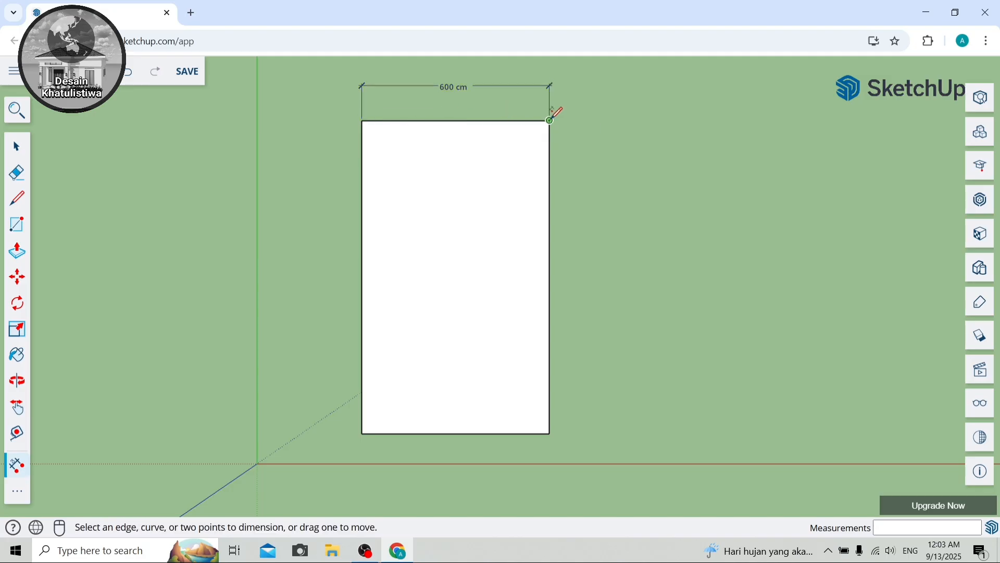
pyautogui.click(550, 121)
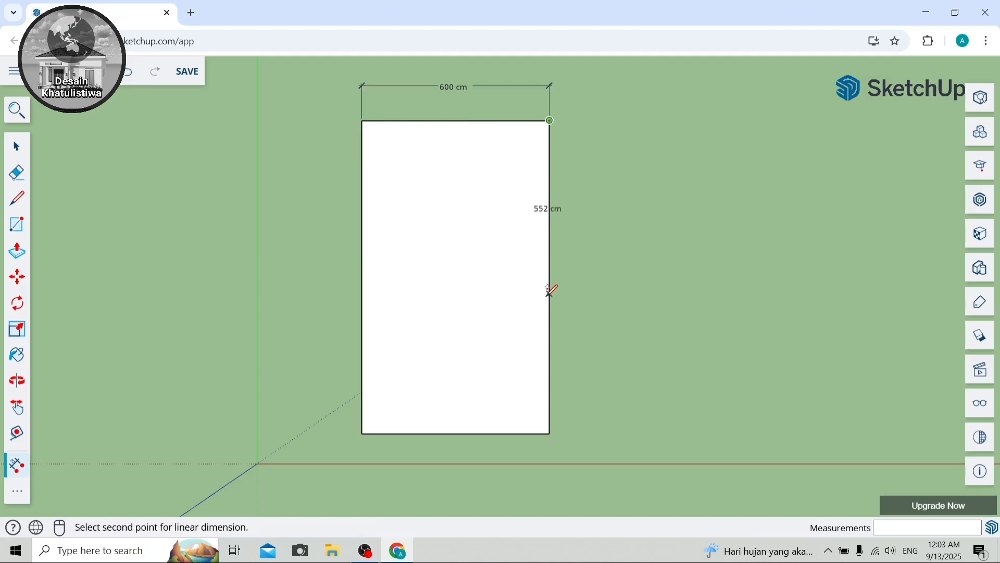
pyautogui.click(549, 433)
pyautogui.click(614, 419)
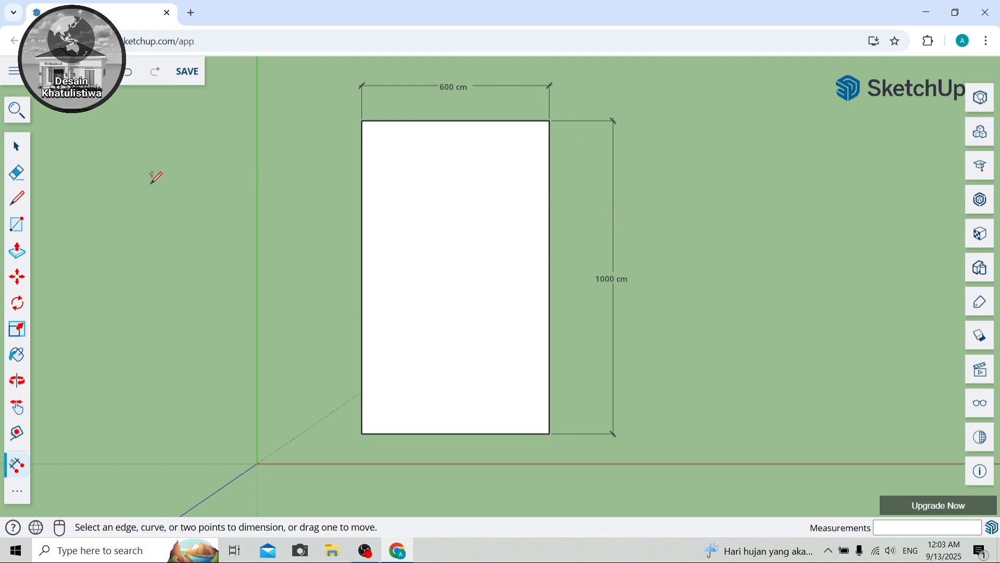
# Erase the width and length dimensions from the rectangle.
pyautogui.click(17, 172)
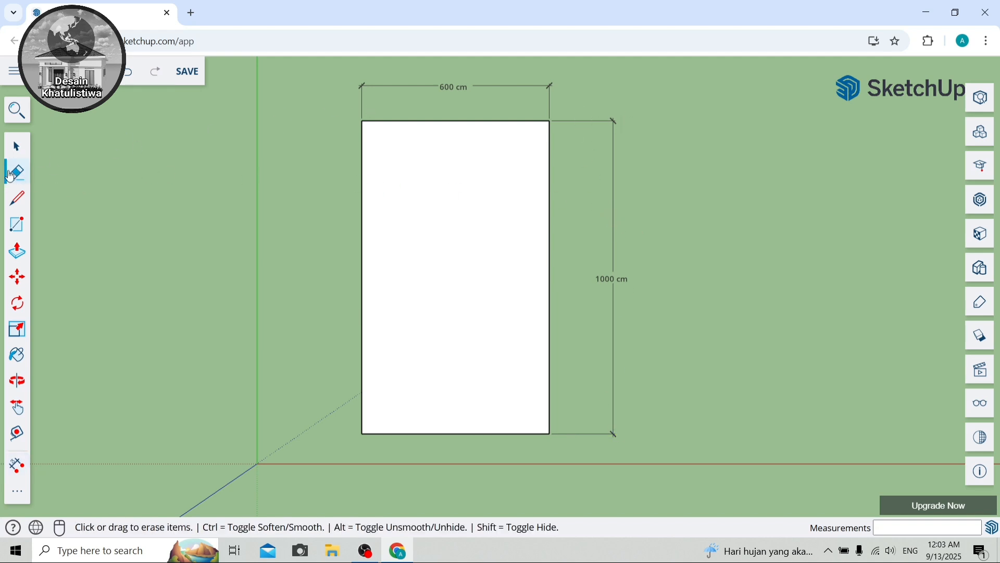
pyautogui.click(393, 85)
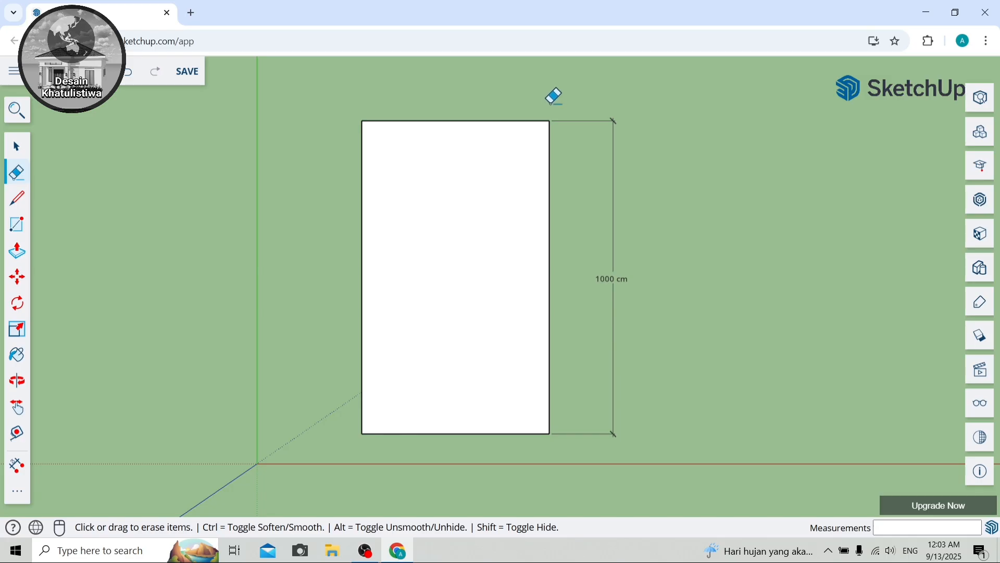
pyautogui.click(604, 122)
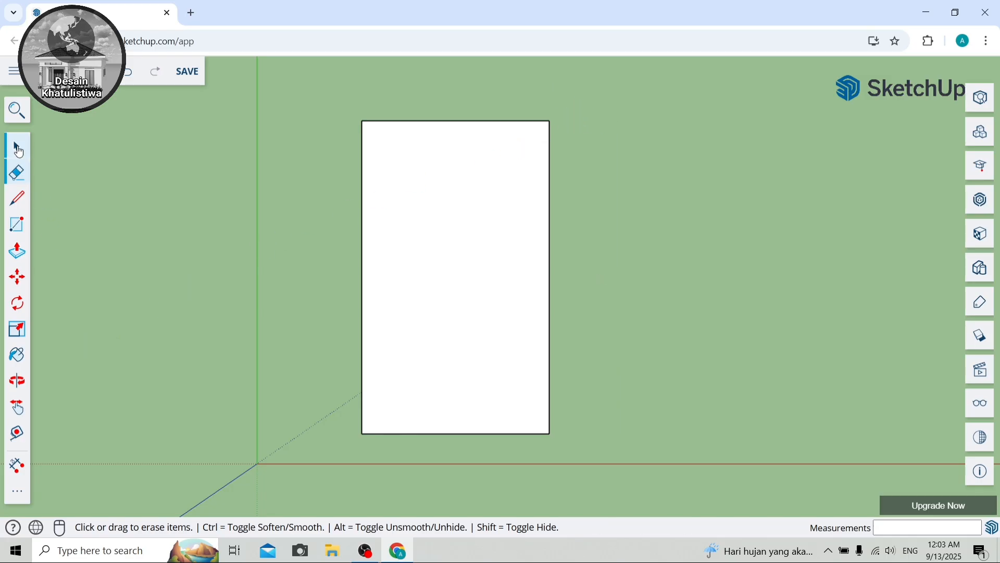
# Move the whole rectangle, face and edges, by its lower-left corner diagonally well away from the origin.
pyautogui.click(17, 147)
pyautogui.moveTo(315, 87); pyautogui.dragTo(620, 508)
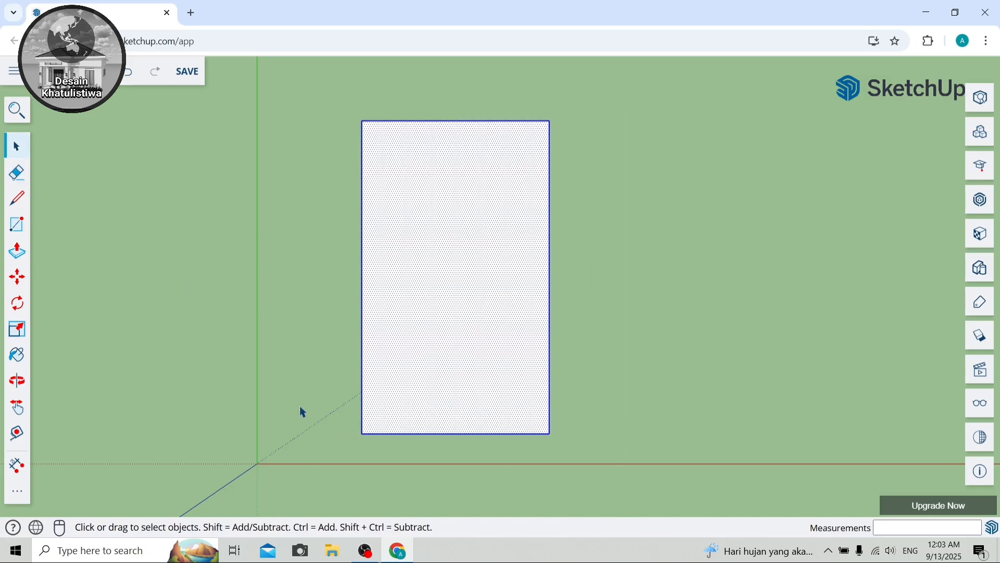
pyautogui.click(16, 283)
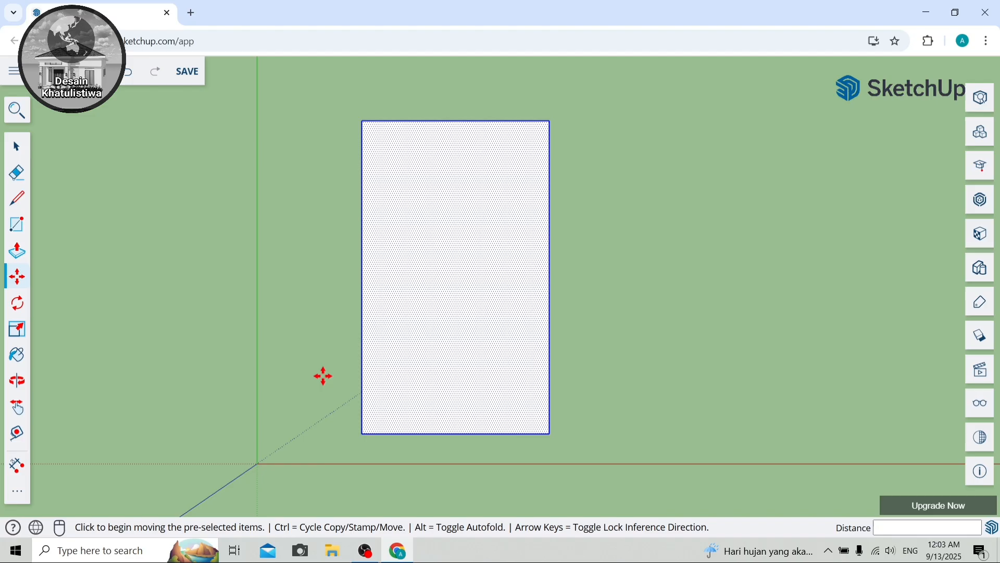
pyautogui.click(357, 432)
pyautogui.scroll(-5, 349, 412)
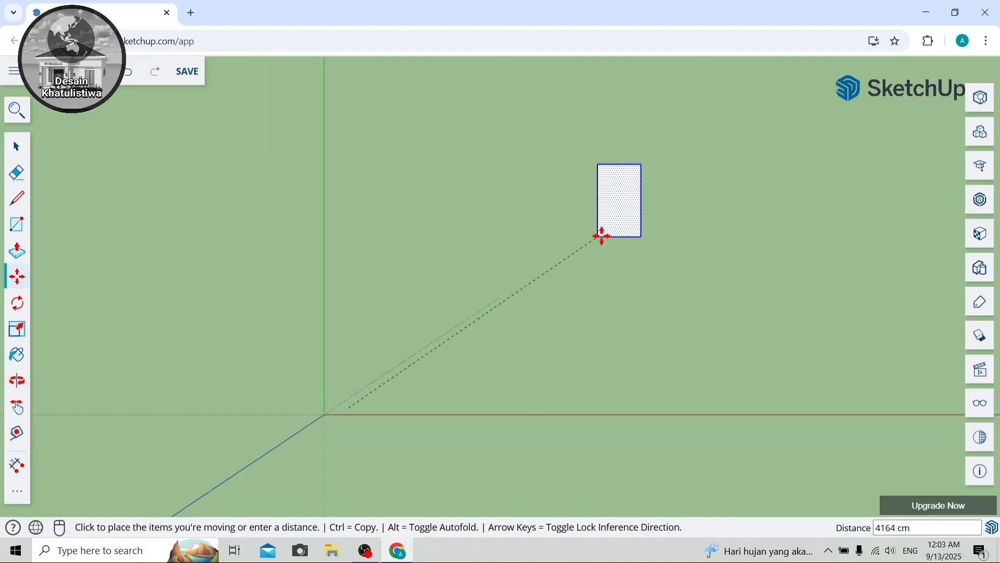
pyautogui.click(632, 212)
pyautogui.scroll(2, 720, 123)
pyautogui.scroll(4, 703, 127)
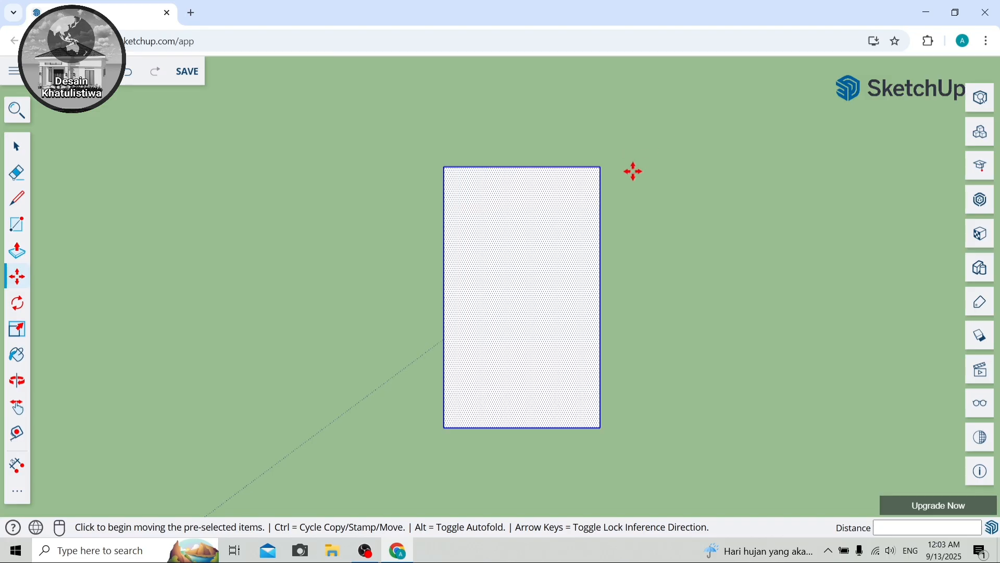
pyautogui.click(16, 146)
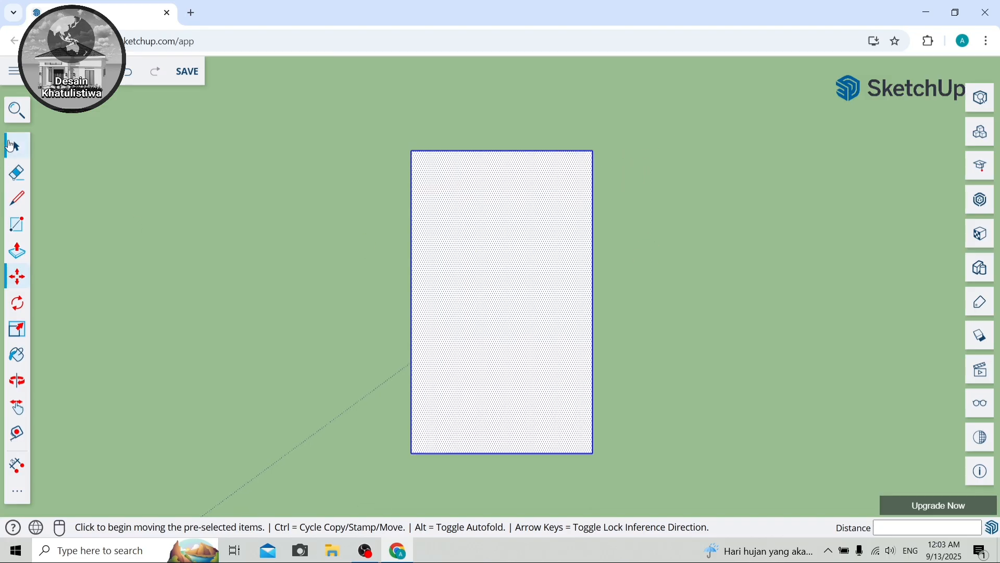
# Push/Pull the 600 by 1000 cm rectangle upward 40 cm into a slab.
pyautogui.click(530, 458)
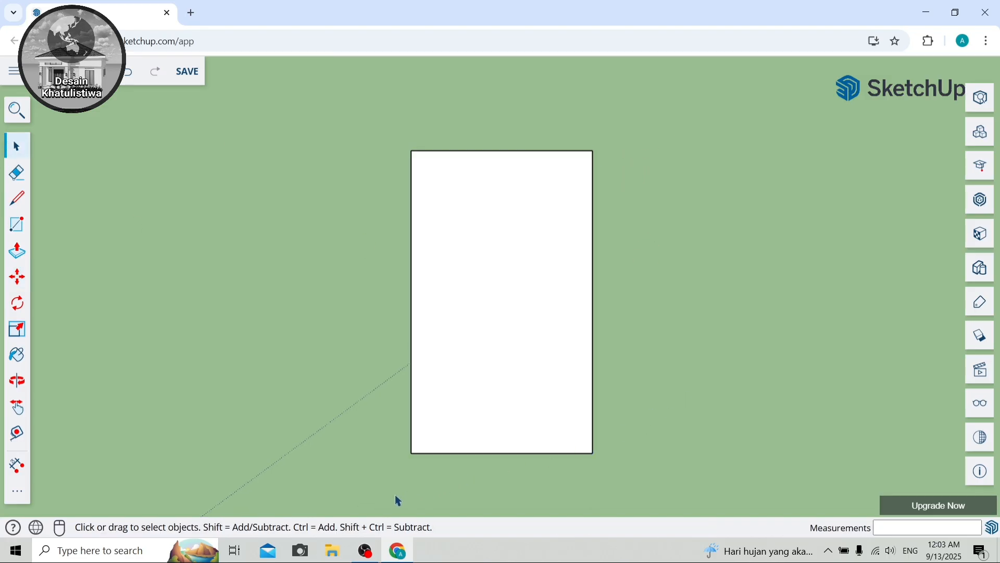
pyautogui.moveTo(339, 415); pyautogui.dragTo(294, 214, button='middle')
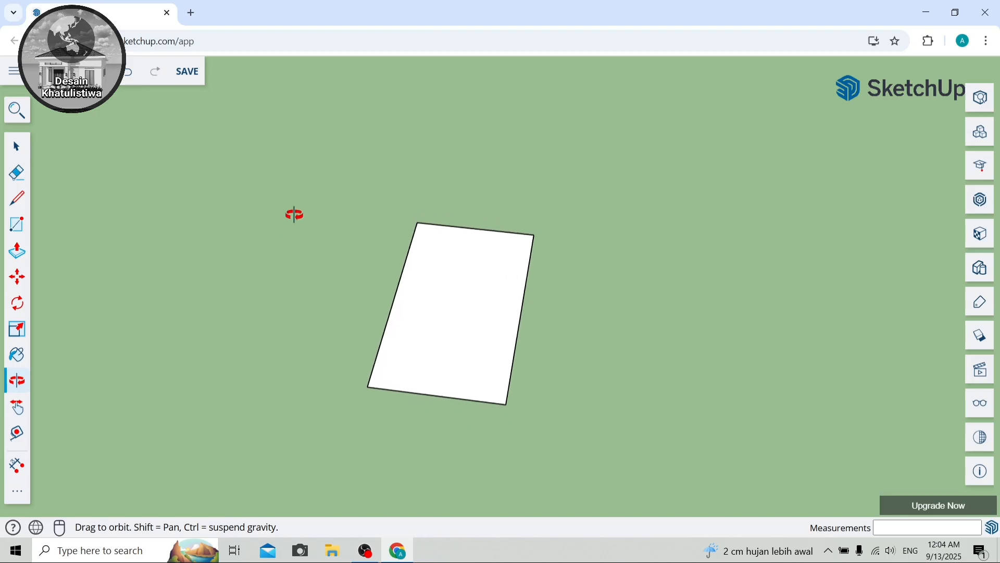
pyautogui.moveTo(361, 413); pyautogui.dragTo(310, 252, button='middle')
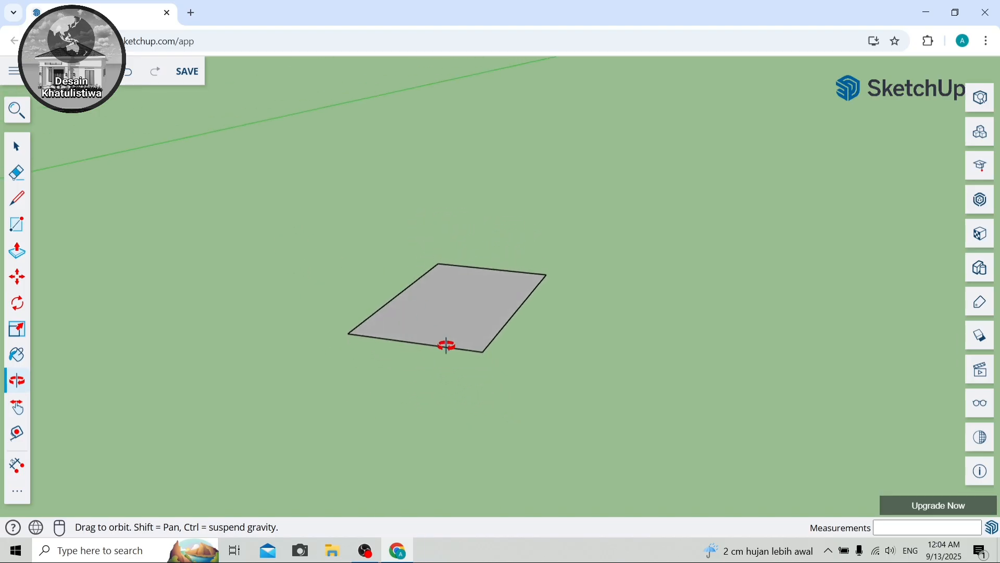
pyautogui.moveTo(446, 345); pyautogui.dragTo(447, 212, button='middle')
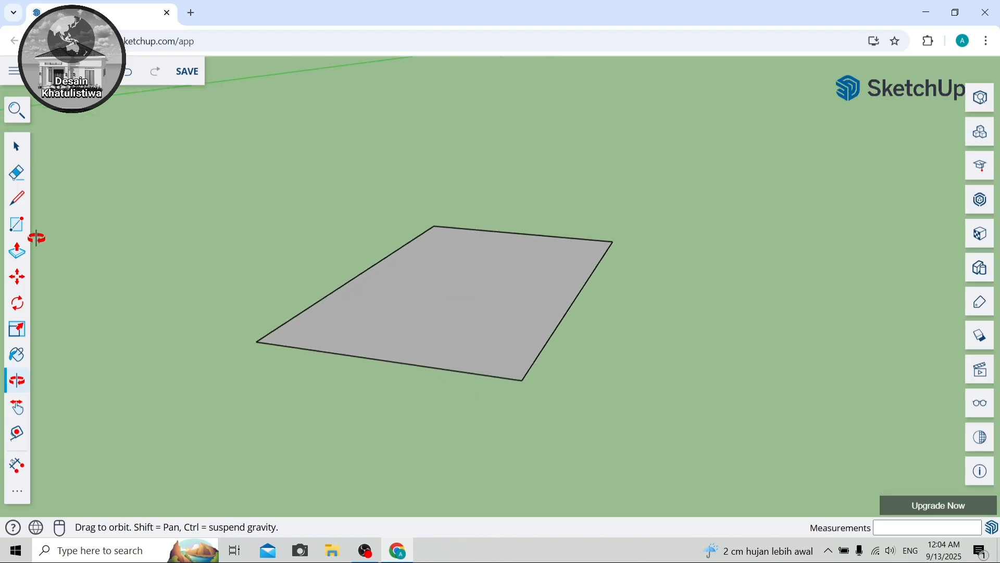
pyautogui.click(17, 251)
pyautogui.click(448, 312)
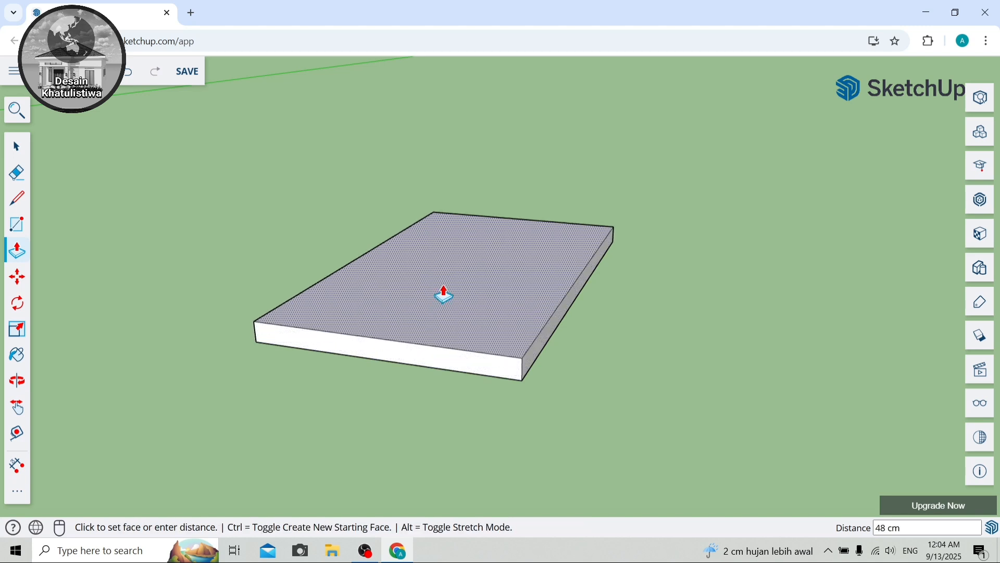
pyautogui.write('40')
pyautogui.press('Return')
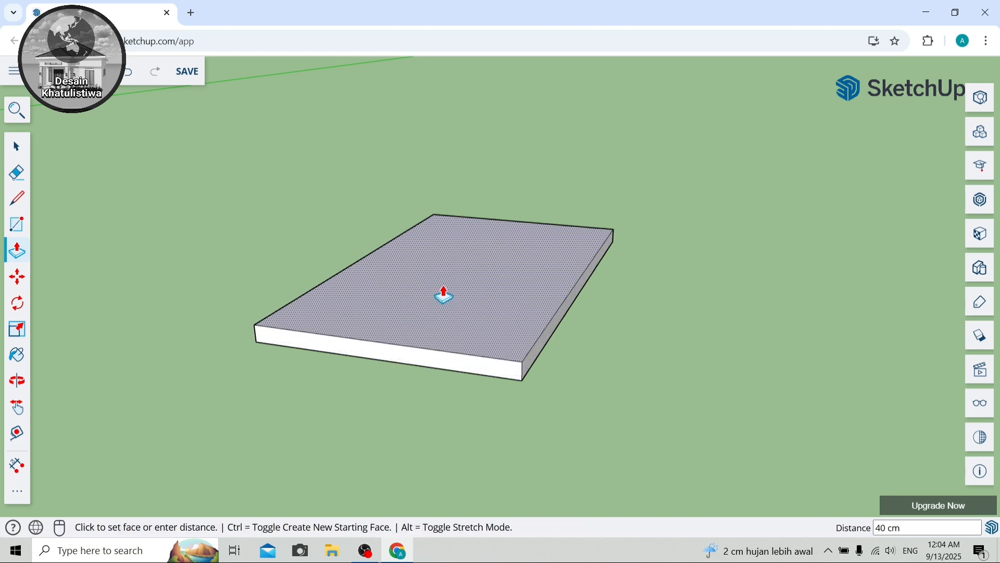
pyautogui.press('space')
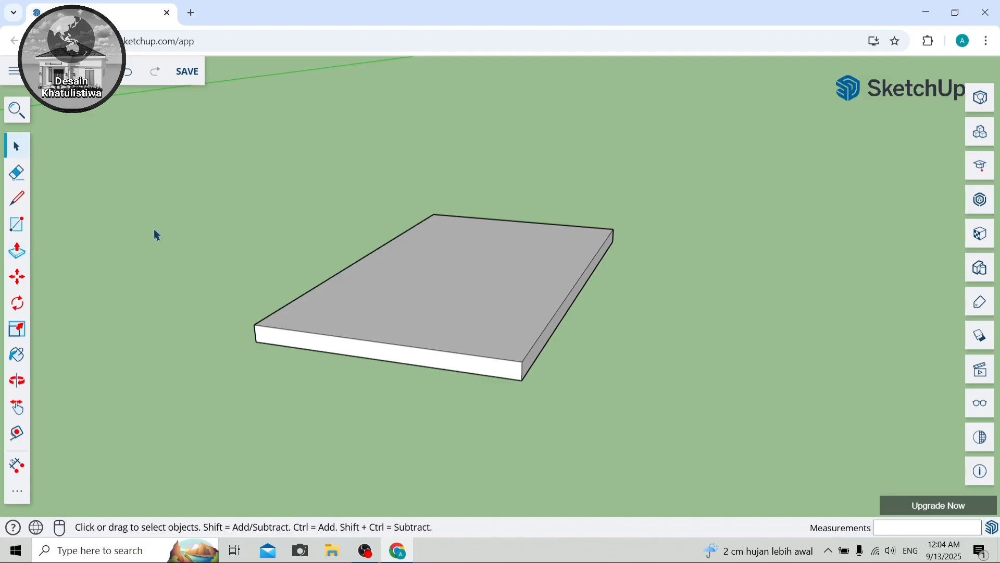
# Switch the camera to the standard Plan View (Top) with the whole slab in sight.
pyautogui.scroll(3, 436, 357)
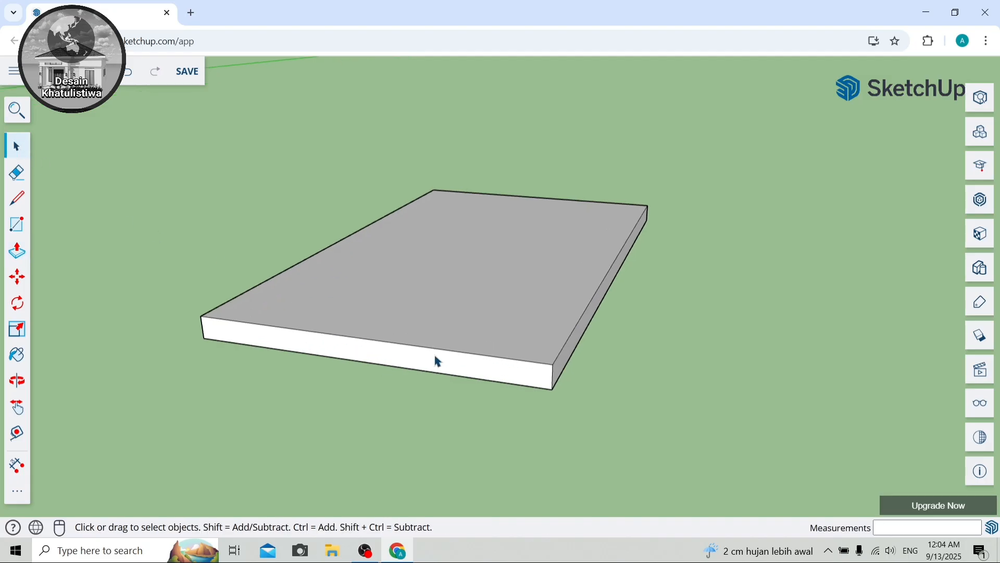
pyautogui.scroll(-3, 435, 356)
pyautogui.scroll(2, 368, 352)
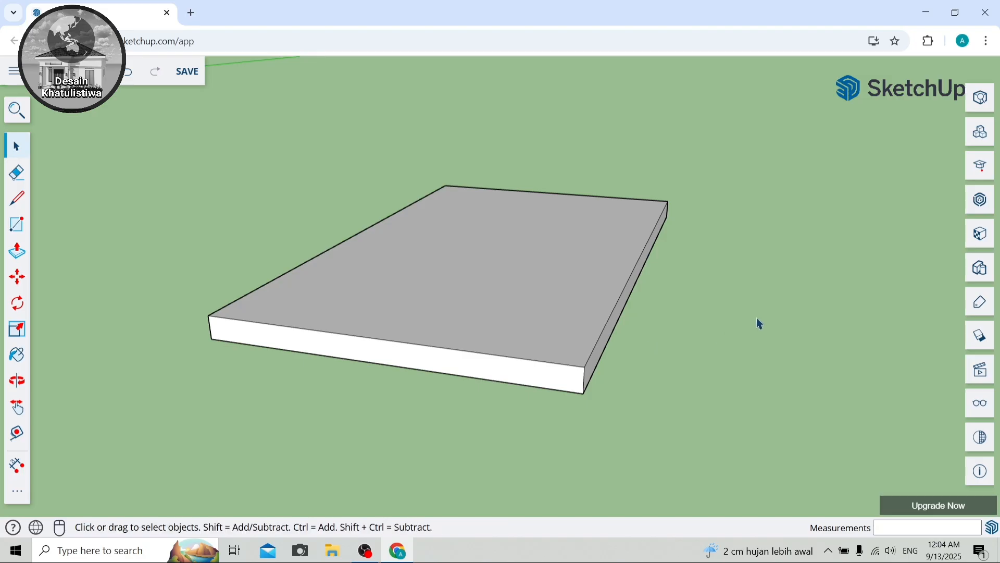
pyautogui.click(980, 370)
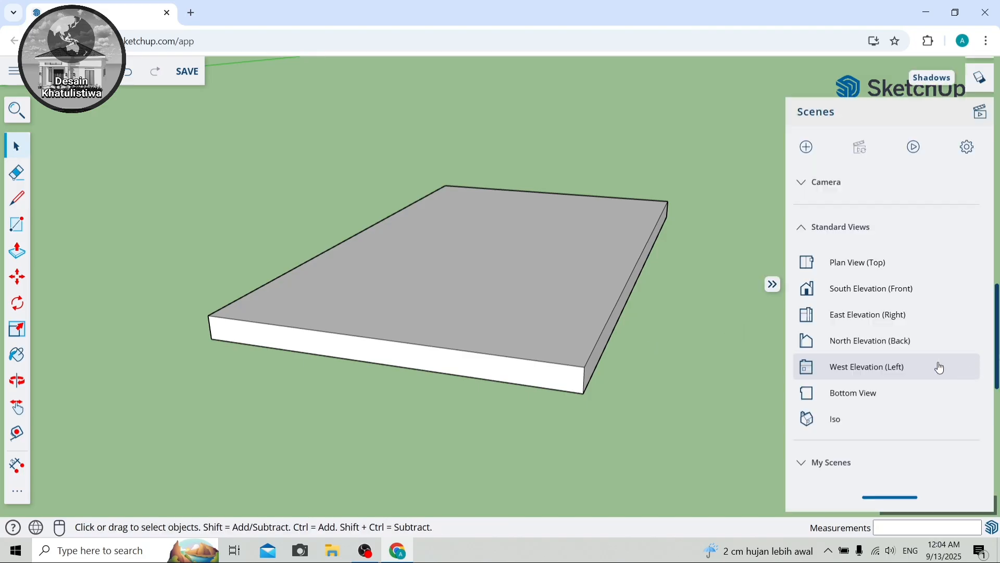
pyautogui.click(817, 273)
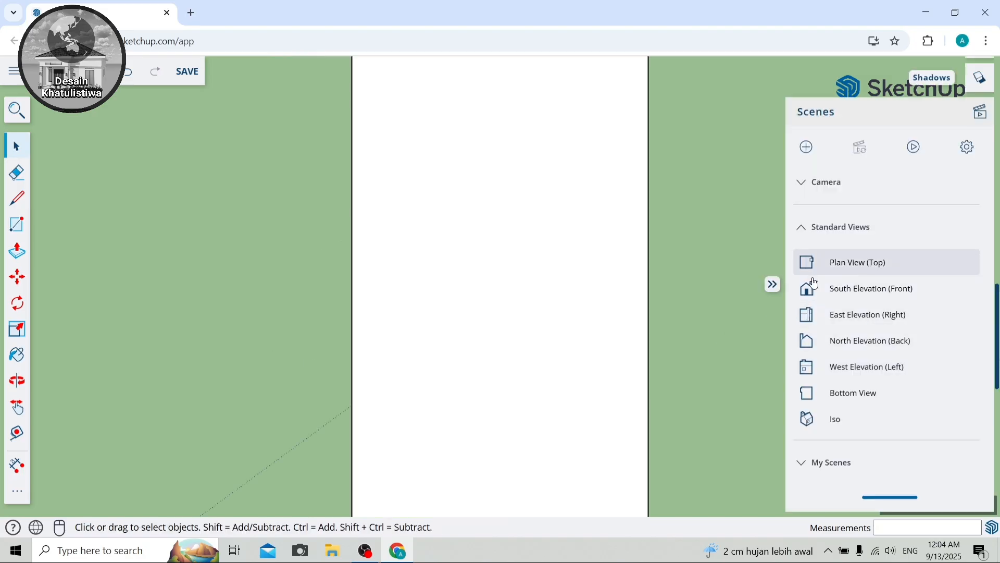
pyautogui.click(773, 283)
pyautogui.scroll(-2, 509, 283)
pyautogui.scroll(1, 513, 385)
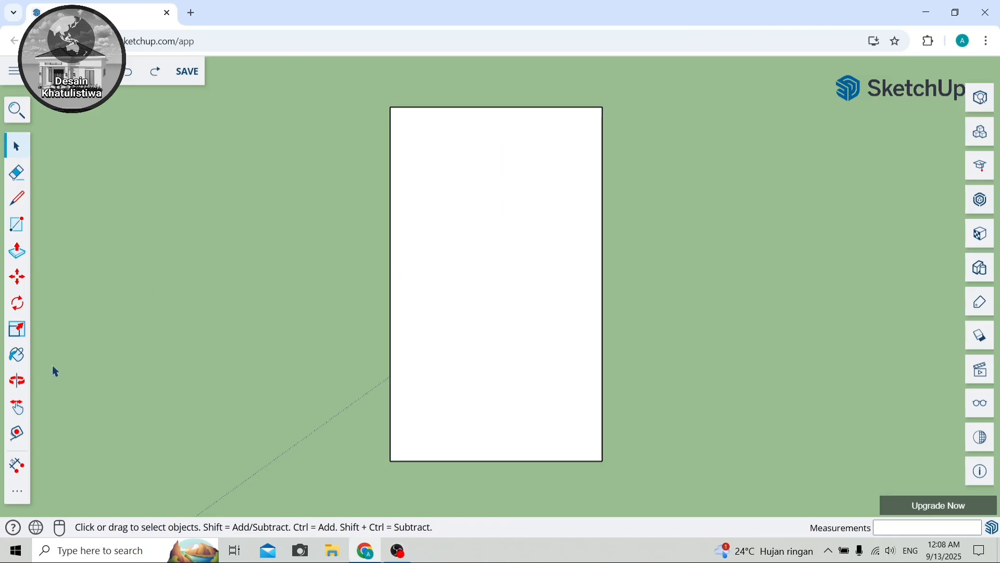
# Place a guide 300 cm inside the slab's left long edge and another 100 cm above its lower short edge.
pyautogui.click(16, 434)
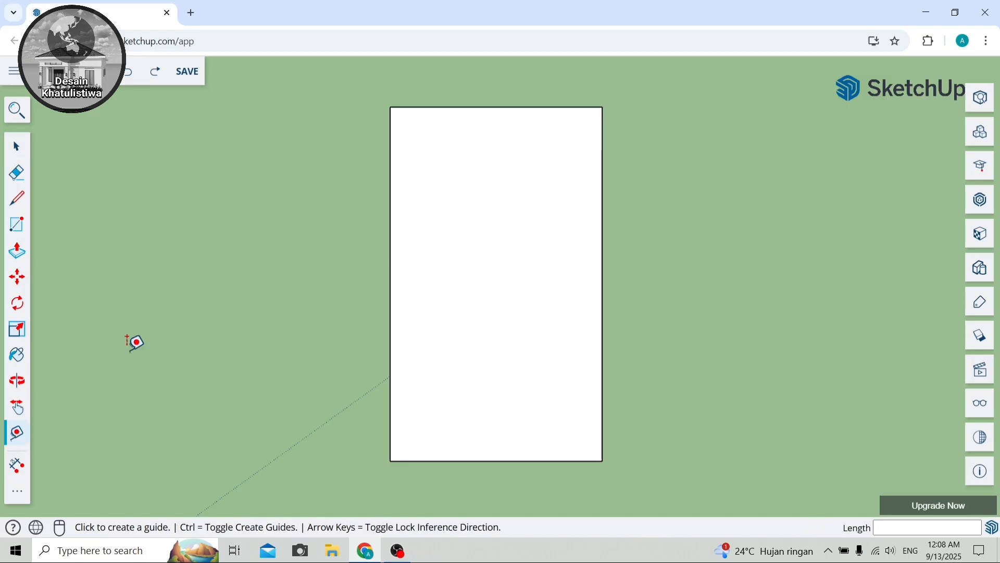
pyautogui.click(391, 262)
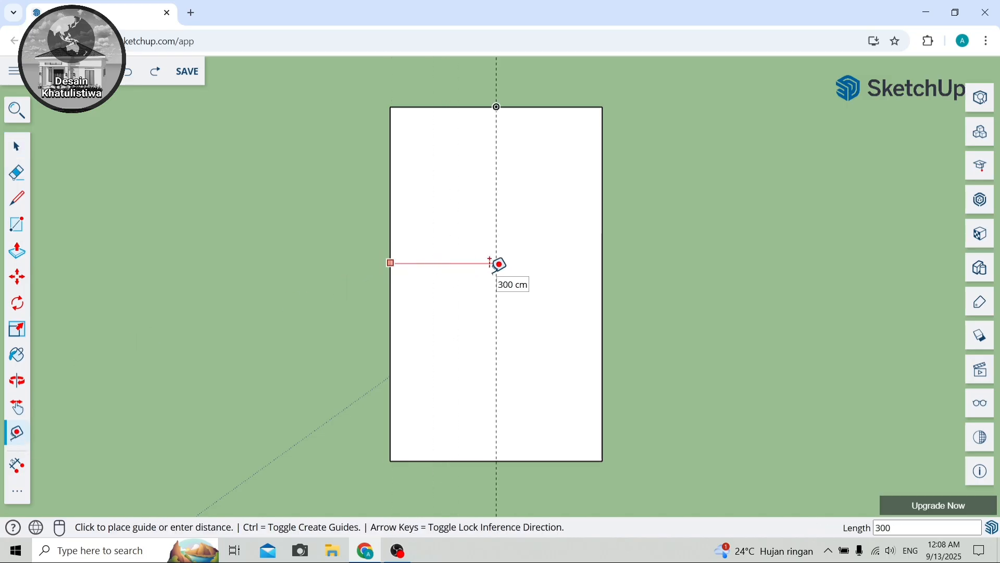
pyautogui.click(490, 262)
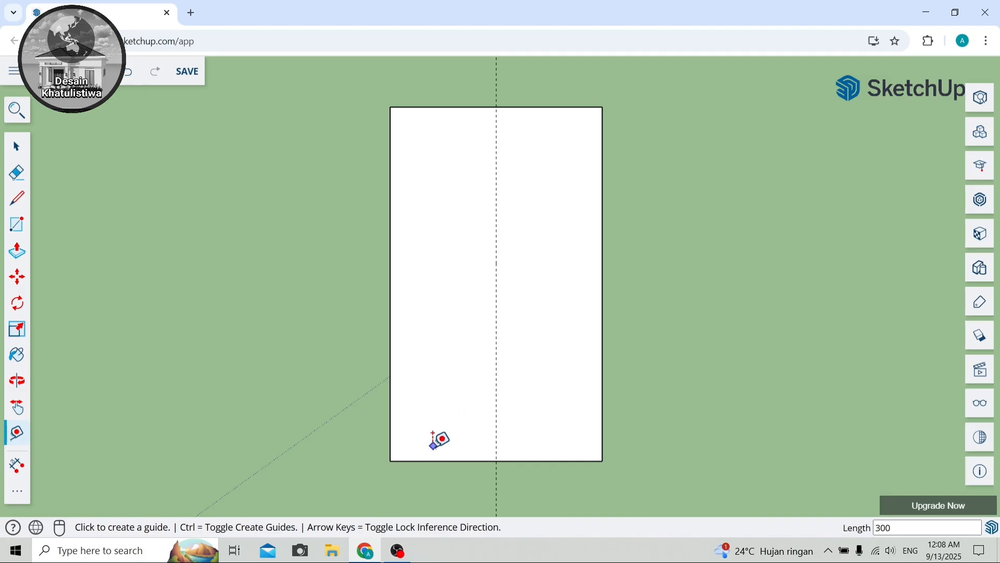
pyautogui.click(424, 461)
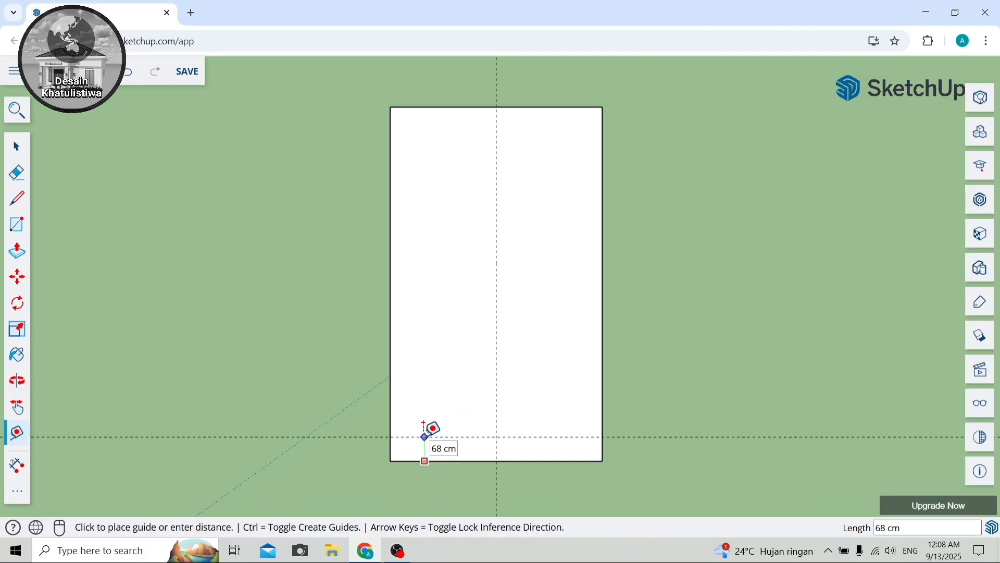
pyautogui.write('100')
pyautogui.press('Return')
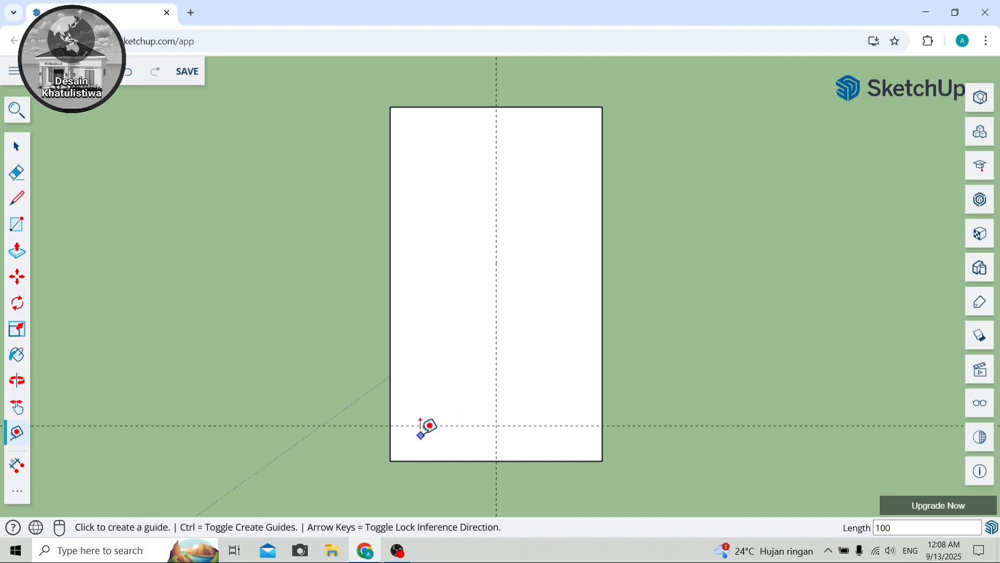
# Place two more horizontal guides, one 300 cm above the lowest horizontal guide and one 400 cm above that.
pyautogui.click(429, 426)
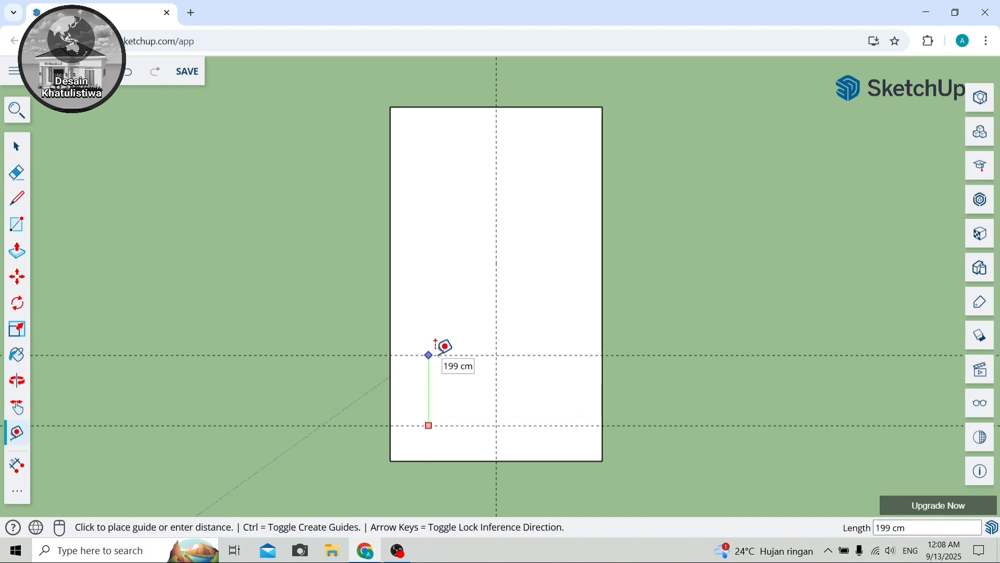
pyautogui.press('Return')
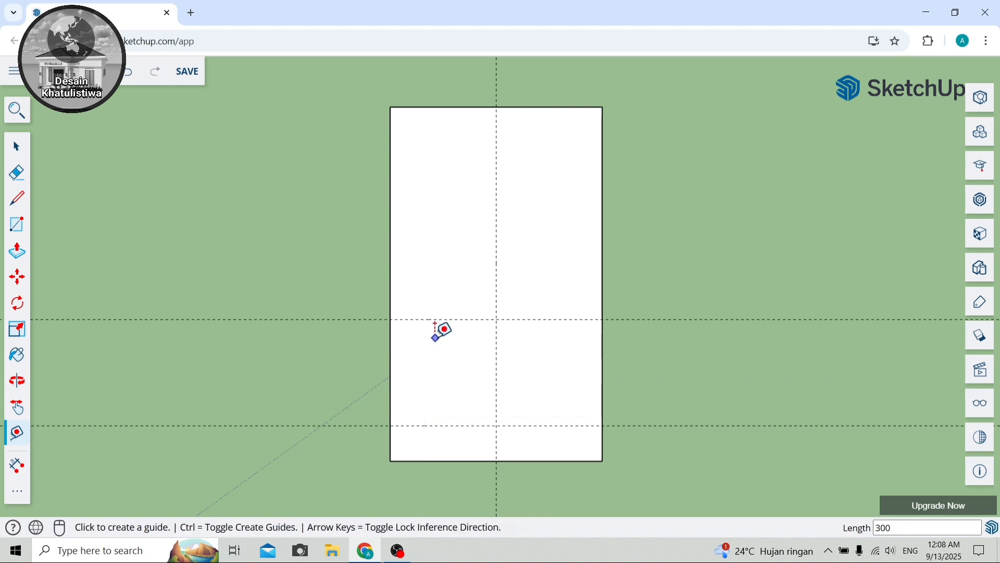
pyautogui.click(429, 319)
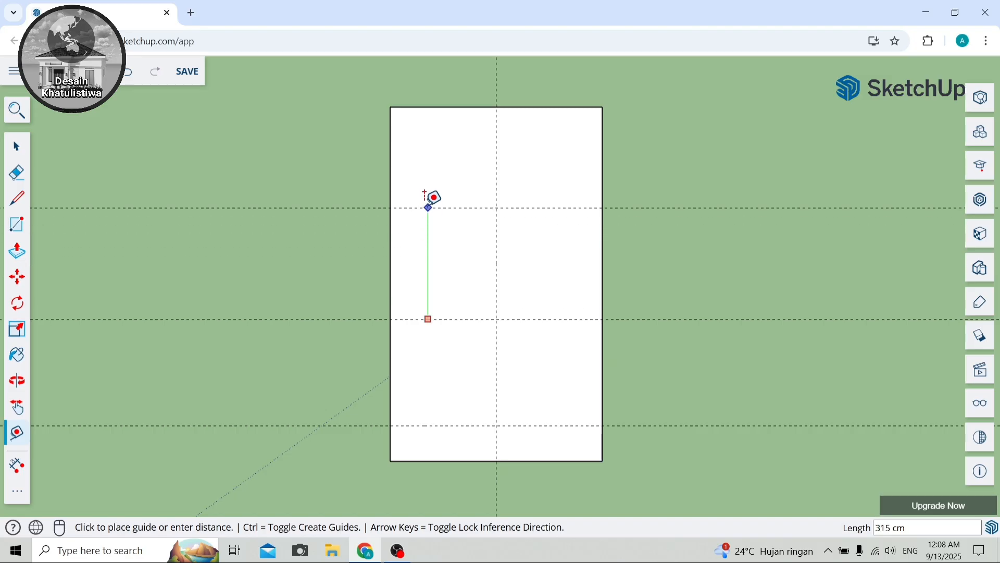
pyautogui.write('40')
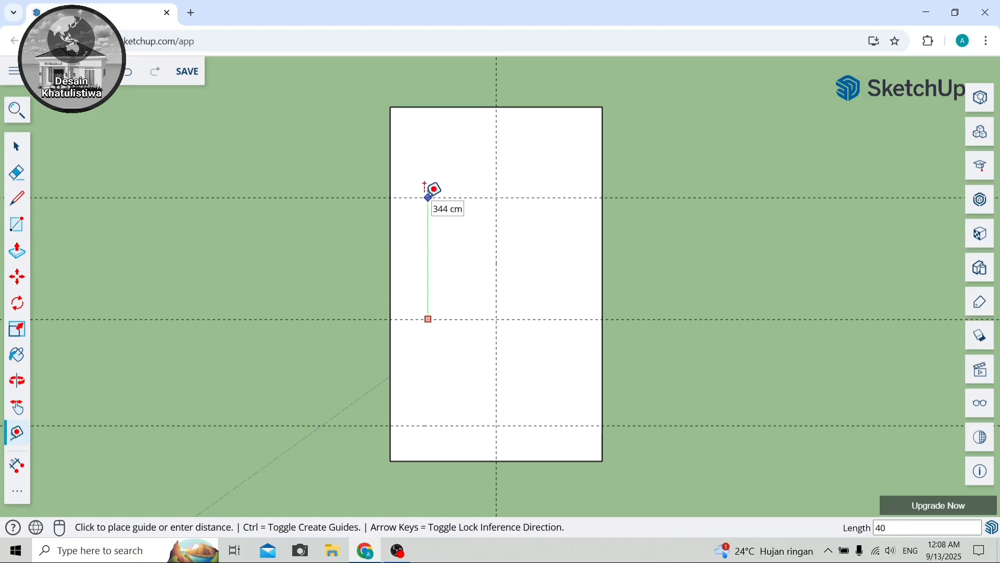
pyautogui.write('0')
pyautogui.press('Return')
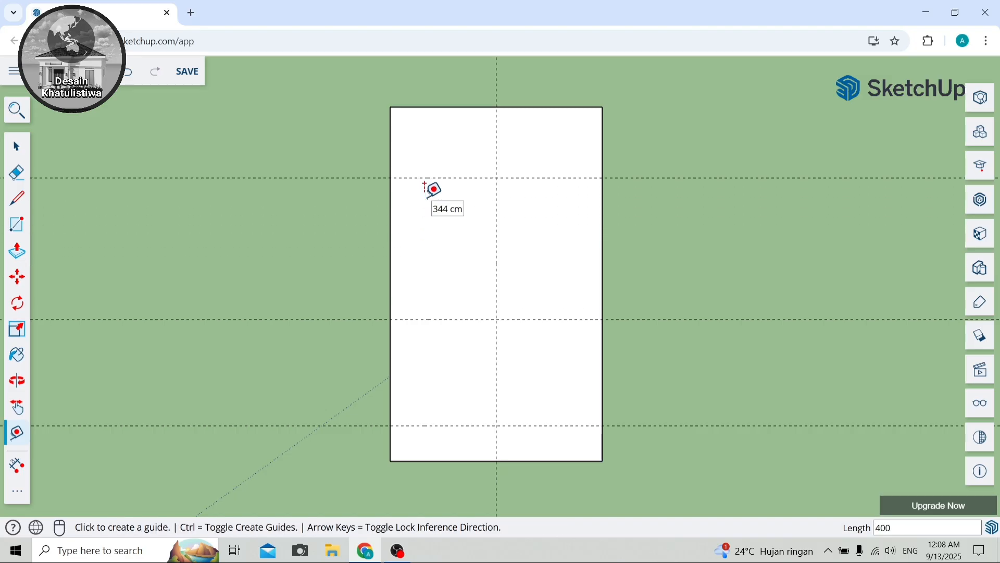
# Draw three stacked rectangles between the slab's left edge and the vertical guide, 300 cm wide and 300, 400 and 200 cm deep from bottom up.
pyautogui.click(17, 225)
pyautogui.click(390, 425)
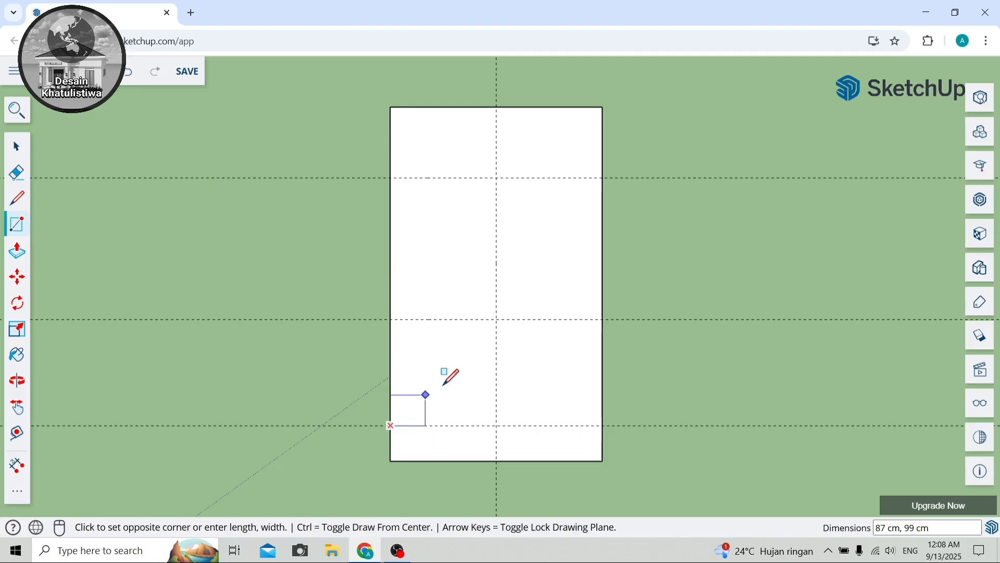
pyautogui.click(496, 319)
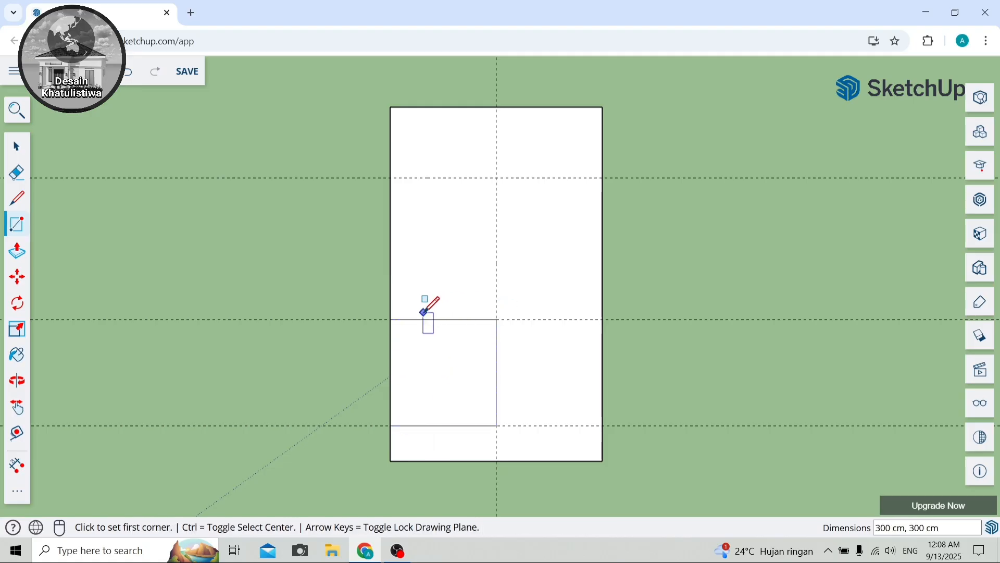
pyautogui.click(391, 319)
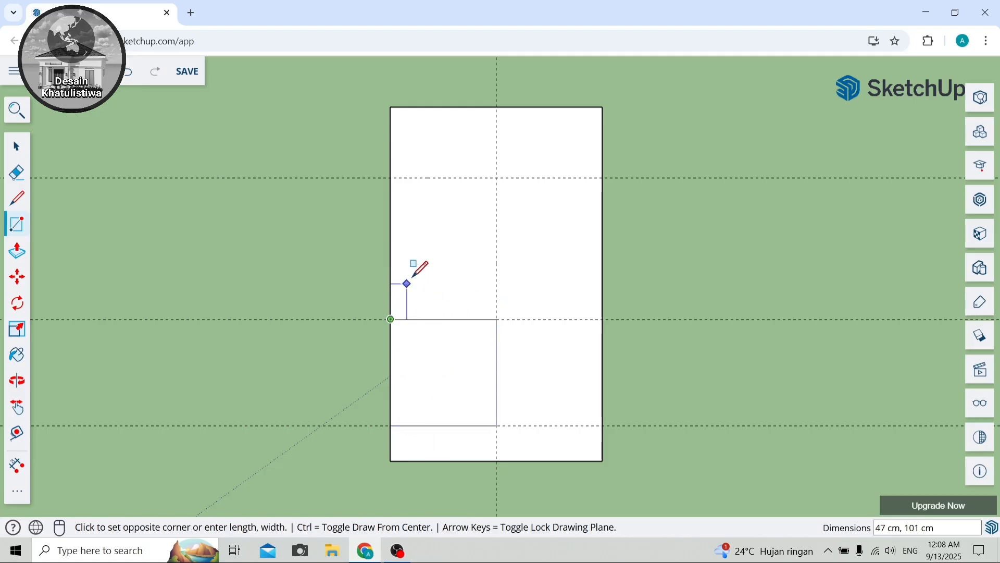
pyautogui.click(496, 177)
pyautogui.click(391, 177)
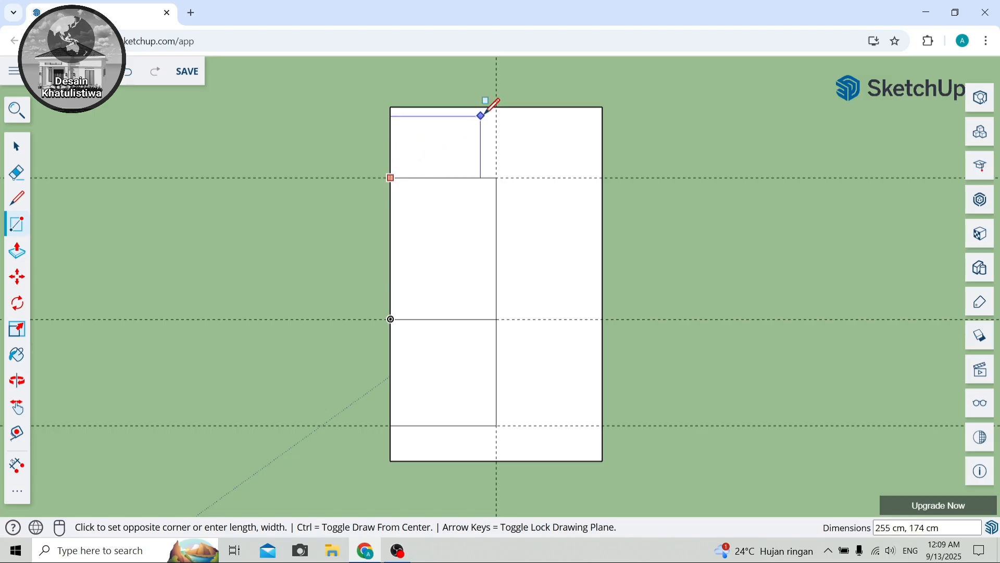
pyautogui.click(496, 107)
# Erase the three horizontal guides and the vertical guide, keeping the room outlines.
pyautogui.click(17, 174)
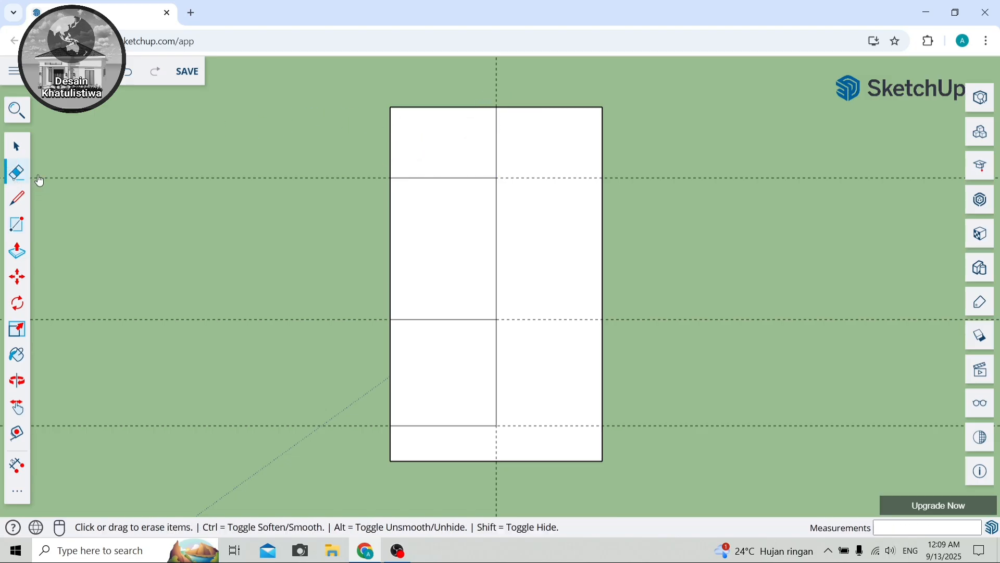
pyautogui.moveTo(145, 150); pyautogui.dragTo(142, 428)
pyautogui.moveTo(467, 78); pyautogui.dragTo(539, 84)
pyautogui.click(17, 146)
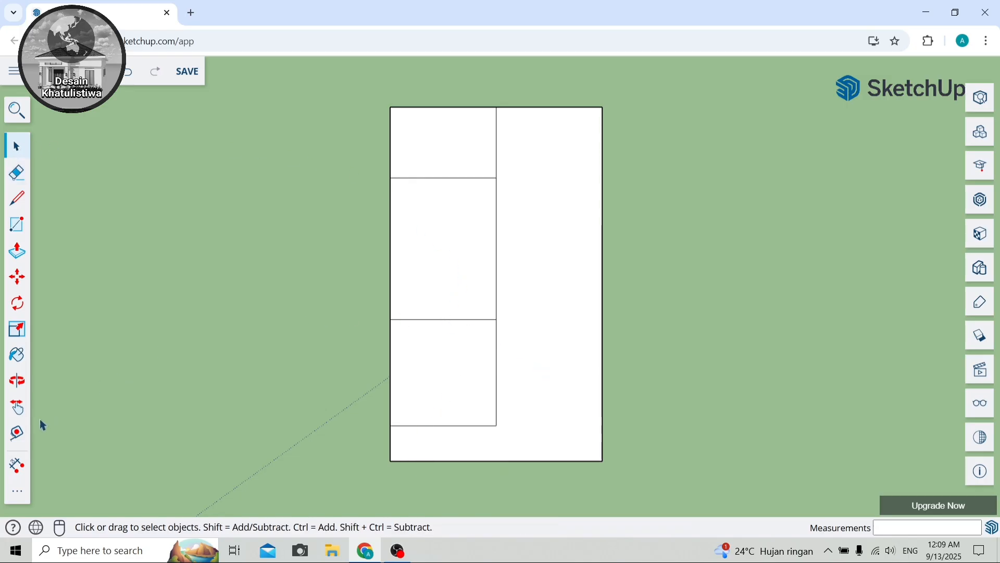
# Place a guide 300 cm inside the slab's right long edge and another 150 cm above its lower short edge.
pyautogui.click(17, 433)
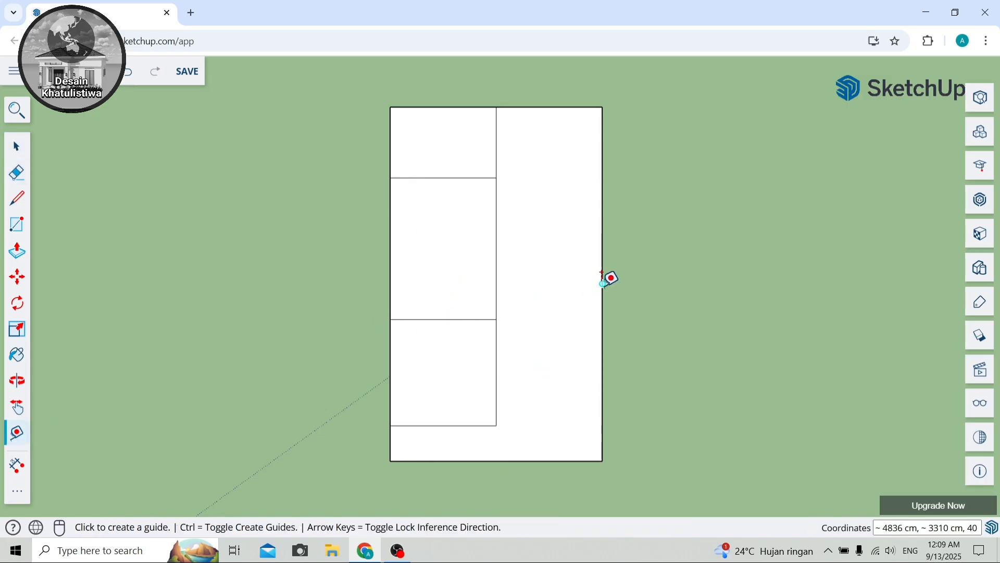
pyautogui.click(603, 269)
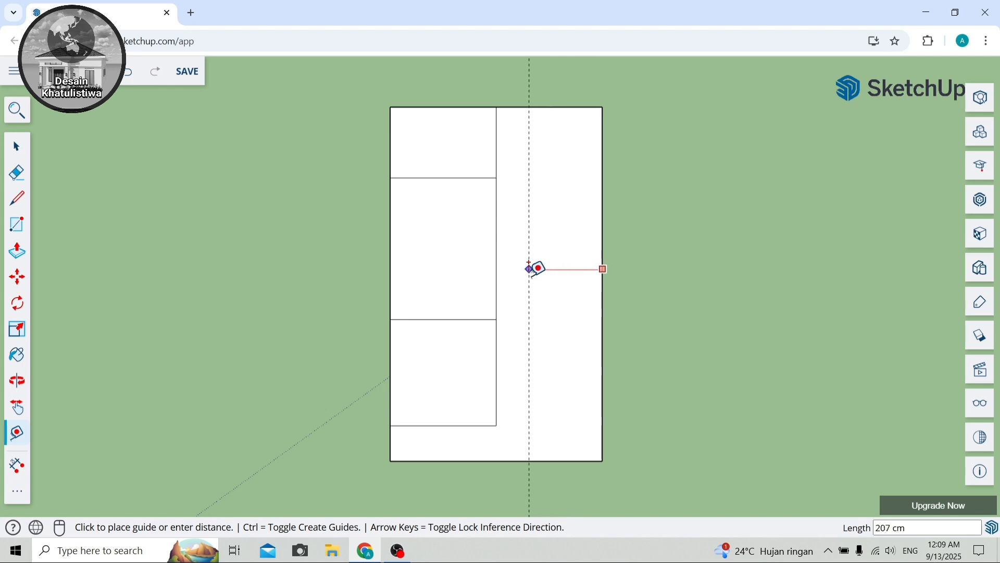
pyautogui.click(498, 268)
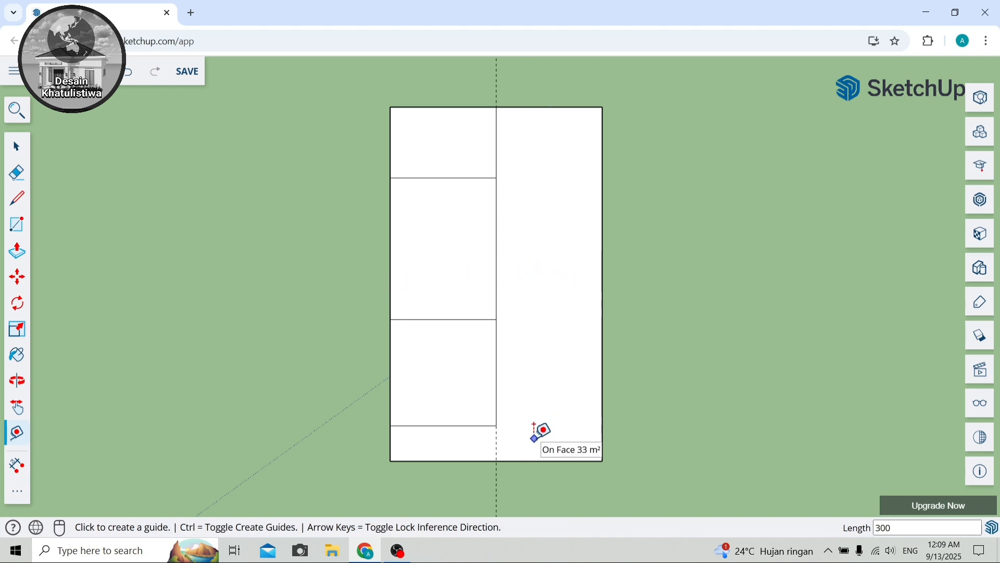
pyautogui.click(533, 461)
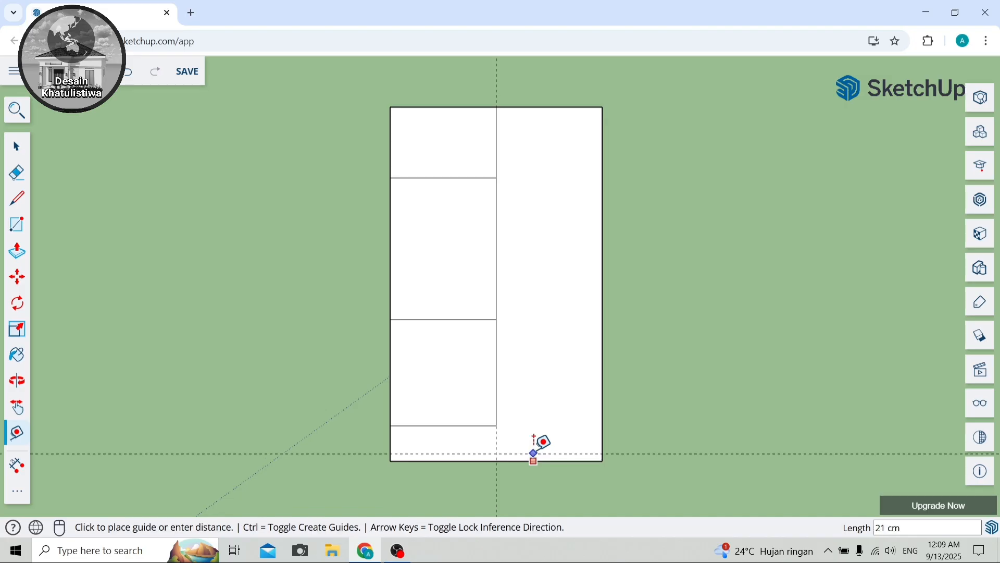
pyautogui.write('1')
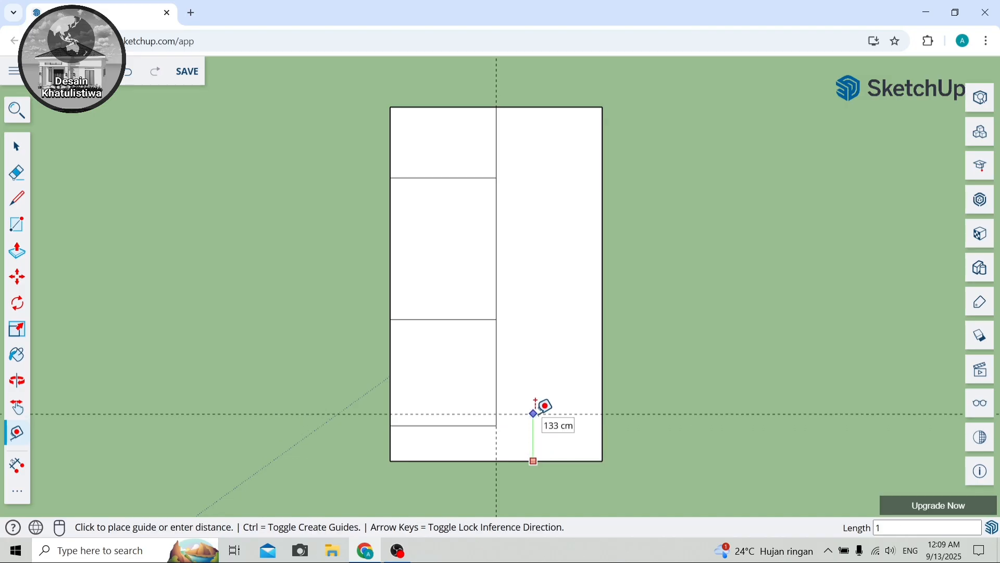
pyautogui.write('50')
pyautogui.press('Return')
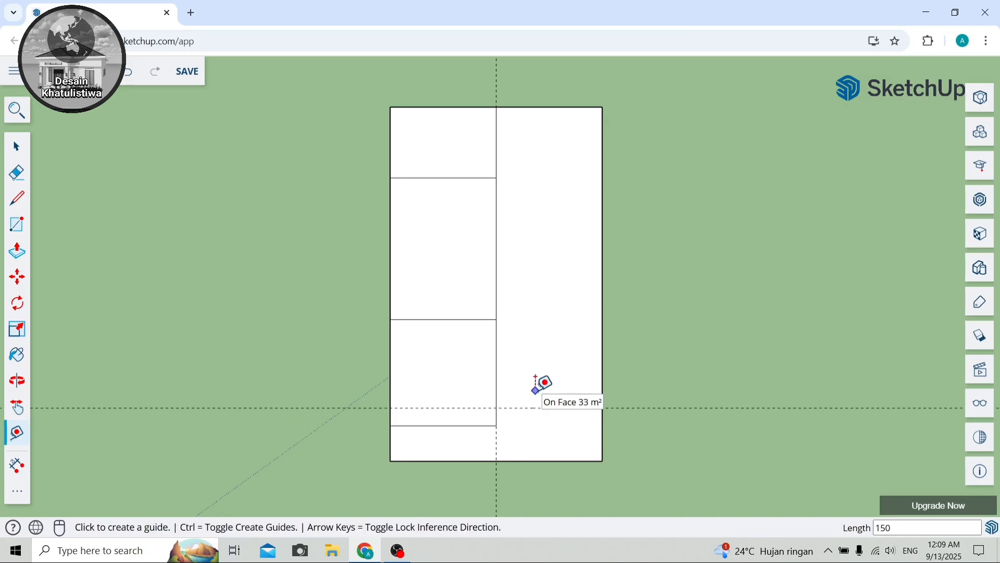
# Place a horizontal guide 350 cm above the existing horizontal guide, and another 300 cm above that one.
pyautogui.click(531, 408)
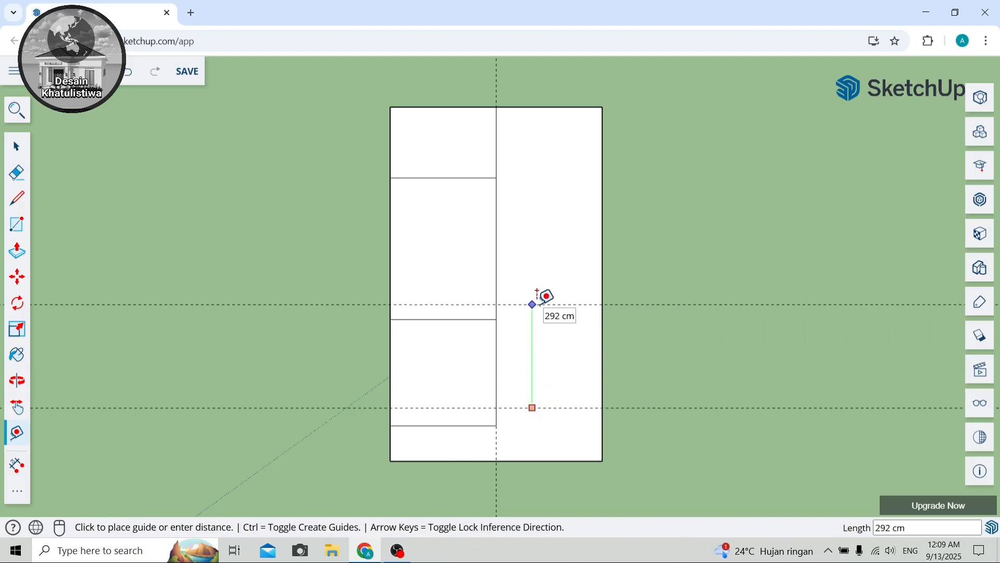
pyautogui.write('350')
pyautogui.press('Return')
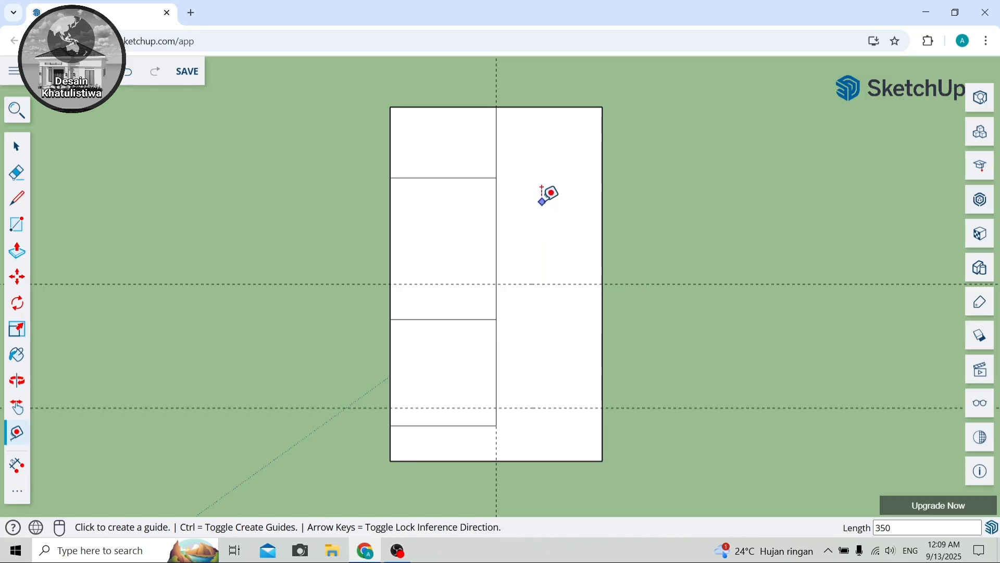
pyautogui.click(565, 281)
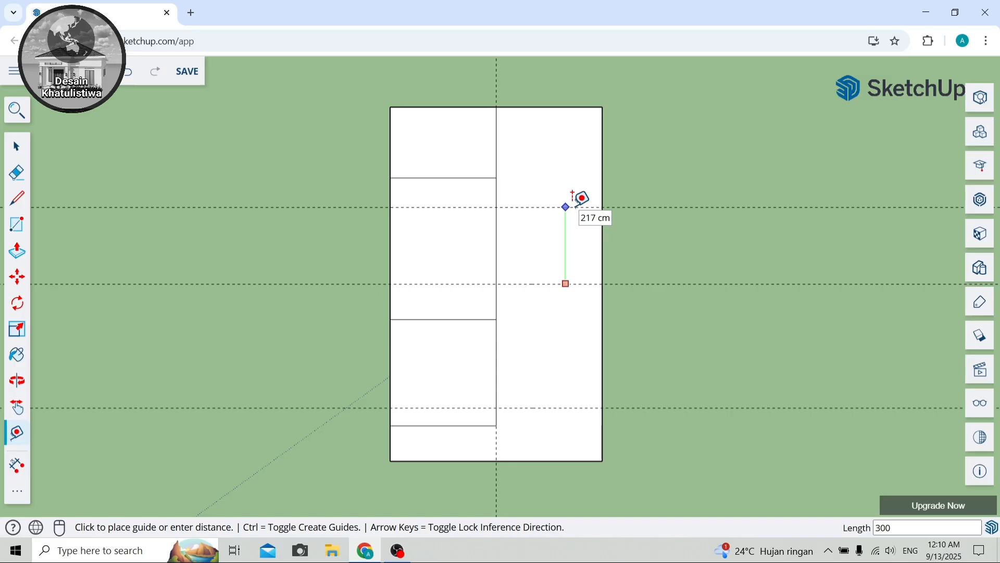
pyautogui.click(566, 177)
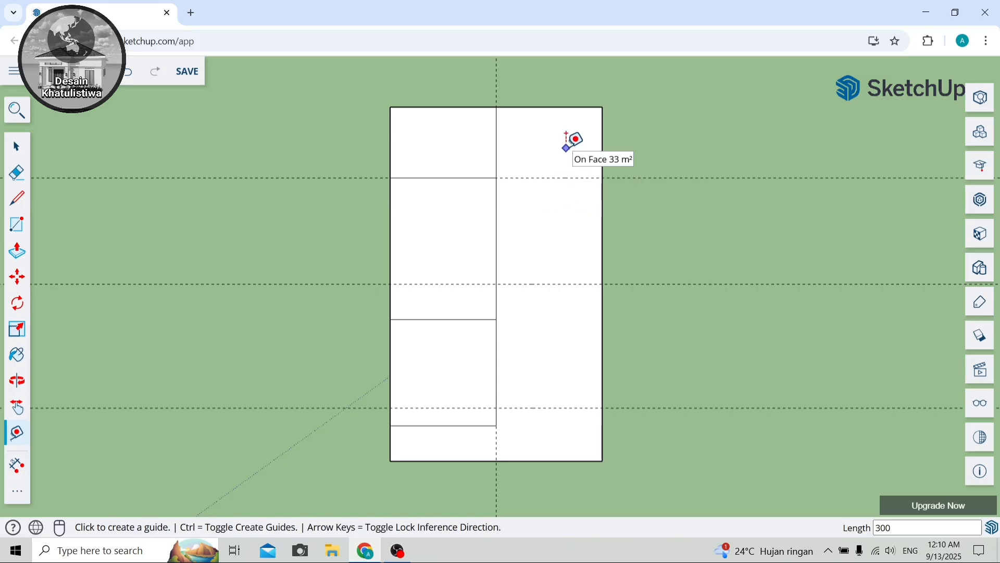
# Place a vertical guide 150 cm inside the slab's right long edge.
pyautogui.click(602, 135)
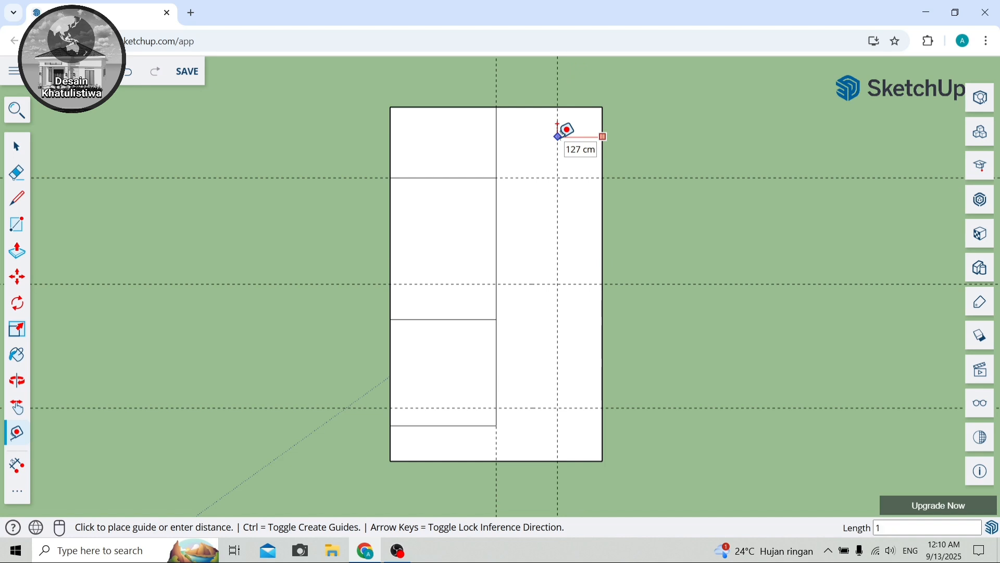
pyautogui.write('150')
pyautogui.press('Return')
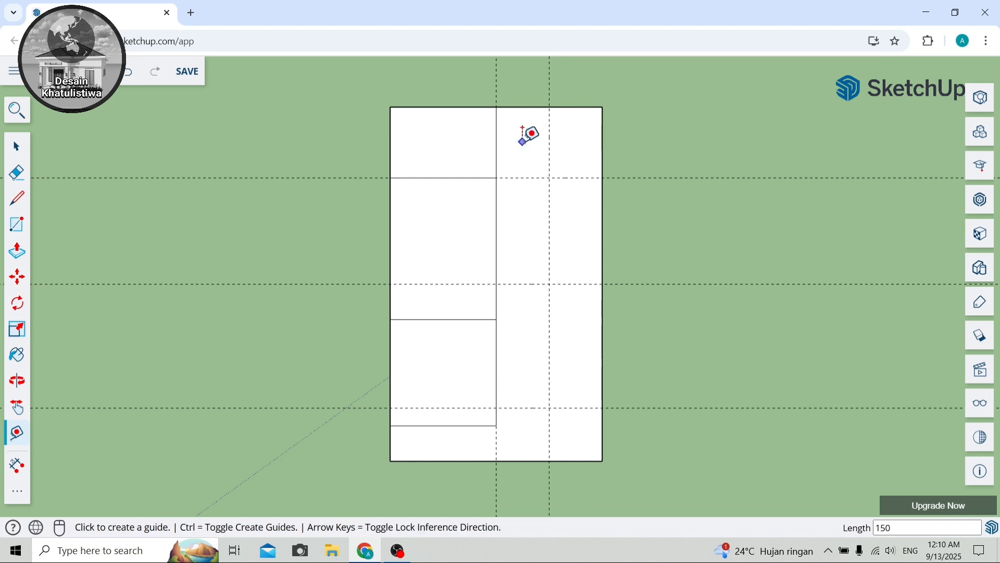
# Draw room rectangles up the slab's right half: 300 by 150, 300 by 350, 300 by 300, and 150 by 200 cm in the upper right corner.
pyautogui.click(9, 237)
pyautogui.click(497, 461)
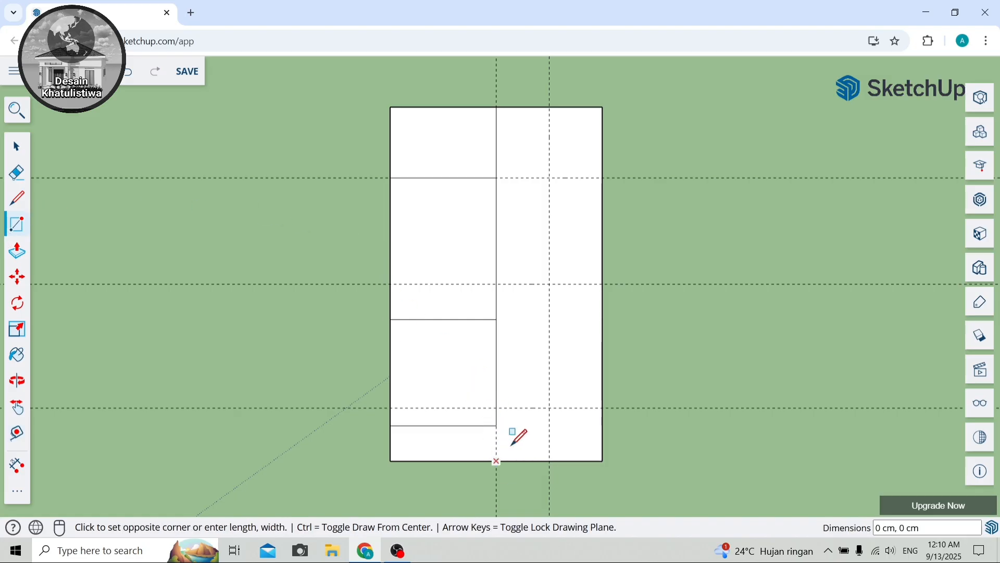
pyautogui.click(602, 408)
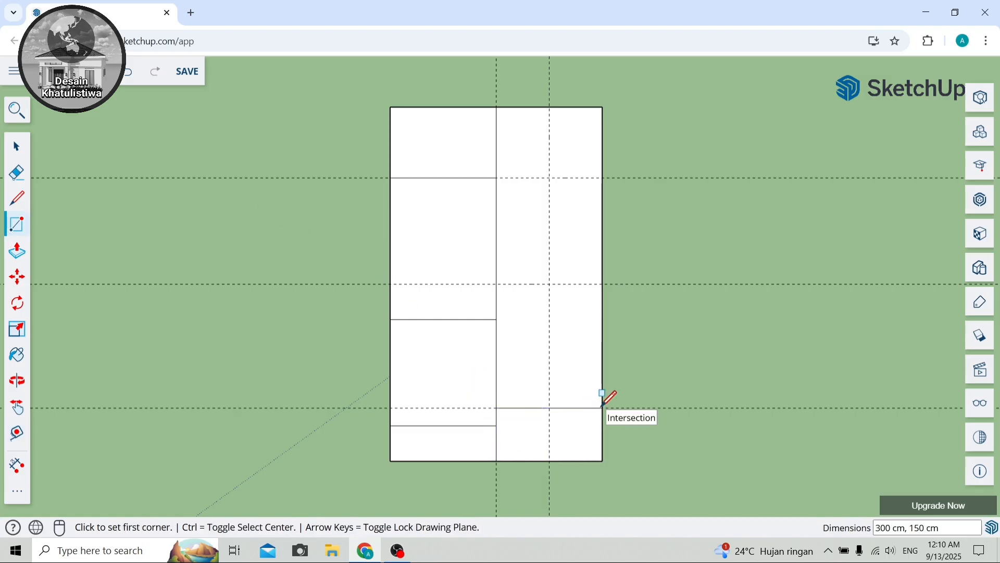
pyautogui.click(496, 407)
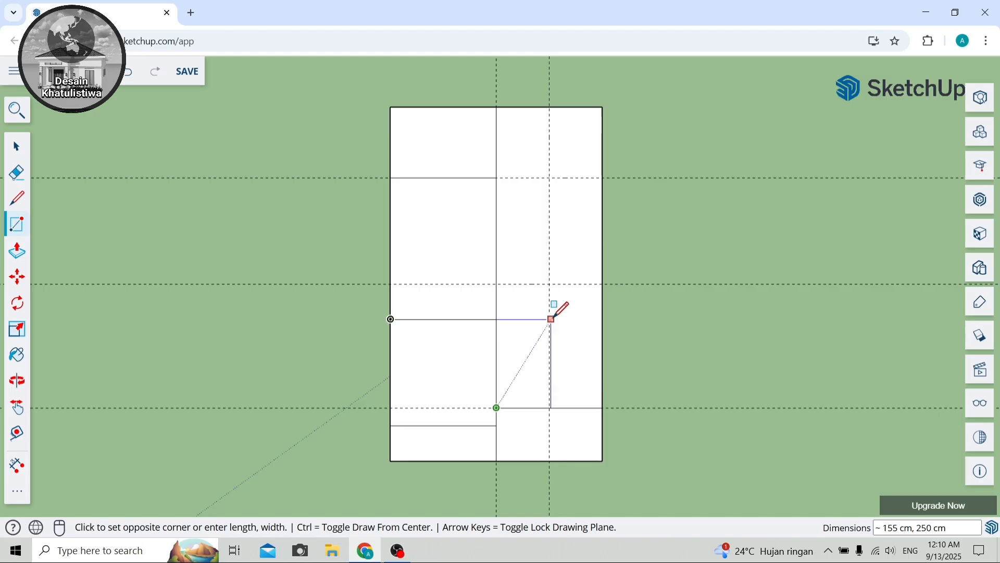
pyautogui.click(602, 284)
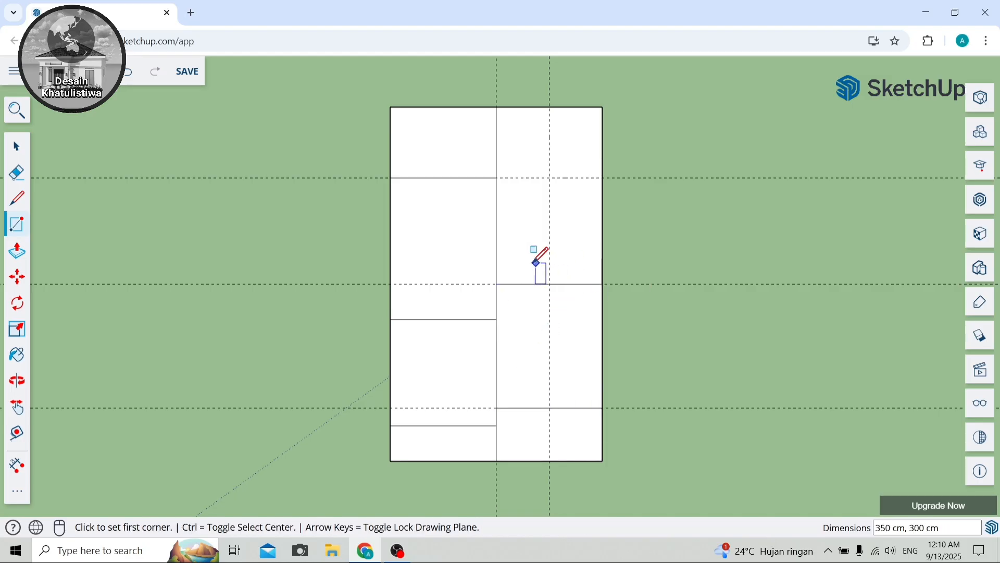
pyautogui.click(497, 283)
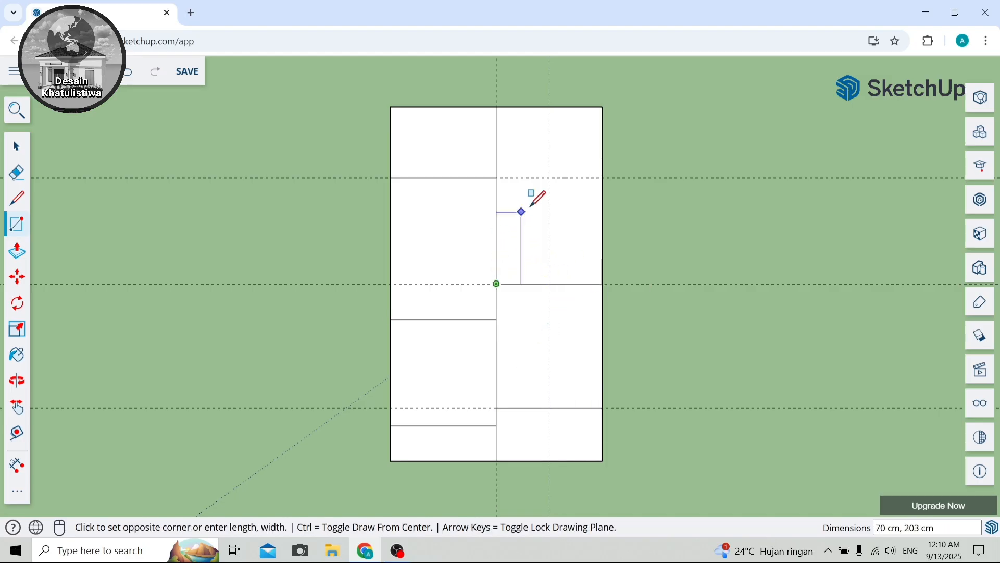
pyautogui.click(602, 177)
pyautogui.click(550, 178)
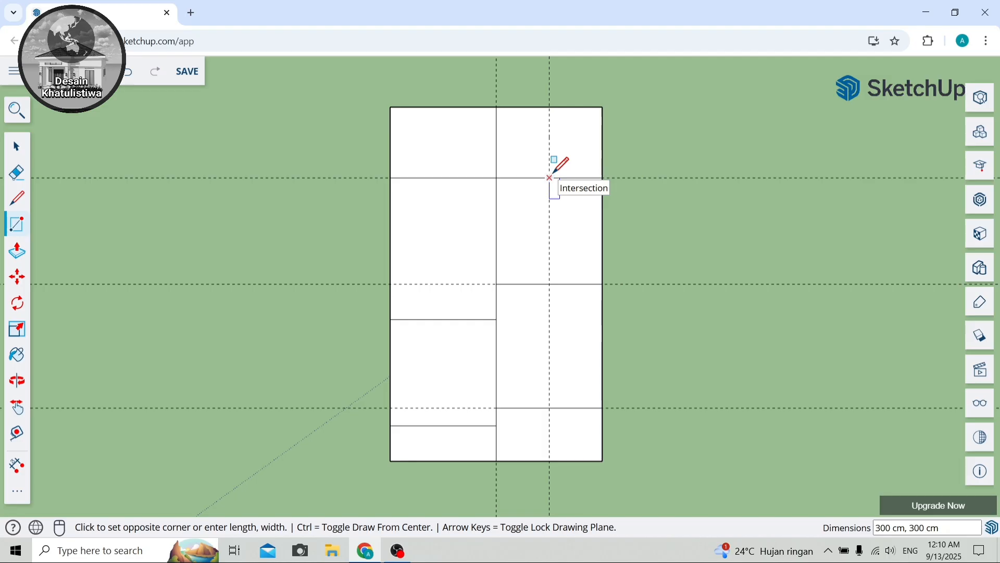
pyautogui.click(602, 107)
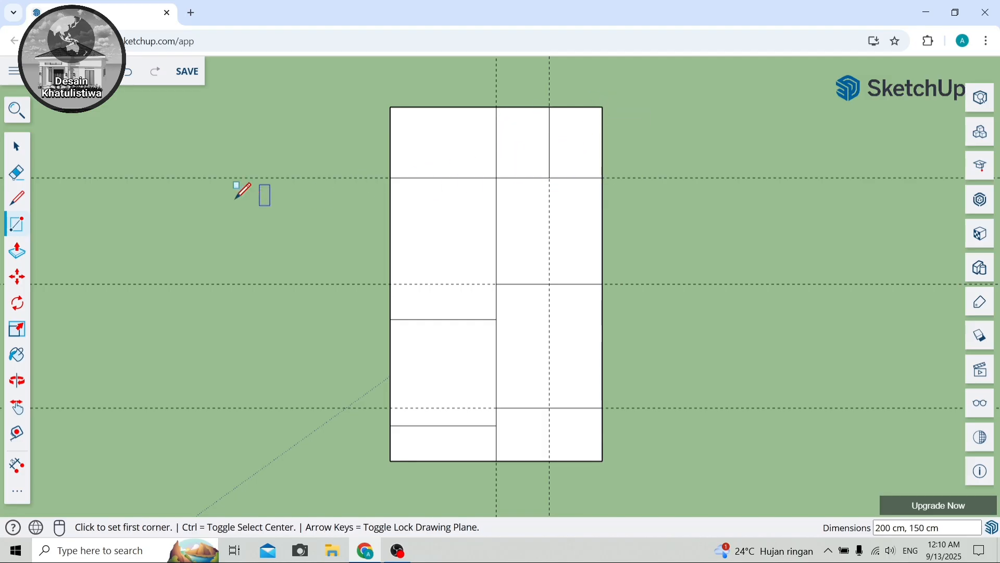
# Erase the three horizontal and two vertical guides, keeping the room outlines.
pyautogui.click(13, 177)
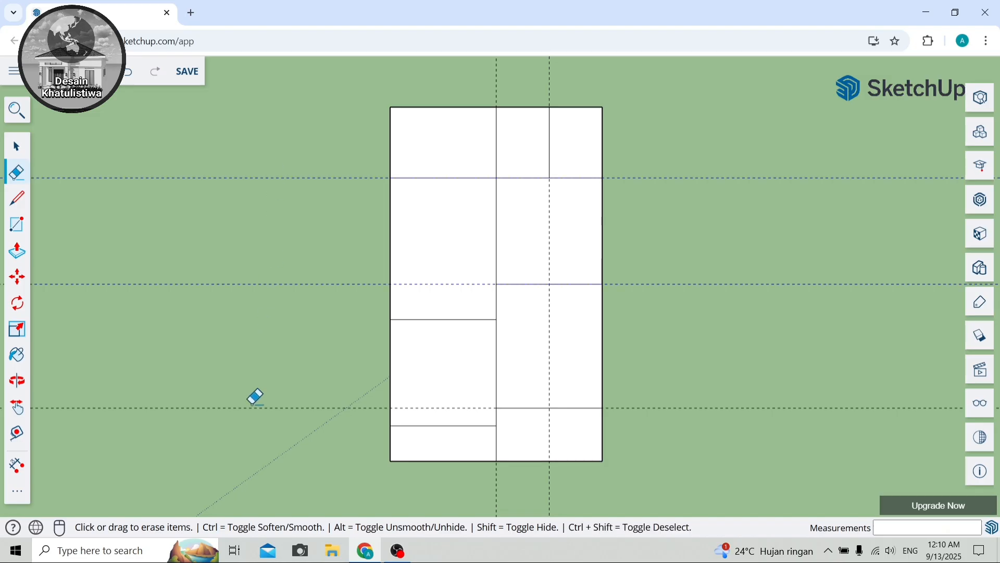
pyautogui.moveTo(249, 409); pyautogui.dragTo(453, 118)
pyautogui.moveTo(480, 80); pyautogui.dragTo(621, 89)
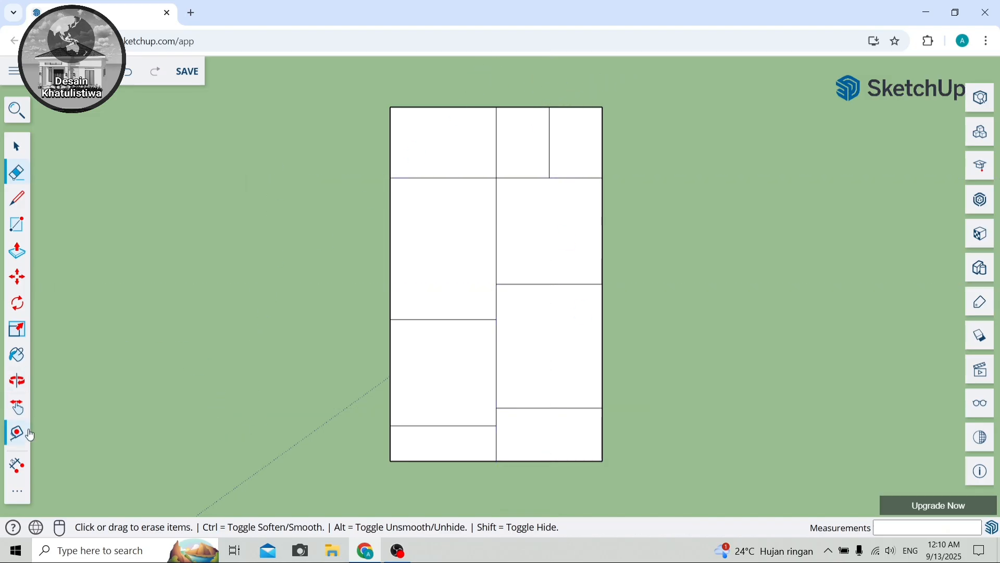
pyautogui.click(18, 146)
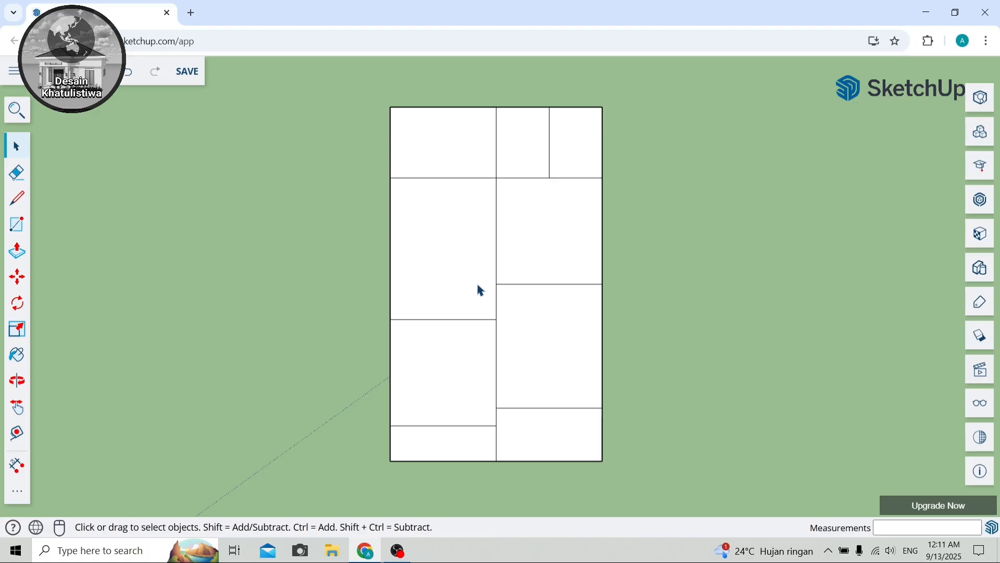
# Place wall-thickness guides 15 cm inside the slab's left, upper and right edges, and dismiss the system notifications.
pyautogui.scroll(-1, 467, 268)
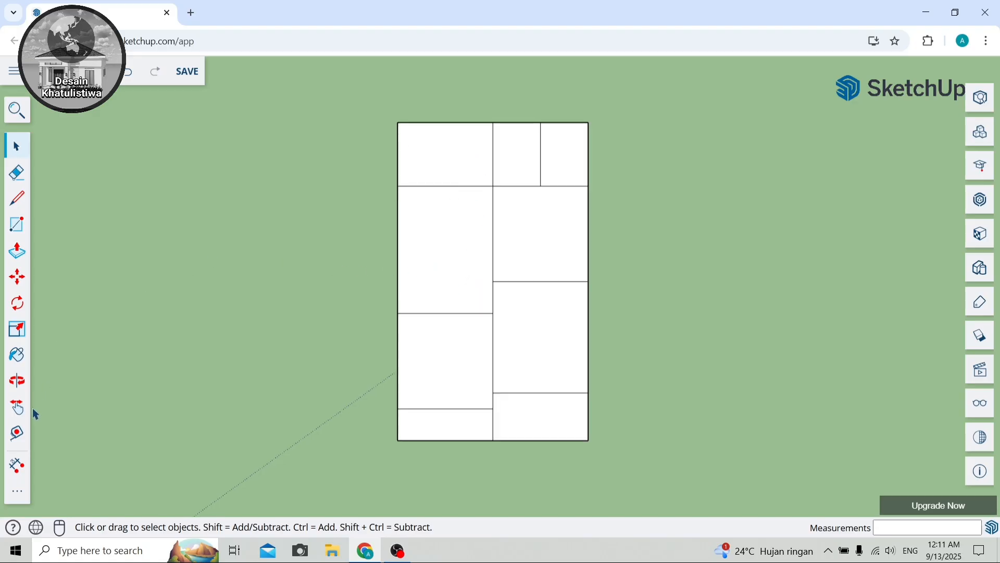
pyautogui.click(22, 435)
pyautogui.scroll(1, 468, 214)
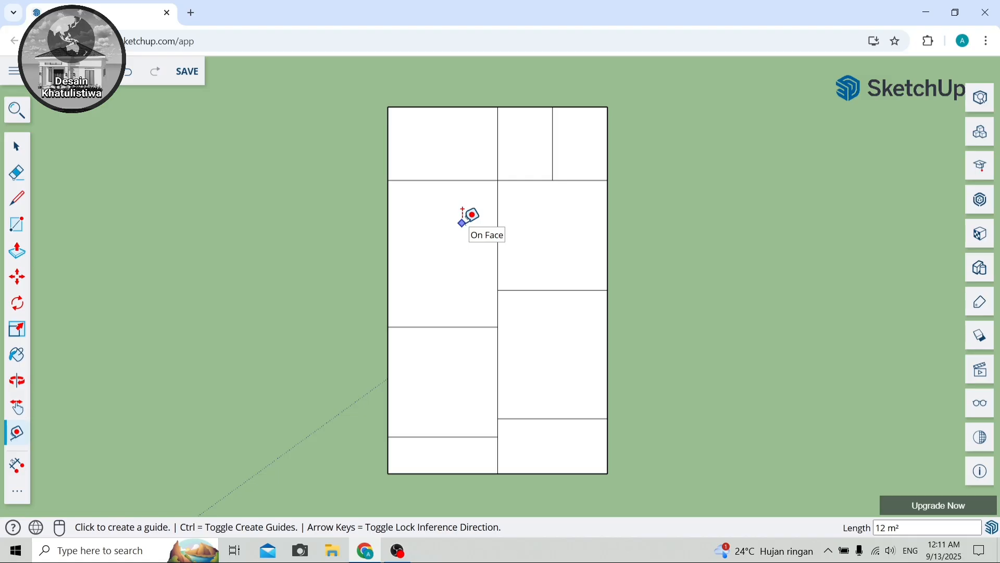
pyautogui.click(390, 213)
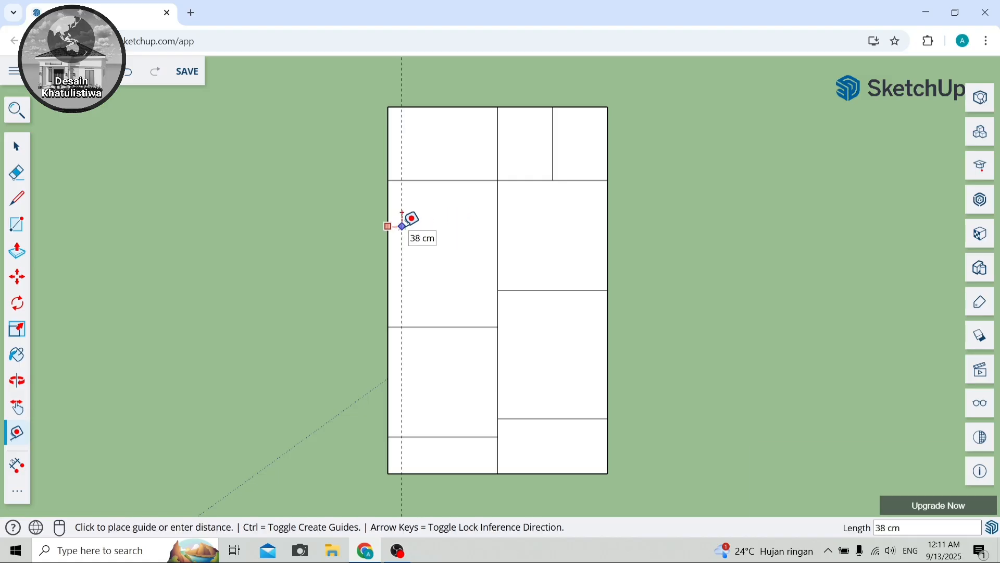
pyautogui.press('Return')
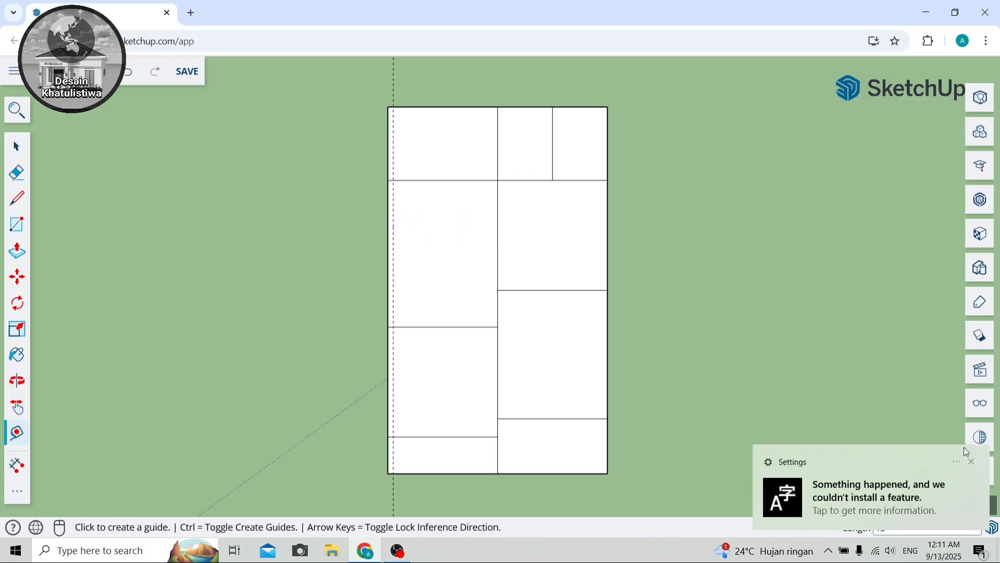
pyautogui.click(973, 465)
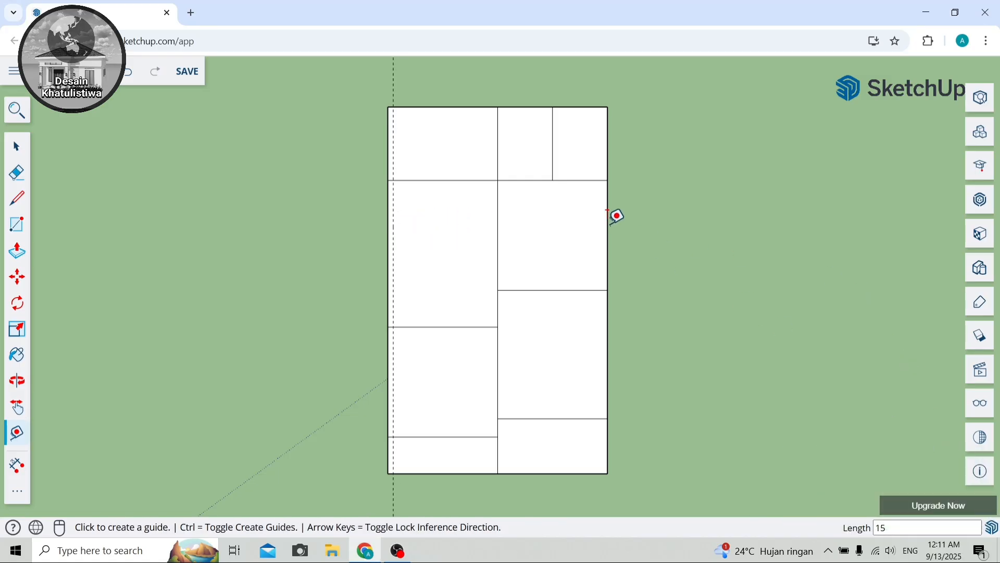
pyautogui.click(462, 107)
pyautogui.write('15')
pyautogui.press('Return')
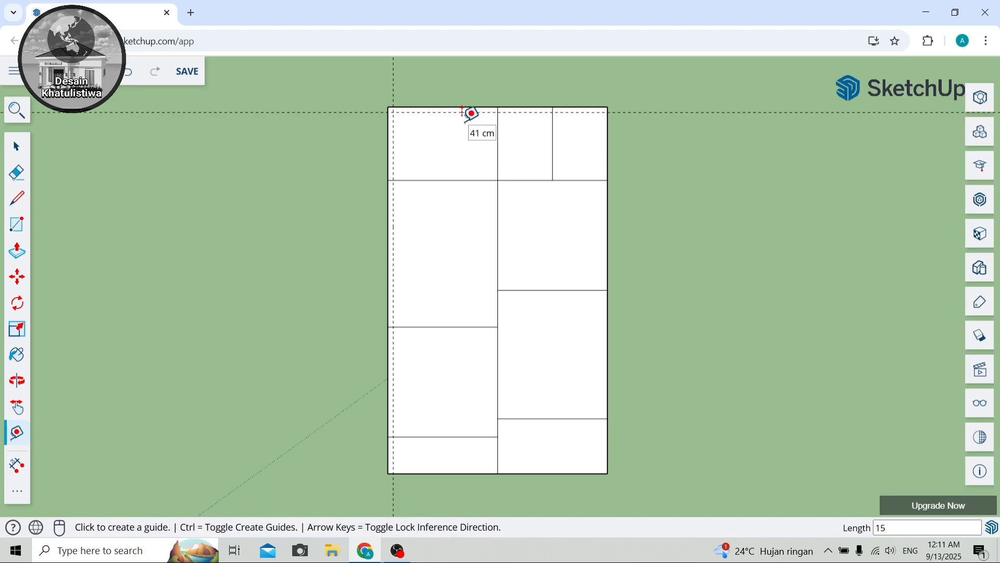
pyautogui.click(604, 197)
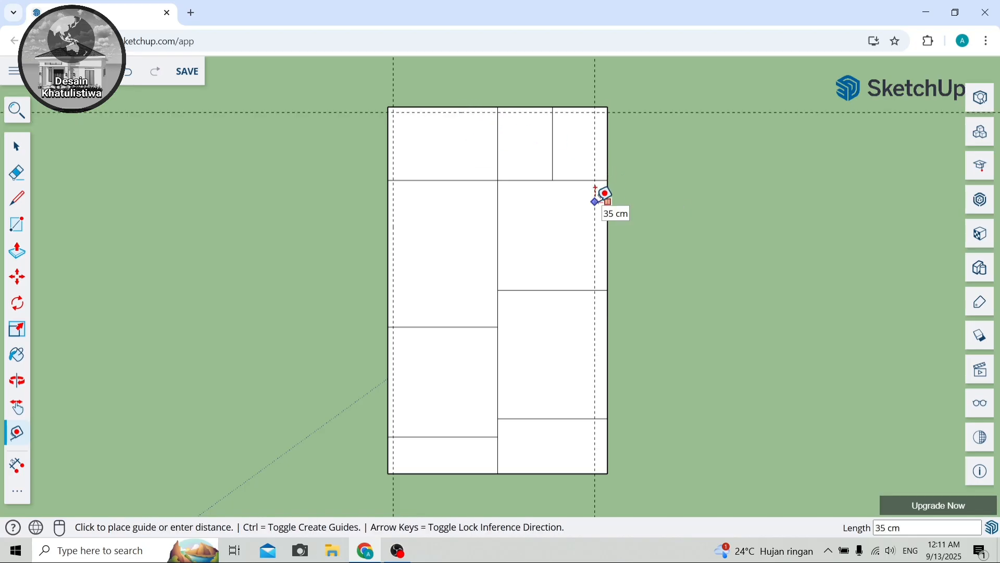
pyautogui.click(599, 187)
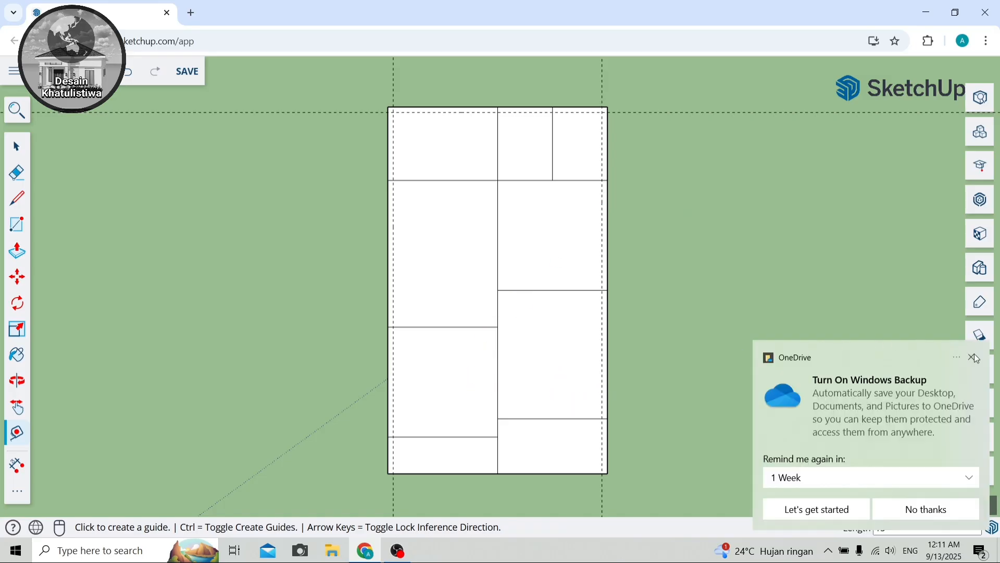
pyautogui.click(973, 357)
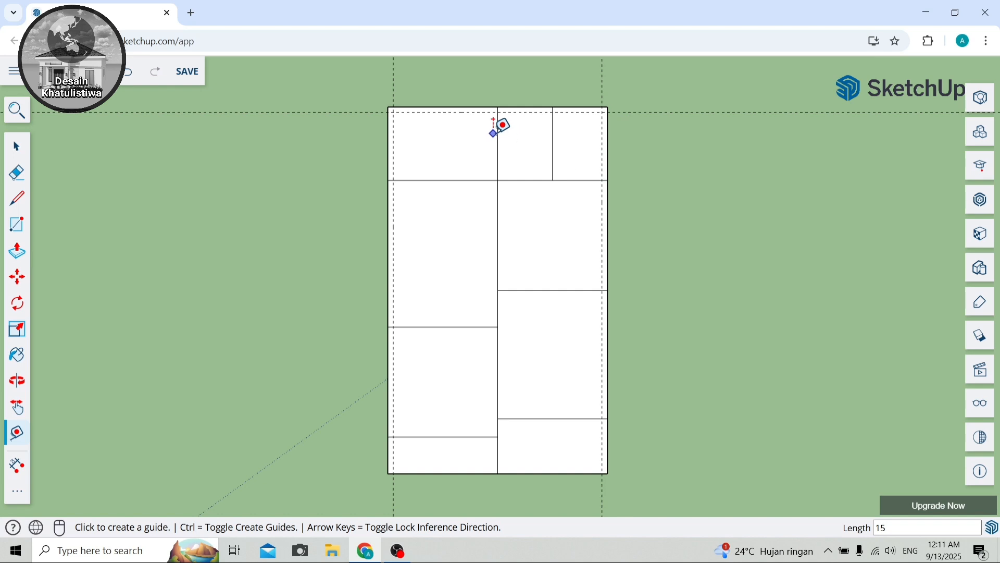
# Place vertical guides 7.5 cm to either side of the slab's central room line, undoing any misplaced guide.
pyautogui.click(498, 129)
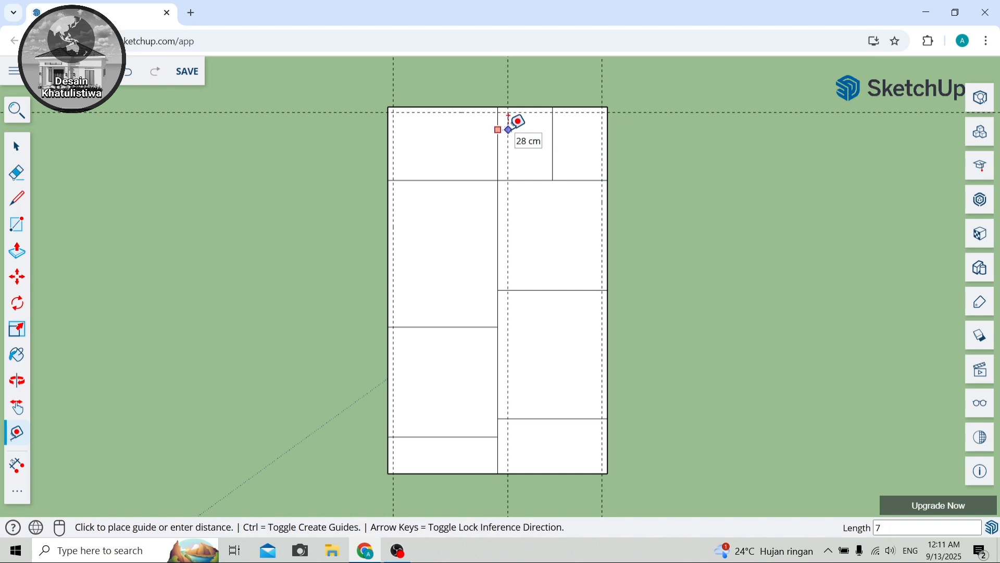
pyautogui.click(509, 129)
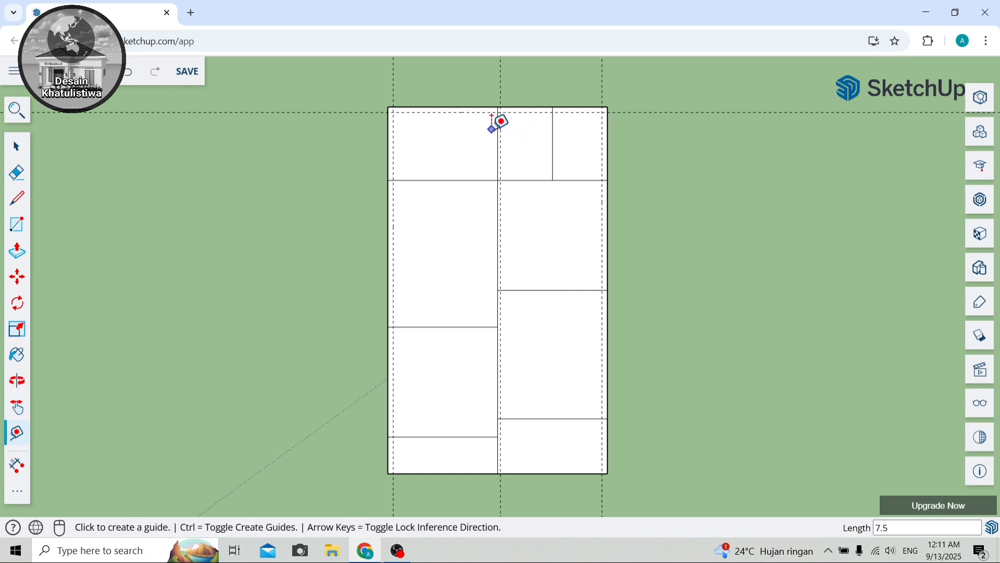
pyautogui.scroll(4, 499, 124)
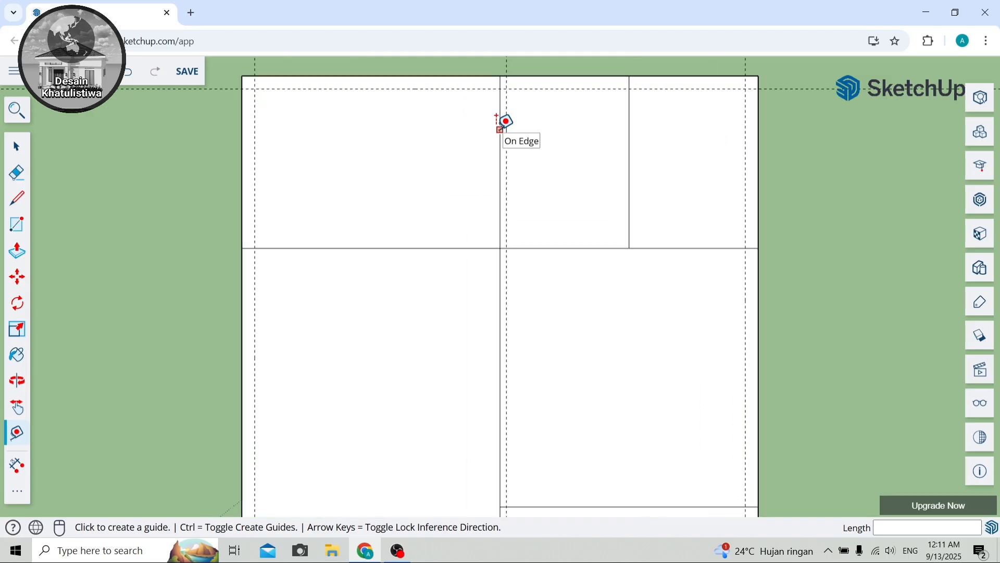
pyautogui.click(499, 124)
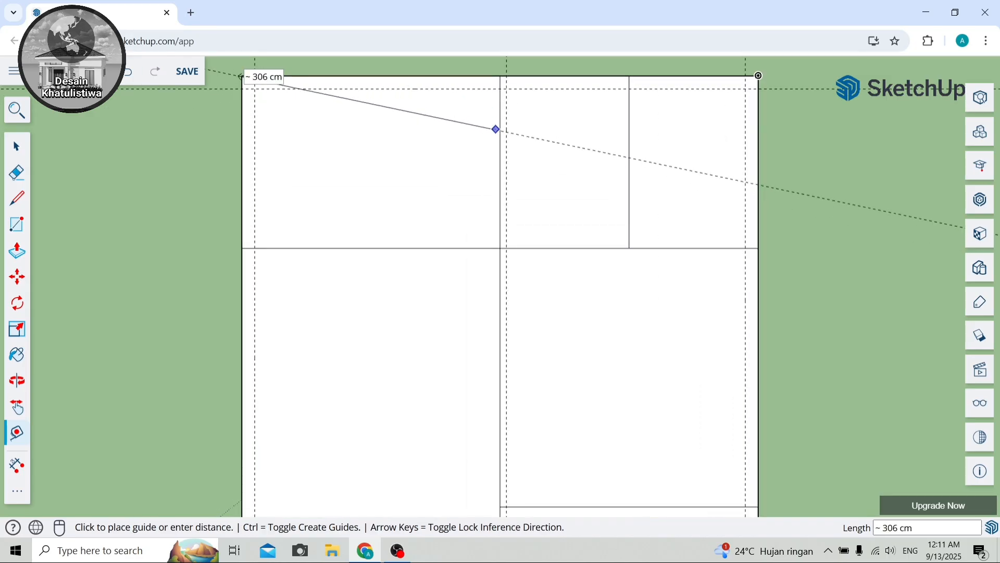
pyautogui.click(125, 73)
pyautogui.click(500, 118)
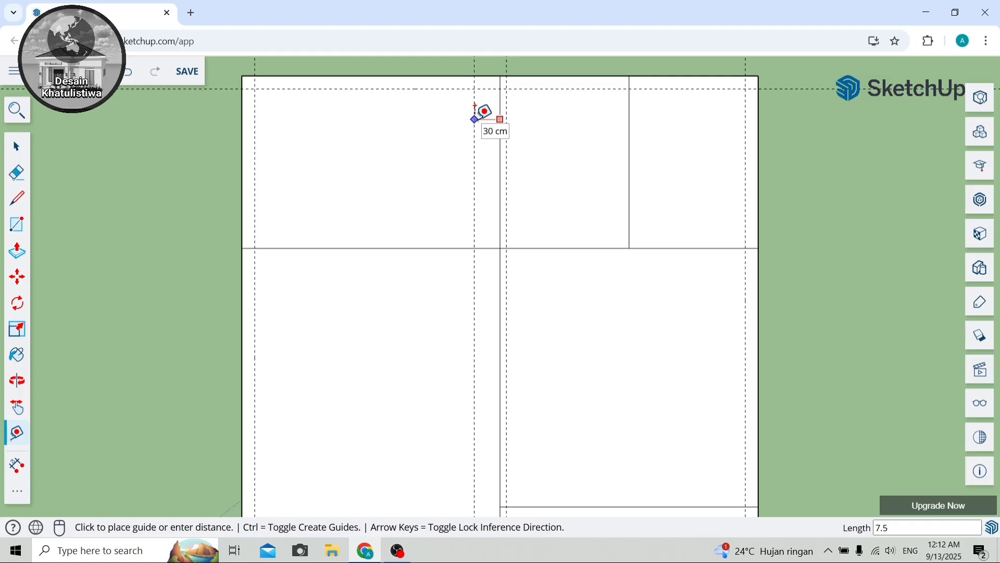
pyautogui.press('Return')
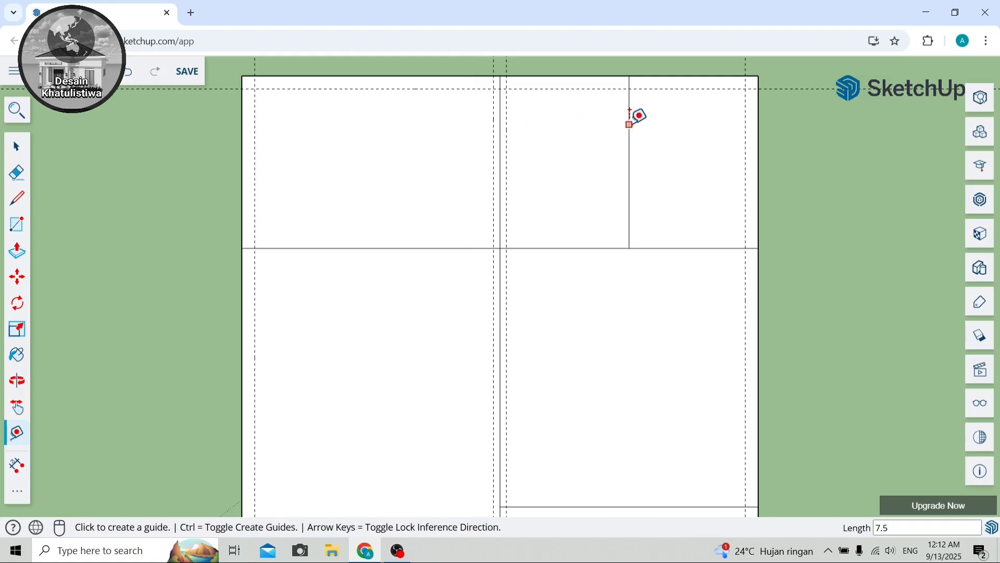
# Place guides beside the line dividing the two small upper rooms, 5 cm to its right and 7.5 cm to its left.
pyautogui.click(630, 112)
pyautogui.write('7')
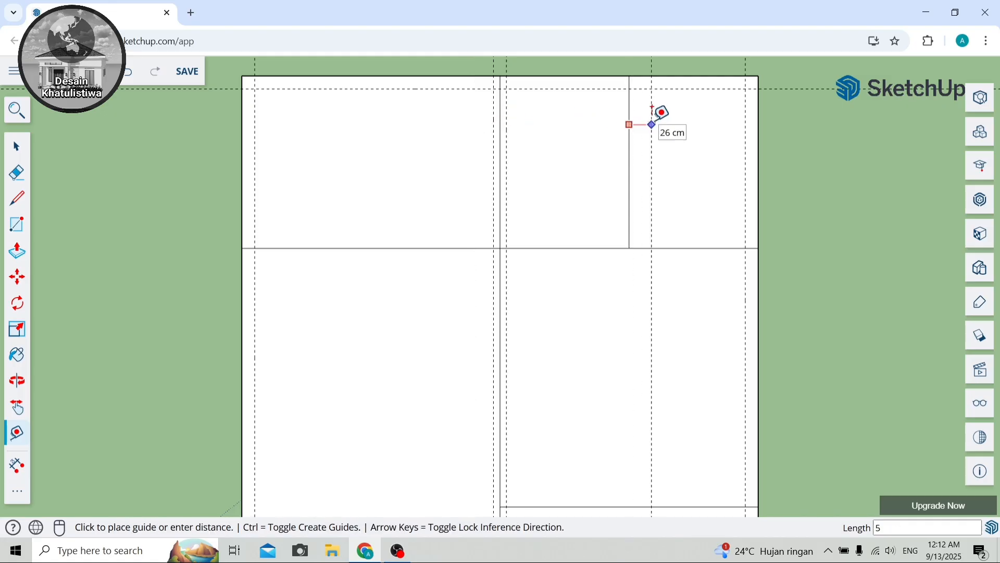
pyautogui.press('Return')
pyautogui.click(630, 105)
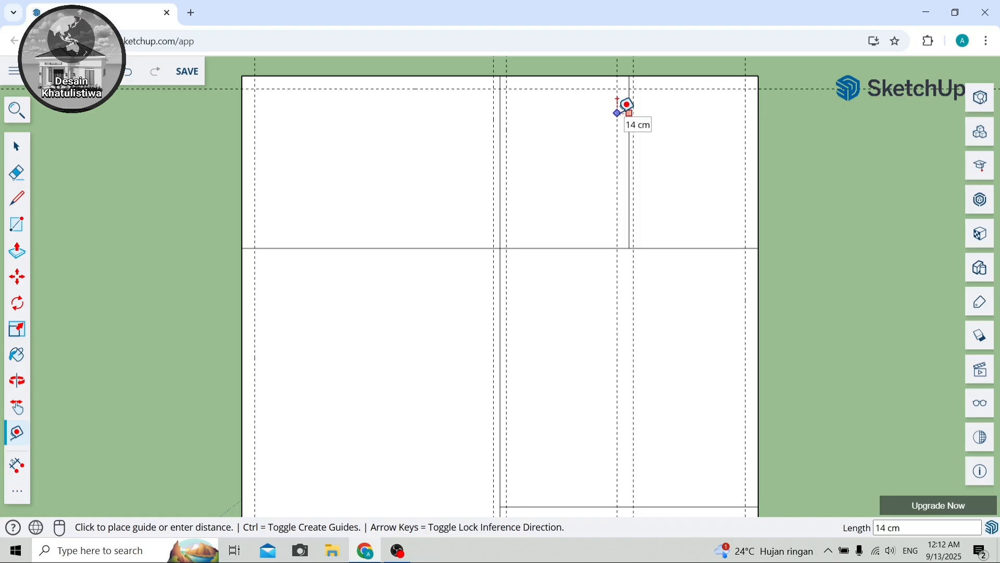
pyautogui.write('7.5')
pyautogui.press('Return')
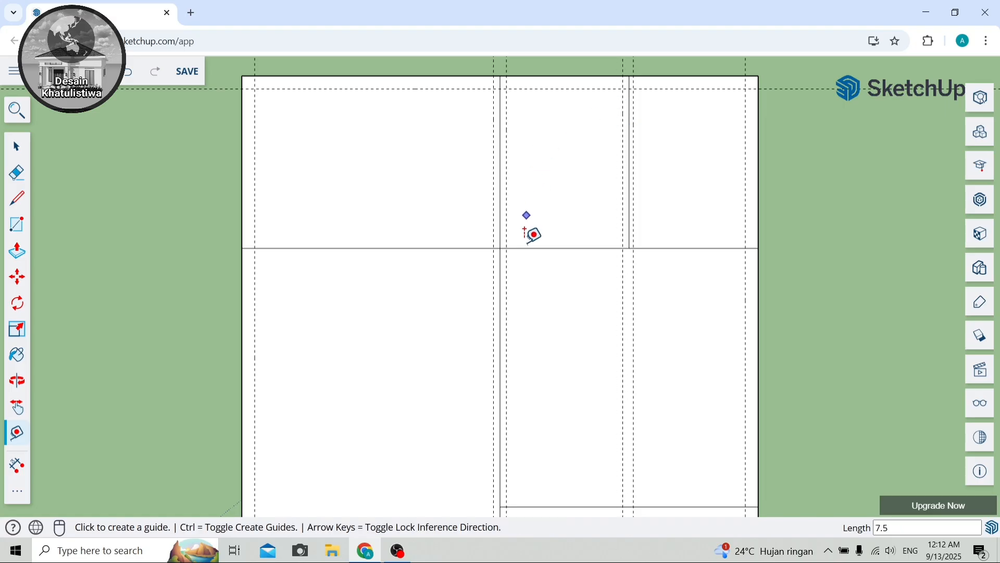
# Place horizontal guides 7.5 cm above and 7.5 cm below the room line under the upper rooms.
pyautogui.click(675, 247)
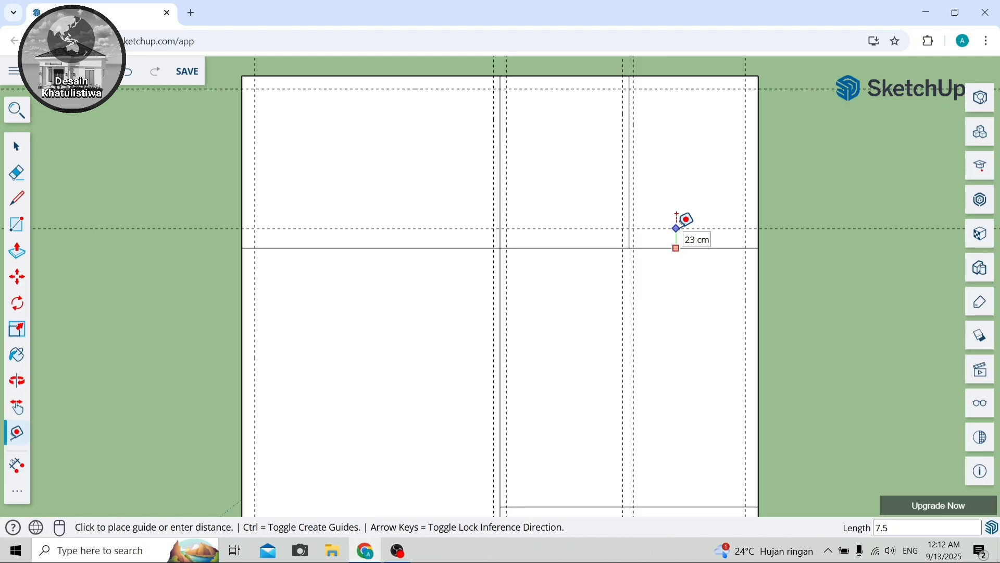
pyautogui.press('Return')
pyautogui.click(646, 248)
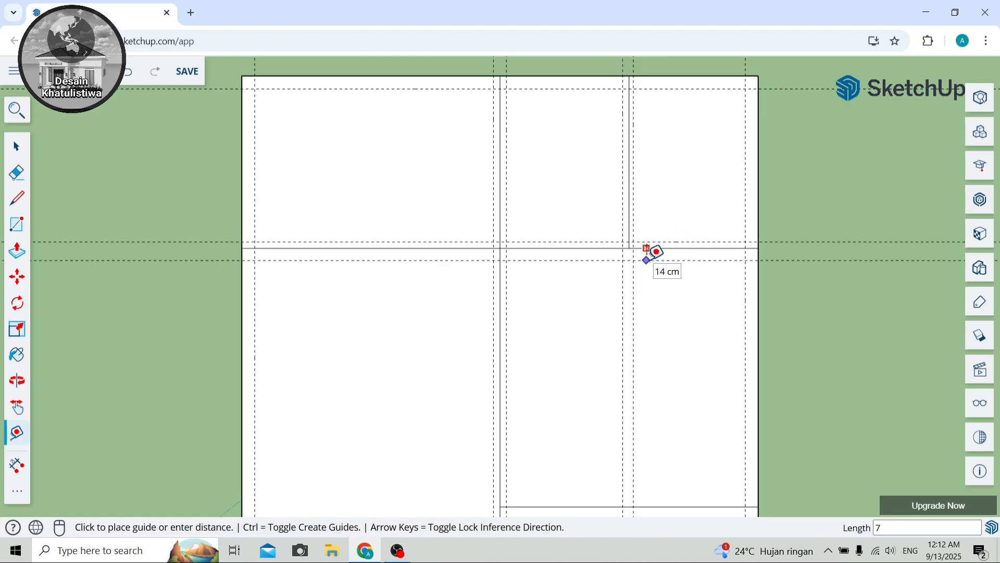
pyautogui.press('Return')
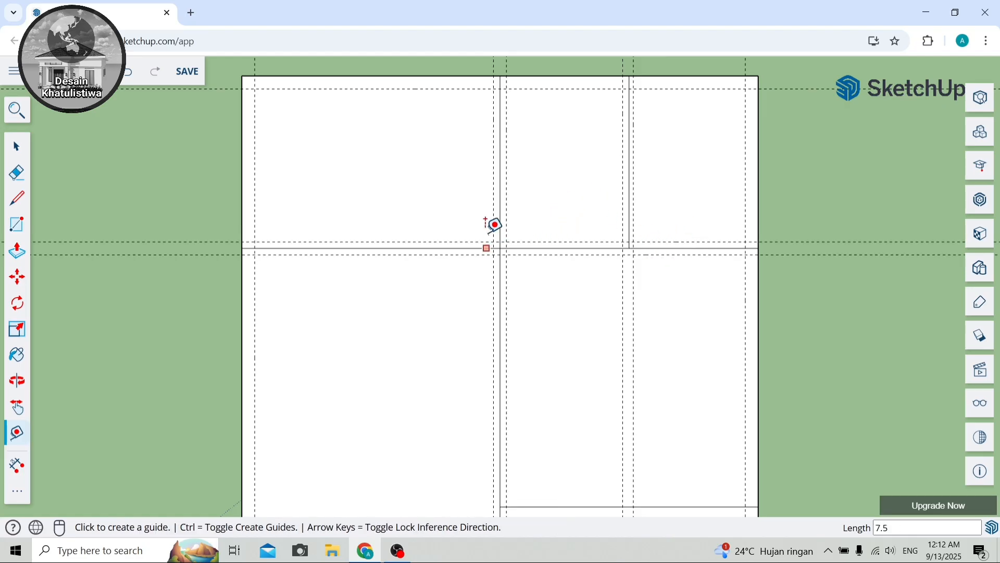
# Place horizontal guides 7.5 cm above and 7.5 cm below the line under the middle room on the slab's right half.
pyautogui.scroll(-3, 479, 296)
pyautogui.scroll(6, 527, 453)
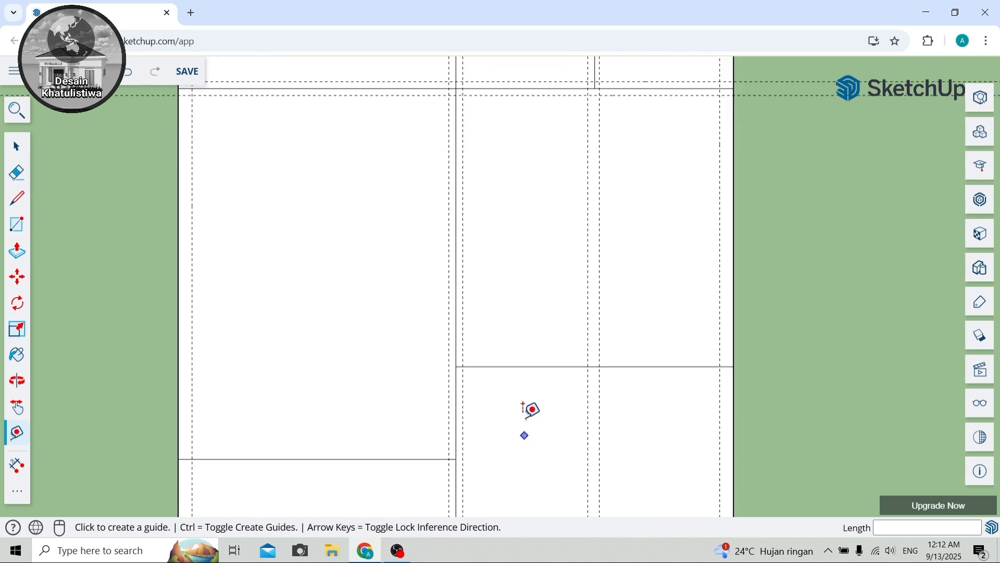
pyautogui.click(524, 358)
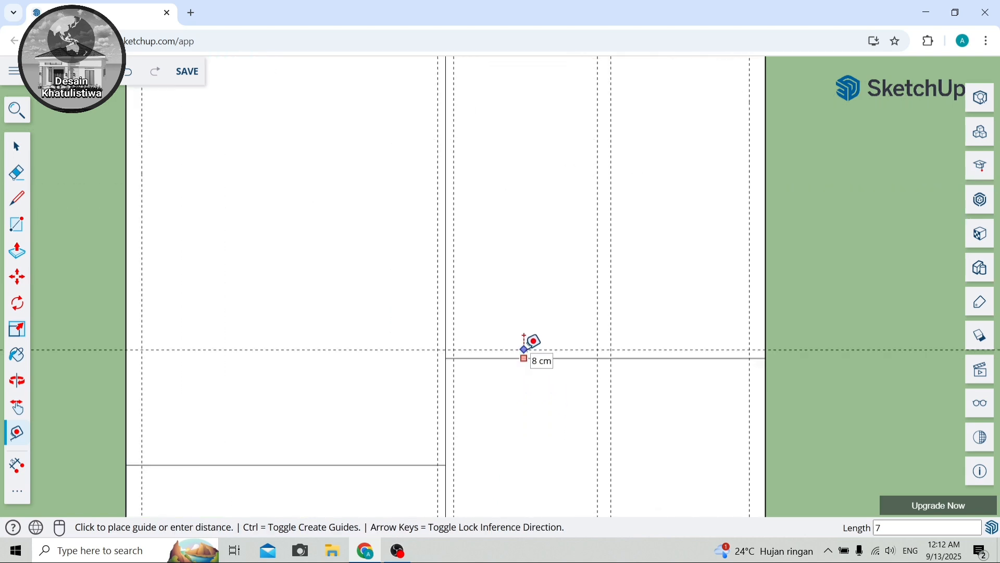
pyautogui.click(525, 350)
pyautogui.click(525, 359)
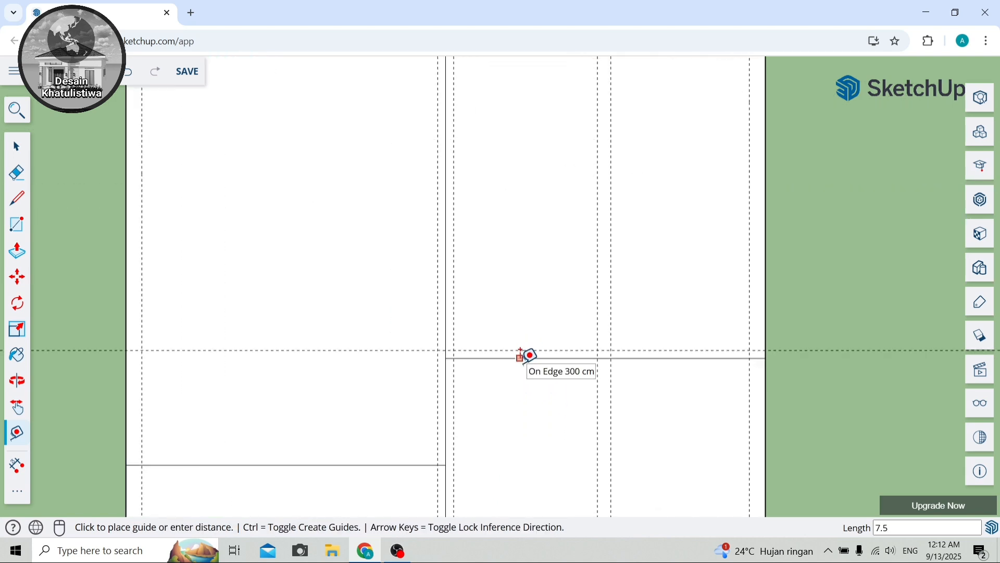
pyautogui.write('7.5')
pyautogui.press('Return')
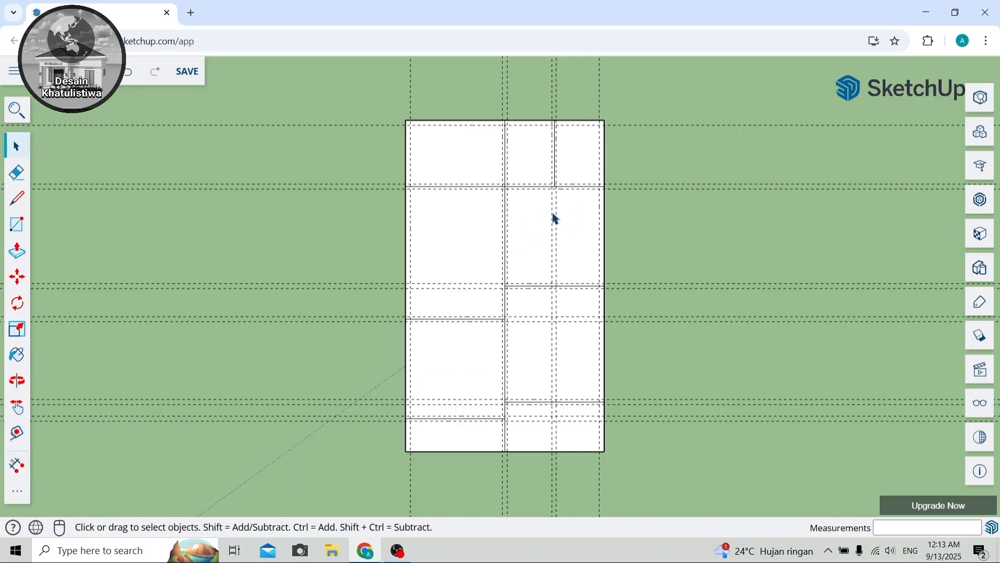
# Draw a 600 by 15 cm wall rectangle along the slab's upper edge, ending on the guide below it.
pyautogui.click(24, 231)
pyautogui.scroll(3, 430, 123)
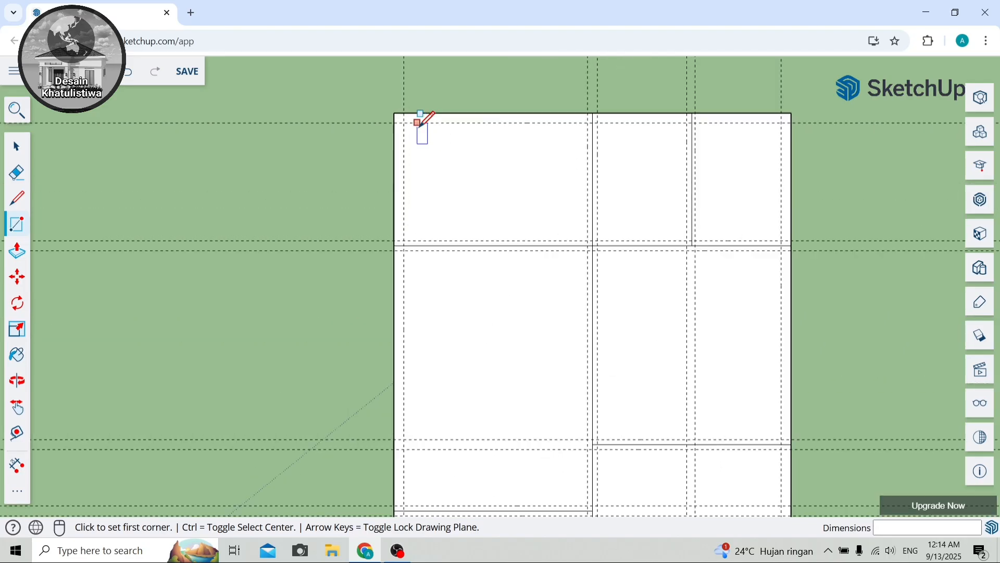
pyautogui.scroll(1, 418, 123)
pyautogui.click(387, 108)
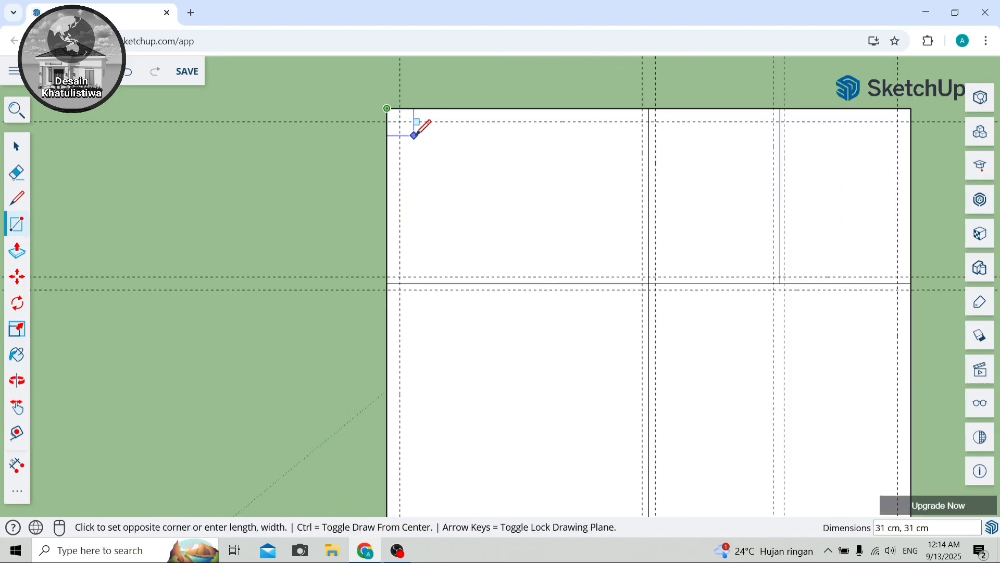
pyautogui.scroll(-2, 585, 179)
pyautogui.scroll(1, 585, 136)
pyautogui.scroll(1, 585, 137)
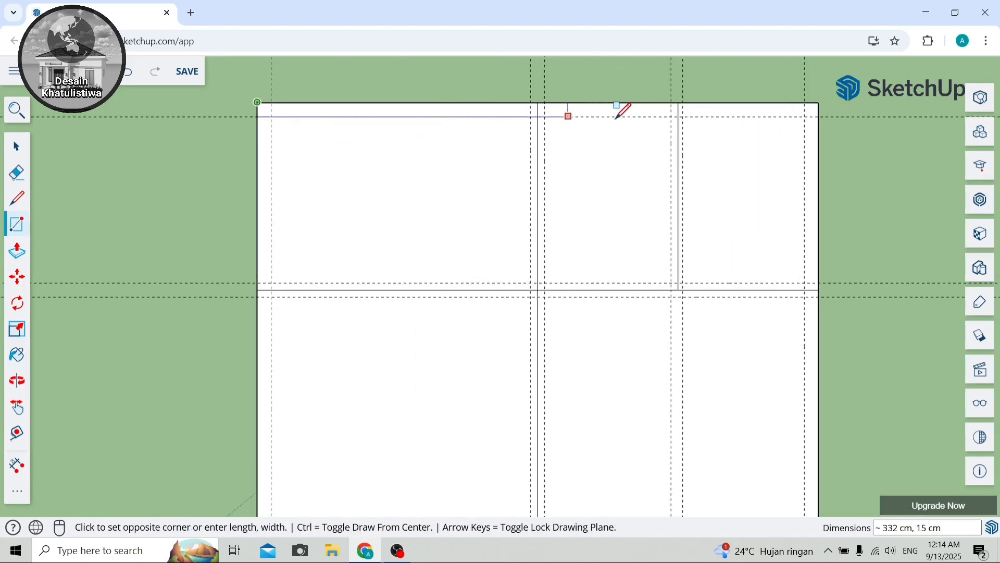
pyautogui.click(820, 116)
pyautogui.scroll(-1, 622, 107)
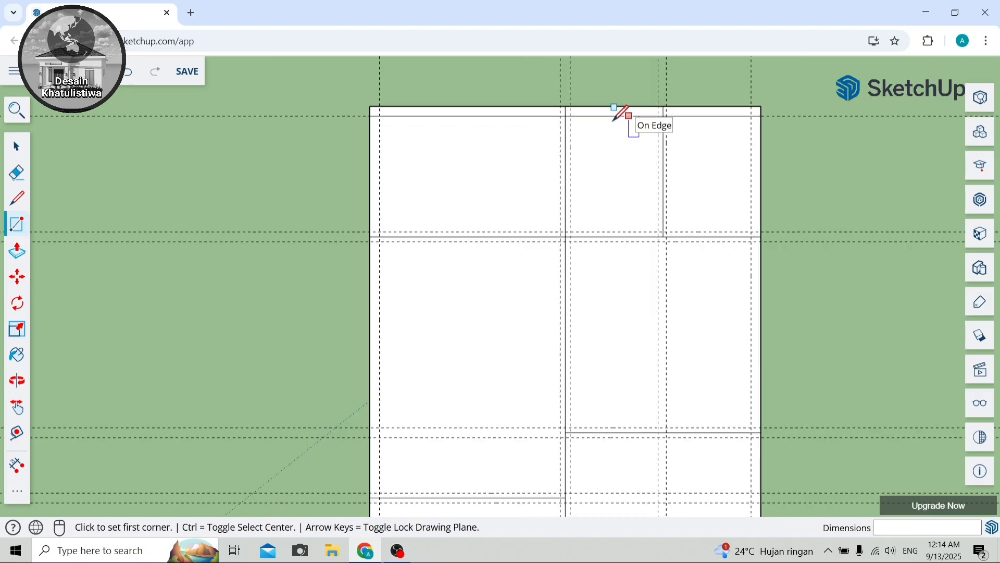
# Draw a 15 cm wide wall rectangle down the slab's left edge, from the upper corner to the lower guide under the upper rooms.
pyautogui.scroll(3, 383, 103)
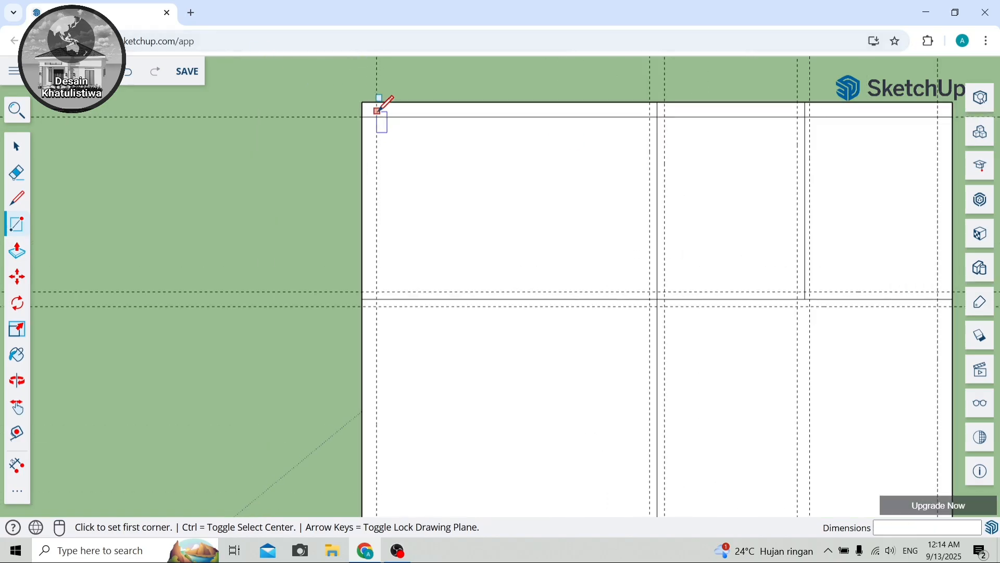
pyautogui.click(357, 99)
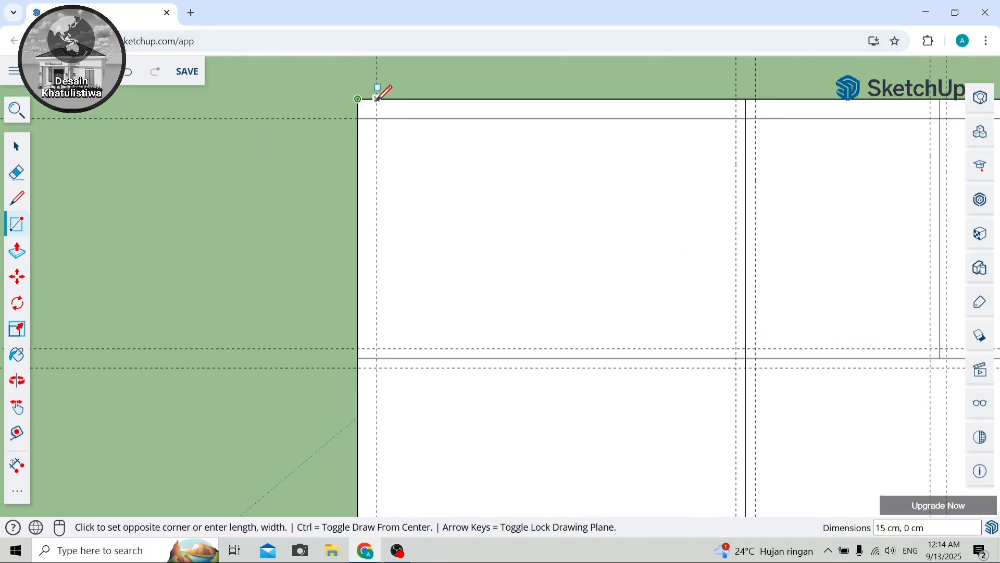
pyautogui.click(377, 367)
pyautogui.scroll(-1, 364, 313)
# Draw a 600 by 15 cm wall rectangle across the slab between the two guides under the upper rooms.
pyautogui.scroll(3, 349, 373)
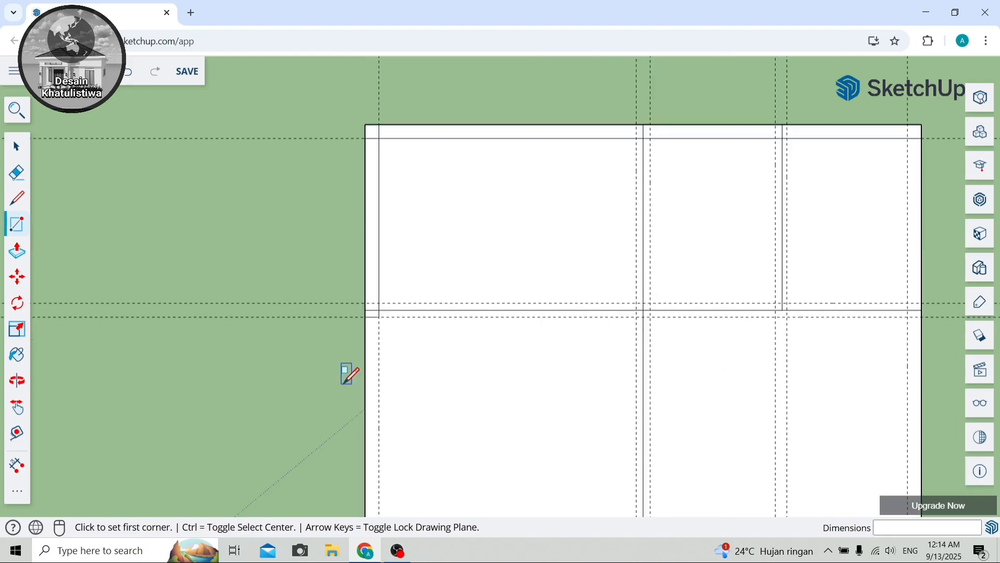
pyautogui.click(375, 275)
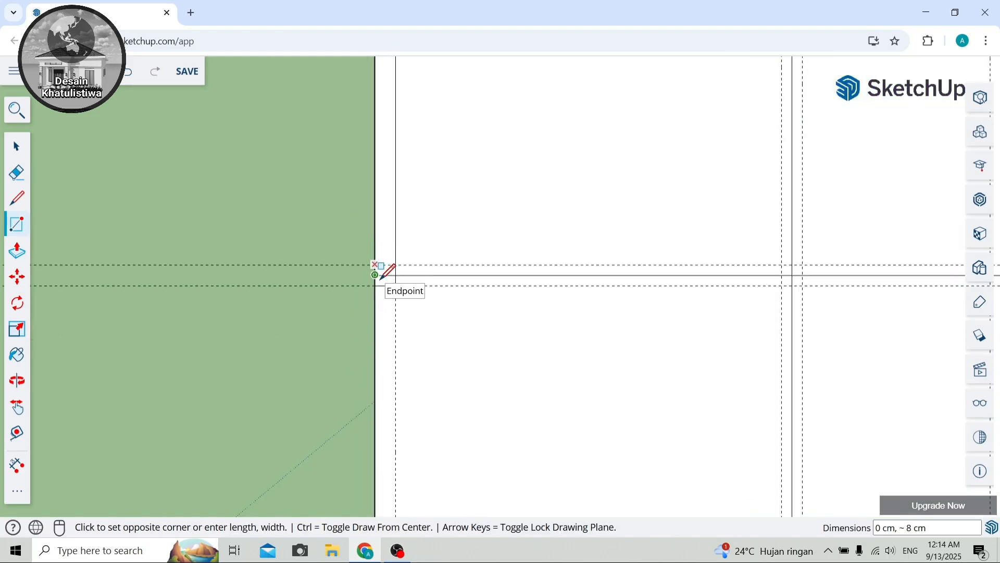
pyautogui.scroll(-2, 376, 275)
pyautogui.scroll(2, 736, 280)
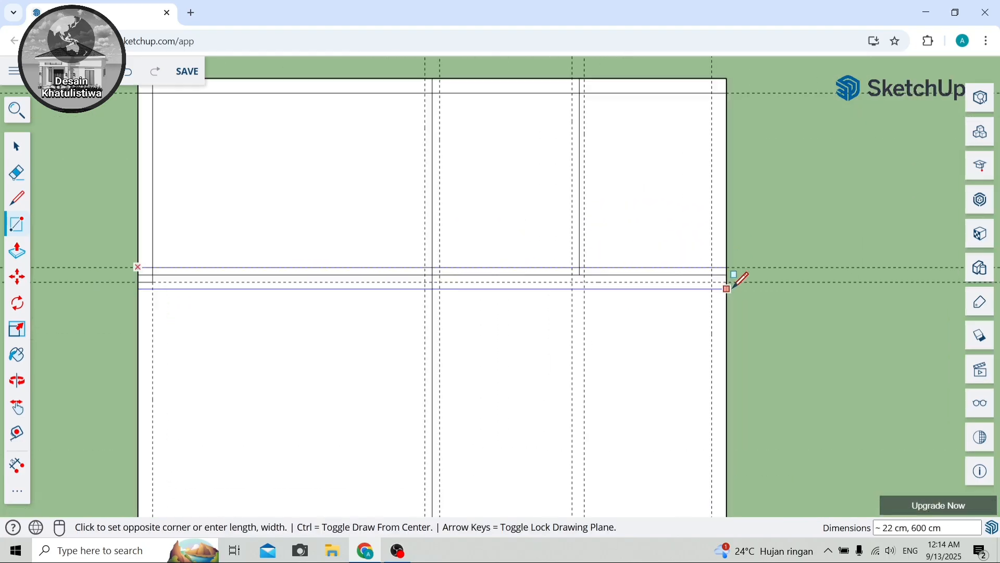
pyautogui.click(728, 267)
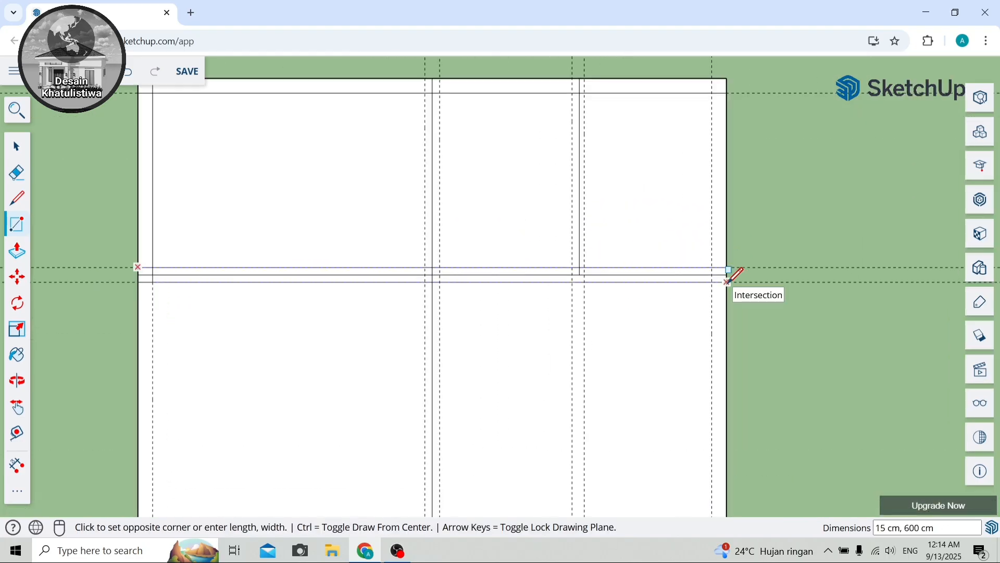
pyautogui.click(572, 79)
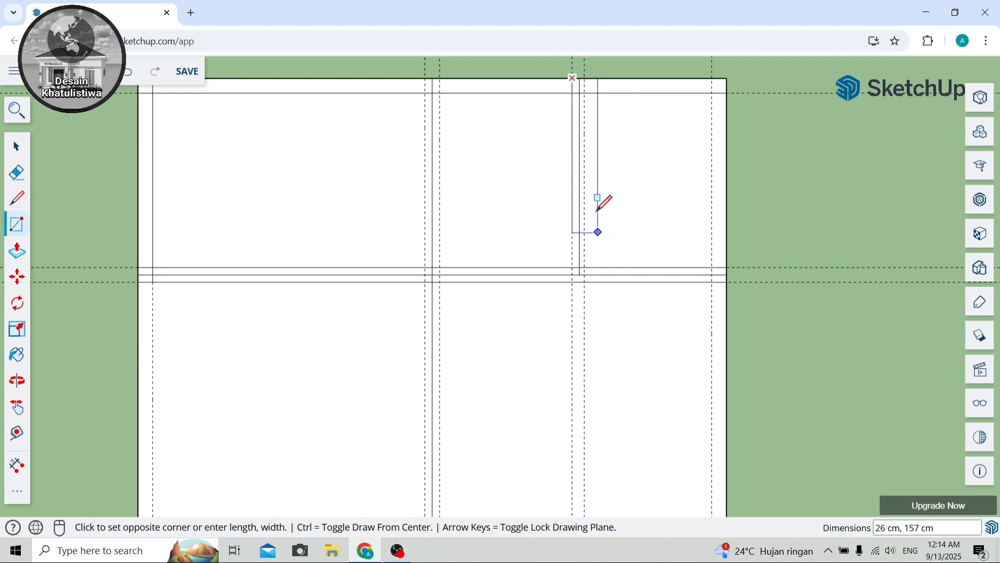
pyautogui.scroll(1, 544, 109)
pyautogui.scroll(-1, 543, 109)
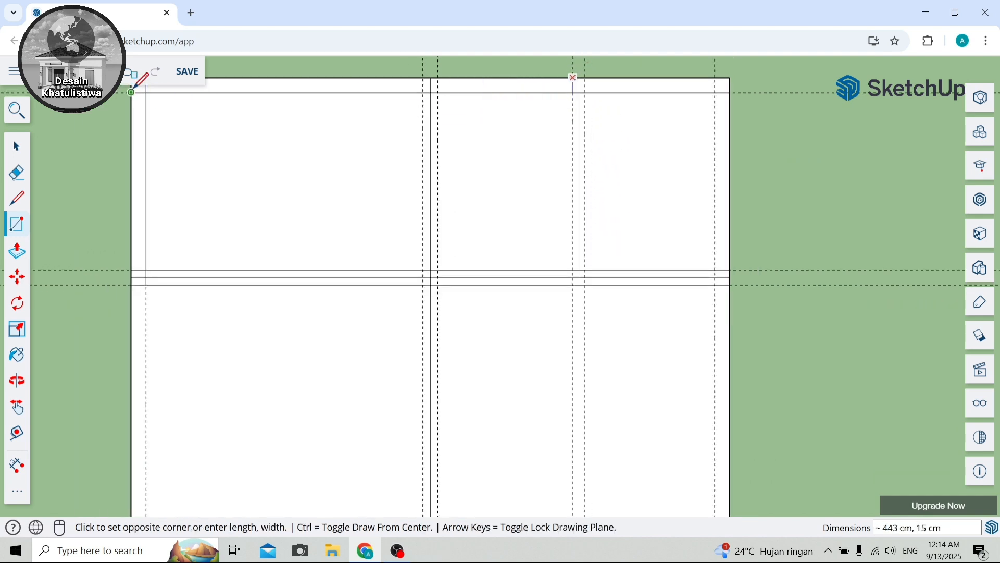
pyautogui.press('Escape')
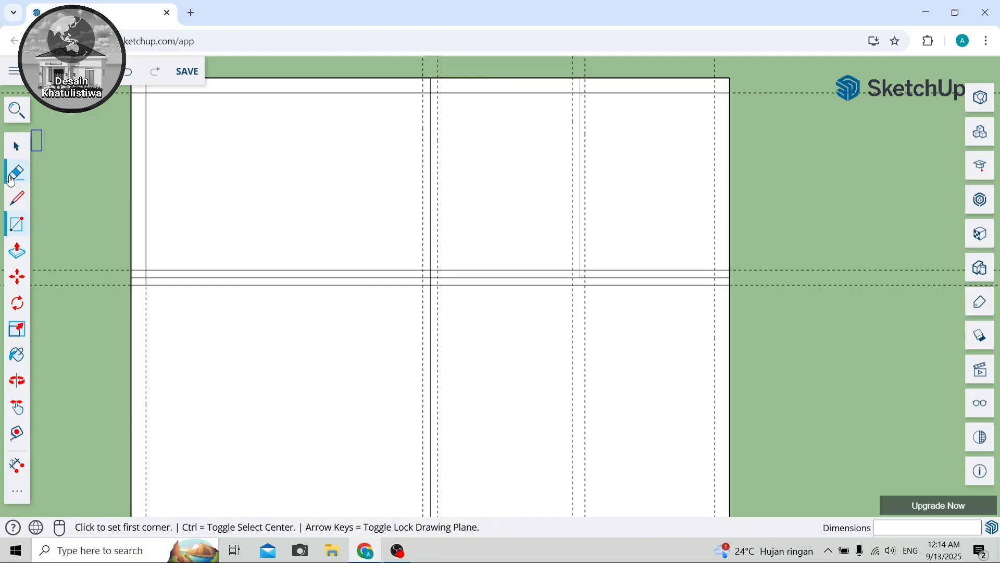
# Erase the guide right of the line dividing the two small upper rooms and place a replacement 7.5 cm from that line.
pyautogui.click(16, 172)
pyautogui.scroll(3, 594, 119)
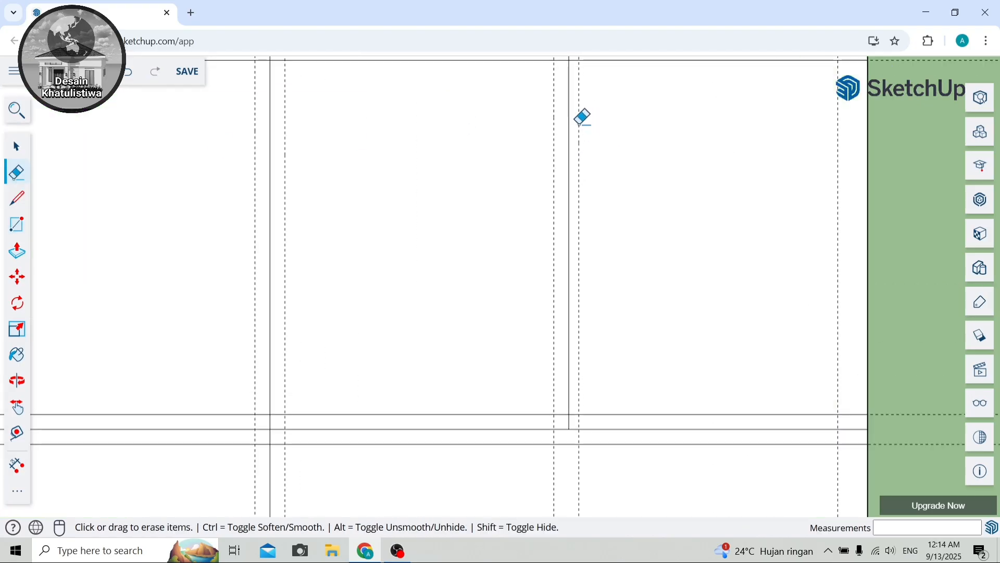
pyautogui.click(579, 123)
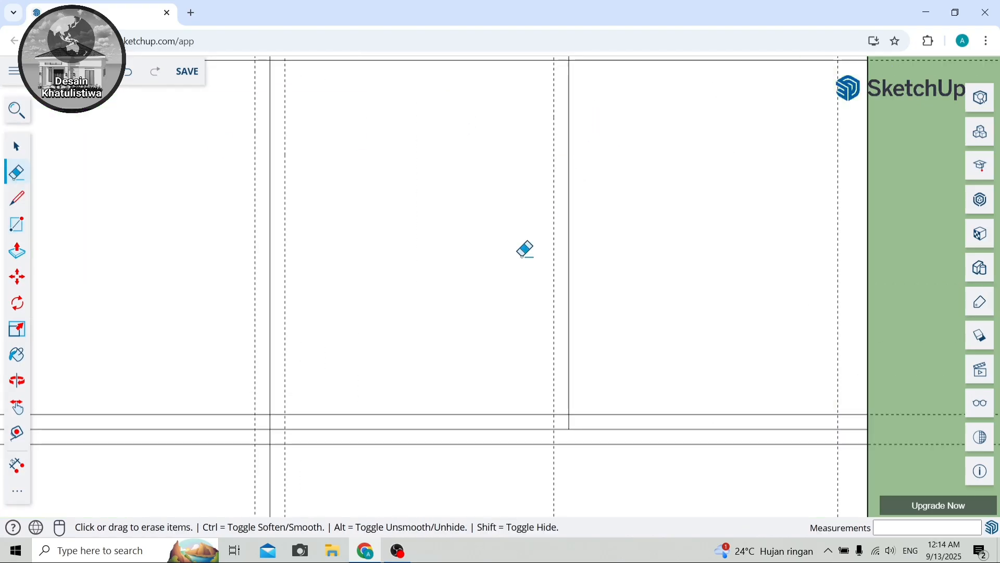
pyautogui.click(18, 433)
pyautogui.click(568, 248)
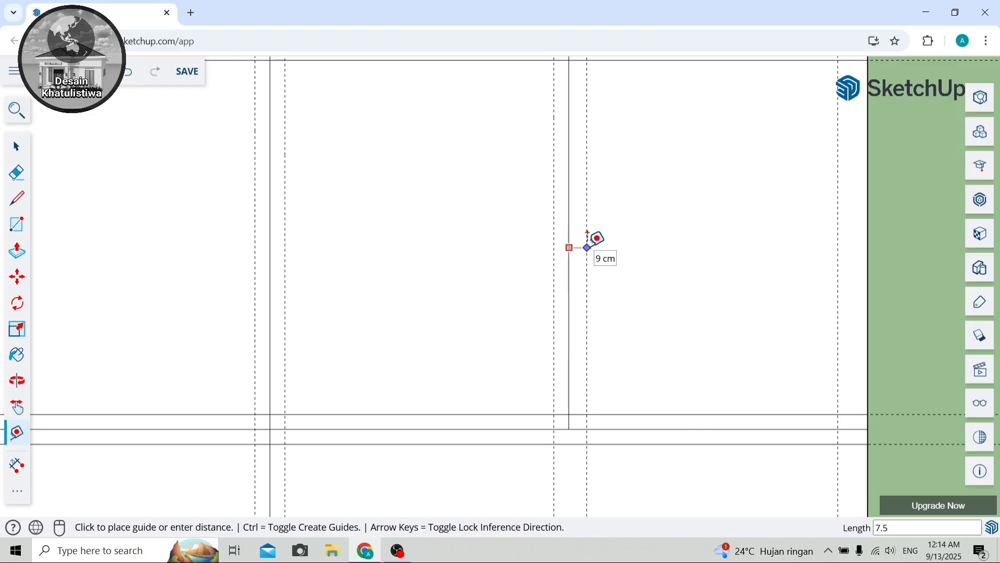
pyautogui.press('Return')
pyautogui.scroll(-4, 594, 237)
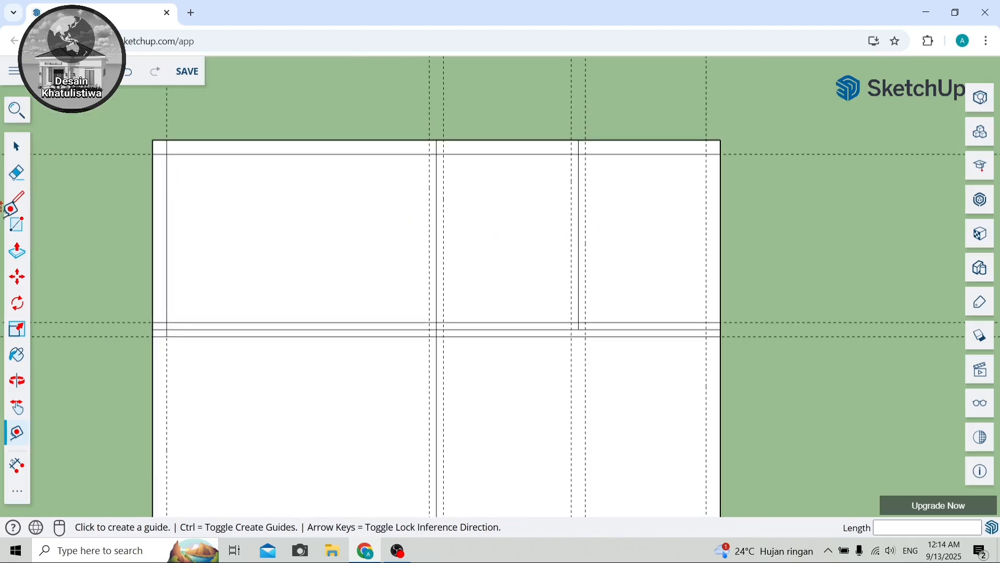
# Draw a 15 cm wide wall rectangle between the guides dividing the two small upper rooms, down to the lower guide of the cross wall.
pyautogui.click(17, 224)
pyautogui.scroll(2, 585, 134)
pyautogui.click(584, 141)
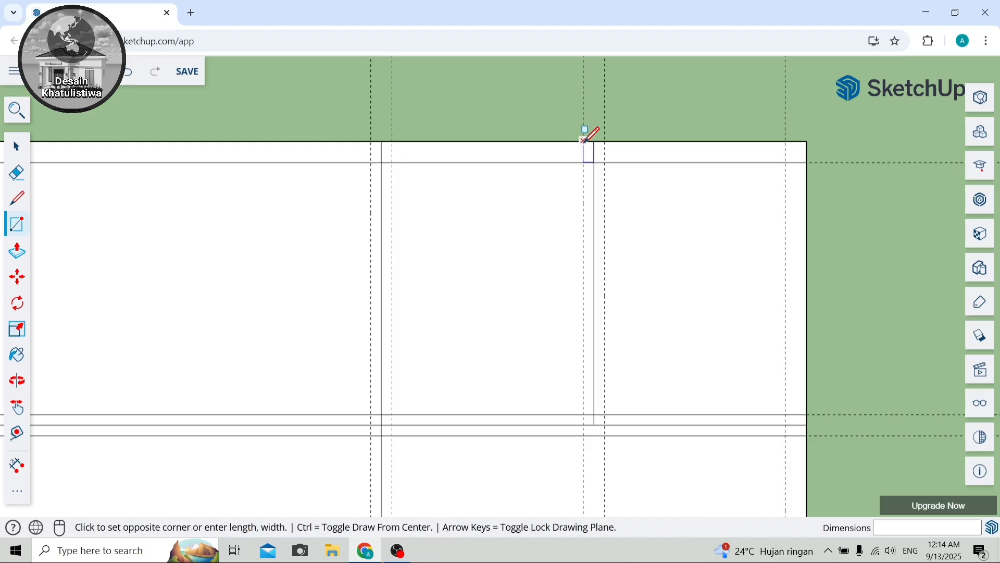
pyautogui.scroll(-1, 628, 435)
pyautogui.scroll(3, 610, 407)
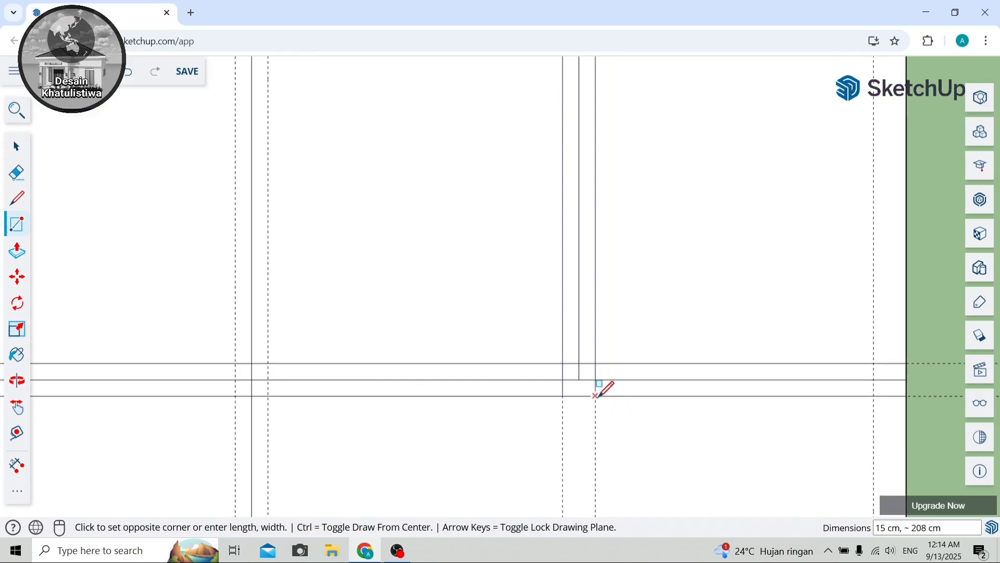
pyautogui.click(596, 395)
pyautogui.scroll(-5, 541, 335)
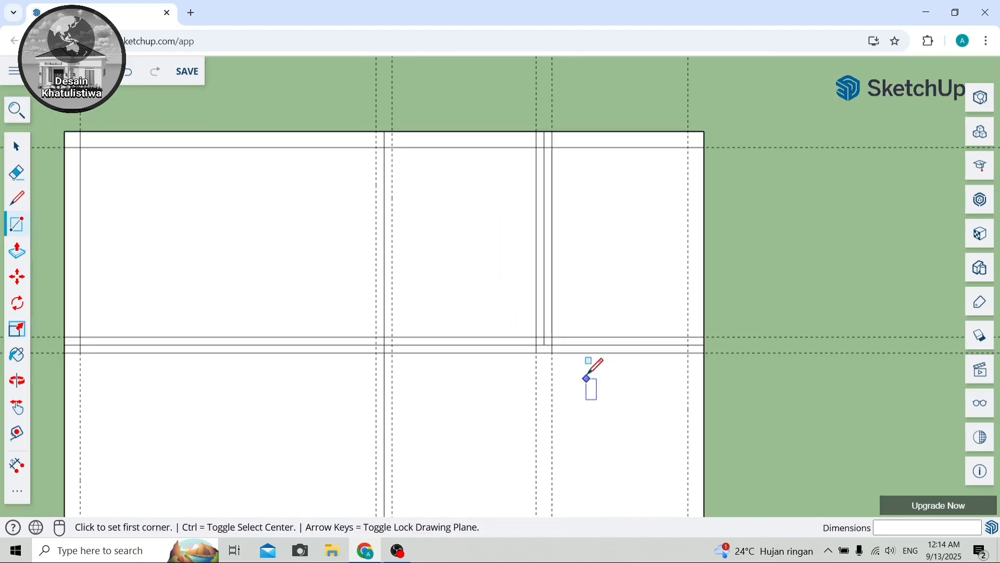
# Draw a 15 cm wide wall rectangle along the slab's right edge, from the upper corner down to the cross wall.
pyautogui.click(704, 131)
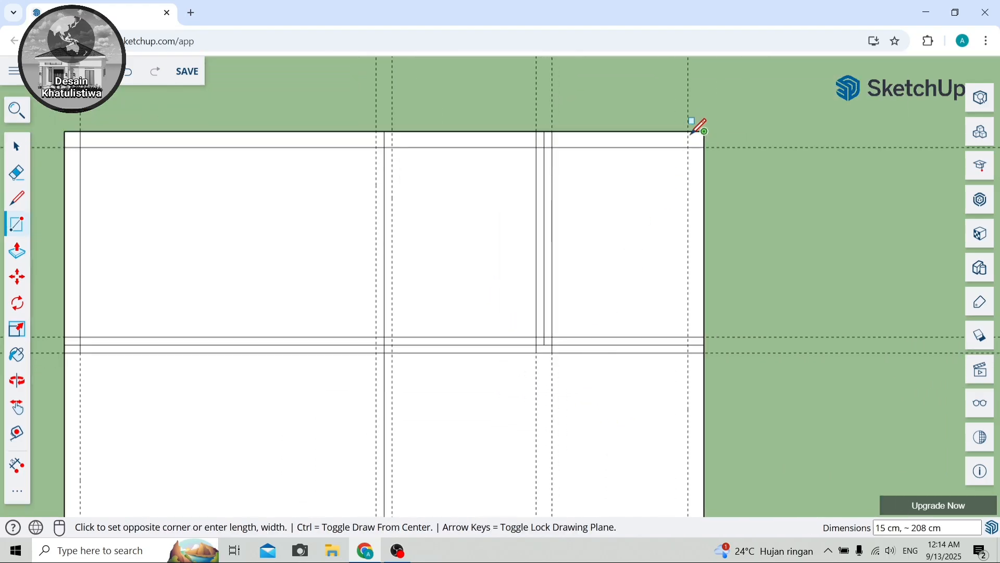
pyautogui.click(688, 346)
pyautogui.scroll(-3, 589, 216)
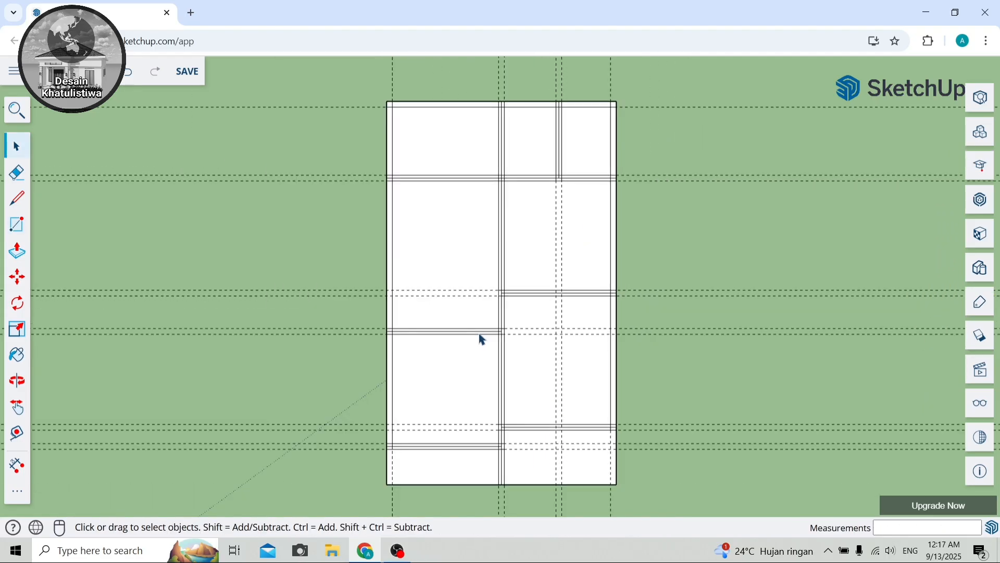
# Erase all horizontal and vertical guides around the slab, keeping the wall outlines.
pyautogui.click(15, 180)
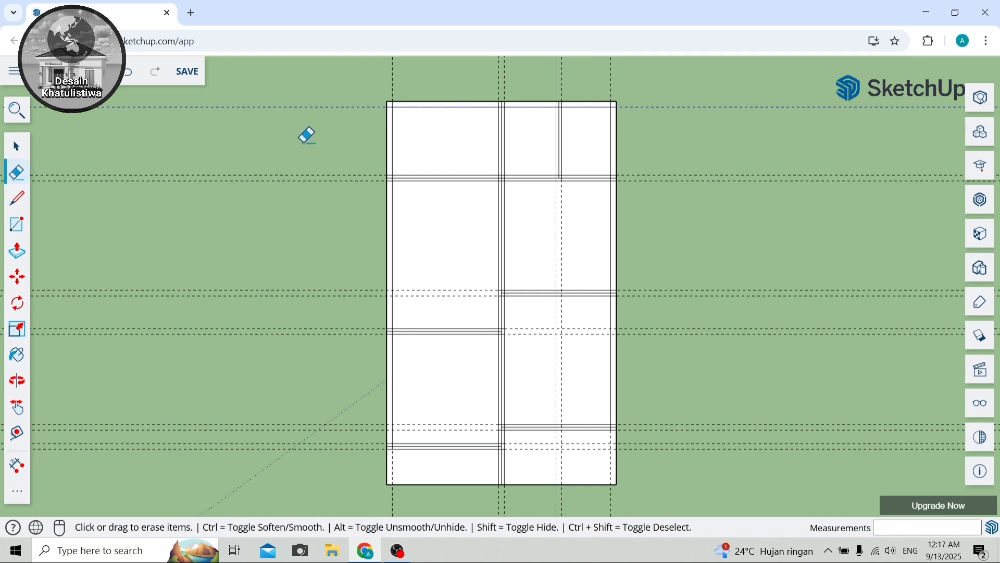
pyautogui.moveTo(273, 463); pyautogui.dragTo(273, 462)
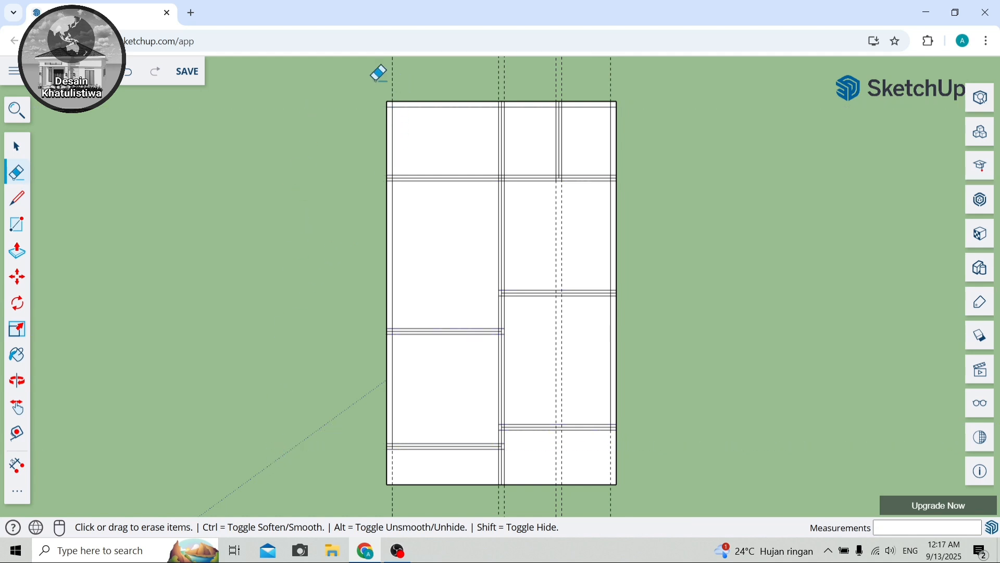
pyautogui.moveTo(628, 67); pyautogui.dragTo(646, 67)
# Erase the central wall's lines between the right middle room's lower wall and the left lower room's upper wall, opening a passage.
pyautogui.scroll(5, 515, 303)
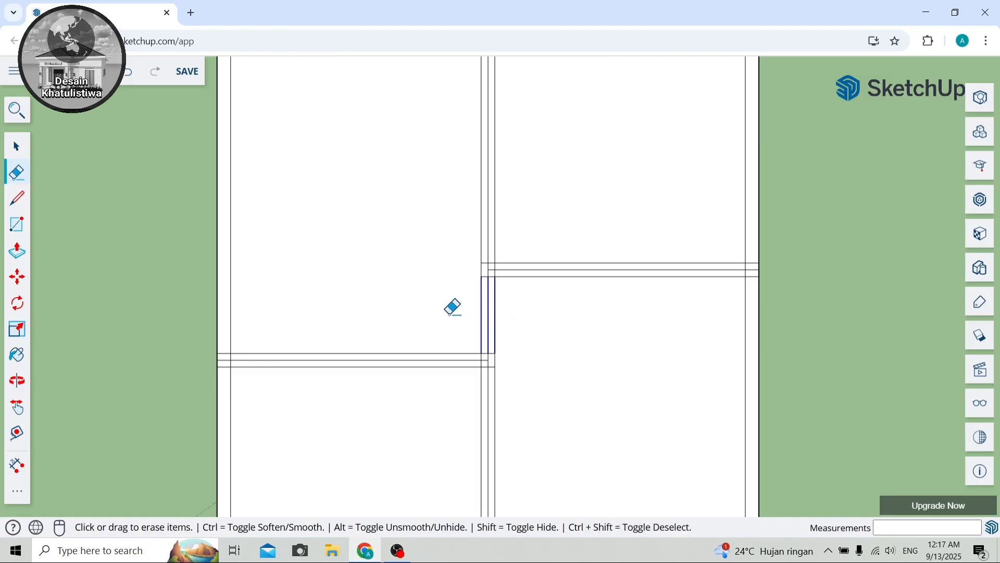
pyautogui.scroll(-5, 457, 307)
pyautogui.scroll(1, 498, 360)
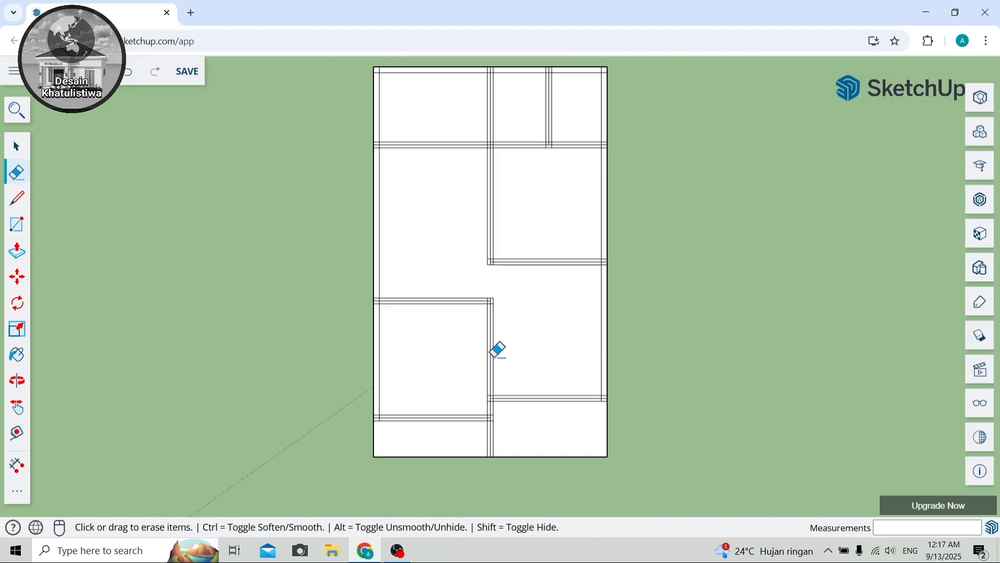
# Erase the leftover centre line inside the wall dividing the two small upper rooms.
pyautogui.scroll(-1, 498, 349)
pyautogui.scroll(1, 499, 129)
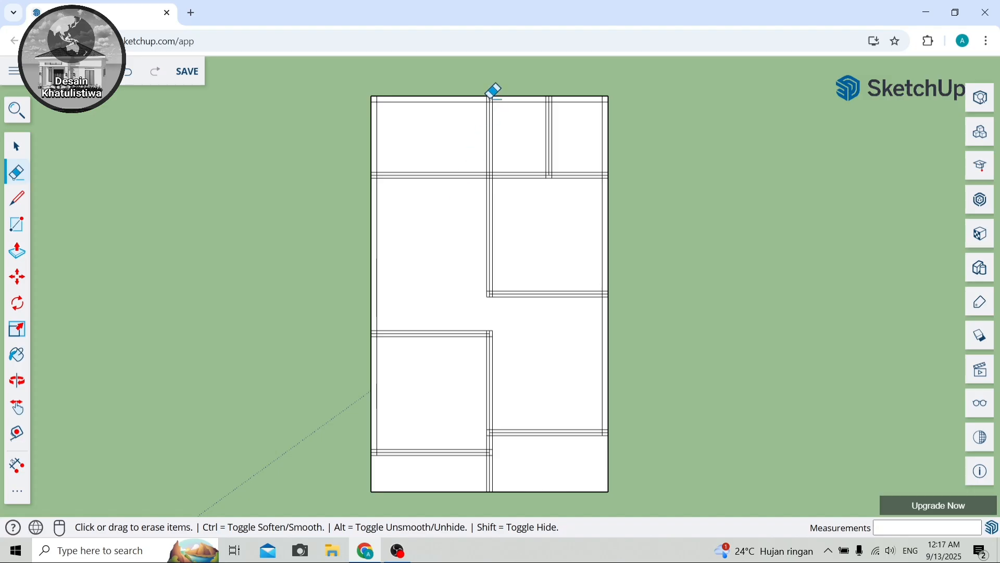
pyautogui.scroll(5, 493, 92)
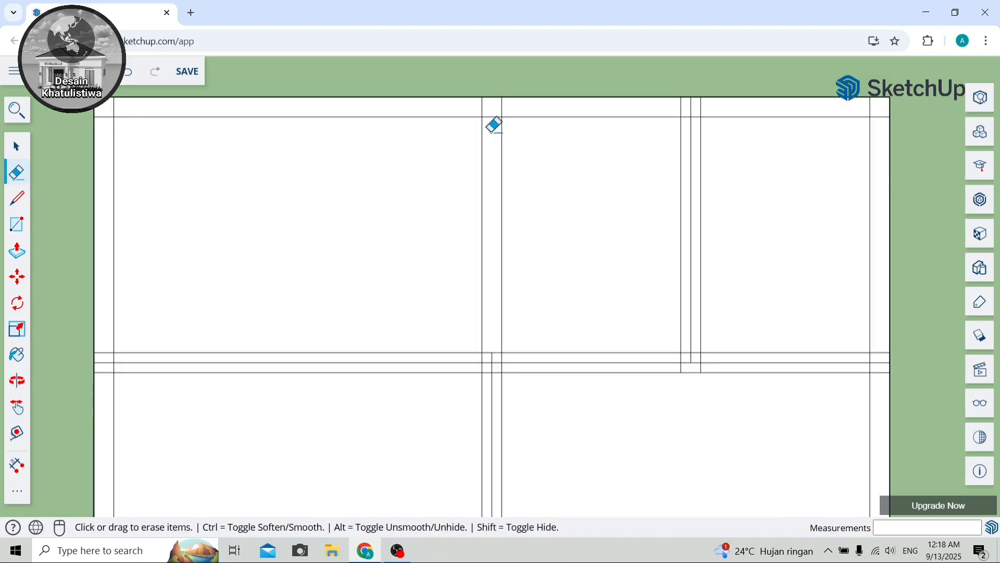
pyautogui.scroll(-3, 493, 123)
pyautogui.scroll(3, 609, 114)
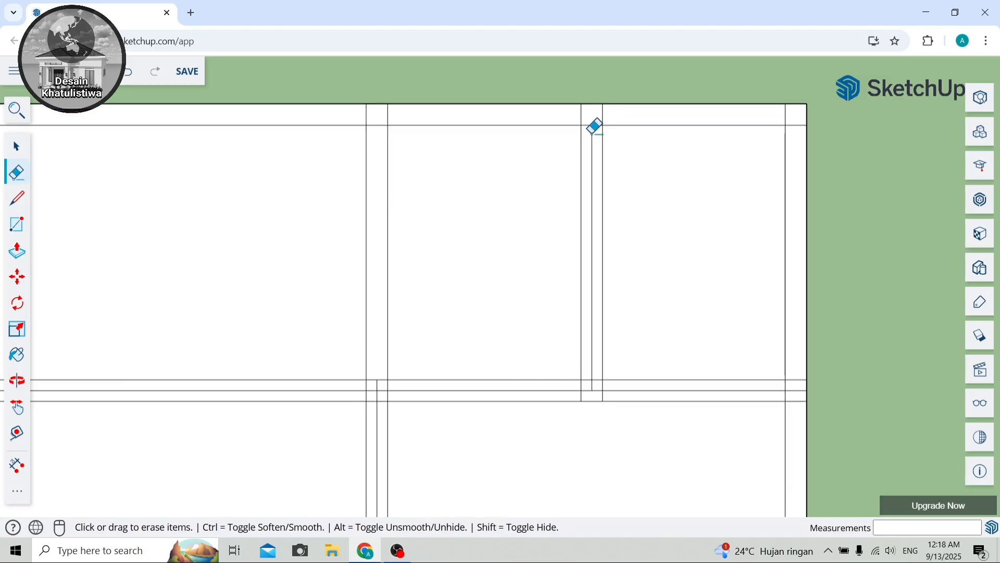
pyautogui.click(591, 134)
pyautogui.scroll(-3, 594, 209)
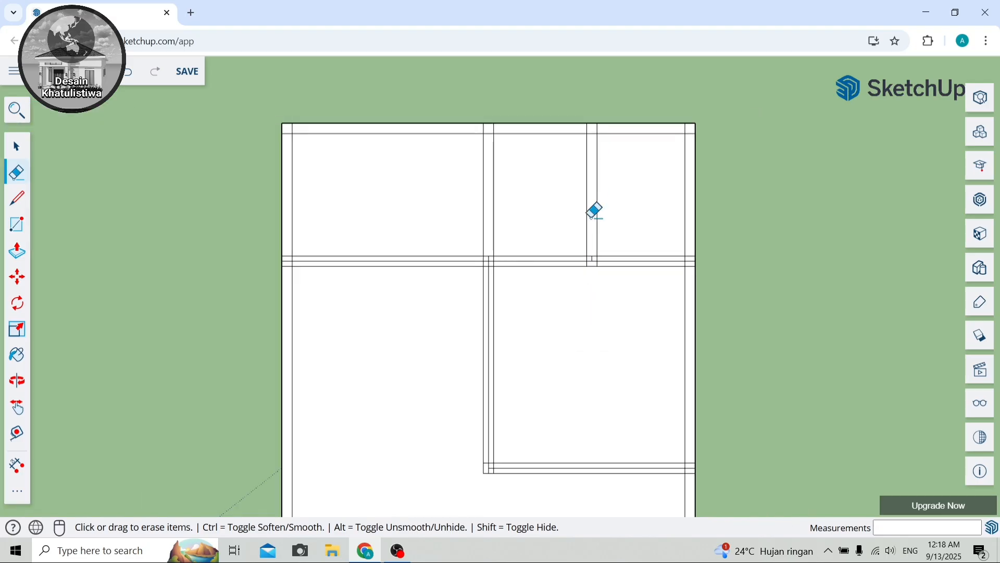
# Erase the leftover centre lines inside the cross wall, from the central wall to the slab's right edge.
pyautogui.scroll(5, 594, 260)
pyautogui.click(597, 241)
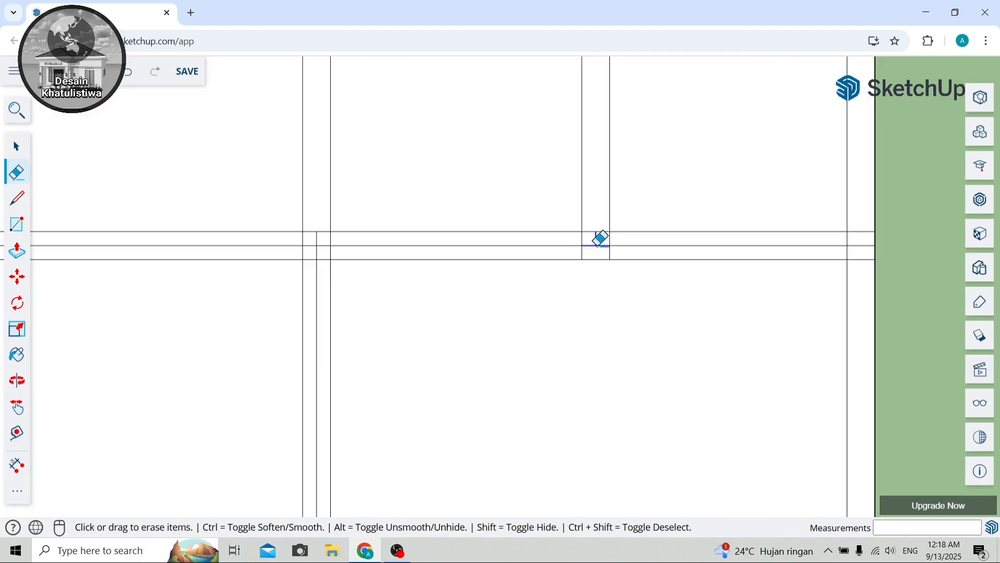
pyautogui.click(630, 237)
pyautogui.click(861, 242)
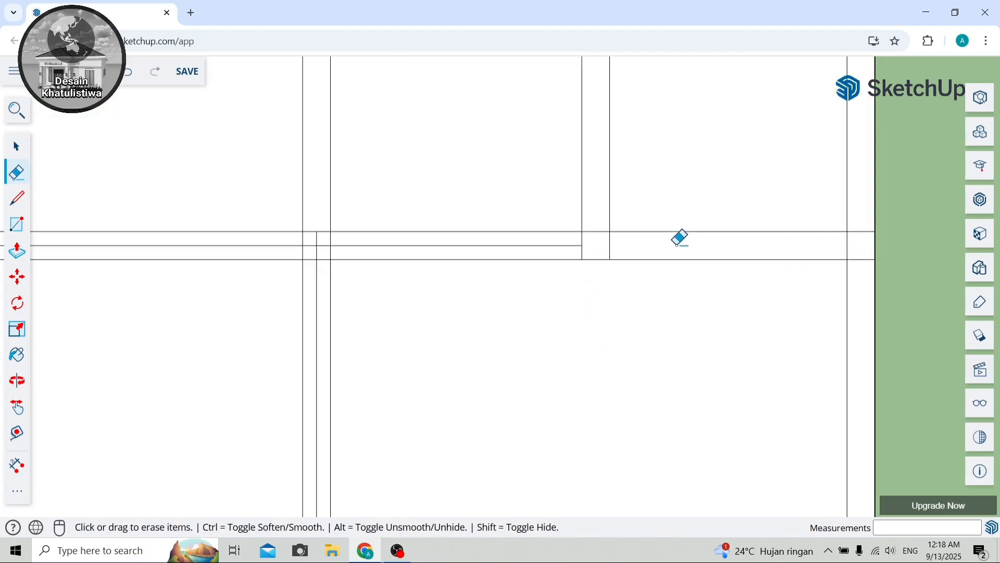
pyautogui.click(505, 241)
# Erase the leftover centre lines at the central and cross wall junction, down the central wall and along the left cross wall.
pyautogui.scroll(3, 317, 237)
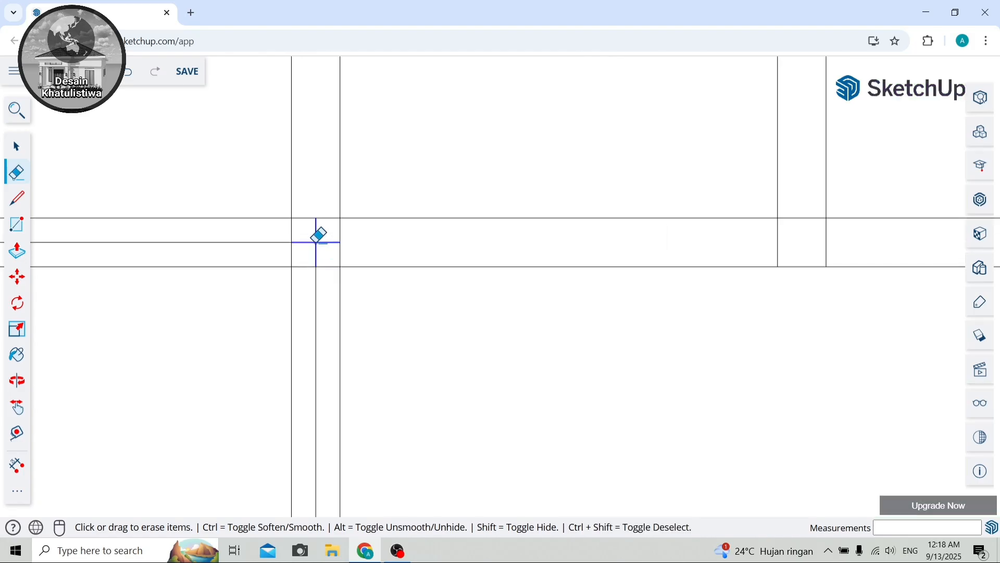
pyautogui.moveTo(316, 236); pyautogui.dragTo(316, 261)
pyautogui.click(318, 281)
pyautogui.click(274, 239)
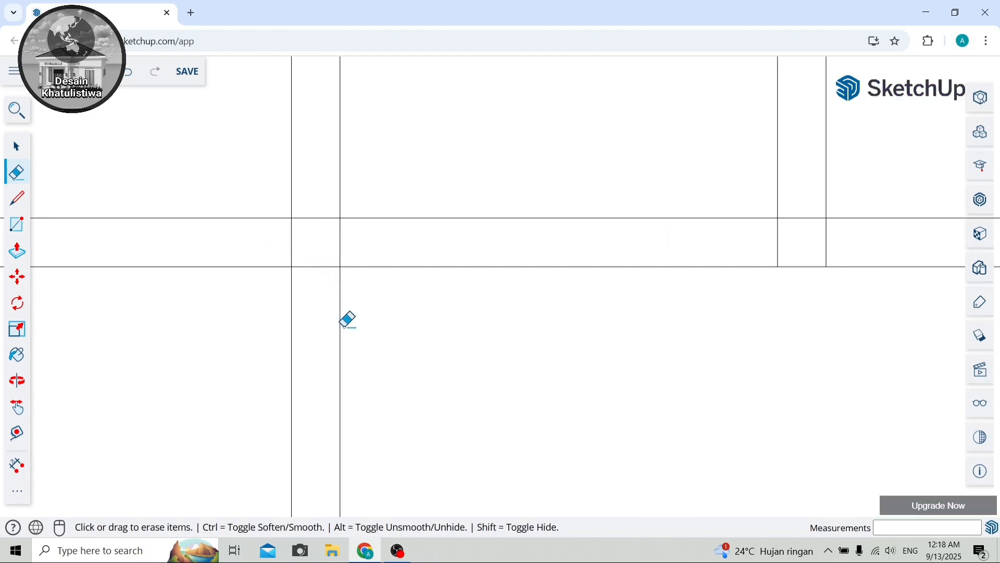
pyautogui.press('space')
pyautogui.hotkey('shift', 'z')
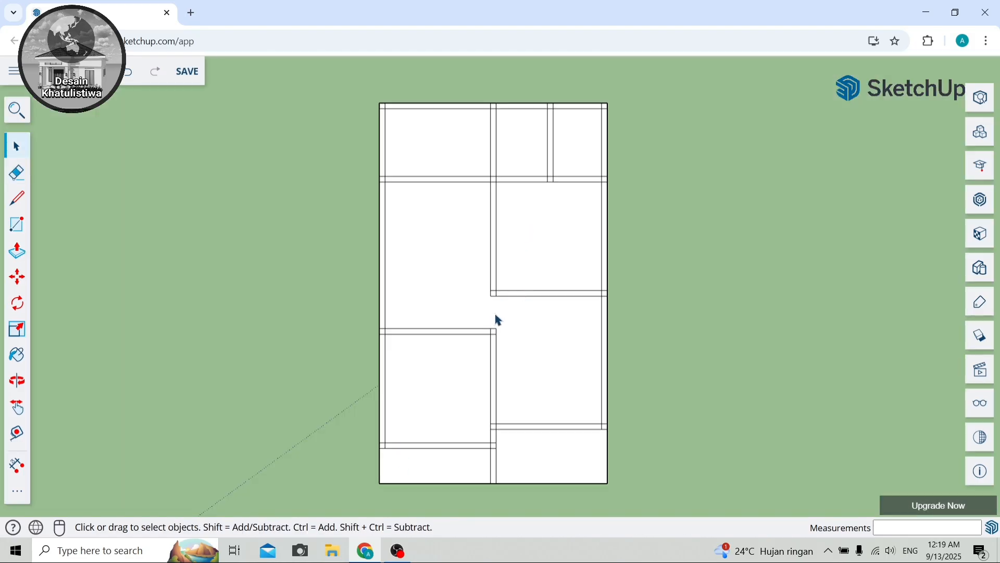
# Draw a line across the right lower room's bottom wall at the midpoint of its upper edge.
pyautogui.click(16, 199)
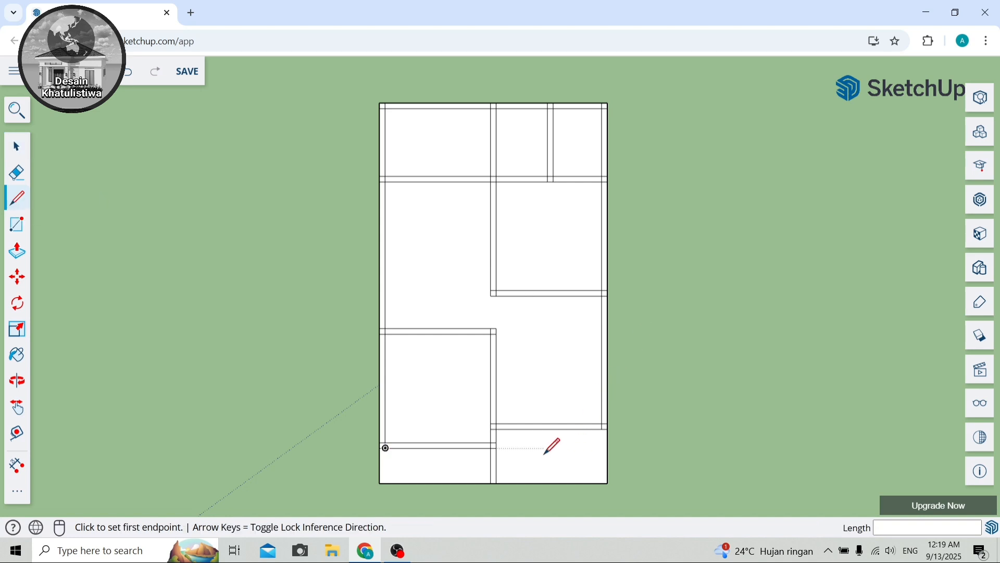
pyautogui.scroll(6, 539, 430)
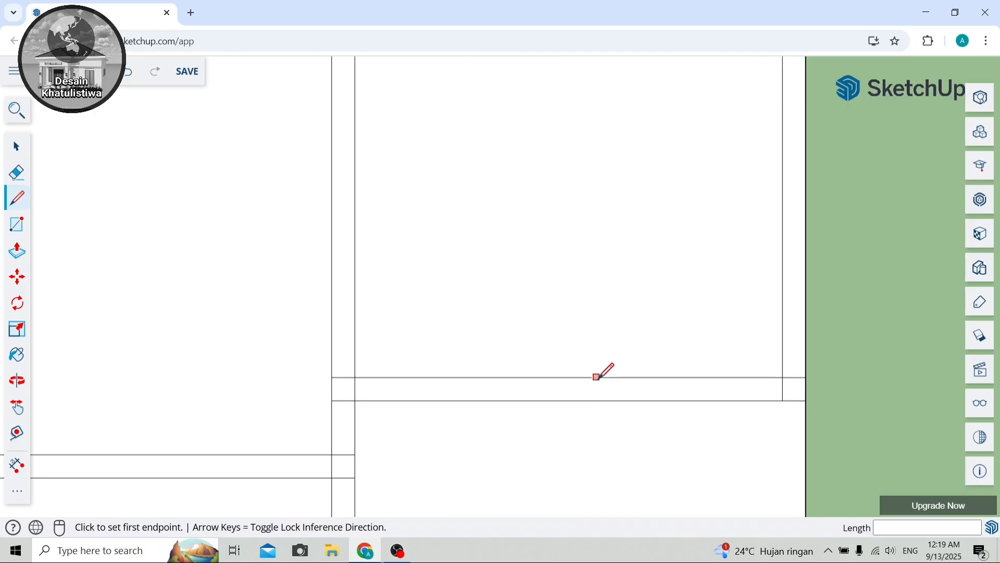
pyautogui.click(570, 376)
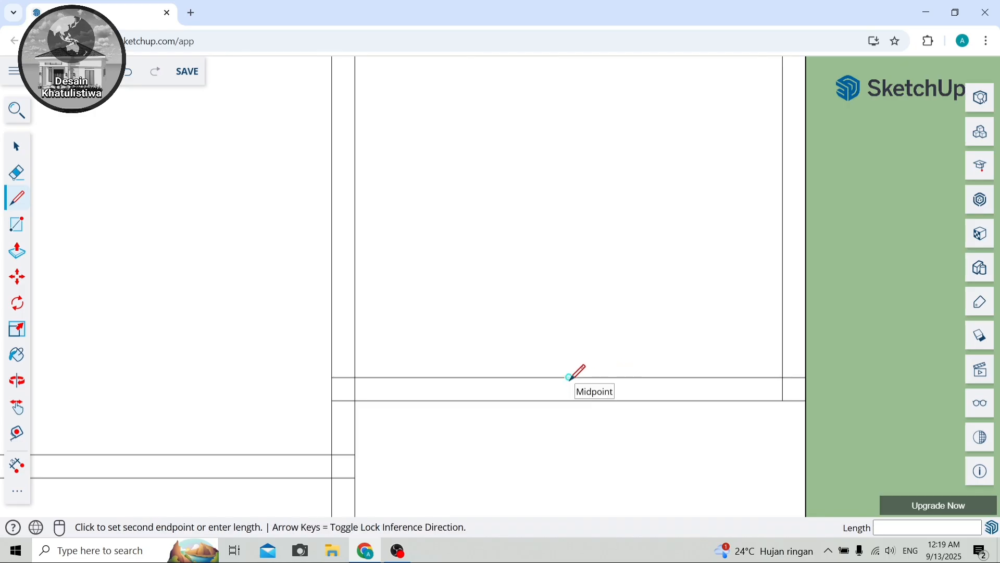
pyautogui.click(569, 400)
# Mark the door opening's two sides with lines across the same wall, 65 cm to the right and left of the midpoint line.
pyautogui.click(569, 377)
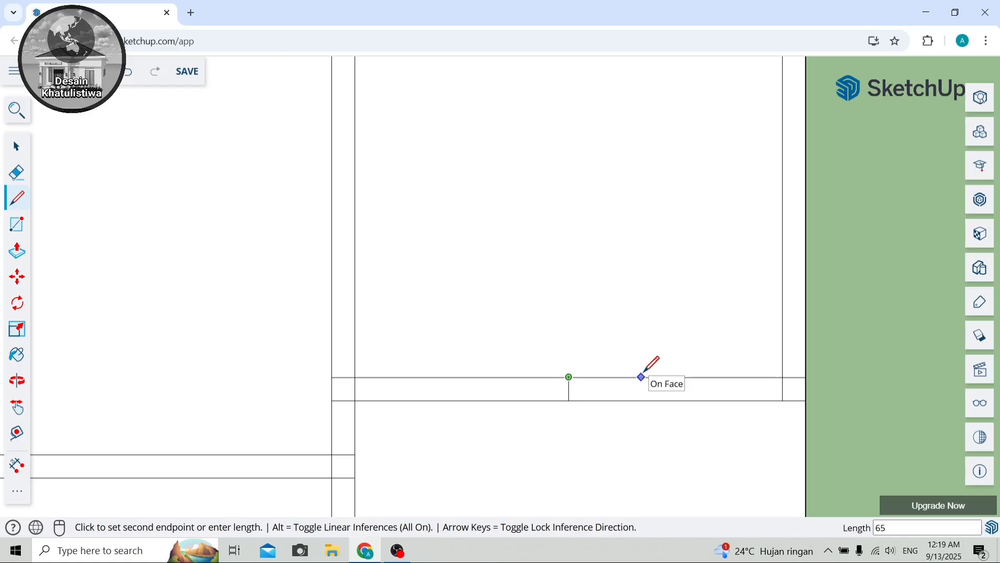
pyautogui.press('Escape')
pyautogui.click(669, 377)
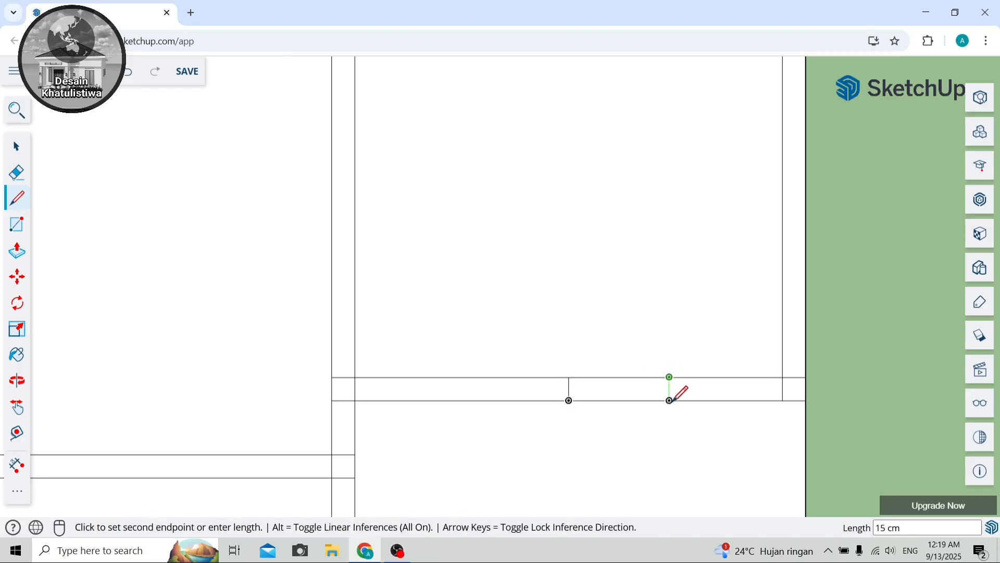
pyautogui.click(670, 400)
pyautogui.click(569, 376)
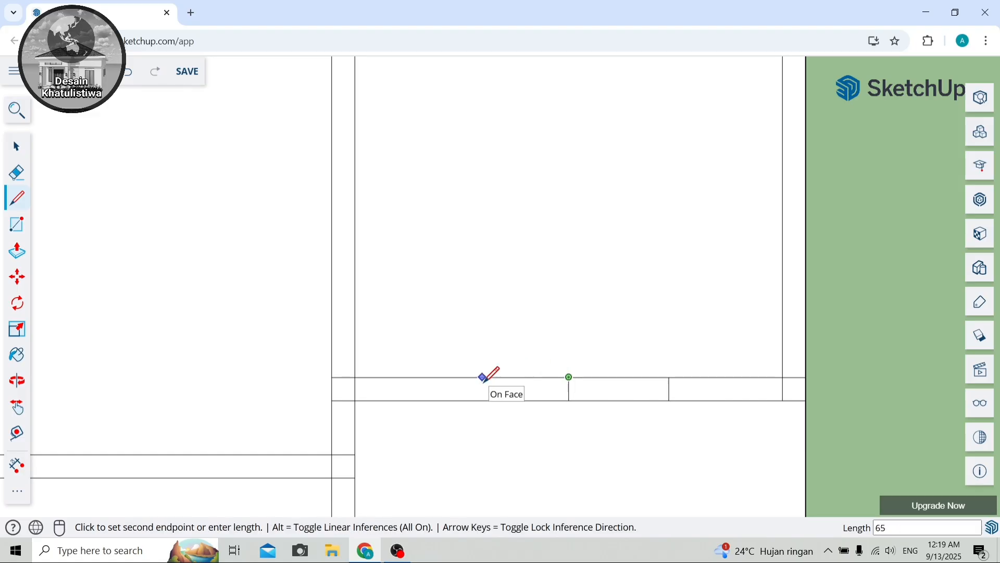
pyautogui.press('Escape')
pyautogui.click(469, 376)
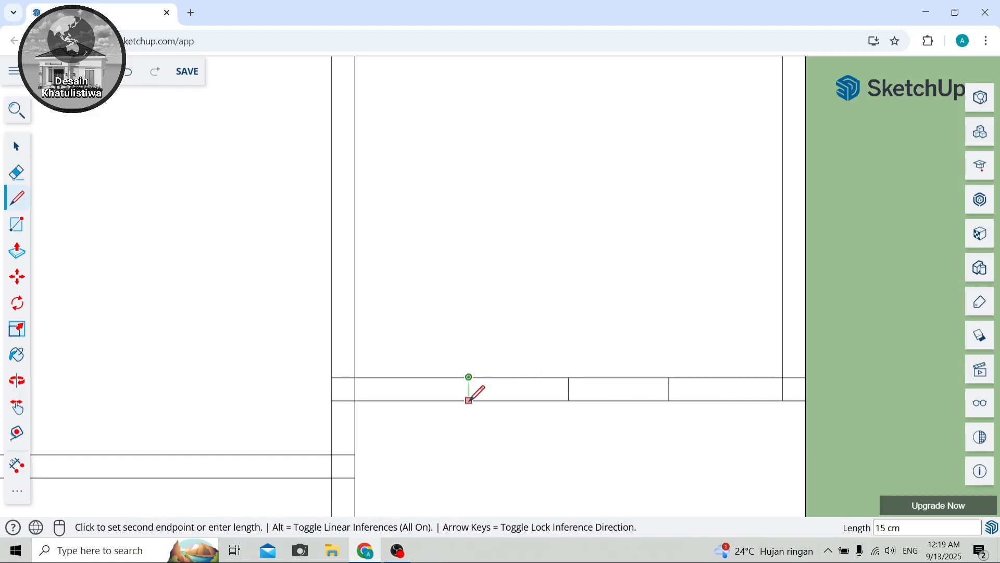
pyautogui.click(469, 400)
# Erase the midpoint line between the two door opening marks in the right lower room's bottom wall.
pyautogui.scroll(-1, 504, 324)
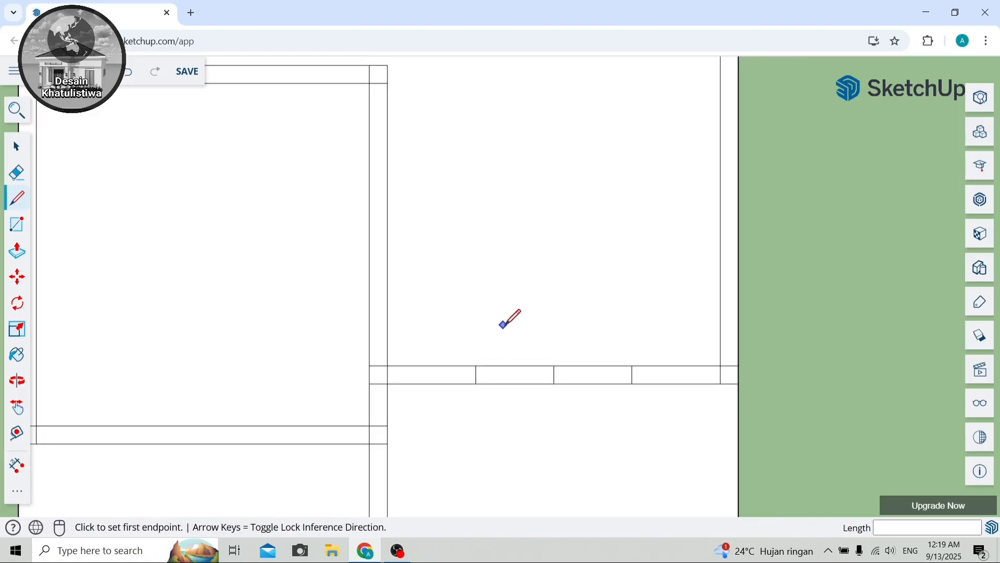
pyautogui.click(17, 172)
pyautogui.click(554, 374)
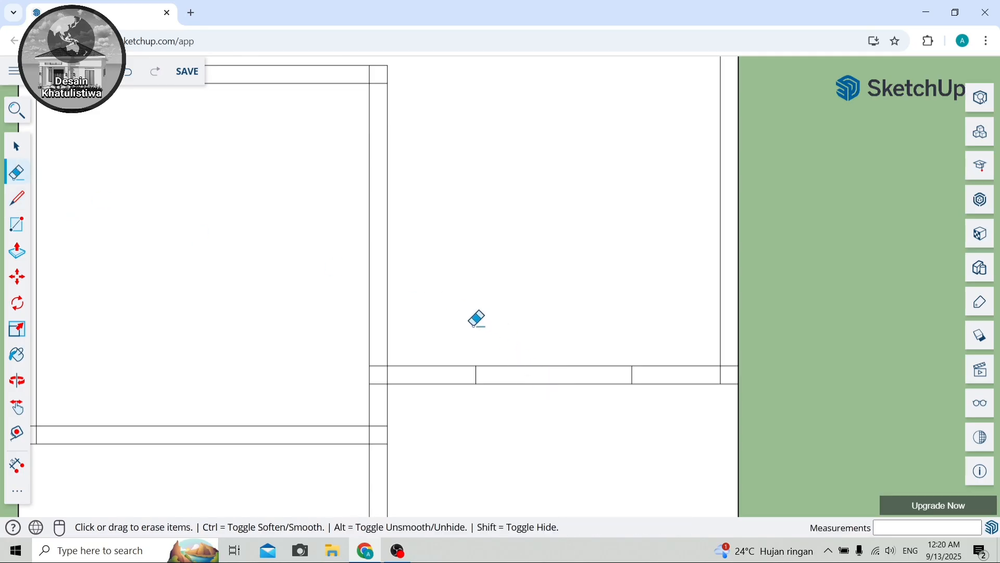
# Mark an 85 cm door opening in the left lower room's upper wall, measured left from the central wall.
pyautogui.scroll(-5, 395, 264)
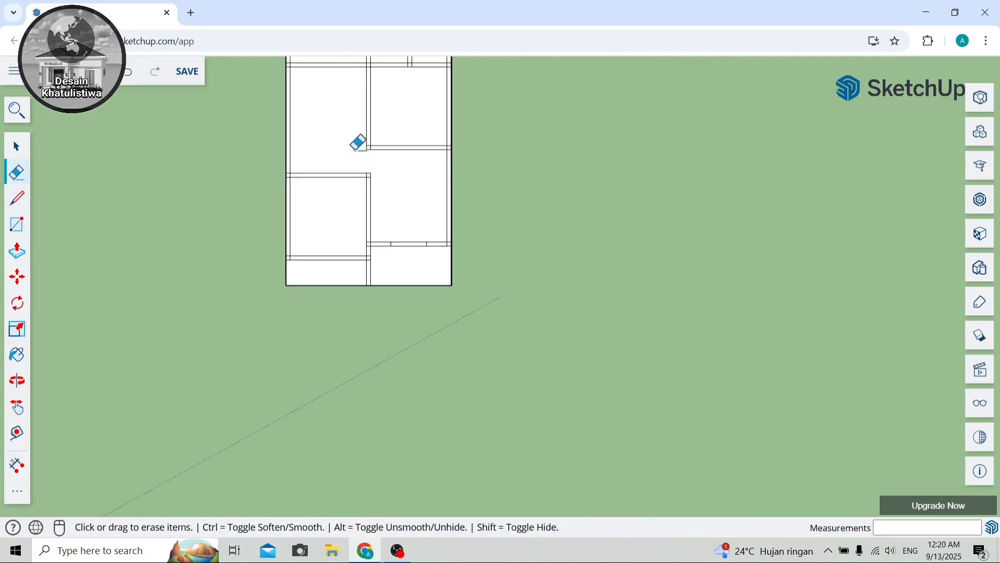
pyautogui.scroll(3, 358, 142)
pyautogui.click(17, 198)
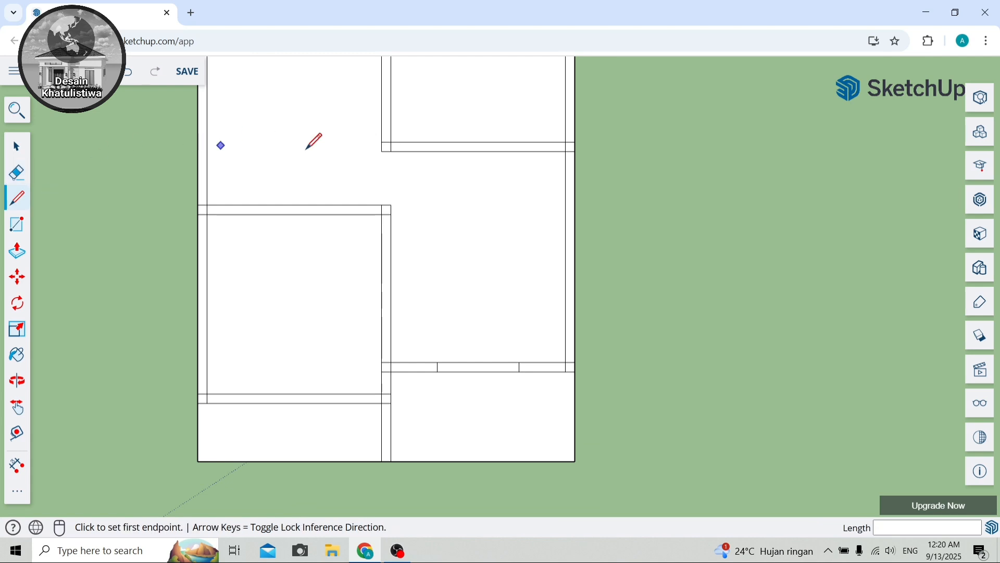
pyautogui.click(381, 204)
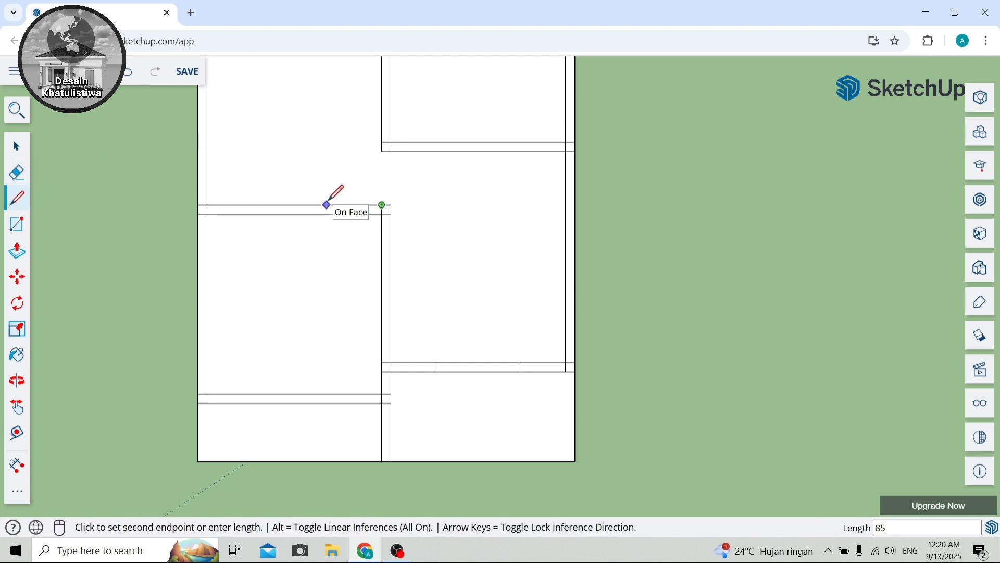
pyautogui.click(325, 205)
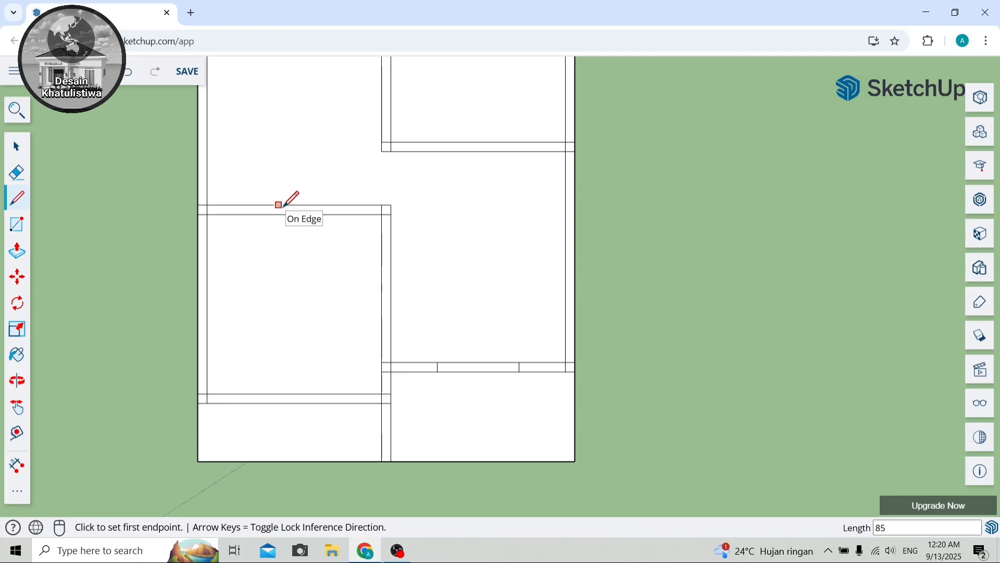
pyautogui.click(329, 205)
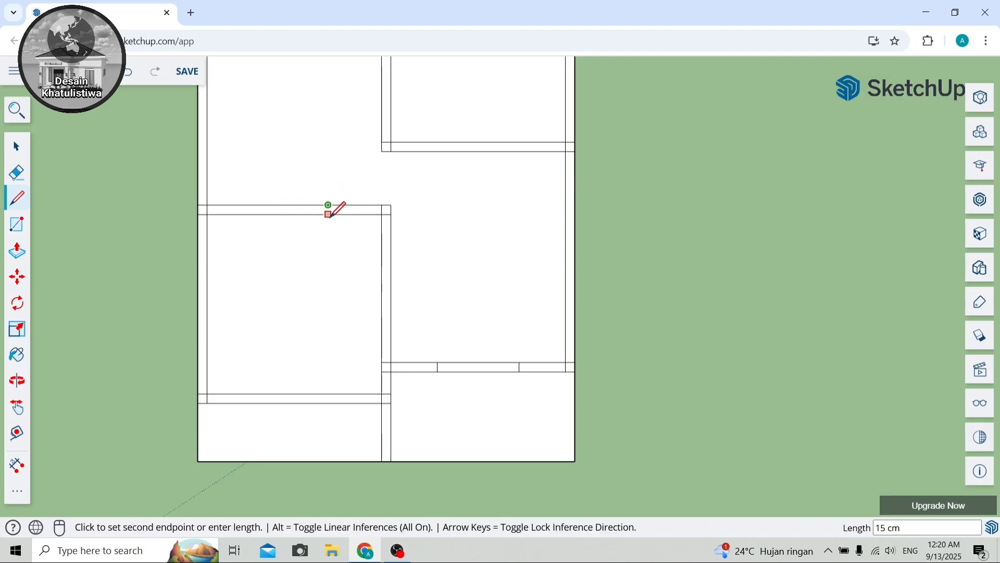
pyautogui.click(336, 208)
pyautogui.scroll(-2, 319, 205)
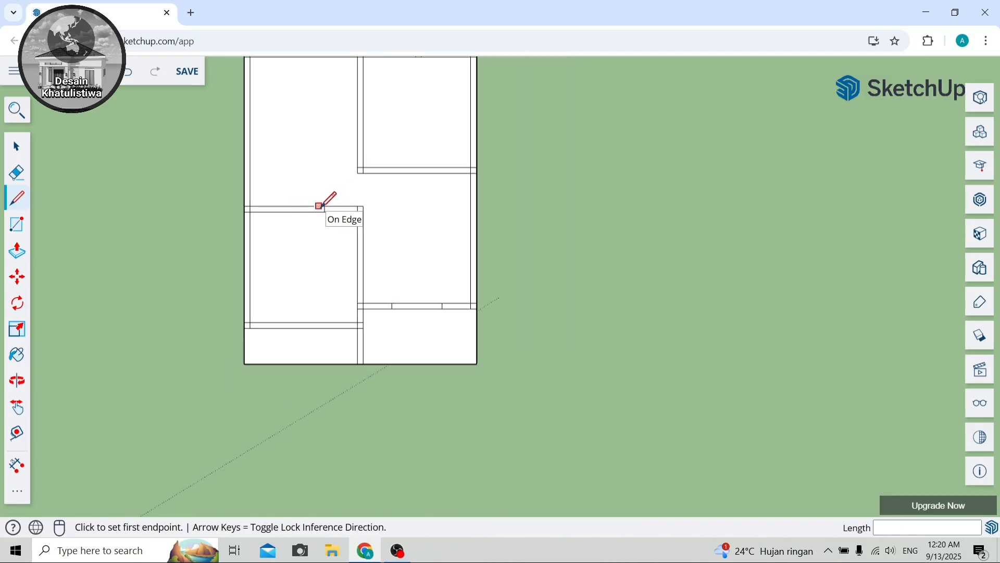
# Mark an 85 cm door opening in the central wall beside the right middle room, measured down from the cross wall.
pyautogui.scroll(-2, 326, 200)
pyautogui.scroll(3, 341, 99)
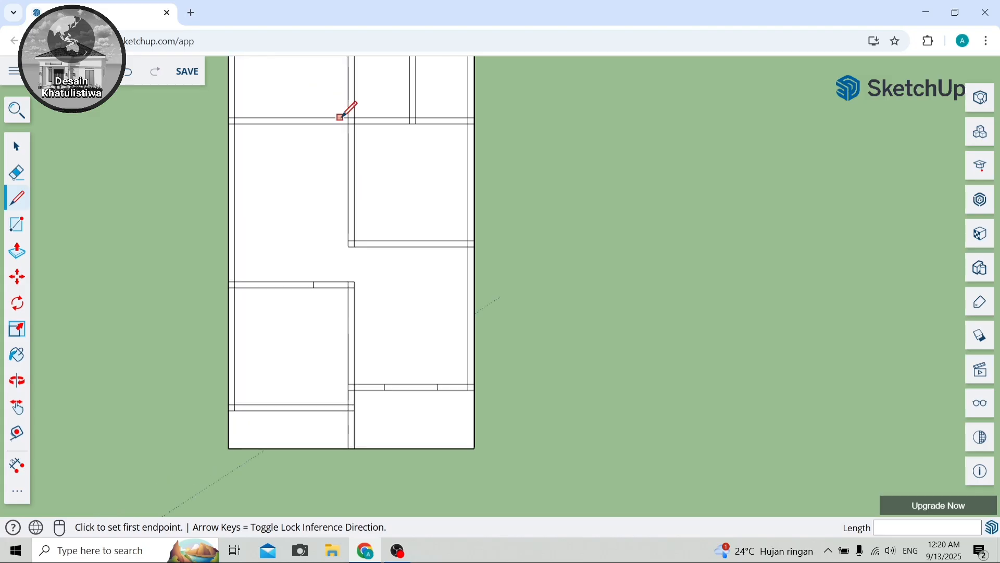
pyautogui.scroll(3, 343, 117)
pyautogui.click(356, 122)
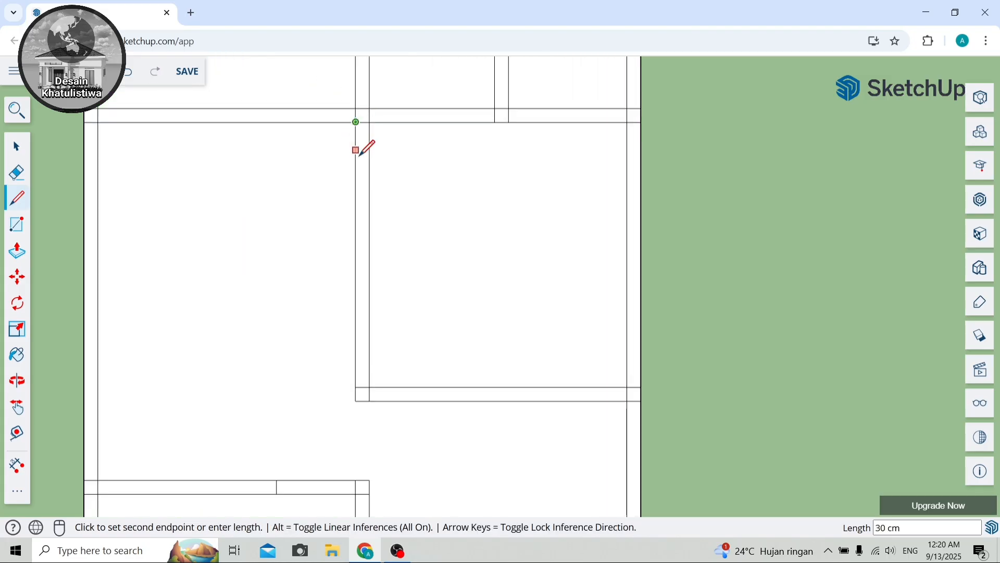
pyautogui.click(355, 184)
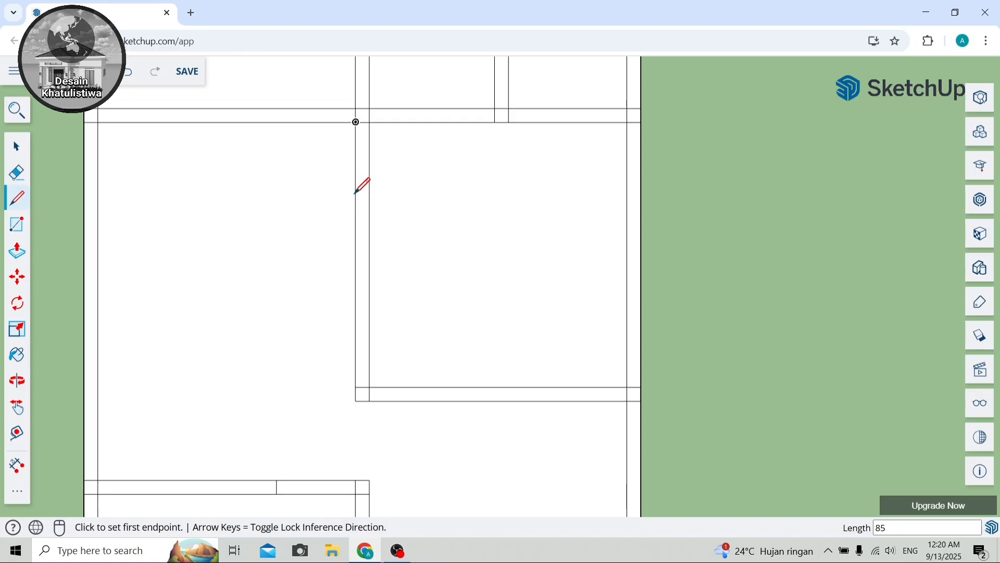
pyautogui.click(356, 201)
pyautogui.click(370, 201)
# Mark an 85 cm opening in the left part of the cross wall, measured left from the central wall.
pyautogui.scroll(-3, 354, 179)
pyautogui.scroll(-2, 353, 151)
pyautogui.scroll(5, 345, 136)
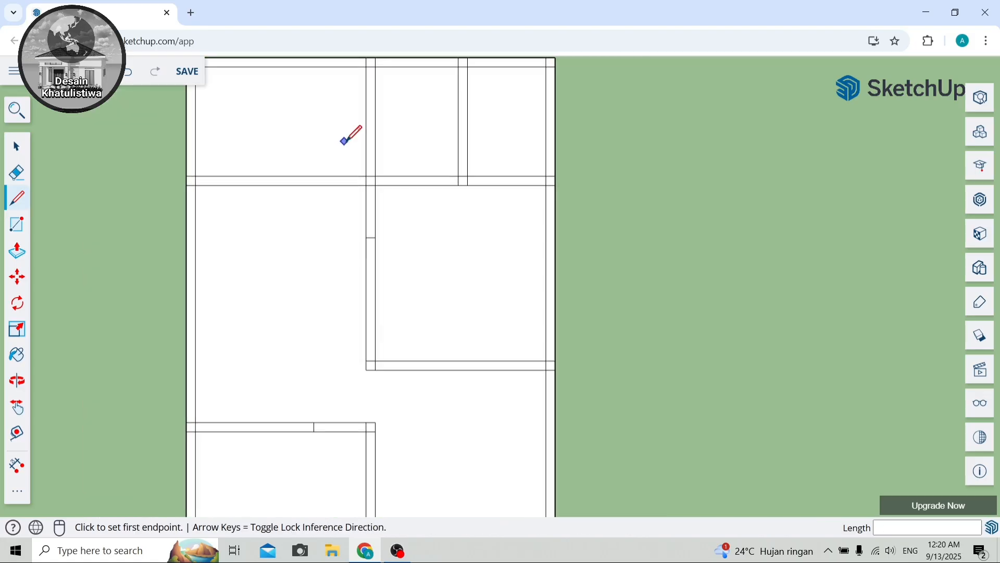
pyautogui.click(373, 187)
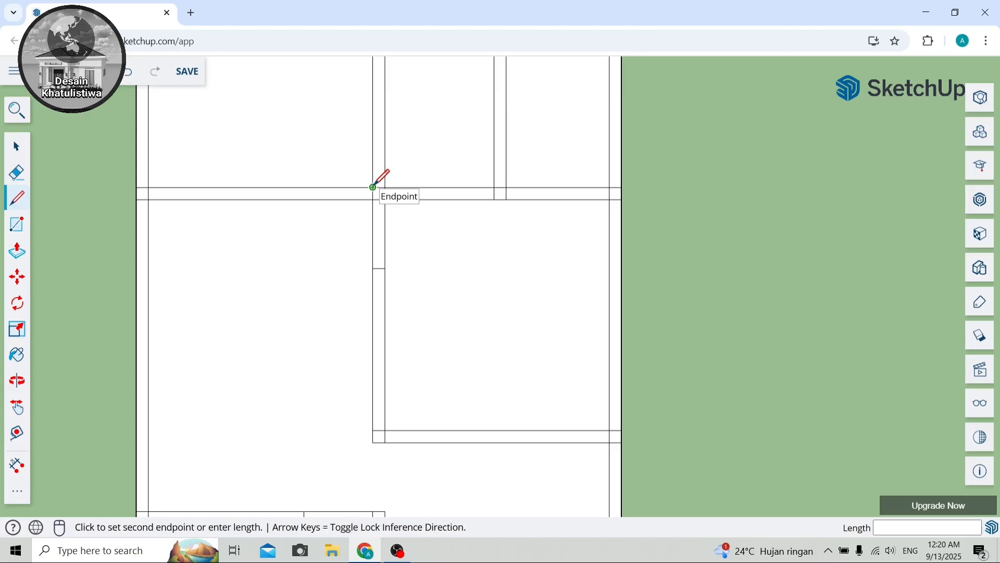
pyautogui.click(304, 187)
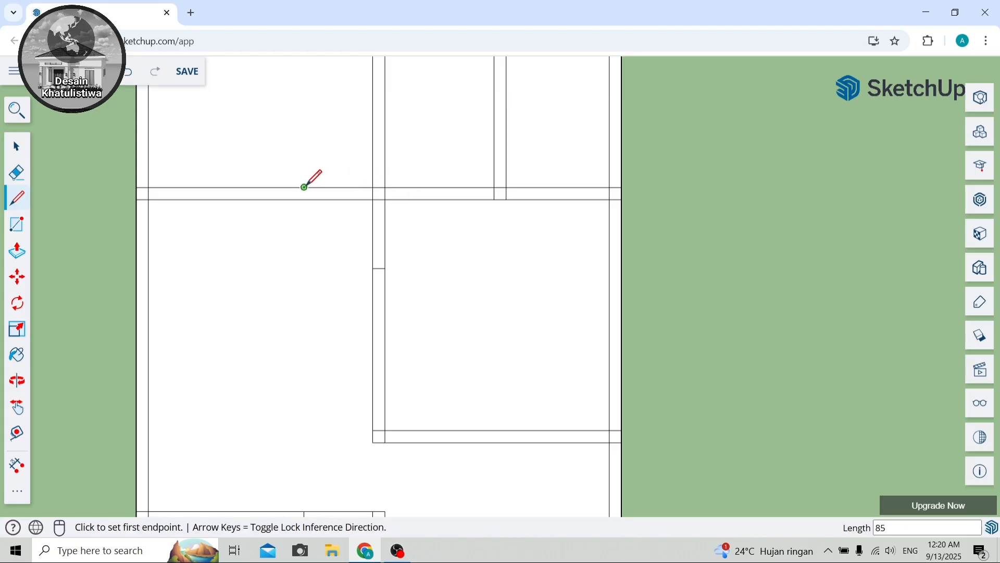
pyautogui.click(304, 187)
pyautogui.click(304, 200)
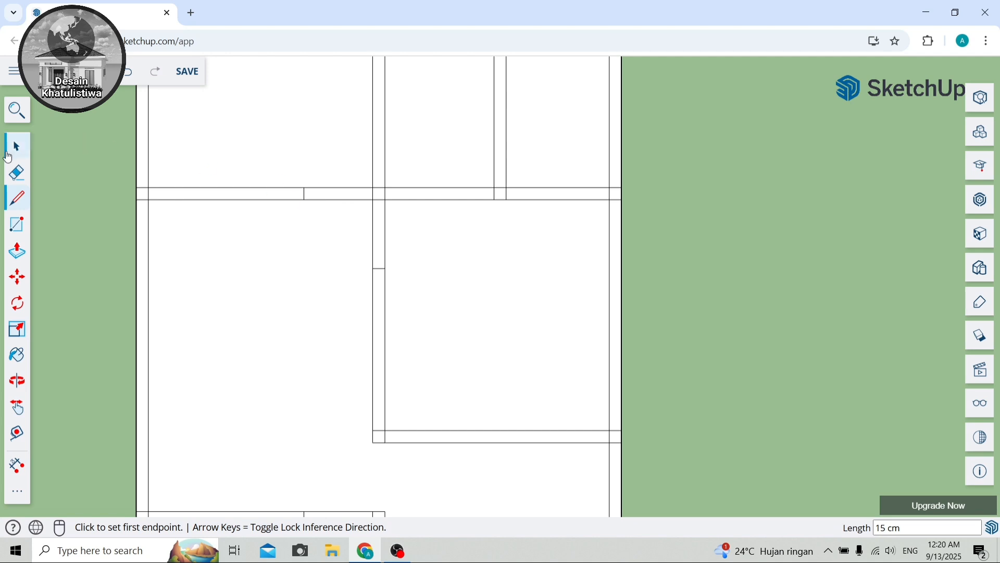
# Erase both cross wall lines between the 85 cm mark and the central wall to open a passage.
pyautogui.click(16, 169)
pyautogui.moveTo(333, 180); pyautogui.dragTo(324, 205)
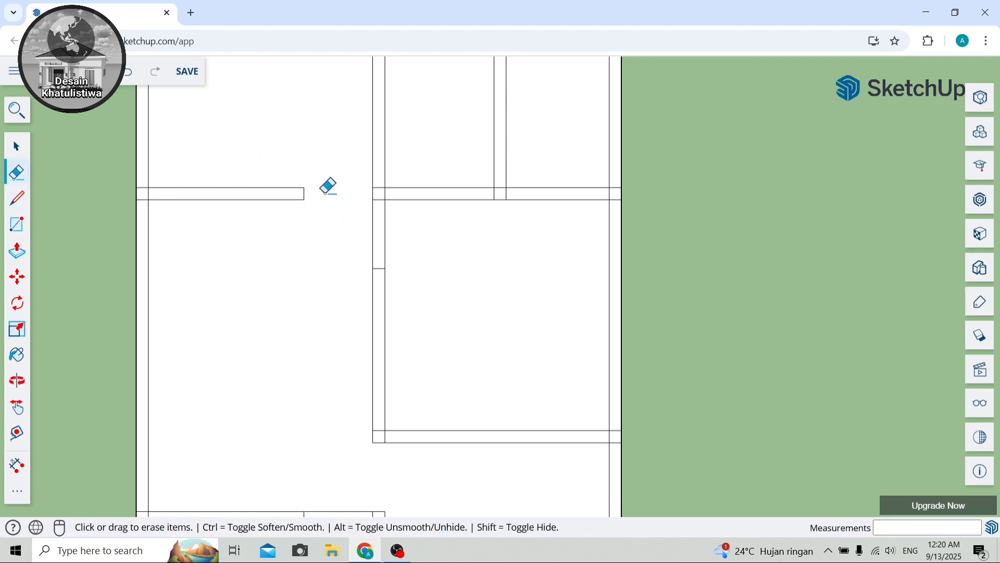
pyautogui.scroll(-2, 322, 180)
pyautogui.scroll(-1, 323, 177)
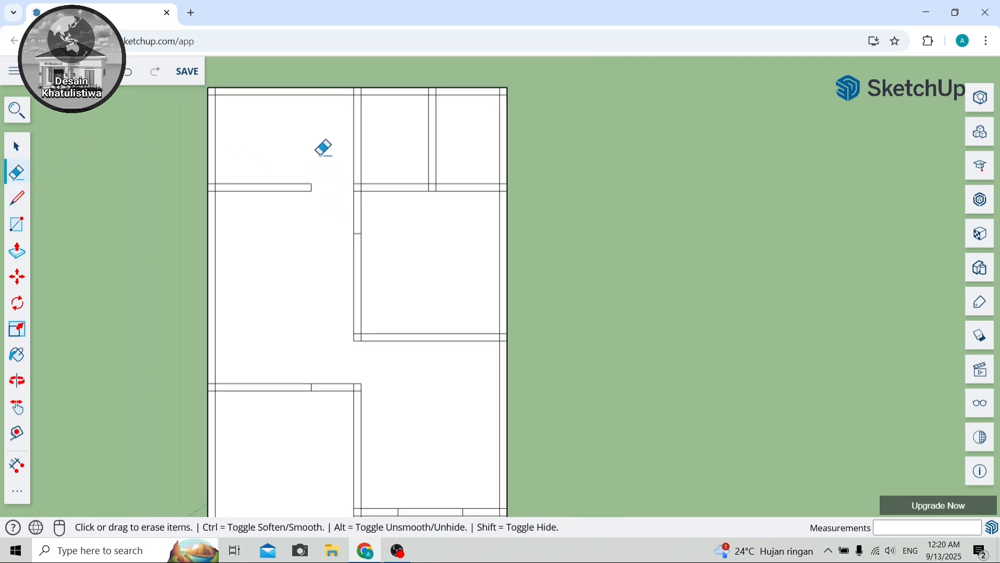
# Mark an 80 cm door opening in the partition between the two upper-right rooms, measured up from the cross wall.
pyautogui.click(16, 197)
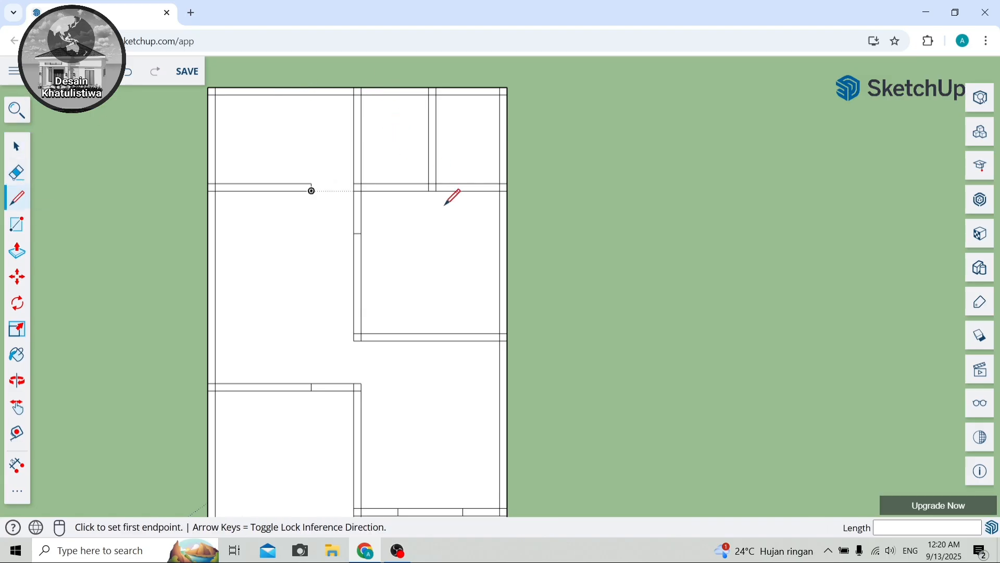
pyautogui.scroll(1, 444, 198)
pyautogui.scroll(-1, 438, 156)
pyautogui.scroll(1, 430, 125)
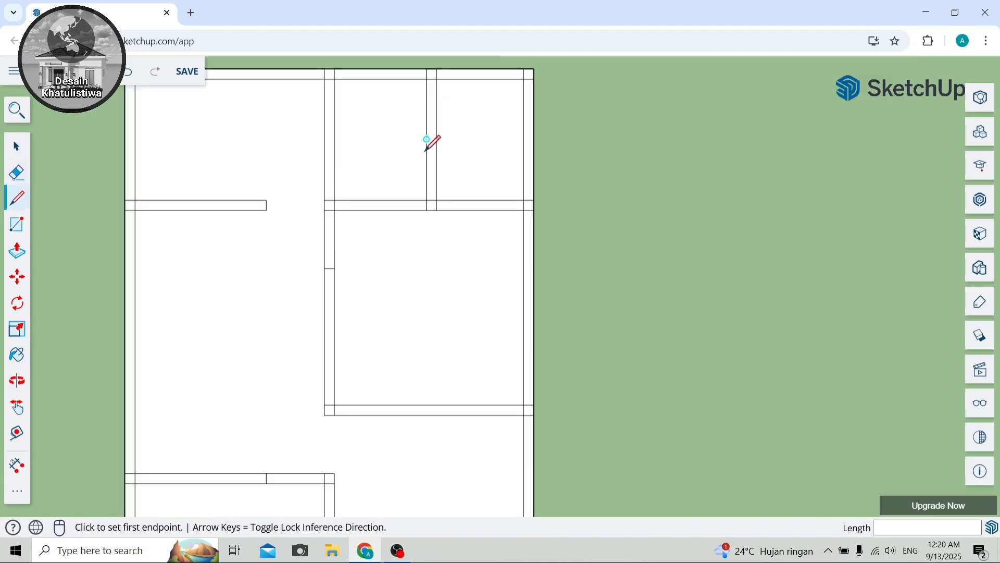
pyautogui.click(426, 199)
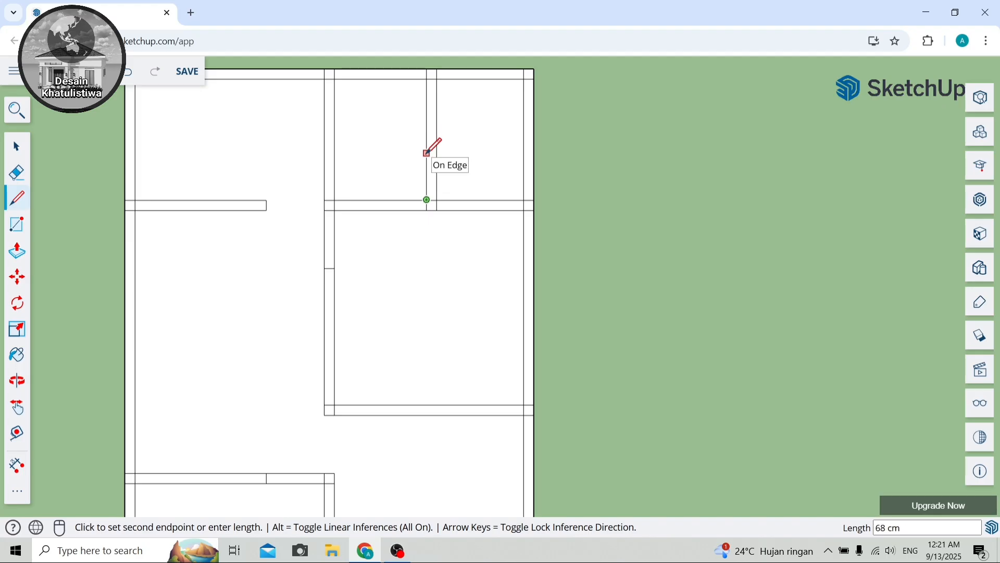
pyautogui.press('Escape')
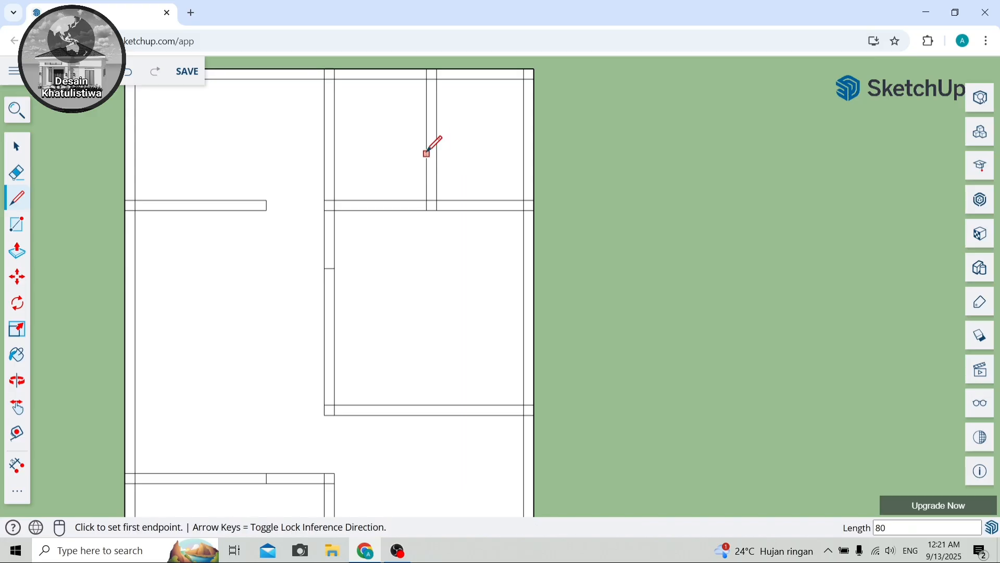
pyautogui.click(426, 145)
pyautogui.press('Escape')
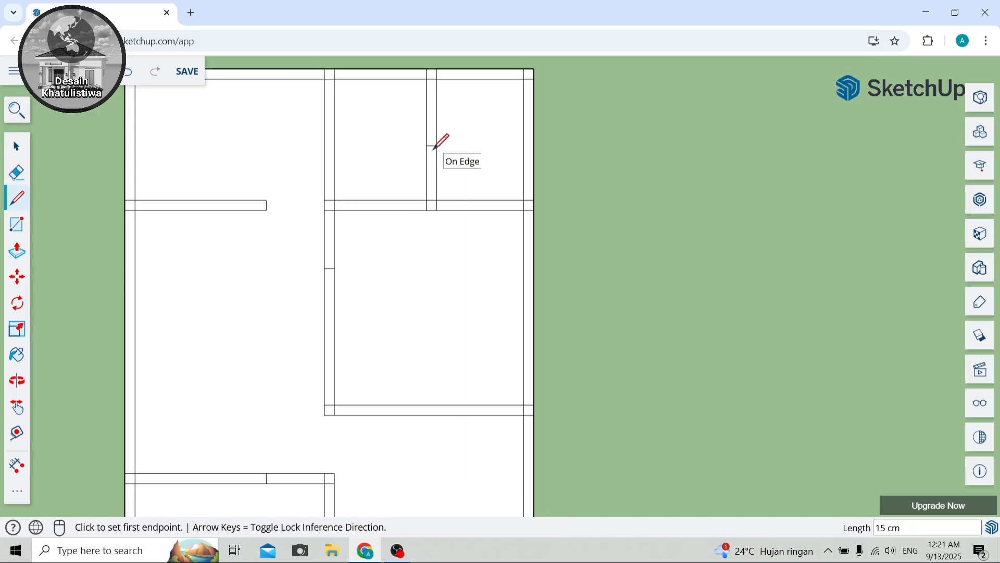
pyautogui.scroll(-2, 394, 150)
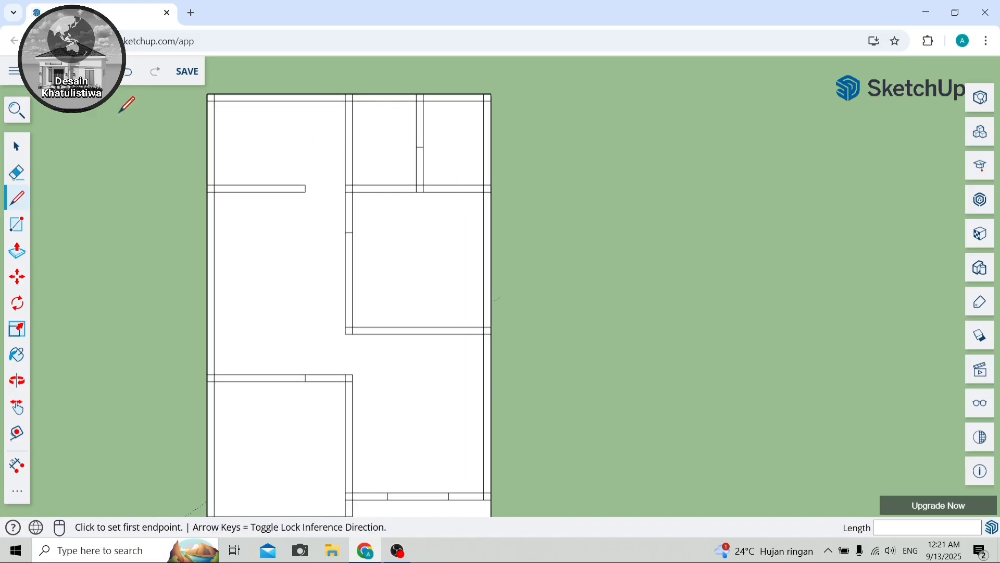
# Mark an 80 cm opening in the upper part of the central wall, measured up from the cross wall.
pyautogui.scroll(2, 352, 176)
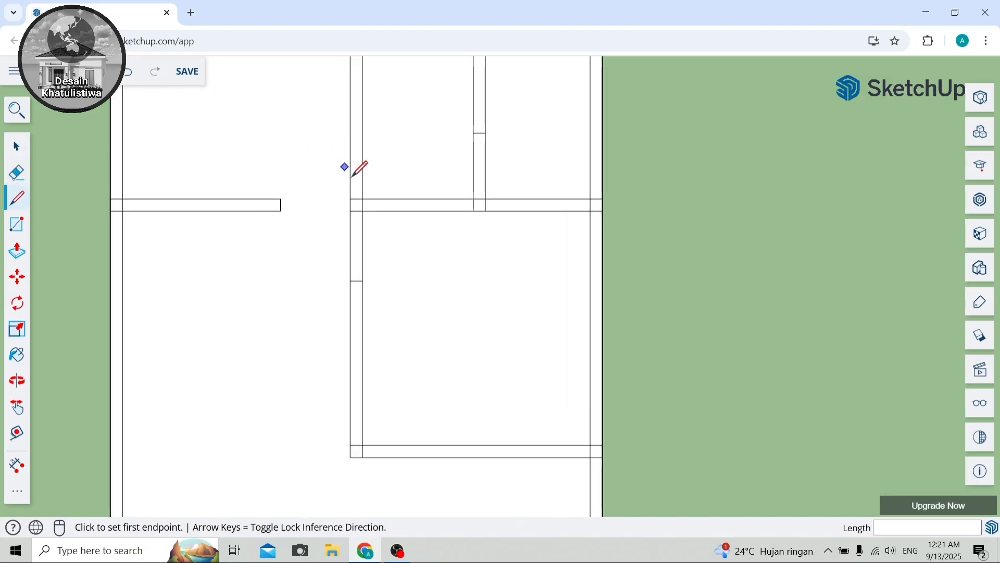
pyautogui.click(351, 199)
pyautogui.click(351, 133)
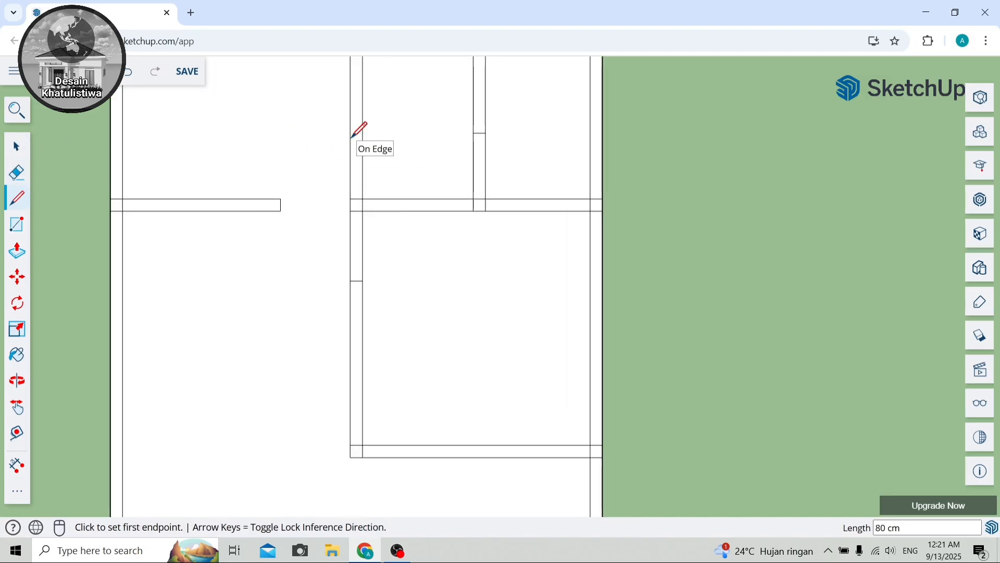
pyautogui.click(351, 132)
pyautogui.press('Escape')
pyautogui.scroll(-2, 367, 129)
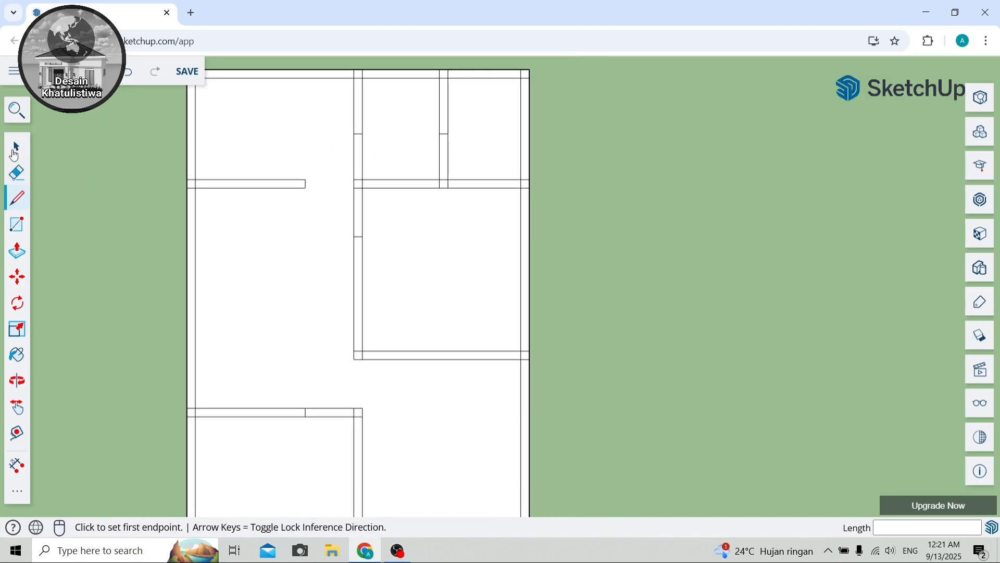
# Erase both central wall lines between the 80 cm mark and the cross wall to open a passage.
pyautogui.click(16, 171)
pyautogui.moveTo(339, 145); pyautogui.dragTo(444, 128)
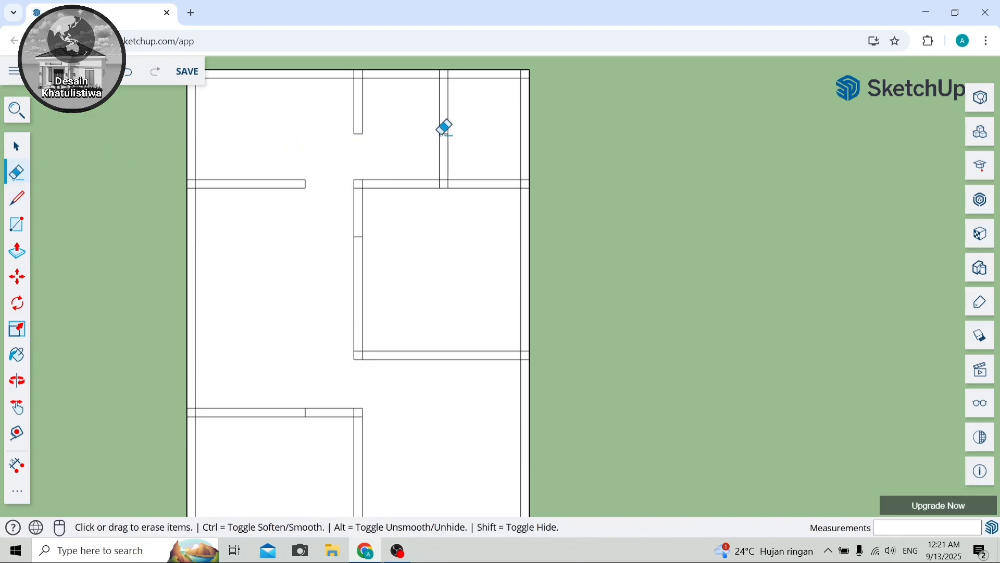
pyautogui.scroll(-1, 444, 128)
pyautogui.scroll(1, 327, 117)
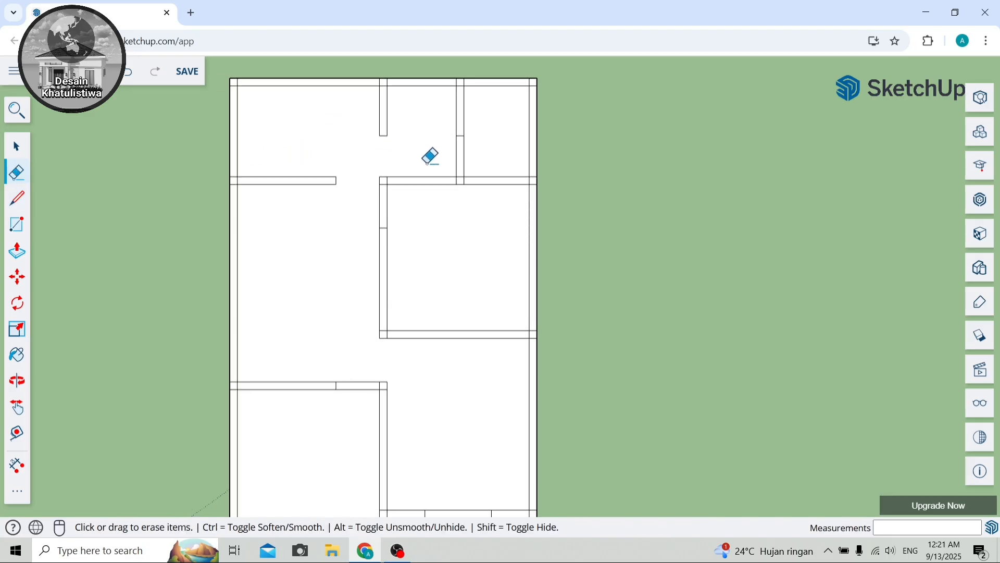
pyautogui.press('space')
# Mark an 85 cm door opening across the rear outer wall, measured left from the central wall.
pyautogui.scroll(1, 413, 137)
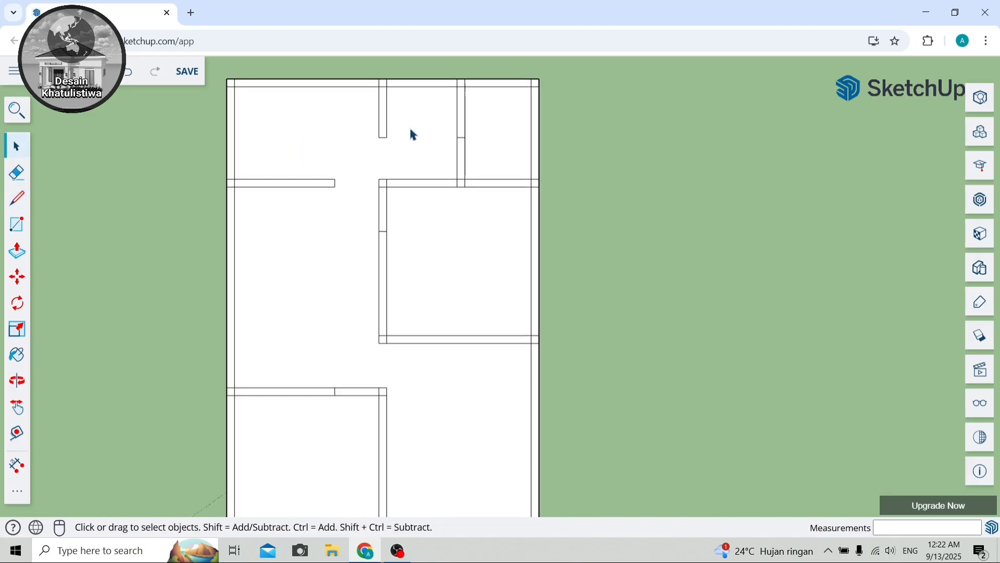
pyautogui.scroll(-1, 375, 73)
pyautogui.scroll(2, 371, 58)
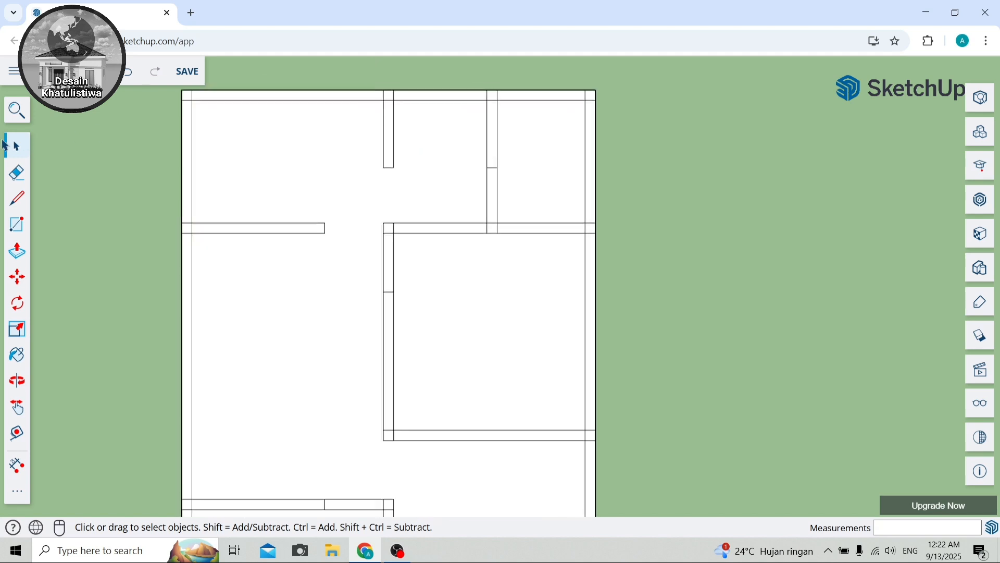
pyautogui.click(17, 200)
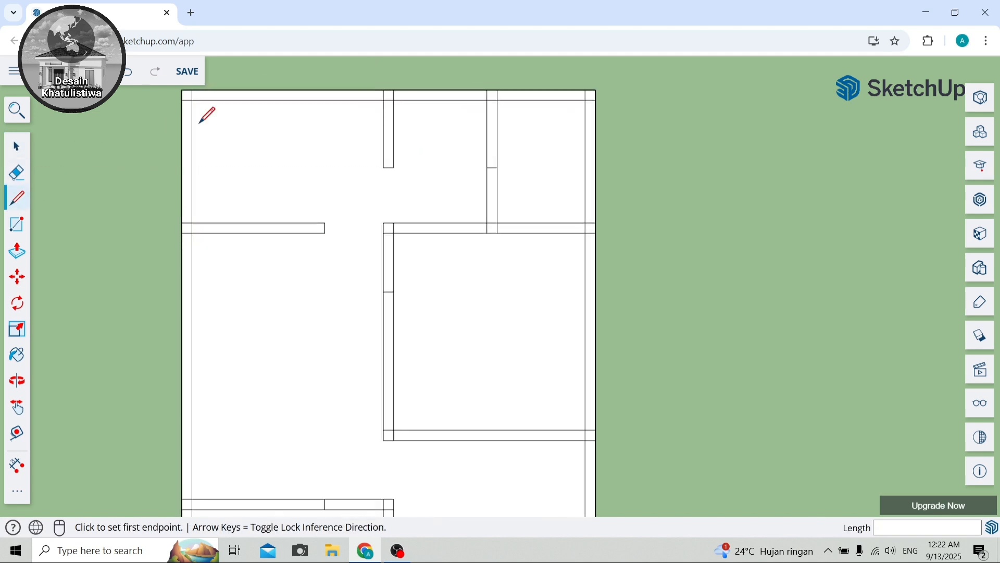
pyautogui.click(384, 90)
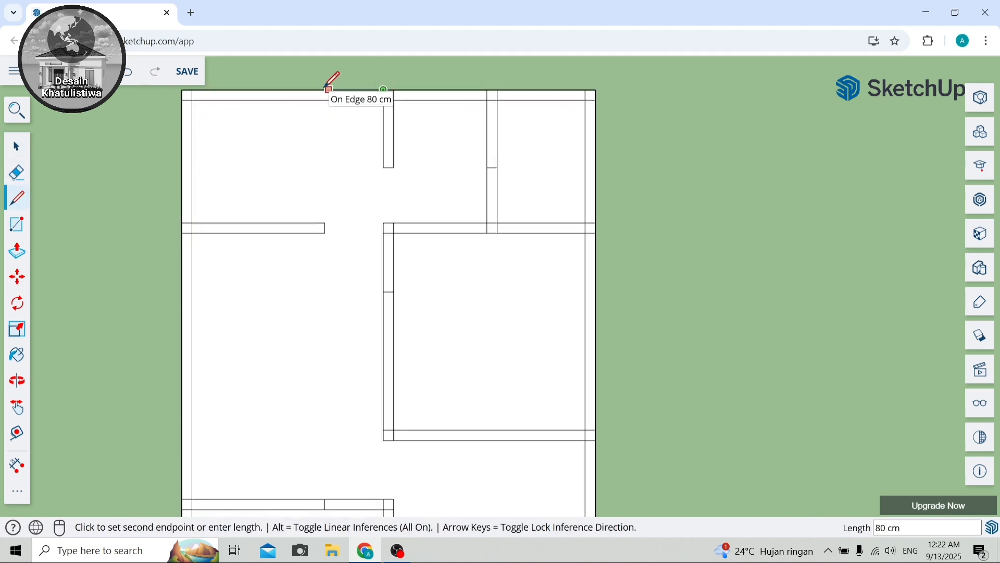
pyautogui.press('Return')
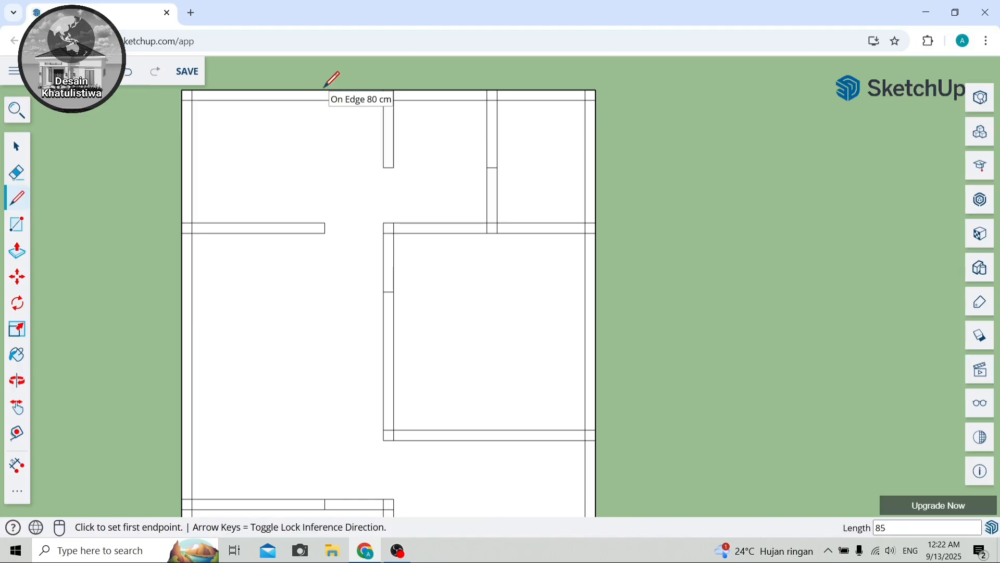
pyautogui.click(325, 90)
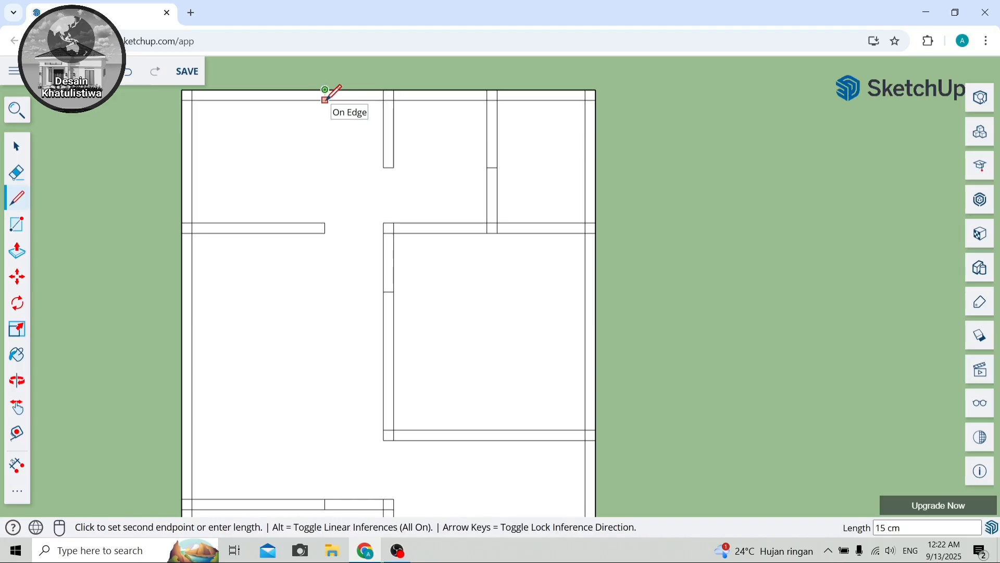
pyautogui.click(325, 100)
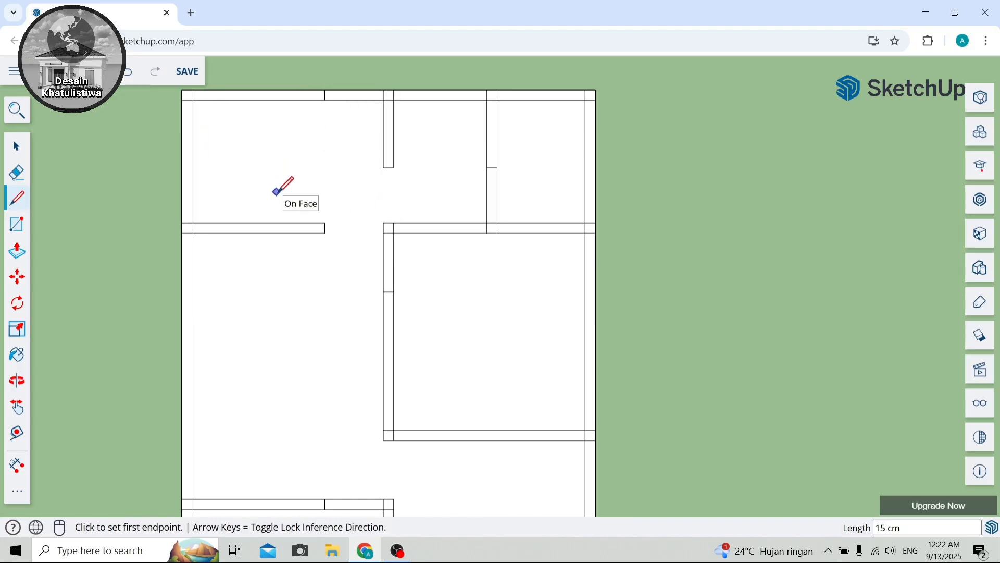
# Draw a 135 cm line from the free end of the upper central wall to the mark on the upper-right partition.
pyautogui.click(394, 167)
pyautogui.click(491, 167)
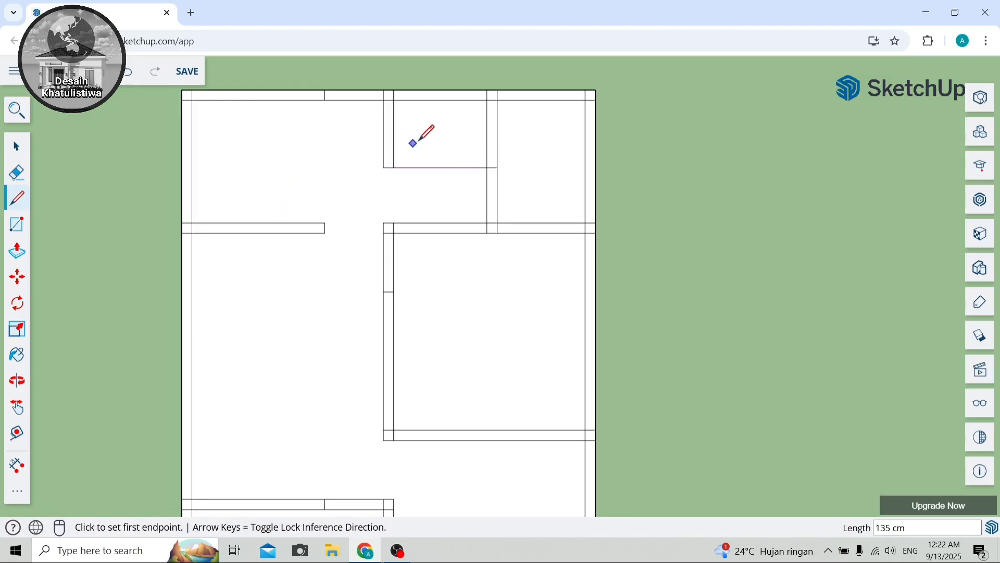
pyautogui.scroll(-3, 439, 141)
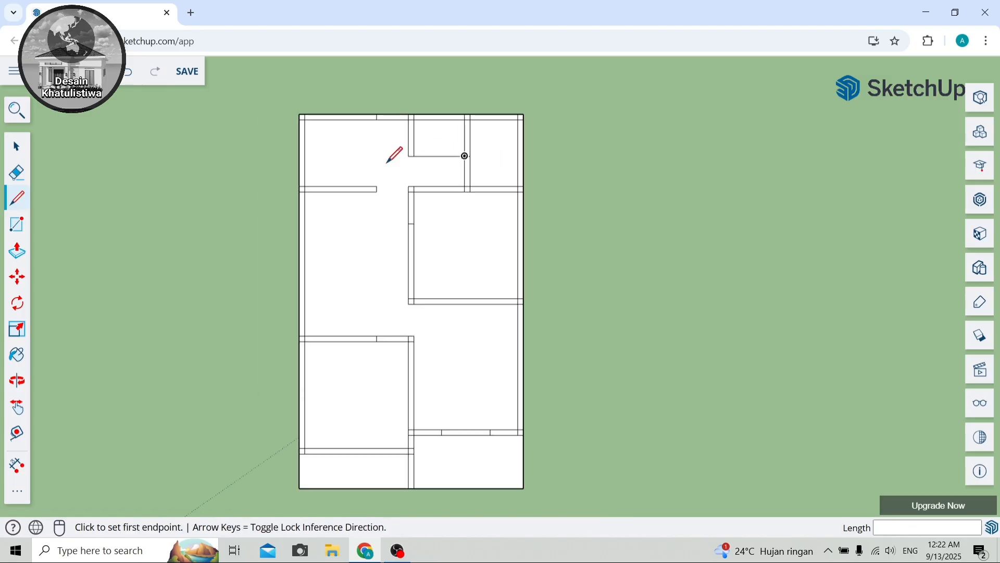
# In a tilted 3D view, draw an 85 cm line along the rear edge of the cross wall passage to separate the back room's floor.
pyautogui.click(17, 409)
pyautogui.scroll(-2, 230, 291)
pyautogui.moveTo(248, 286); pyautogui.dragTo(351, 279)
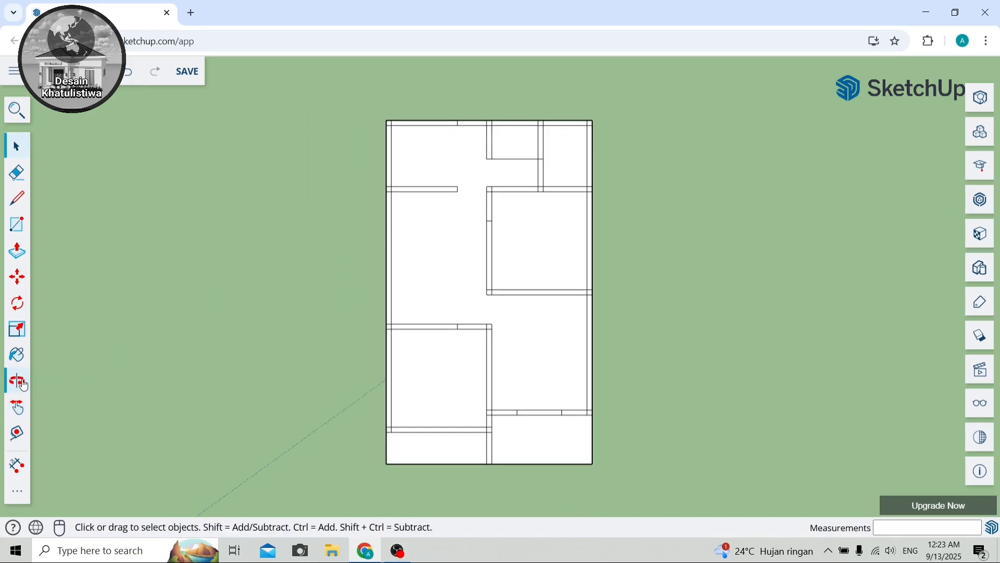
pyautogui.click(17, 382)
pyautogui.moveTo(431, 349); pyautogui.dragTo(361, 130)
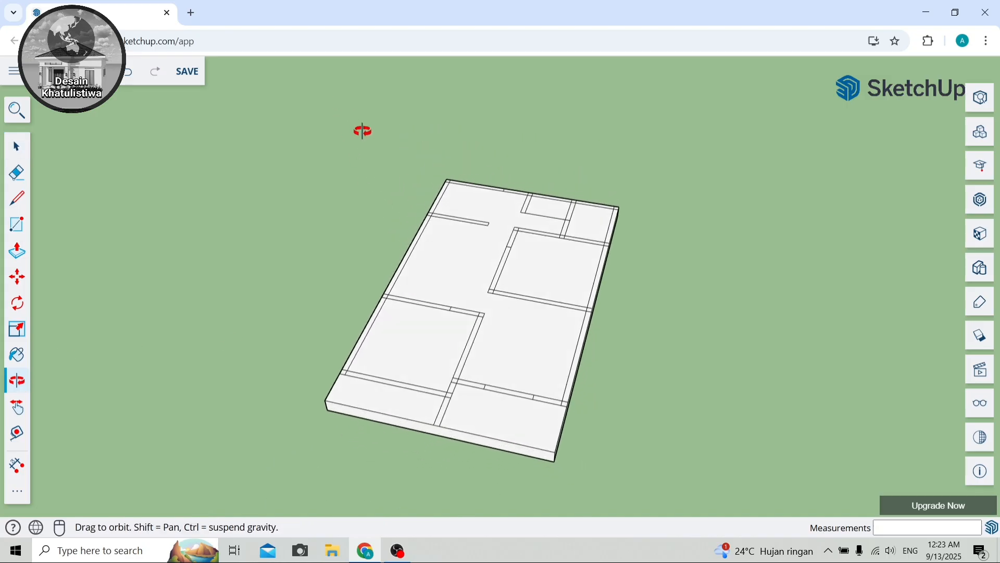
pyautogui.moveTo(441, 392); pyautogui.dragTo(462, 255)
pyautogui.scroll(1, 461, 215)
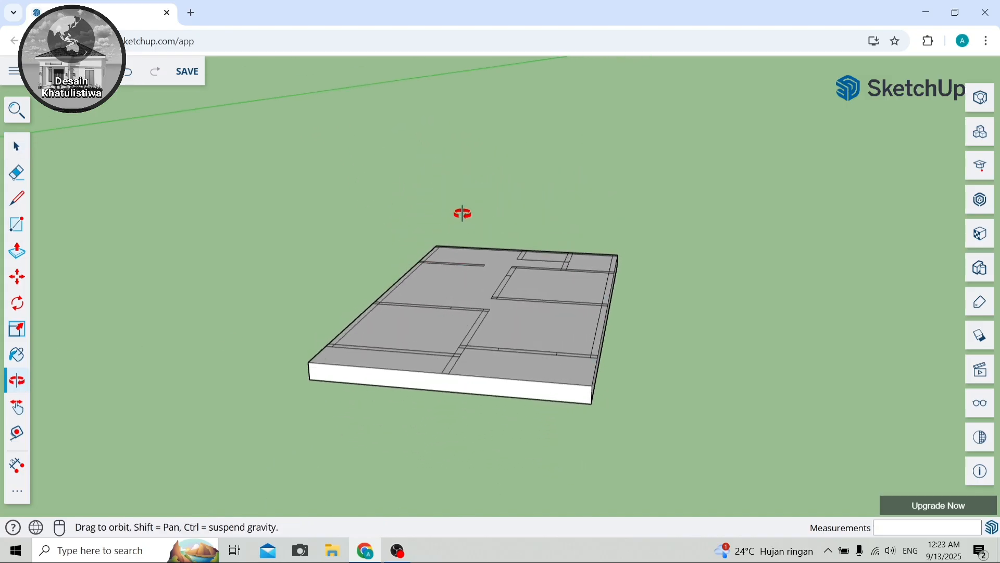
pyautogui.moveTo(462, 215); pyautogui.dragTo(479, 331)
pyautogui.scroll(4, 493, 240)
pyautogui.moveTo(493, 240); pyautogui.dragTo(502, 313)
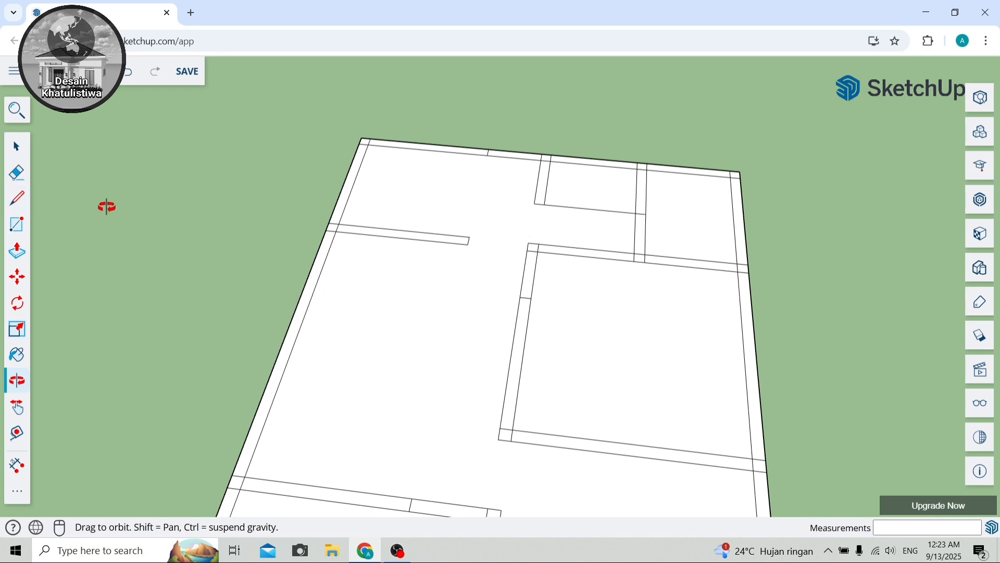
pyautogui.click(15, 198)
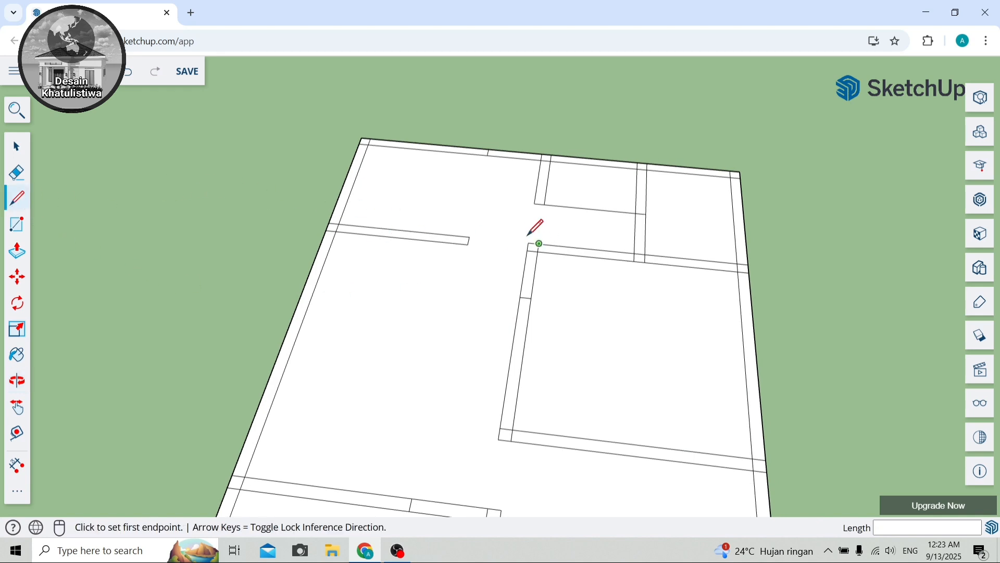
pyautogui.click(470, 240)
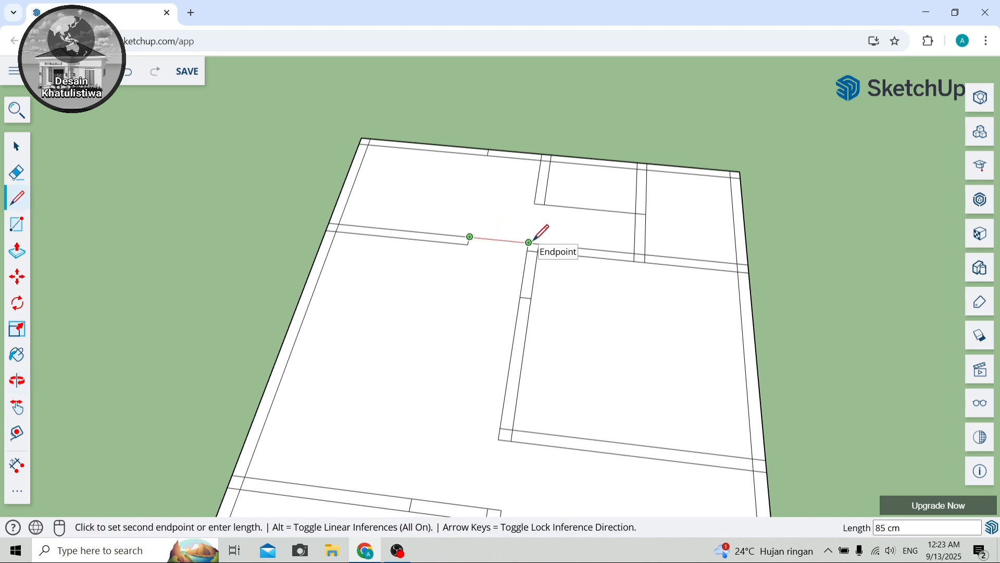
pyautogui.click(533, 241)
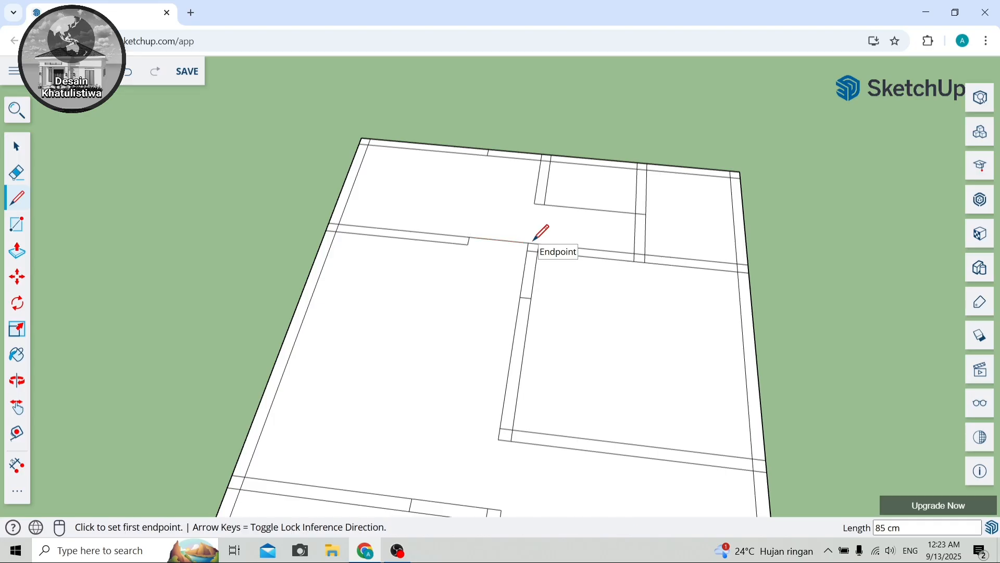
# Push the L-shaped back room's floor and the adjoining small room's floor down 5 cm each.
pyautogui.click(16, 250)
pyautogui.click(431, 182)
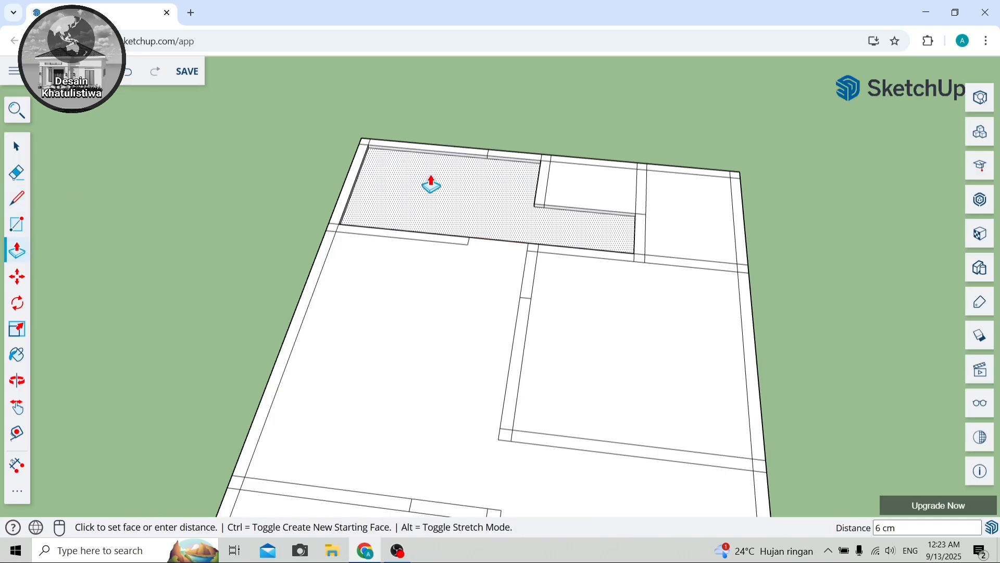
pyautogui.press('Return')
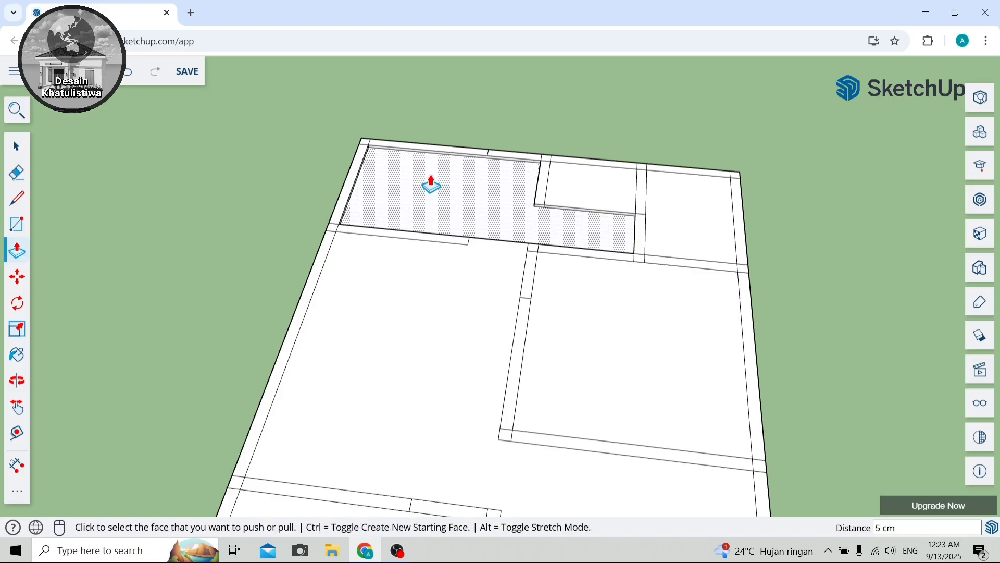
pyautogui.scroll(3, 569, 163)
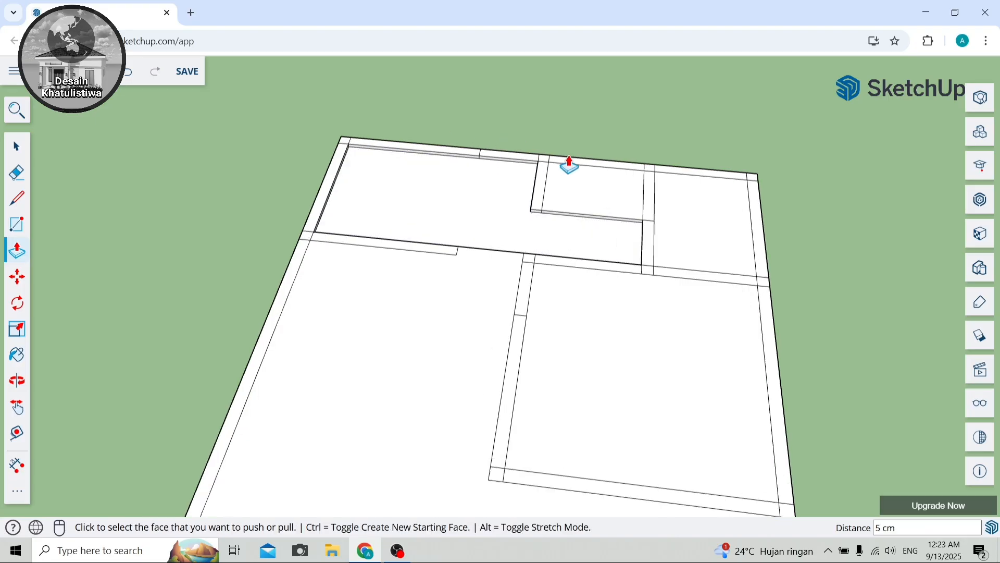
pyautogui.click(573, 181)
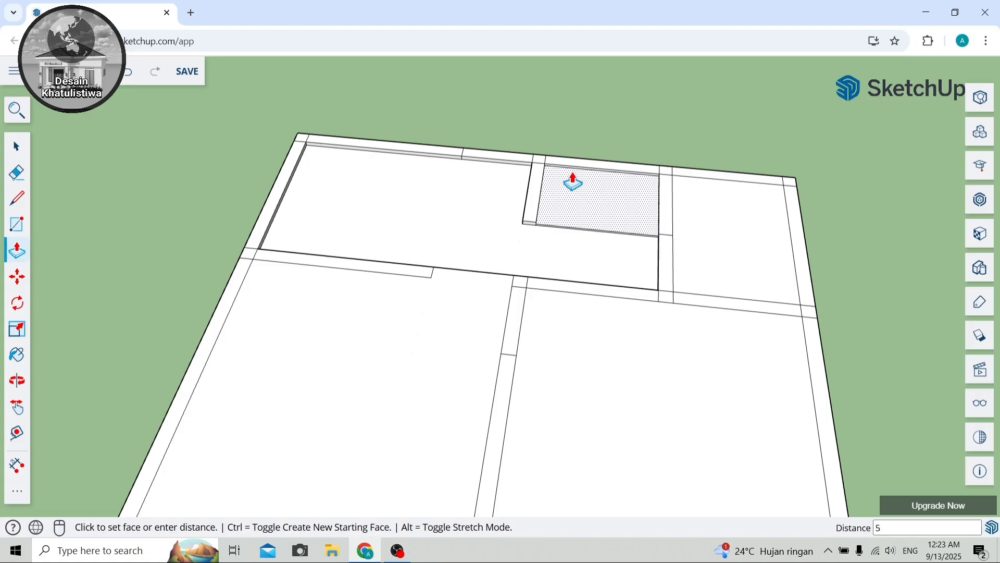
pyautogui.press('Return')
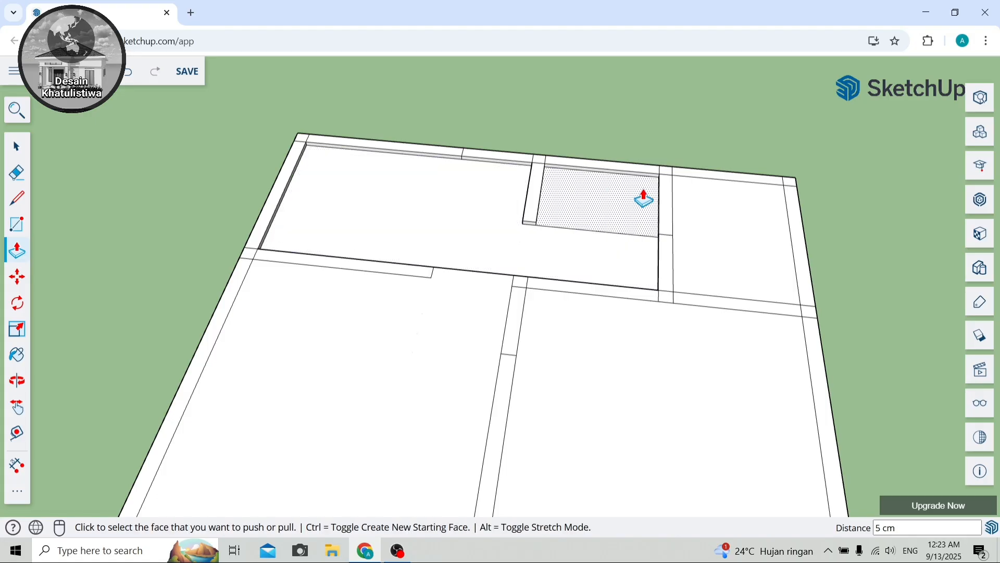
# Push the rear-right room's floor down 10 cm and the small enclosed room's floor beside it down another 5 cm.
pyautogui.click(731, 241)
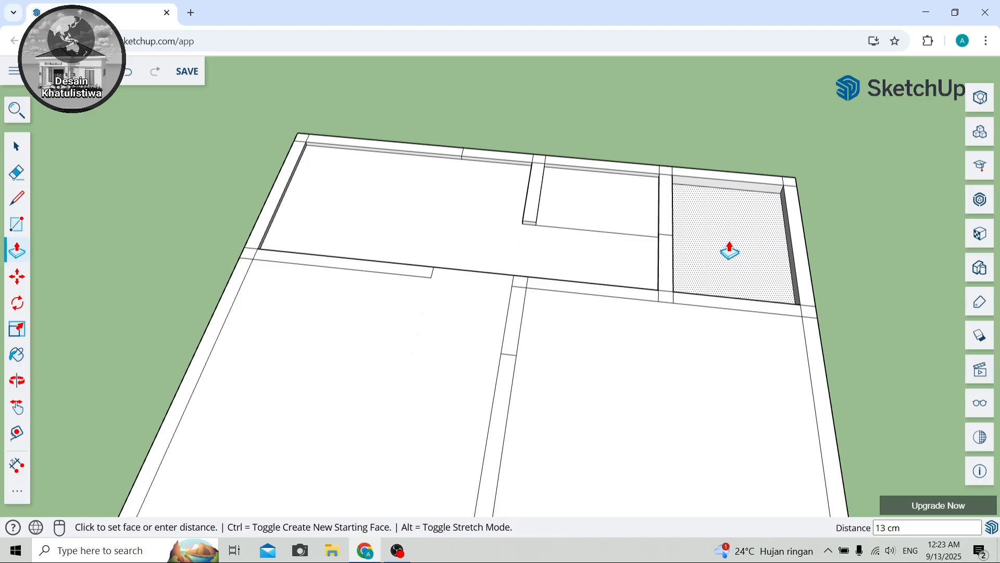
pyautogui.press('Return')
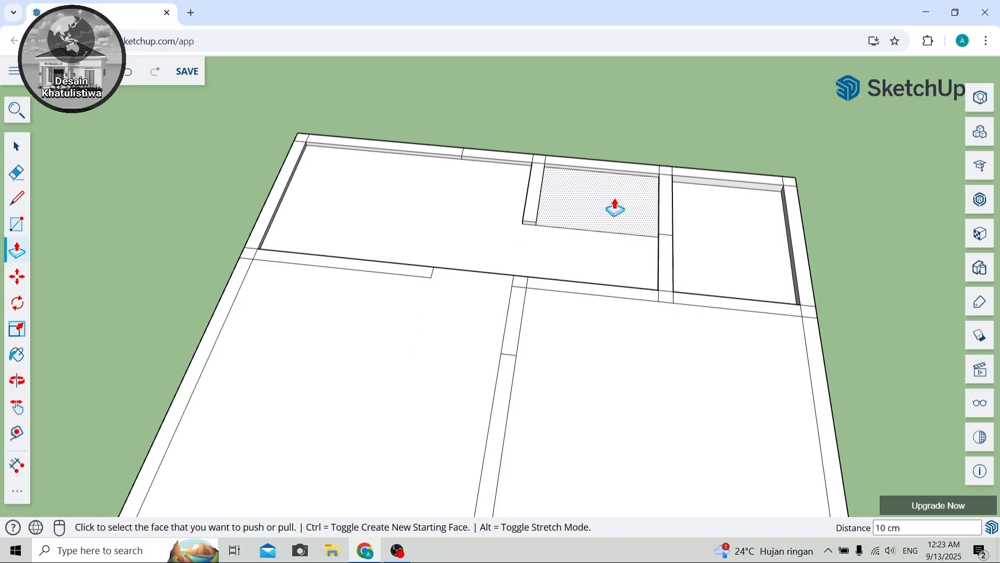
pyautogui.scroll(2, 615, 205)
pyautogui.click(597, 203)
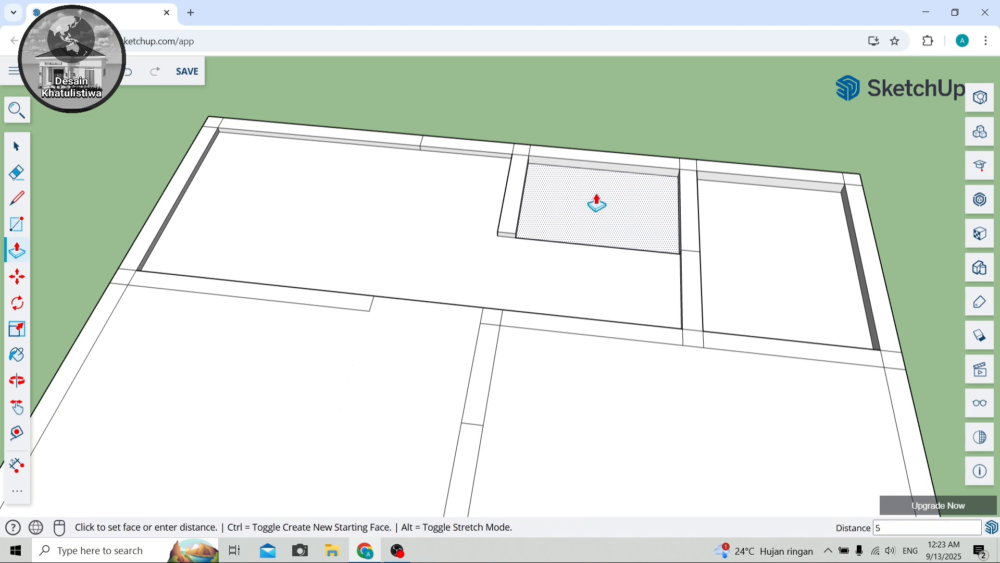
pyautogui.write('5')
pyautogui.press('Return')
pyautogui.scroll(-1, 631, 205)
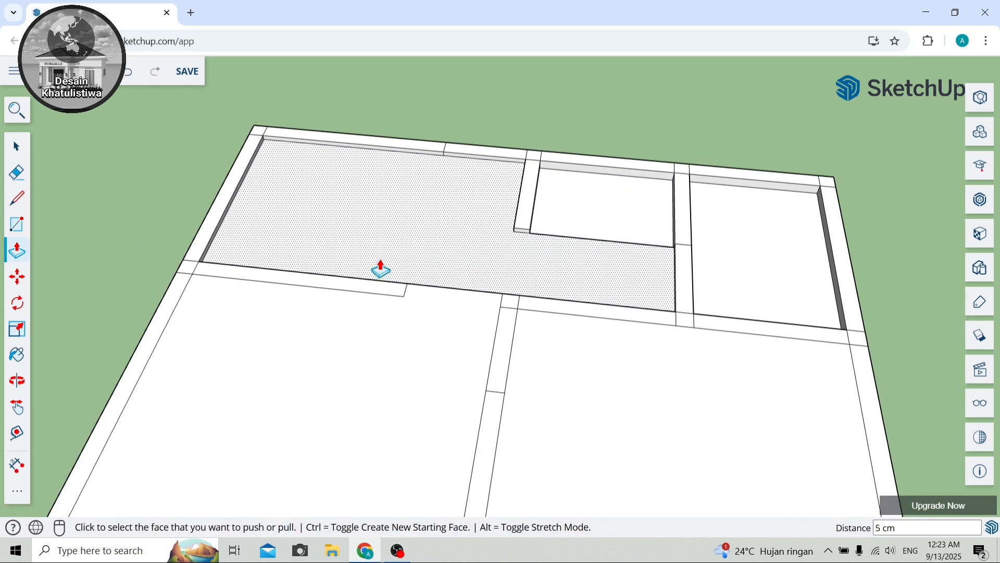
# Select the entire floor slab with all its wall outlines and make it a group.
pyautogui.click(17, 380)
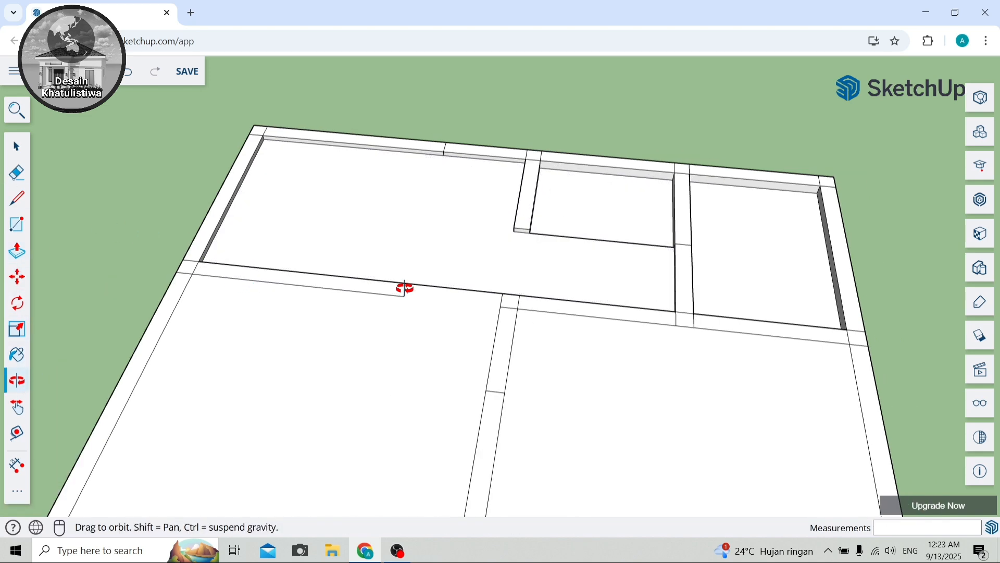
pyautogui.moveTo(404, 288); pyautogui.dragTo(441, 270)
pyautogui.click(16, 149)
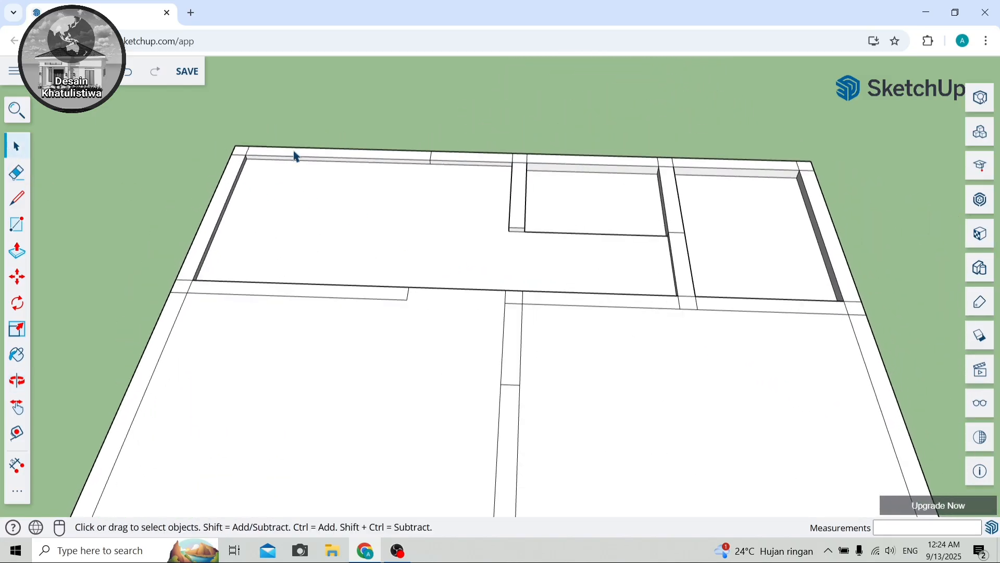
pyautogui.scroll(-3, 435, 184)
pyautogui.scroll(-2, 427, 438)
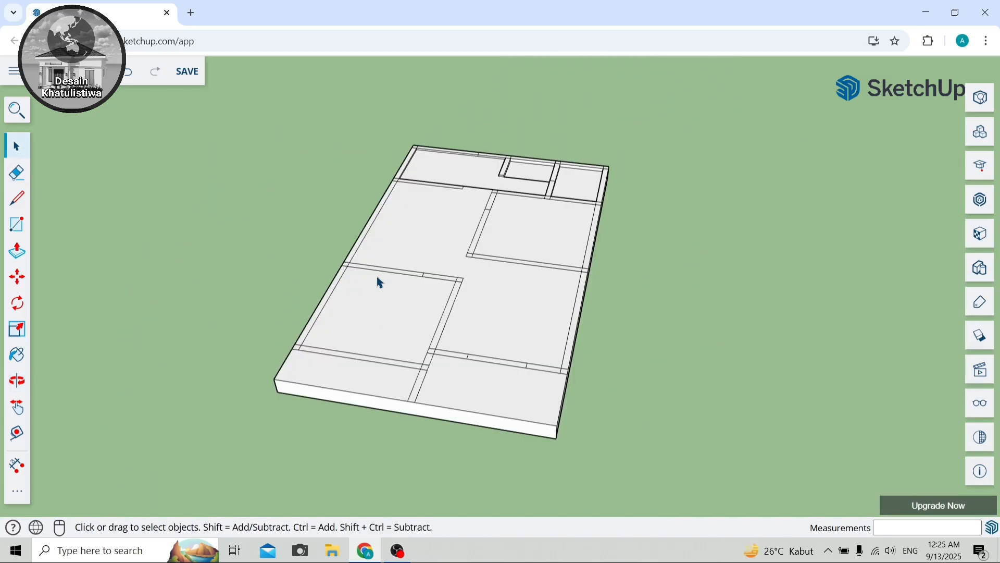
pyautogui.scroll(-1, 398, 283)
pyautogui.scroll(1, 393, 295)
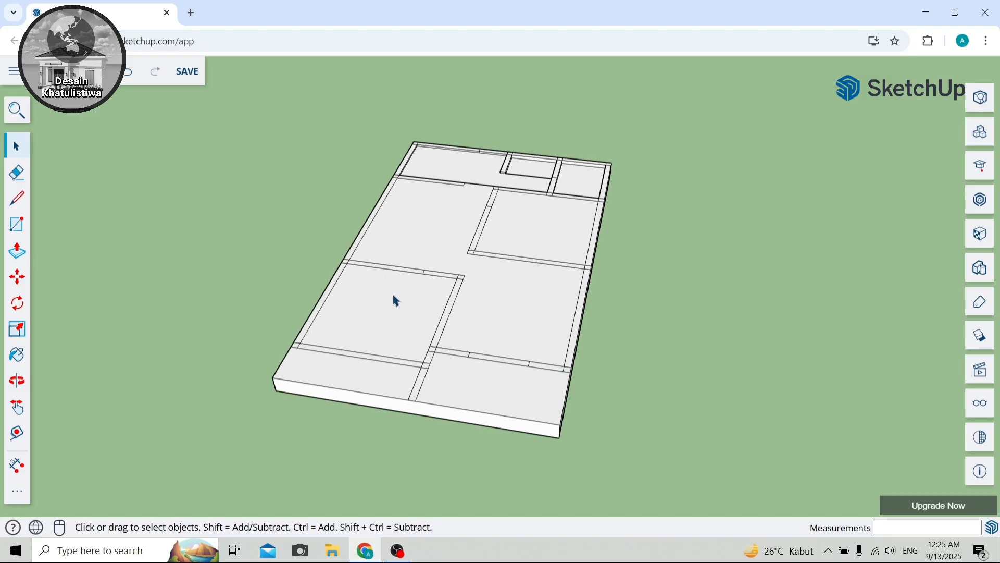
pyautogui.scroll(-1, 393, 296)
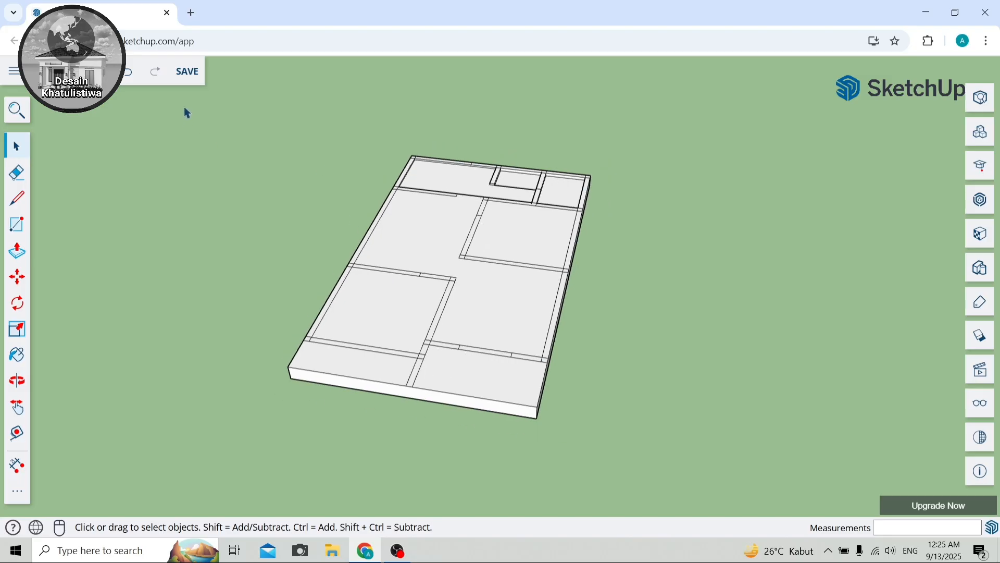
pyautogui.moveTo(182, 108)
pyautogui.mouseDown()
pyautogui.moveTo(458, 121)
pyautogui.moveTo(643, 307)
pyautogui.moveTo(679, 483)
pyautogui.mouseUp()
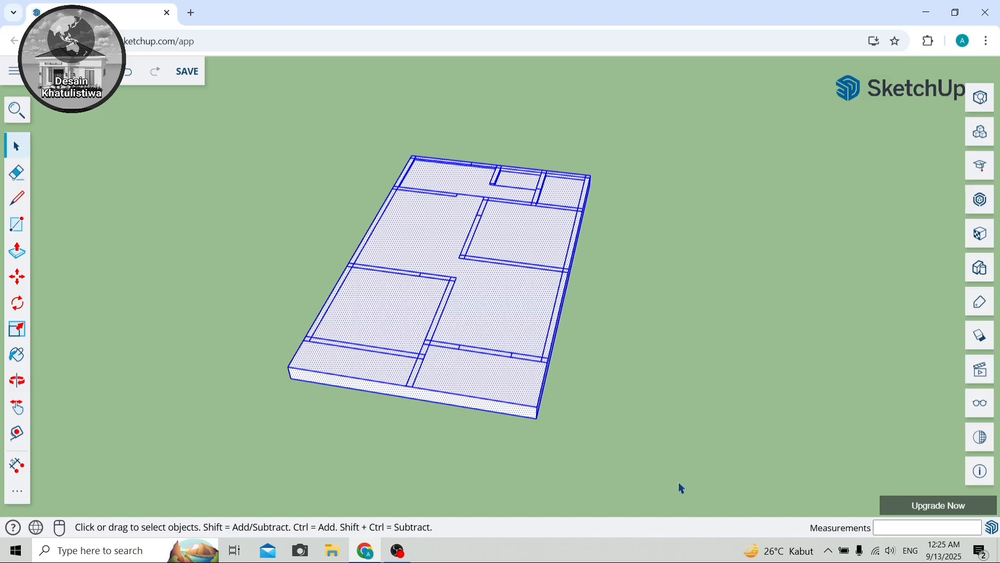
pyautogui.rightClick(420, 245)
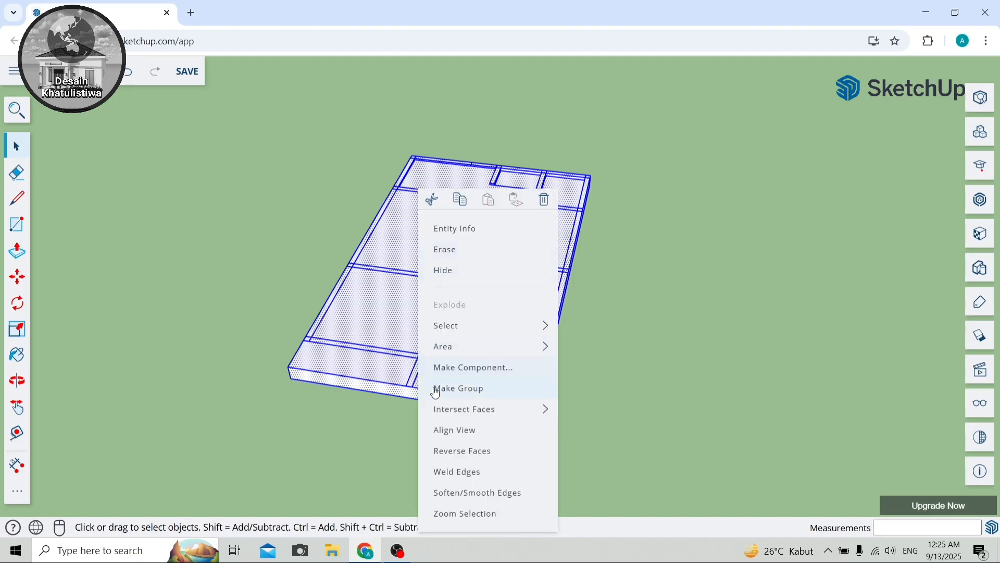
pyautogui.click(512, 395)
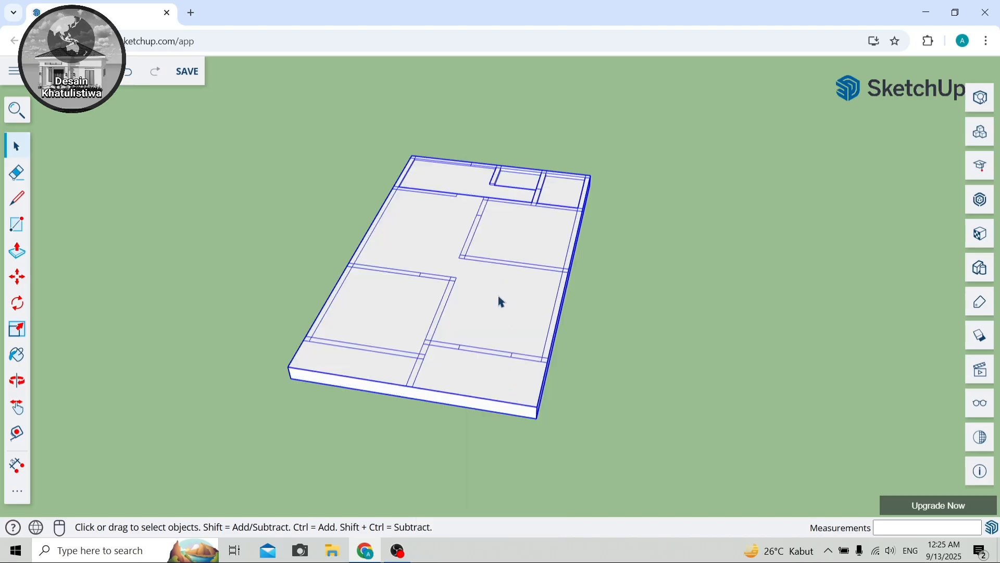
# Create a new tag named Lantai.
pyautogui.click(982, 305)
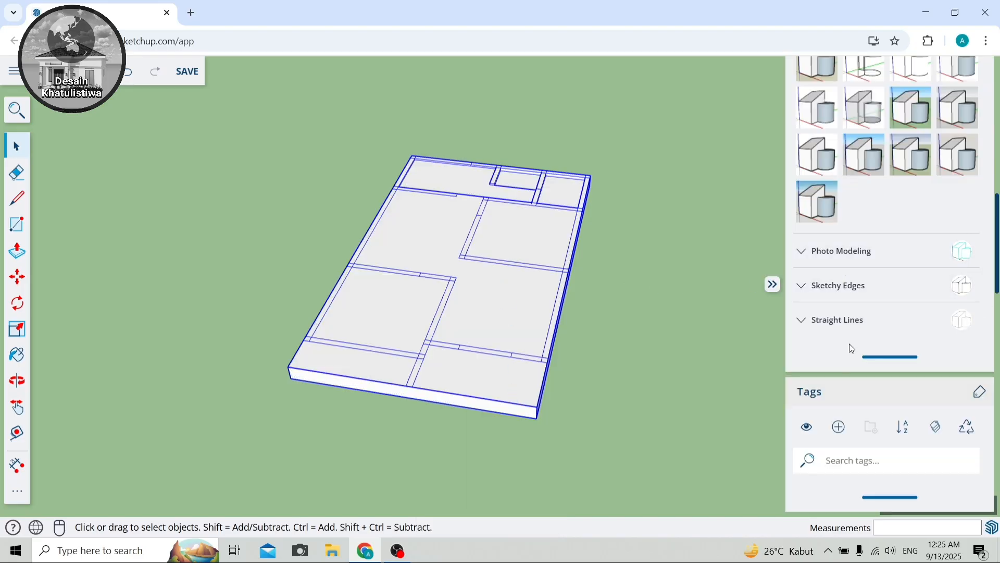
pyautogui.scroll(4, 829, 213)
pyautogui.click(822, 215)
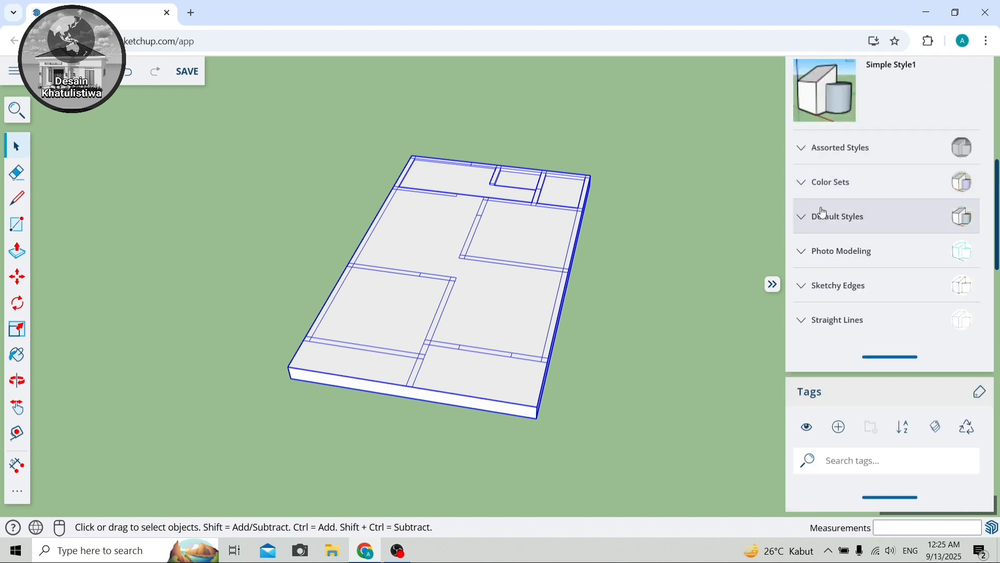
pyautogui.scroll(-5, 825, 286)
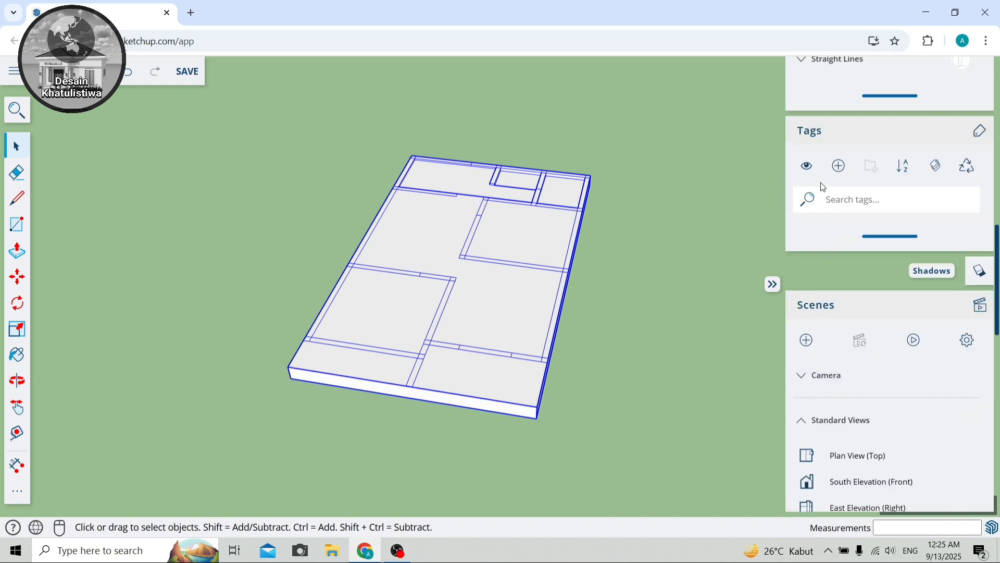
pyautogui.scroll(1, 822, 185)
pyautogui.click(845, 230)
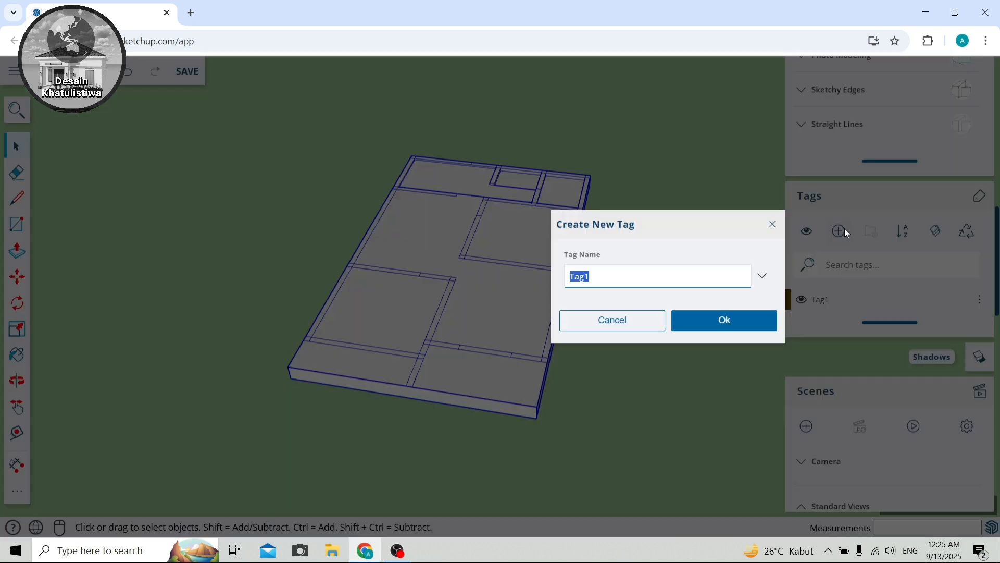
pyautogui.press('BackSpace')
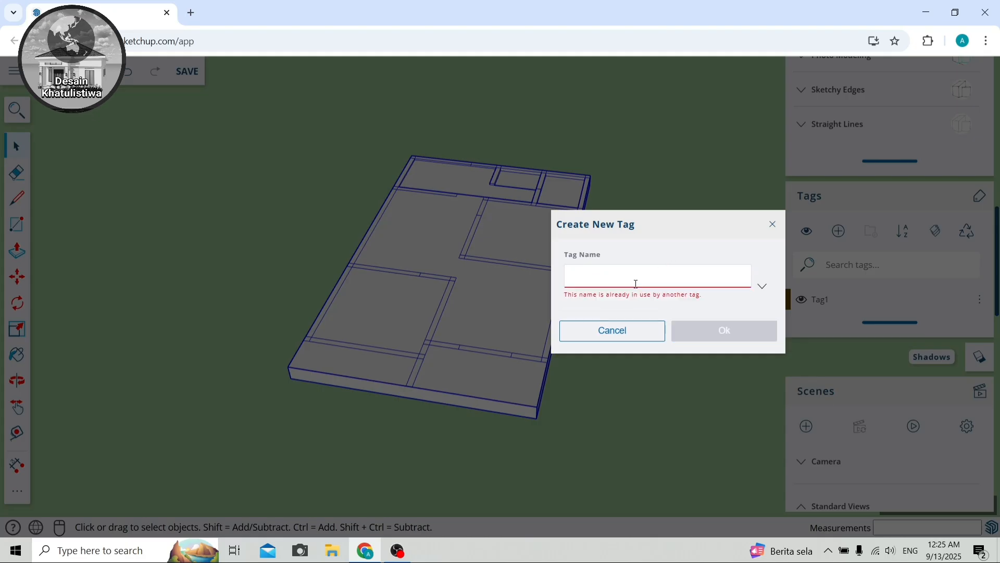
pyautogui.write('Lantai')
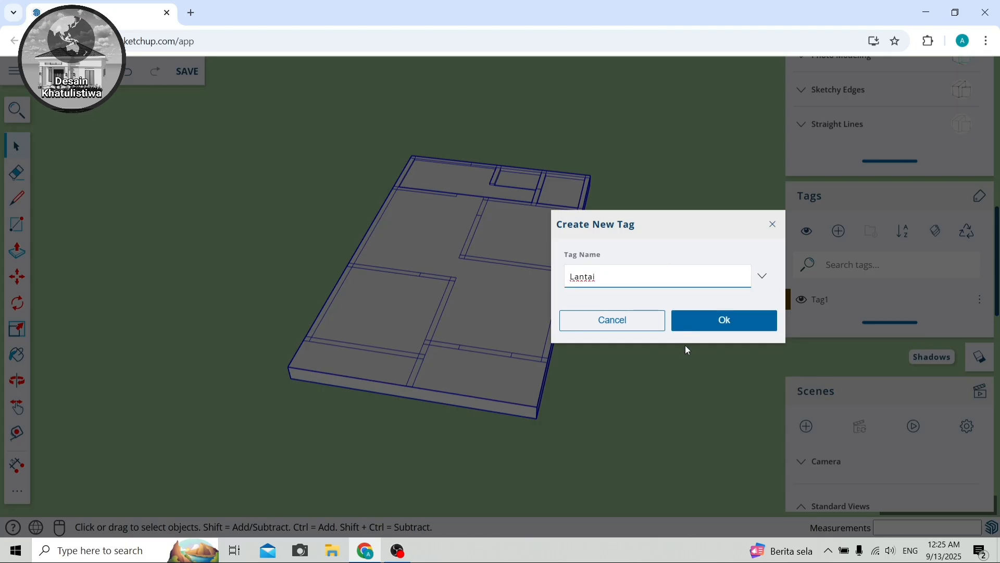
pyautogui.click(686, 313)
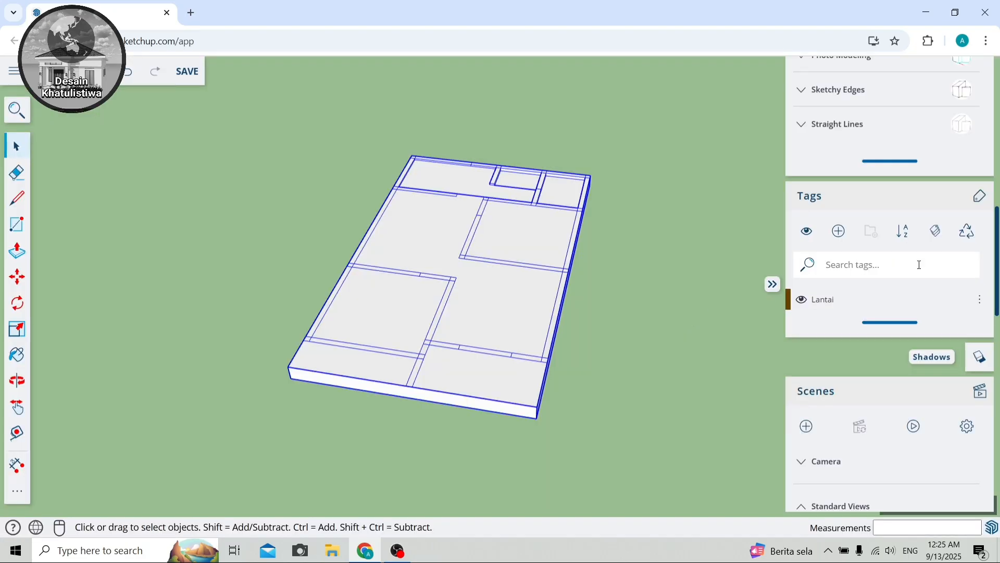
# Apply the Lantai tag to the floor slab group.
pyautogui.click(980, 300)
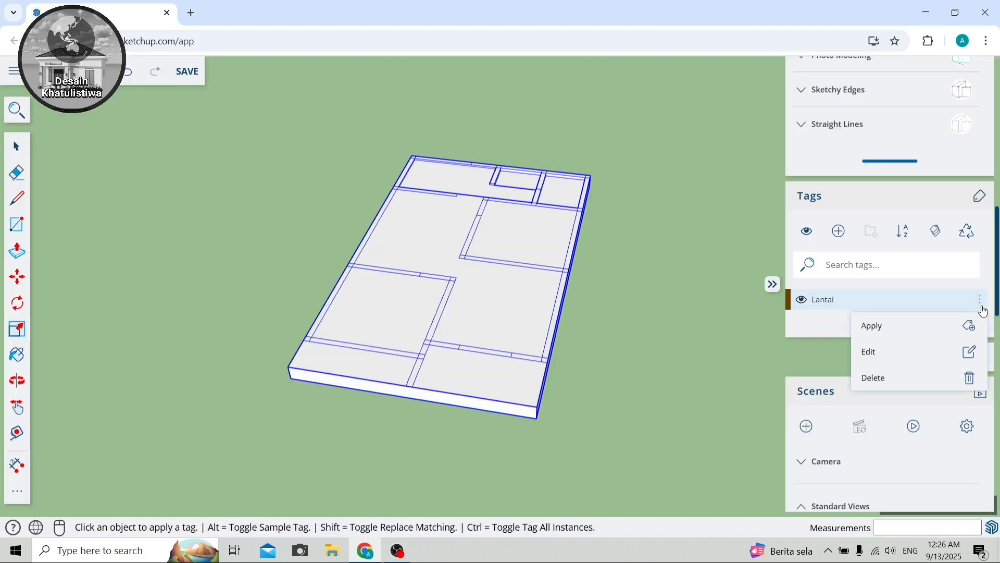
pyautogui.click(967, 328)
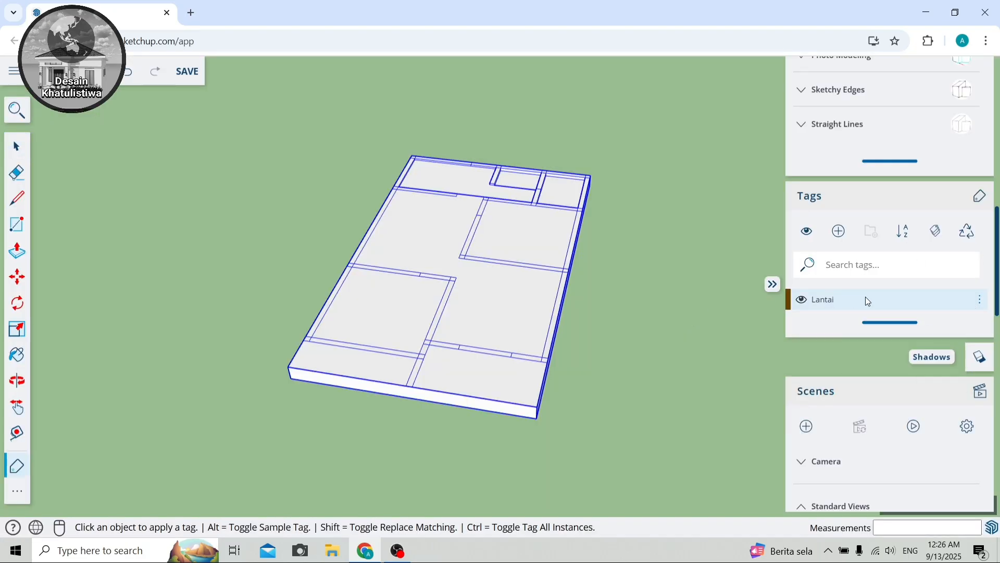
pyautogui.scroll(1, 485, 222)
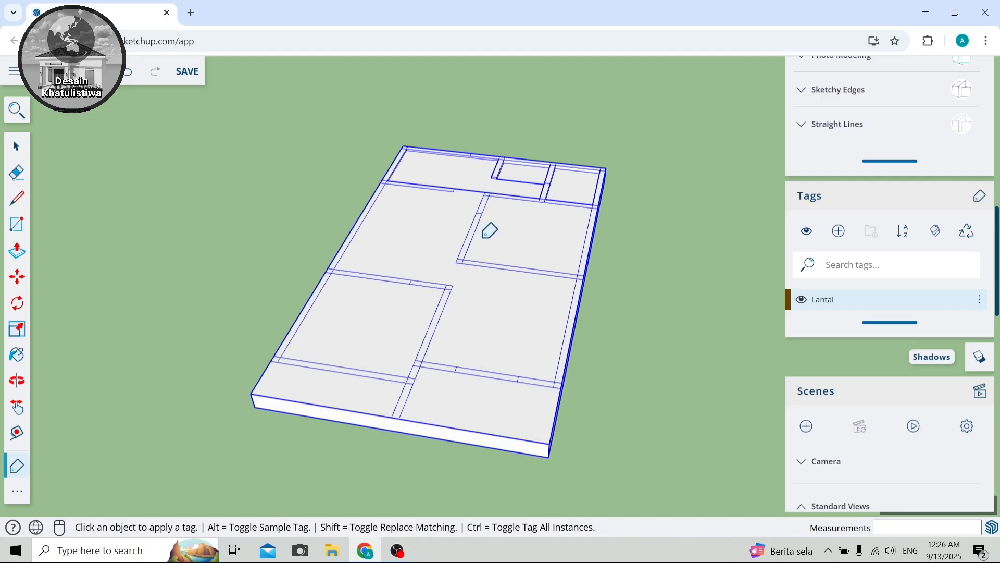
pyautogui.click(499, 236)
# Check the Lantai tag by hiding and showing the floor slab group with it, leaving it visible.
pyautogui.click(805, 302)
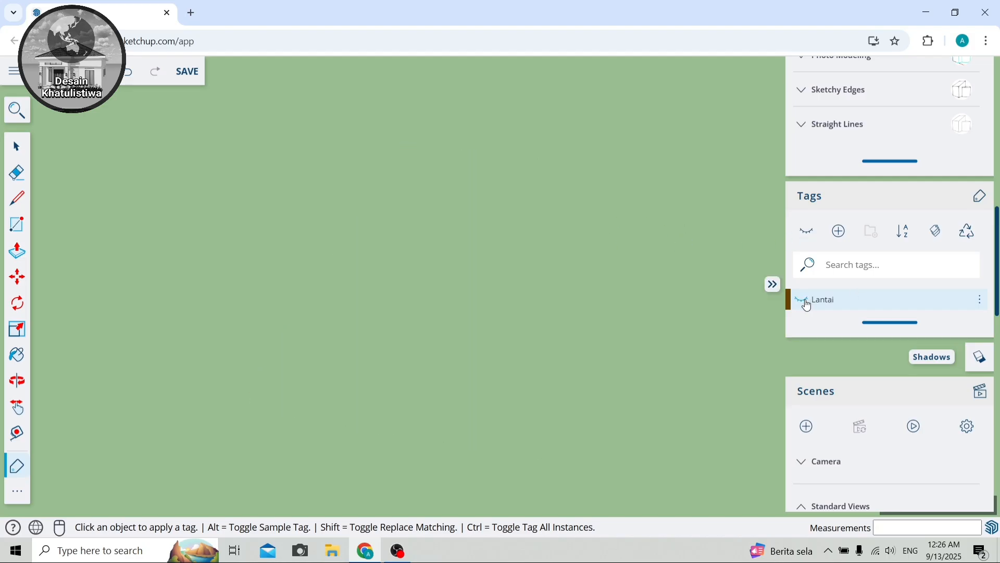
pyautogui.click(805, 301)
pyautogui.click(805, 301)
pyautogui.click(805, 302)
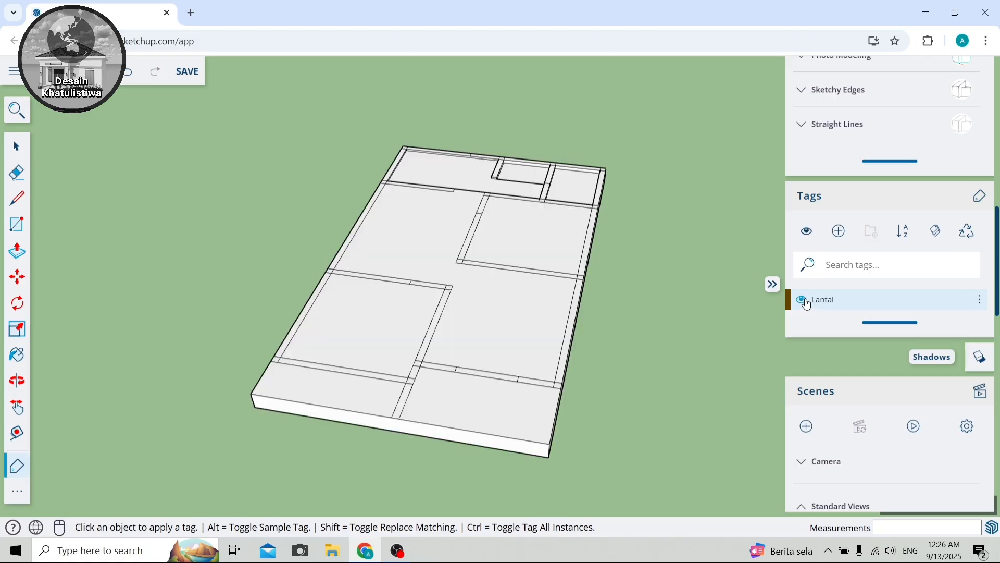
pyautogui.click(773, 285)
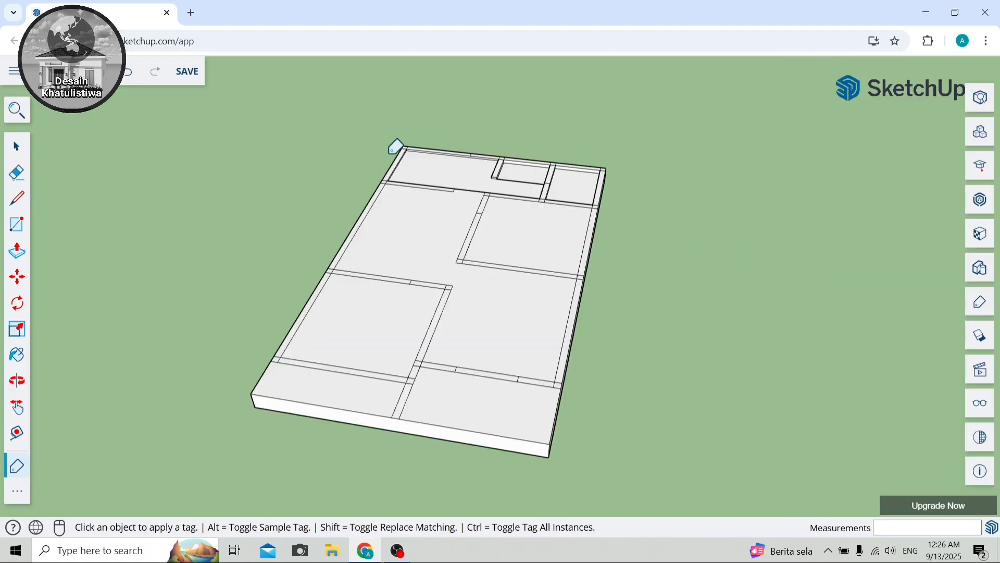
pyautogui.press('space')
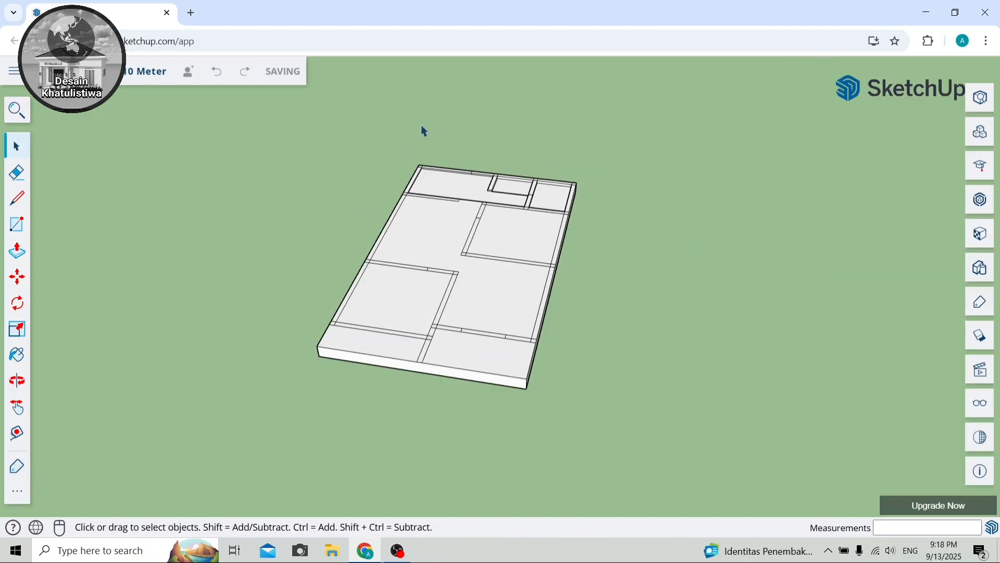
# Draw a 15 by 15 cm square on the slab's rear-left corner, where the two outer walls meet.
pyautogui.scroll(5, 421, 124)
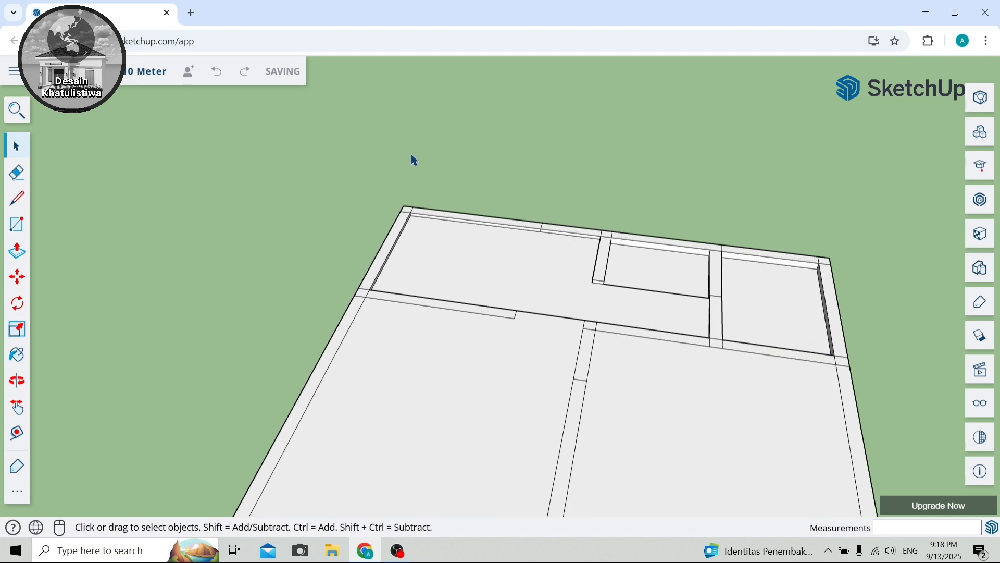
pyautogui.scroll(3, 411, 177)
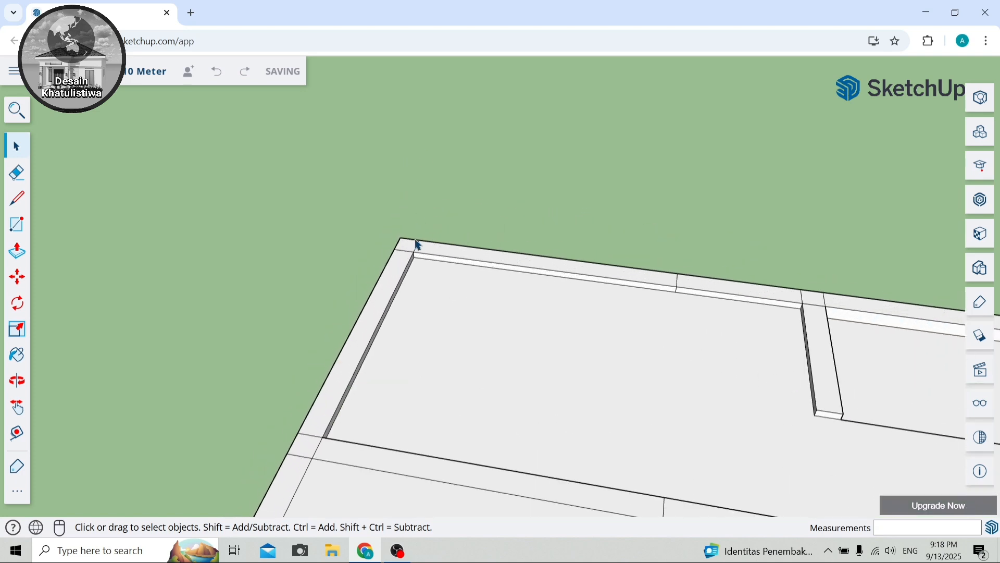
pyautogui.click(11, 225)
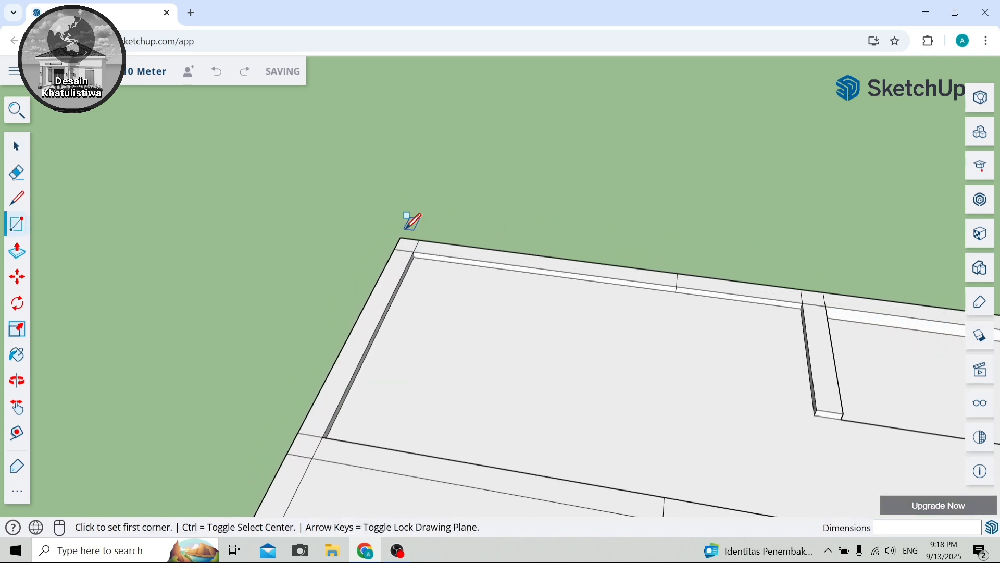
pyautogui.scroll(4, 408, 222)
pyautogui.click(400, 240)
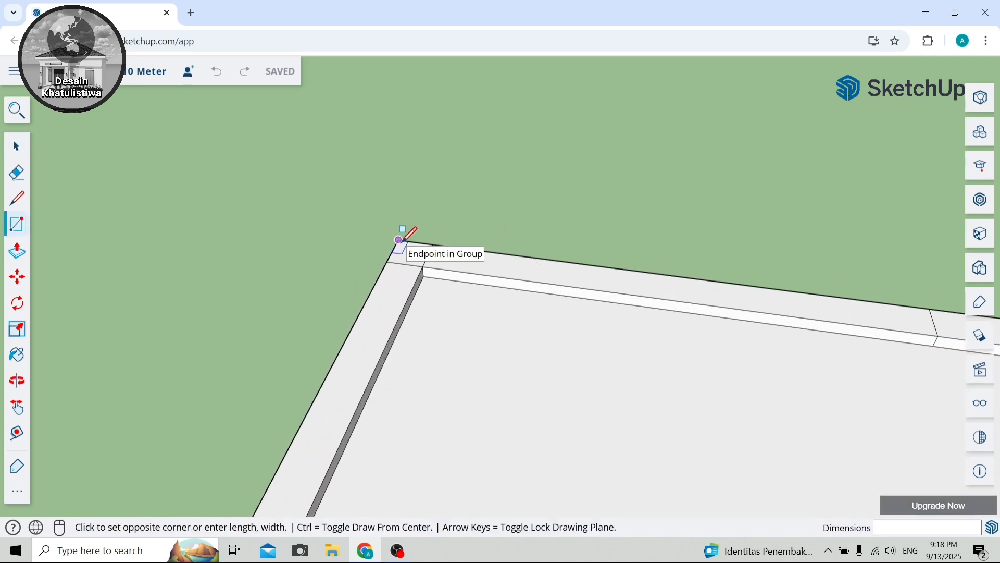
pyautogui.click(423, 267)
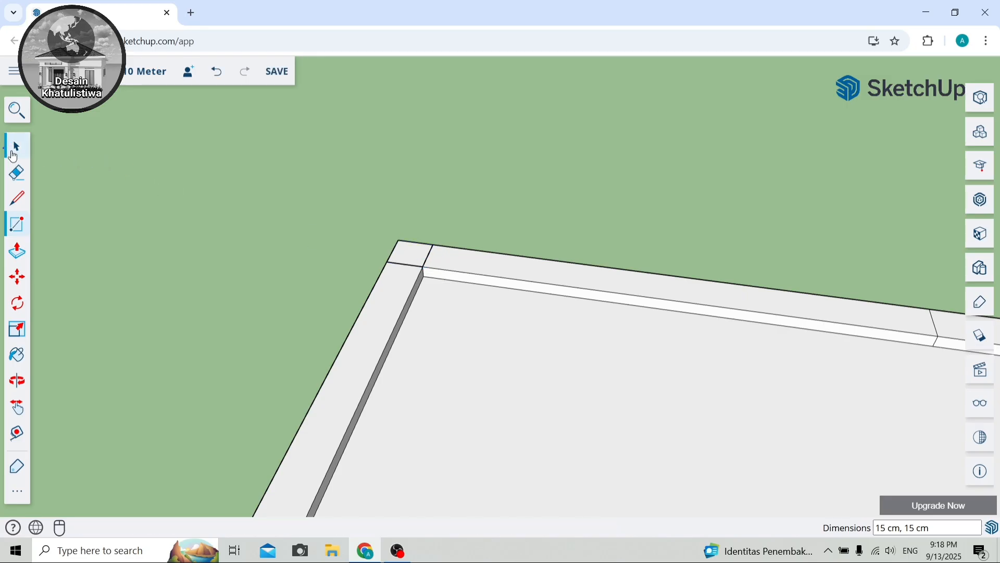
# Make the square face at the rear-left wall corner a group.
pyautogui.click(14, 152)
pyautogui.click(414, 256)
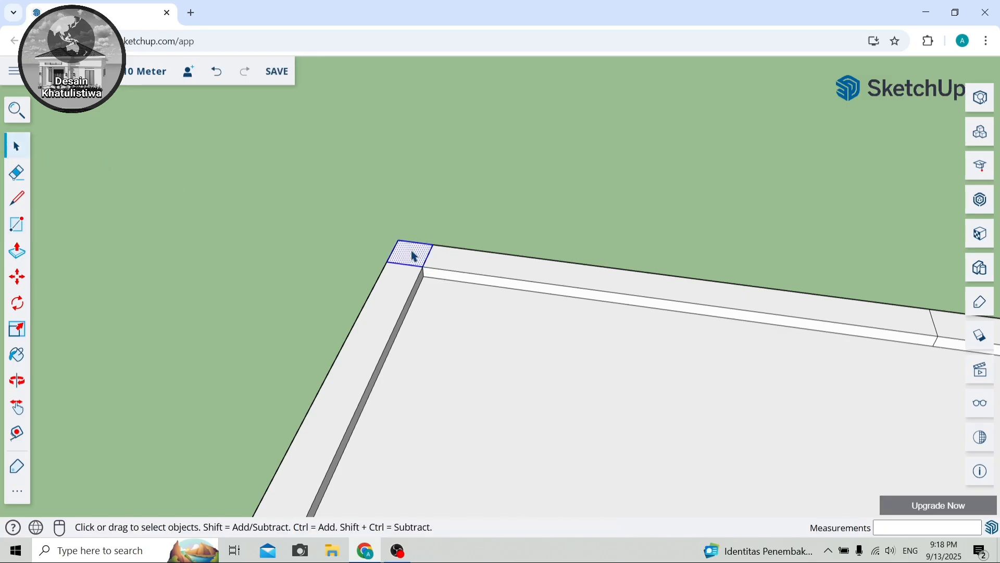
pyautogui.rightClick(414, 256)
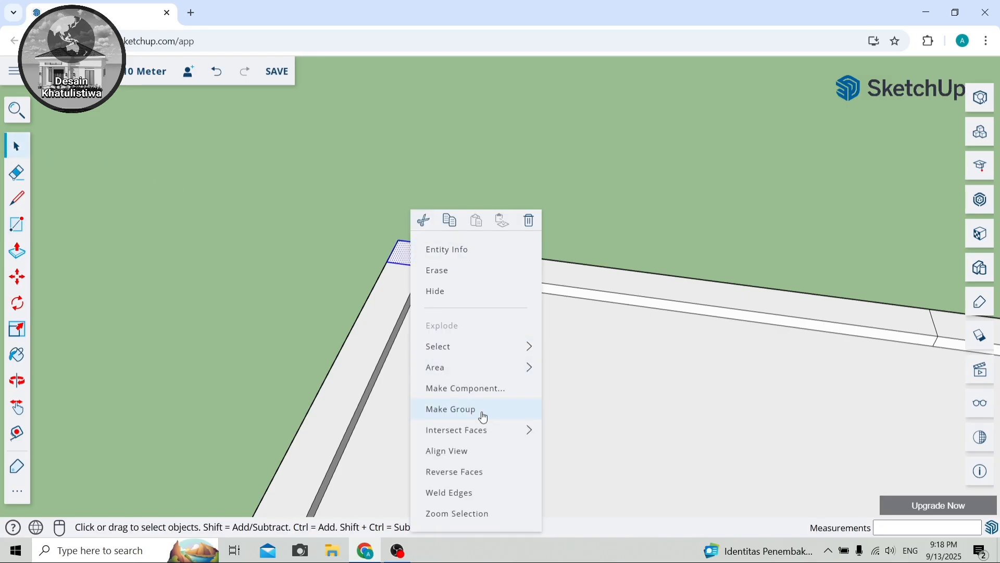
pyautogui.click(466, 409)
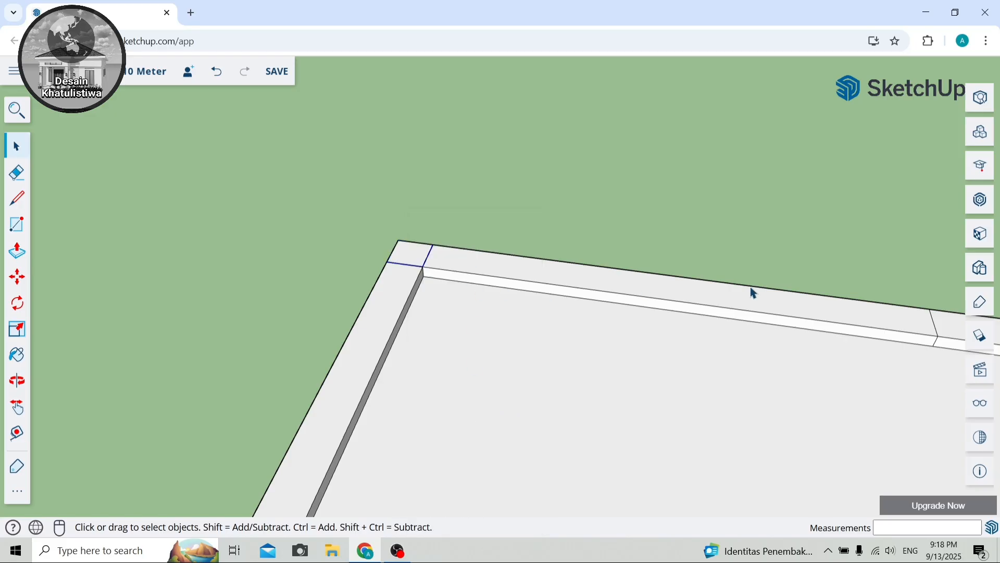
# Create a tag named Dinding and apply it to the square group at the slab's rear-left corner.
pyautogui.click(978, 304)
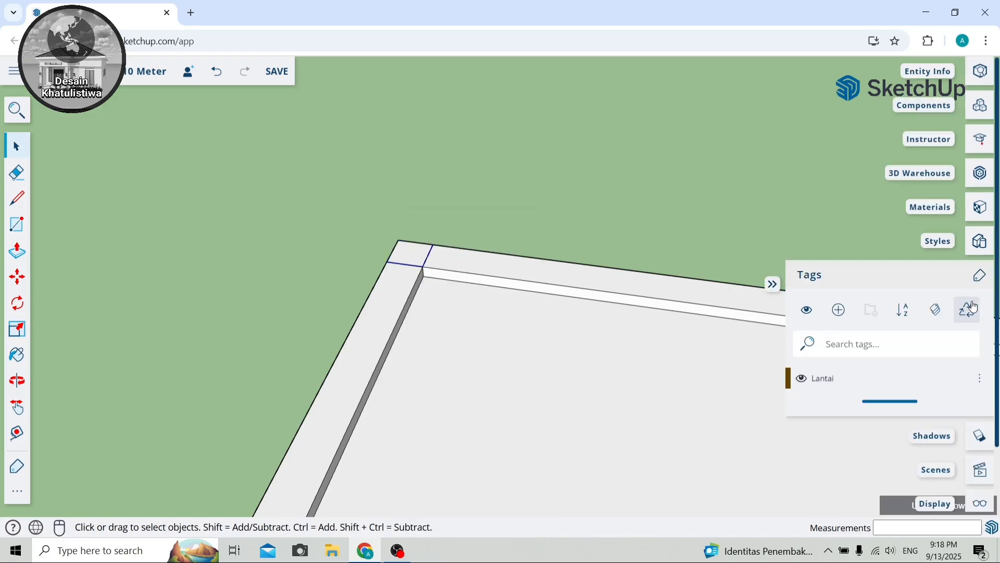
pyautogui.click(840, 311)
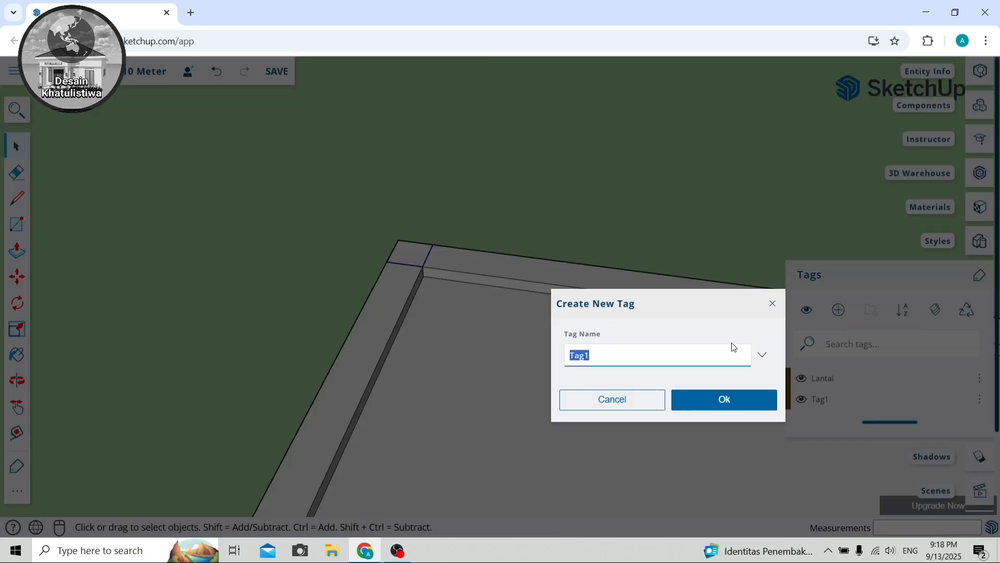
pyautogui.press('BackSpace')
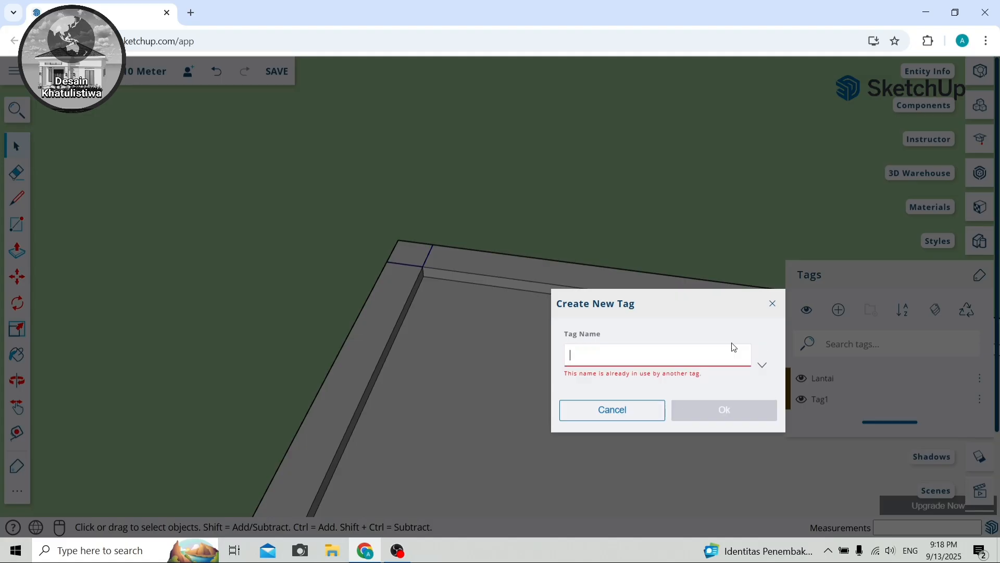
pyautogui.write('Dinding')
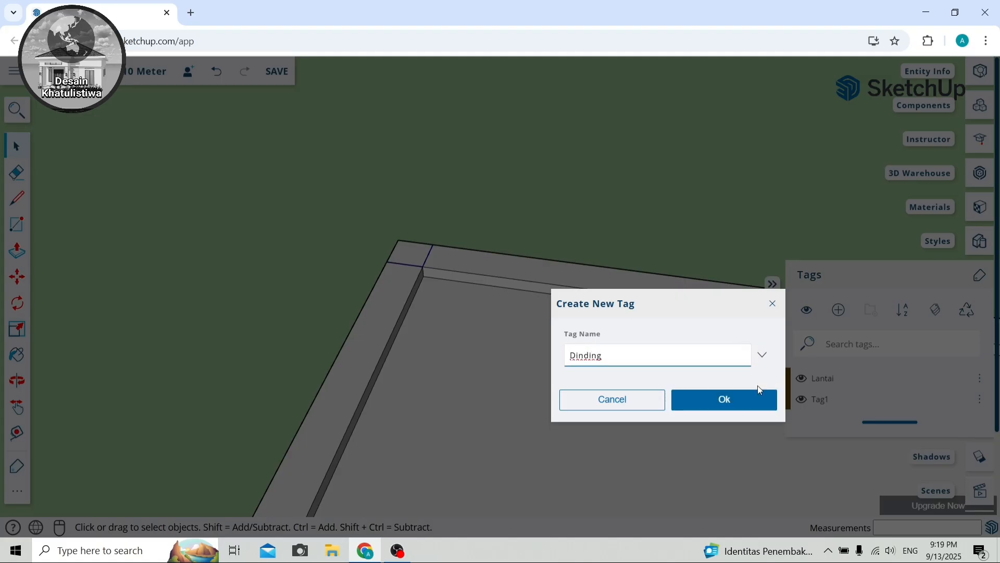
pyautogui.click(749, 402)
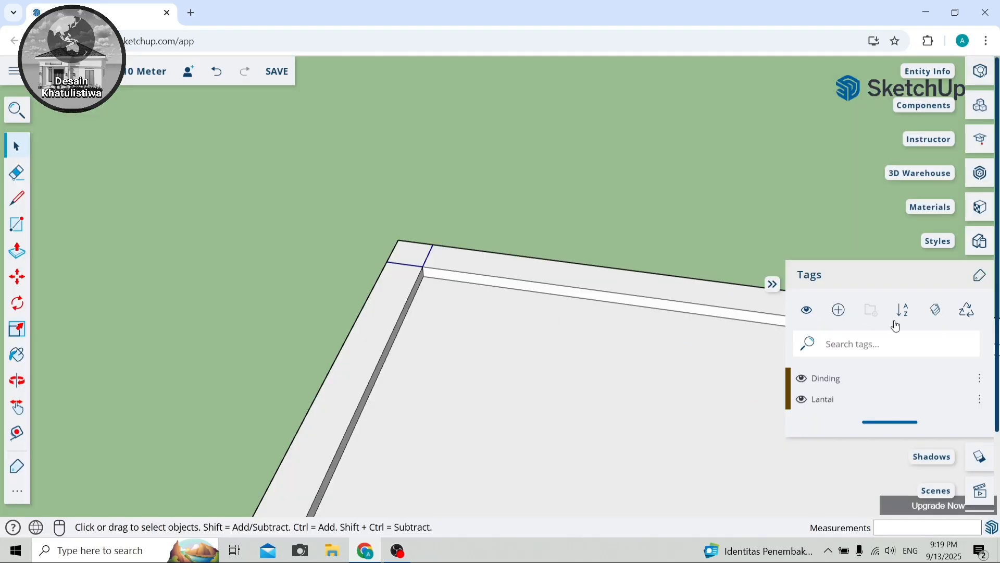
pyautogui.click(981, 383)
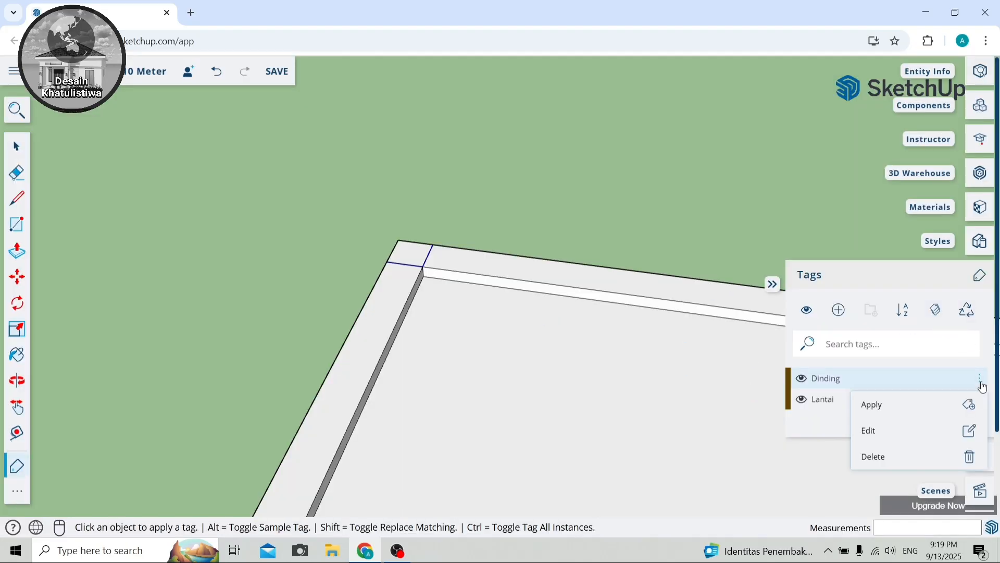
pyautogui.click(939, 407)
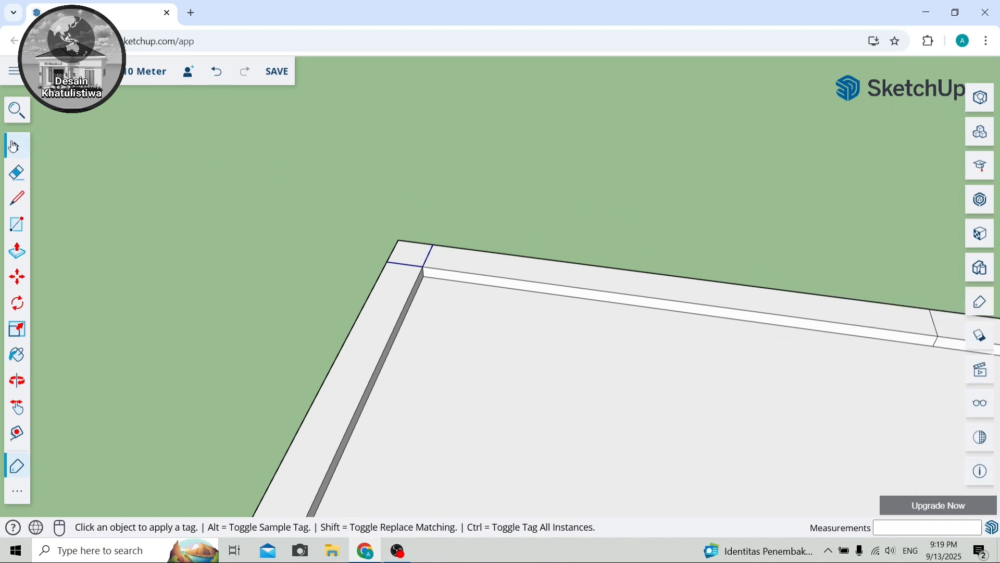
# Open the corner square's group for editing and extrude its face upward 300 cm into a column.
pyautogui.click(14, 146)
pyautogui.doubleClick(422, 258)
pyautogui.scroll(-3, 421, 258)
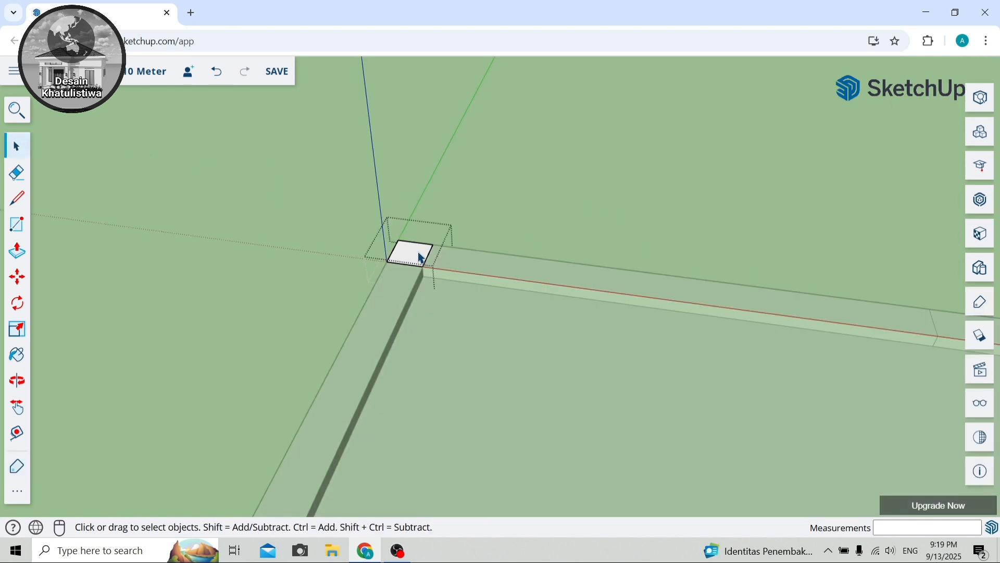
pyautogui.click(17, 380)
pyautogui.moveTo(217, 301); pyautogui.dragTo(280, 180)
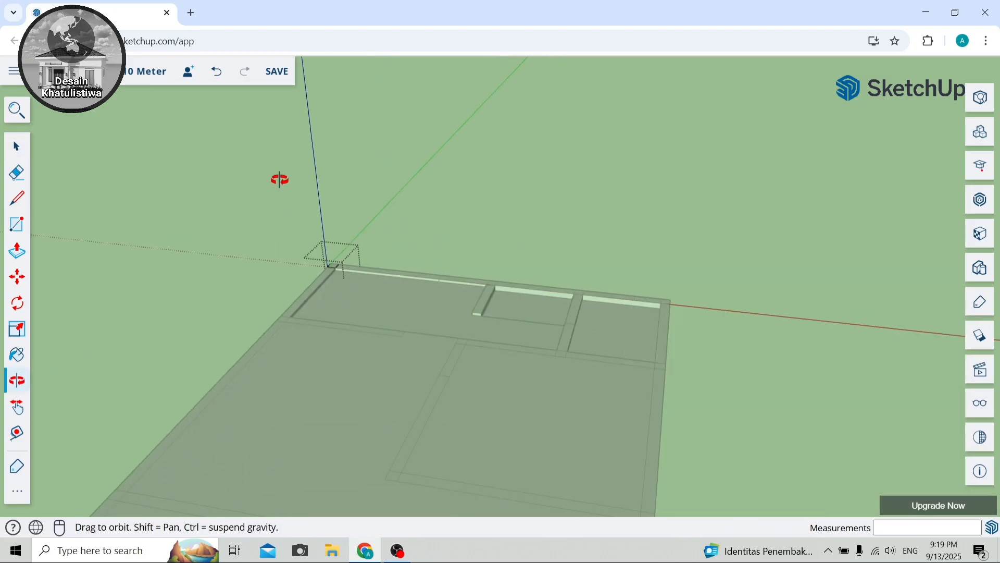
pyautogui.scroll(4, 280, 180)
pyautogui.scroll(5, 359, 294)
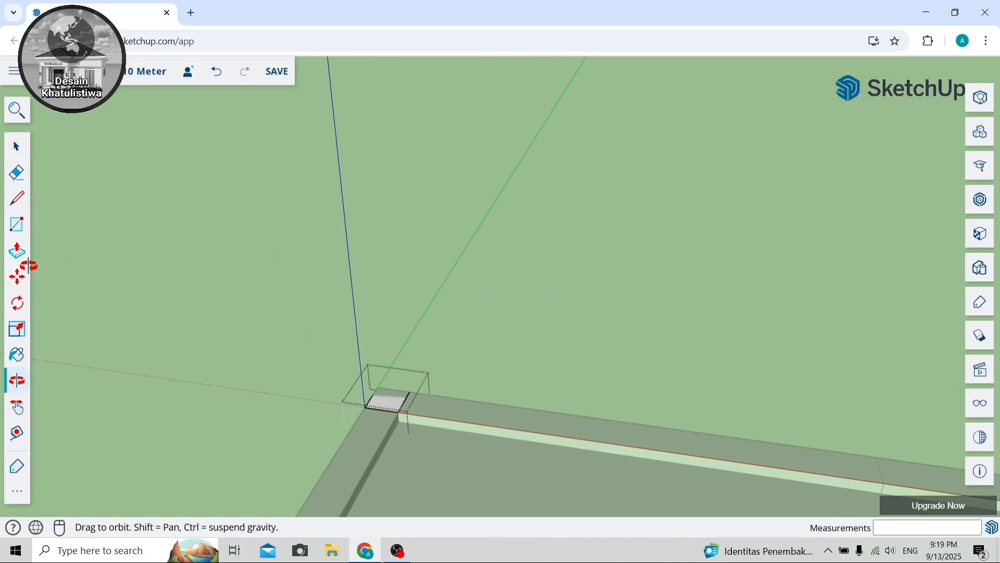
pyautogui.click(17, 251)
pyautogui.click(396, 399)
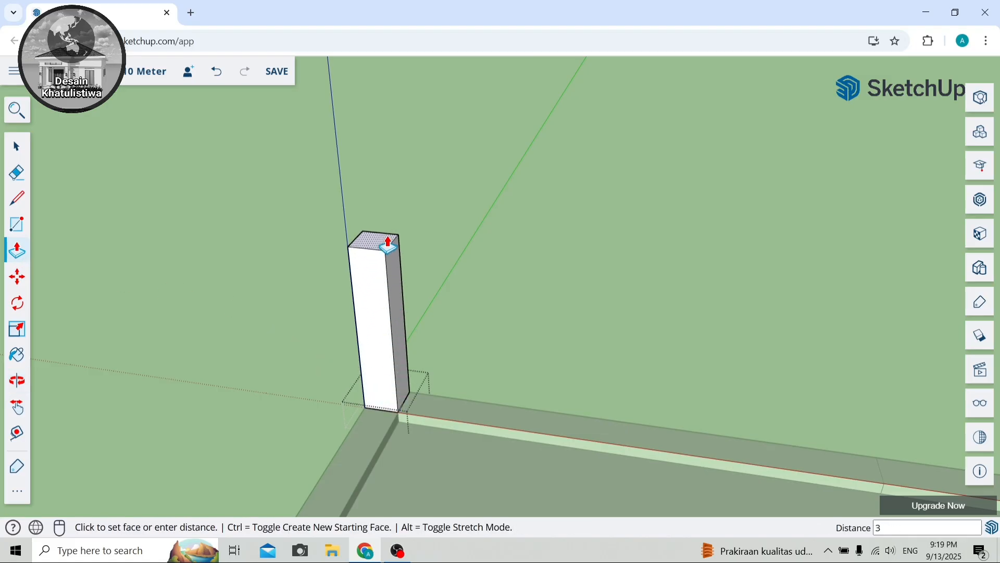
pyautogui.write('300')
pyautogui.press('Return')
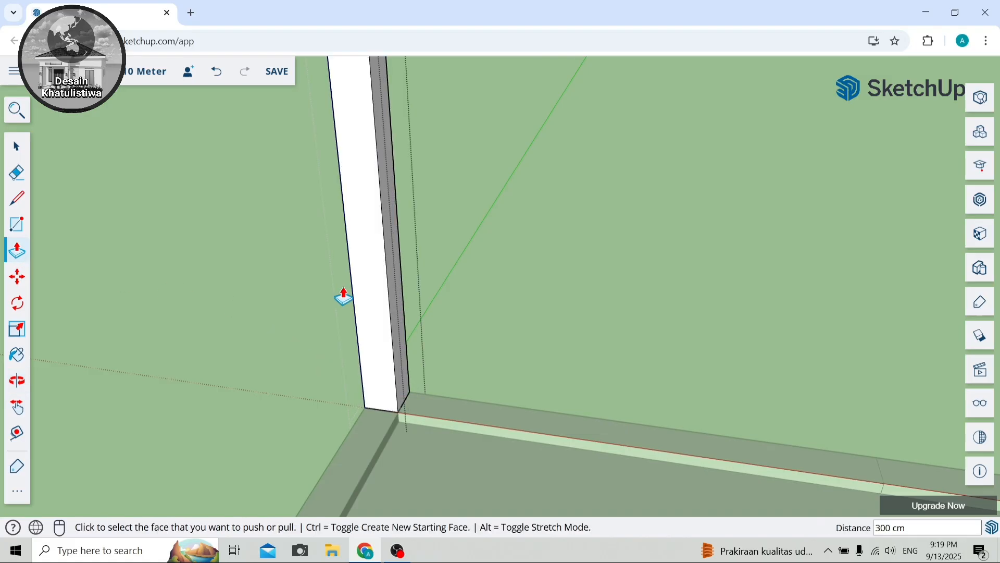
pyautogui.scroll(-5, 348, 297)
pyautogui.click(18, 384)
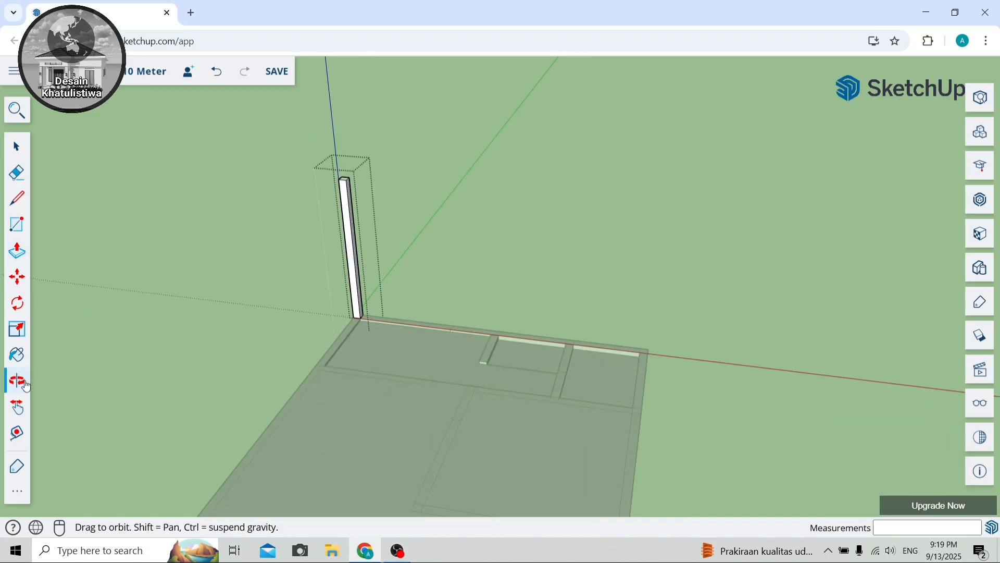
pyautogui.moveTo(313, 339); pyautogui.dragTo(232, 355)
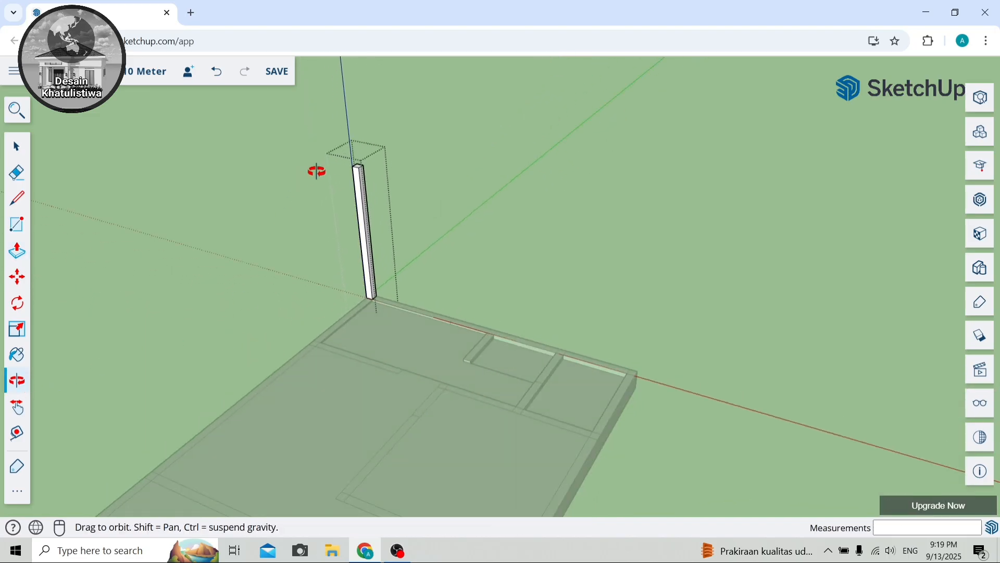
pyautogui.scroll(4, 332, 163)
pyautogui.scroll(1, 408, 247)
pyautogui.scroll(-2, 466, 384)
pyautogui.scroll(4, 482, 445)
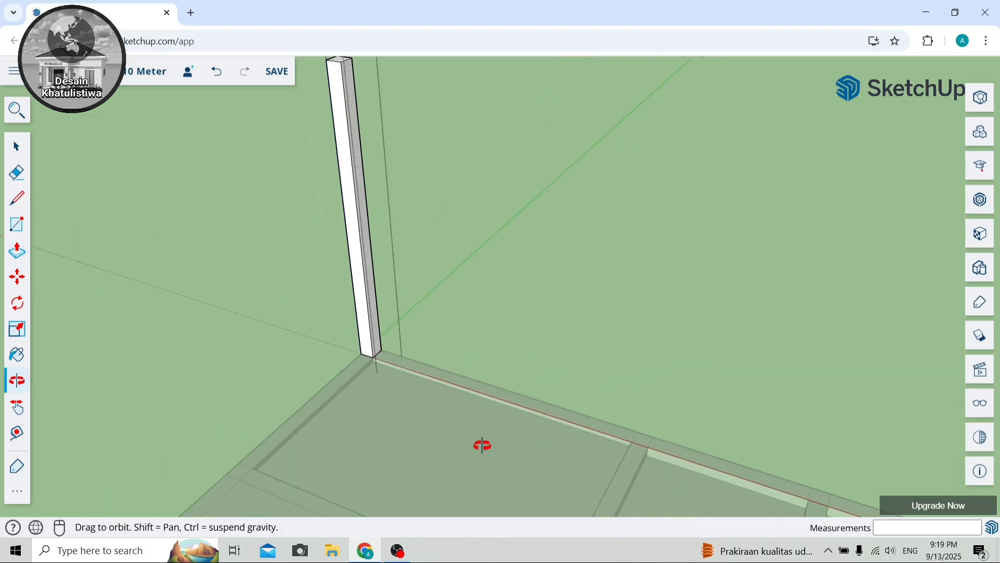
pyautogui.scroll(3, 525, 431)
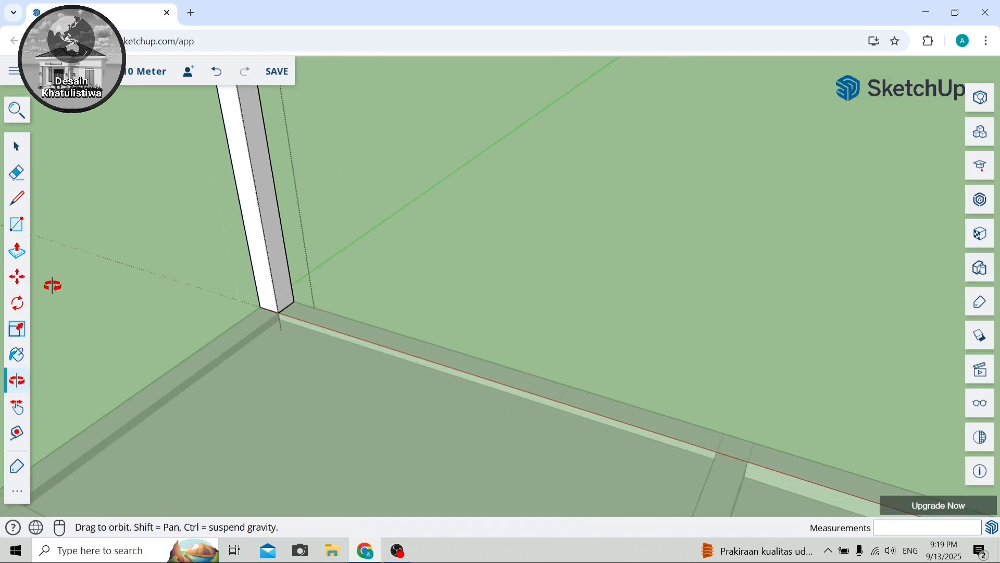
pyautogui.click(17, 251)
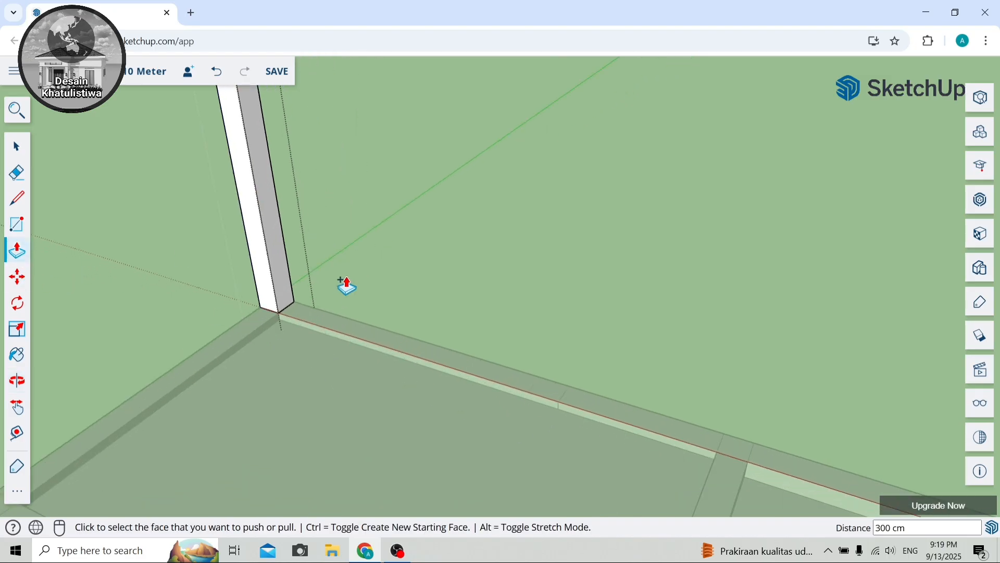
pyautogui.click(286, 298)
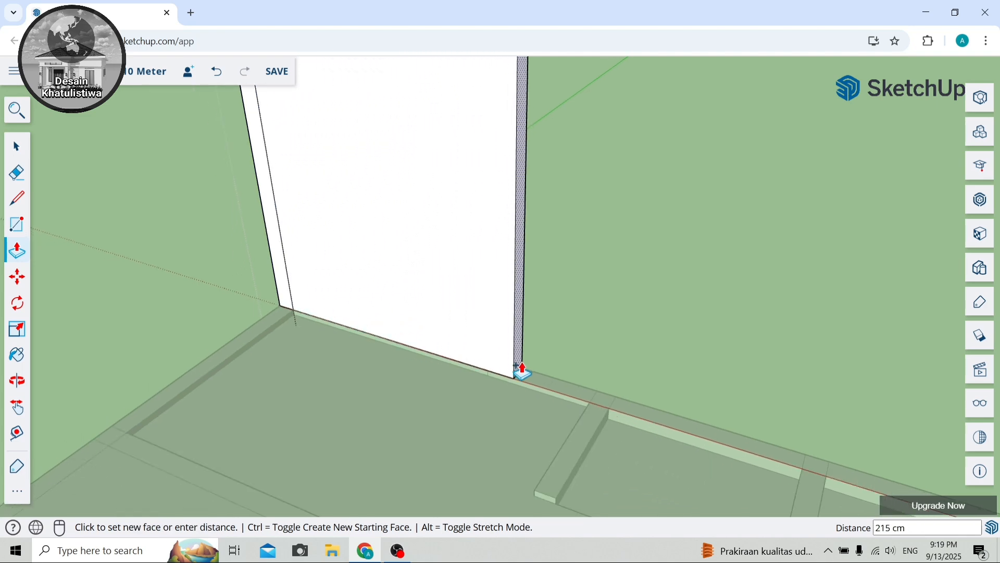
pyautogui.click(591, 402)
pyautogui.scroll(3, 605, 405)
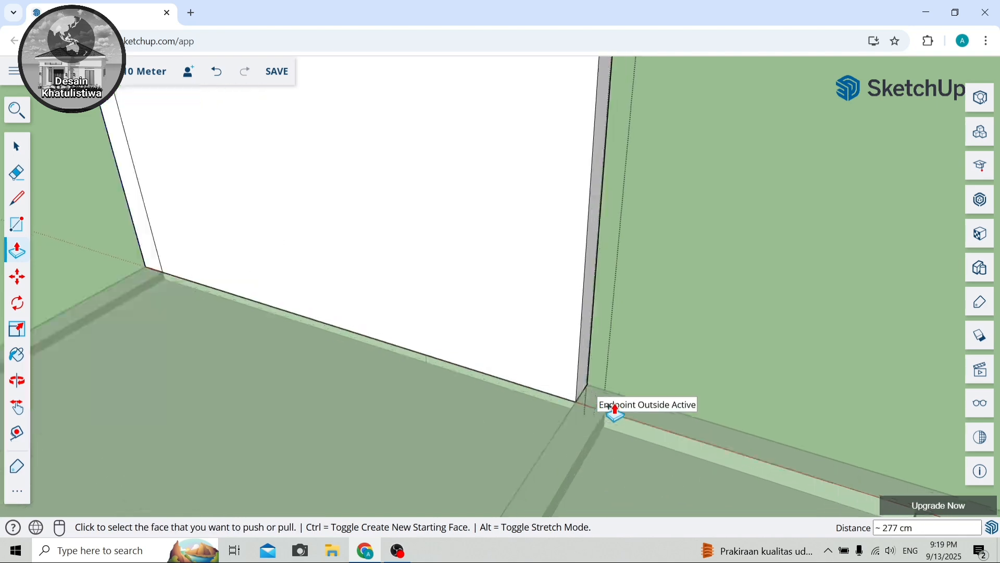
pyautogui.click(568, 386)
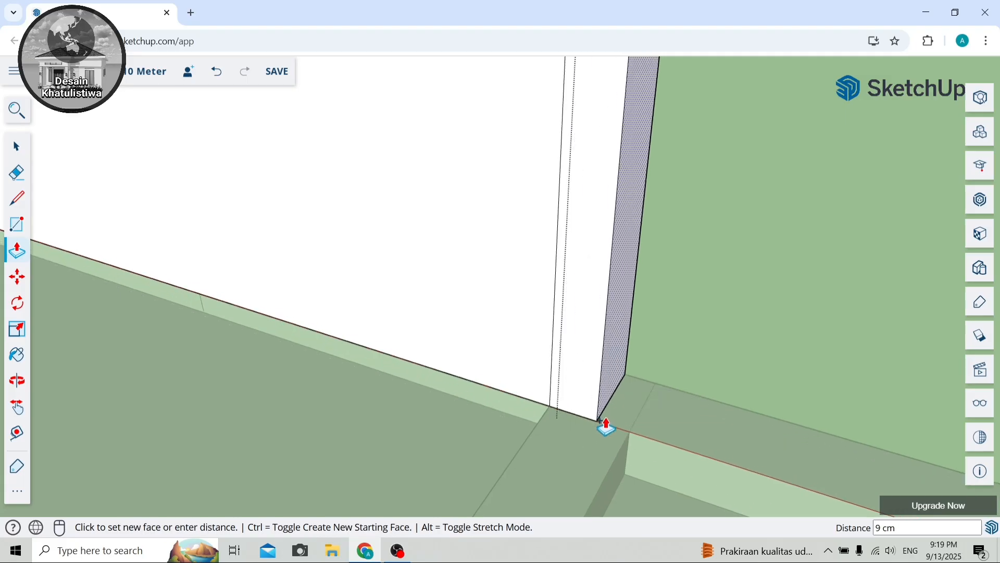
pyautogui.click(613, 461)
pyautogui.scroll(-4, 375, 379)
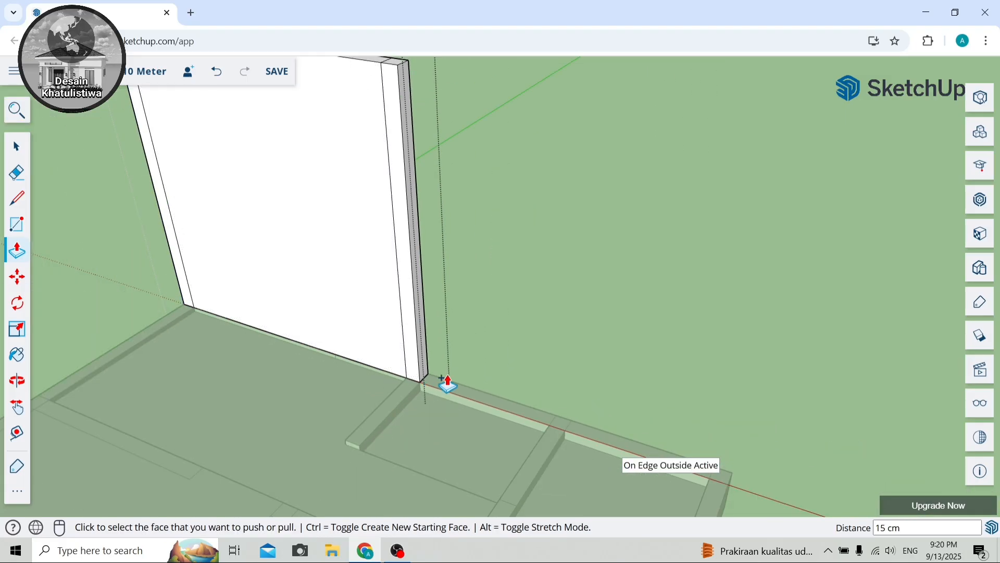
pyautogui.scroll(3, 424, 382)
pyautogui.click(411, 374)
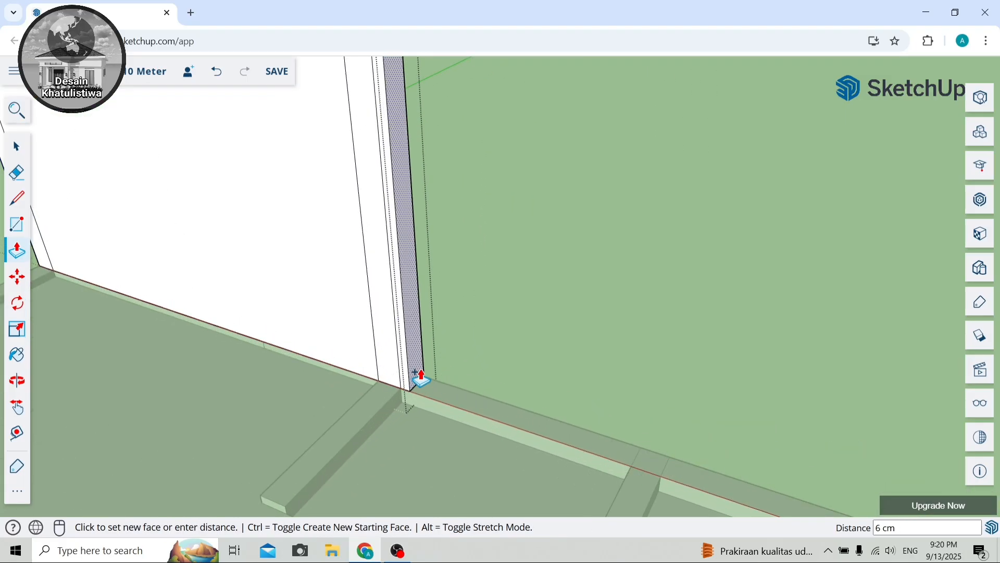
pyautogui.click(417, 382)
pyautogui.click(223, 78)
pyautogui.click(222, 79)
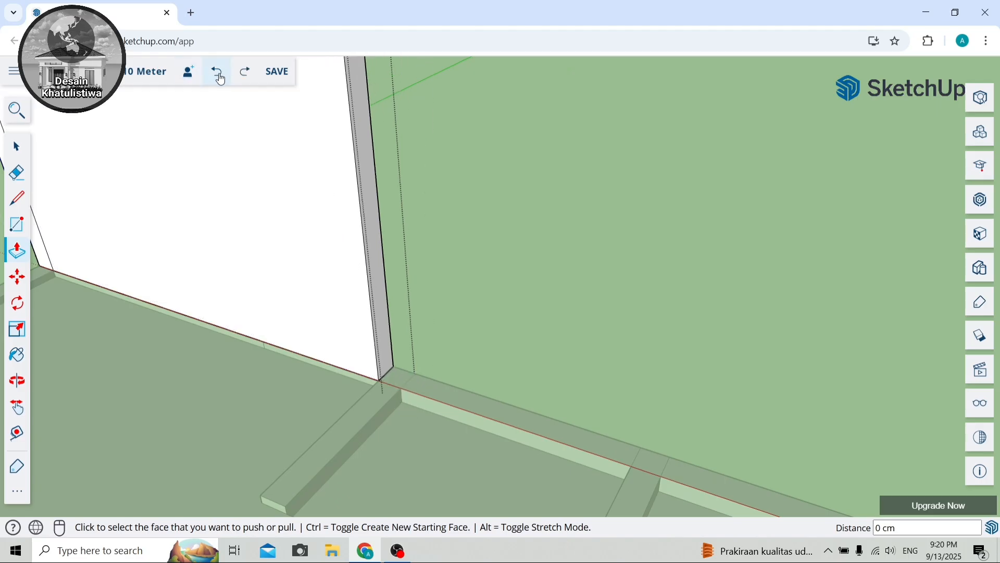
pyautogui.click(221, 79)
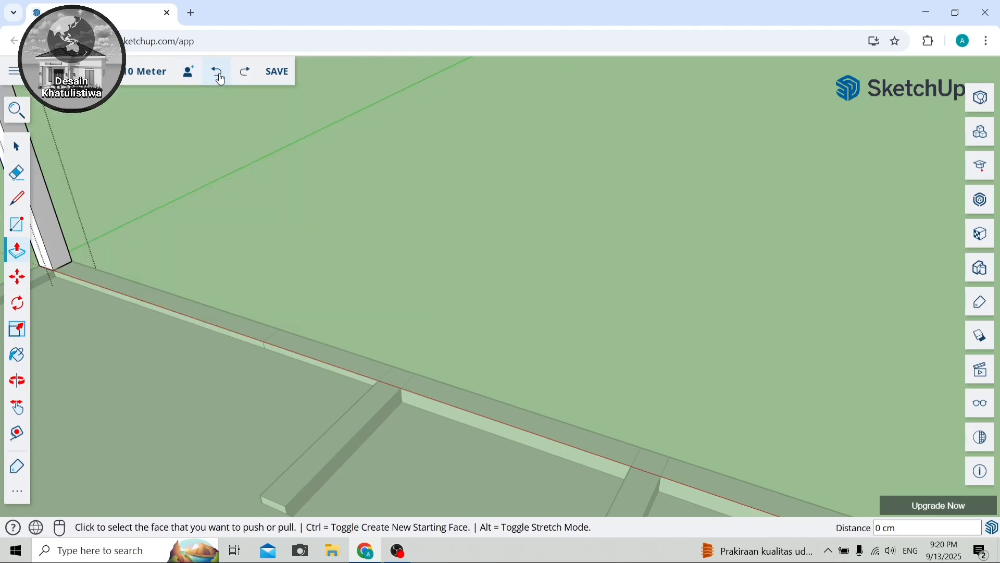
# Push/Pull the column's side face along the rear edge in two segments, about 193 cm to the marked edge point and 85 cm to the first partition.
pyautogui.click(57, 266)
pyautogui.click(259, 346)
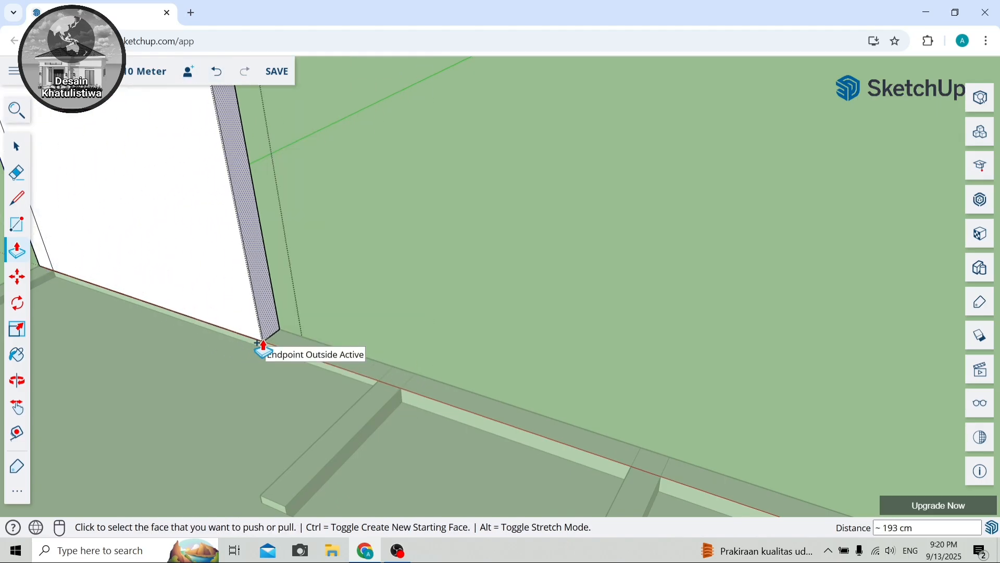
pyautogui.scroll(3, 281, 339)
pyautogui.click(272, 330)
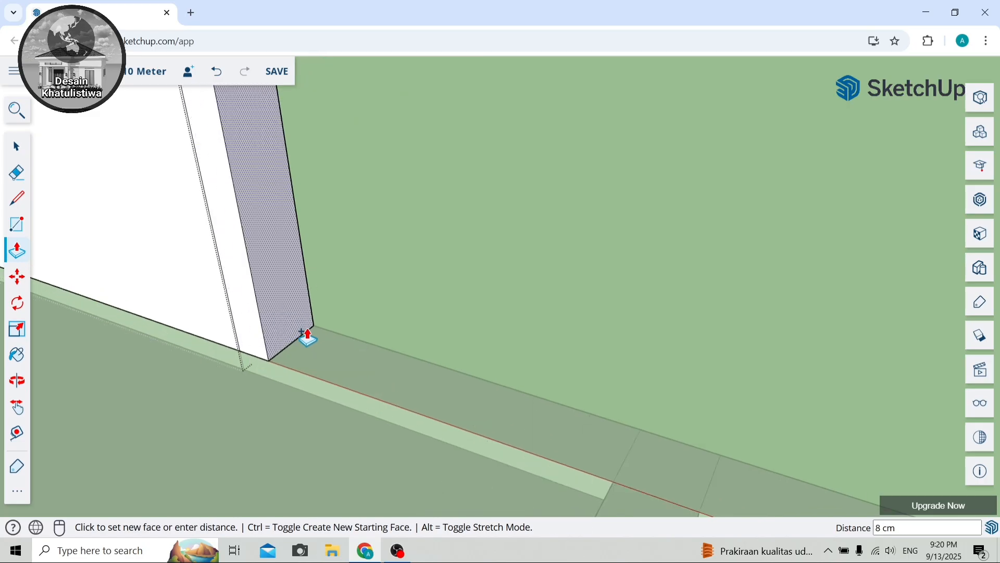
pyautogui.click(610, 485)
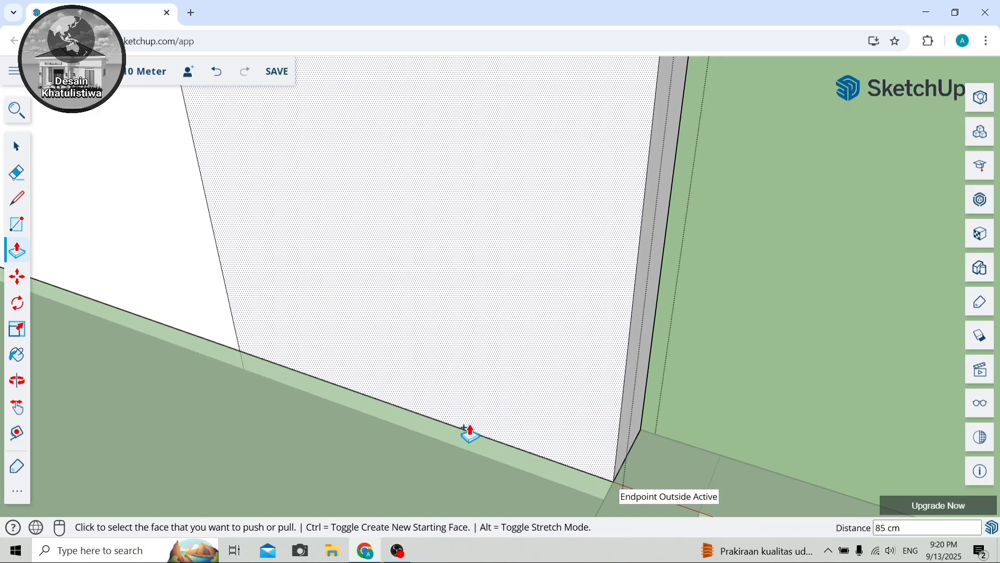
# Extend the rear wall by a new 15 cm segment across the thickness of the first partition.
pyautogui.scroll(-3, 449, 384)
pyautogui.scroll(2, 531, 433)
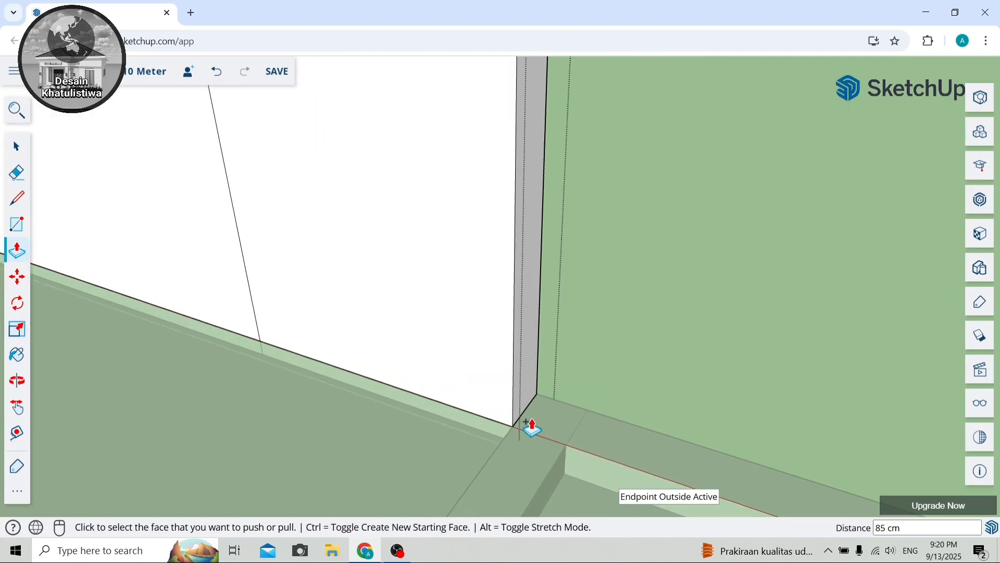
pyautogui.click(524, 412)
pyautogui.click(538, 462)
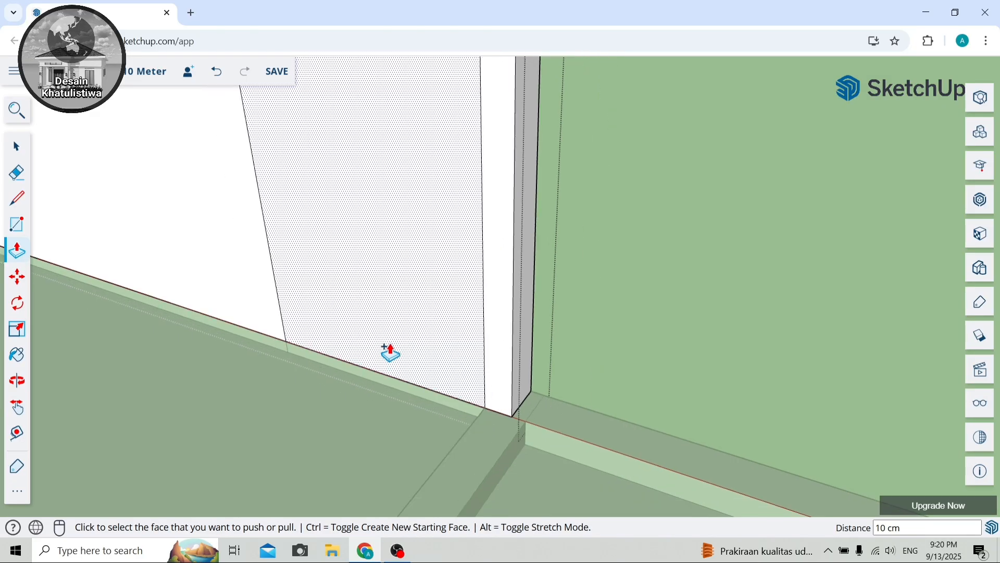
pyautogui.click(219, 75)
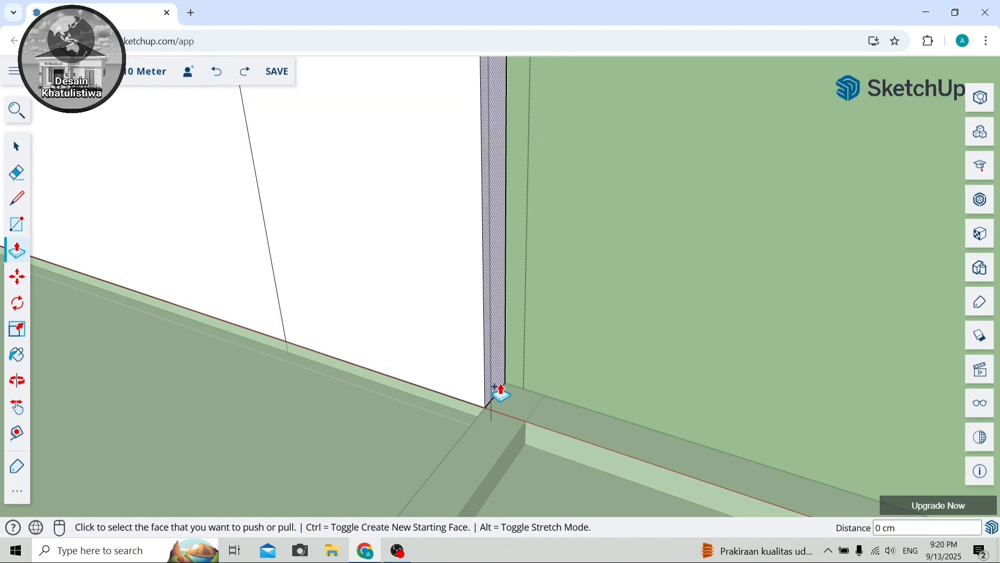
pyautogui.click(510, 415)
pyautogui.click(514, 449)
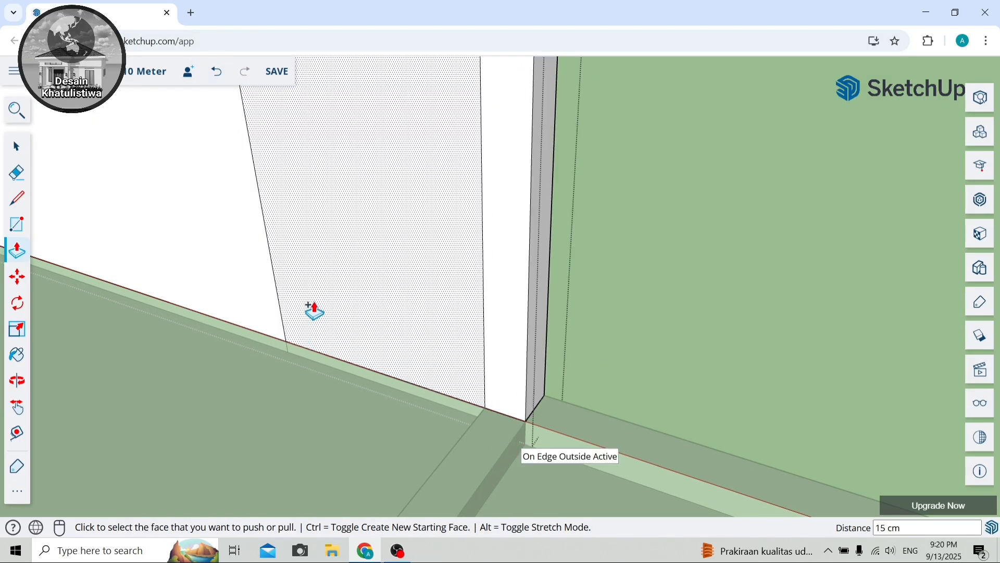
# Extend the rear wall by a new 135 cm segment up to the second partition.
pyautogui.scroll(-3, 313, 309)
pyautogui.scroll(2, 378, 338)
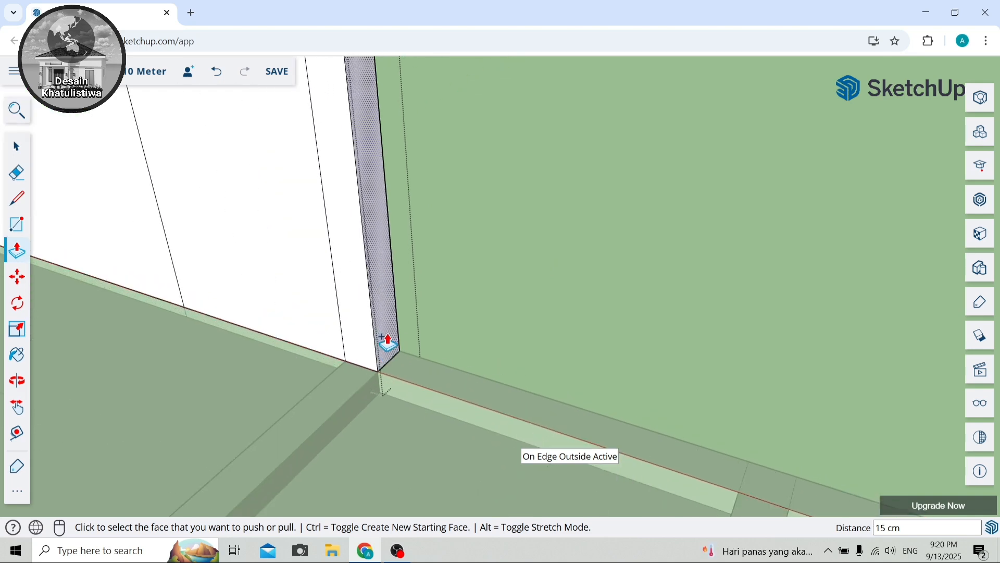
pyautogui.click(388, 341)
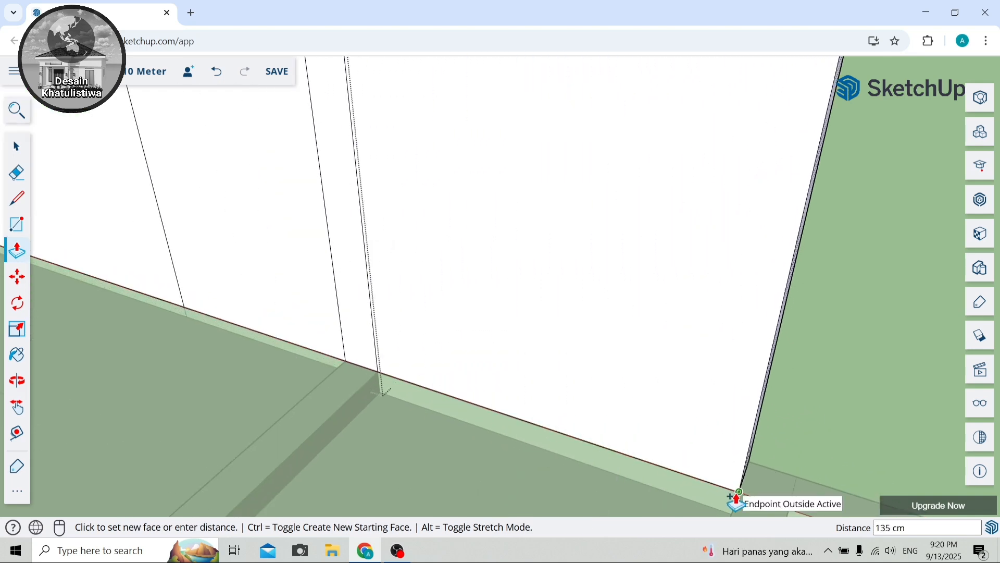
pyautogui.click(737, 498)
pyautogui.scroll(-5, 342, 327)
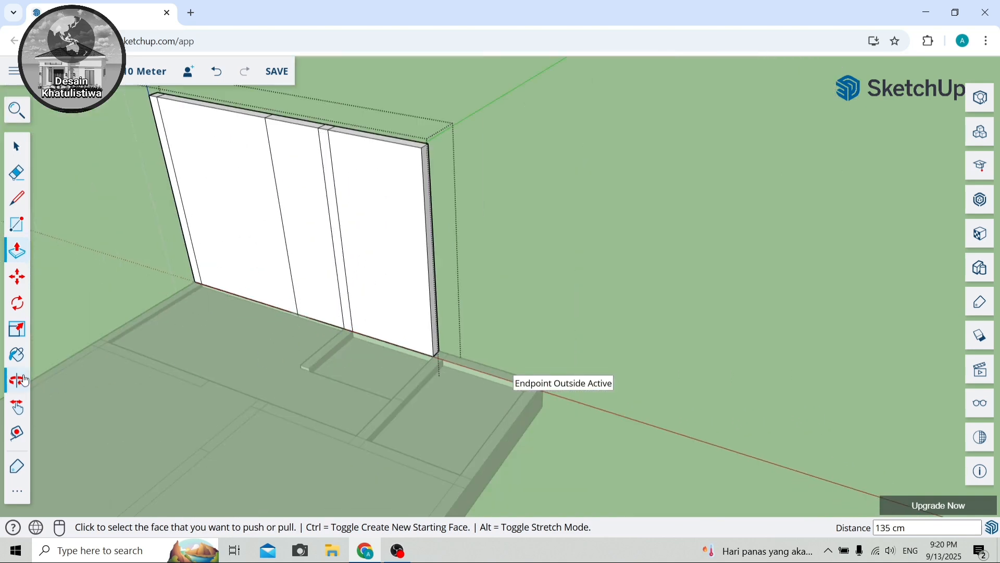
pyautogui.click(23, 380)
pyautogui.moveTo(65, 311); pyautogui.dragTo(165, 270)
pyautogui.scroll(2, 120, 149)
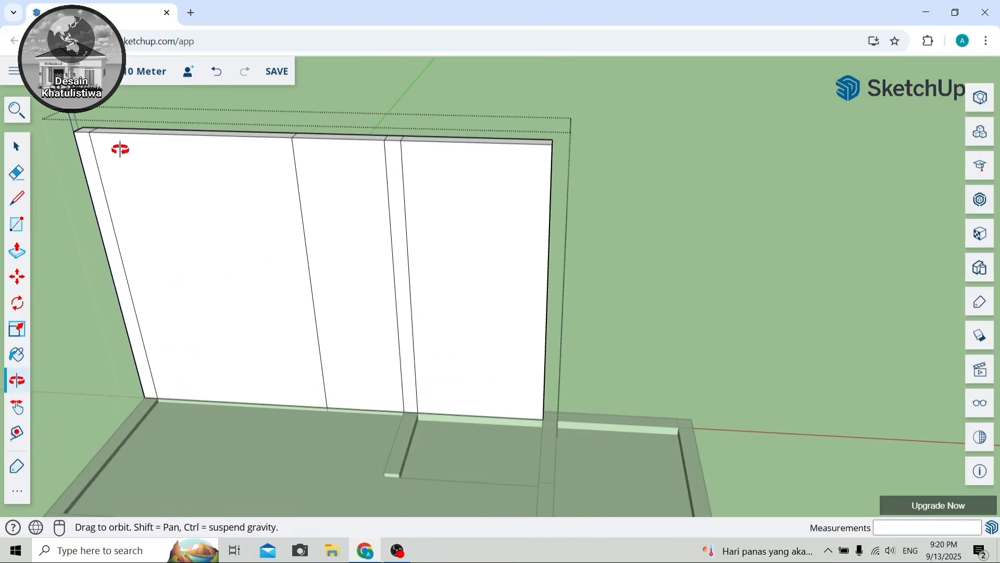
# Draw an 85 by 205 cm rectangle at the rear wall's base beside the first partition and push it through 15 cm as a doorway.
pyautogui.scroll(1, 198, 136)
pyautogui.click(17, 224)
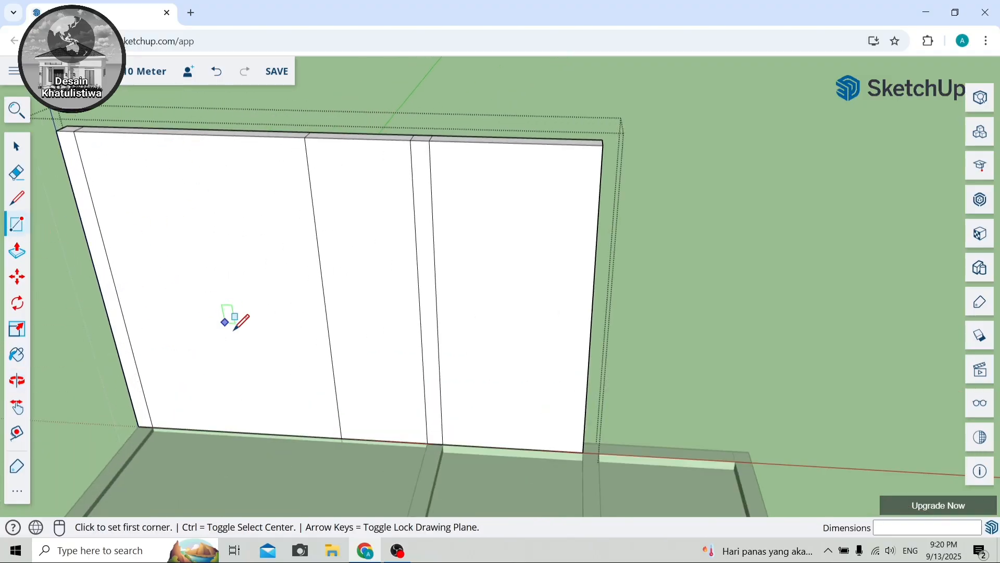
pyautogui.click(342, 438)
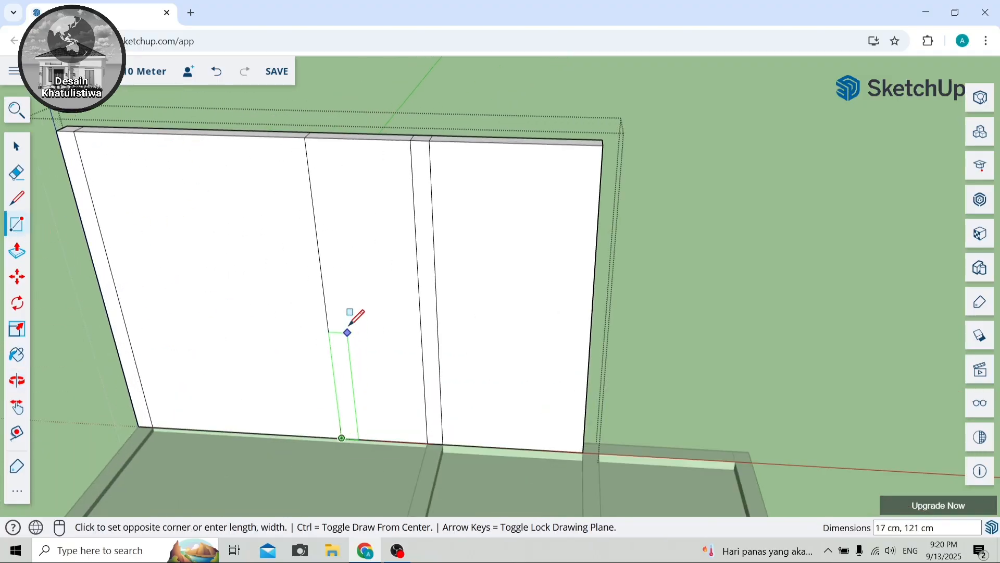
pyautogui.click(417, 251)
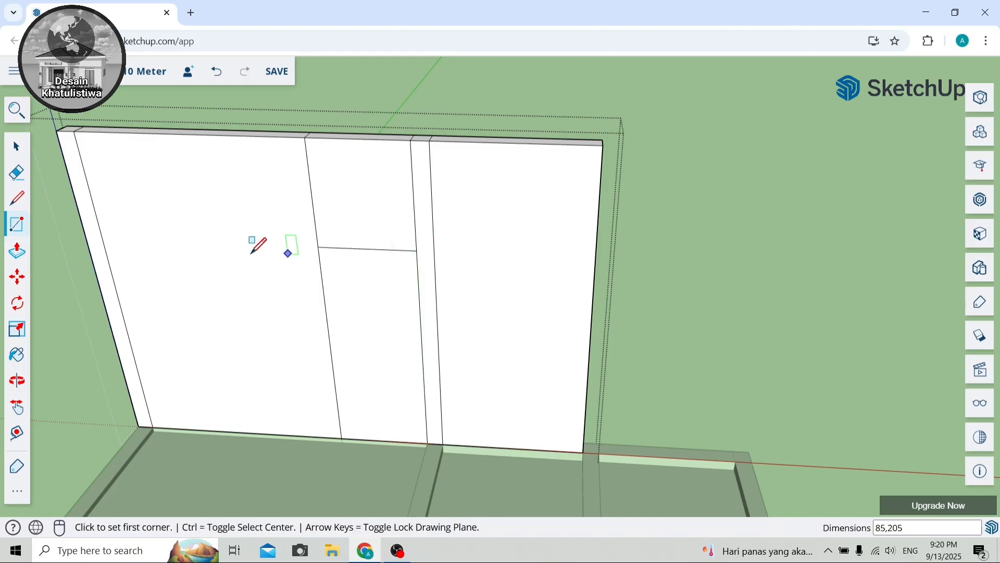
pyautogui.click(17, 251)
pyautogui.click(385, 358)
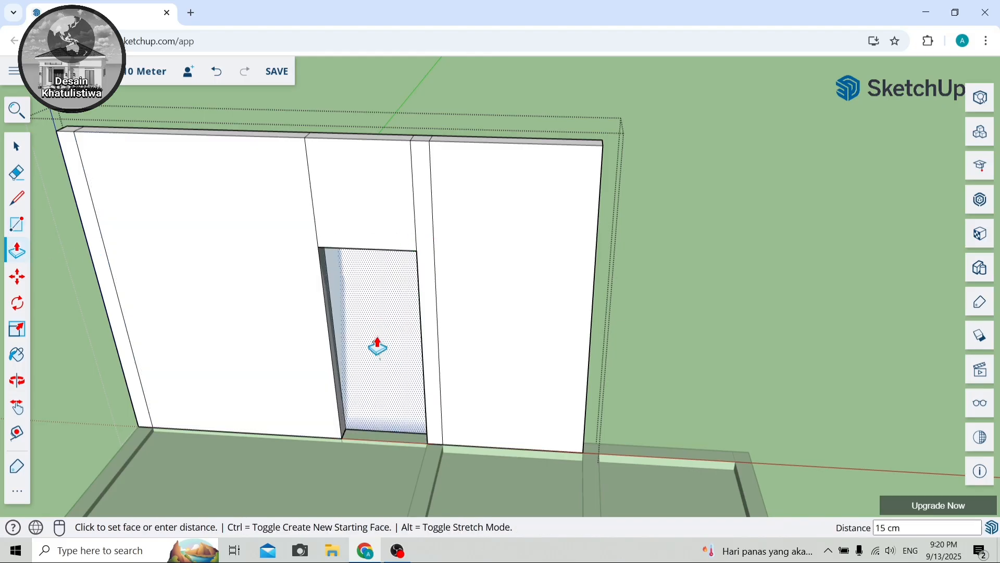
pyautogui.click(381, 308)
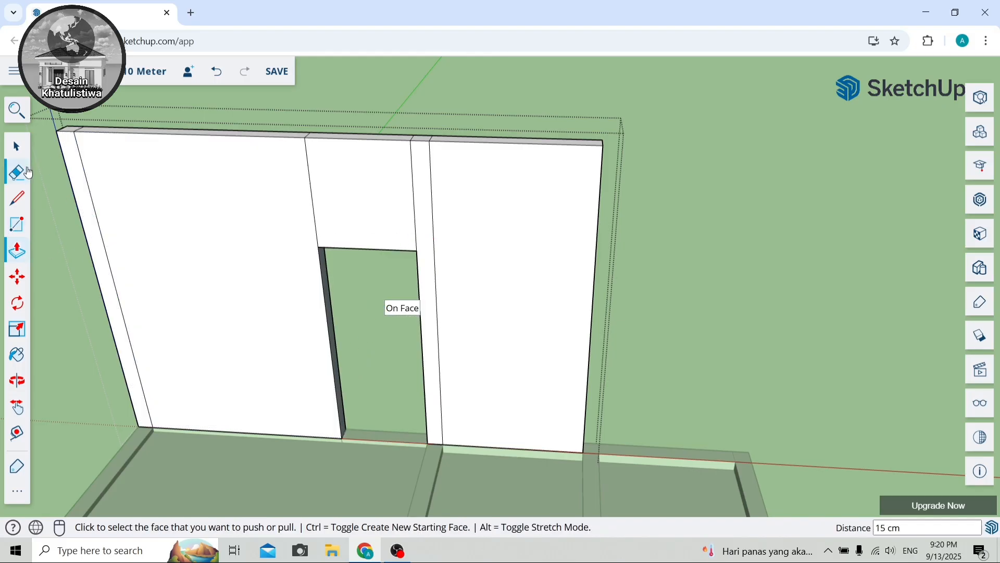
# Open the slab group for editing and push back the raised edge strip's face by 15 cm across the rear doorway.
pyautogui.click(16, 146)
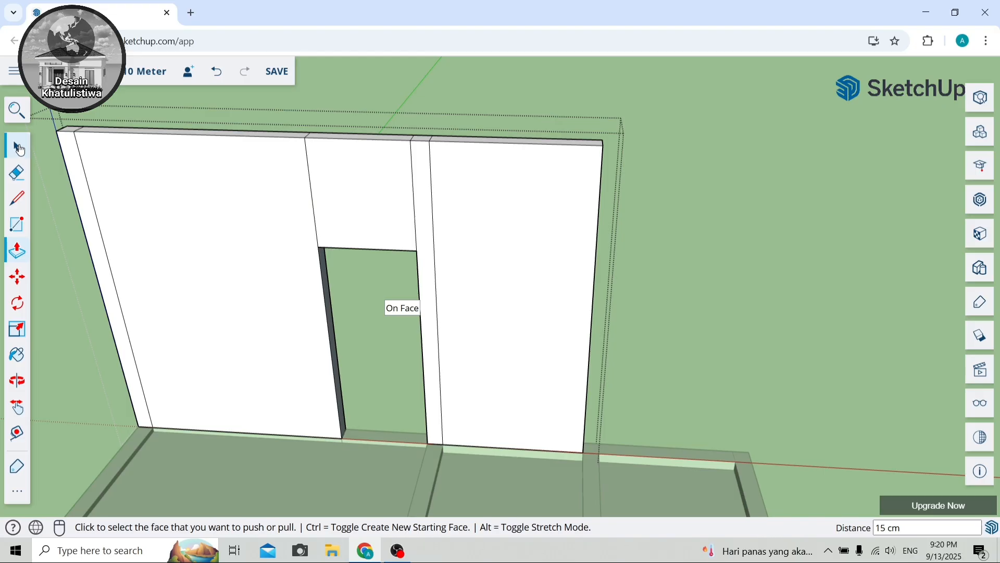
pyautogui.click(349, 464)
pyautogui.click(16, 251)
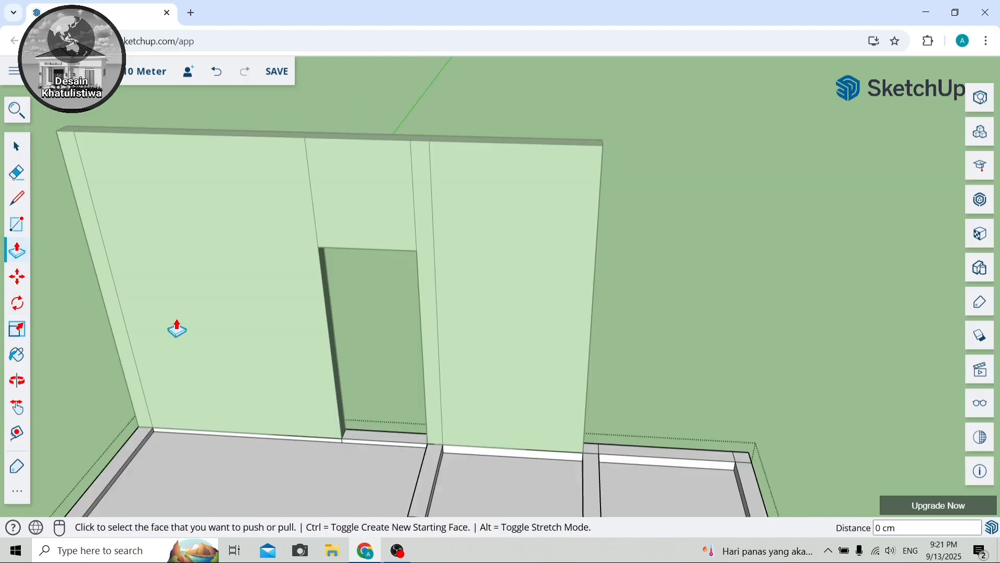
pyautogui.scroll(3, 357, 453)
pyautogui.click(357, 444)
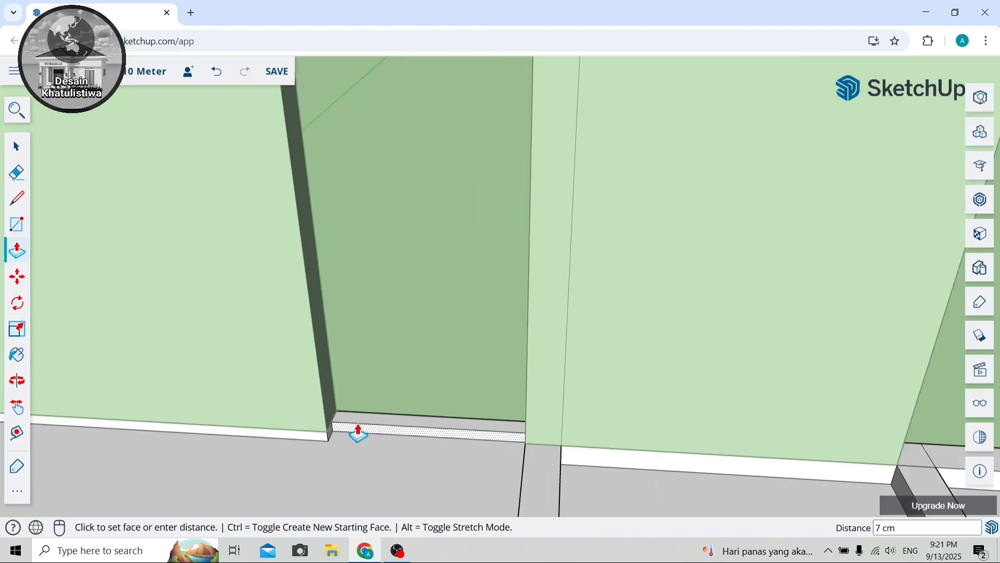
pyautogui.click(369, 401)
pyautogui.scroll(-5, 369, 401)
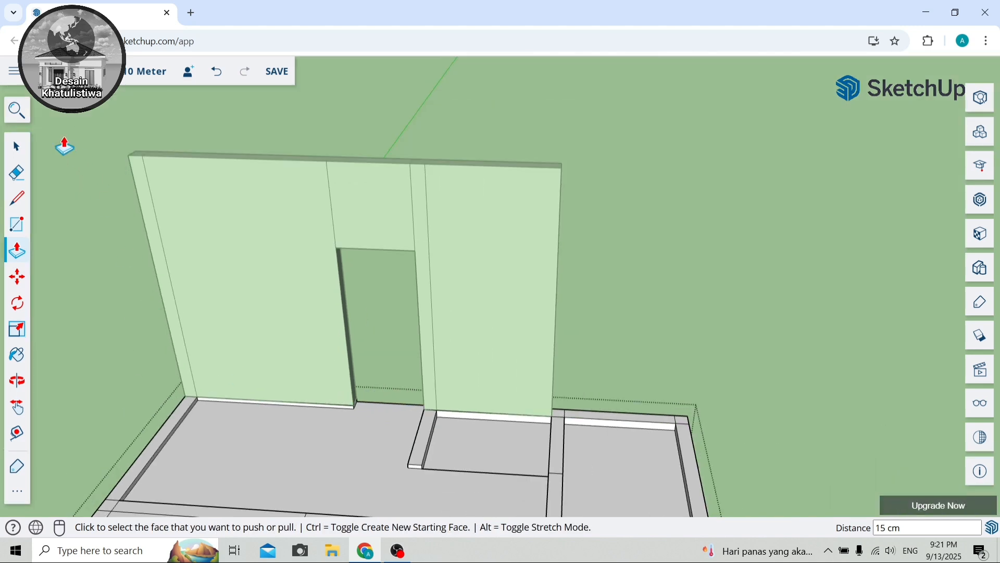
# Reopen the wall group for editing and extend the rear wall by a new 15 cm segment across the second partition's thickness.
pyautogui.click(16, 146)
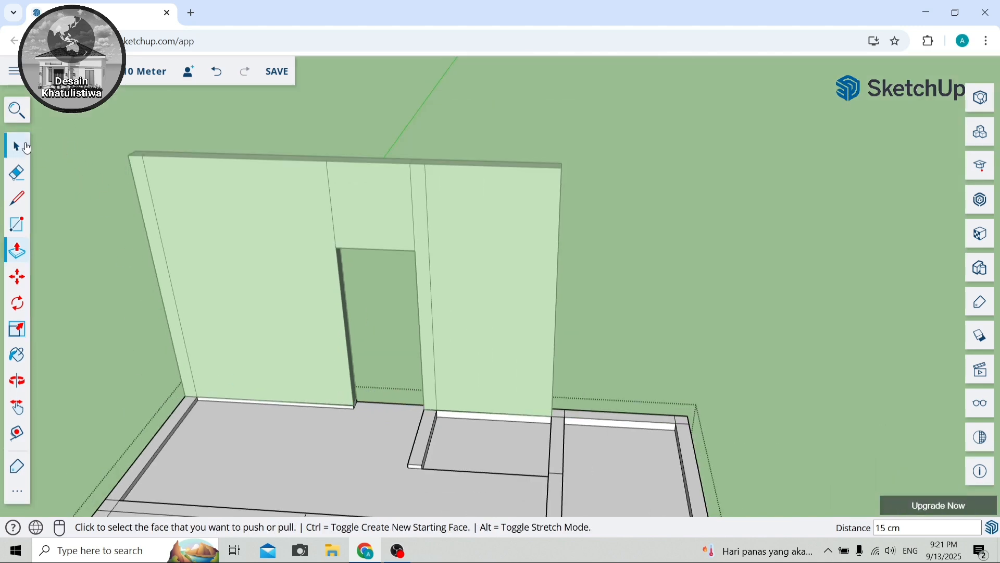
pyautogui.doubleClick(256, 266)
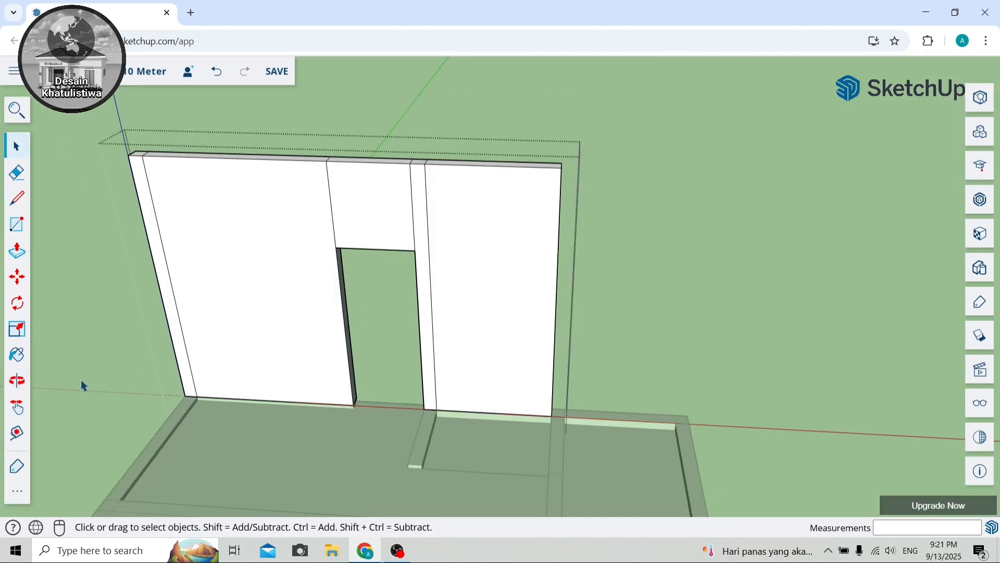
pyautogui.click(17, 381)
pyautogui.moveTo(286, 386); pyautogui.dragTo(383, 422)
pyautogui.scroll(3, 383, 422)
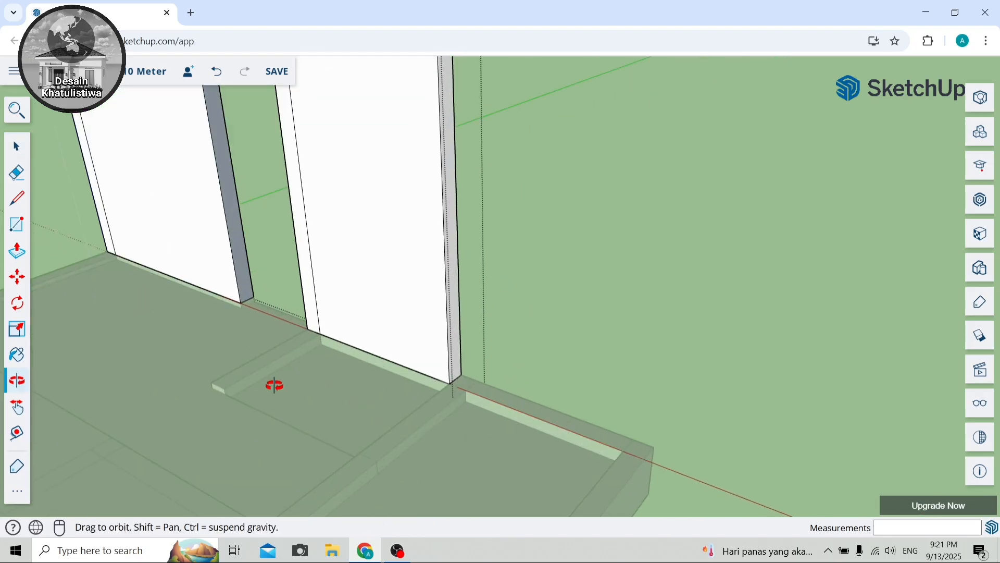
pyautogui.click(17, 251)
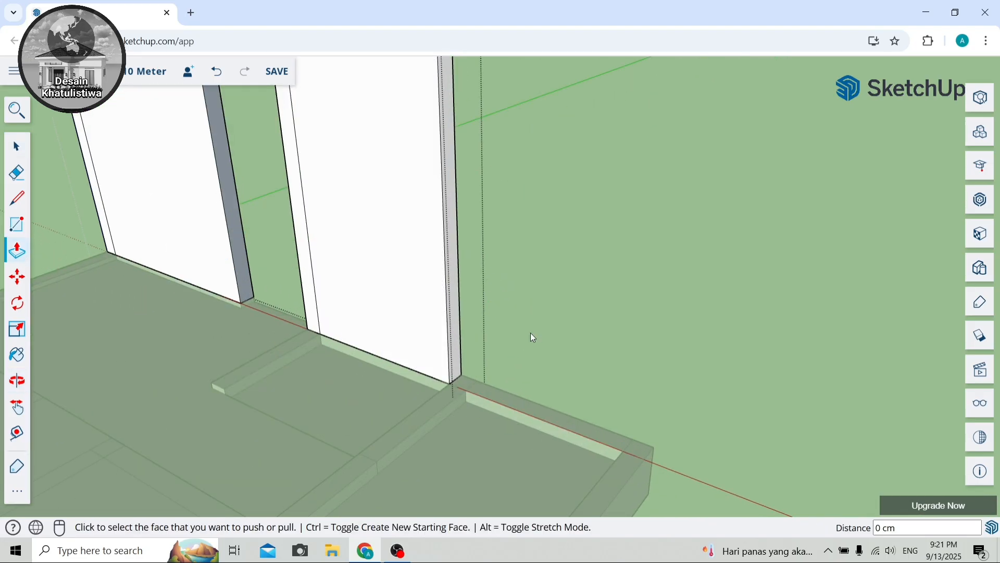
pyautogui.scroll(5, 462, 373)
pyautogui.click(441, 397)
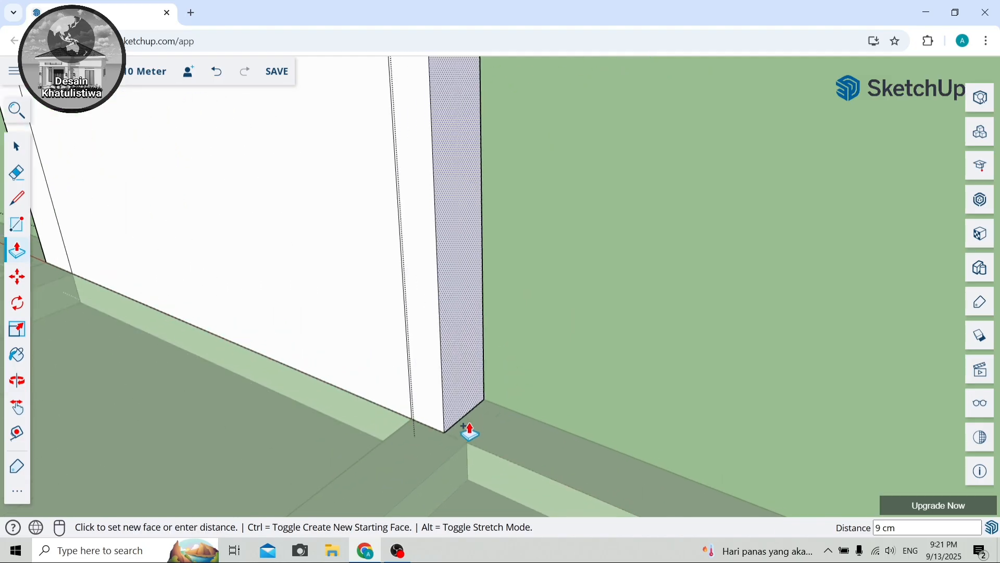
pyautogui.click(469, 432)
pyautogui.scroll(-3, 417, 346)
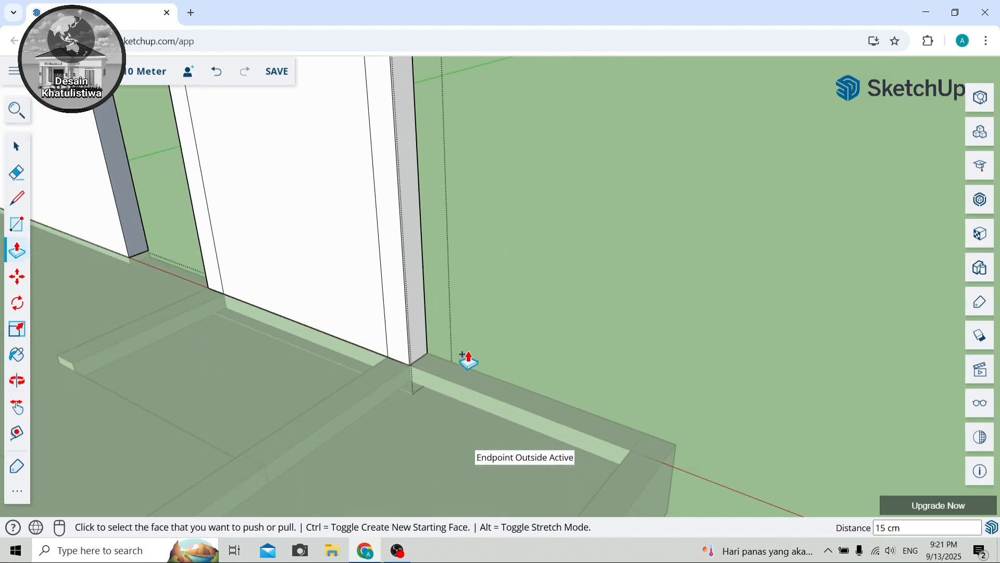
# Extend the rear wall by a new segment of about 128 cm to the side wall, plus a 15 cm segment to the outer corner.
pyautogui.click(414, 351)
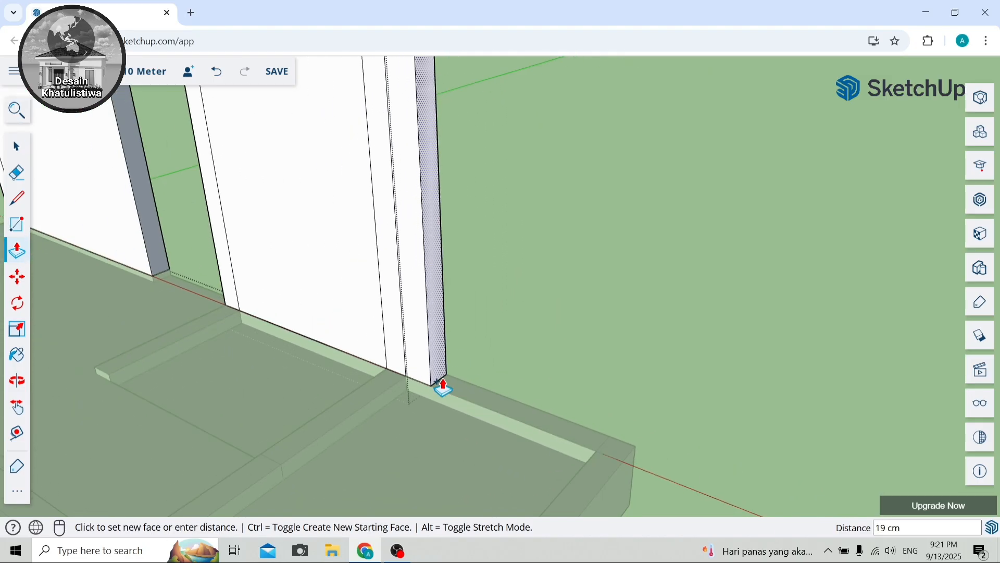
pyautogui.scroll(-3, 442, 383)
pyautogui.click(540, 407)
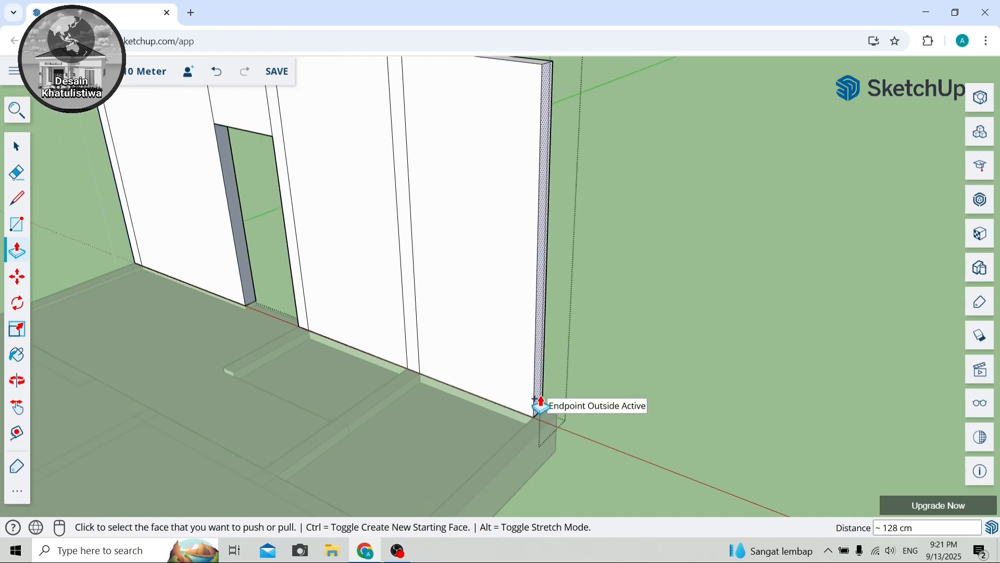
pyautogui.scroll(2, 541, 406)
pyautogui.click(536, 424)
pyautogui.click(566, 422)
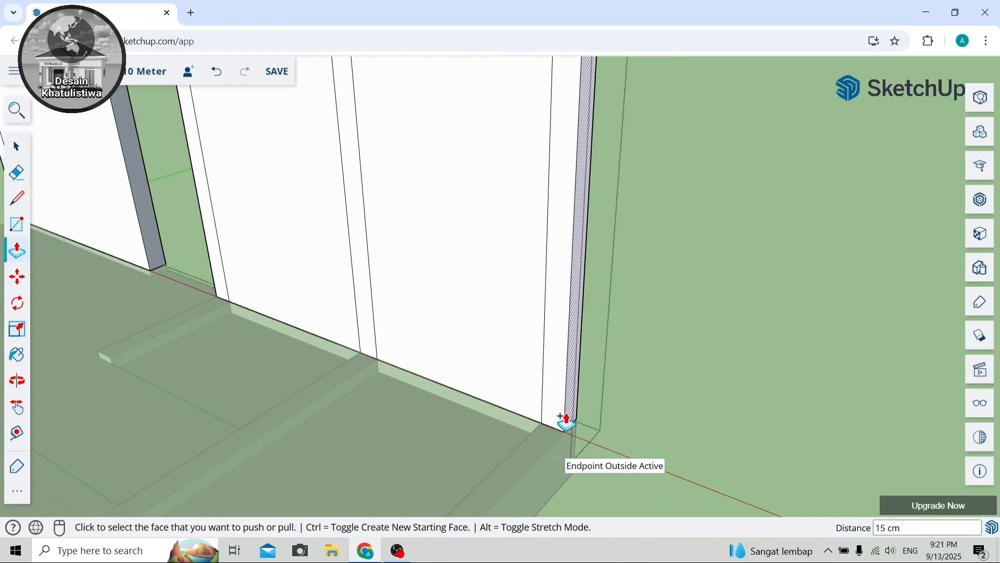
pyautogui.scroll(-5, 567, 422)
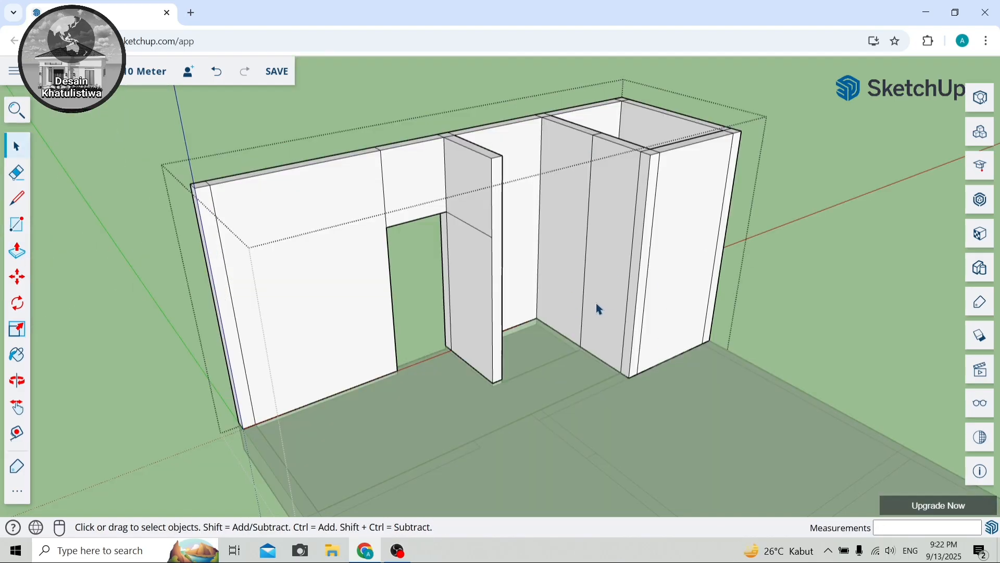
# Draw a 175 by 80 cm door rectangle at the base of the second partition, next to its front end.
pyautogui.scroll(1, 598, 326)
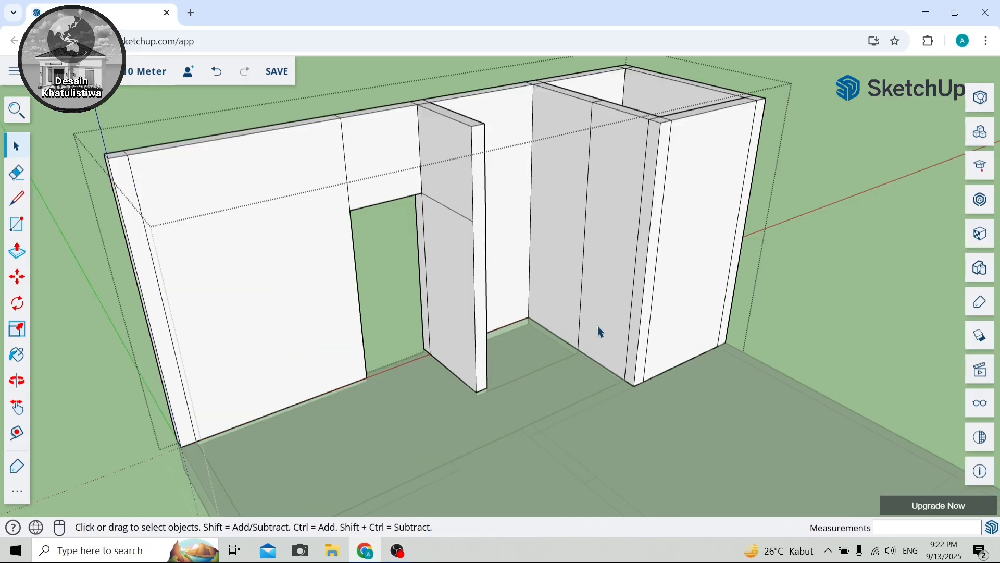
pyautogui.click(16, 381)
pyautogui.moveTo(105, 361); pyautogui.dragTo(138, 352)
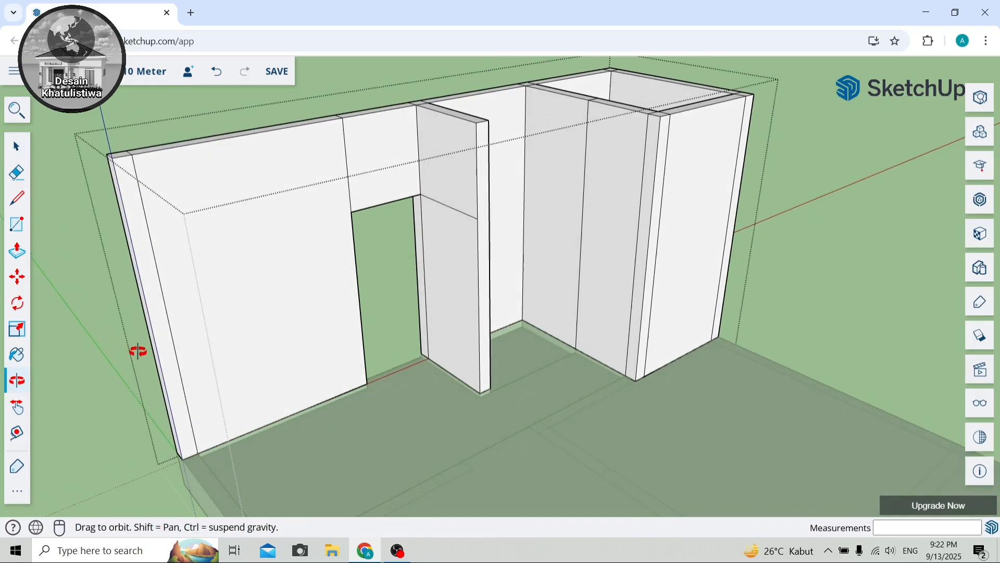
pyautogui.click(17, 224)
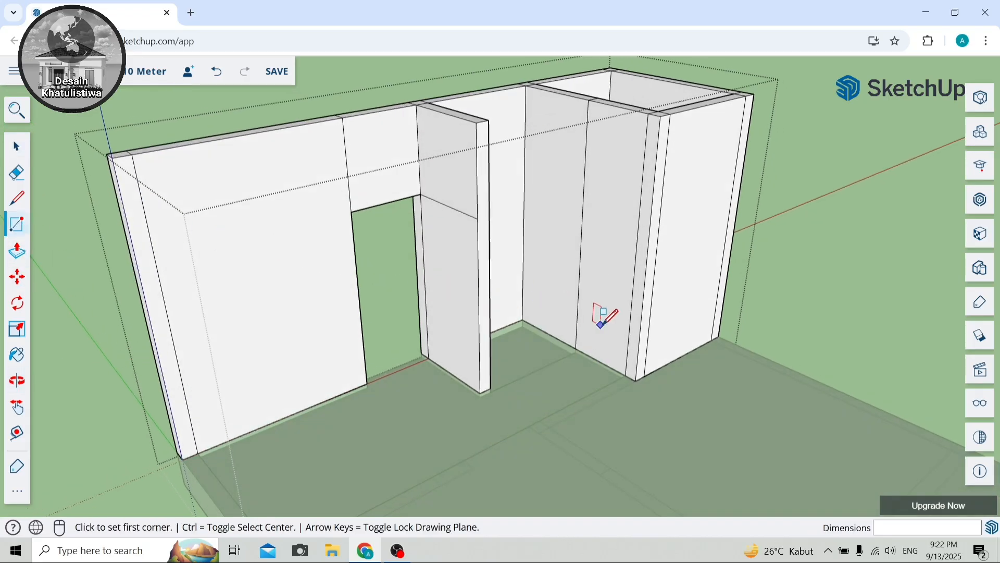
pyautogui.scroll(3, 593, 333)
pyautogui.scroll(1, 591, 341)
pyautogui.click(564, 353)
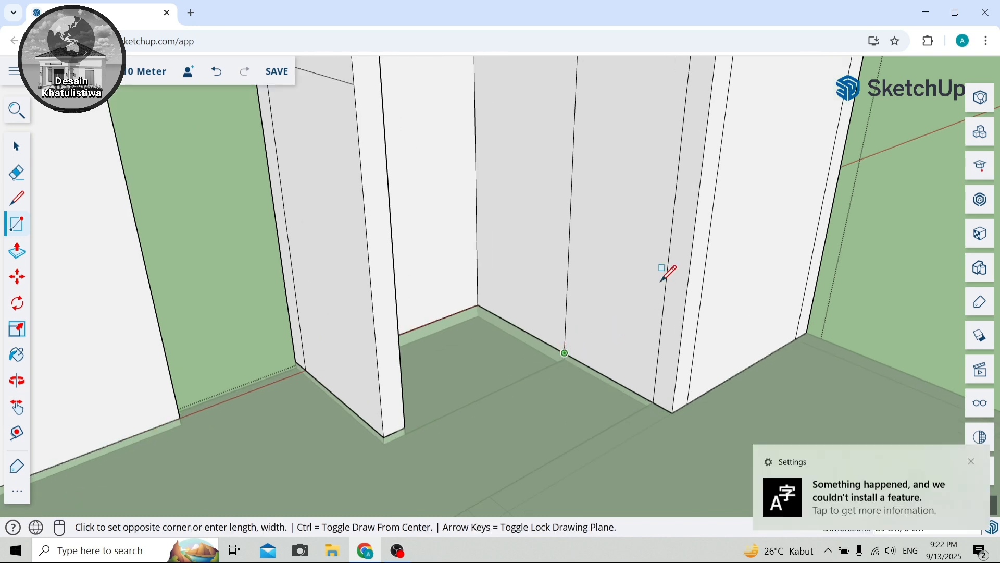
pyautogui.scroll(-1, 680, 134)
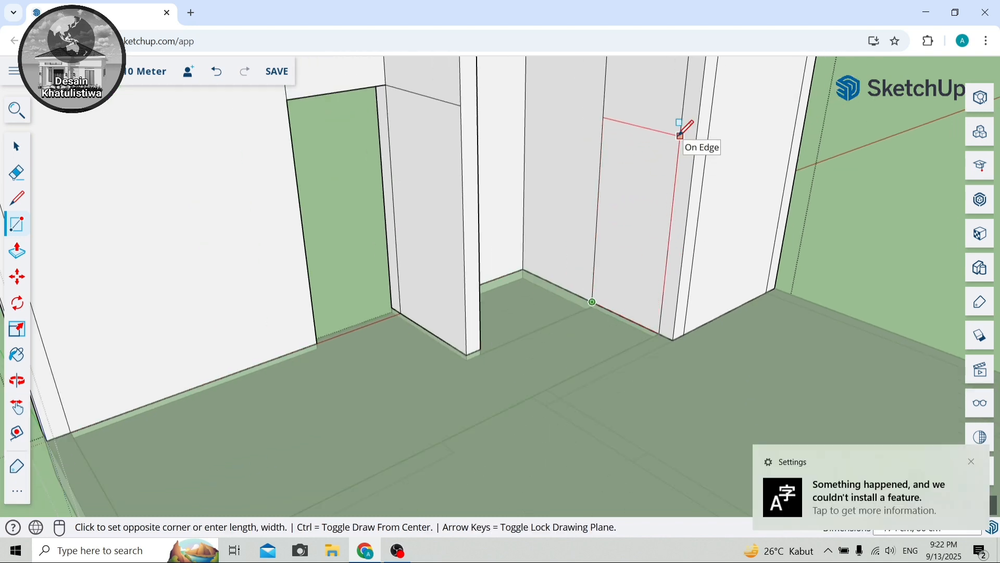
pyautogui.click(972, 462)
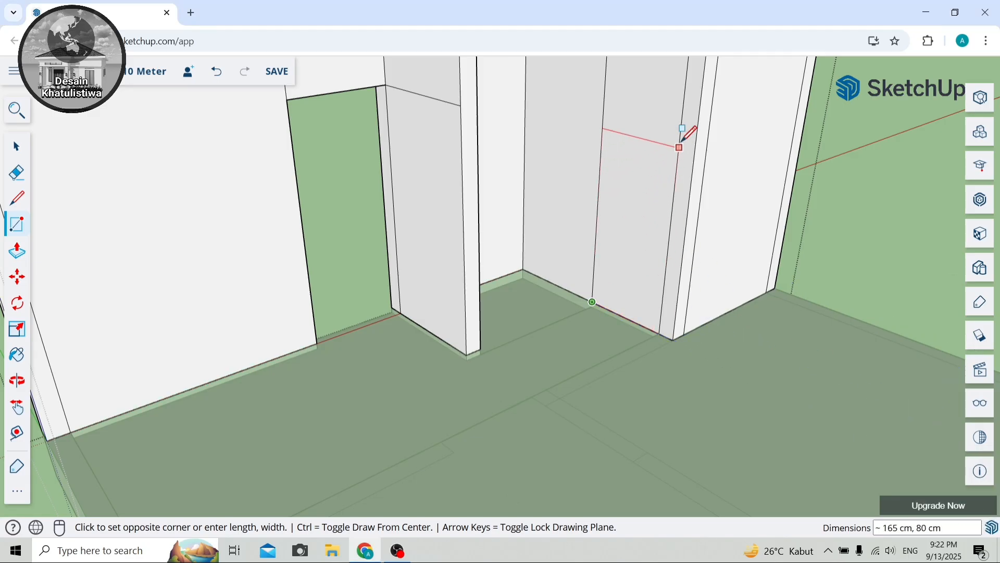
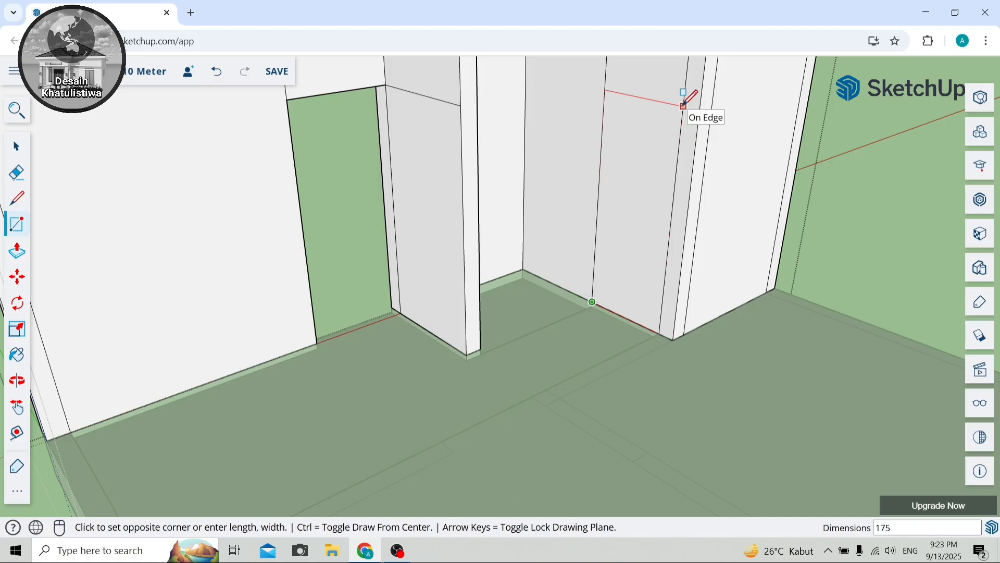
pyautogui.click(683, 106)
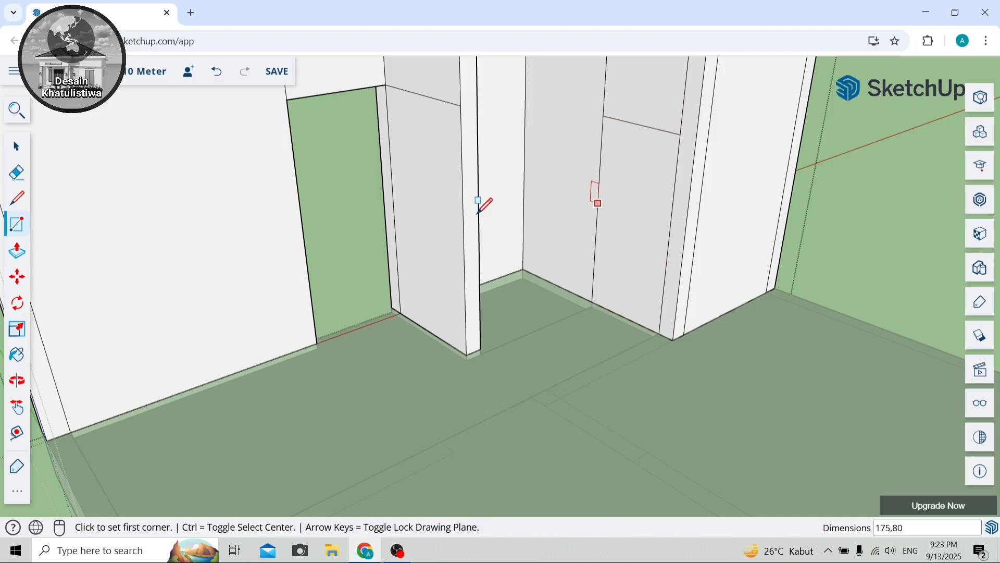
# Push the door rectangle through the second partition by 15 cm to cut the opening.
pyautogui.click(17, 250)
pyautogui.scroll(3, 610, 193)
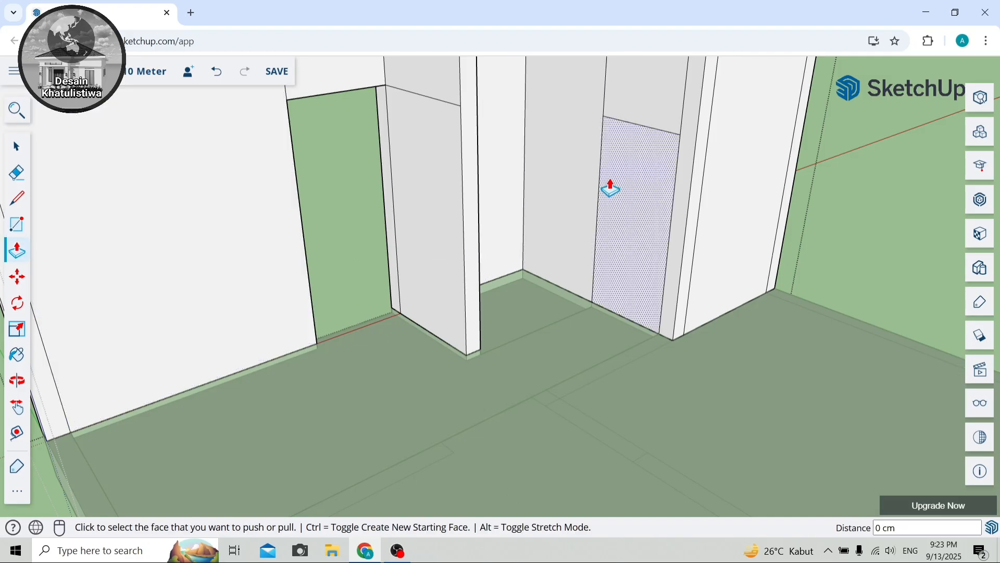
pyautogui.scroll(2, 621, 293)
pyautogui.click(636, 277)
pyautogui.scroll(-2, 622, 237)
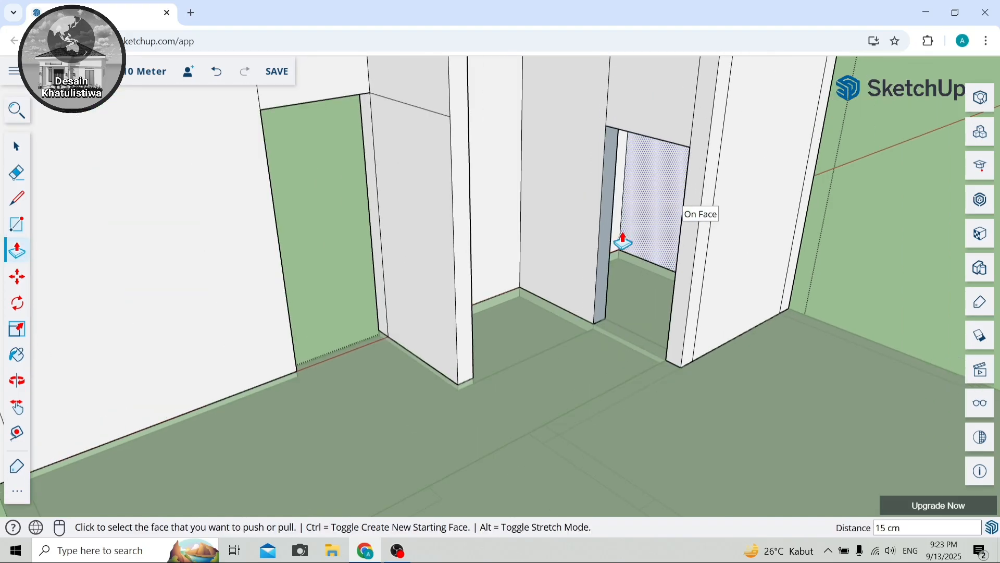
# Open the slab group for editing and push back the raised strip's face by 15 cm beneath the second partition's doorway.
pyautogui.click(18, 148)
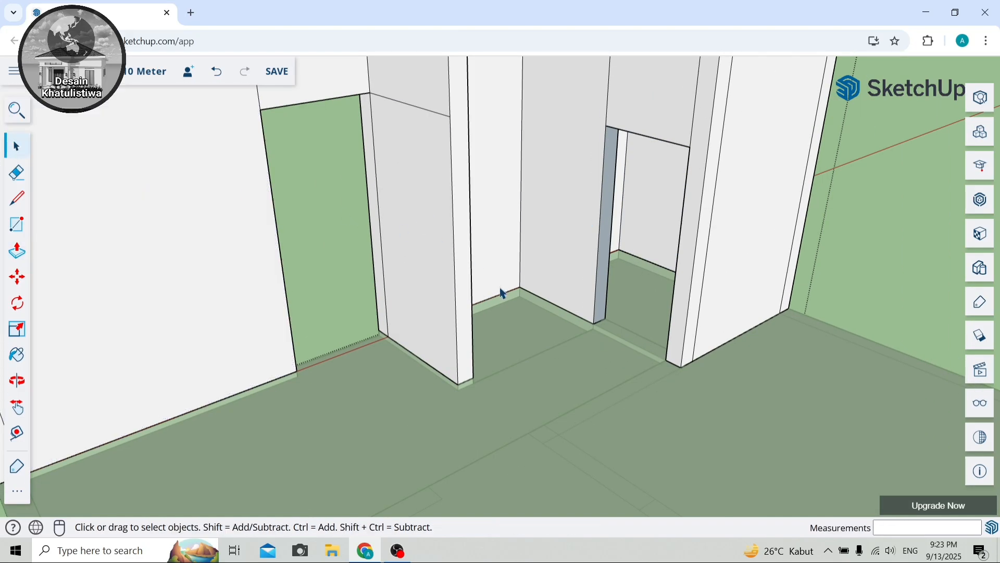
pyautogui.doubleClick(613, 360)
pyautogui.click(10, 254)
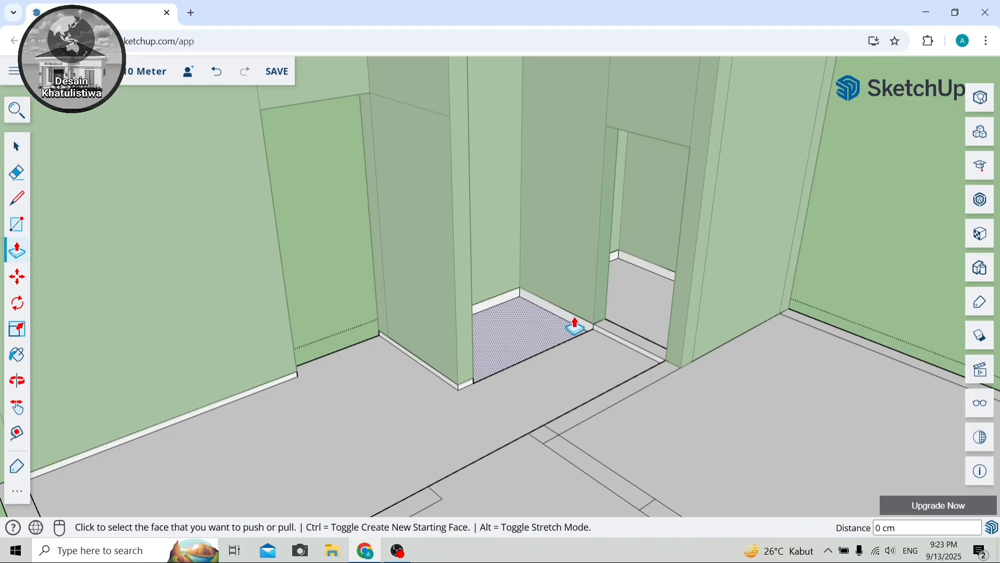
pyautogui.scroll(3, 634, 339)
pyautogui.click(632, 375)
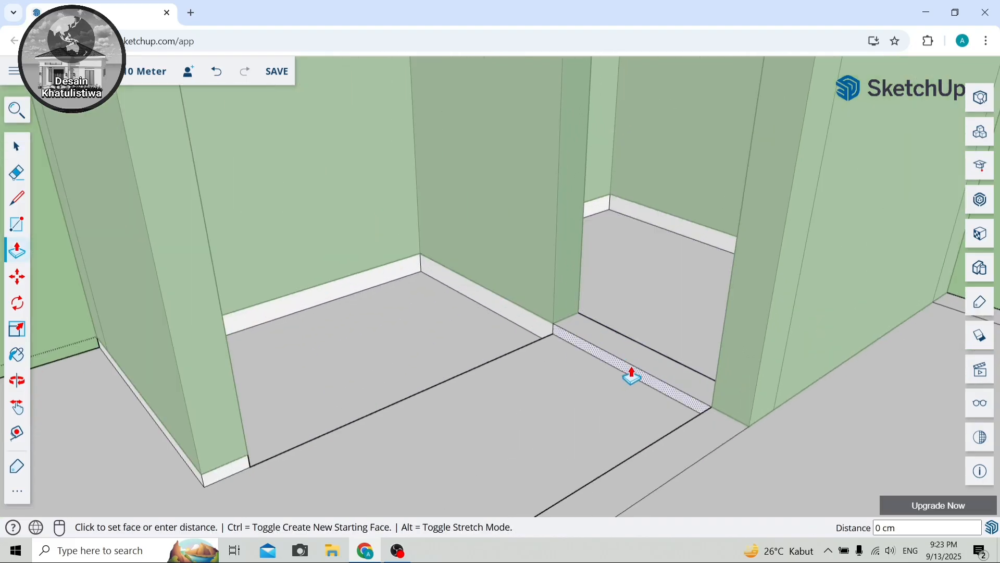
pyautogui.click(714, 350)
pyautogui.scroll(-5, 636, 290)
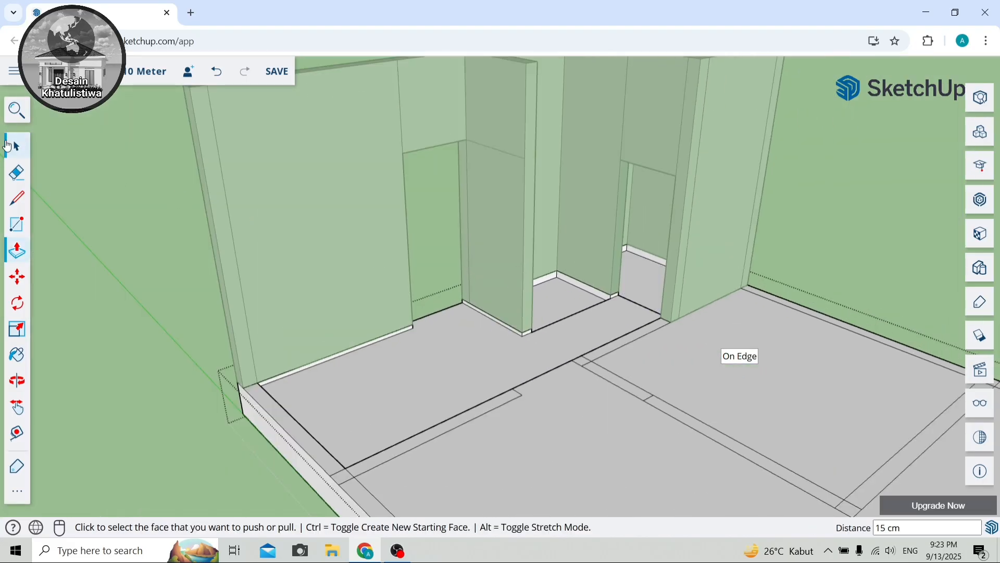
# Open the wall group for editing and extend the rear wall's open corner about 178 cm along the slab's side edge to the cross-wall line.
pyautogui.click(8, 146)
pyautogui.doubleClick(294, 209)
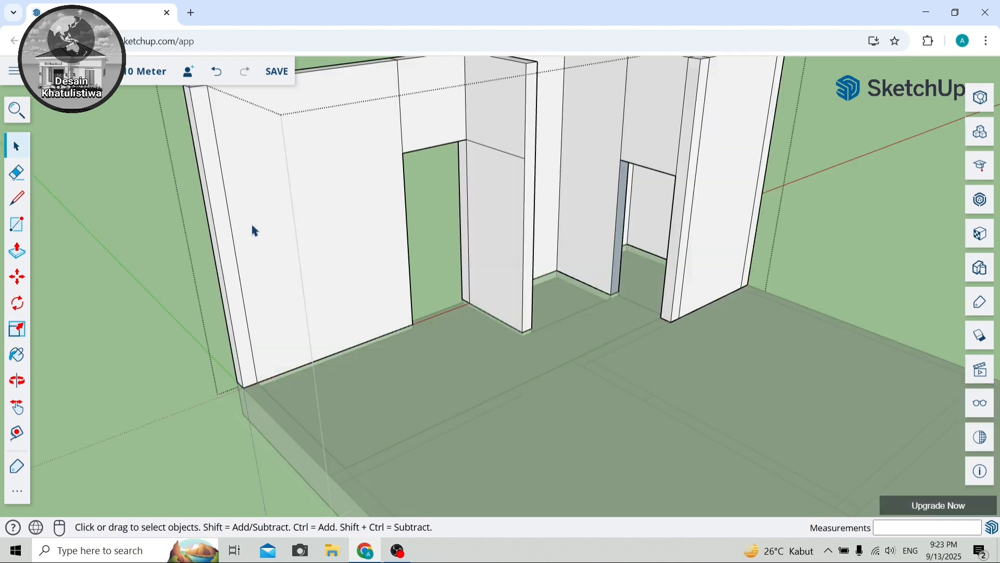
pyautogui.click(17, 380)
pyautogui.moveTo(484, 408); pyautogui.dragTo(198, 414)
pyautogui.click(23, 260)
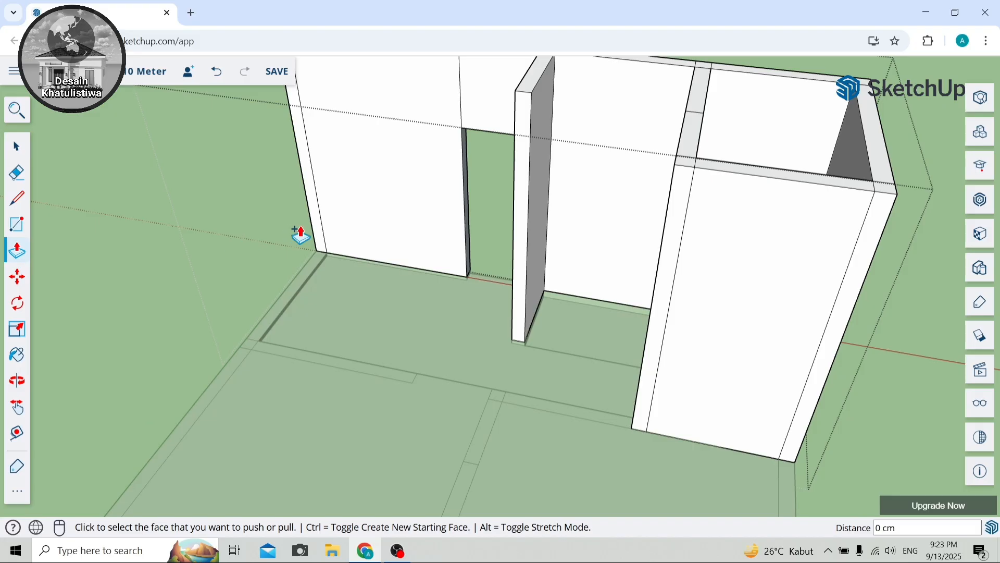
pyautogui.scroll(3, 301, 235)
pyautogui.click(319, 256)
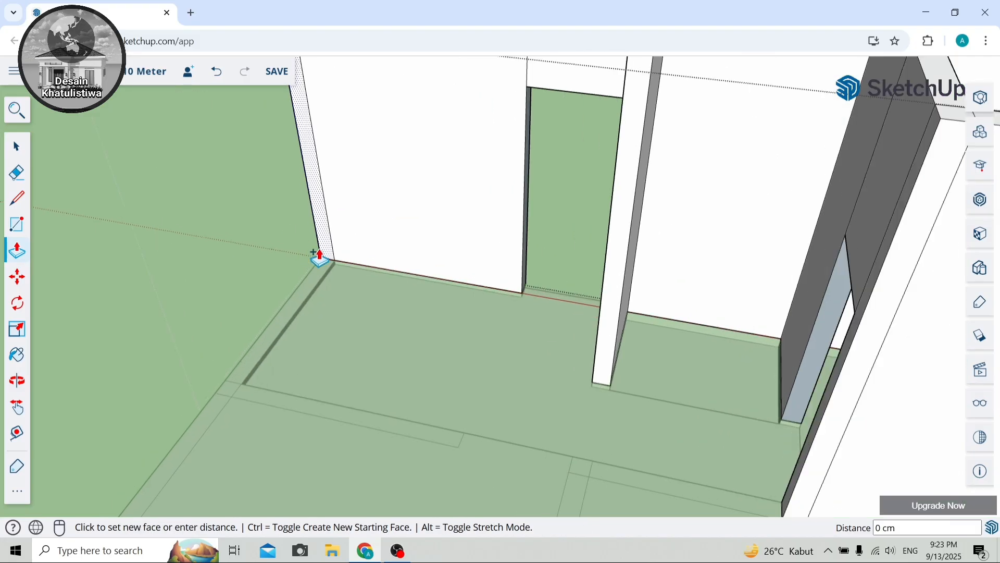
pyautogui.click(286, 404)
pyautogui.scroll(2, 261, 405)
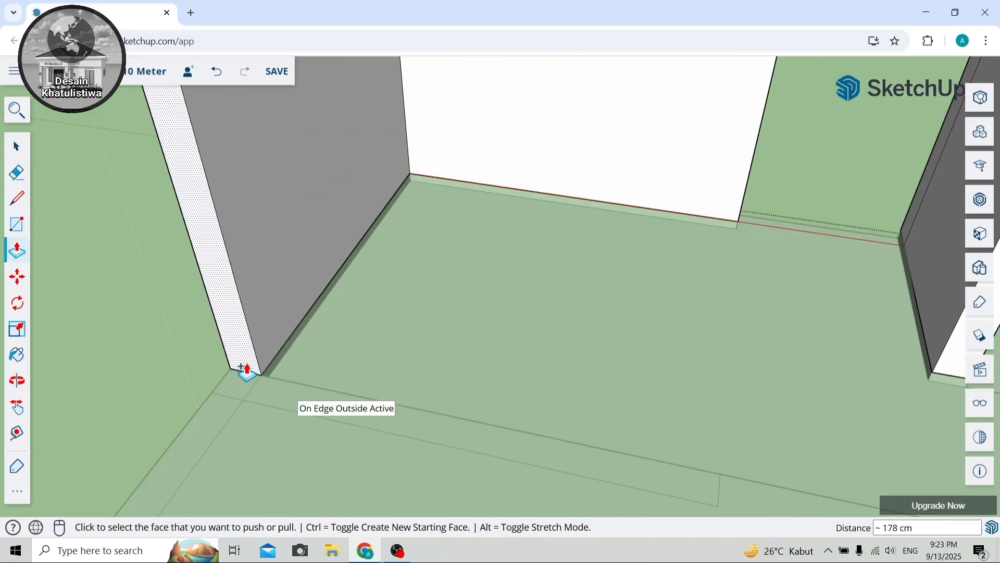
pyautogui.click(247, 402)
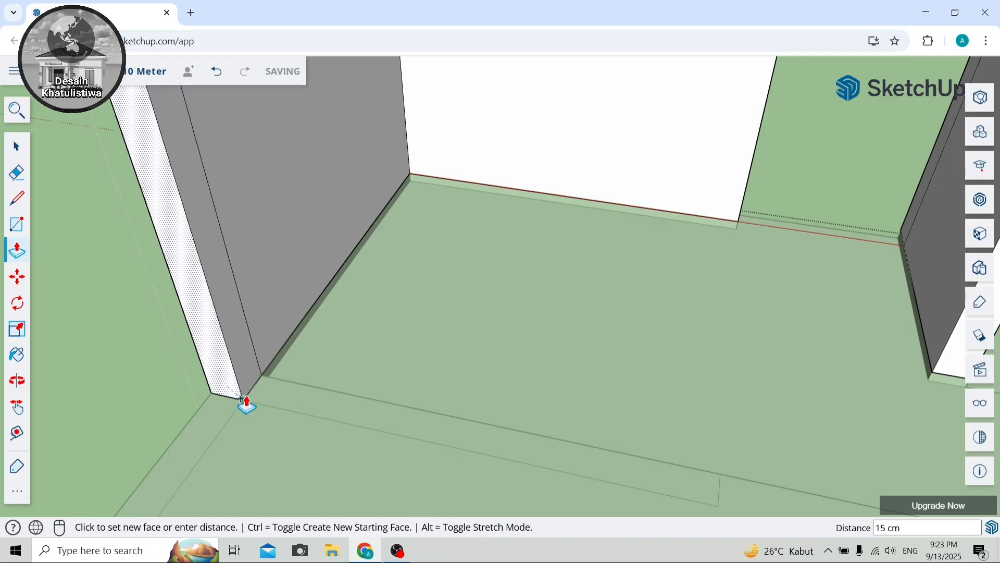
pyautogui.click(277, 413)
pyautogui.scroll(-2, 272, 401)
pyautogui.click(215, 72)
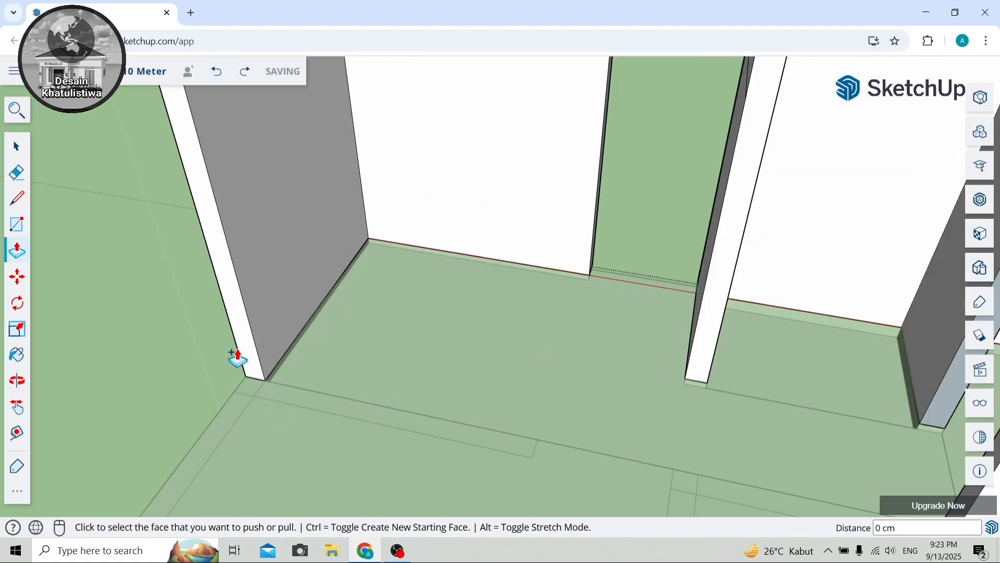
# Extend the new side wall by 15 cm and pull its inner end face about 193 cm across the slab to the outlined wall end.
pyautogui.click(246, 365)
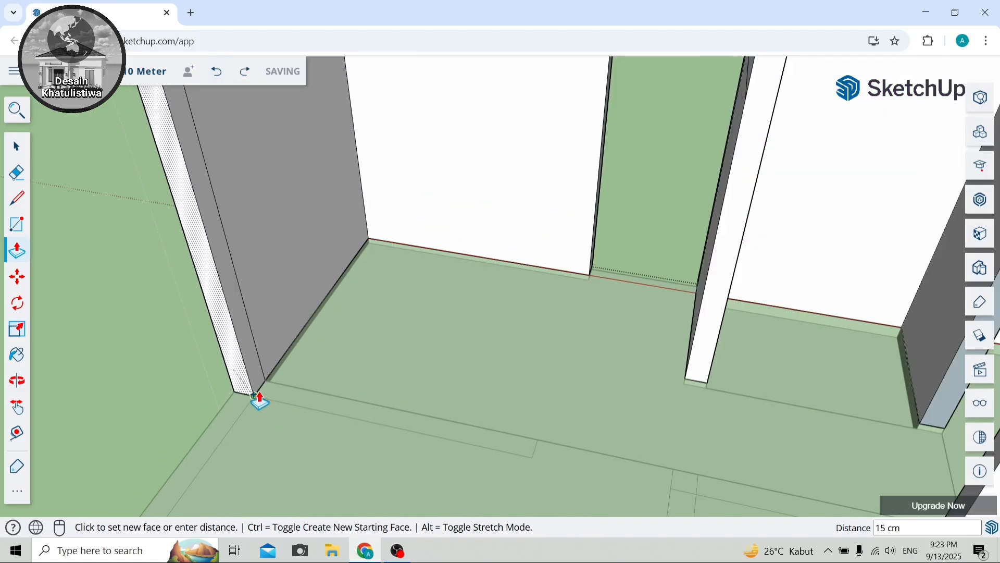
pyautogui.click(277, 378)
pyautogui.click(314, 395)
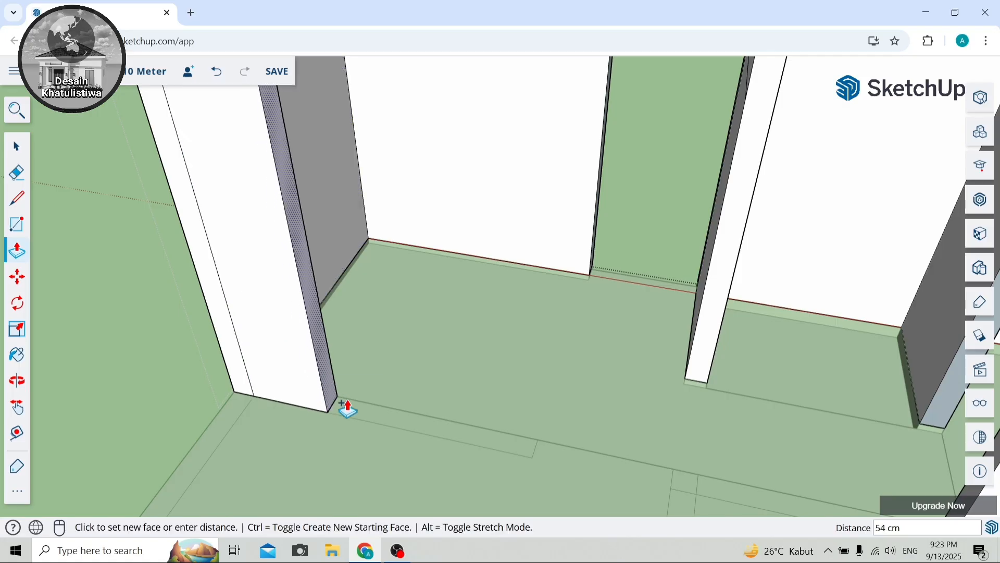
pyautogui.click(532, 458)
pyautogui.scroll(-5, 374, 392)
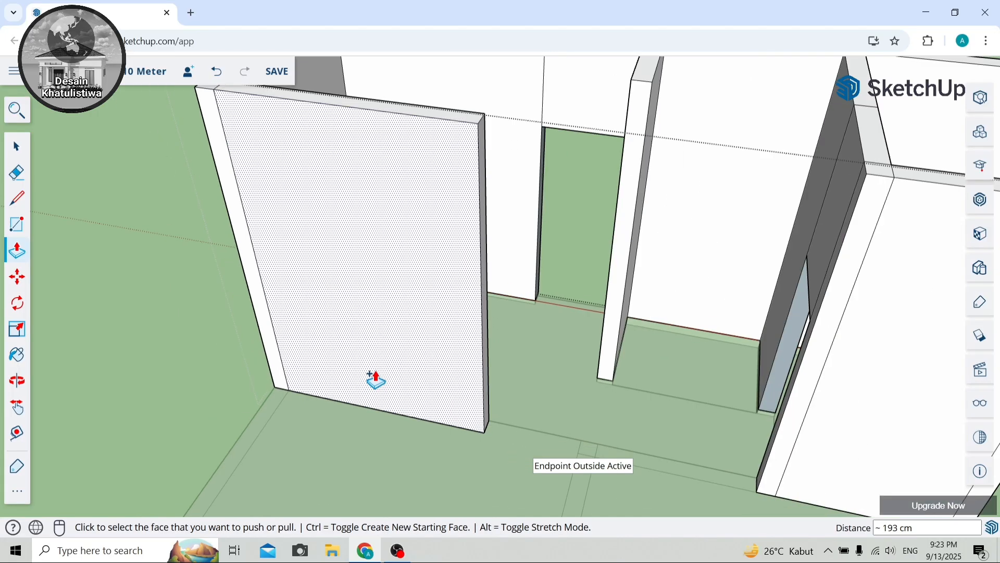
# Push/Pull the end face of the bedroom's side wall 135 cm along the floor plan lines.
pyautogui.scroll(7, 521, 438)
pyautogui.click(23, 384)
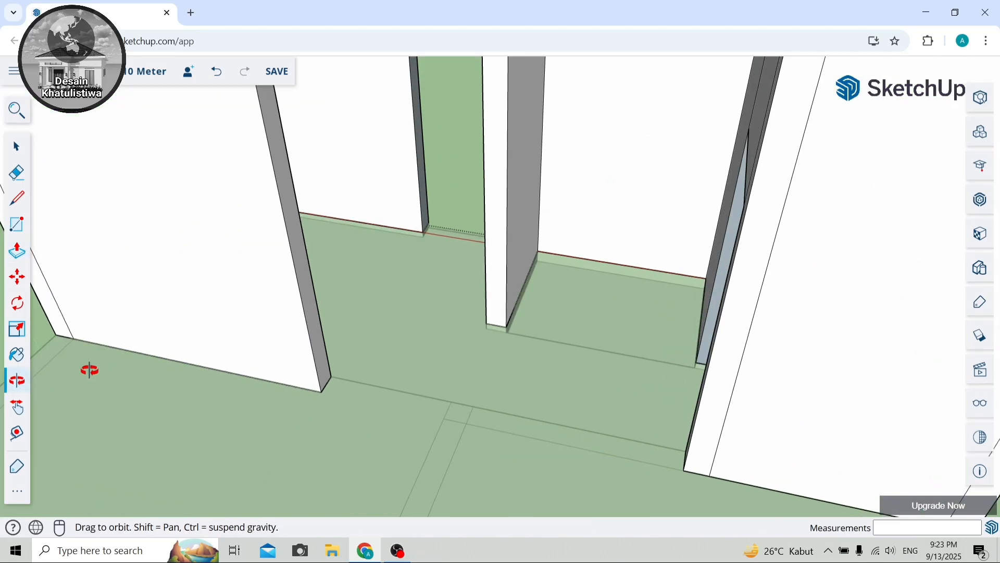
pyautogui.moveTo(87, 368); pyautogui.dragTo(250, 375)
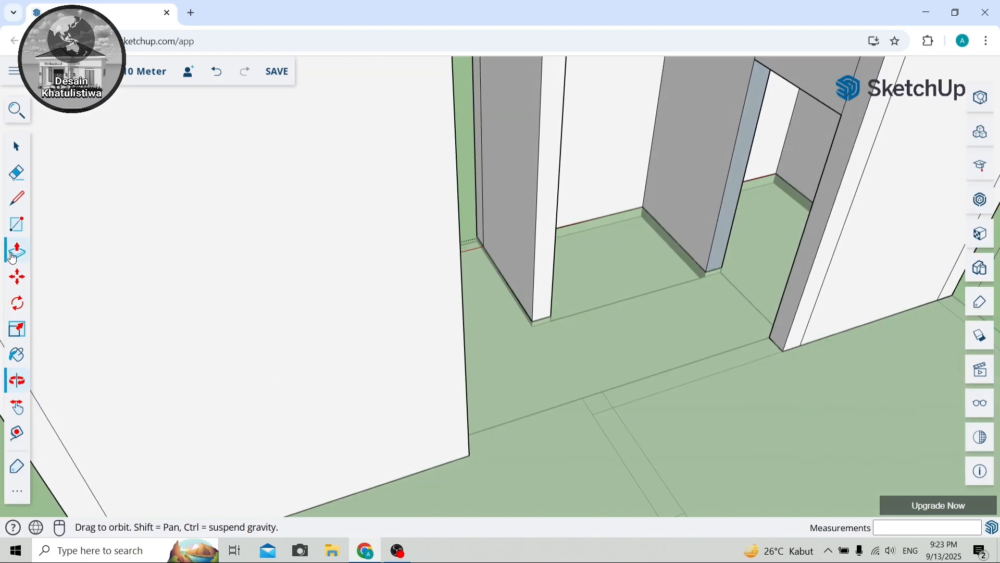
pyautogui.click(13, 254)
pyautogui.click(770, 346)
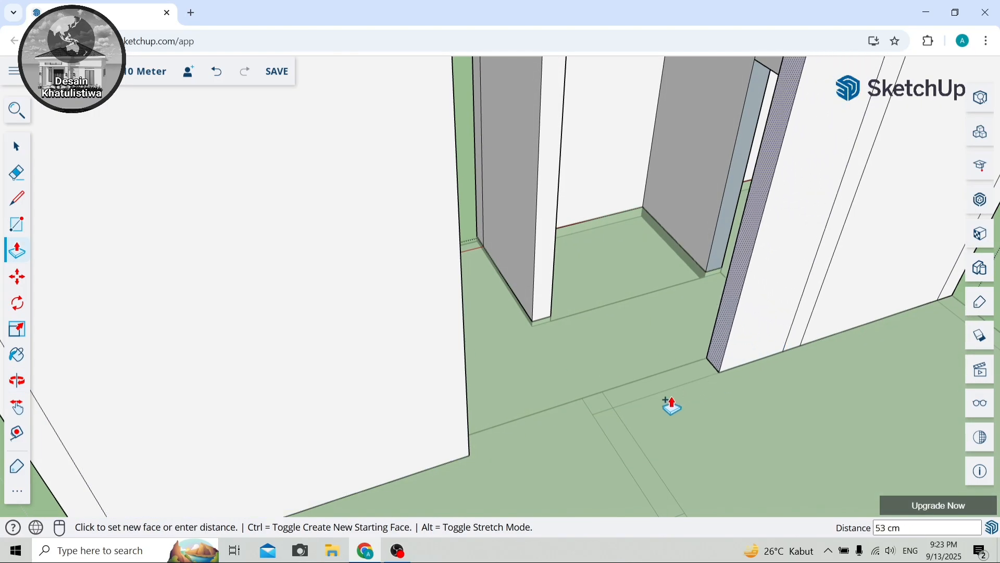
pyautogui.click(625, 433)
# Extend the same wall end another 15 cm to cover the wall junction on the floor plan.
pyautogui.scroll(3, 604, 416)
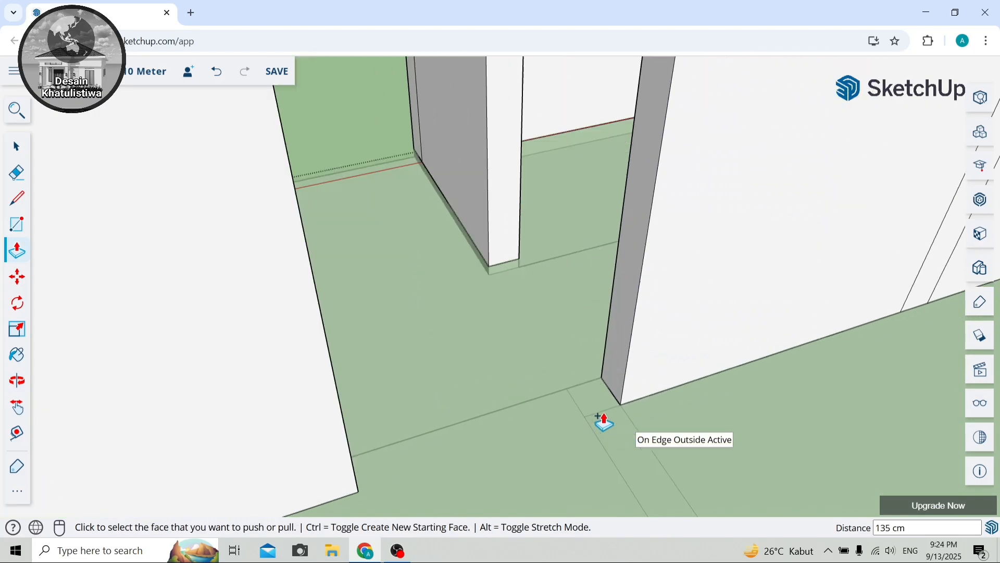
pyautogui.click(609, 391)
pyautogui.click(590, 435)
pyautogui.scroll(-3, 461, 311)
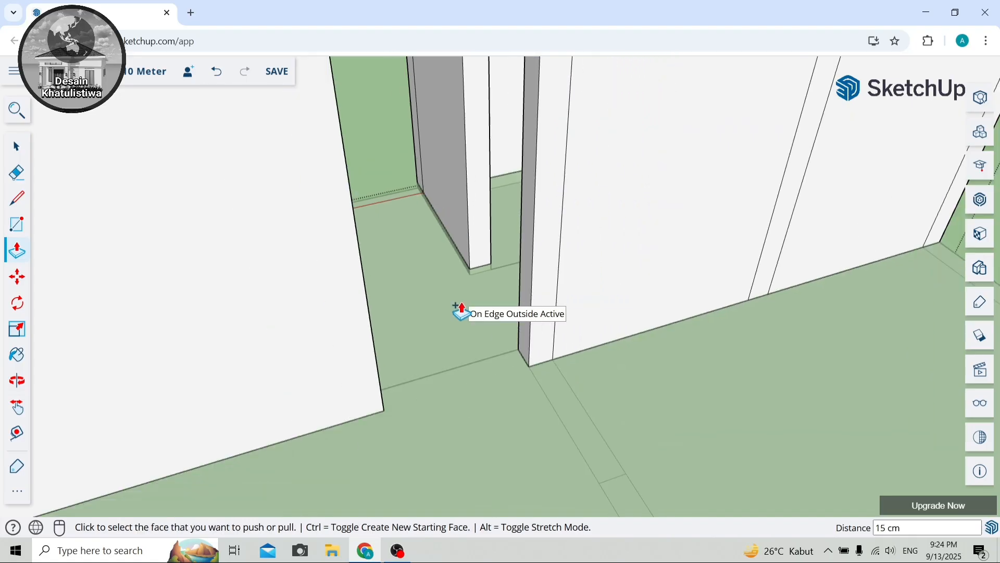
pyautogui.scroll(-3, 462, 311)
# Draw a 210 by 85 cm door rectangle from the floor at the wall corner, between the two vertical edges.
pyautogui.press('r')
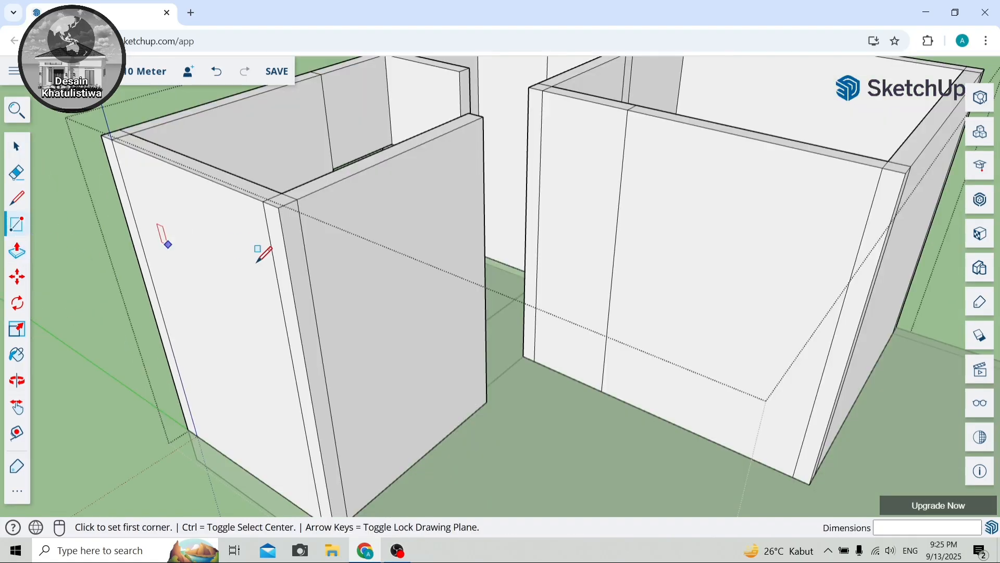
pyautogui.click(534, 361)
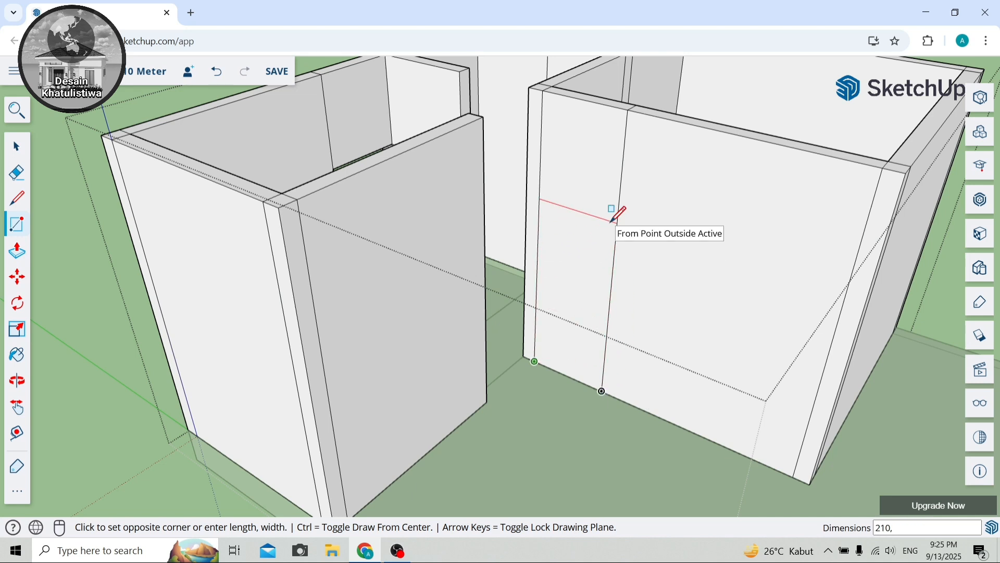
pyautogui.click(614, 220)
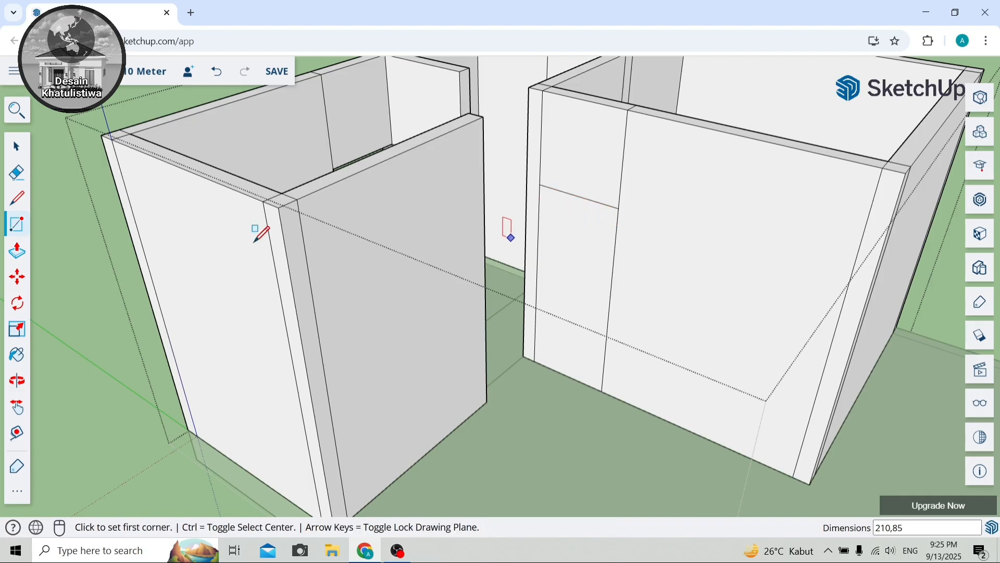
# Push the door rectangle 15 cm through the wall to cut the doorway.
pyautogui.click(17, 251)
pyautogui.scroll(5, 520, 263)
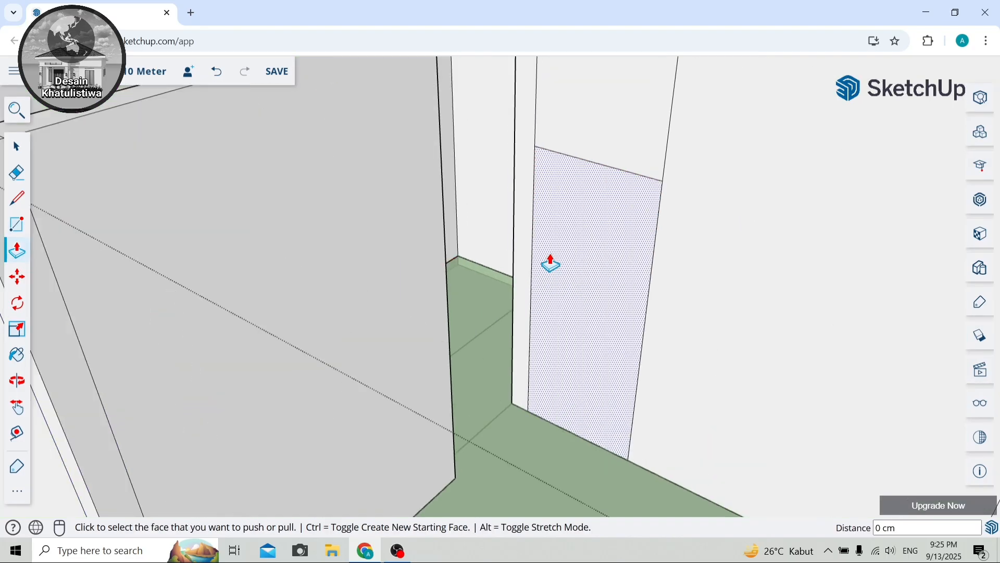
pyautogui.click(581, 319)
pyautogui.click(607, 272)
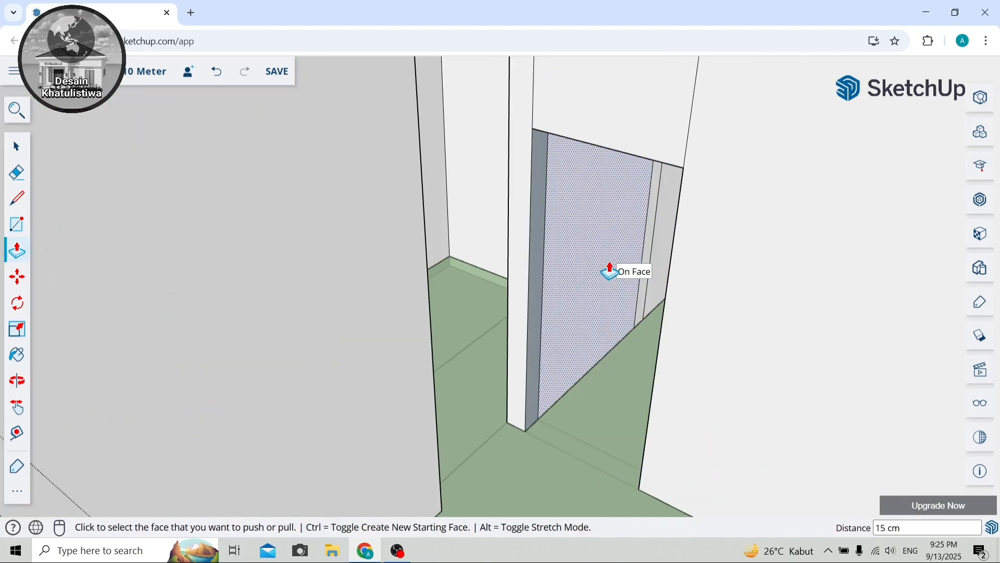
pyautogui.scroll(-5, 607, 271)
# Extrude the end of the outer side wall 385 cm along the slab edge to the next plan line.
pyautogui.click(17, 380)
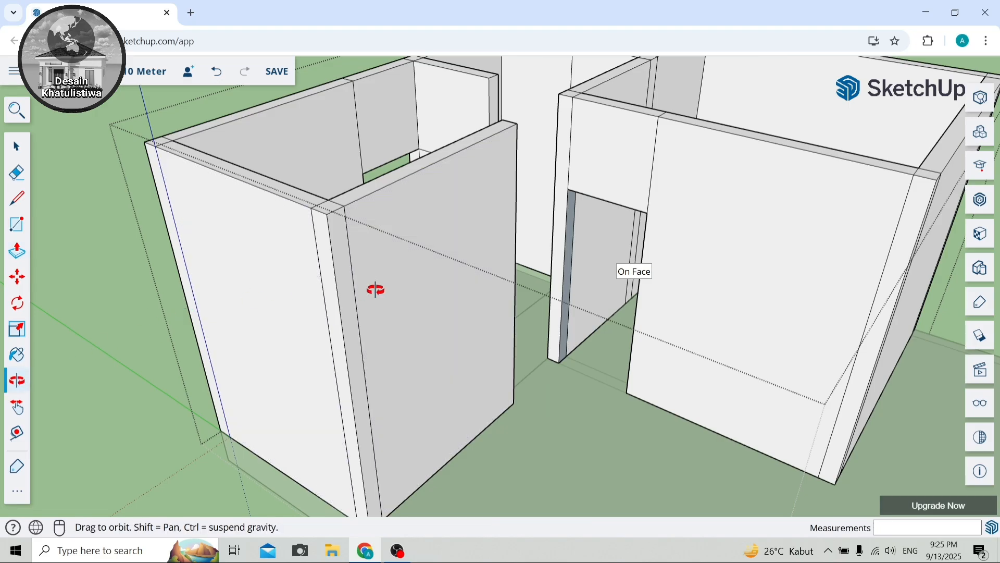
pyautogui.moveTo(687, 253); pyautogui.dragTo(518, 264)
pyautogui.scroll(-10, 433, 252)
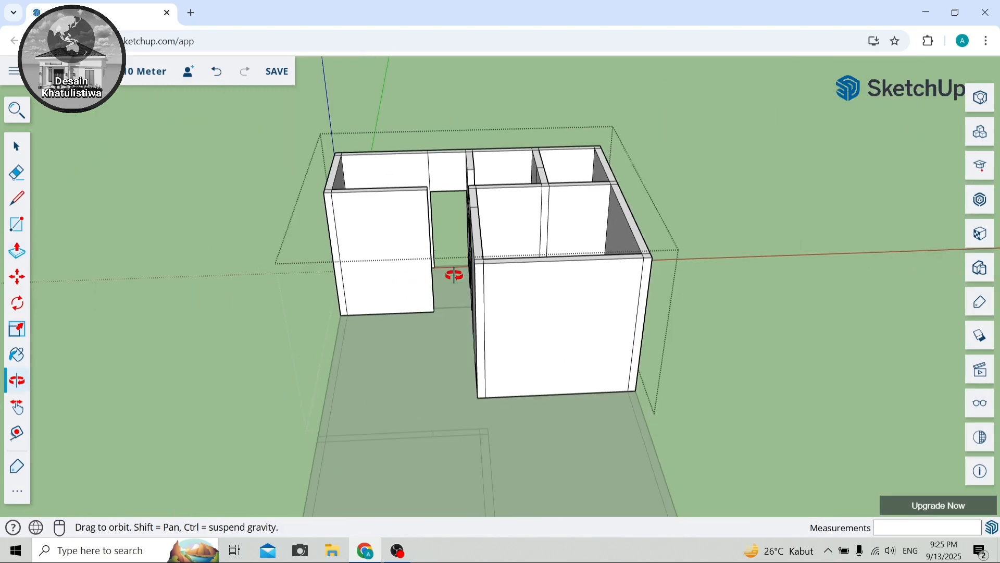
pyautogui.moveTo(451, 275); pyautogui.dragTo(306, 301)
pyautogui.scroll(8, 259, 284)
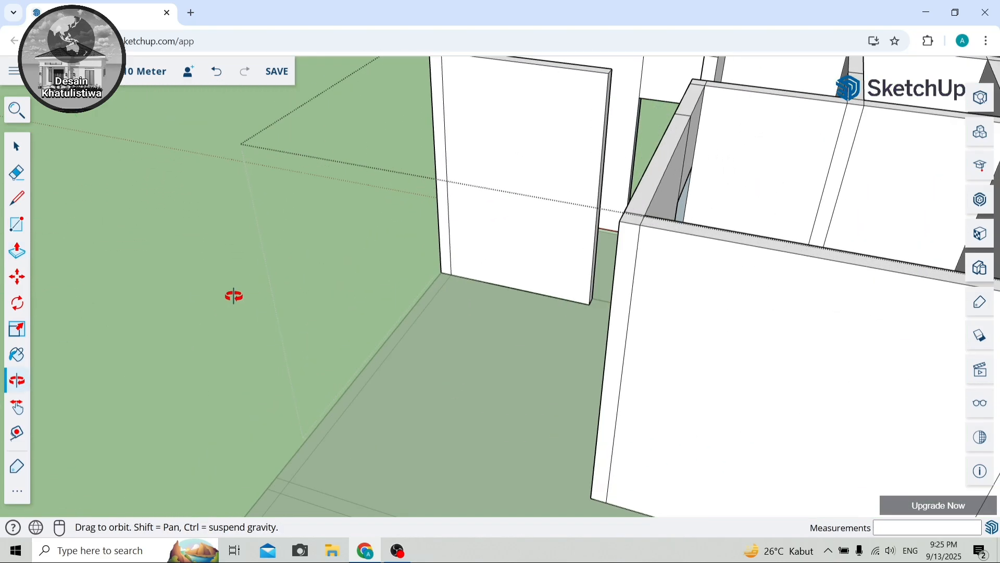
pyautogui.click(24, 260)
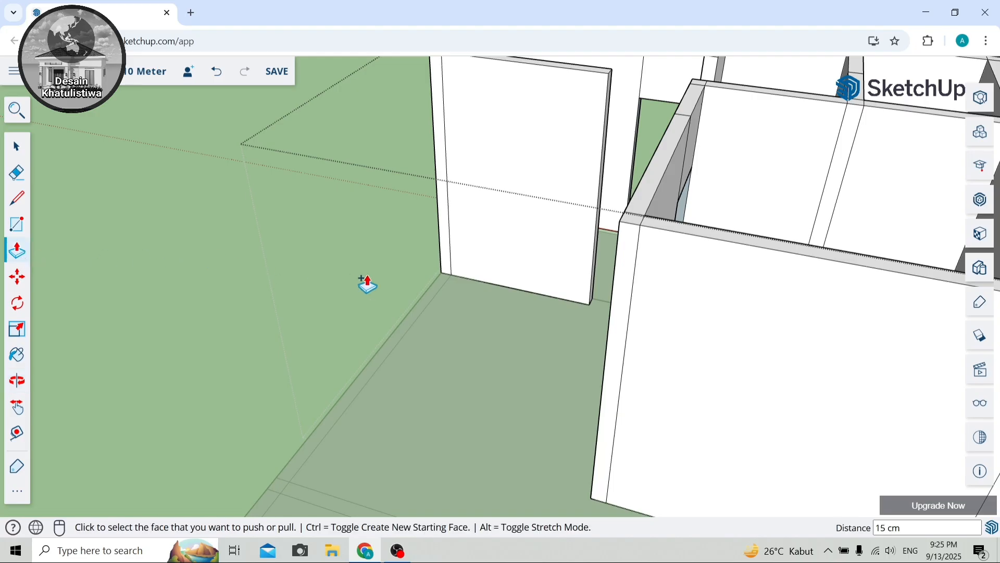
pyautogui.click(438, 266)
pyautogui.scroll(-5, 404, 301)
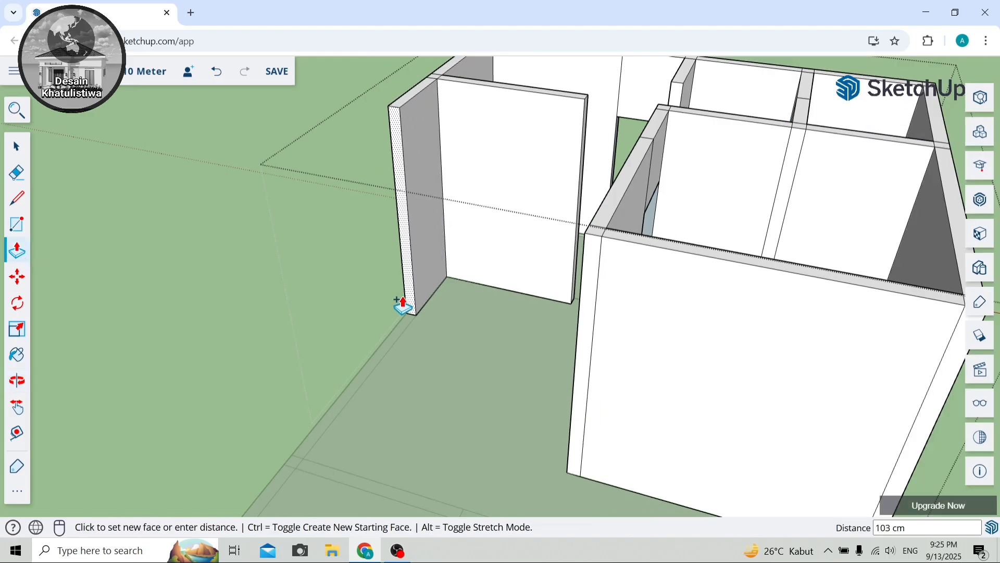
pyautogui.click(370, 417)
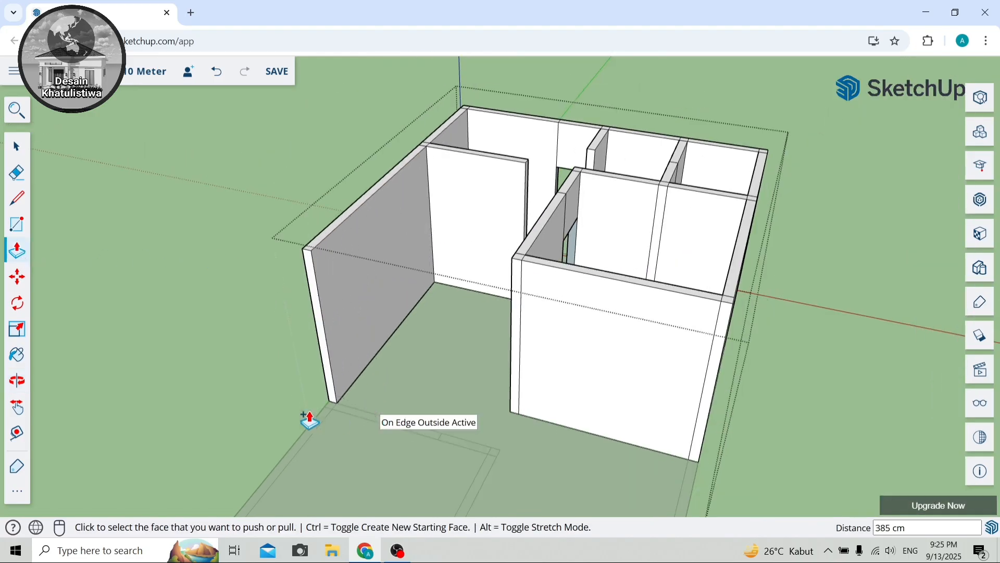
# Extend the outer side wall's end another 15 cm across the crosswall's thickness on the plan.
pyautogui.scroll(4, 312, 420)
pyautogui.scroll(2, 361, 384)
pyautogui.click(365, 388)
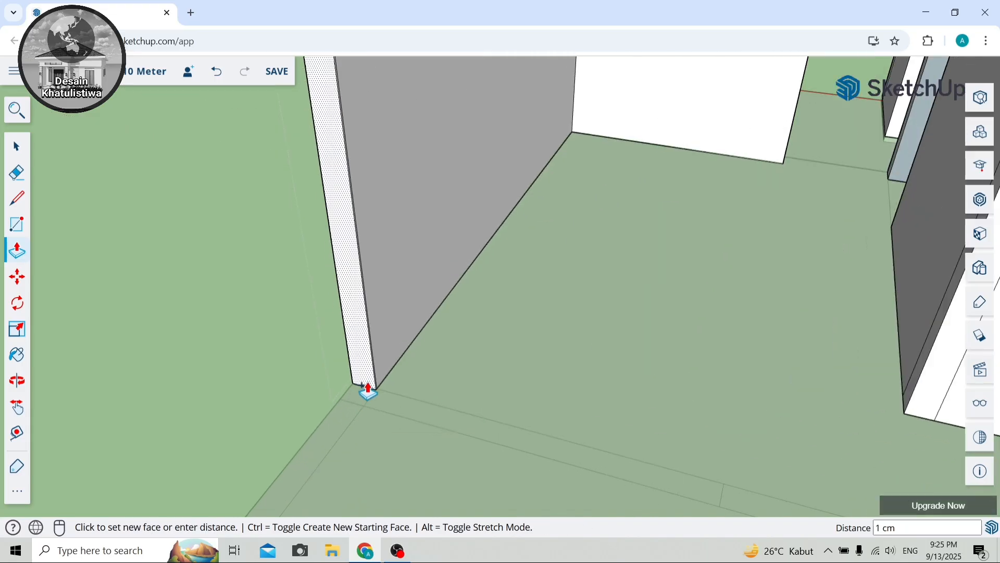
pyautogui.click(397, 426)
pyautogui.scroll(-3, 332, 353)
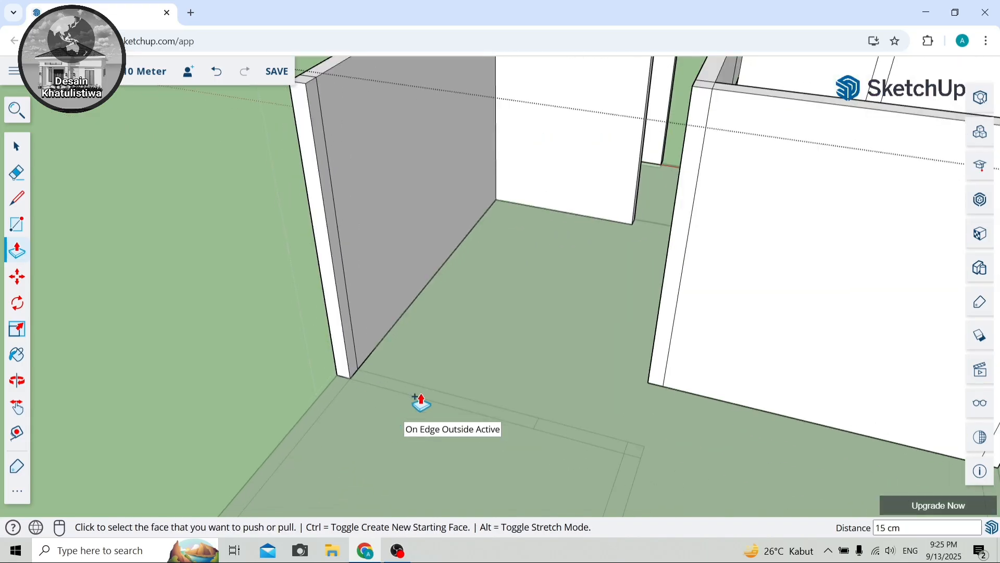
# Pull the inner face at the outer wall's end about 193 cm inward to form the new crosswall.
pyautogui.scroll(2, 432, 402)
pyautogui.click(316, 353)
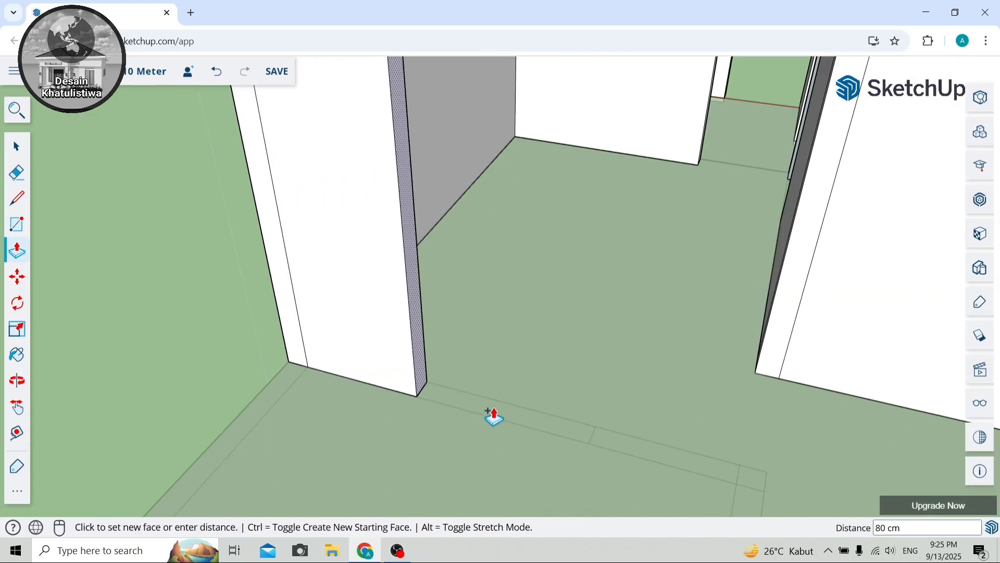
pyautogui.click(632, 468)
pyautogui.scroll(-2, 635, 466)
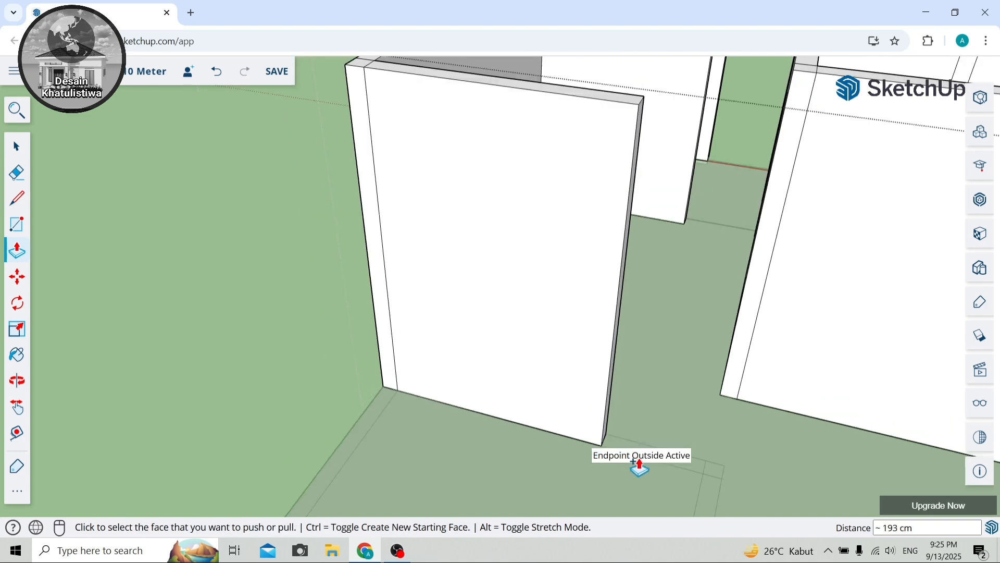
# Extend the crosswall's end face another 85 cm across the door section to the wall junction.
pyautogui.scroll(2, 655, 474)
pyautogui.click(555, 406)
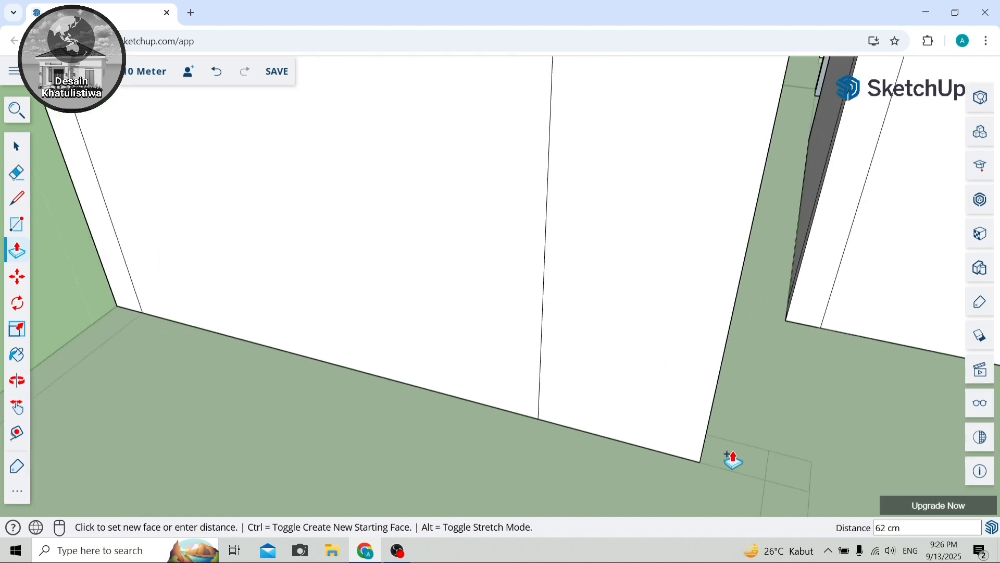
pyautogui.click(761, 477)
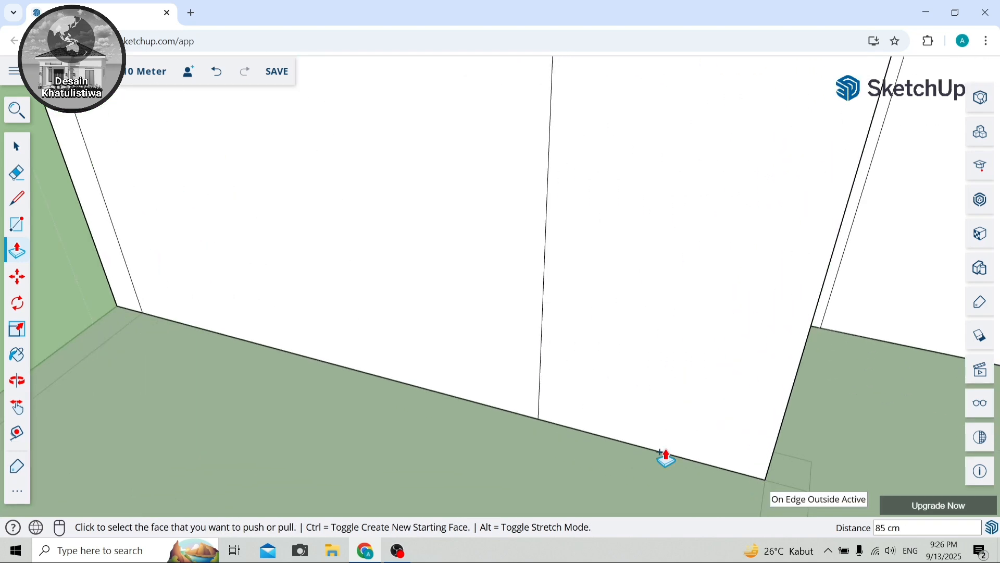
pyautogui.scroll(-2, 411, 360)
pyautogui.scroll(-2, 562, 406)
# Extend the crosswall's end another 15 cm to fill the junction outlined on the plan.
pyautogui.scroll(3, 542, 402)
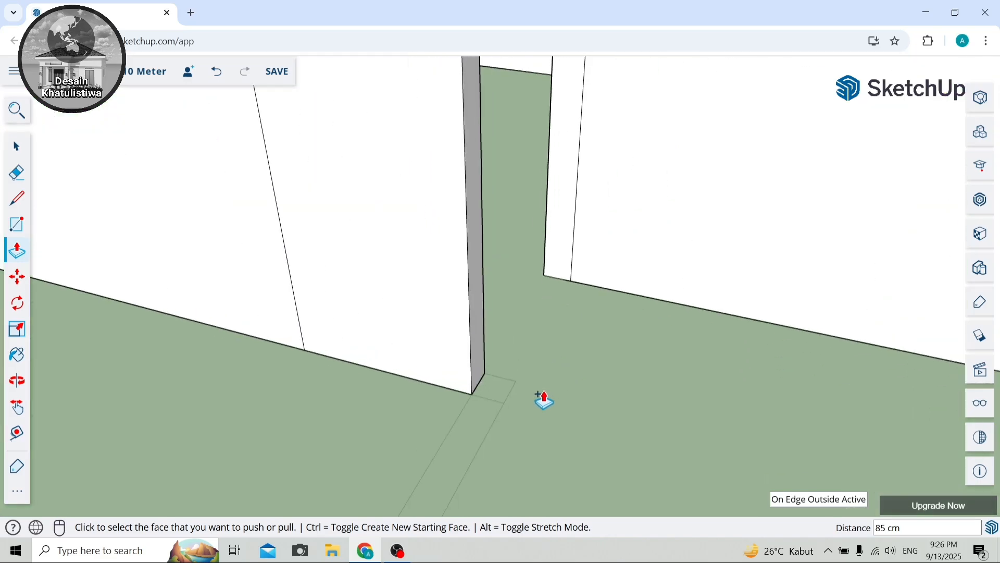
pyautogui.click(472, 381)
pyautogui.click(490, 416)
pyautogui.scroll(-3, 435, 375)
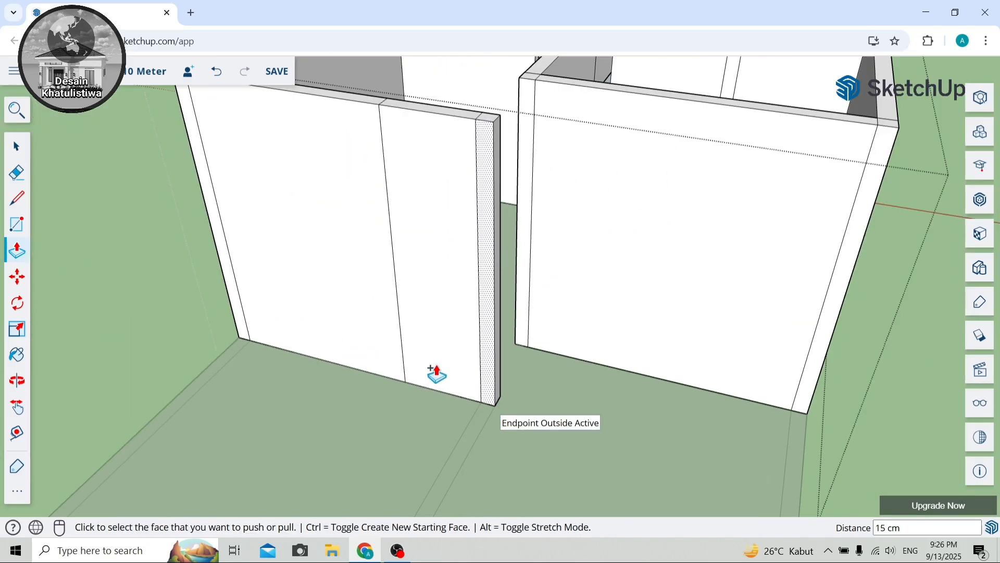
# Draw an 85 by 210 cm door rectangle from the floor on the crosswall's door section.
pyautogui.click(24, 225)
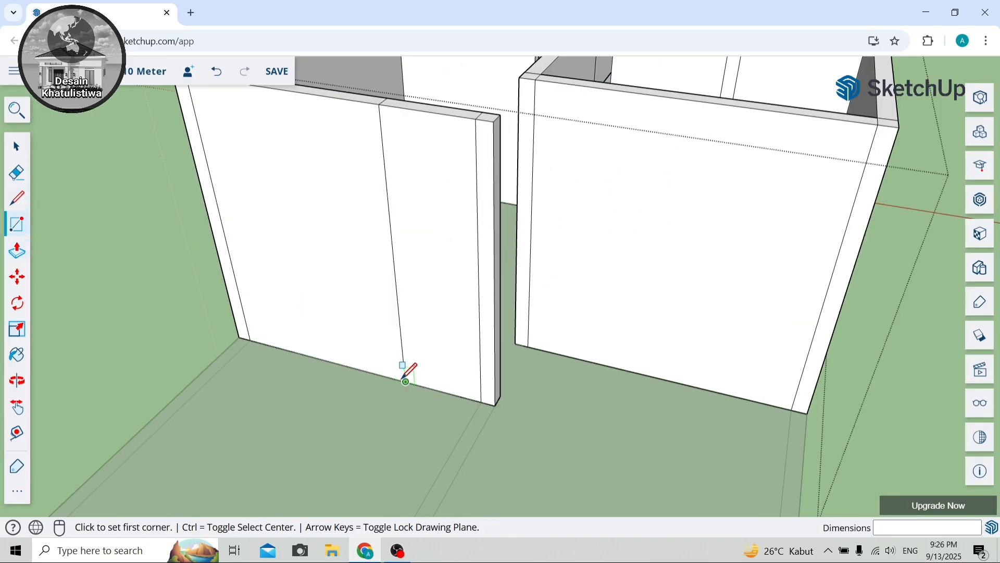
pyautogui.click(406, 381)
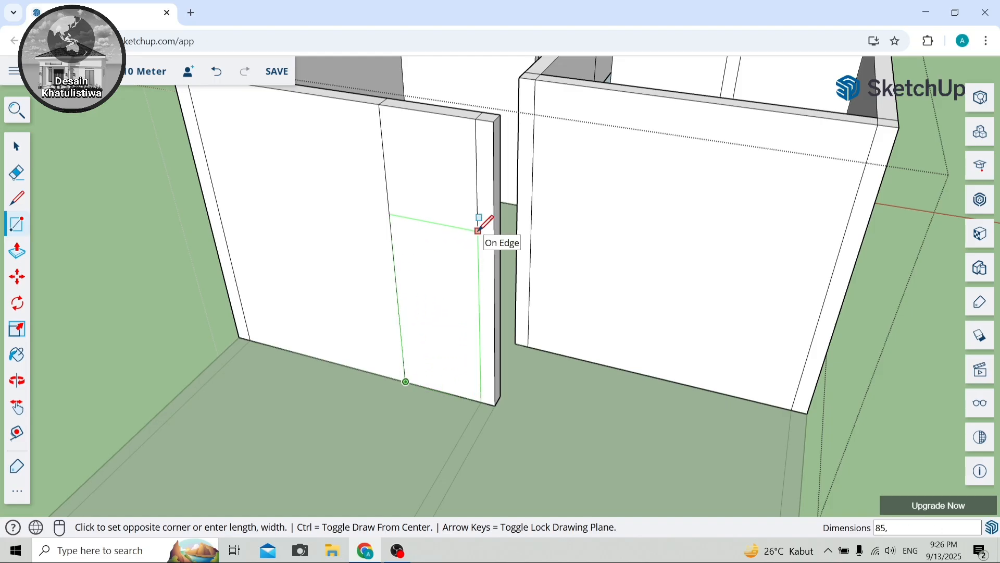
pyautogui.click(478, 230)
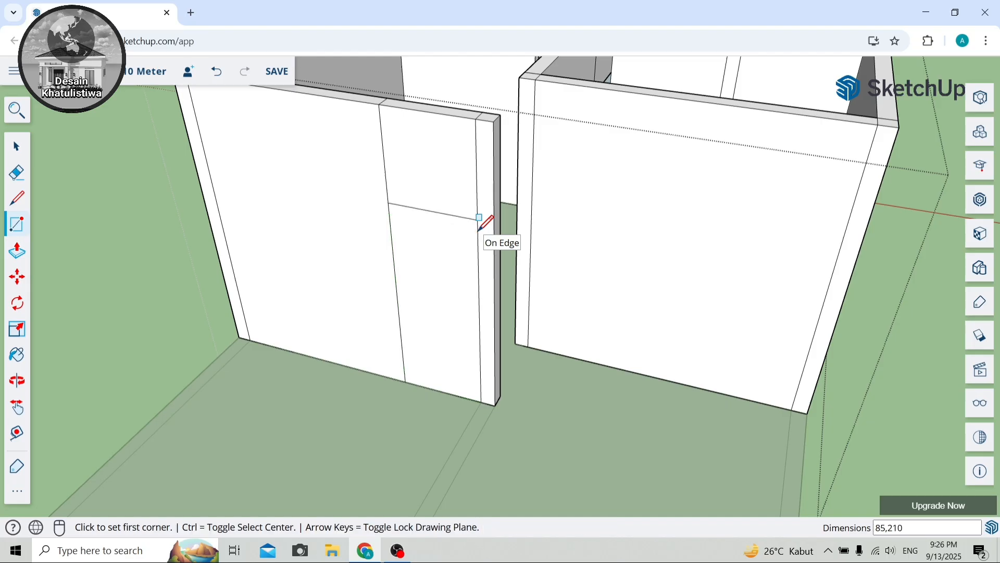
# Push the crosswall's door rectangle 15 cm through the wall to open the doorway.
pyautogui.click(17, 250)
pyautogui.scroll(3, 448, 318)
pyautogui.click(449, 317)
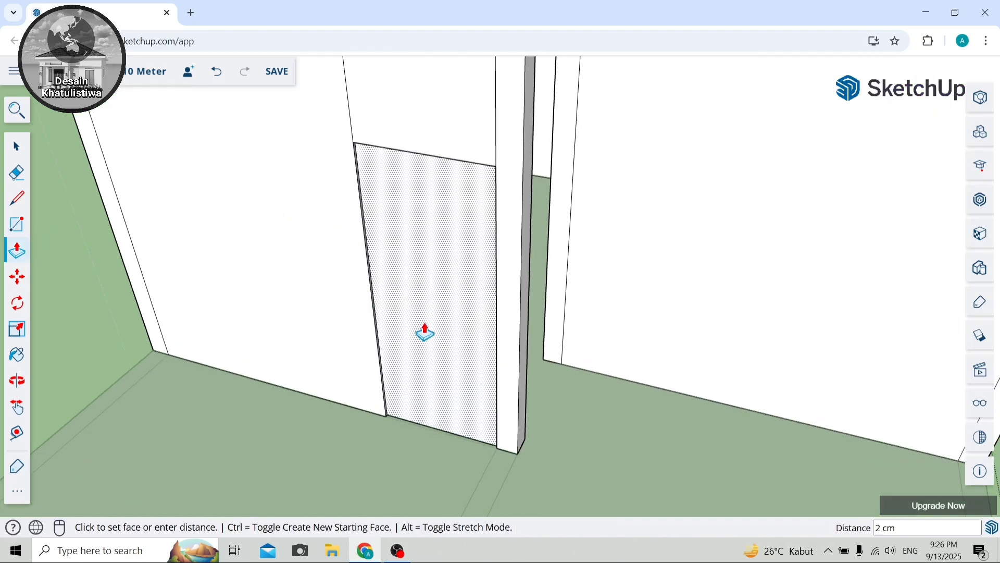
pyautogui.click(455, 266)
pyautogui.scroll(-3, 456, 269)
pyautogui.scroll(-2, 457, 268)
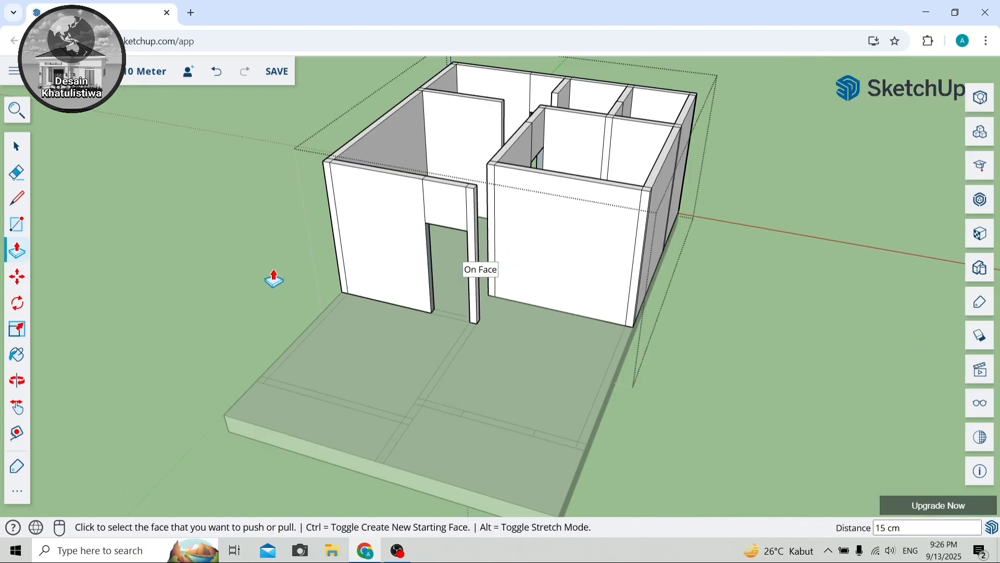
# Extrude the outer wall from the crosswall corner 285 cm along the slab edge to the front room's plan line.
pyautogui.scroll(4, 319, 292)
pyautogui.click(345, 299)
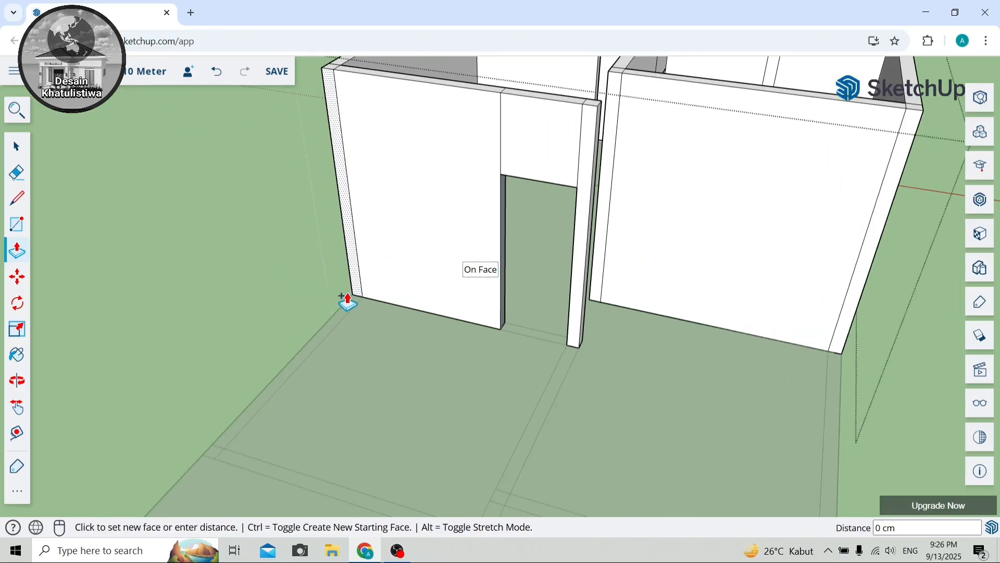
pyautogui.click(258, 465)
# Extend the front room's outer wall end another 15 cm to complete the corner thickness.
pyautogui.scroll(4, 219, 468)
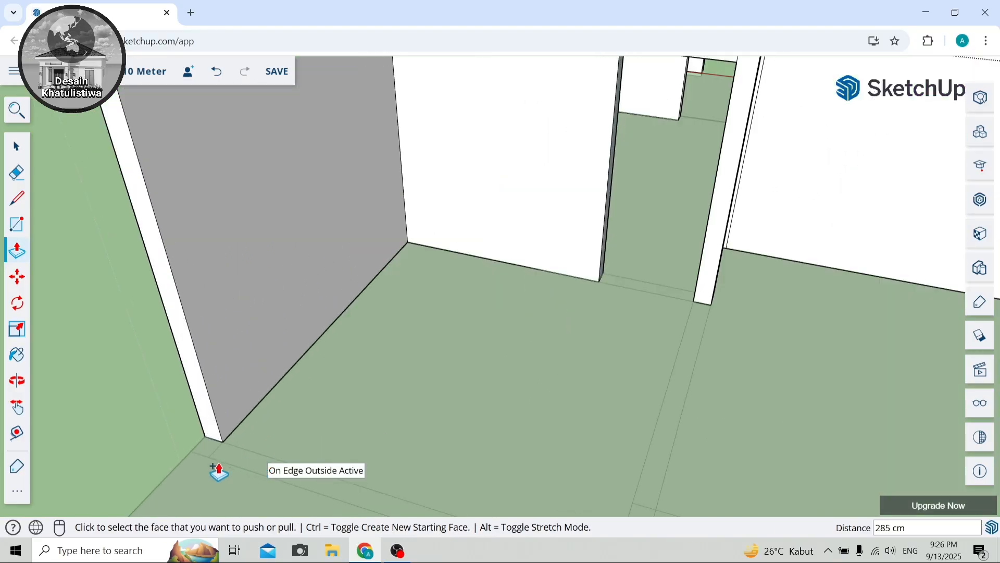
pyautogui.click(202, 423)
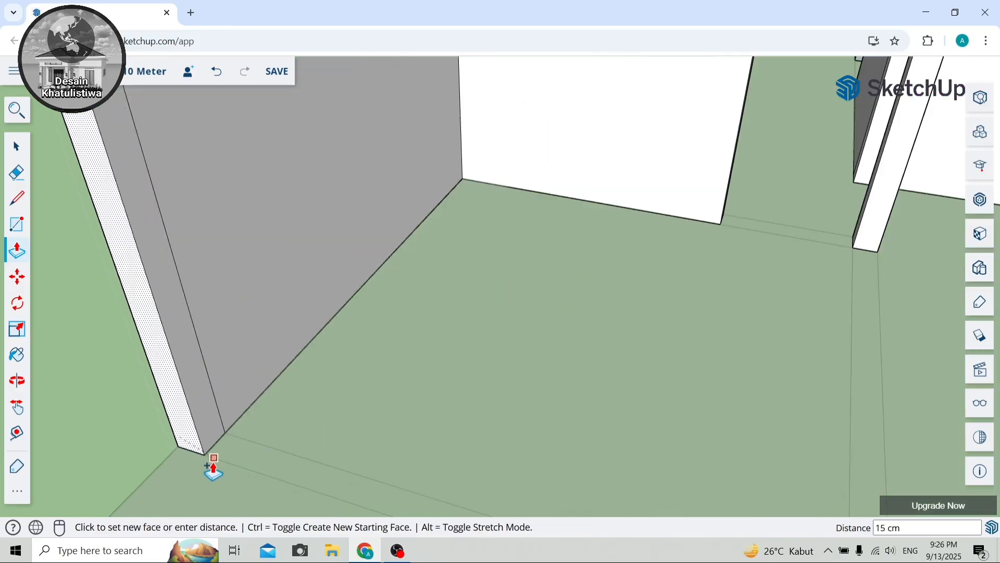
pyautogui.click(213, 467)
pyautogui.scroll(-5, 221, 417)
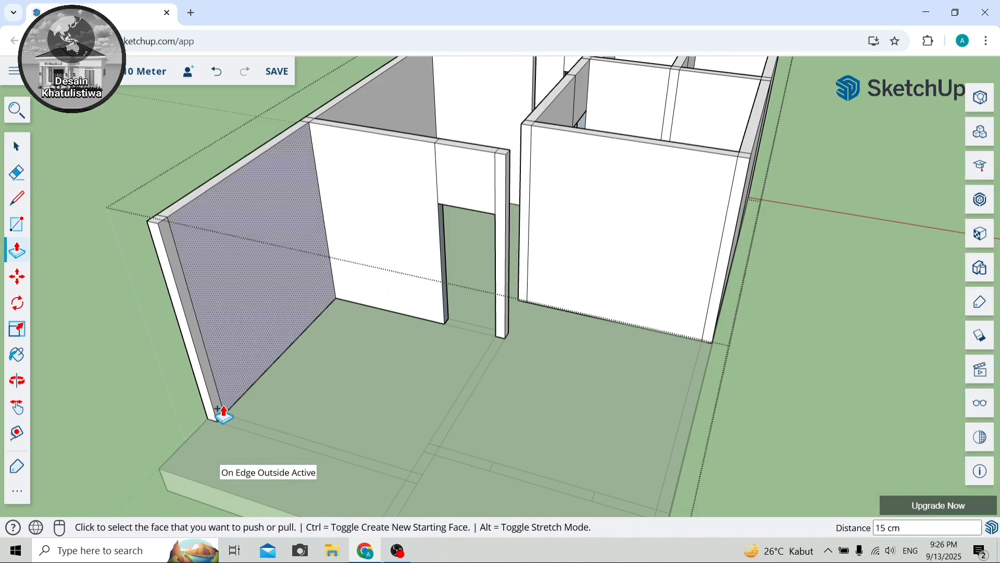
# Extrude the front wall about 278 cm from the outer corner to the cross plan line, then extend its end across that wall's thickness.
pyautogui.click(215, 413)
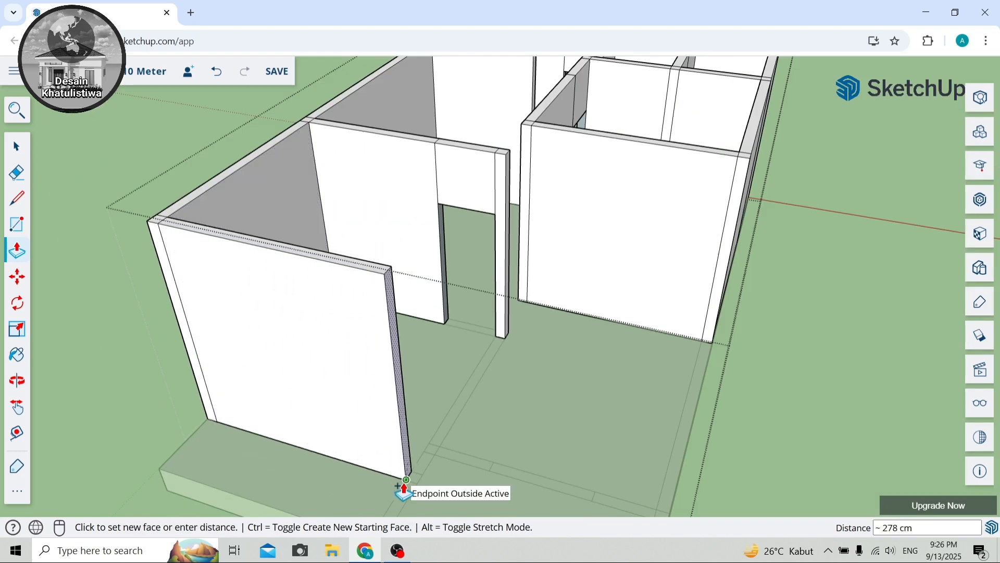
pyautogui.click(402, 488)
pyautogui.scroll(4, 402, 487)
pyautogui.click(404, 483)
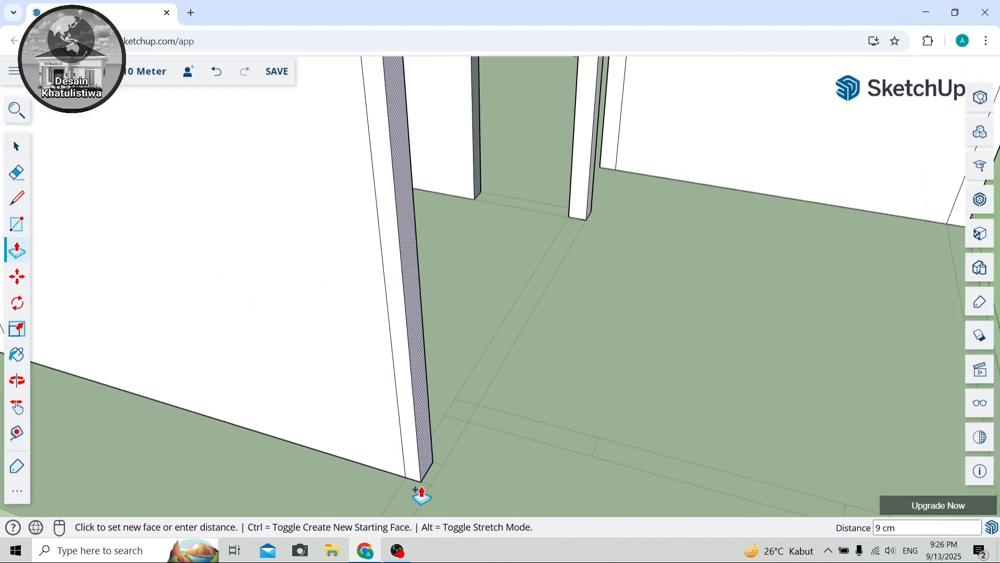
pyautogui.click(420, 464)
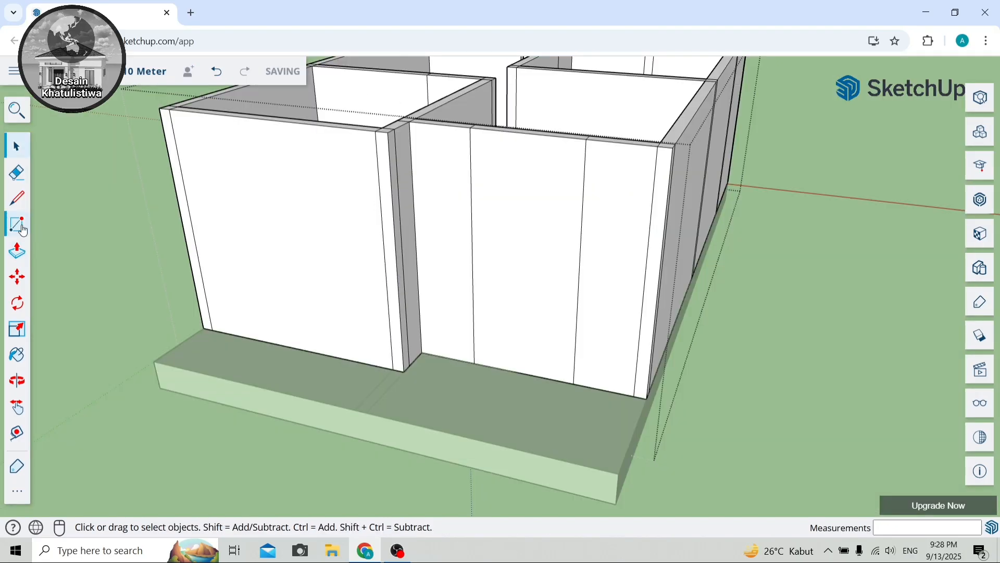
# Draw a 130 by 210 cm door rectangle from the floor on the middle section of the recessed front wall.
pyautogui.press('r')
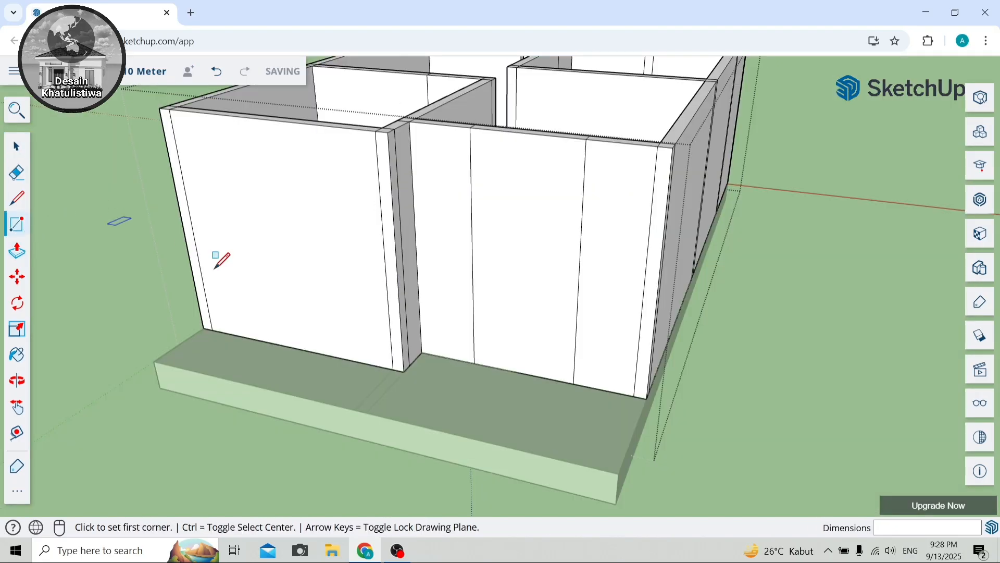
pyautogui.click(474, 362)
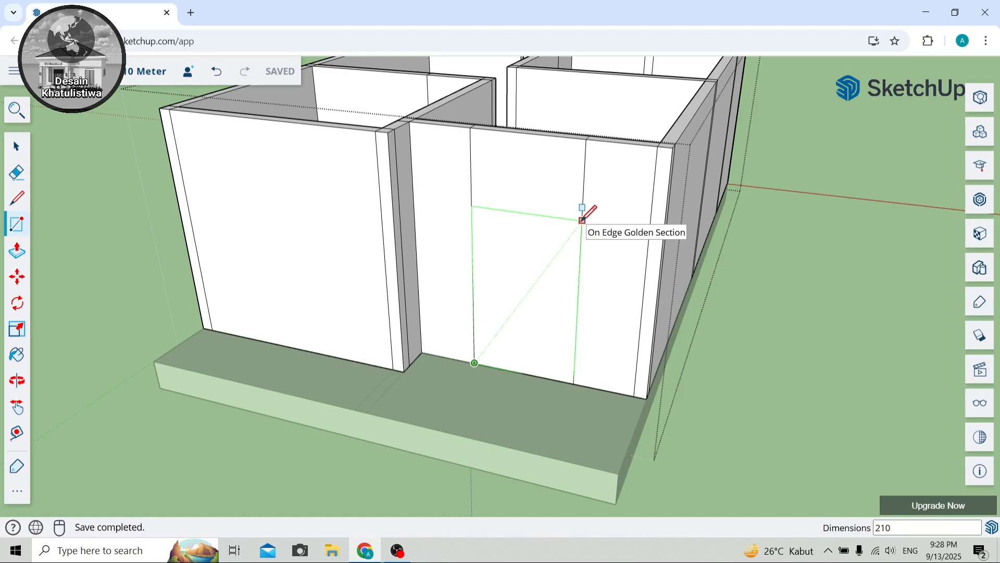
pyautogui.click(581, 220)
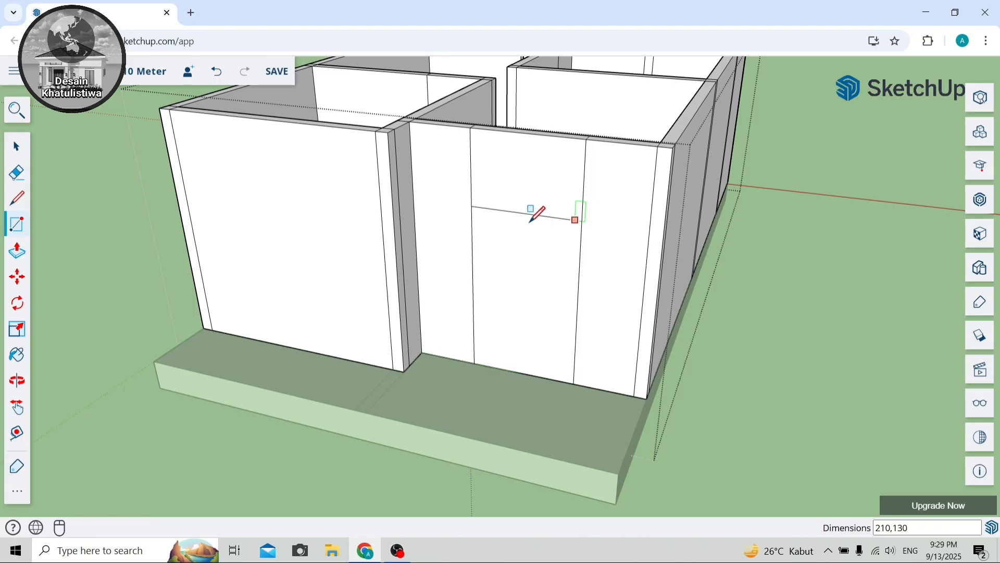
# Push the recessed front wall's door rectangle 15 cm through the wall to open the entrance.
pyautogui.click(17, 251)
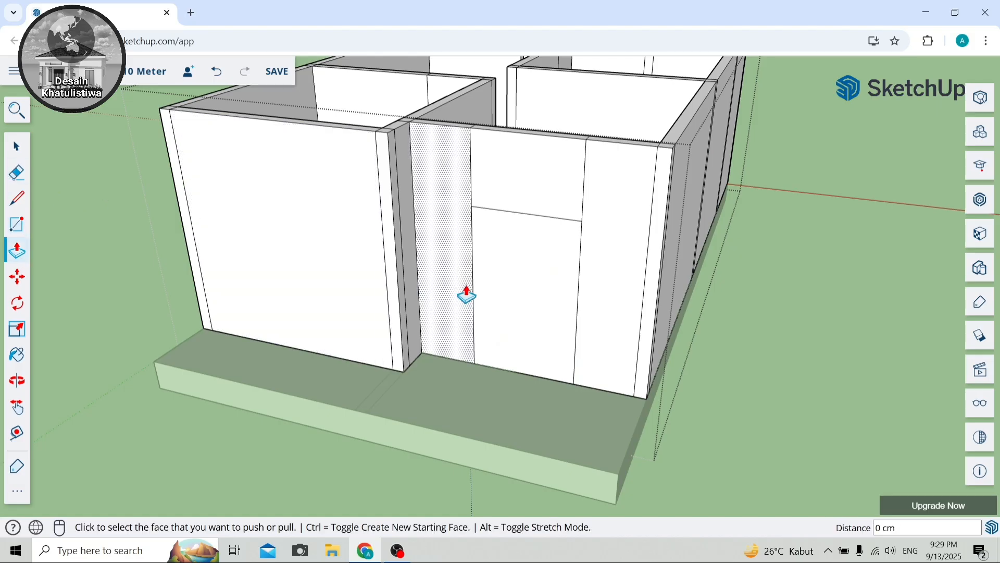
pyautogui.scroll(5, 472, 339)
pyautogui.click(545, 284)
pyautogui.click(558, 276)
pyautogui.scroll(-5, 516, 286)
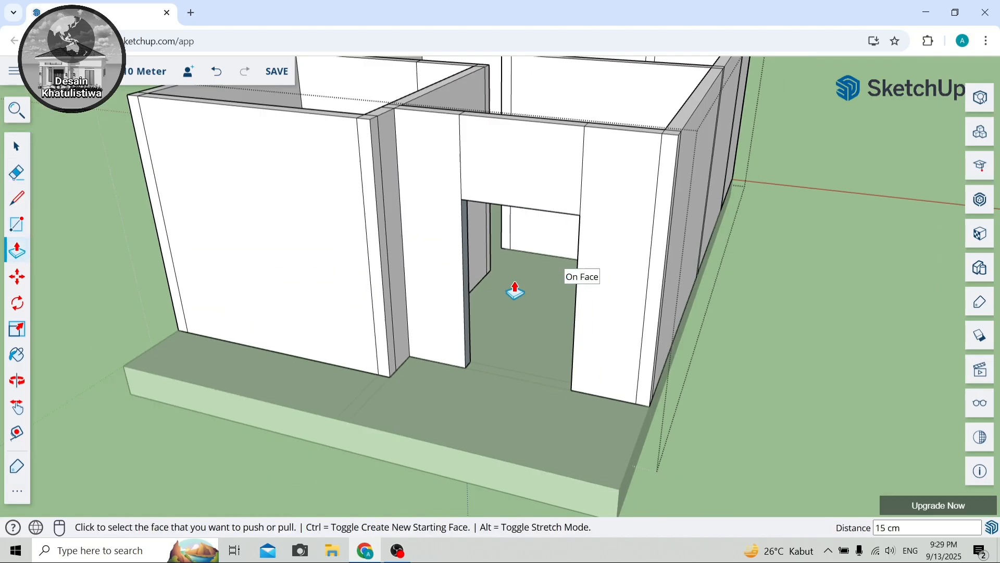
# Erase the two vertical edges on the wall face above the entrance doorway.
pyautogui.click(17, 381)
pyautogui.moveTo(164, 330); pyautogui.dragTo(66, 210)
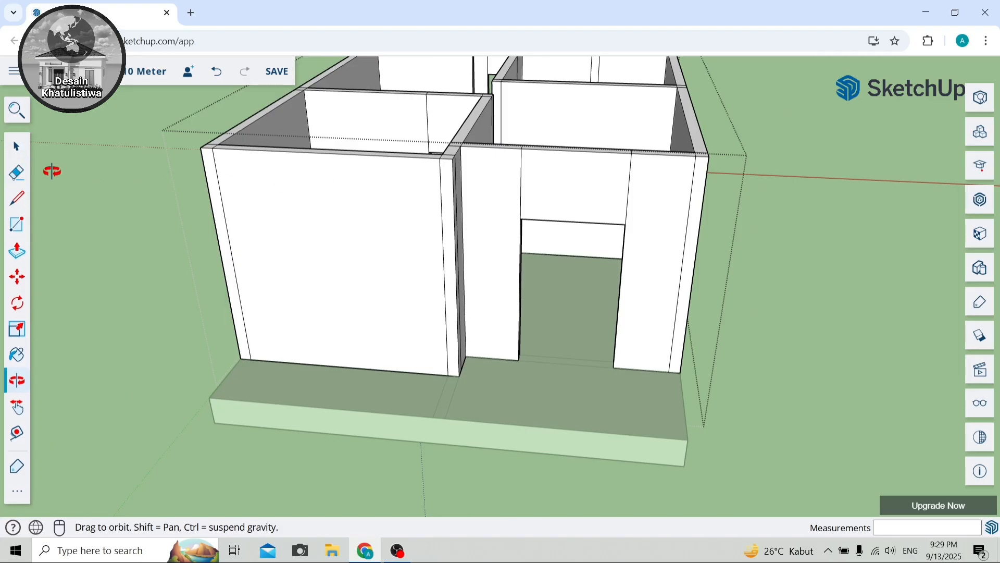
pyautogui.click(14, 176)
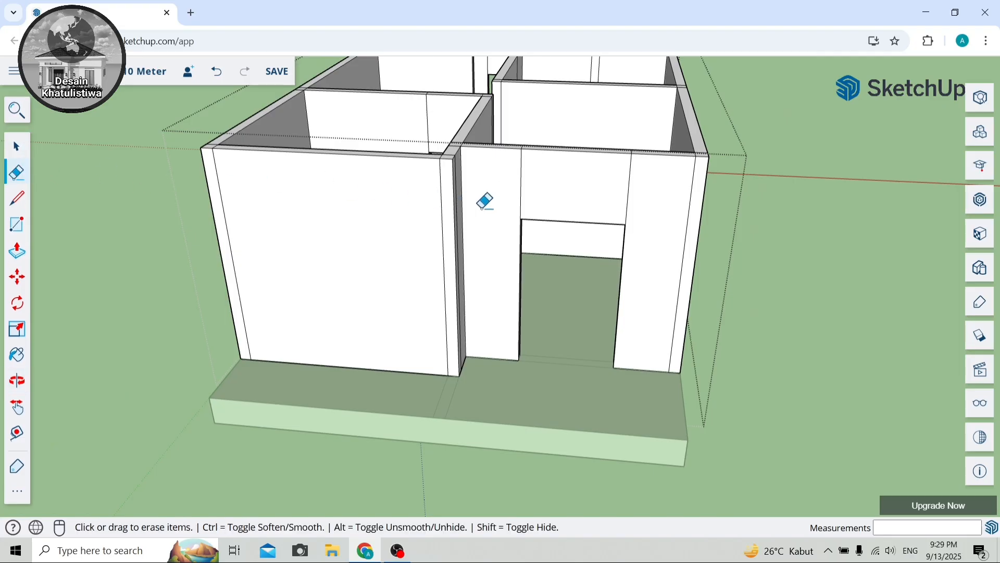
pyautogui.click(521, 181)
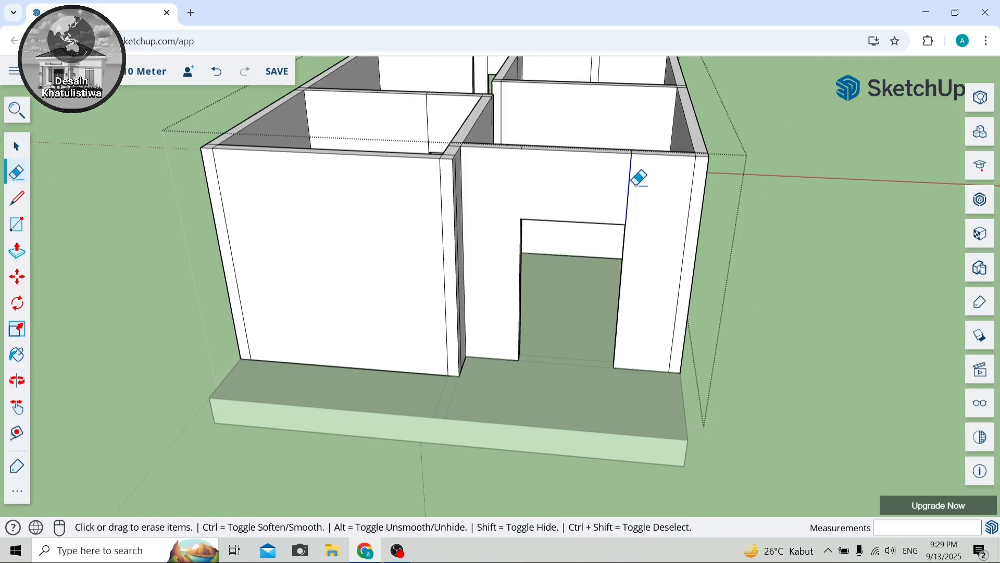
pyautogui.click(630, 178)
# Draw horizontal lines from both upper corners of the entrance doorway to the ends of the recessed front wall.
pyautogui.press('o')
pyautogui.moveTo(216, 300); pyautogui.dragTo(183, 198)
pyautogui.click(16, 146)
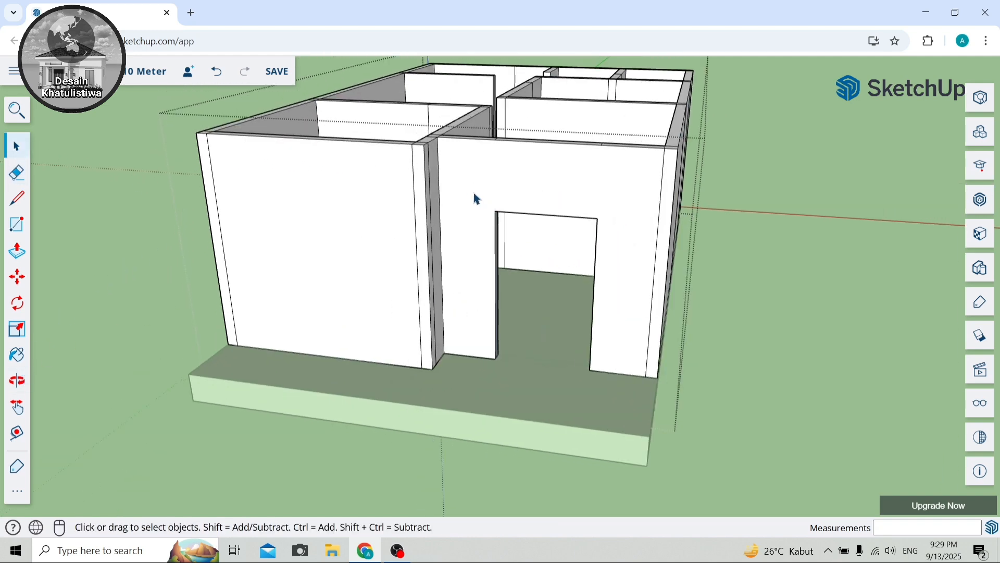
pyautogui.click(18, 201)
pyautogui.click(495, 211)
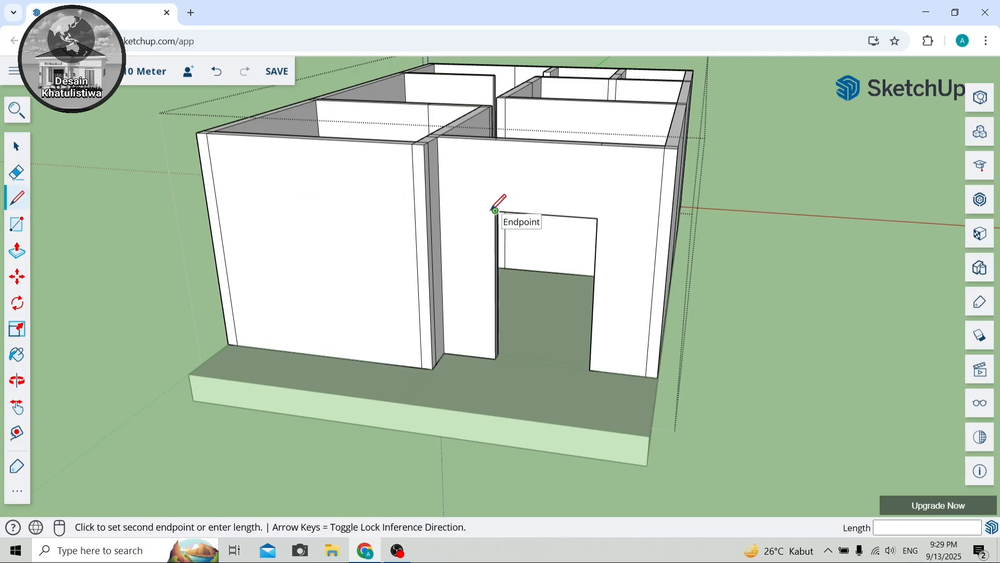
pyautogui.click(439, 207)
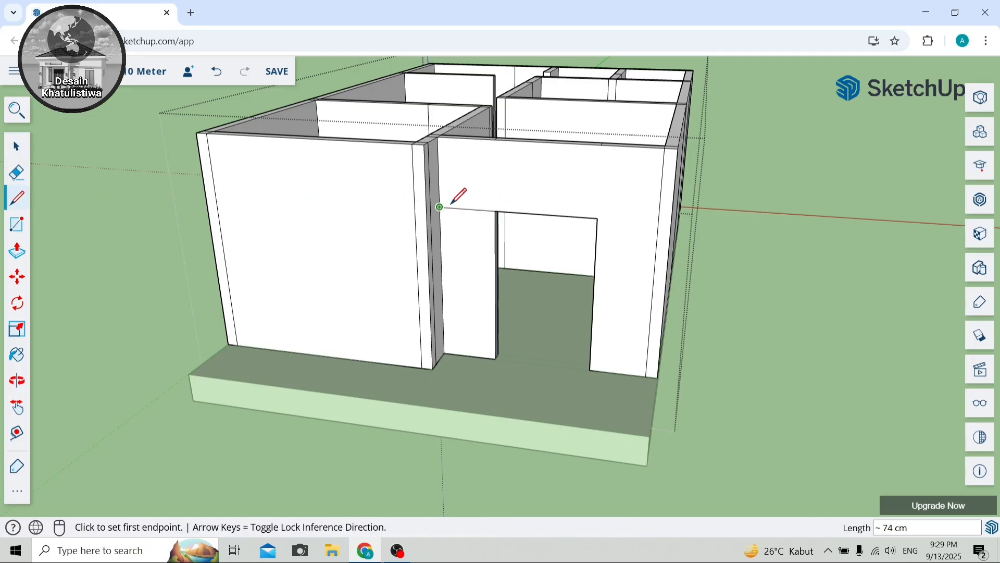
pyautogui.click(597, 218)
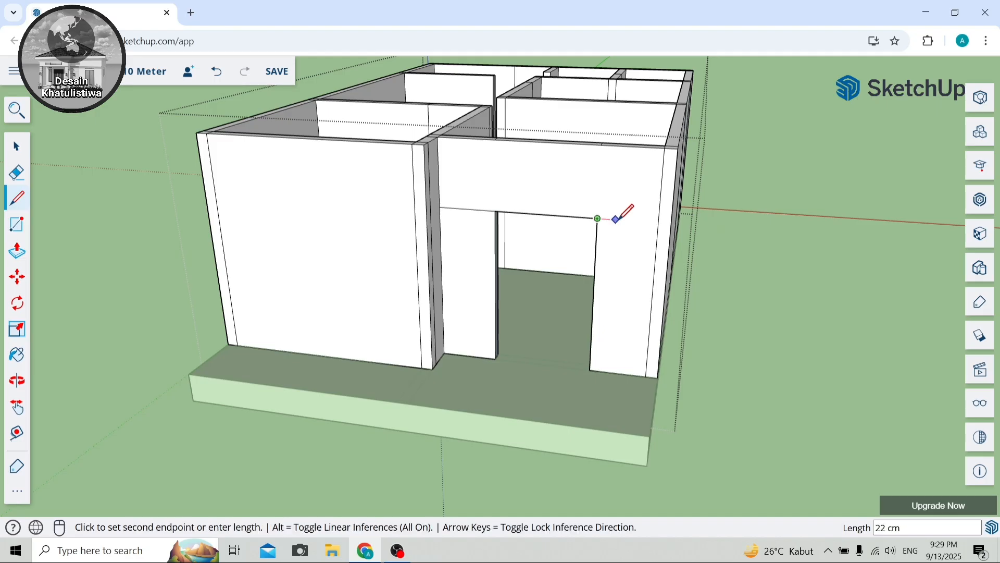
pyautogui.click(658, 223)
# Draw a horizontal line 40 cm above the floor across the wall section between the projecting room and the doorway.
pyautogui.scroll(2, 474, 224)
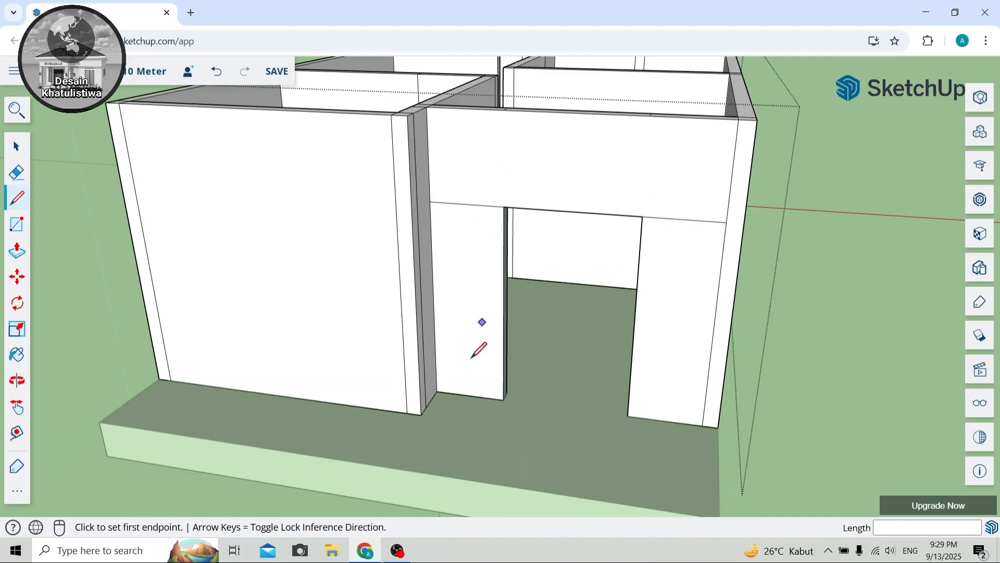
pyautogui.click(437, 391)
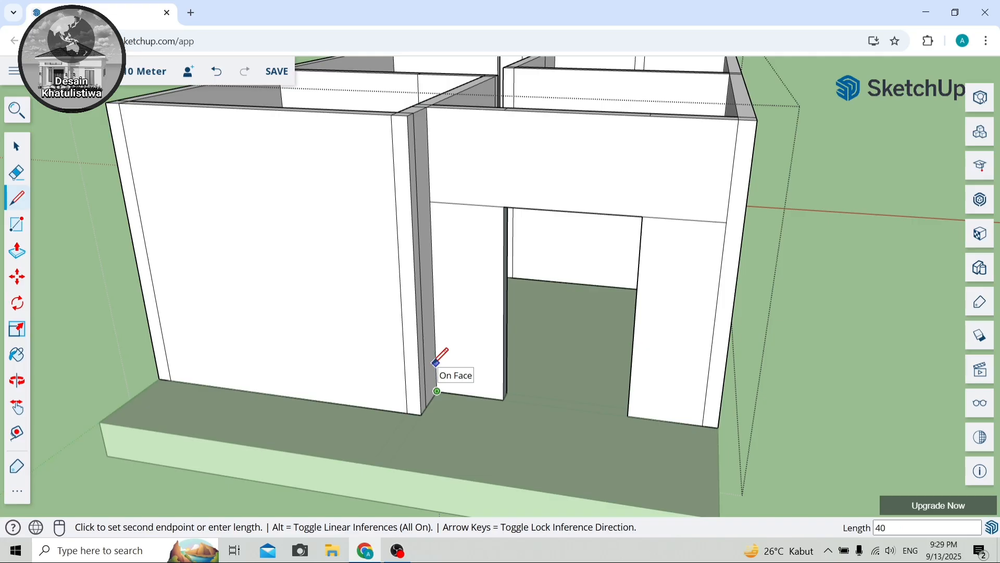
pyautogui.press('Return')
pyautogui.click(436, 358)
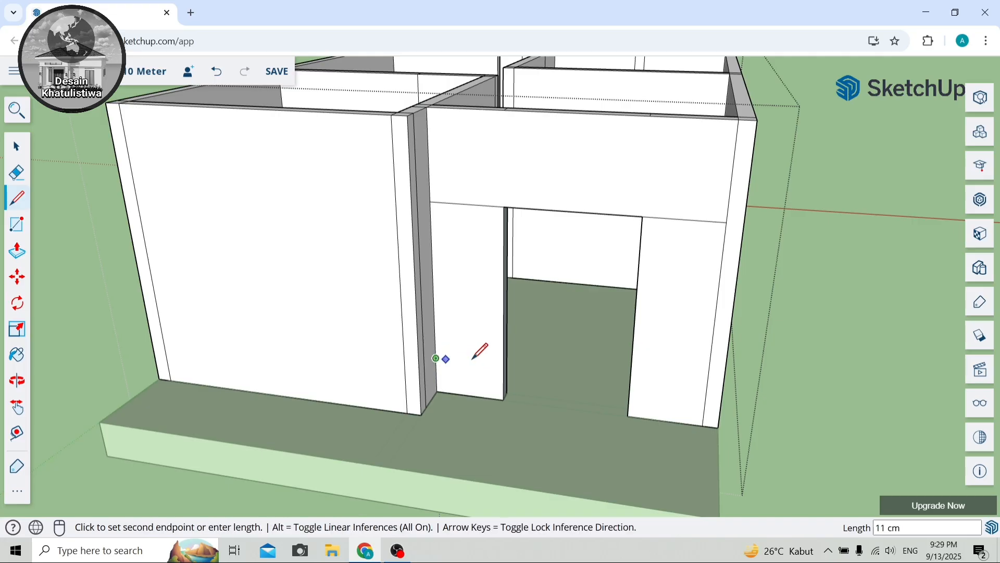
pyautogui.click(504, 366)
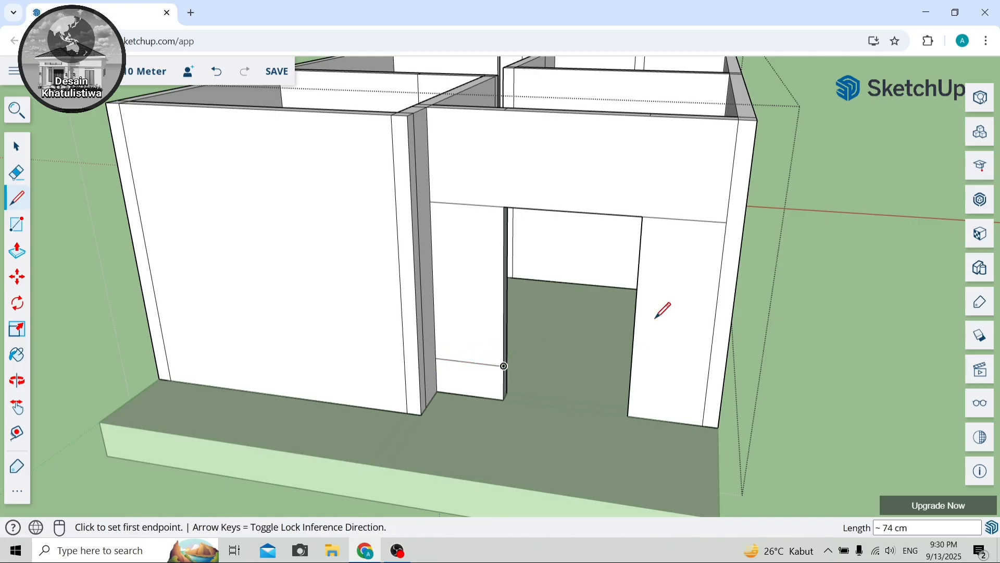
# Draw a horizontal line 40 cm above the floor across the wall section between the doorway and the house's outer corner.
pyautogui.click(703, 425)
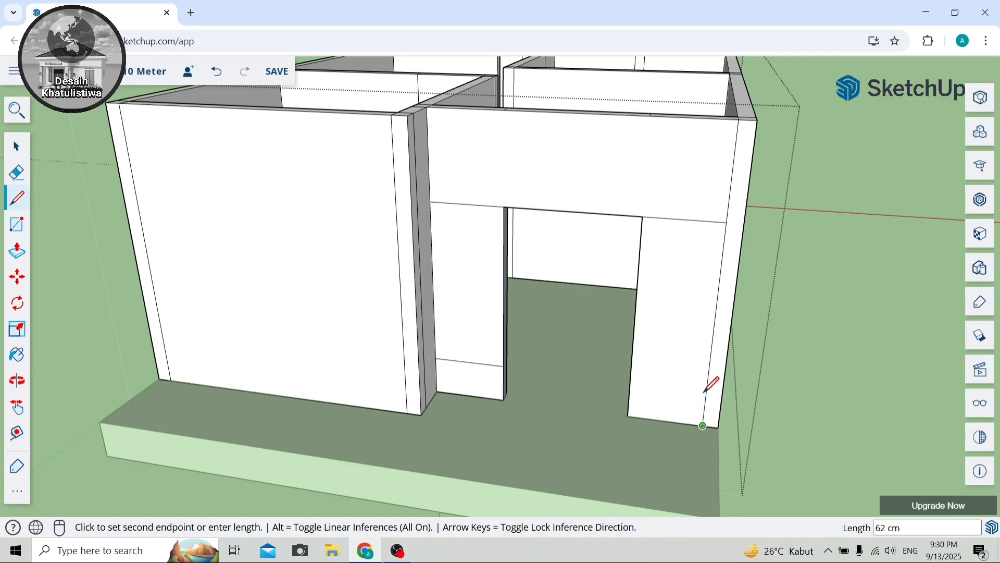
pyautogui.click(706, 390)
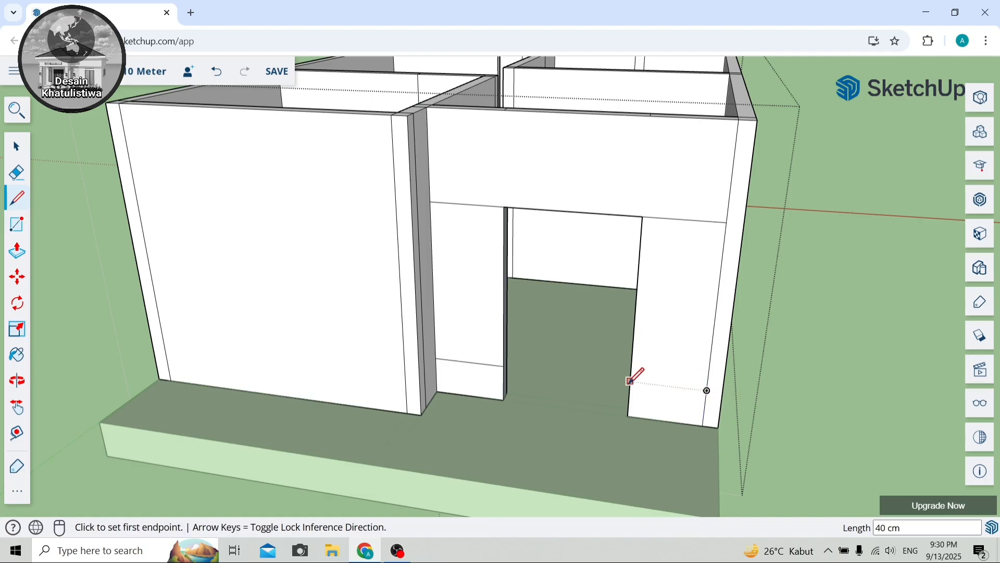
pyautogui.click(629, 382)
pyautogui.click(707, 390)
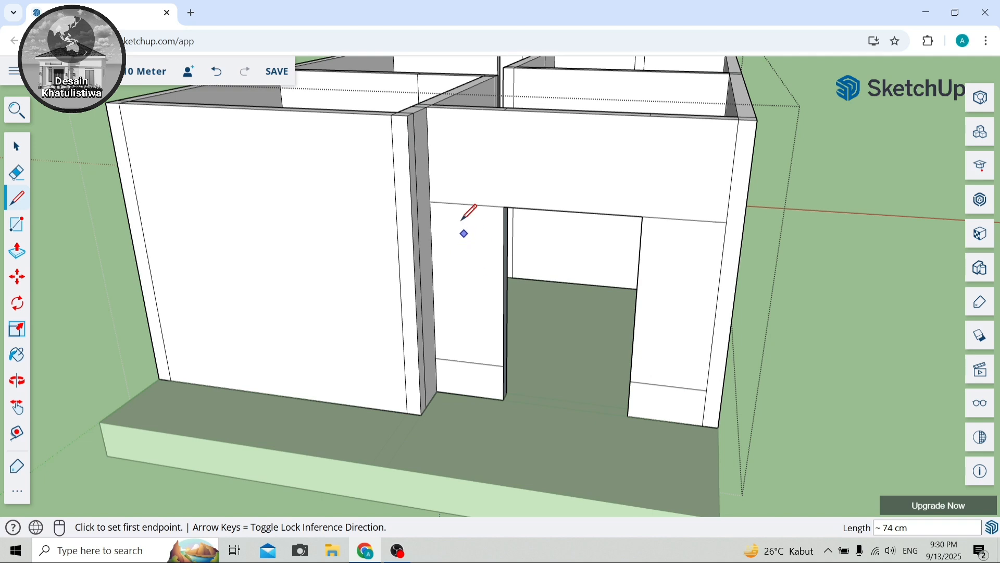
# Draw a vertical line down to the 40 cm line, 20 cm doorward of the midpoint of the top line beside the projecting room.
pyautogui.scroll(5, 458, 204)
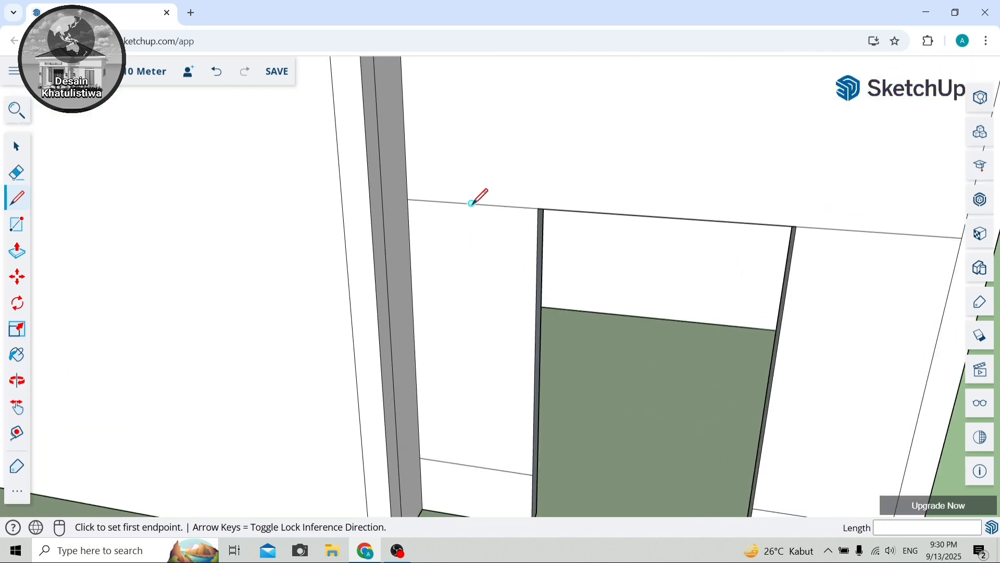
pyautogui.click(471, 202)
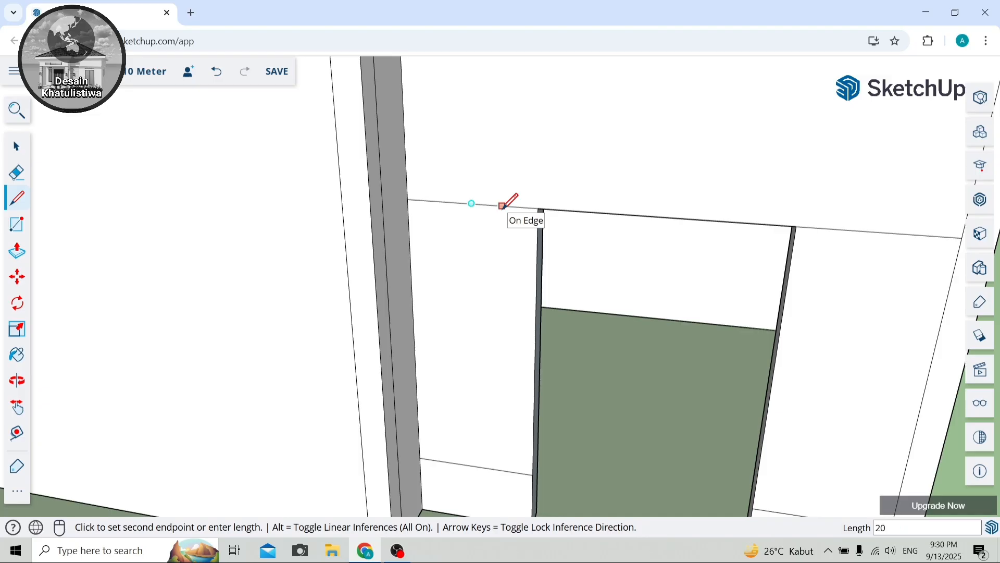
pyautogui.click(504, 206)
pyautogui.click(507, 205)
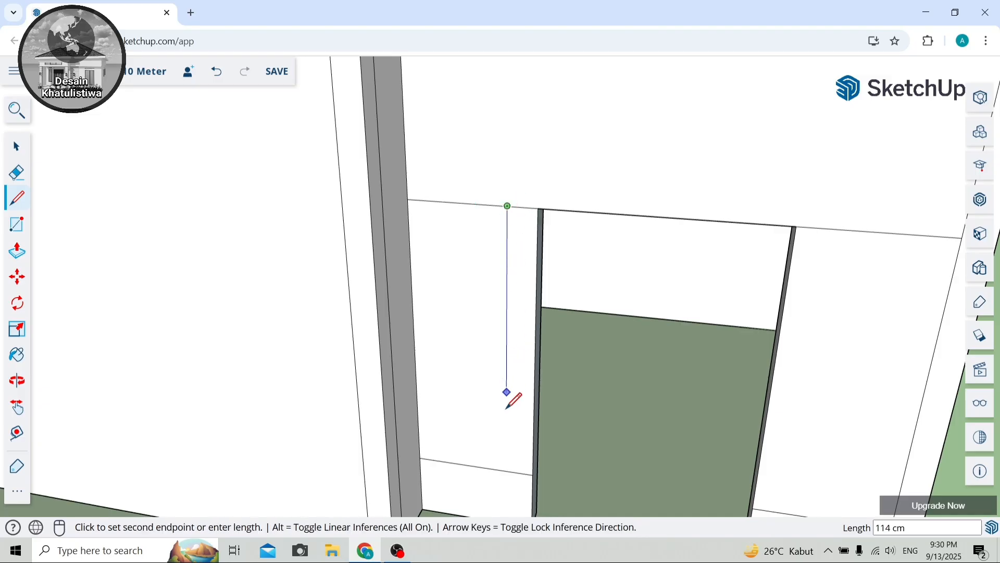
pyautogui.click(506, 471)
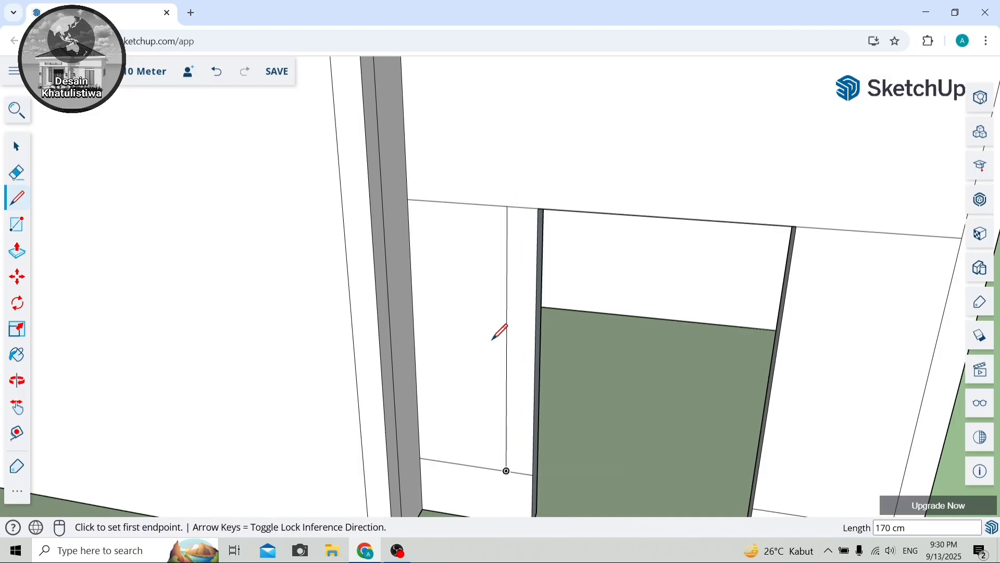
# Draw a matching vertical line down to the 40 cm line, 20 cm from the top line's midpoint towards the projecting room.
pyautogui.scroll(-5, 497, 236)
pyautogui.click(502, 218)
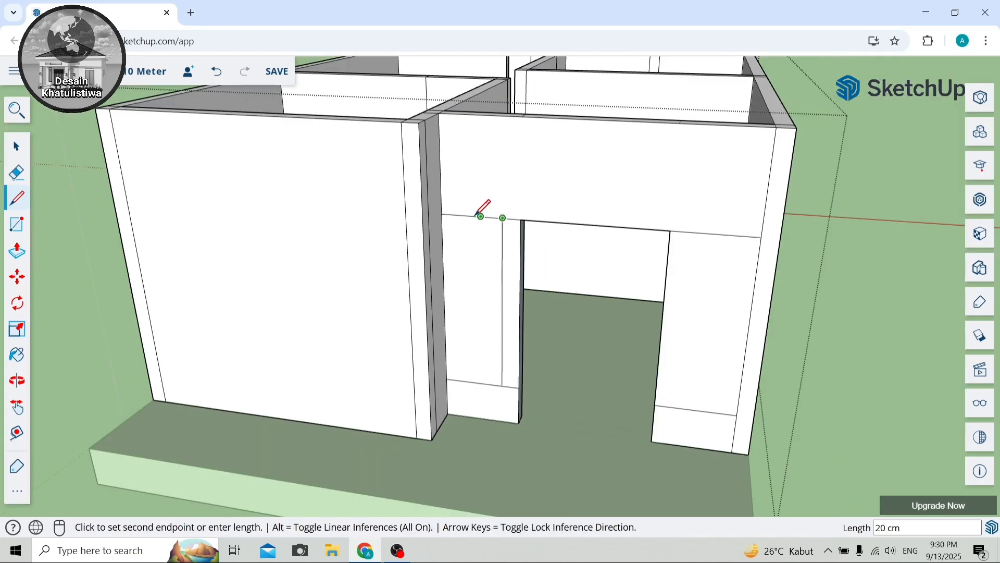
pyautogui.click(484, 213)
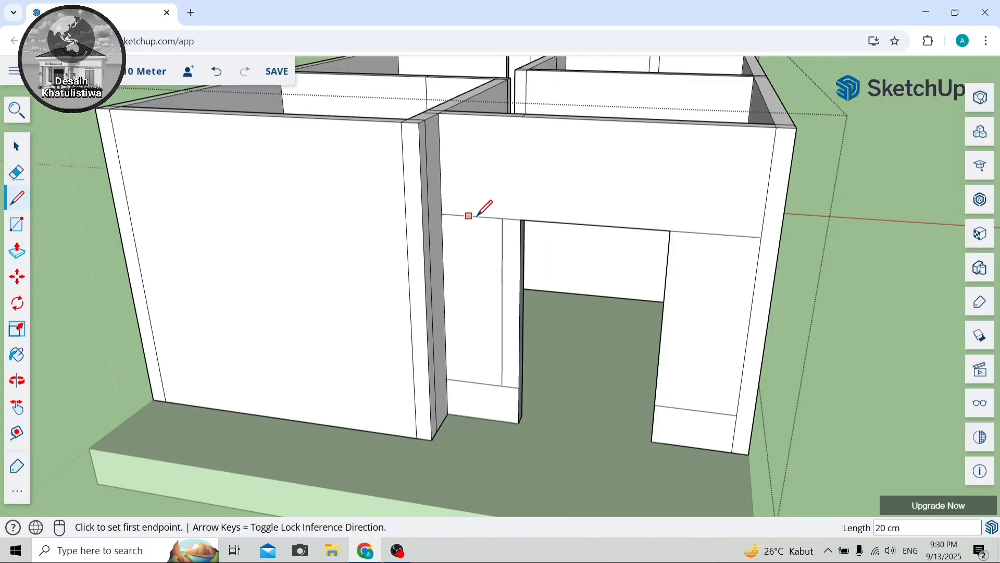
pyautogui.click(480, 215)
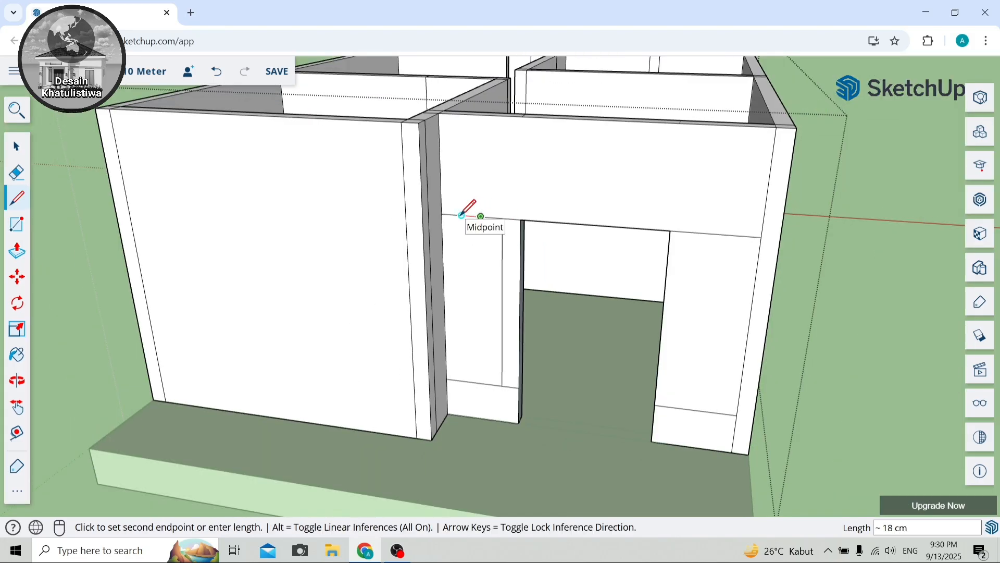
pyautogui.write('20')
pyautogui.press('Return')
pyautogui.click(460, 215)
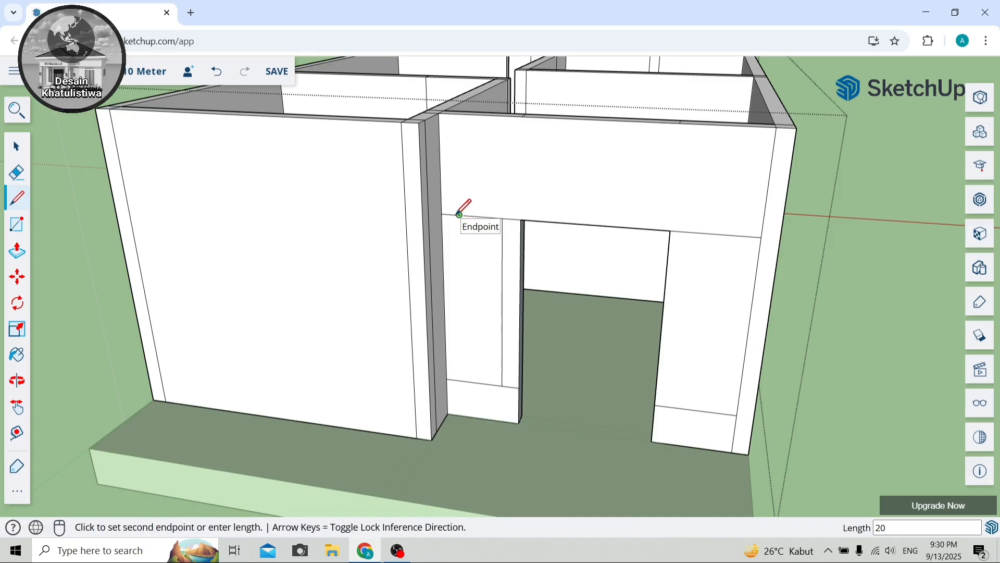
pyautogui.click(462, 381)
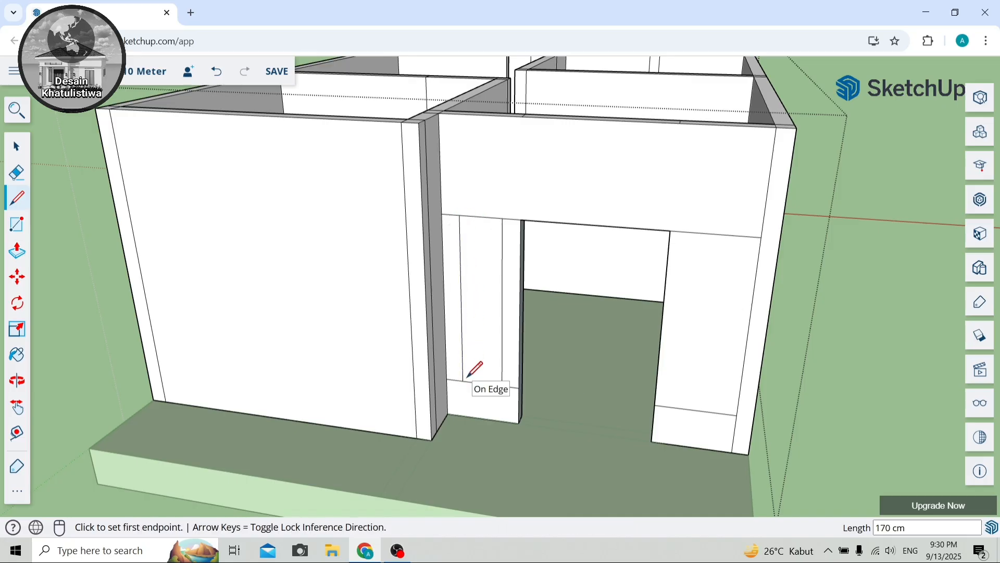
pyautogui.click(671, 230)
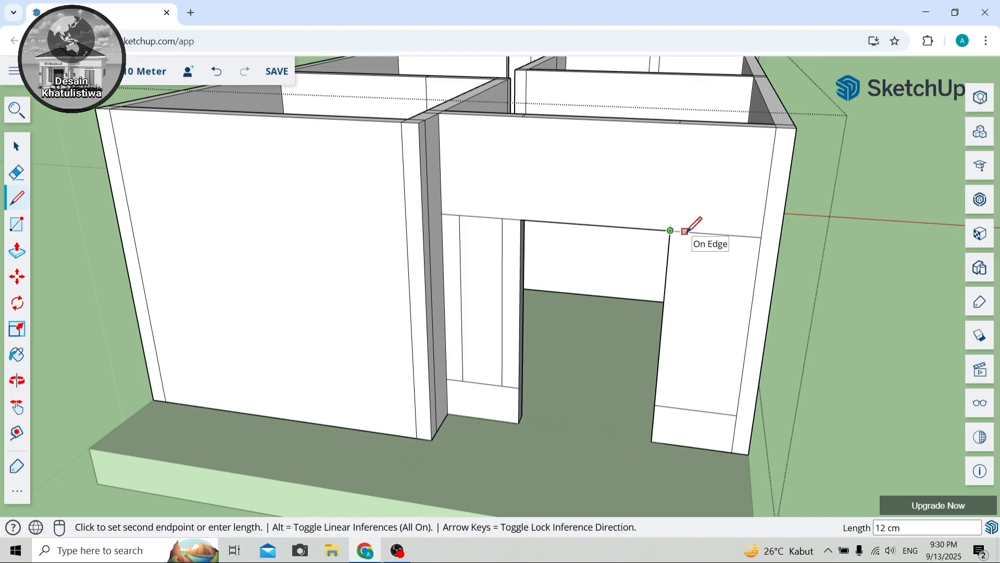
pyautogui.click(695, 232)
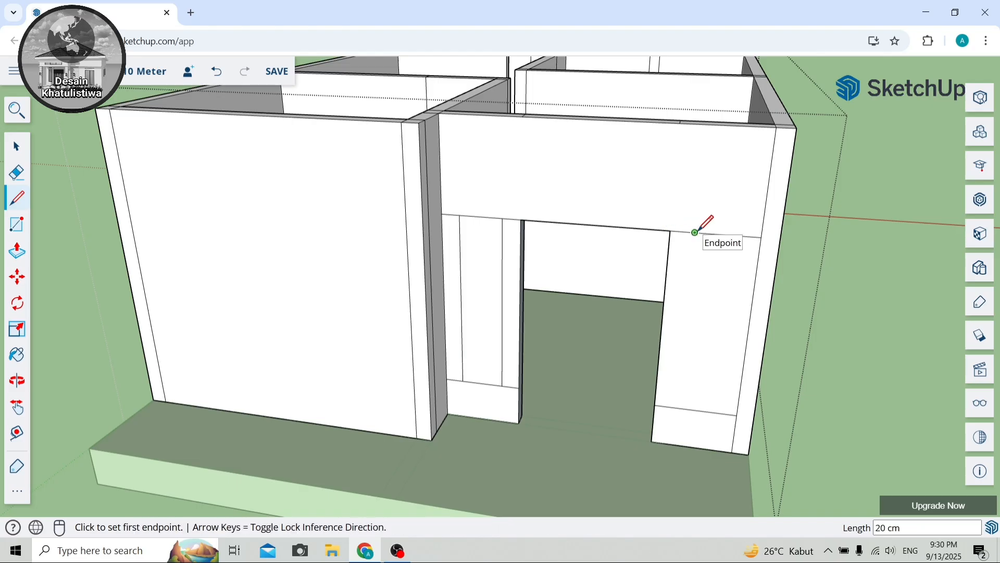
pyautogui.click(695, 232)
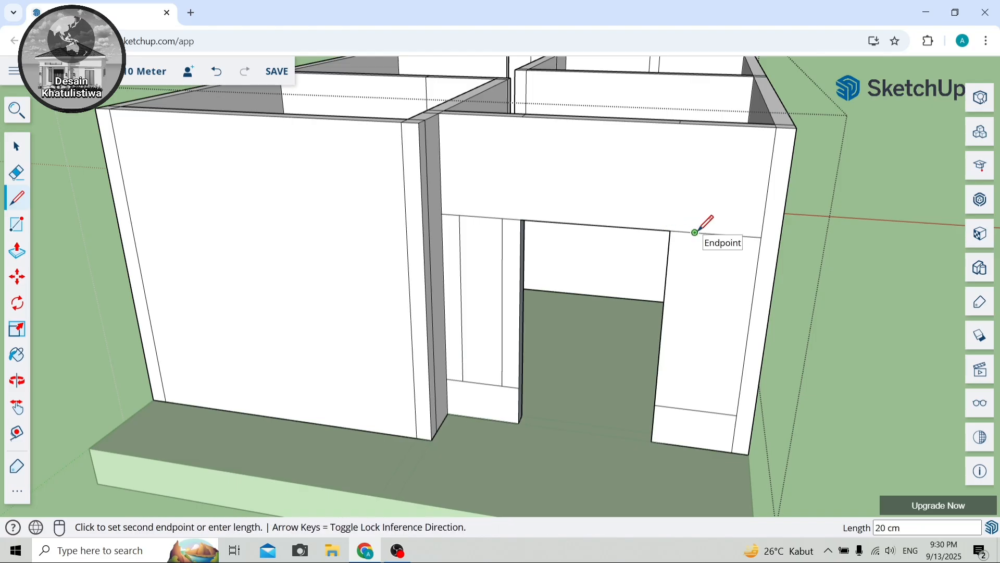
pyautogui.click(224, 76)
pyautogui.press('space')
pyautogui.scroll(2, 774, 207)
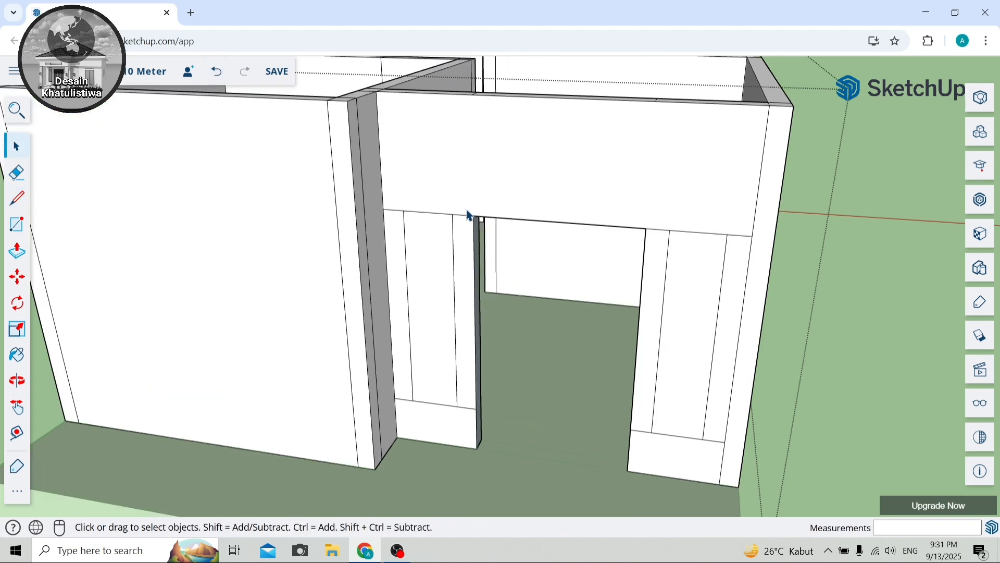
# Push the outlined window panel between the projecting room and the doorway 15 cm through the wall to open it.
pyautogui.scroll(-2, 430, 233)
pyautogui.scroll(1, 428, 238)
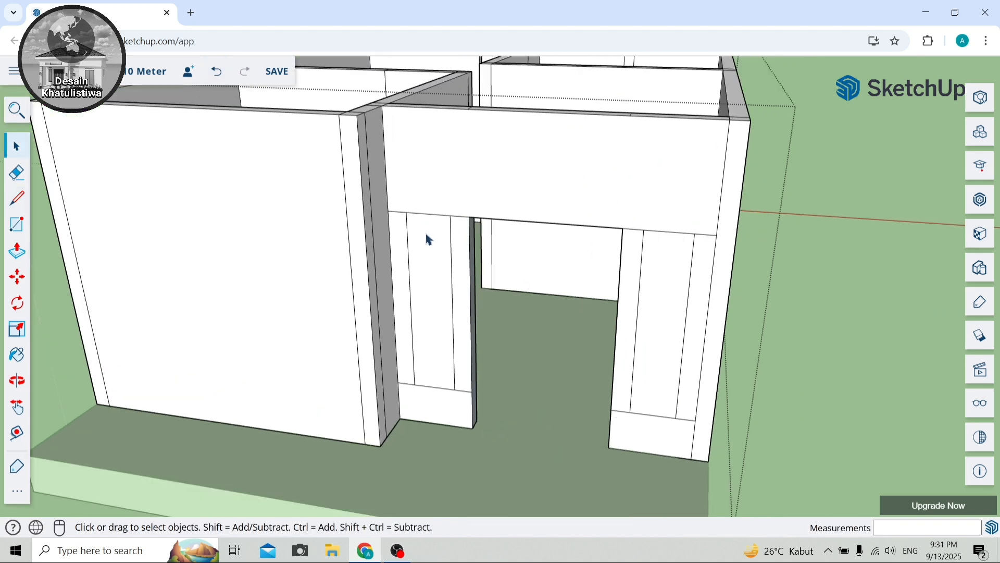
pyautogui.click(17, 249)
pyautogui.scroll(4, 412, 295)
pyautogui.click(450, 334)
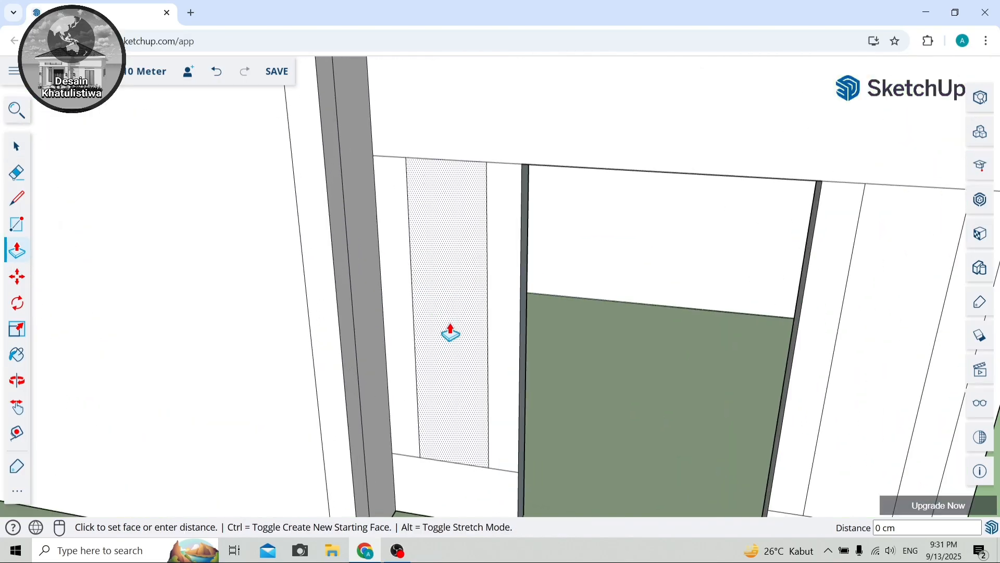
pyautogui.click(458, 262)
pyautogui.scroll(-5, 458, 262)
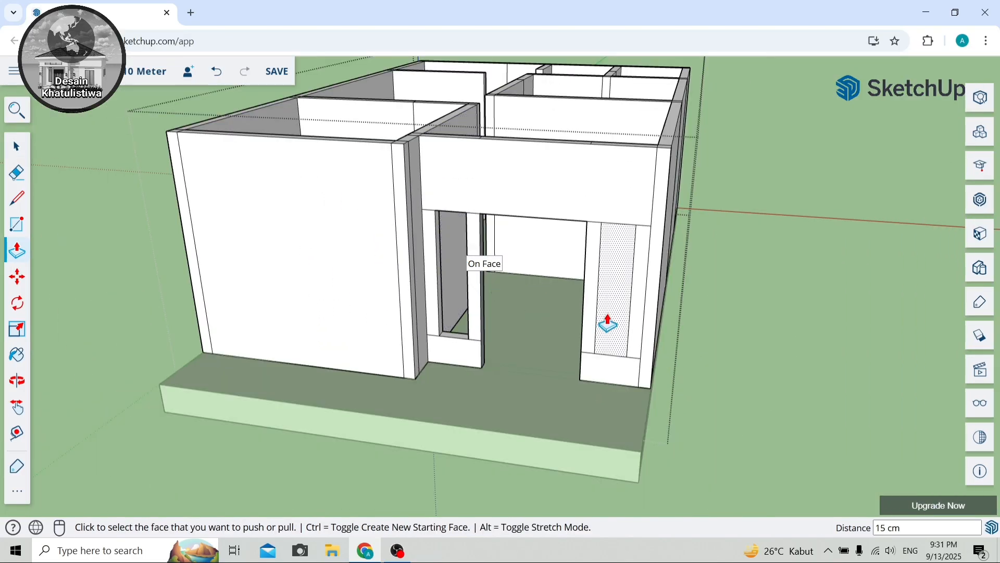
# Push the outlined window panel between the doorway and the house's outer corner 15 cm through the wall.
pyautogui.scroll(4, 607, 323)
pyautogui.click(610, 319)
pyautogui.click(617, 267)
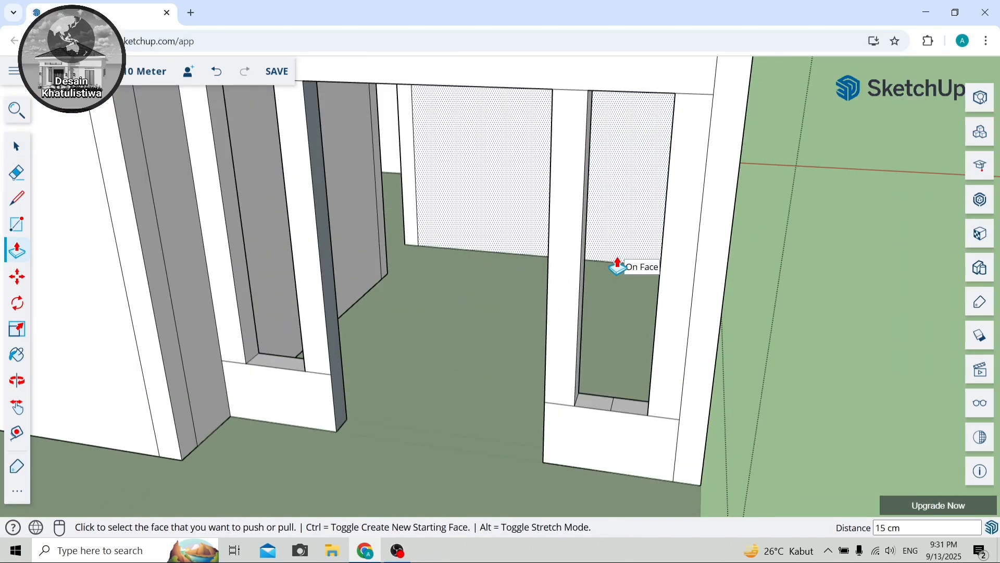
pyautogui.scroll(-6, 617, 266)
pyautogui.scroll(2, 509, 175)
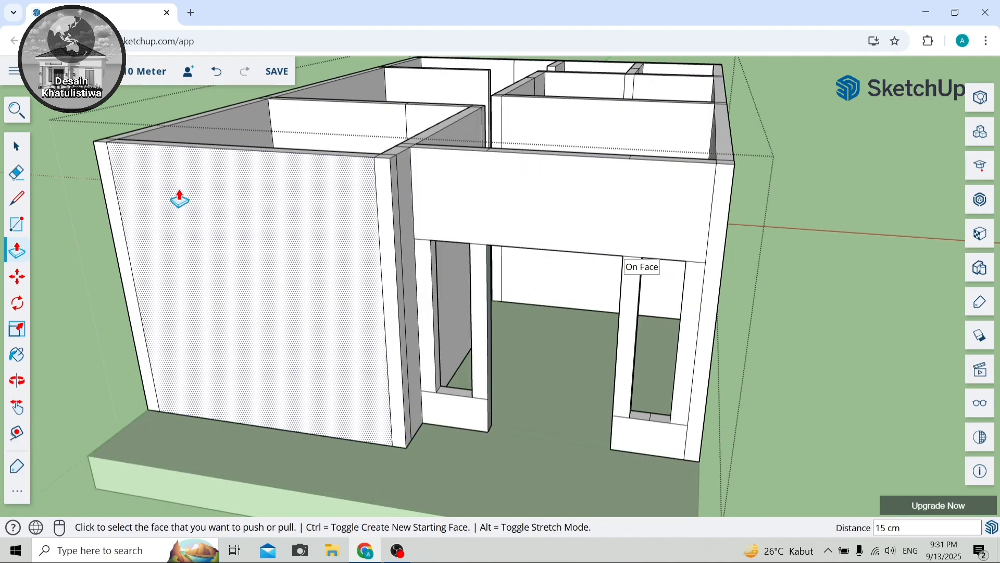
# Erase the stray line across the sill of the window opening near the house's outer corner.
pyautogui.click(17, 171)
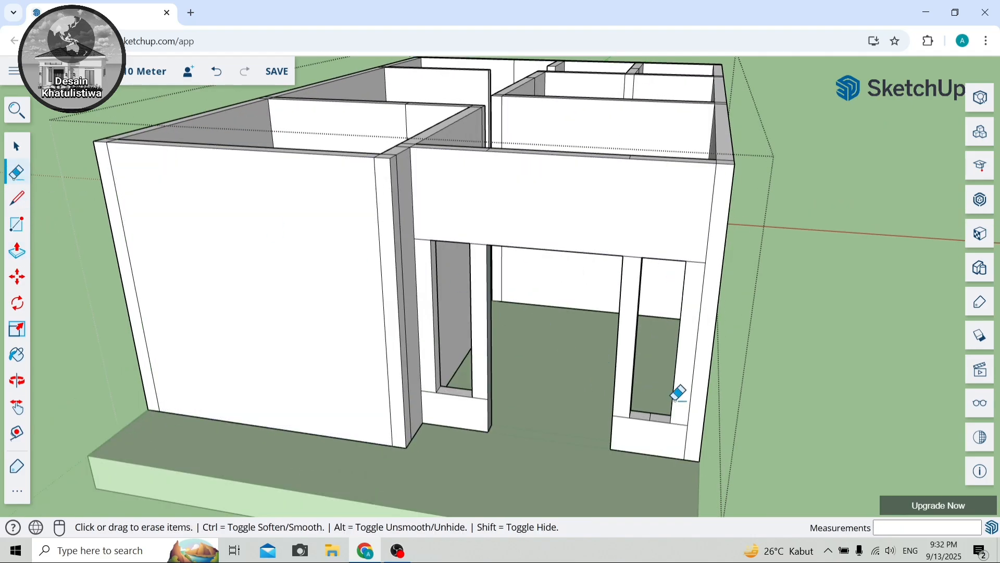
pyautogui.scroll(3, 679, 394)
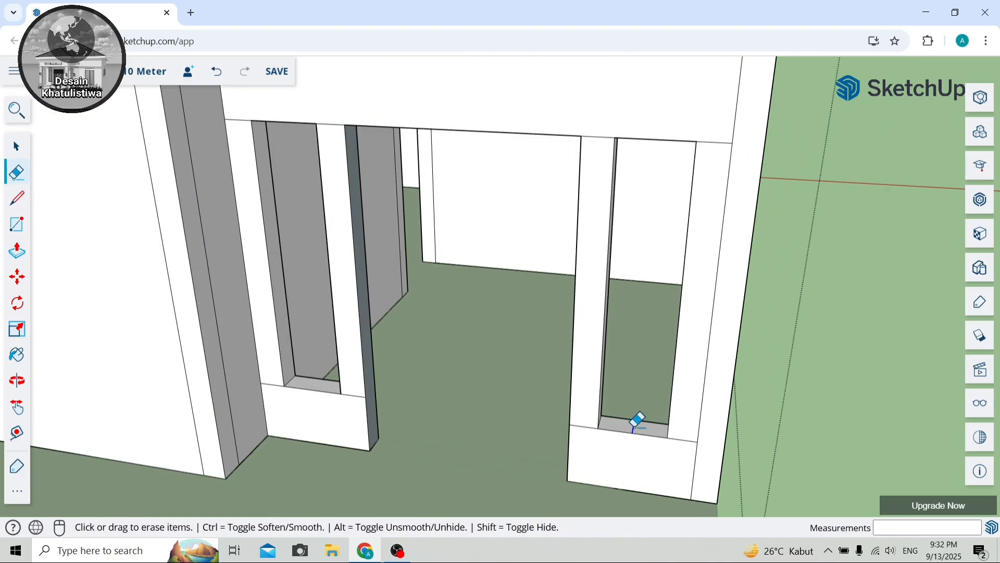
pyautogui.scroll(-2, 627, 416)
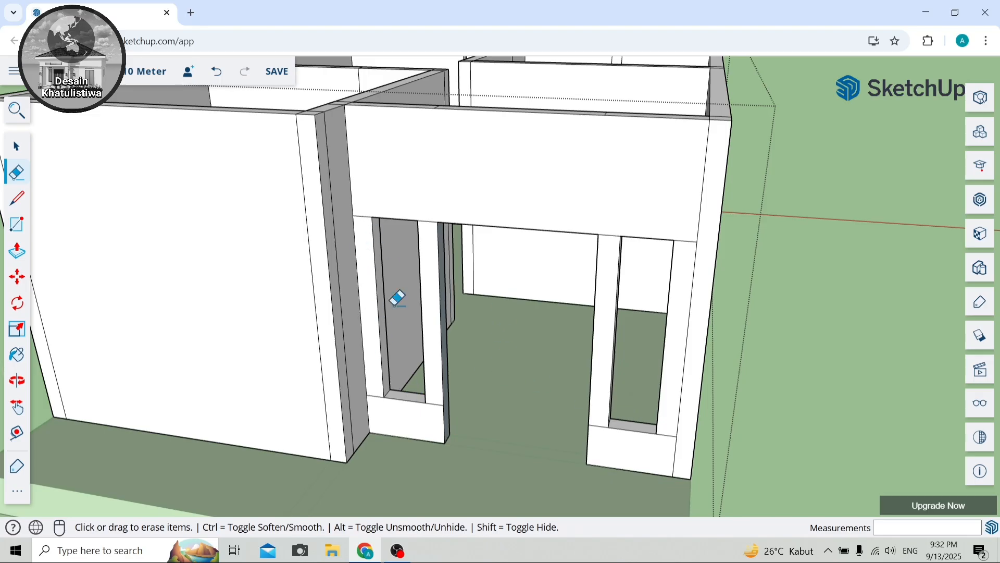
pyautogui.scroll(-1, 404, 486)
# Continue the window-top line 50 cm along the projecting room's side wall and across its front to the far seam.
pyautogui.press('space')
pyautogui.press('l')
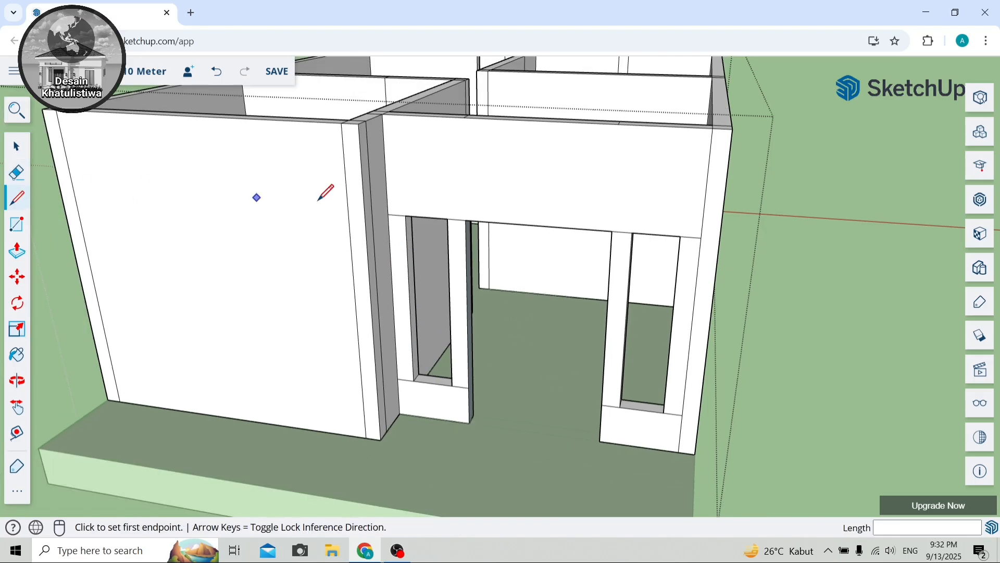
pyautogui.click(388, 214)
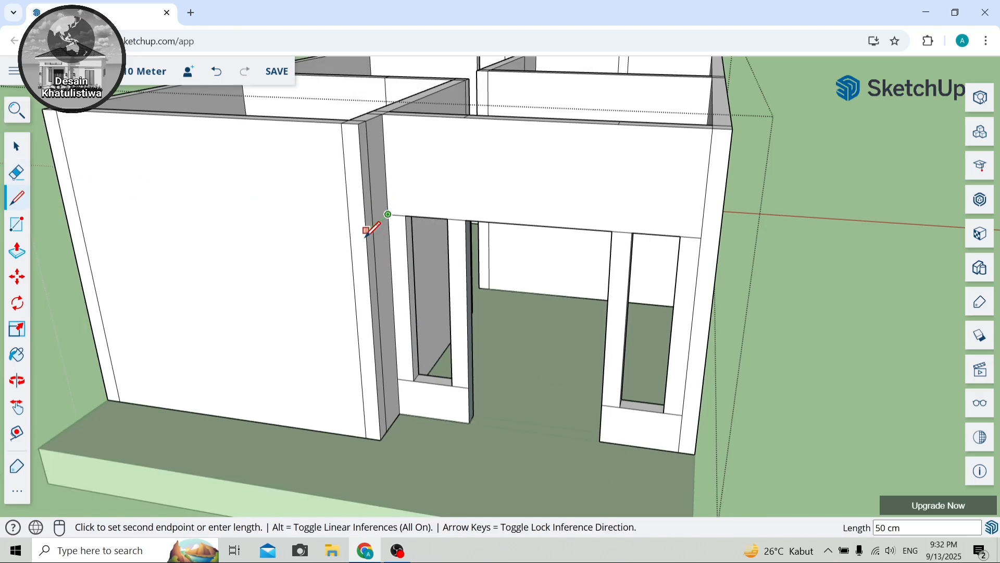
pyautogui.click(367, 230)
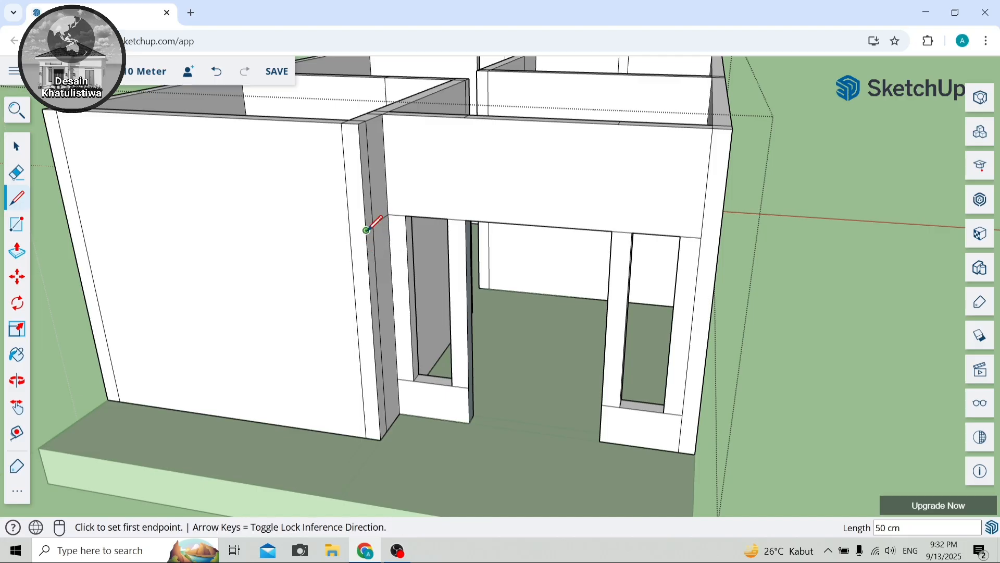
pyautogui.click(367, 230)
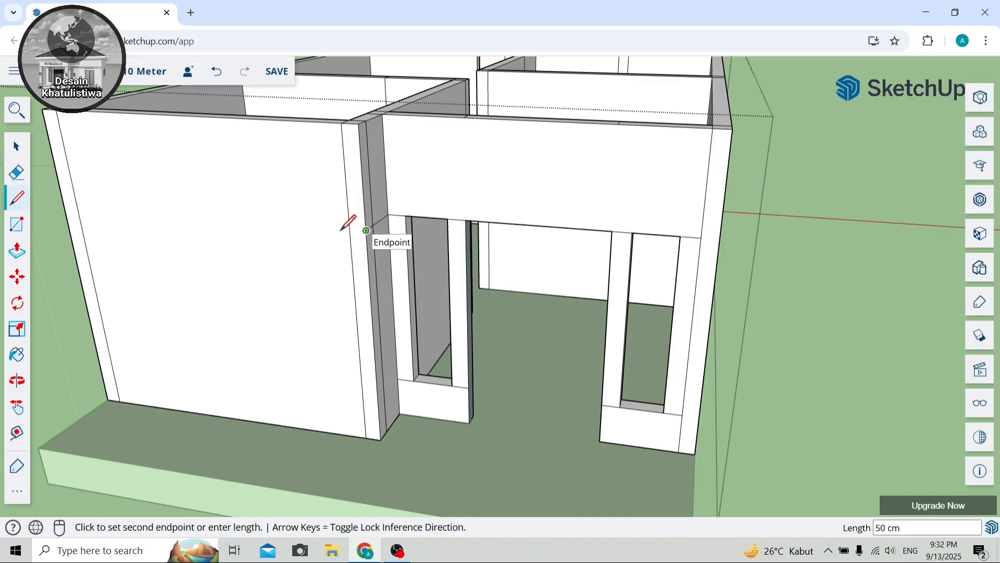
pyautogui.click(78, 209)
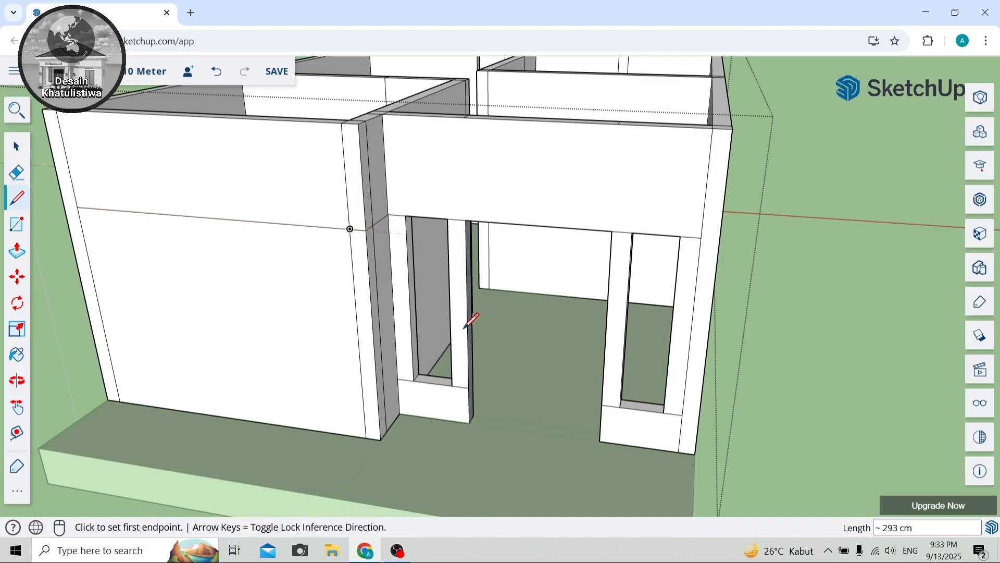
# Continue the 40 cm sill line along the projecting room's side wall and across its front to the far seam.
pyautogui.click(398, 378)
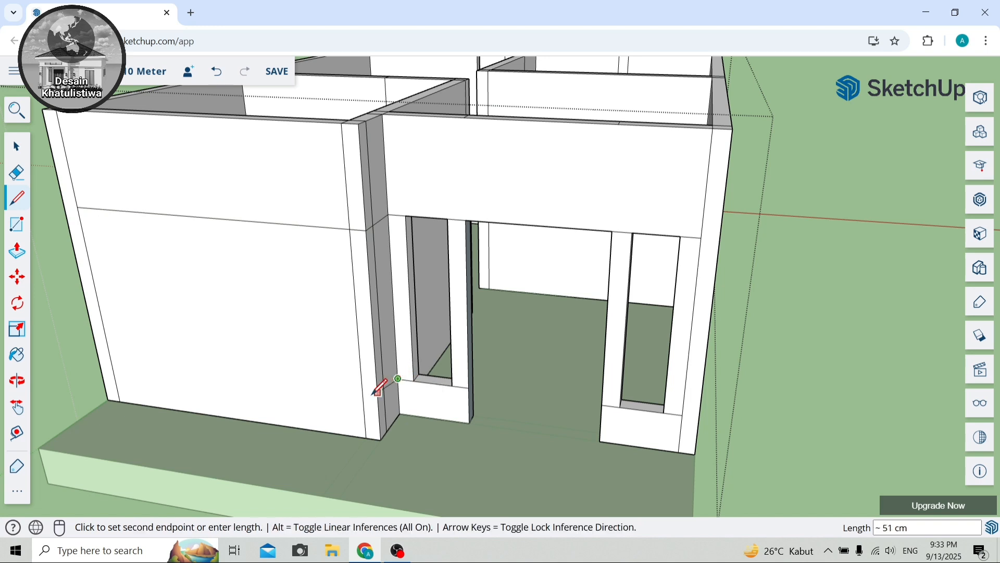
pyautogui.click(379, 402)
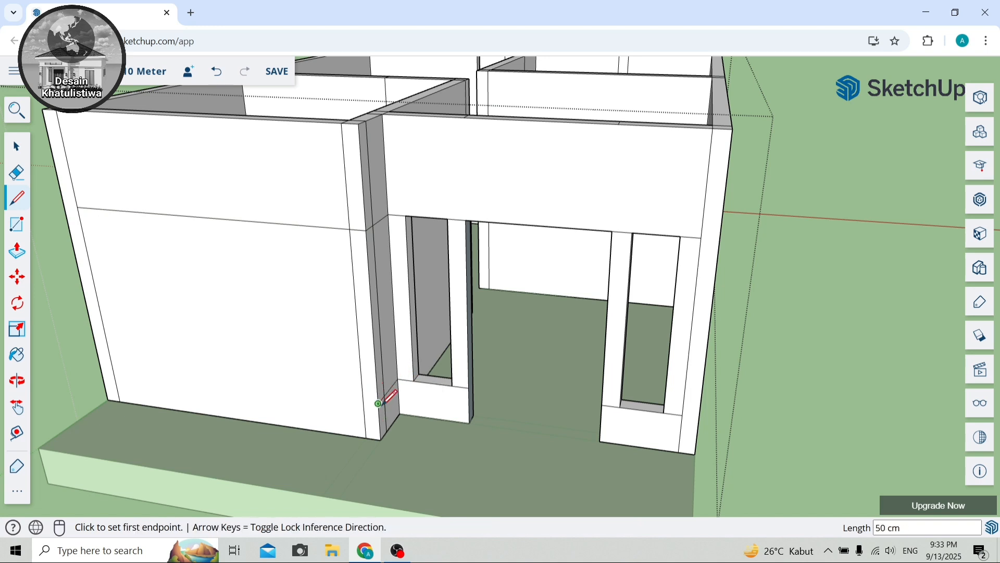
pyautogui.click(379, 403)
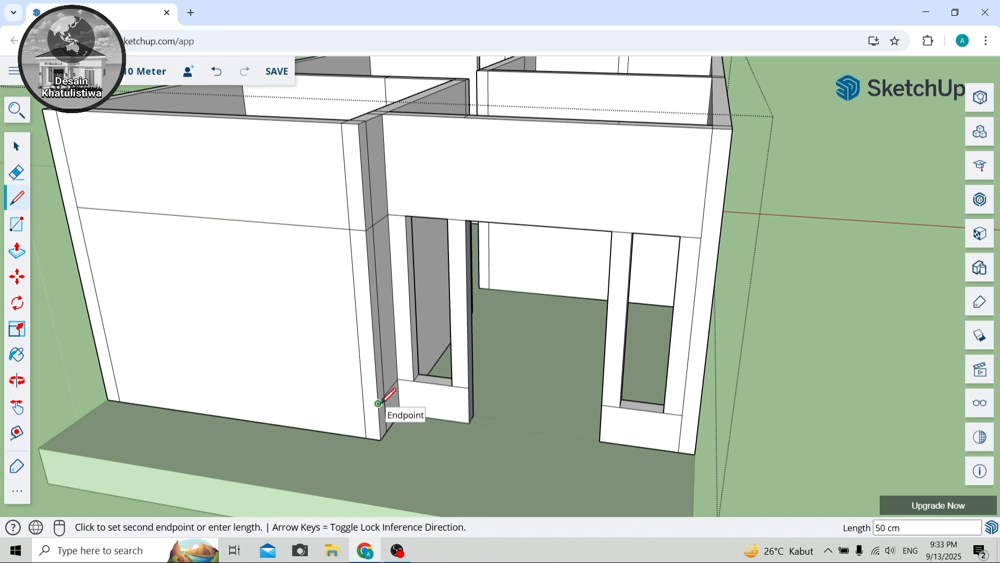
pyautogui.click(119, 367)
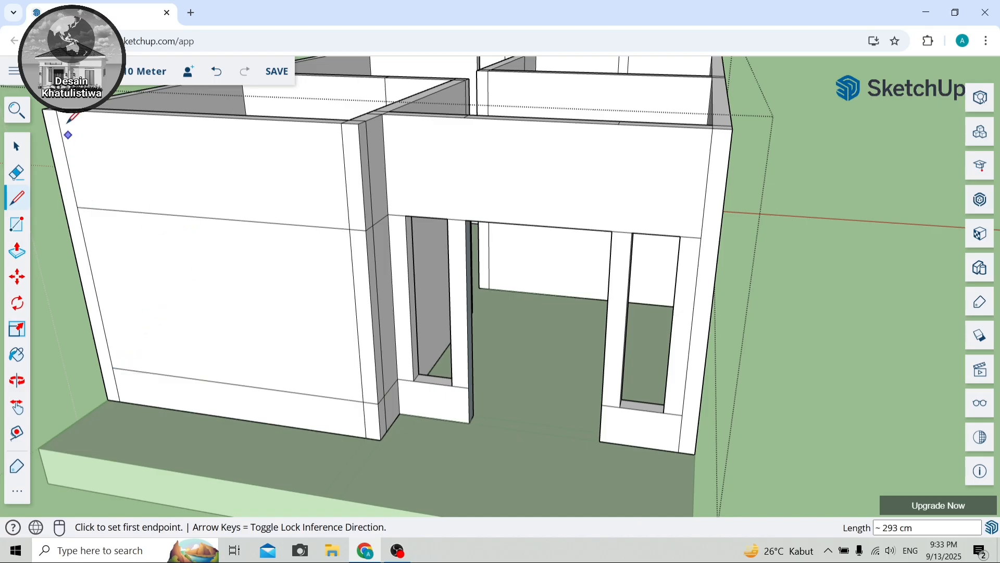
# Draw a full-height vertical line on the projecting room's front, 15 cm inward from the seam near its outer corner.
pyautogui.click(57, 111)
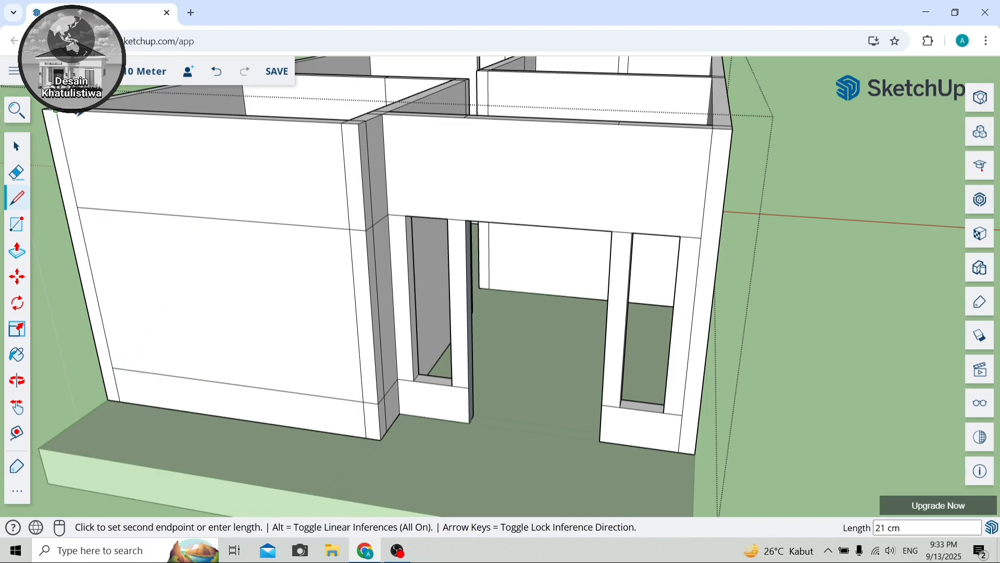
pyautogui.press('Return')
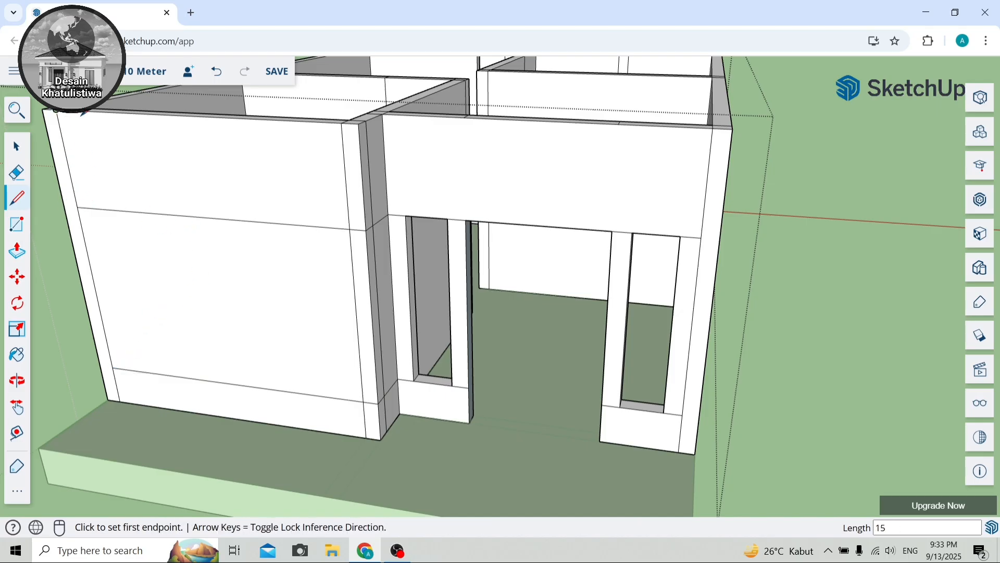
pyautogui.click(73, 114)
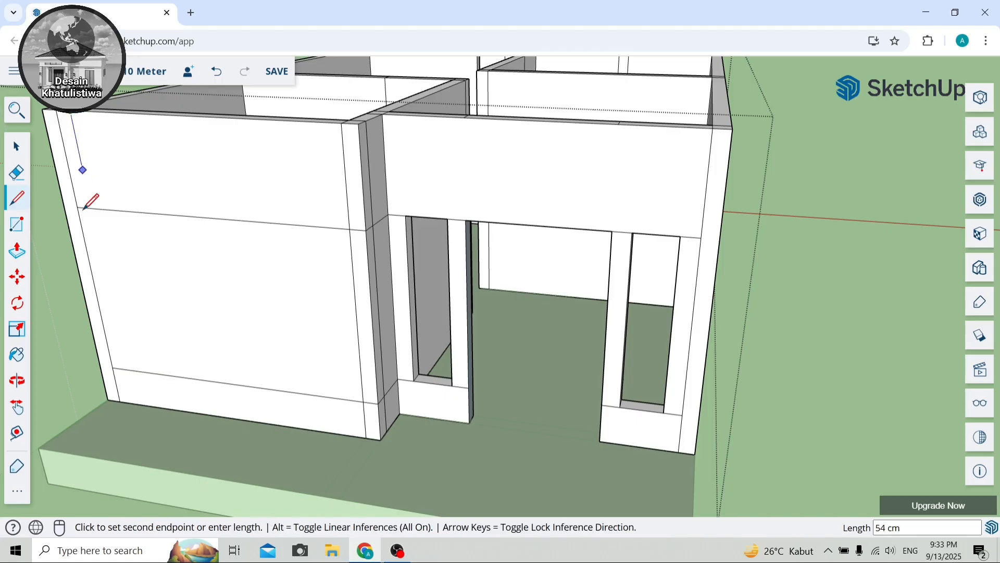
pyautogui.click(132, 402)
# Mark an 80 cm window width along the window-top line and draw a vertical line from there down to the sill line.
pyautogui.click(91, 207)
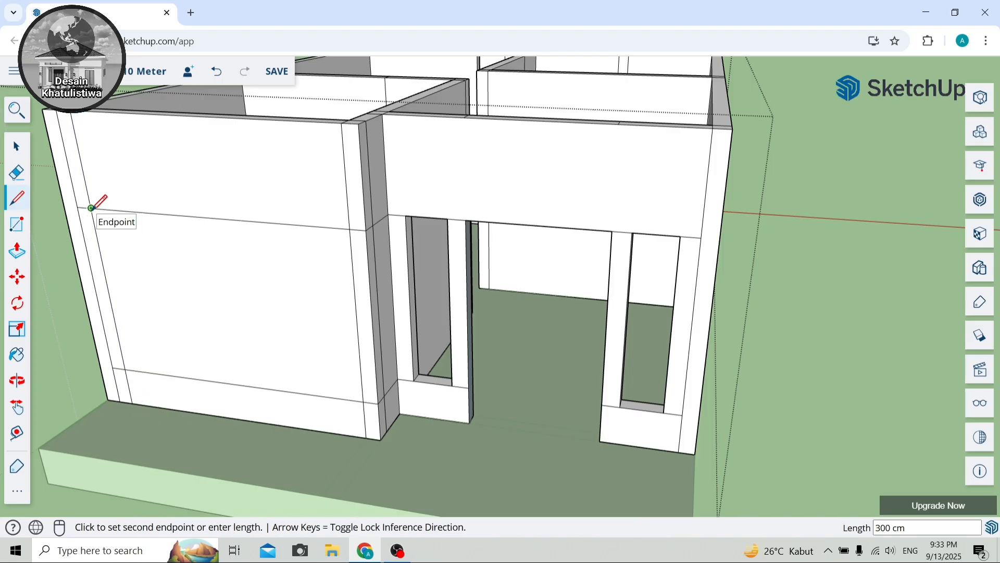
pyautogui.click(145, 211)
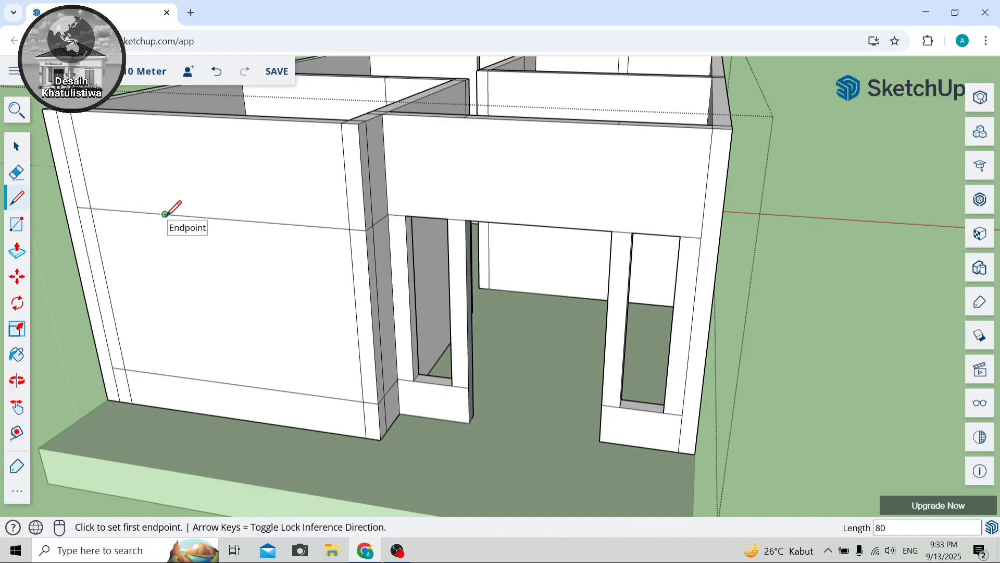
pyautogui.click(165, 214)
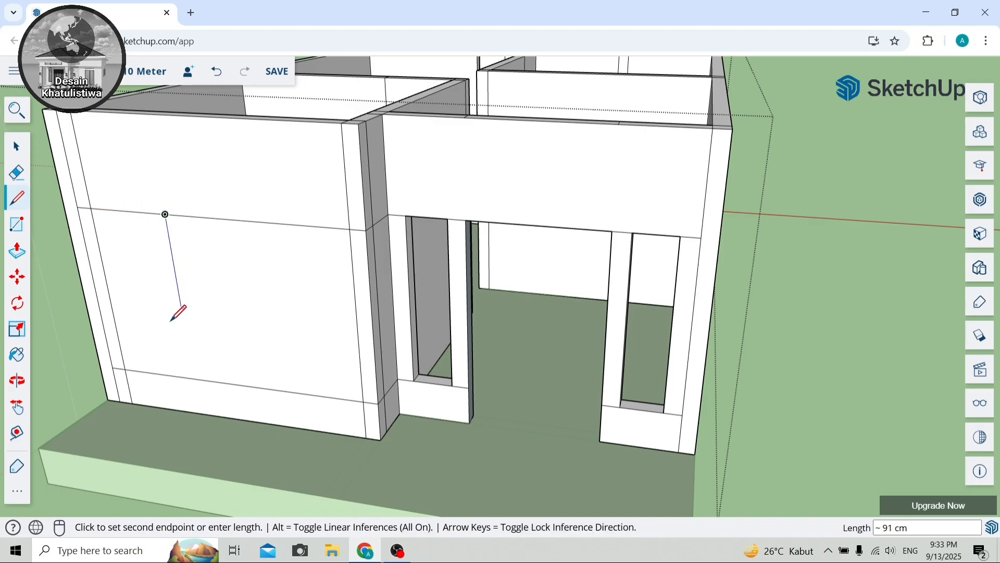
pyautogui.click(193, 378)
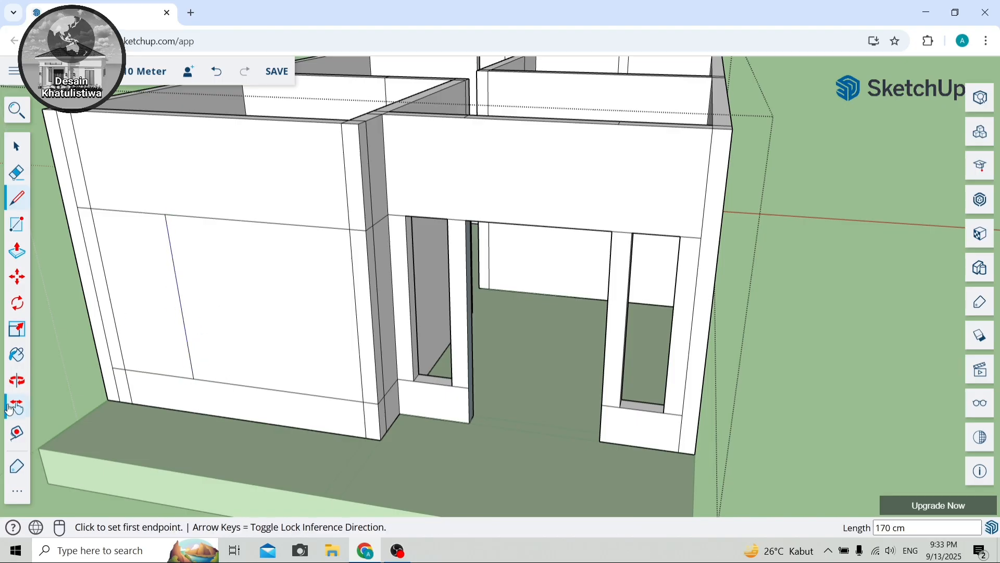
# Push the 80 cm wide window panel on the projecting room's front 15 cm through the wall.
pyautogui.click(17, 380)
pyautogui.moveTo(93, 365); pyautogui.dragTo(158, 329)
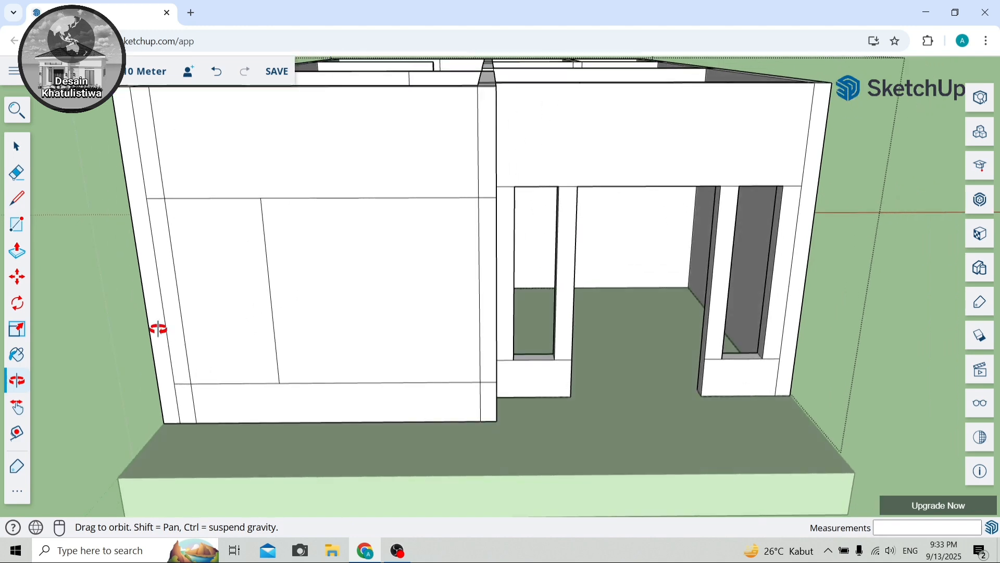
pyautogui.click(18, 252)
pyautogui.scroll(3, 203, 318)
pyautogui.click(207, 323)
pyautogui.click(254, 259)
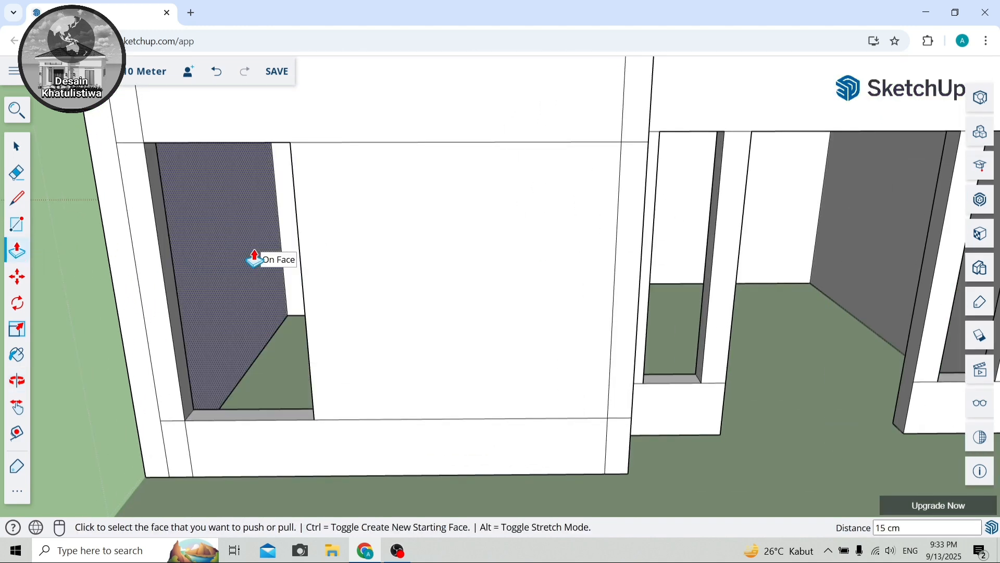
pyautogui.scroll(-4, 131, 225)
# Erase the leftover construction lines around the projecting room's front window and the vertical seam at its doorway-side corner.
pyautogui.click(27, 171)
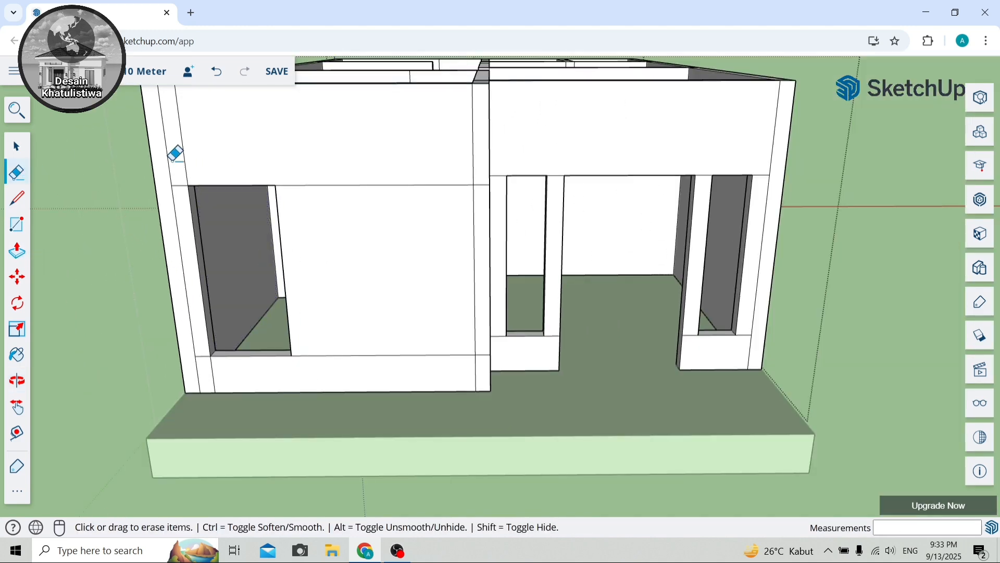
pyautogui.click(183, 152)
pyautogui.click(180, 187)
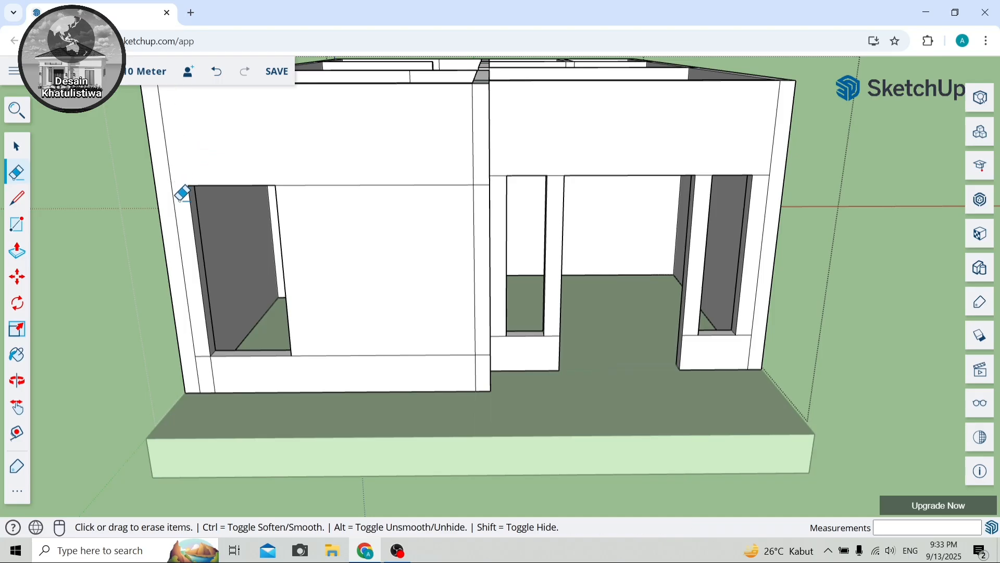
pyautogui.click(207, 359)
pyautogui.moveTo(344, 185)
pyautogui.mouseDown()
pyautogui.moveTo(357, 328)
pyautogui.moveTo(376, 334)
pyautogui.mouseUp()
pyautogui.scroll(2, 474, 168)
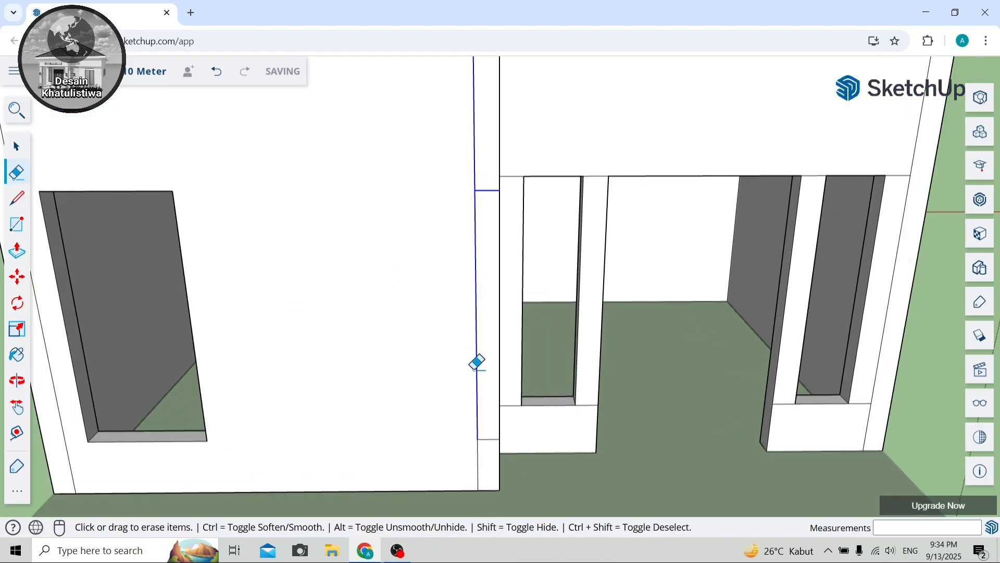
pyautogui.click(484, 436)
pyautogui.scroll(-3, 387, 285)
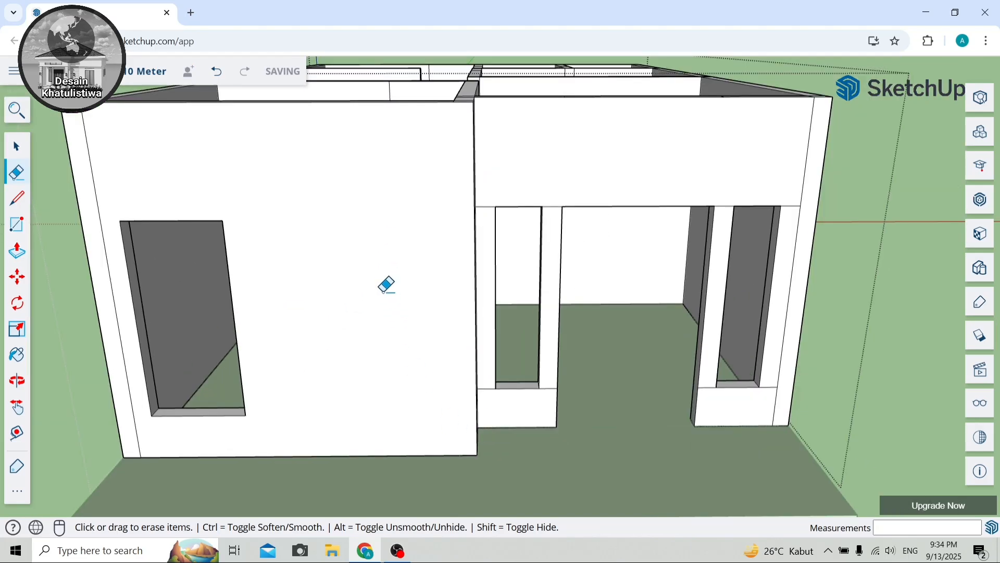
# Draw a vertical line up the projecting room's front to the wall top, starting 125 cm along the base from its doorway-side corner.
pyautogui.click(15, 208)
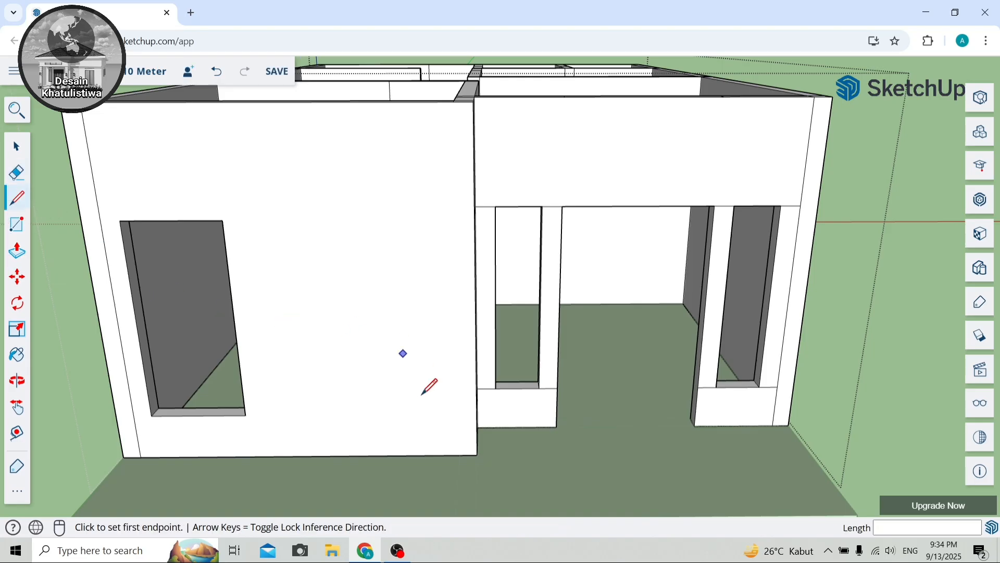
pyautogui.click(477, 455)
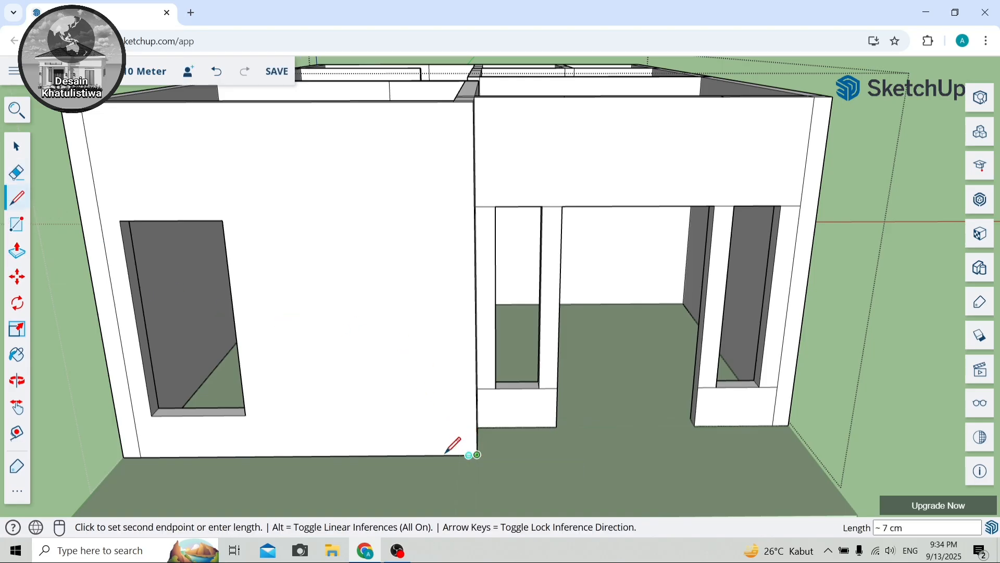
pyautogui.click(334, 456)
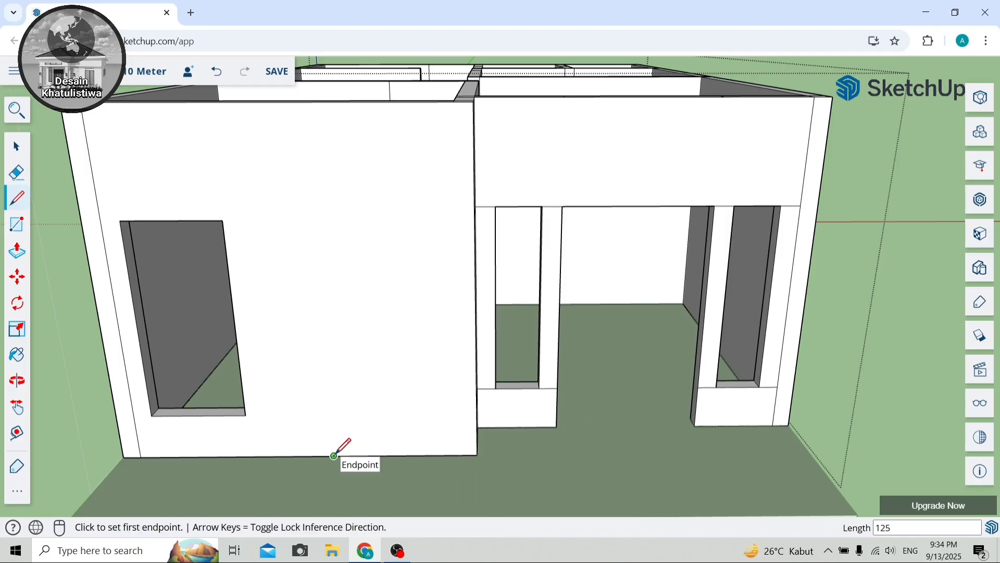
pyautogui.click(334, 456)
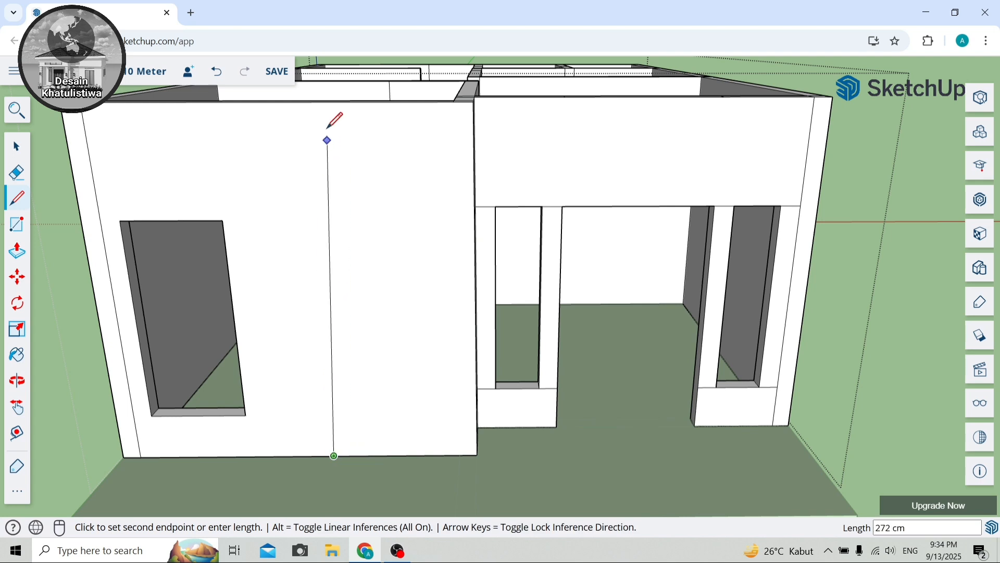
pyautogui.click(306, 103)
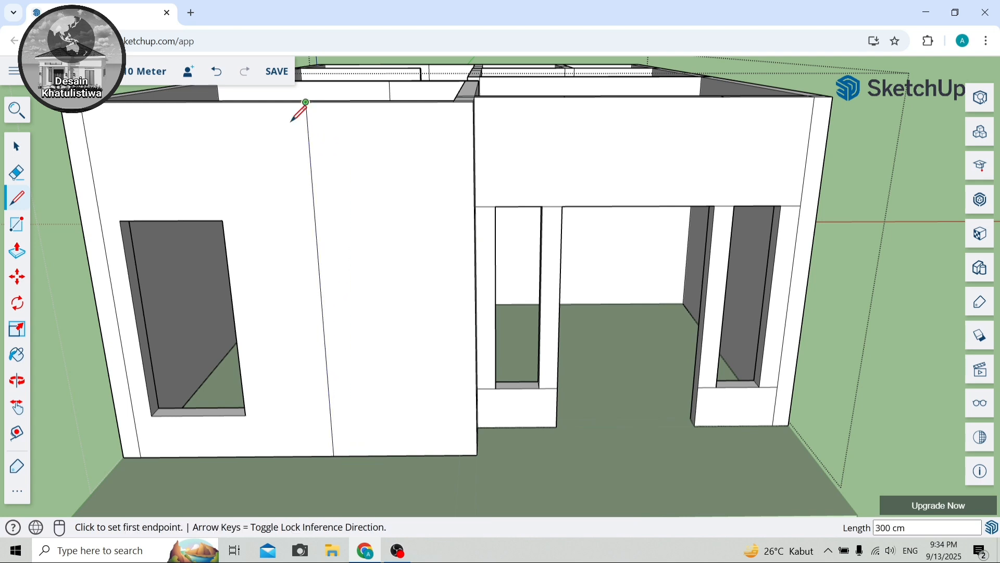
# Pull the 125 cm wide panel on the projecting room's front outward by 3 cm with Push/Pull.
pyautogui.click(17, 388)
pyautogui.moveTo(438, 384); pyautogui.dragTo(256, 382)
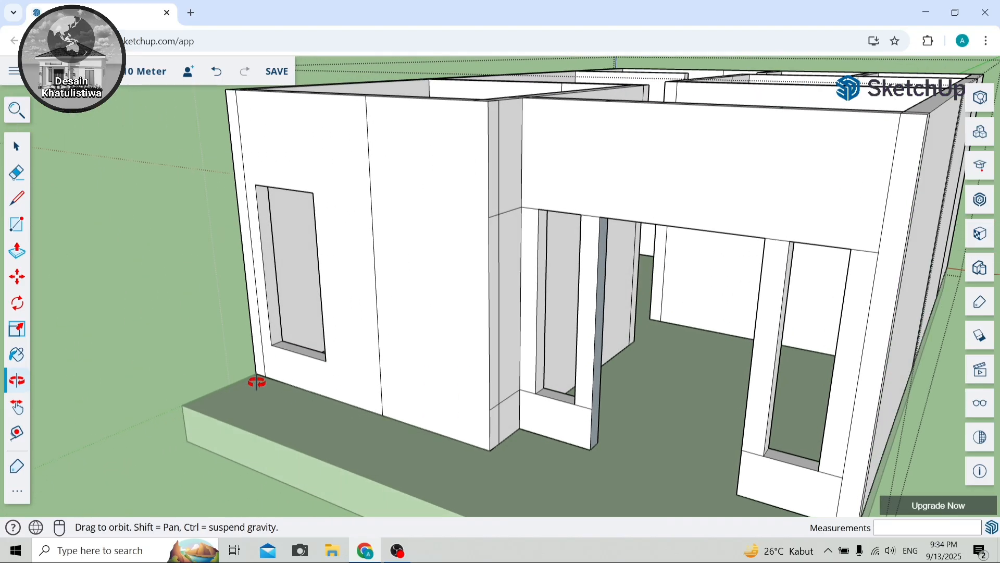
pyautogui.click(16, 252)
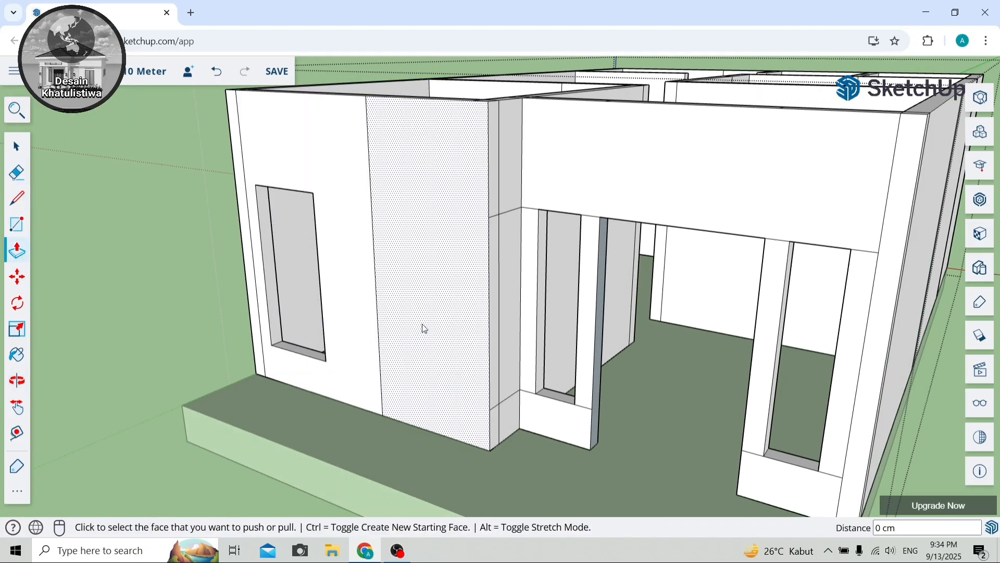
pyautogui.click(415, 329)
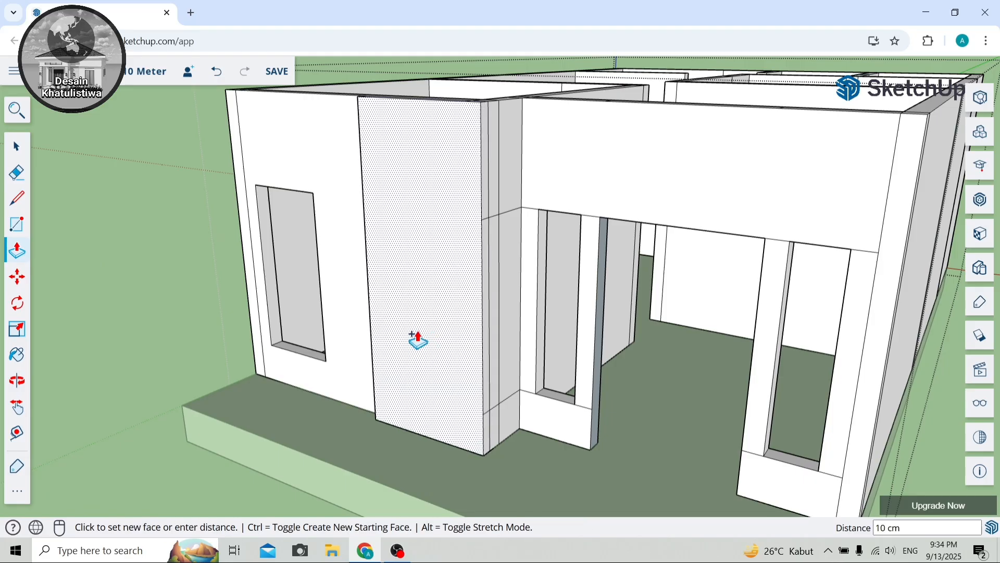
pyautogui.write('3')
pyautogui.press('Return')
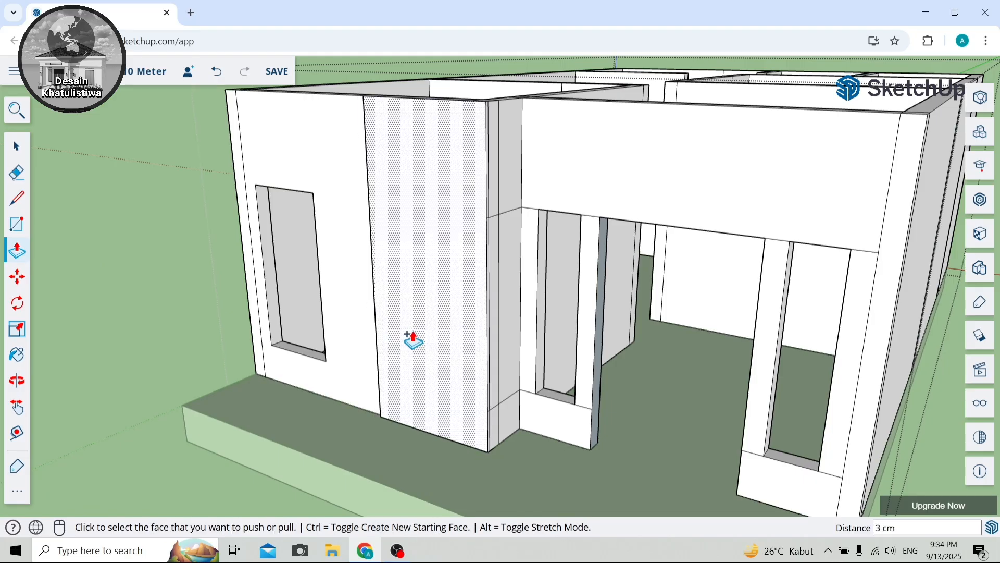
pyautogui.click(17, 380)
pyautogui.moveTo(121, 351); pyautogui.dragTo(458, 335)
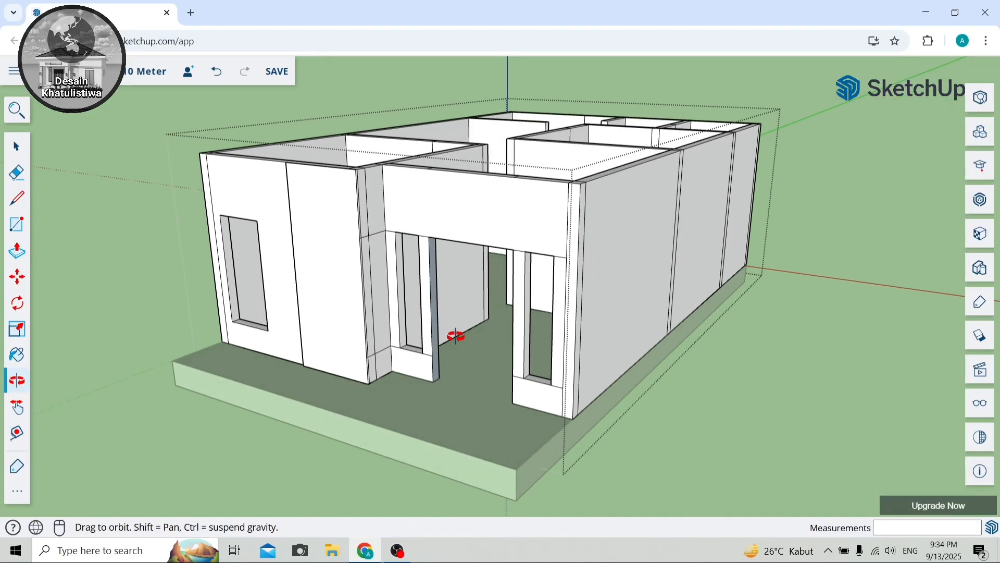
pyautogui.click(10, 156)
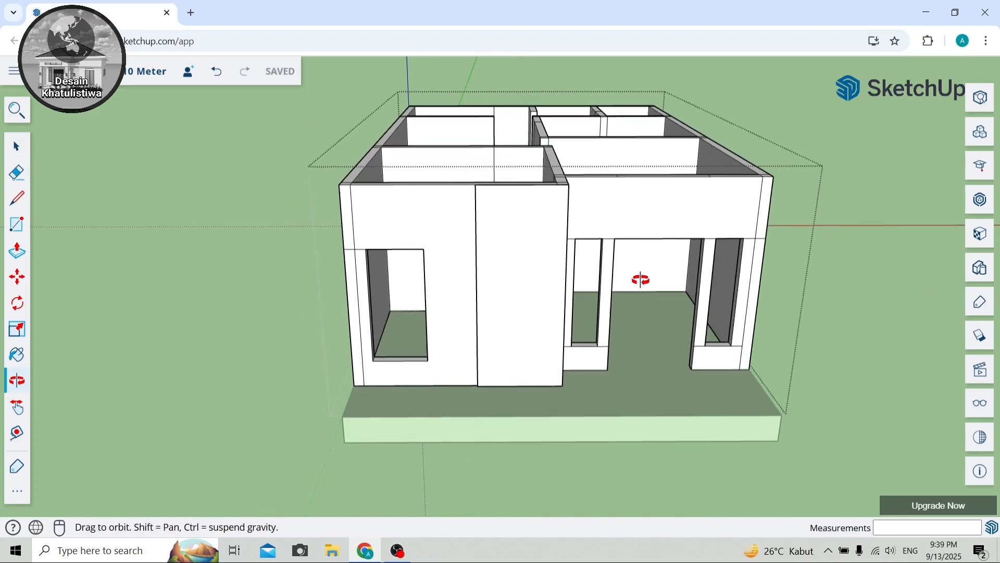
# Draw a horizontal line across the entrance wall, 15 cm above the top of the doorway and windows, to the outer corner.
pyautogui.moveTo(643, 279); pyautogui.dragTo(392, 271)
pyautogui.moveTo(723, 254); pyautogui.dragTo(395, 275)
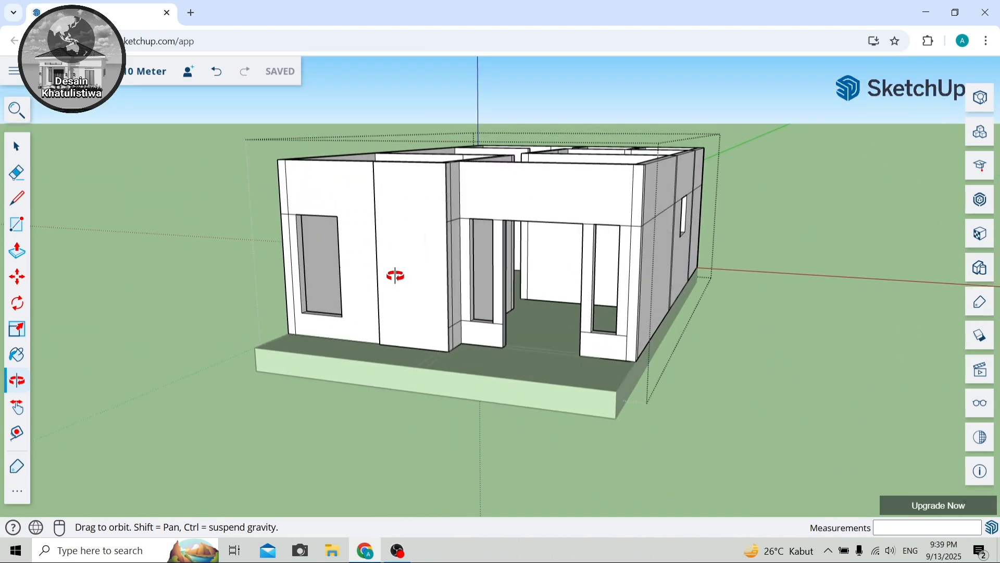
pyautogui.scroll(2, 511, 234)
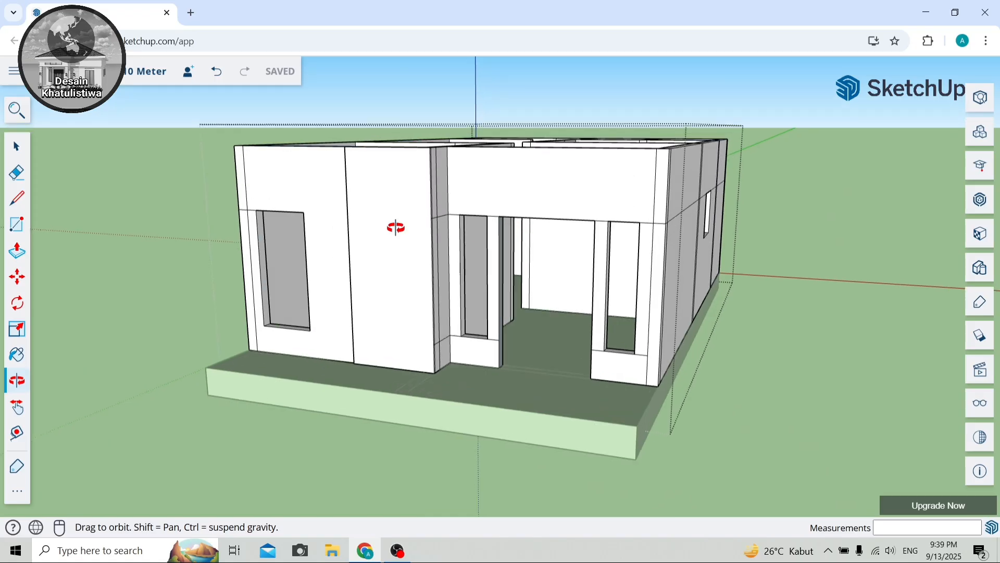
pyautogui.click(17, 207)
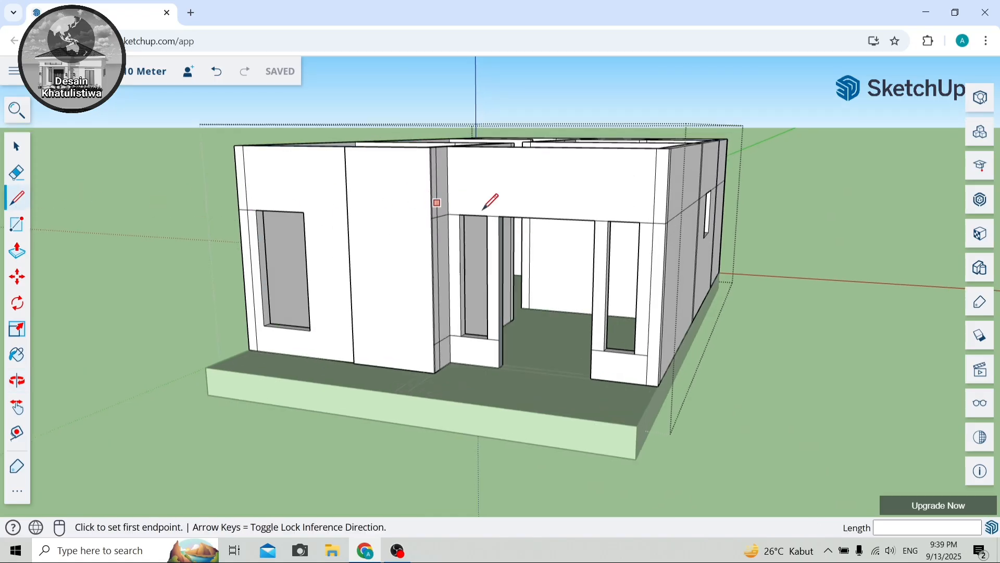
pyautogui.scroll(3, 487, 196)
pyautogui.click(426, 215)
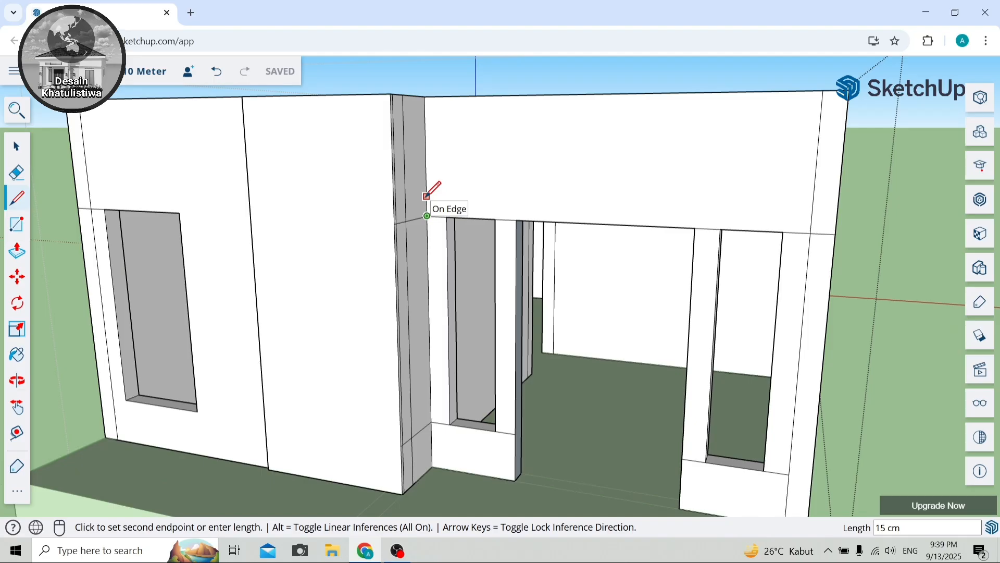
pyautogui.click(427, 196)
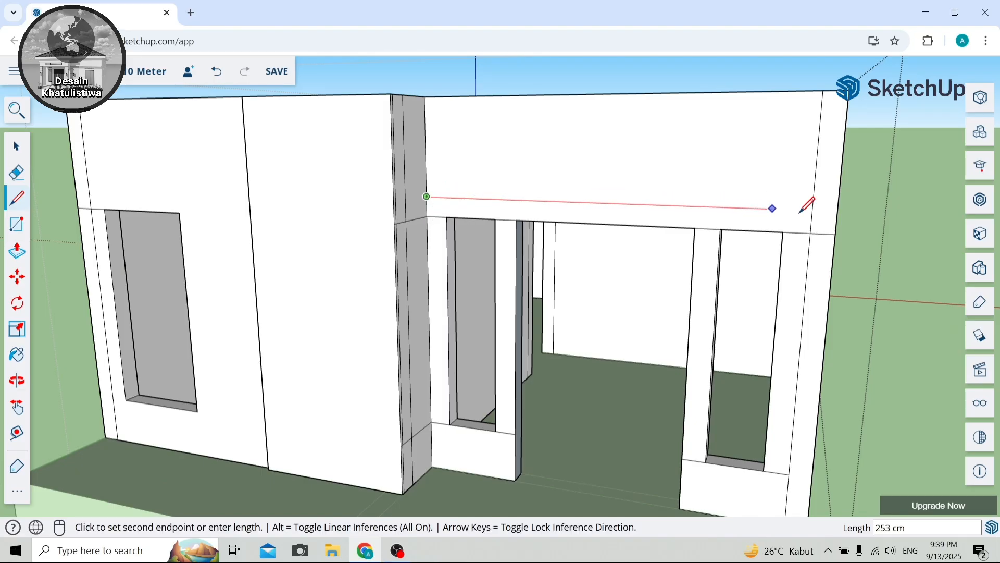
pyautogui.click(837, 211)
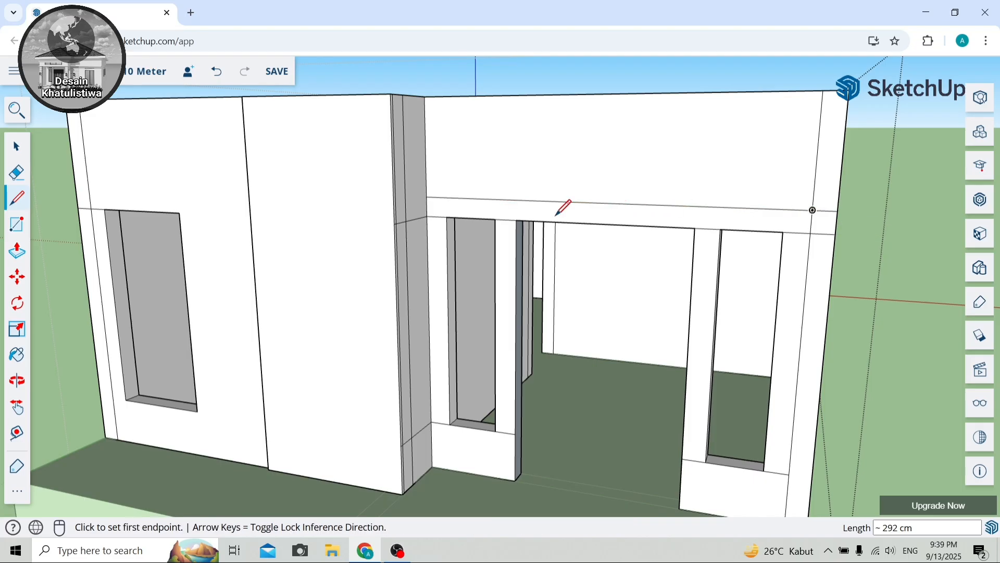
# Draw a second horizontal line across the entrance wall, 10 cm above the first one, to the outer corner.
pyautogui.scroll(3, 428, 199)
pyautogui.click(427, 195)
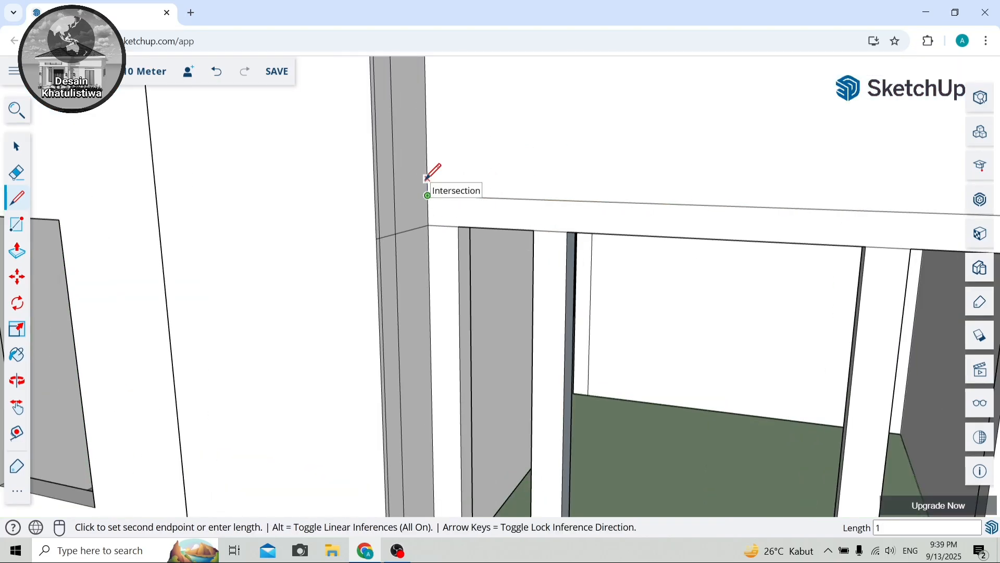
pyautogui.click(427, 178)
pyautogui.click(426, 175)
pyautogui.scroll(-5, 484, 169)
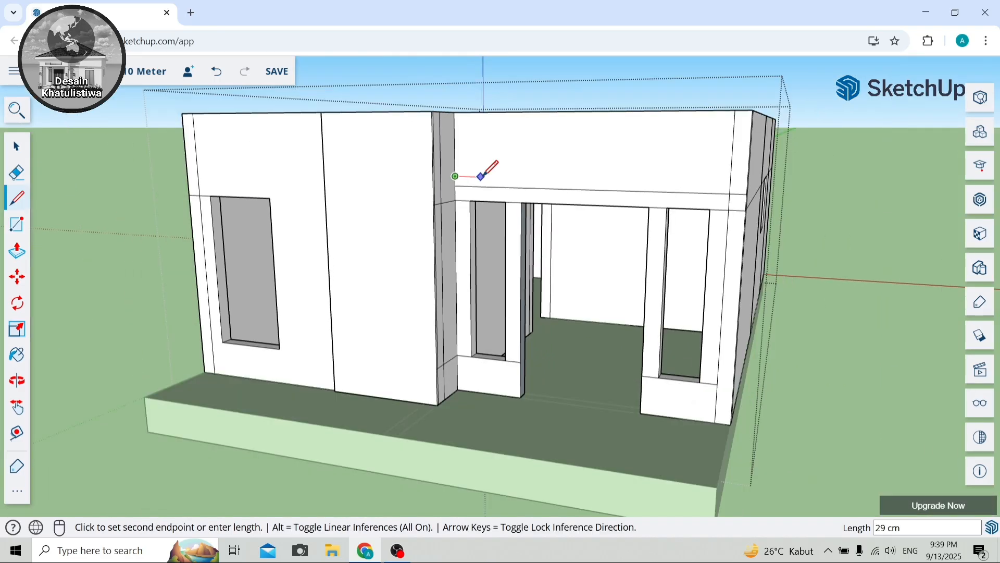
pyautogui.scroll(-1, 484, 175)
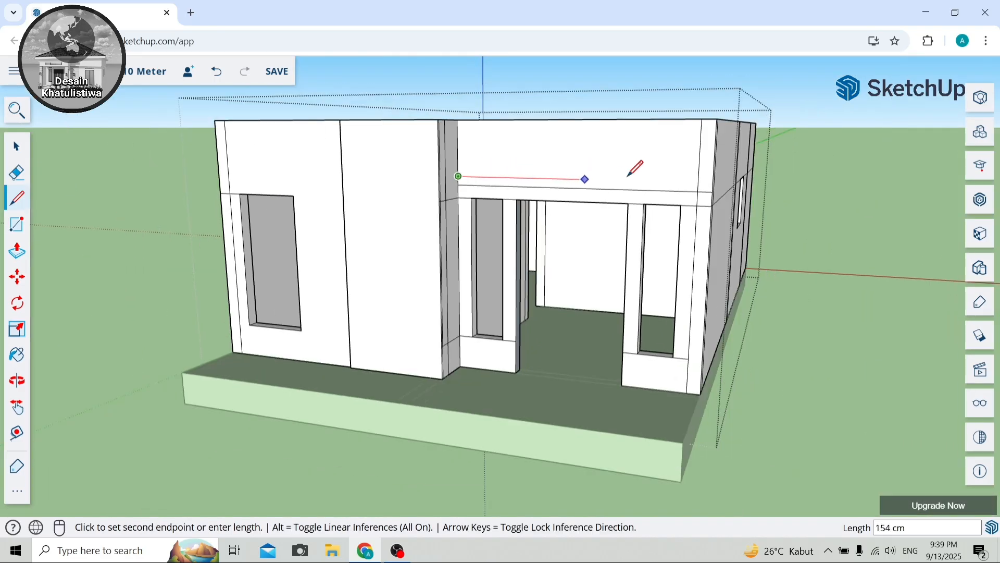
pyautogui.click(713, 182)
# Draw 25 cm vertical lines up to the upper horizontal line from both sides of the window beside the projecting room and the doorway's near edge.
pyautogui.scroll(4, 485, 174)
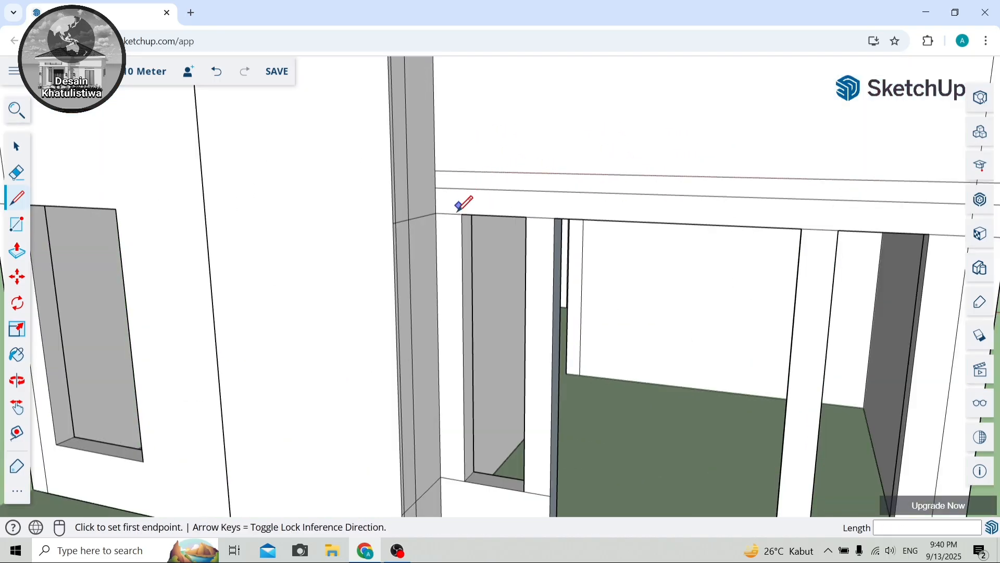
pyautogui.click(462, 213)
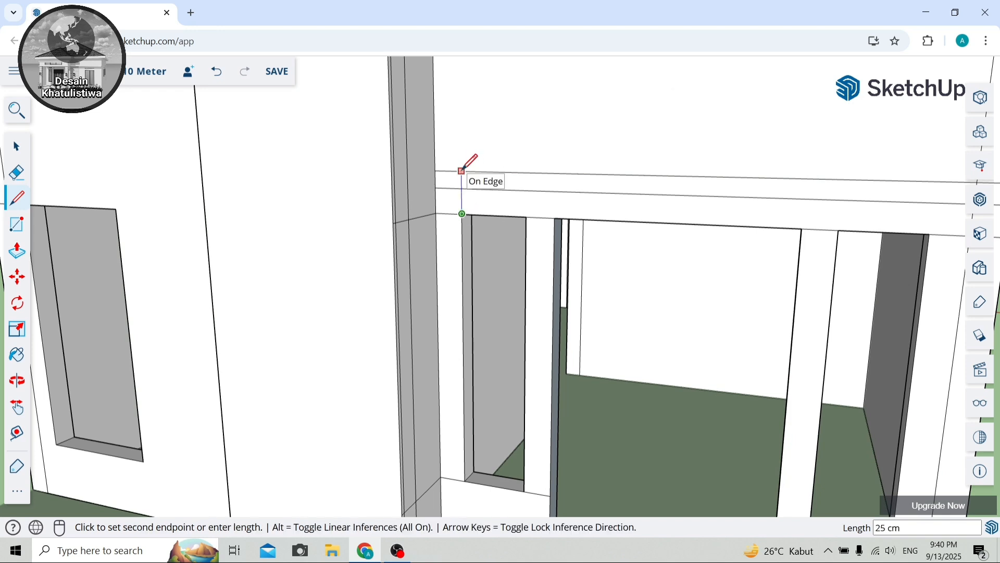
pyautogui.click(462, 171)
pyautogui.click(526, 217)
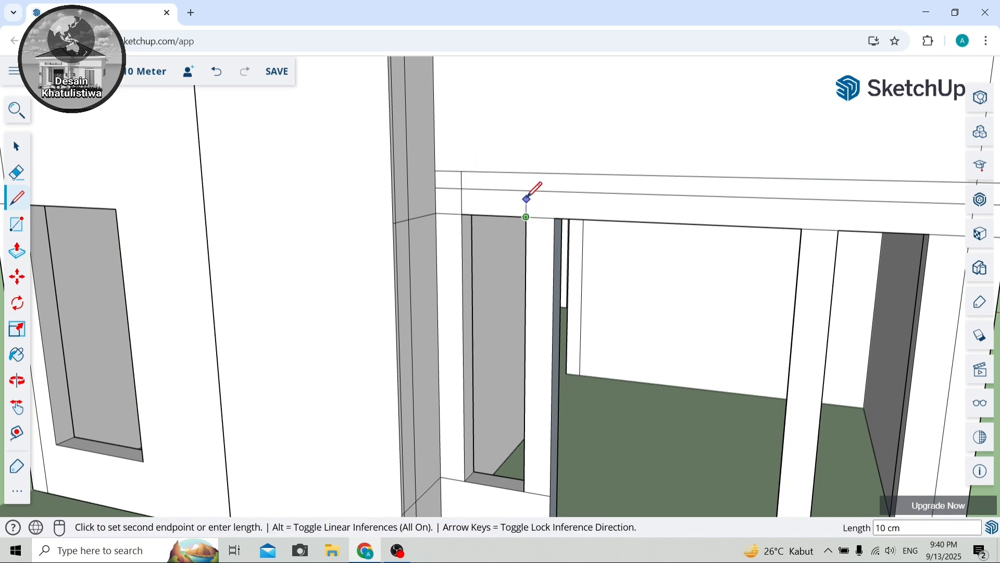
pyautogui.click(527, 173)
pyautogui.click(555, 217)
pyautogui.click(556, 172)
pyautogui.scroll(-3, 555, 172)
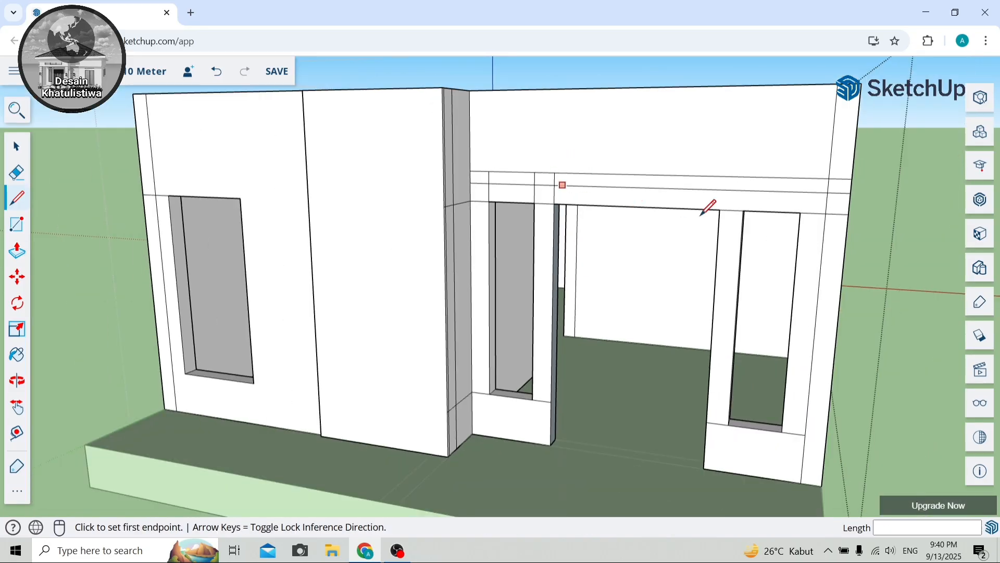
# Draw 25 cm vertical lines up to the upper horizontal line from the doorway's far edge and both sides of the outer window.
pyautogui.click(720, 210)
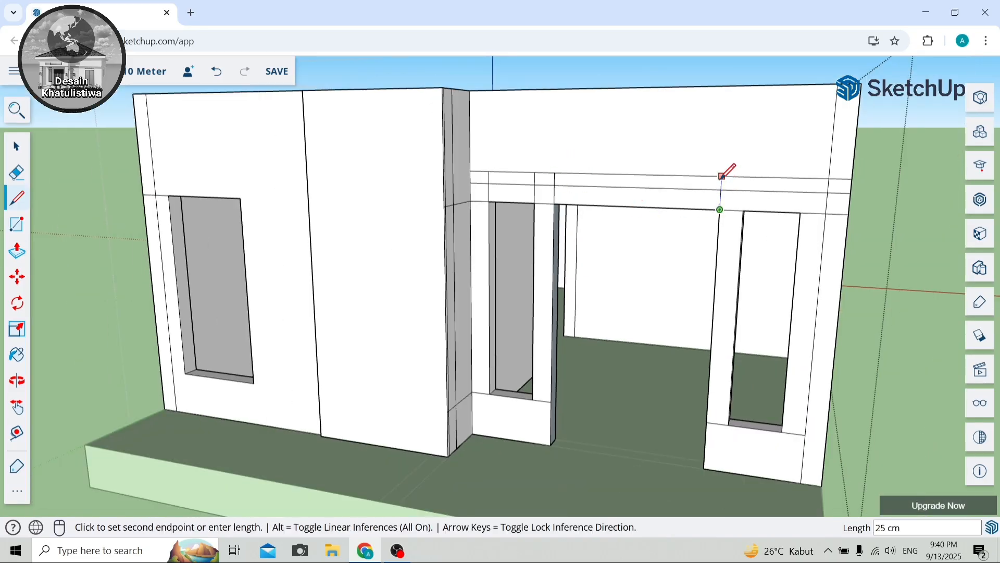
pyautogui.click(722, 176)
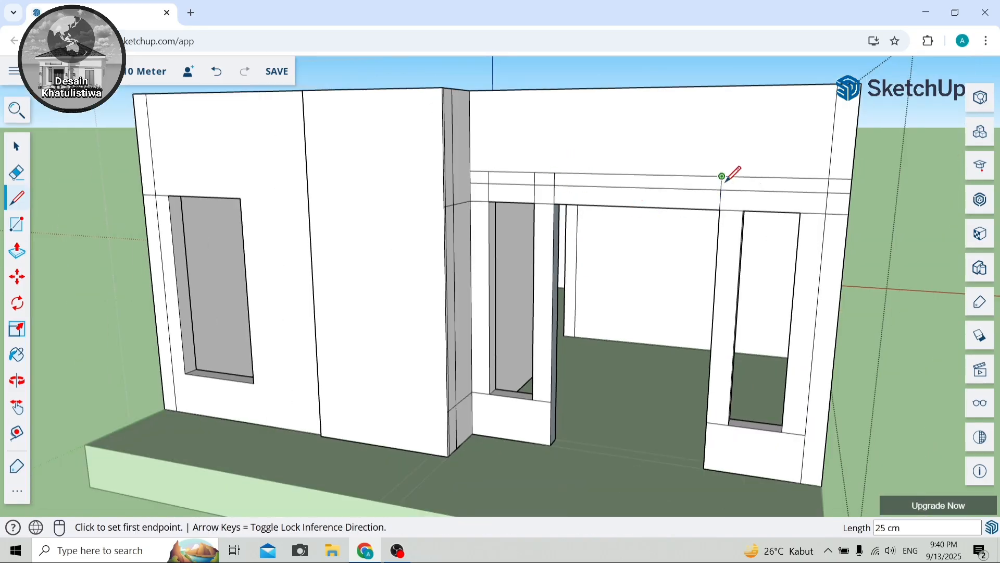
pyautogui.click(743, 210)
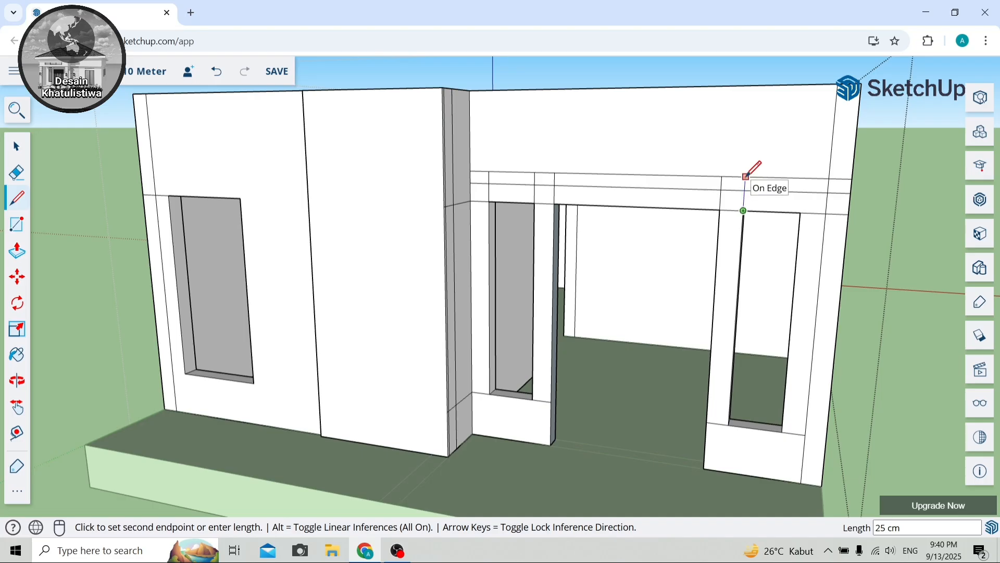
pyautogui.click(746, 176)
pyautogui.click(800, 213)
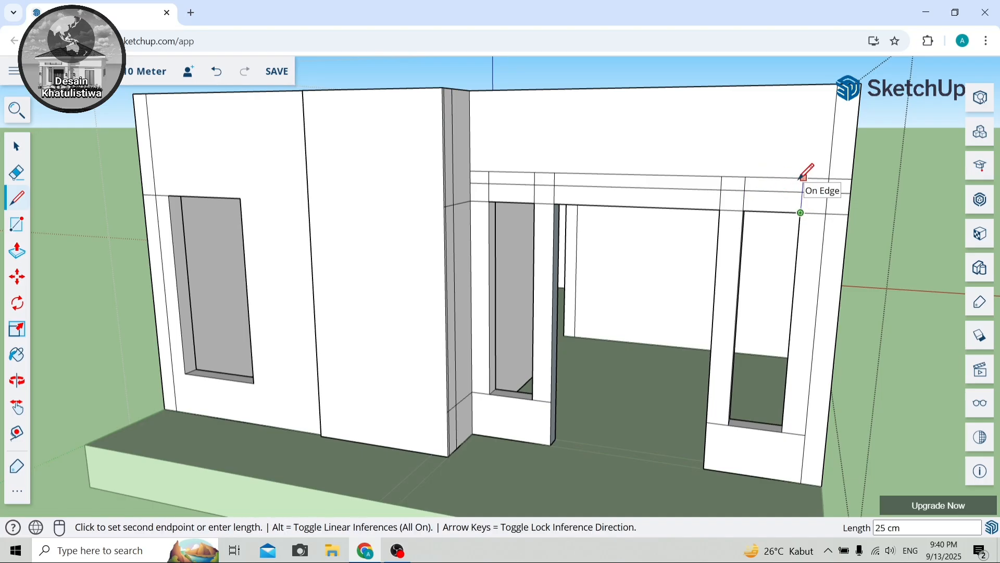
pyautogui.scroll(3, 800, 178)
pyautogui.scroll(2, 800, 177)
pyautogui.click(809, 178)
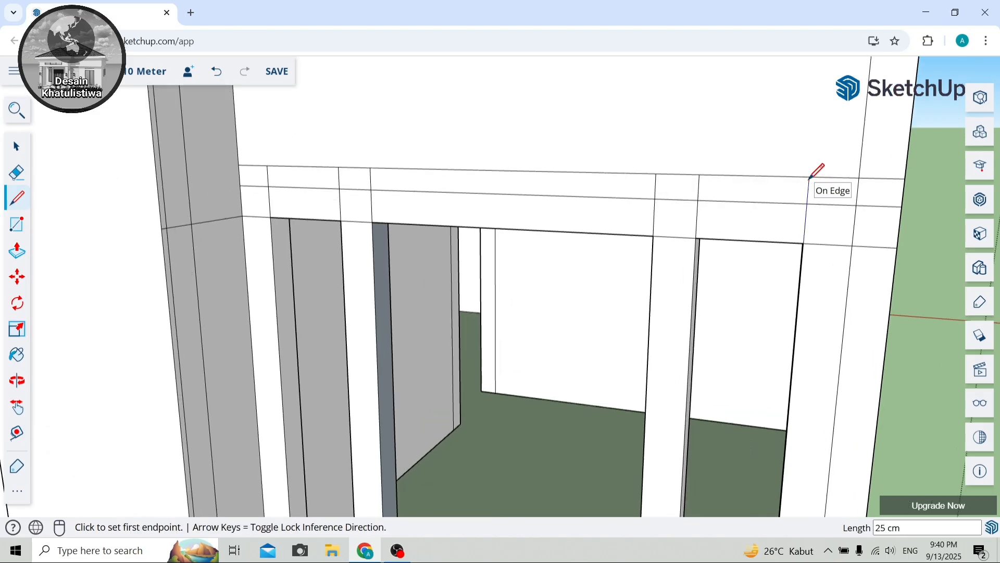
pyautogui.scroll(-2, 688, 205)
# Push the three 10 cm high panels above the doorway and its two side windows through the wall to cut vent openings.
pyautogui.click(16, 251)
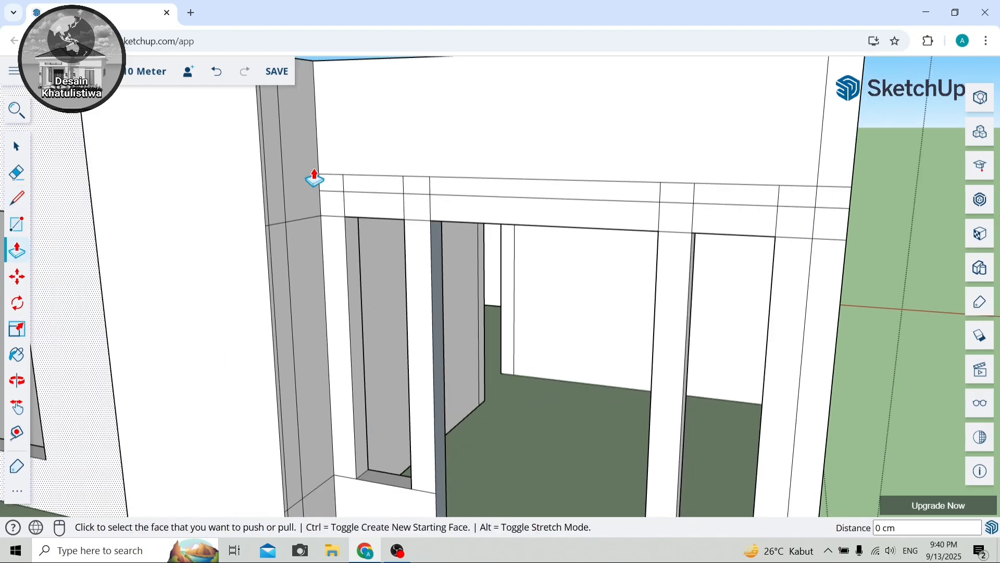
pyautogui.scroll(4, 380, 194)
pyautogui.click(365, 208)
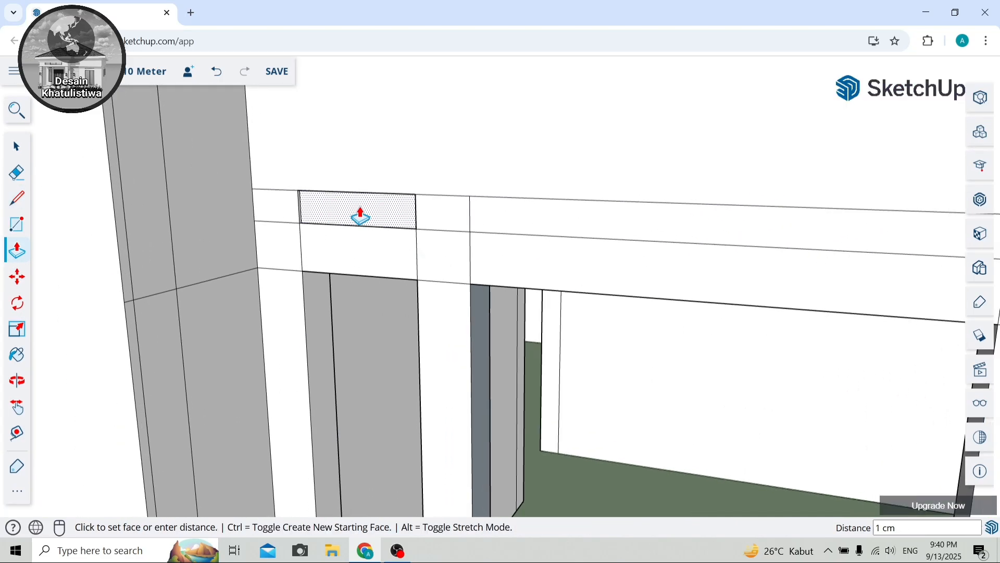
pyautogui.click(399, 202)
pyautogui.scroll(-3, 400, 203)
pyautogui.doubleClick(478, 211)
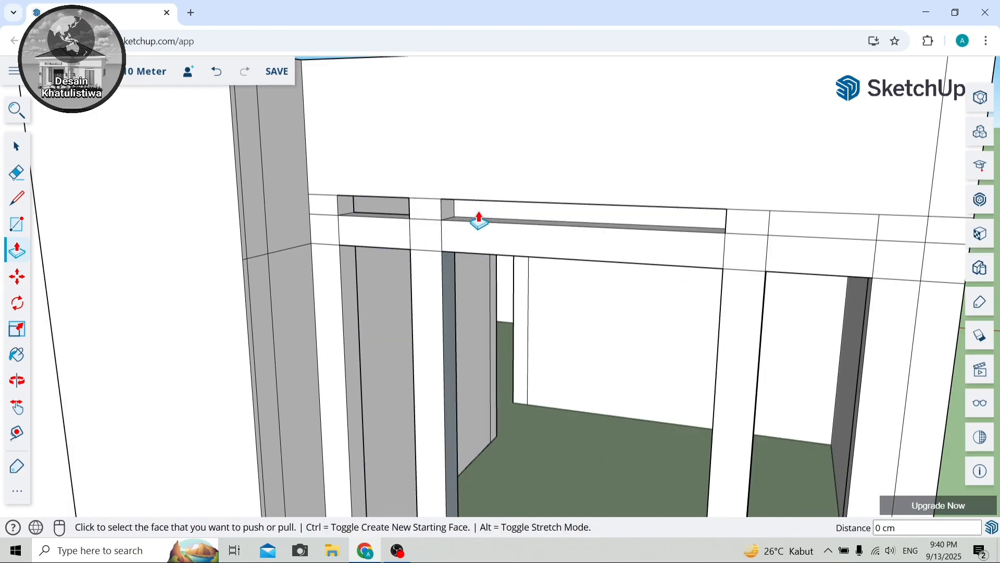
pyautogui.scroll(-3, 585, 223)
pyautogui.scroll(5, 650, 221)
pyautogui.click(645, 230)
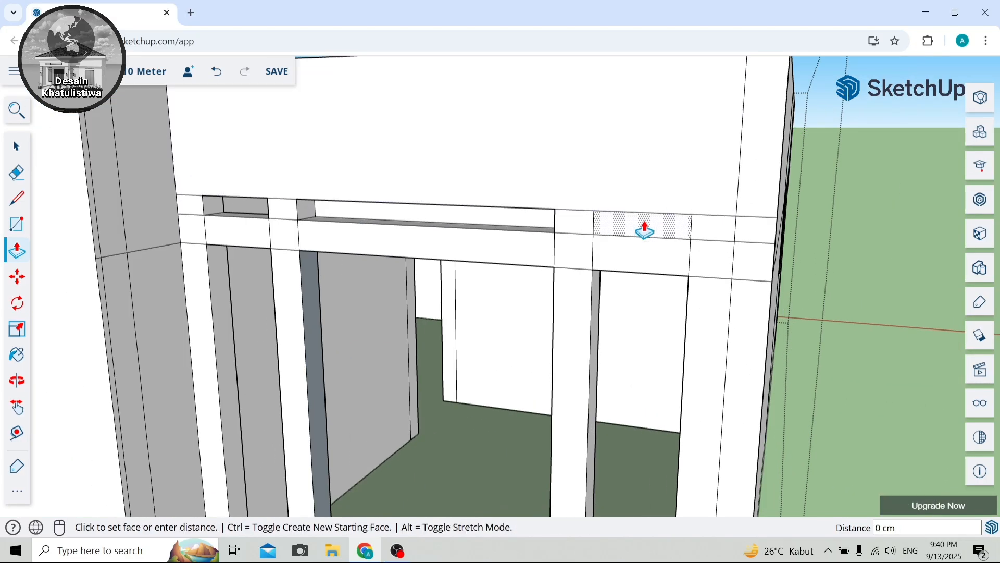
pyautogui.click(644, 229)
pyautogui.scroll(-6, 579, 235)
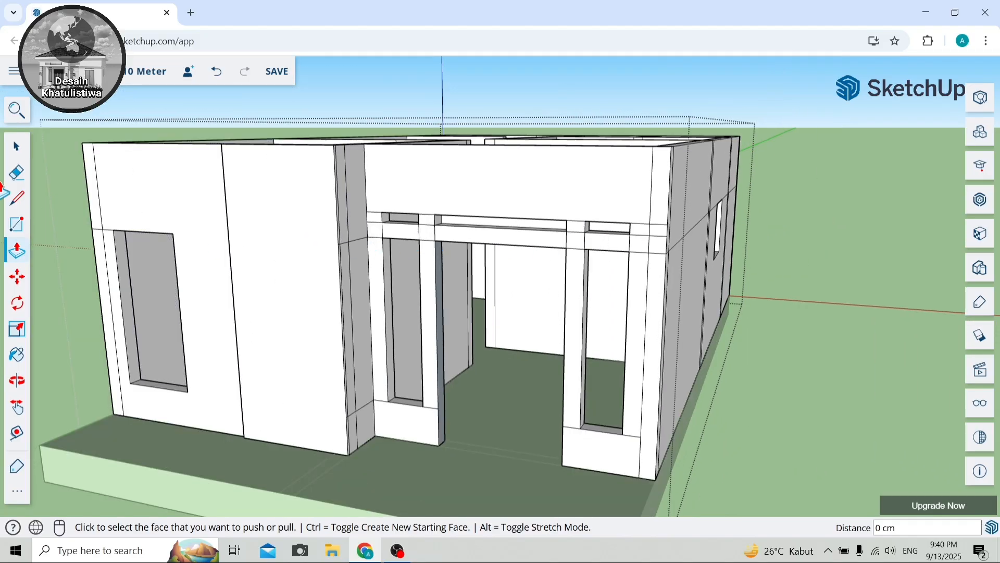
pyautogui.click(10, 196)
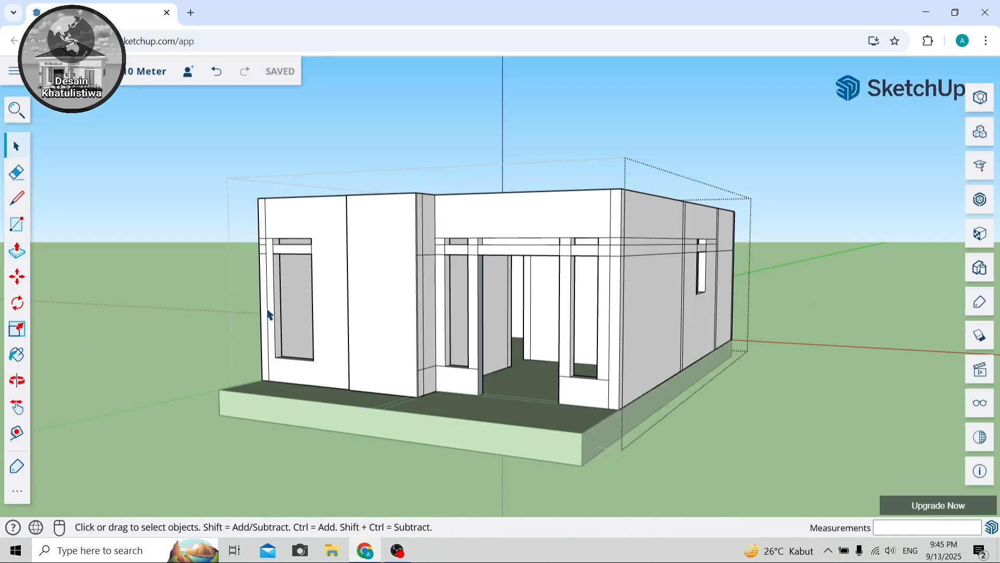
# Erase the leftover construction lines around the window beside the projecting room, from the inner corner to the doorway.
pyautogui.click(15, 380)
pyautogui.moveTo(150, 314); pyautogui.dragTo(429, 290)
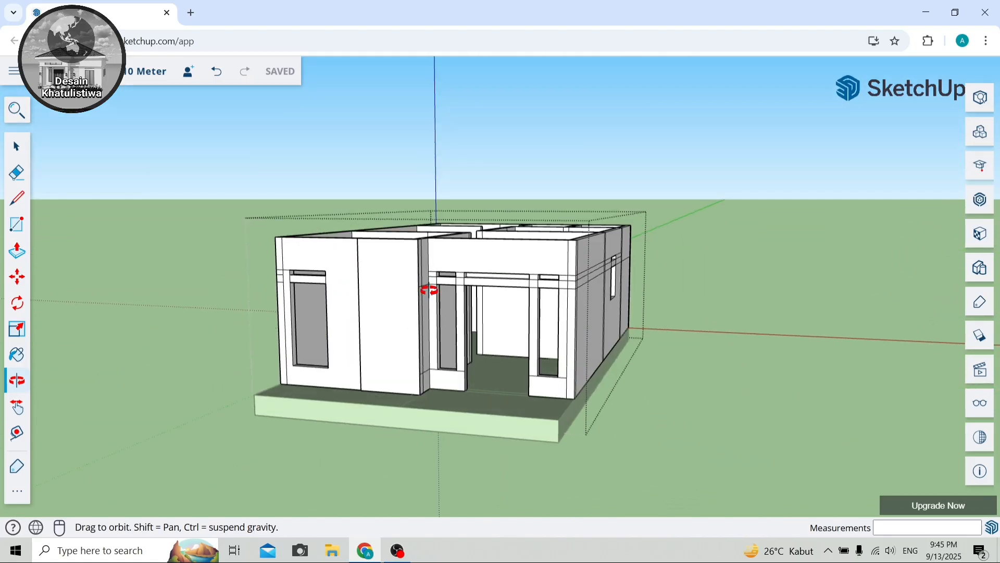
pyautogui.scroll(5, 432, 291)
pyautogui.click(24, 178)
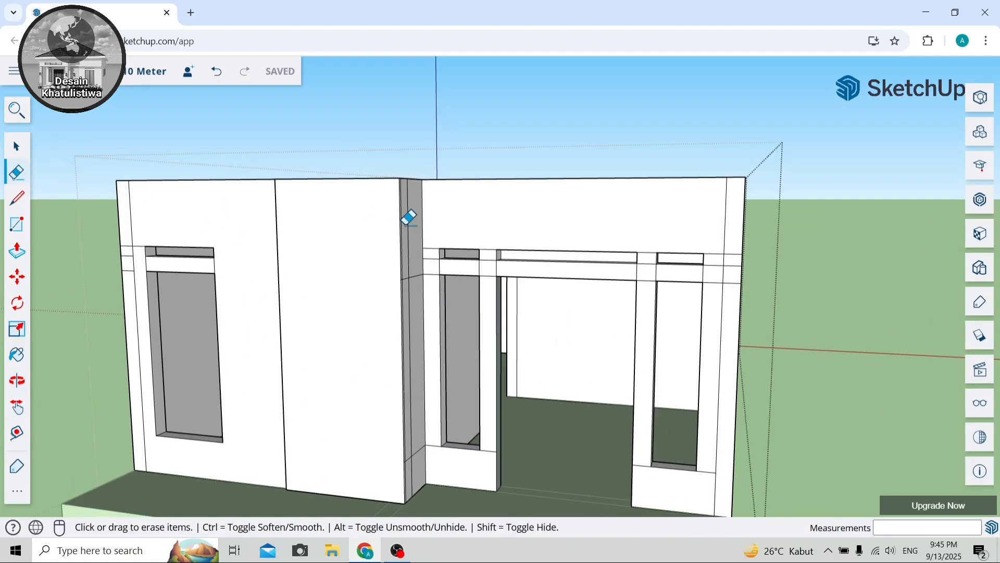
pyautogui.scroll(5, 436, 233)
pyautogui.click(432, 294)
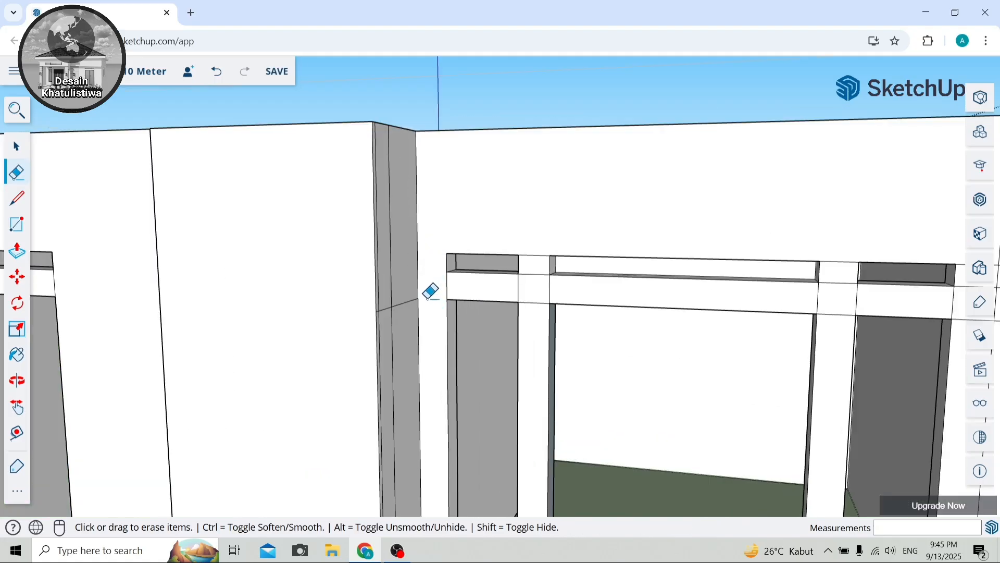
pyautogui.moveTo(535, 294)
pyautogui.mouseDown()
pyautogui.moveTo(548, 229)
pyautogui.moveTo(530, 298)
pyautogui.mouseUp()
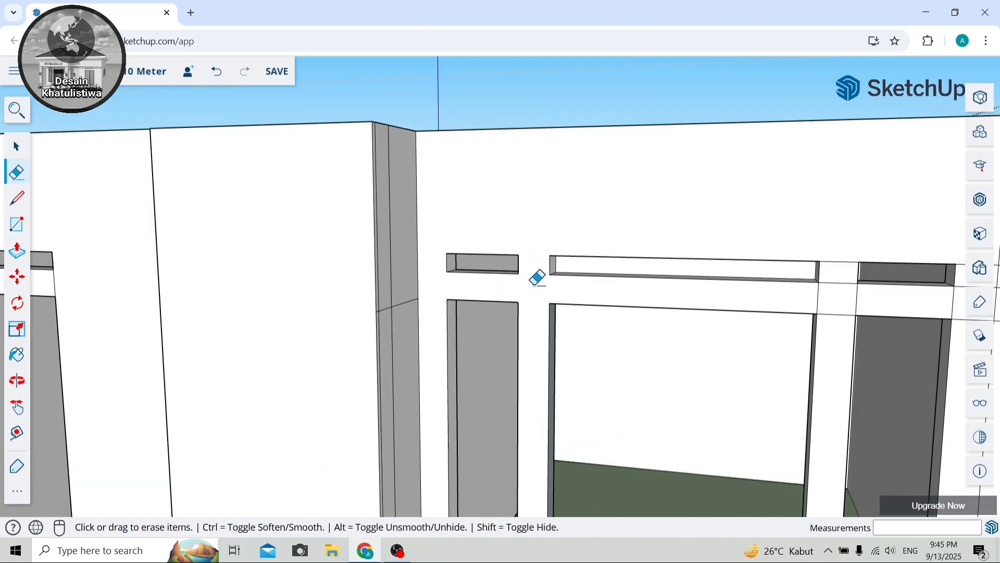
pyautogui.scroll(-6, 542, 276)
pyautogui.scroll(1, 628, 271)
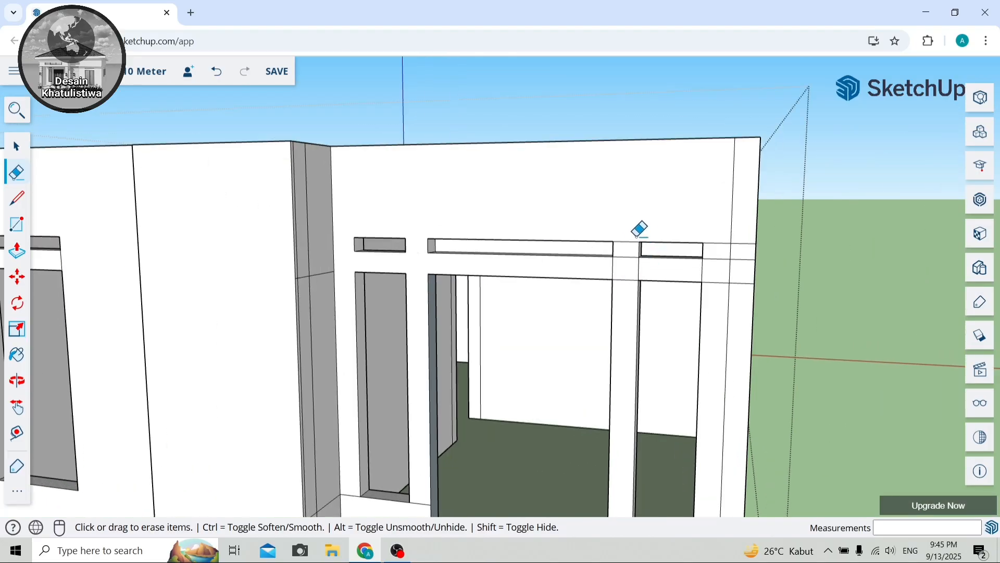
# Erase the leftover construction lines between the doorway and the outer window, and from that window to the wall's outer corner.
pyautogui.moveTo(625, 242)
pyautogui.mouseDown()
pyautogui.moveTo(629, 280)
pyautogui.moveTo(655, 269)
pyautogui.moveTo(642, 258)
pyautogui.mouseUp()
pyautogui.scroll(3, 744, 252)
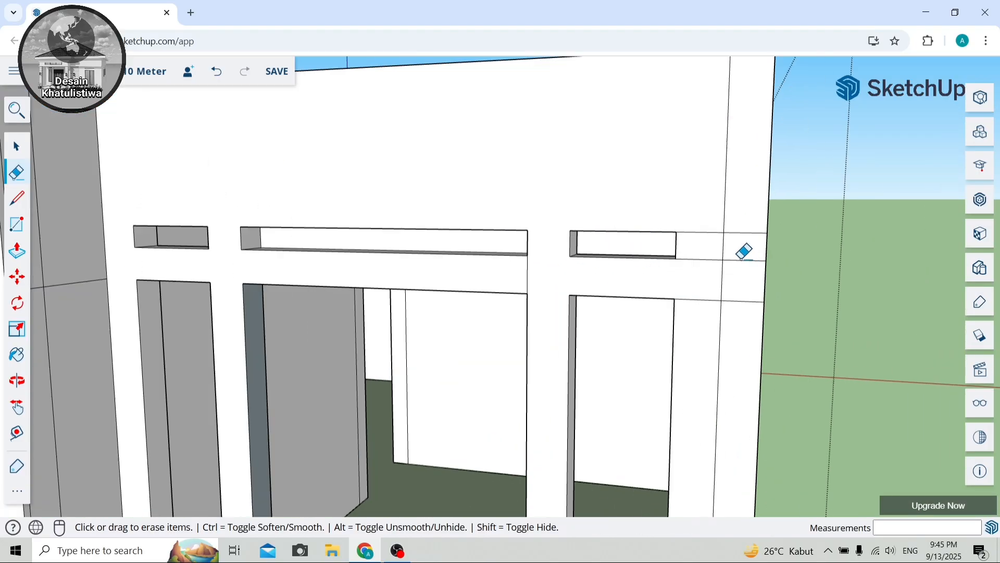
pyautogui.moveTo(746, 229)
pyautogui.mouseDown()
pyautogui.moveTo(736, 297)
pyautogui.moveTo(775, 214)
pyautogui.moveTo(710, 259)
pyautogui.moveTo(700, 303)
pyautogui.mouseUp()
pyautogui.scroll(-5, 458, 224)
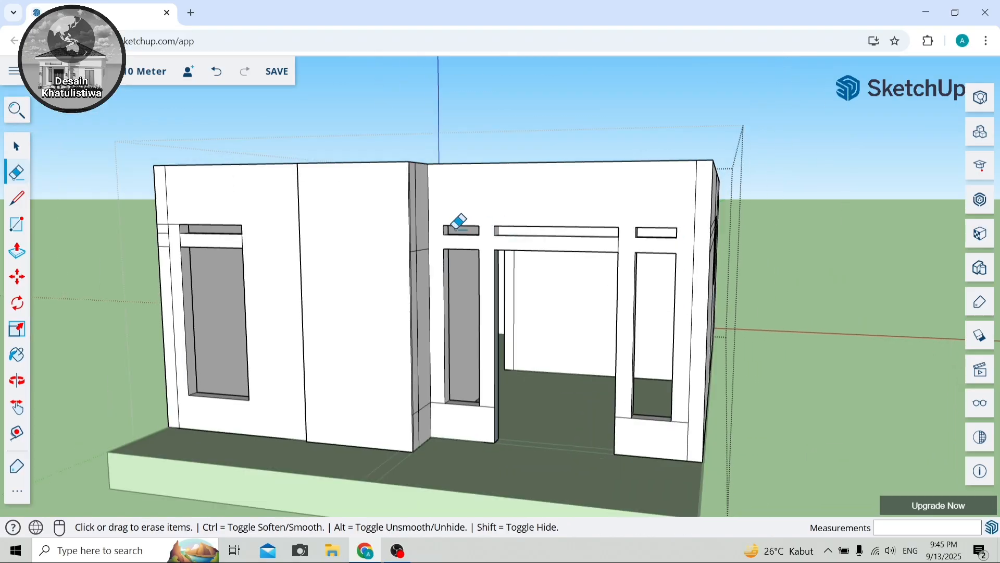
# Erase the leftover horizontal lines on the projecting room's side face and beside its front window out to the corner.
pyautogui.scroll(8, 373, 163)
pyautogui.scroll(1, 462, 255)
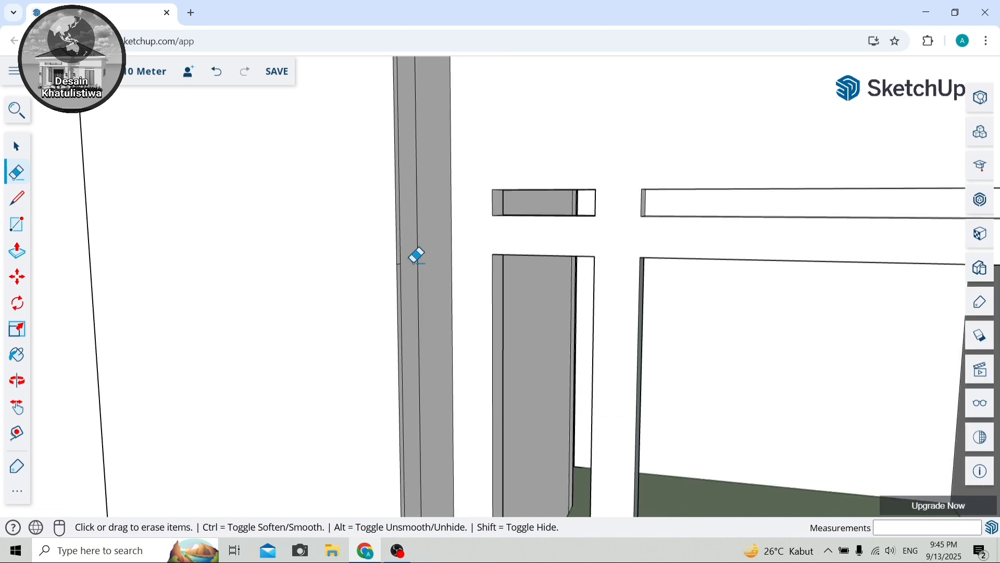
pyautogui.scroll(-6, 413, 253)
pyautogui.scroll(7, 169, 233)
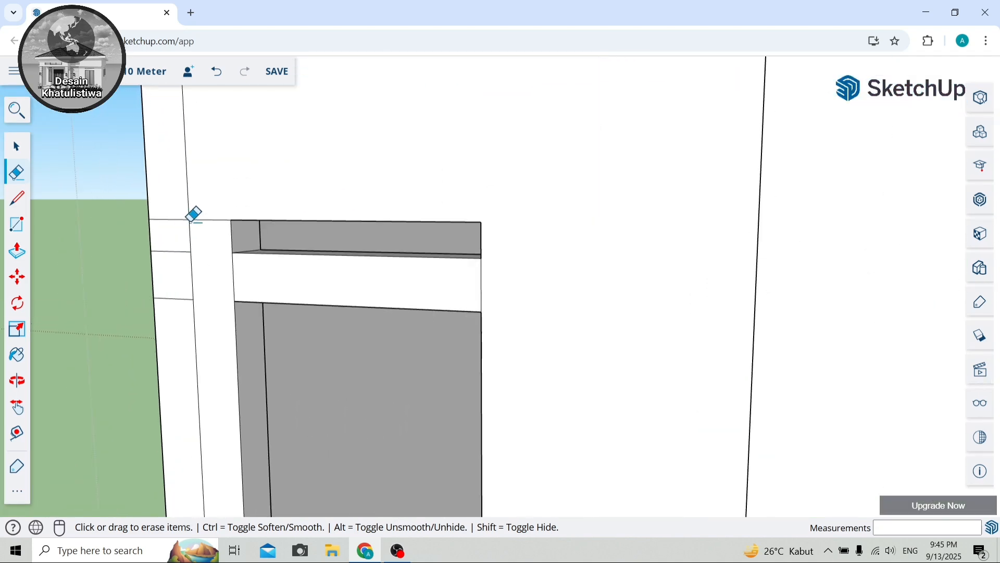
pyautogui.moveTo(180, 209); pyautogui.dragTo(179, 305)
pyautogui.scroll(-3, 320, 249)
pyautogui.scroll(-5, 321, 249)
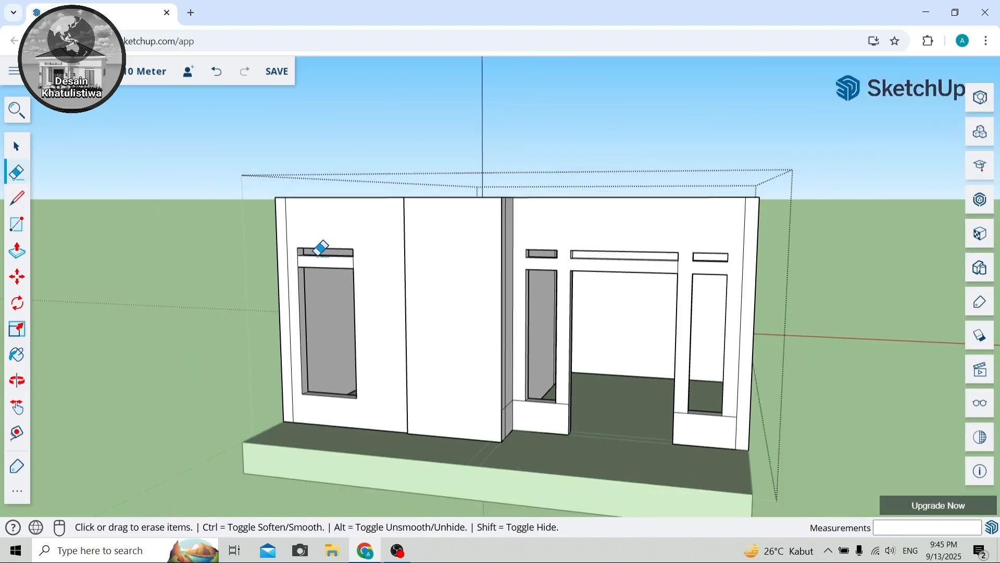
# Open the foundation slab for editing and erase the inner line across the doorway threshold.
pyautogui.moveTo(319, 250); pyautogui.dragTo(440, 442, button='middle')
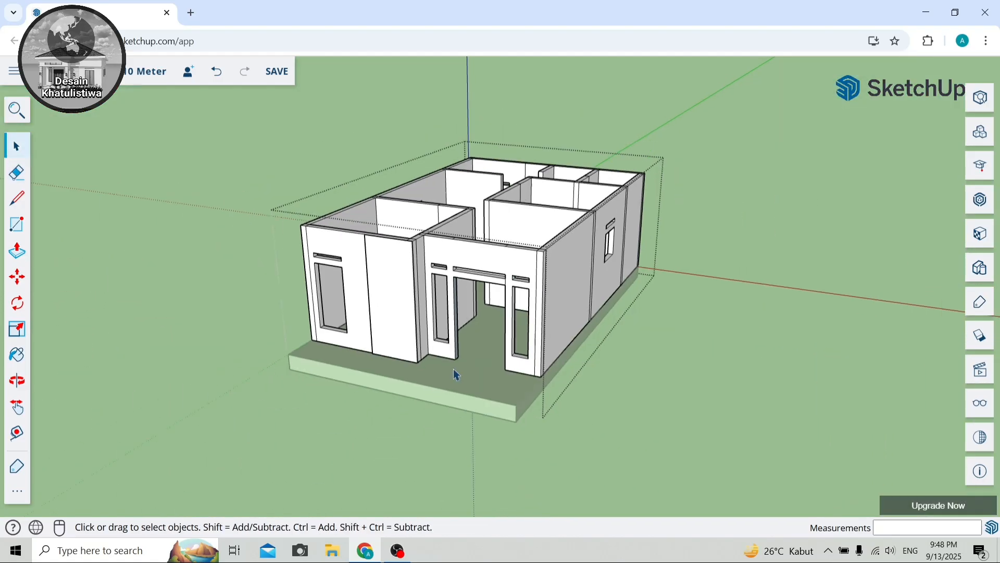
pyautogui.scroll(2, 453, 367)
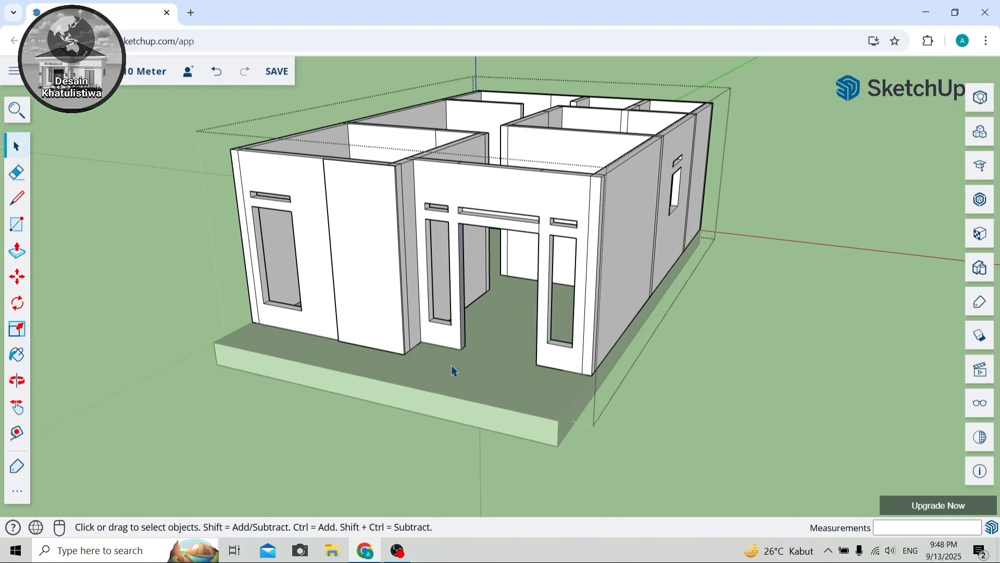
pyautogui.scroll(2, 473, 250)
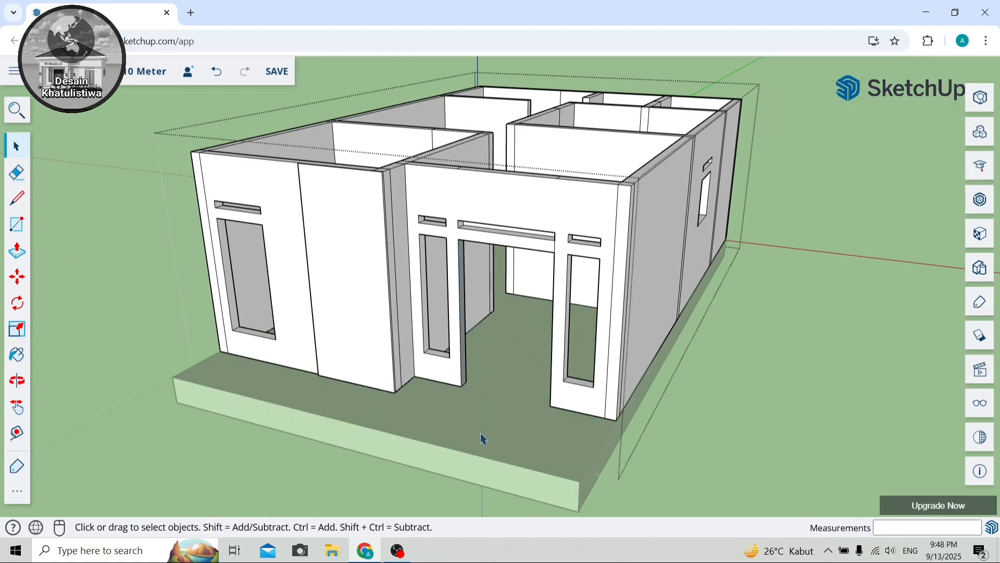
pyautogui.scroll(4, 480, 436)
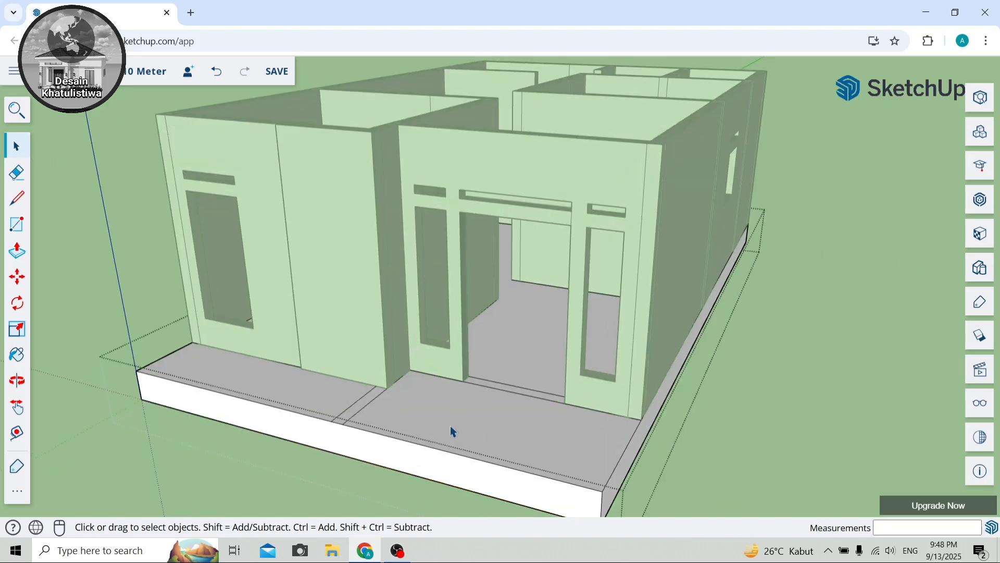
pyautogui.click(16, 173)
pyautogui.scroll(3, 525, 388)
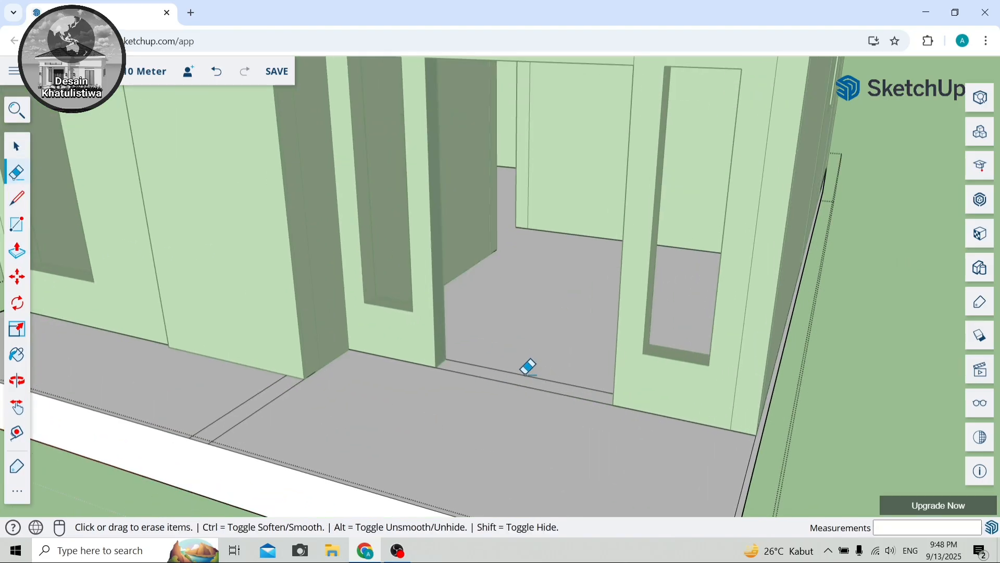
pyautogui.scroll(2, 528, 366)
pyautogui.scroll(-2, 521, 364)
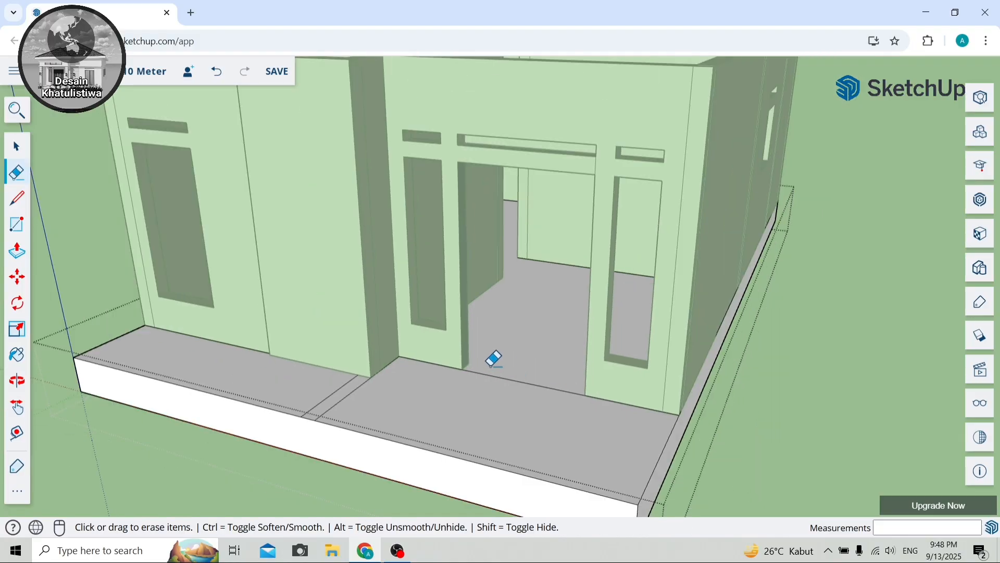
pyautogui.click(16, 148)
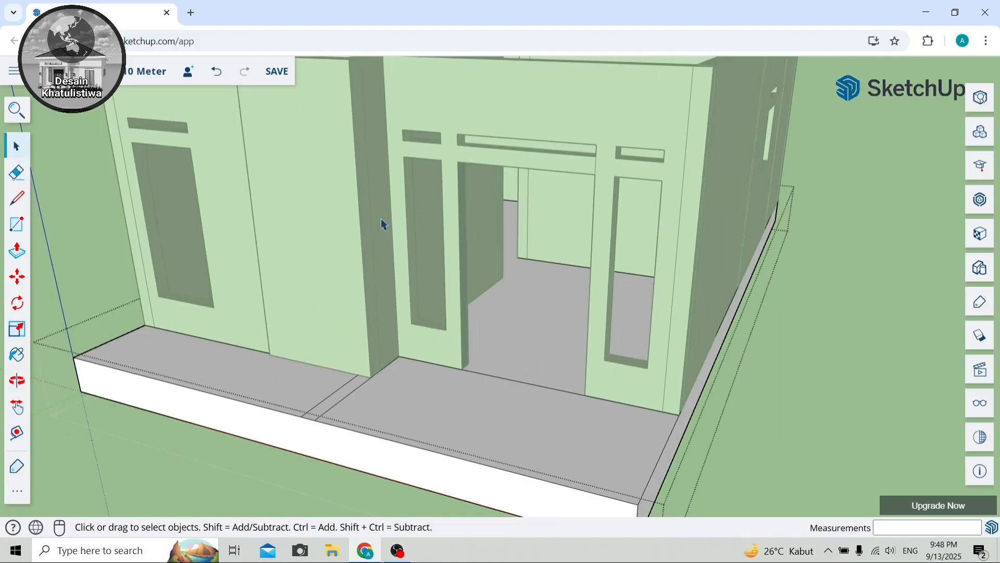
pyautogui.doubleClick(365, 221)
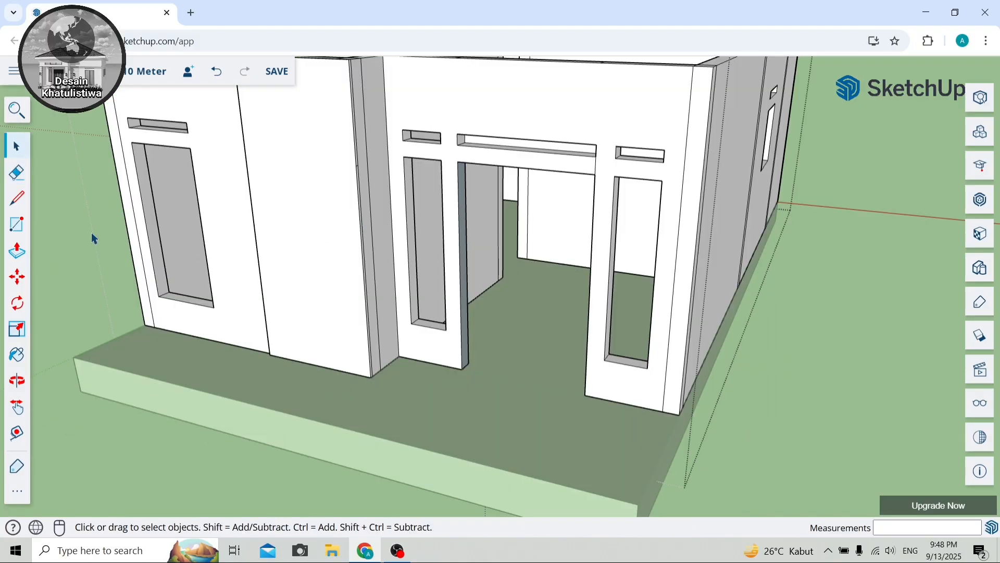
pyautogui.click(17, 252)
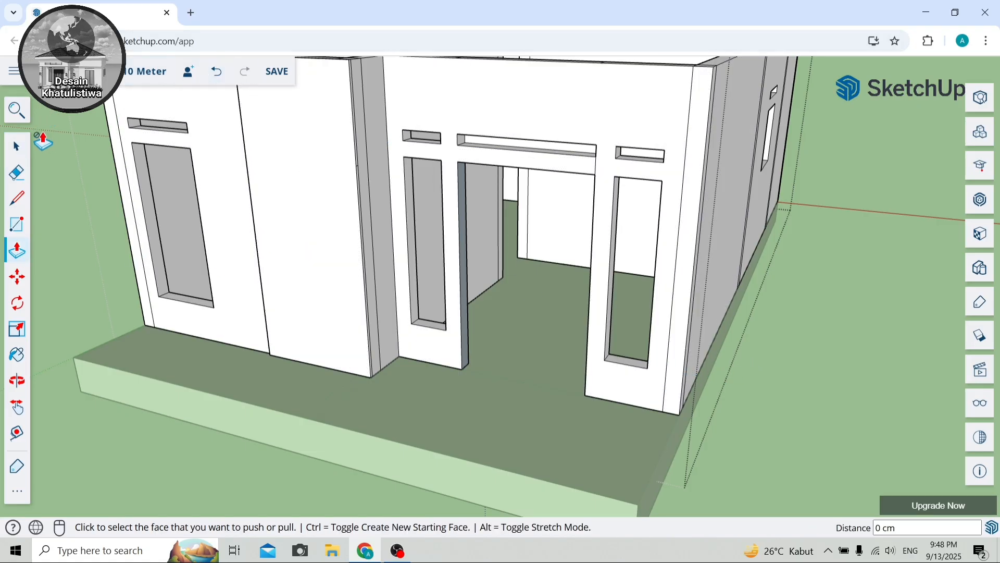
pyautogui.press('space')
pyautogui.doubleClick(400, 412)
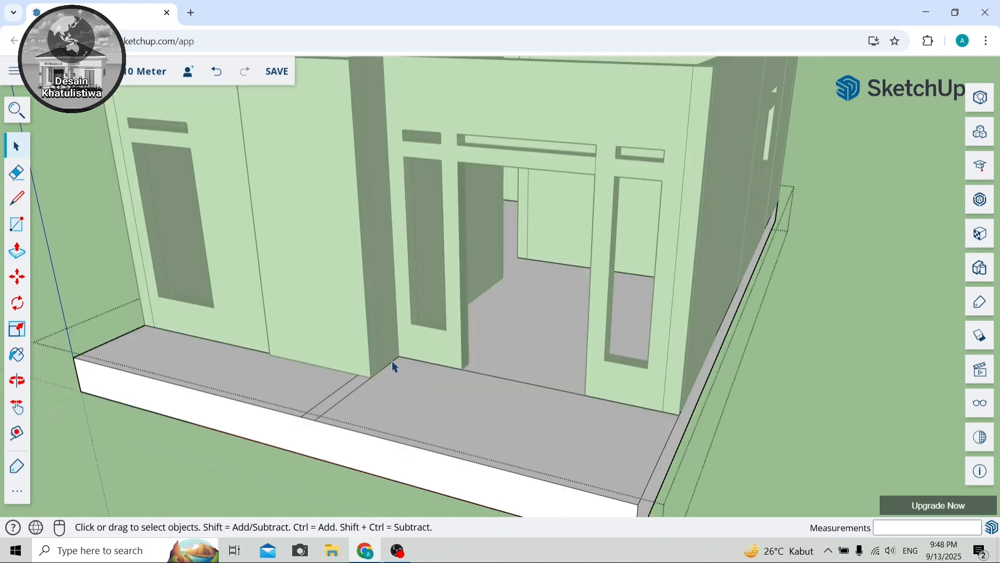
# Draw a line about 142 cm long on the slab from the endpoint near the entrance wall's outer corner to the front edge.
pyautogui.scroll(-2, 391, 360)
pyautogui.scroll(3, 499, 426)
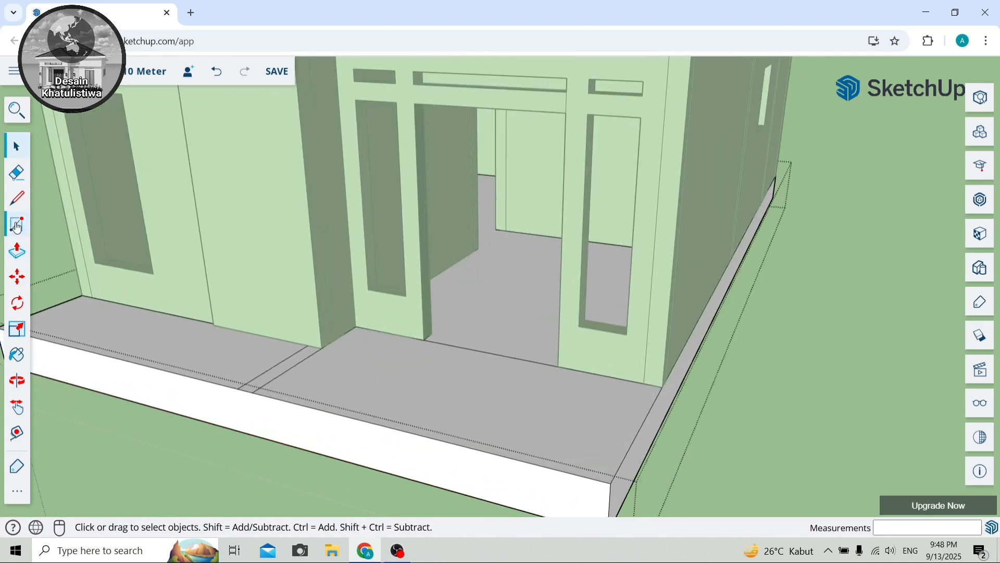
pyautogui.click(18, 199)
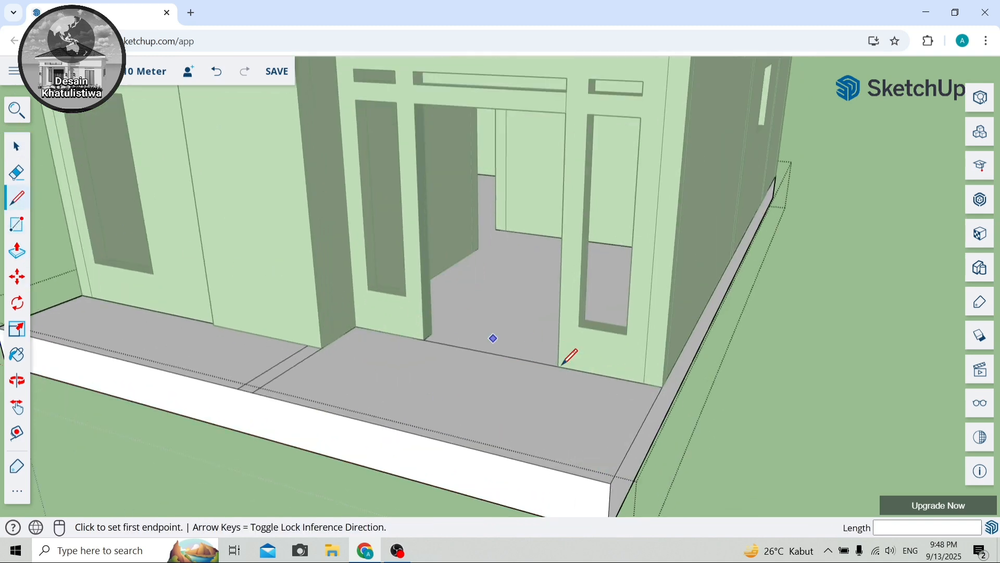
pyautogui.click(644, 382)
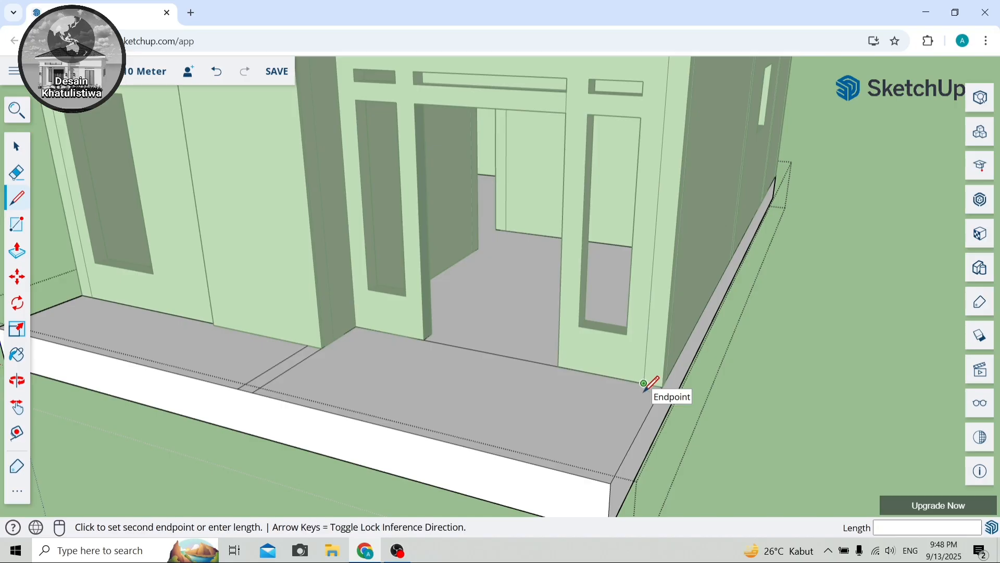
pyautogui.click(593, 472)
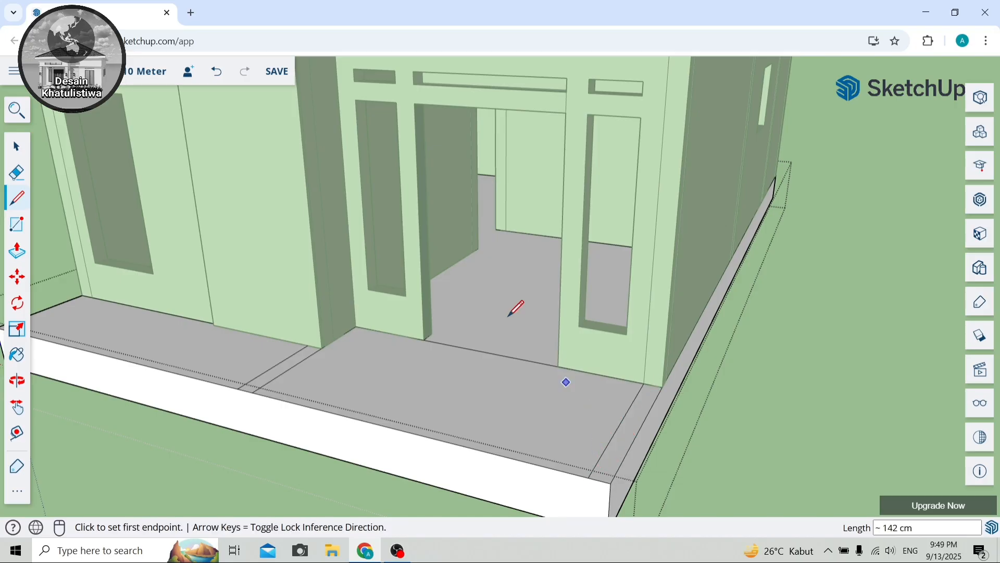
pyautogui.moveTo(516, 306); pyautogui.dragTo(312, 328, button='middle')
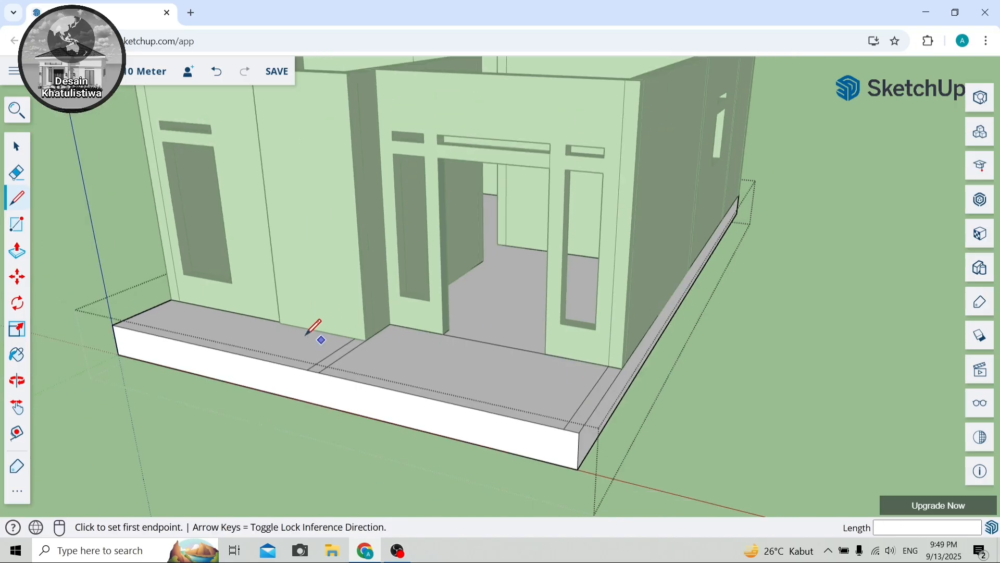
# Erase the line on the slab next to the one running from the projecting room's corner to the front edge.
pyautogui.click(17, 252)
pyautogui.scroll(-3, 430, 355)
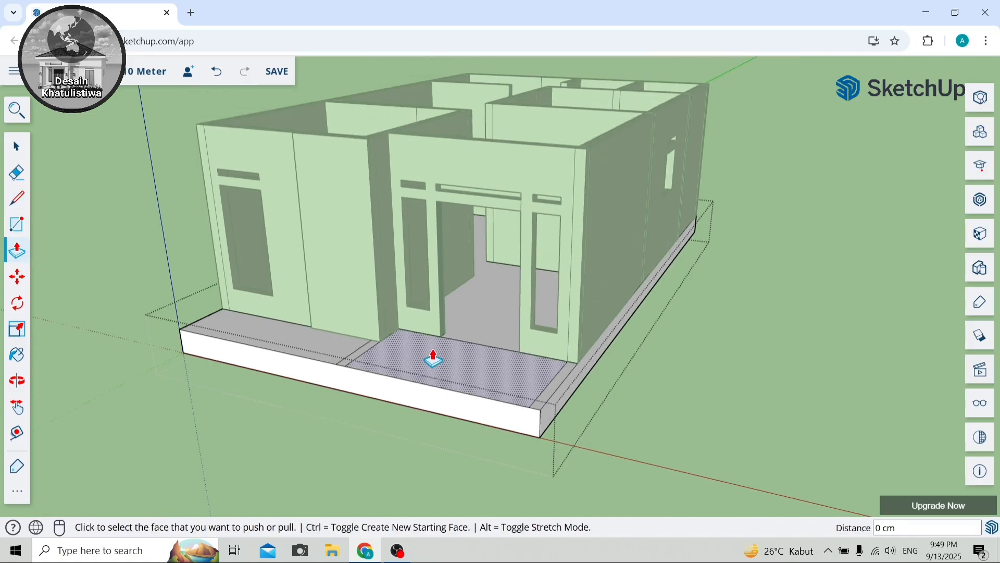
pyautogui.scroll(3, 432, 358)
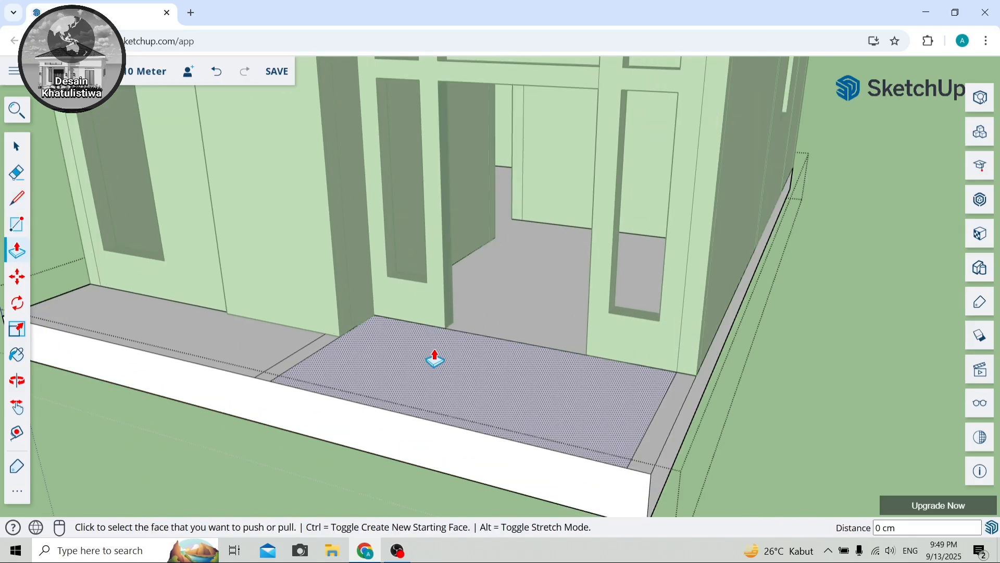
pyautogui.click(15, 169)
pyautogui.scroll(-2, 288, 310)
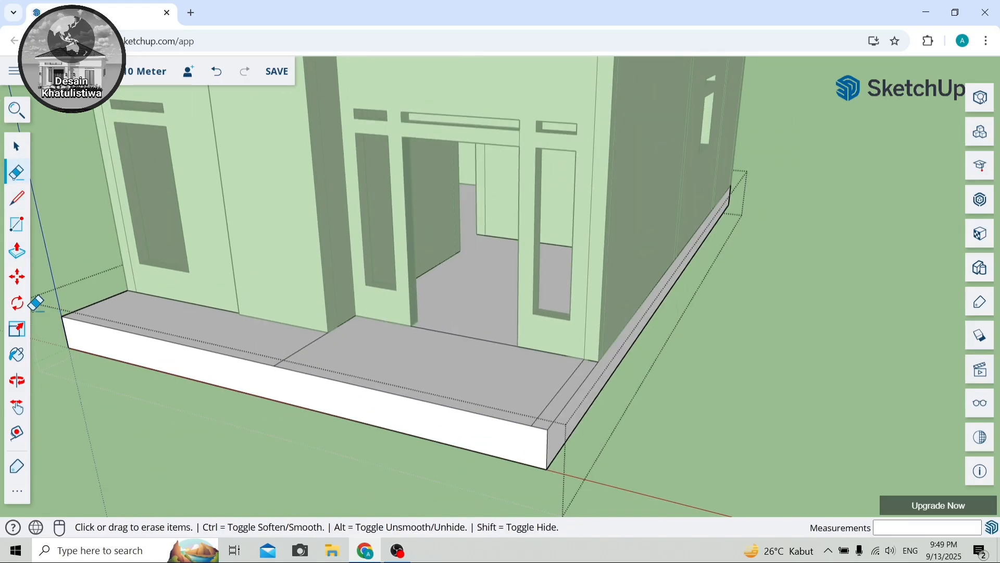
# Push the slab section in front of the projecting room down 40 cm to remove it.
pyautogui.click(16, 250)
pyautogui.click(178, 321)
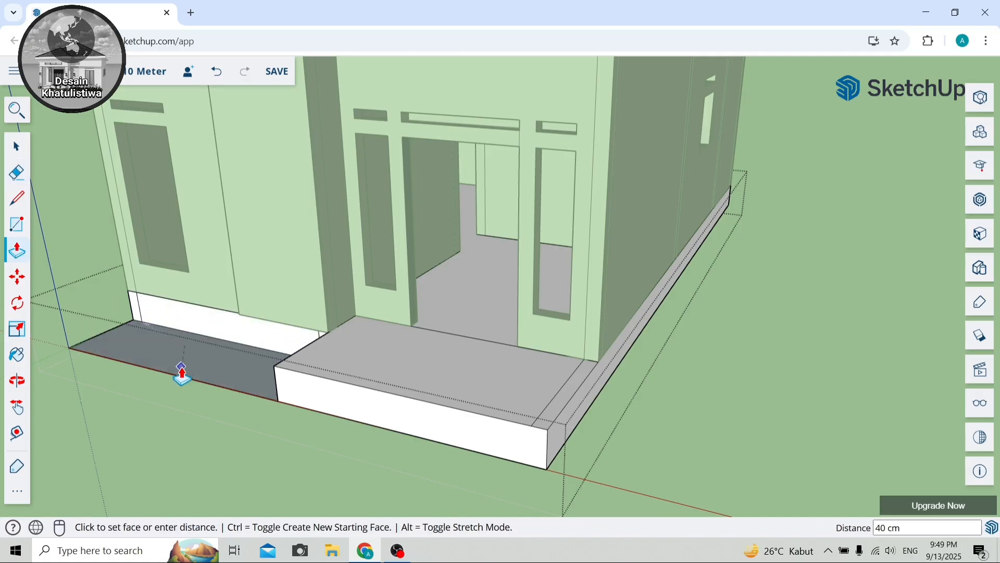
pyautogui.click(181, 373)
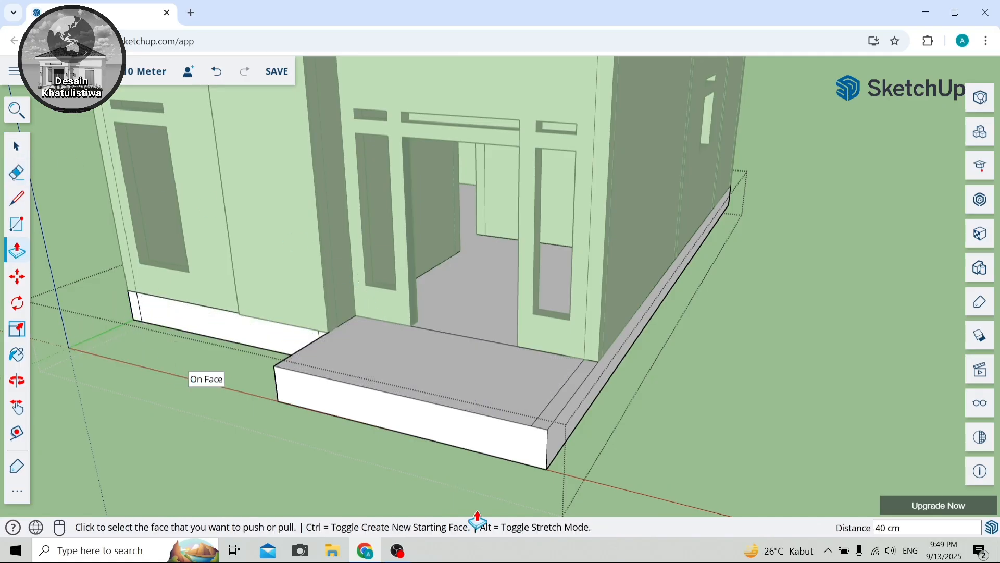
# Push the porch floor in front of the entrance down 3 cm.
pyautogui.scroll(2, 473, 398)
pyautogui.click(448, 368)
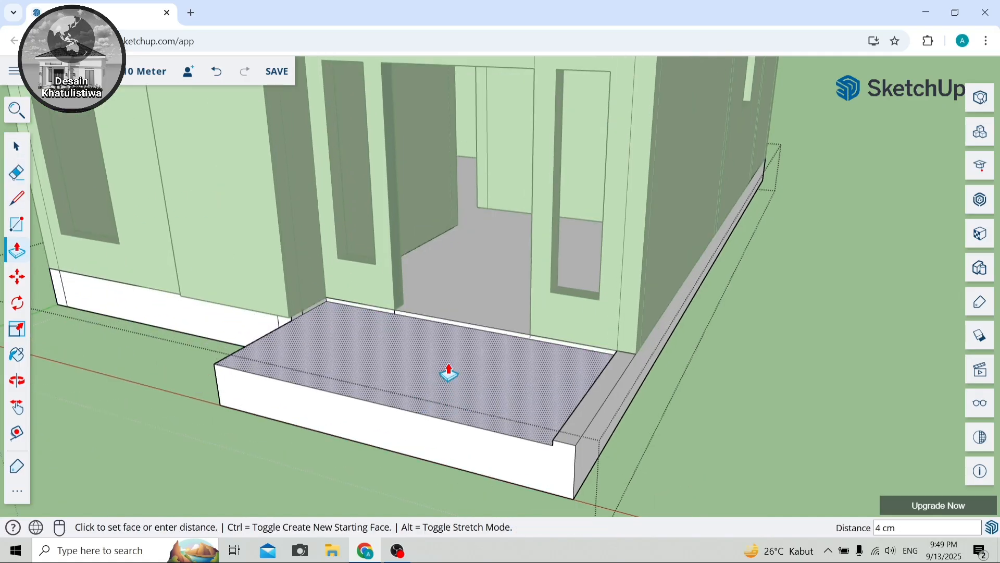
pyautogui.press('Return')
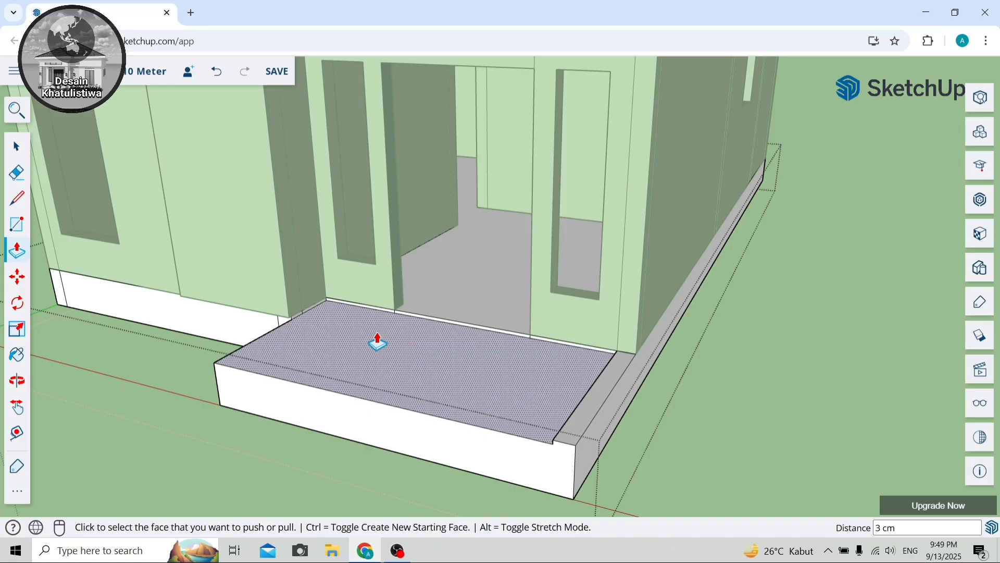
# Erase the short vertical line on the porch step below the projecting room's side wall.
pyautogui.click(16, 172)
pyautogui.scroll(4, 342, 300)
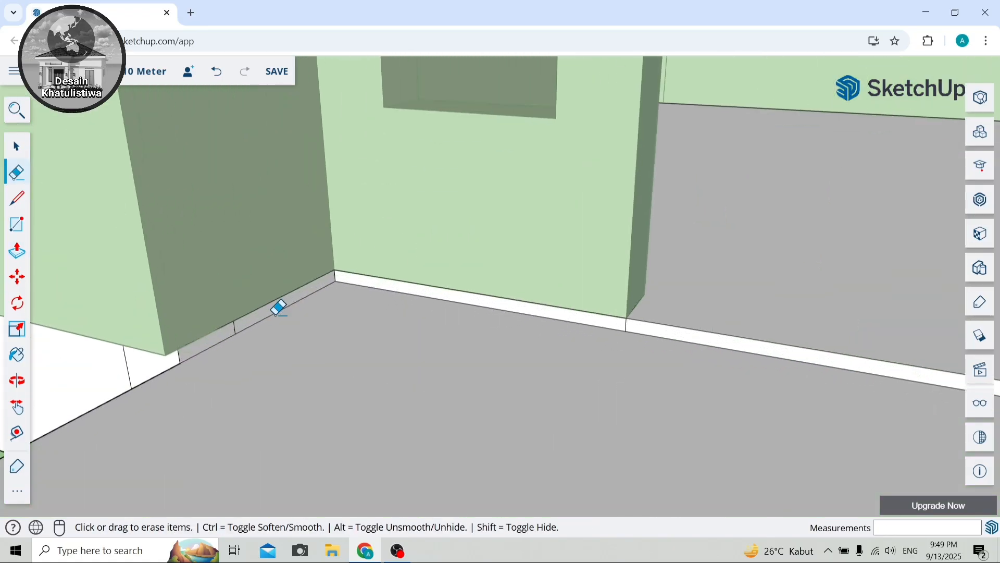
pyautogui.scroll(-3, 242, 322)
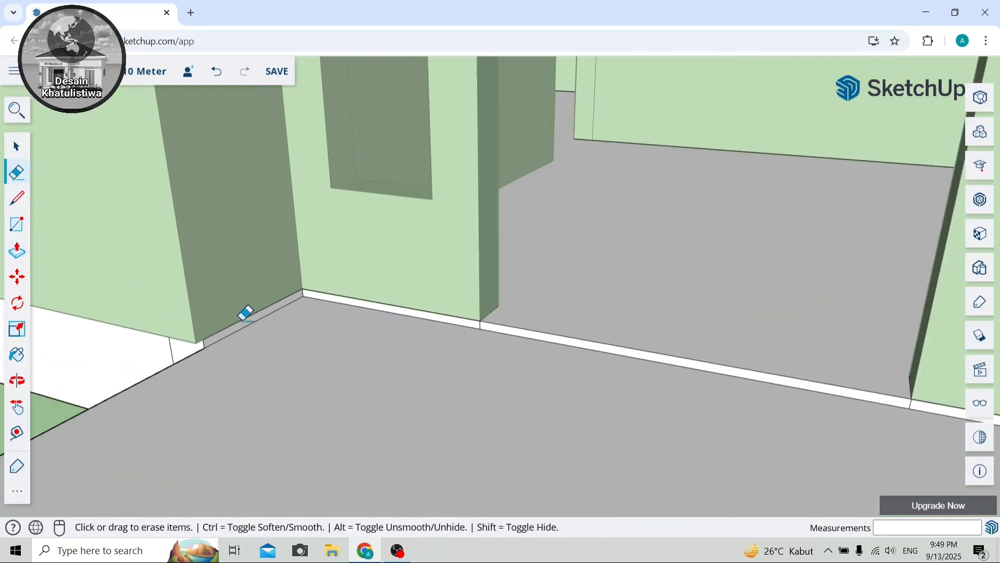
pyautogui.scroll(-5, 740, 375)
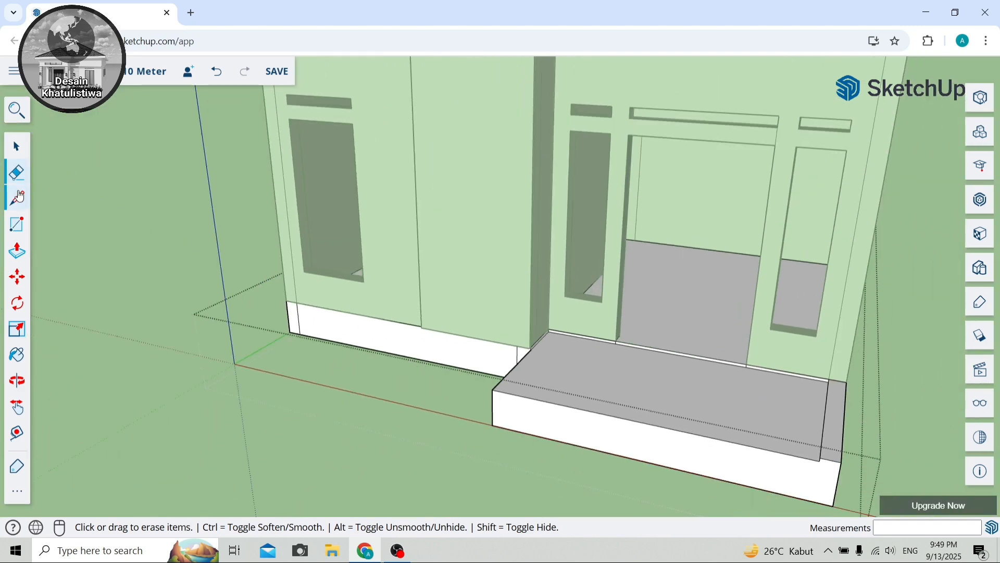
# Draw a vertical line down the porch's front face from the corner of the lowered floor to the base edge.
pyautogui.click(19, 197)
pyautogui.scroll(-3, 476, 319)
pyautogui.scroll(5, 586, 362)
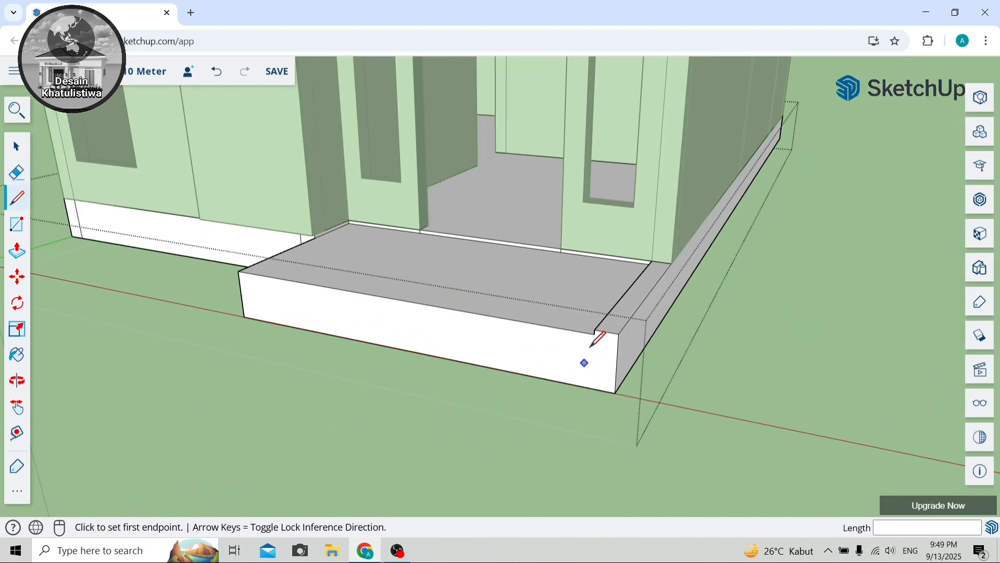
pyautogui.click(594, 333)
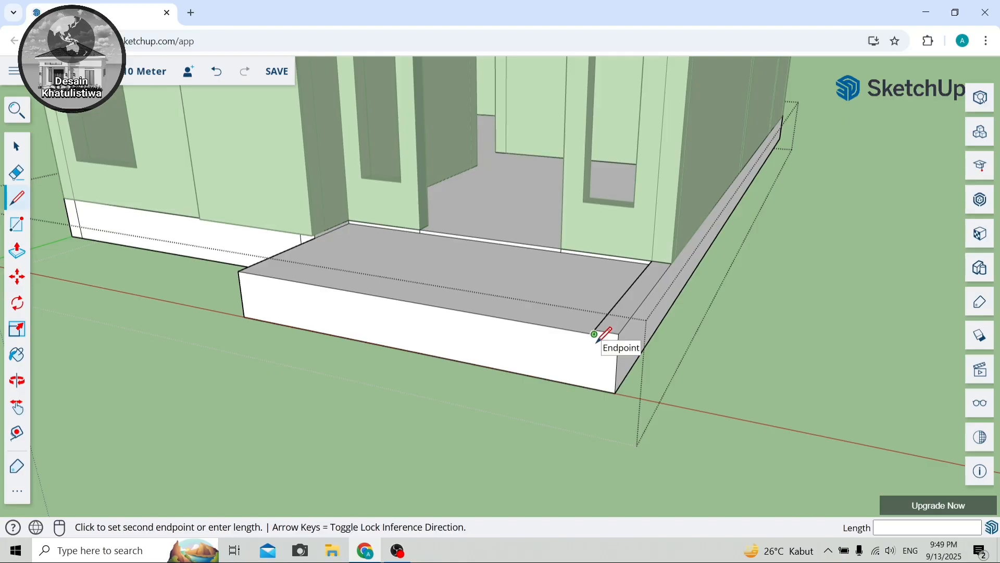
pyautogui.click(593, 388)
# Draw a horizontal line about 278 cm long across the middle of the porch's front face, ending at the vertical line.
pyautogui.click(18, 381)
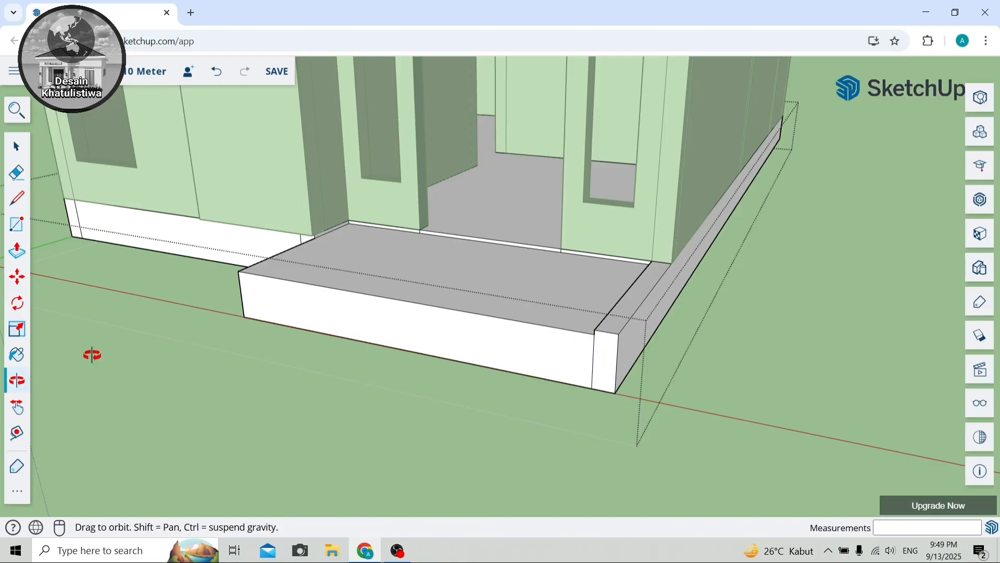
pyautogui.moveTo(89, 352)
pyautogui.mouseDown()
pyautogui.moveTo(297, 367)
pyautogui.moveTo(442, 341)
pyautogui.moveTo(84, 361)
pyautogui.mouseUp()
pyautogui.press('l')
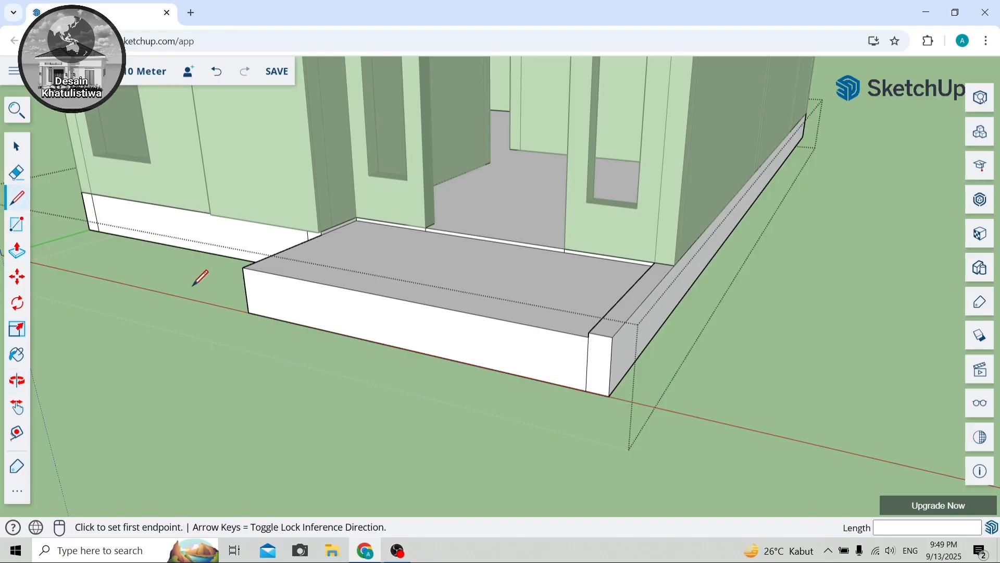
pyautogui.click(246, 290)
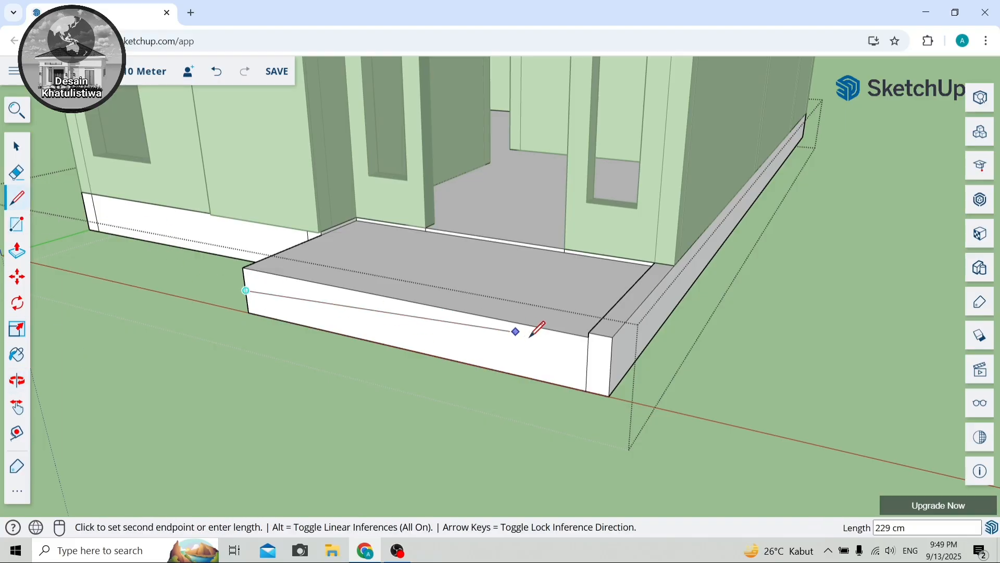
pyautogui.click(587, 363)
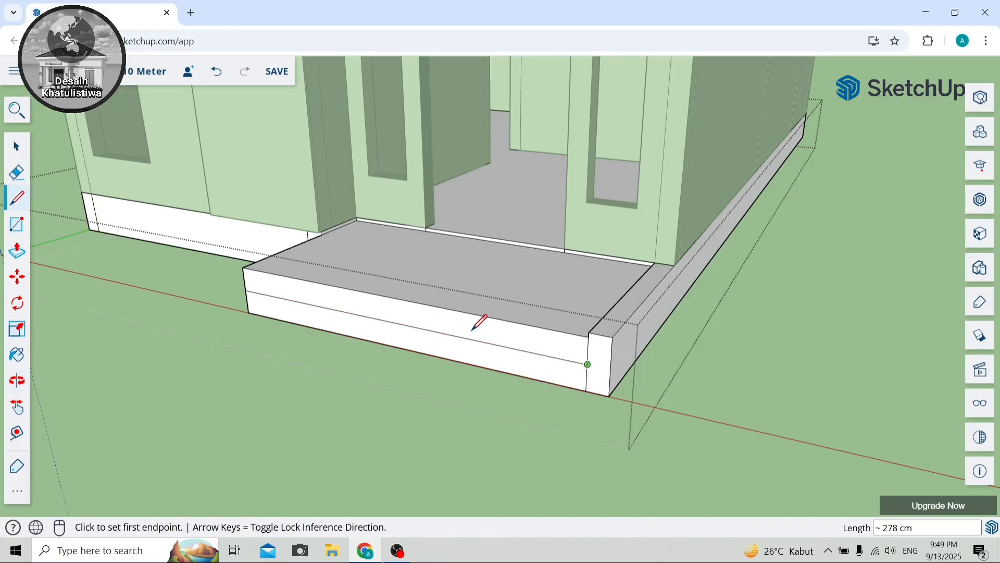
# Pull the lower half of the porch's front face out 25 cm to form a step.
pyautogui.click(16, 254)
pyautogui.click(344, 339)
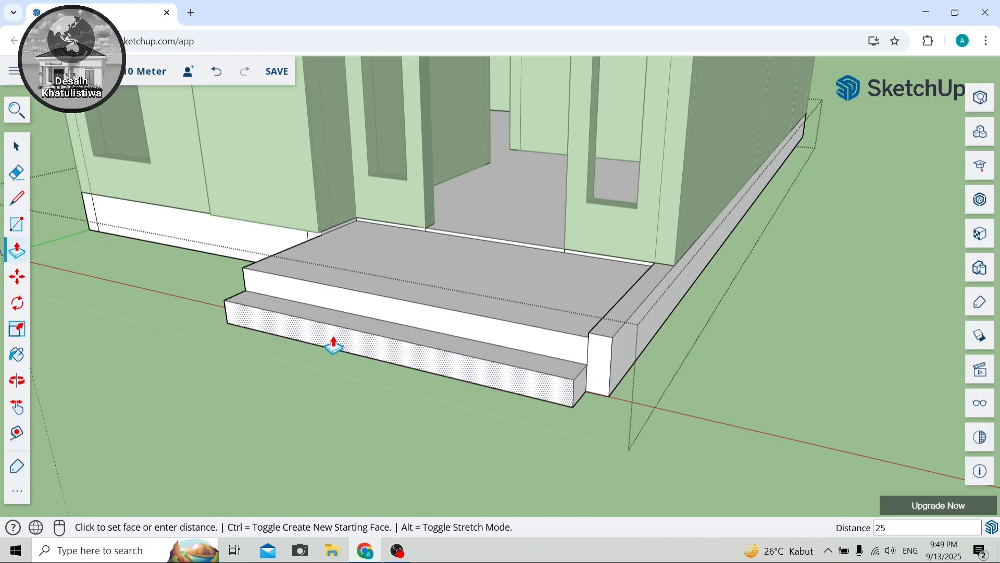
pyautogui.press('Return')
# Erase the vertical line on the foundation's front face beside the porch, below the projecting room's corner.
pyautogui.moveTo(331, 341); pyautogui.dragTo(43, 341, button='middle')
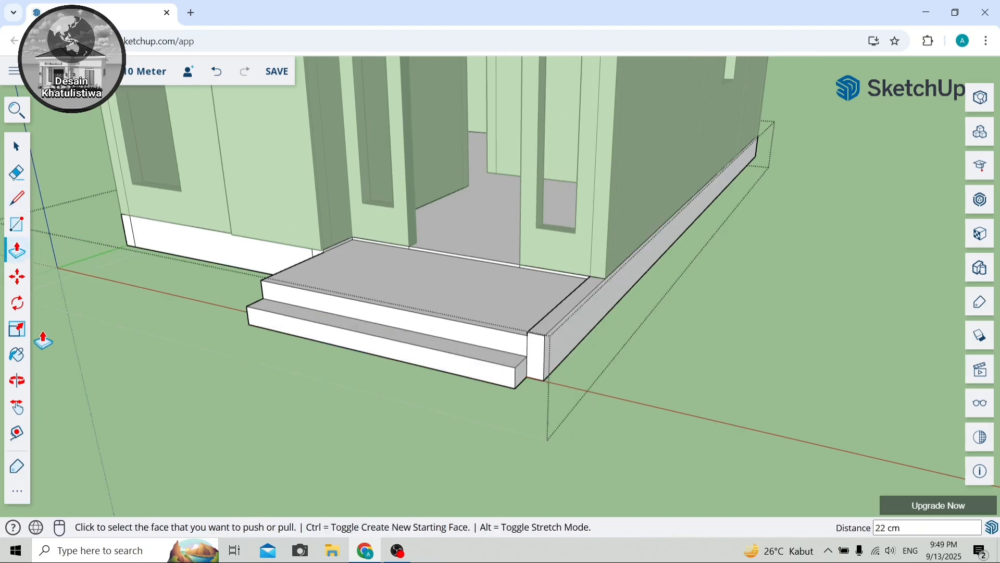
pyautogui.click(17, 377)
pyautogui.moveTo(121, 313); pyautogui.dragTo(395, 334)
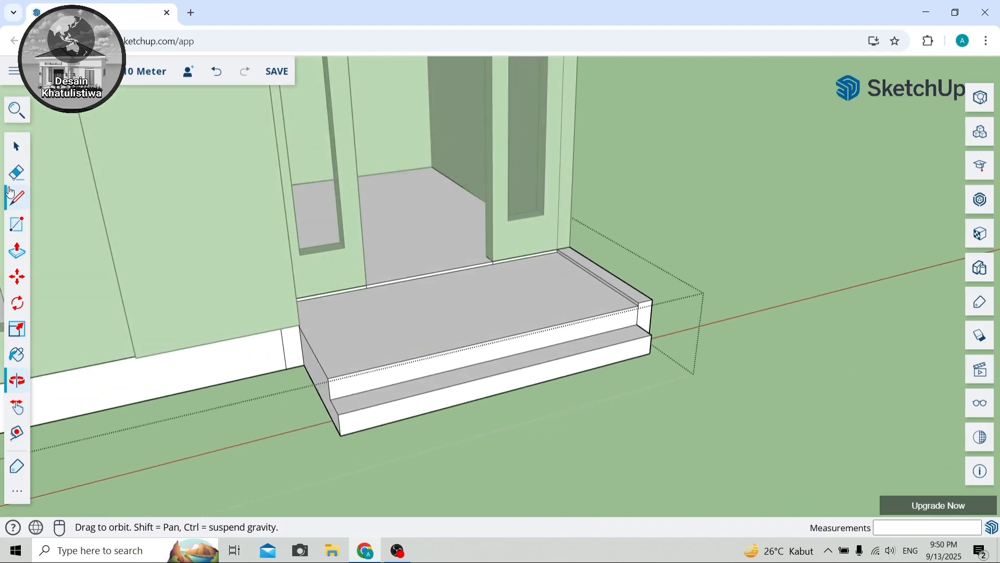
pyautogui.click(16, 172)
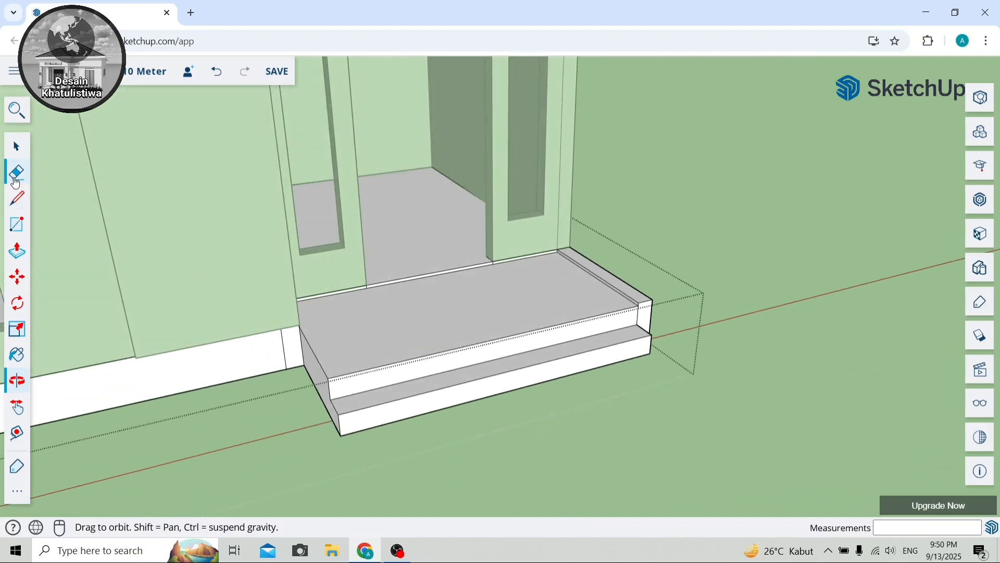
pyautogui.click(285, 349)
# Open the wall group and pull the front end of the outer side wall beside the entrance out about 143 cm along the porch edge.
pyautogui.click(16, 381)
pyautogui.moveTo(259, 364); pyautogui.dragTo(117, 282)
pyautogui.scroll(5, 143, 148)
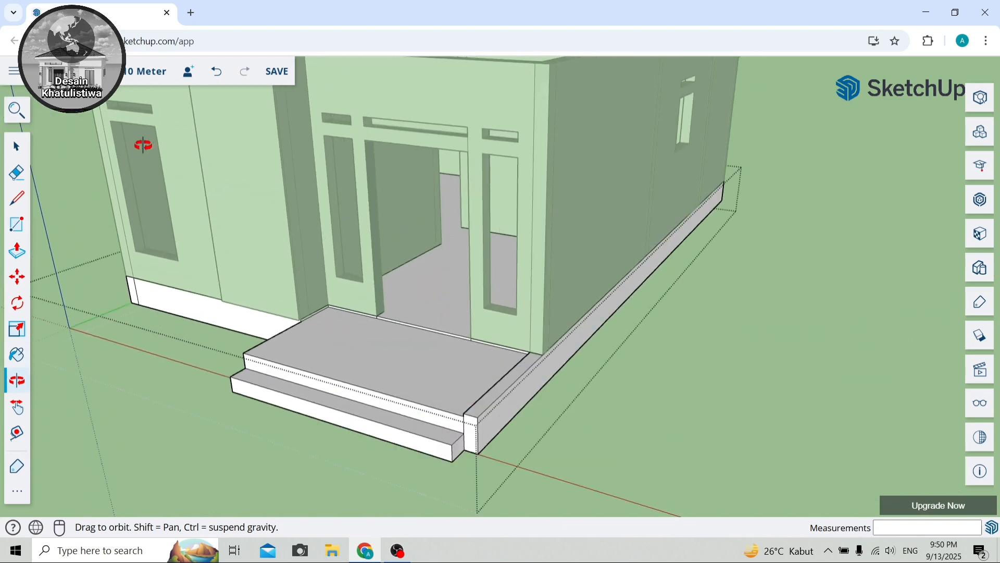
pyautogui.click(17, 151)
pyautogui.scroll(-4, 283, 235)
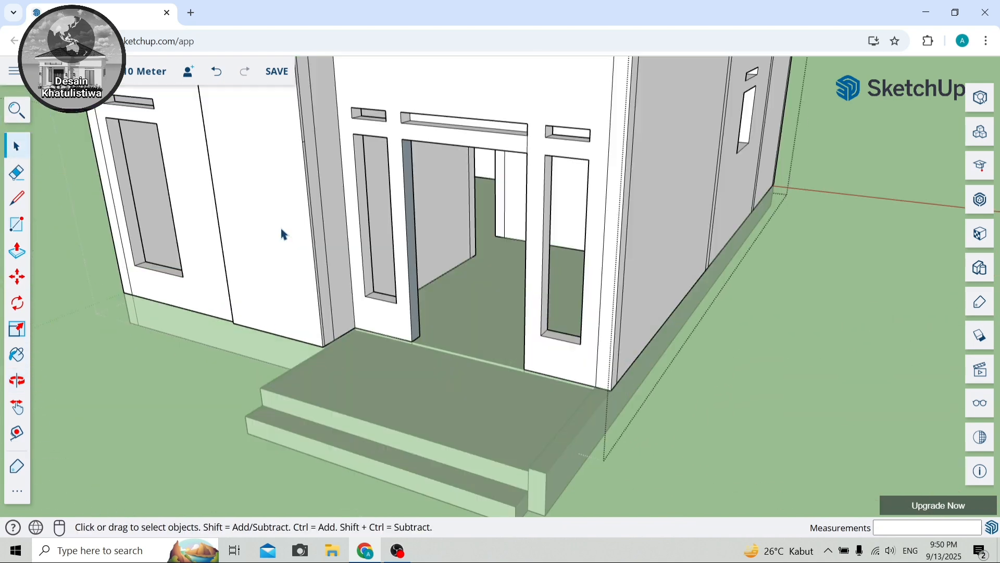
pyautogui.click(17, 251)
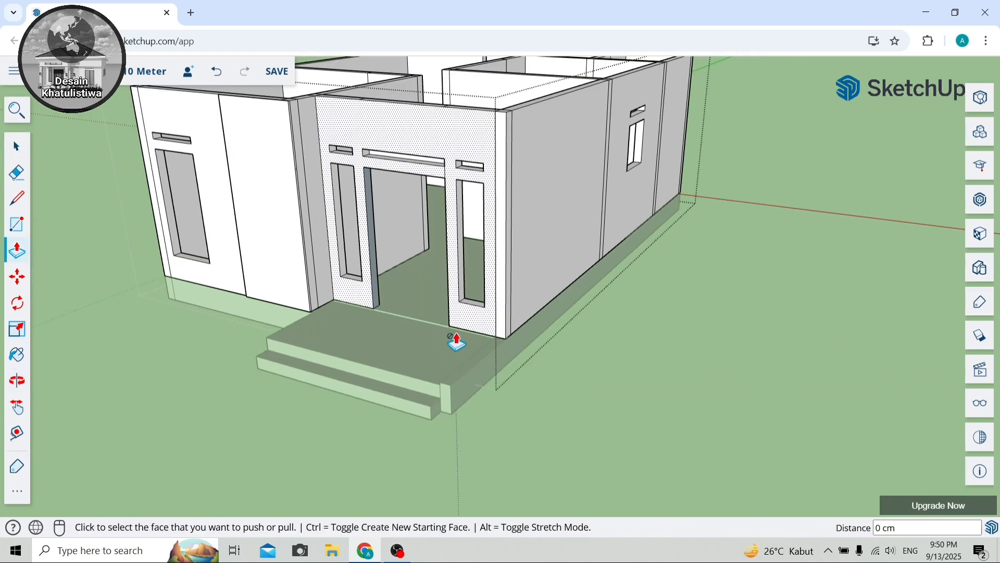
pyautogui.scroll(3, 469, 343)
pyautogui.click(525, 338)
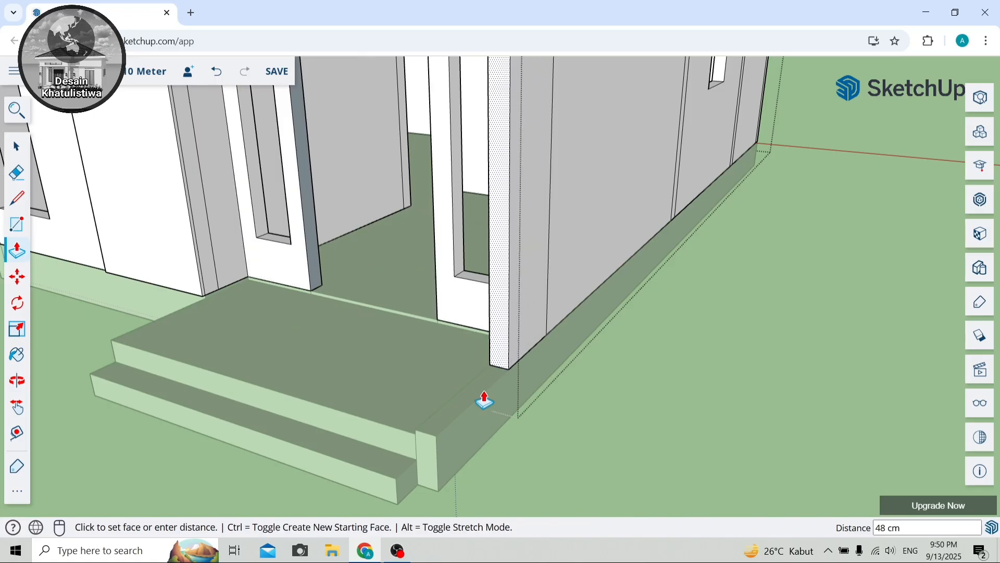
pyautogui.click(439, 465)
pyautogui.scroll(-5, 439, 464)
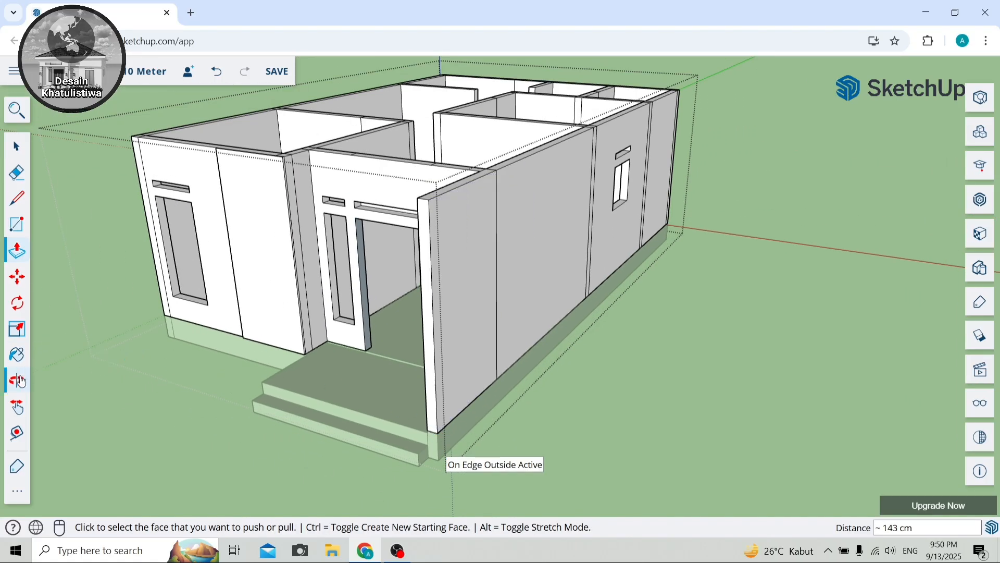
# Leave the wall group and open the floor slab group for editing.
pyautogui.click(17, 380)
pyautogui.moveTo(111, 346); pyautogui.dragTo(342, 339)
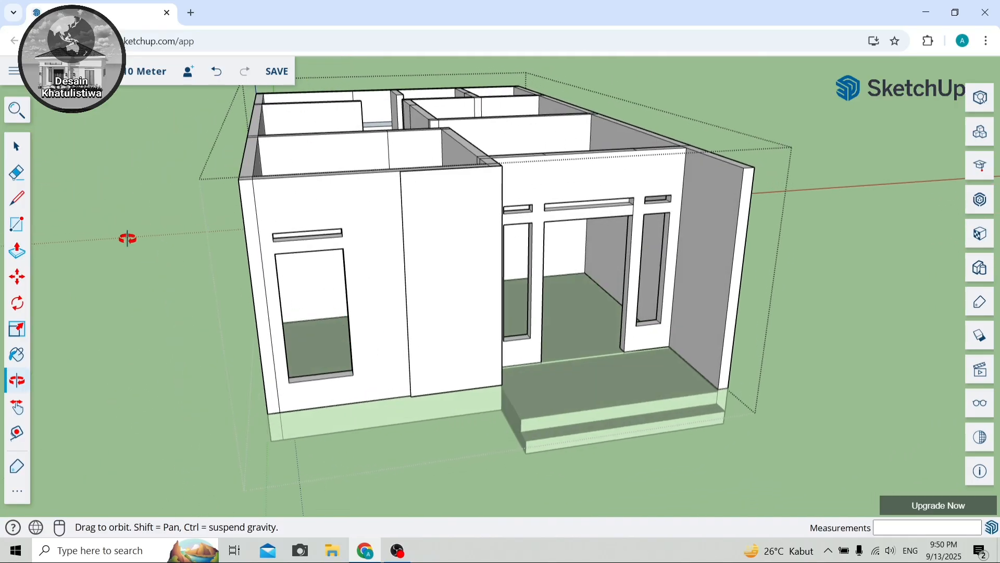
pyautogui.click(7, 149)
pyautogui.scroll(4, 677, 458)
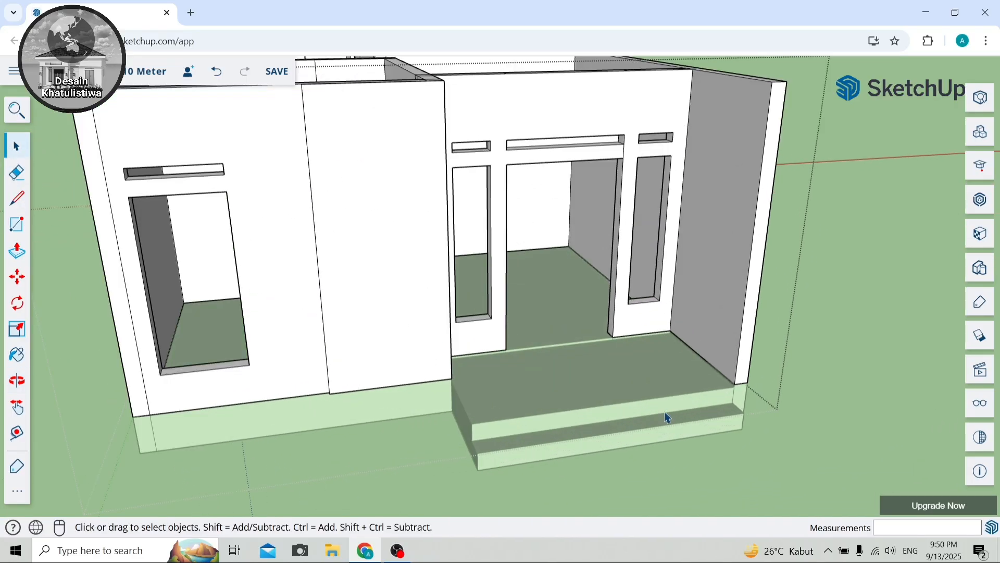
pyautogui.scroll(-5, 617, 387)
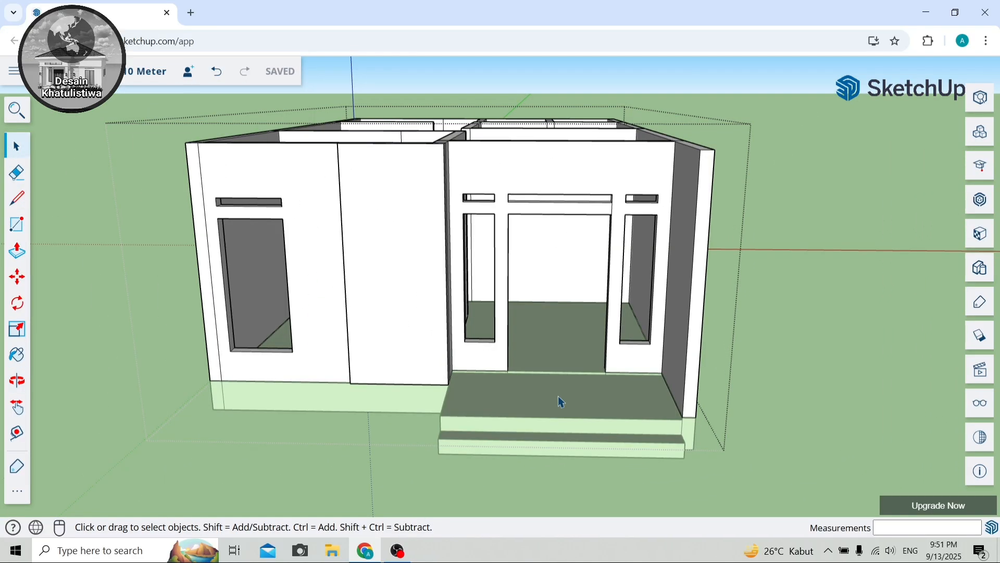
pyautogui.doubleClick(561, 401)
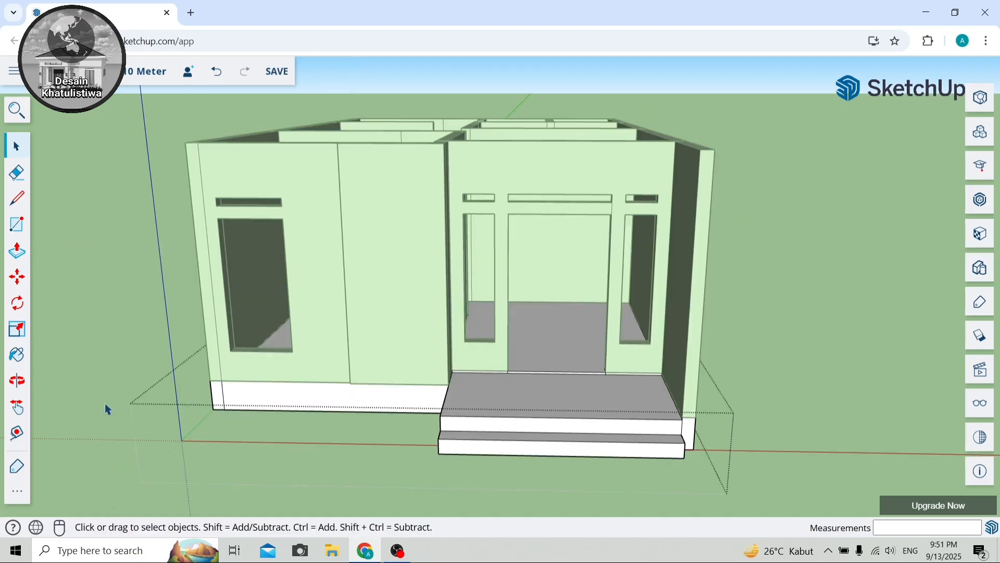
# Paint the floor of the narrow rear corner room with the Concrete Pavers Block Multi tile material.
pyautogui.click(24, 380)
pyautogui.moveTo(536, 279); pyautogui.dragTo(598, 123)
pyautogui.scroll(5, 604, 127)
pyautogui.scroll(-3, 600, 120)
pyautogui.scroll(2, 735, 157)
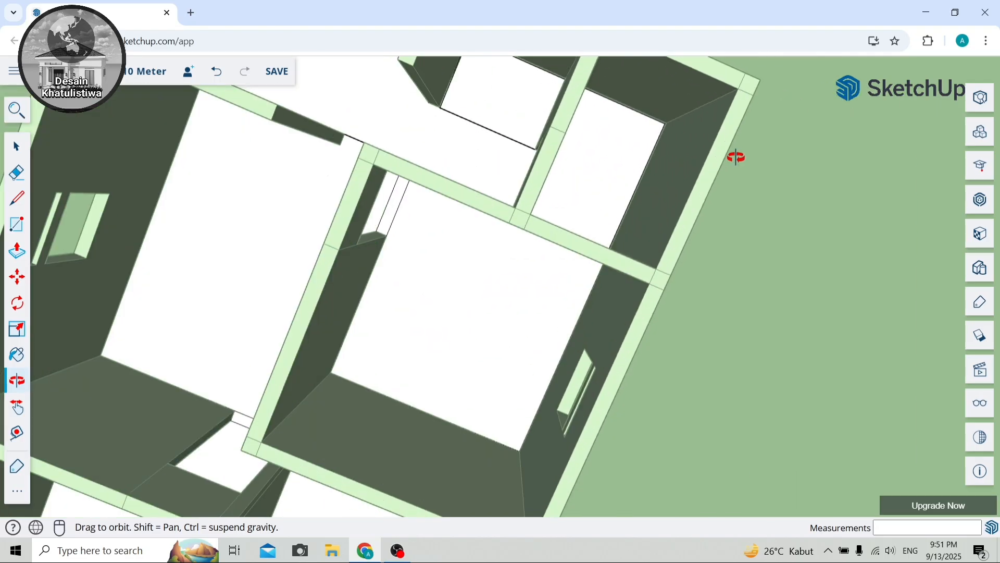
pyautogui.click(20, 155)
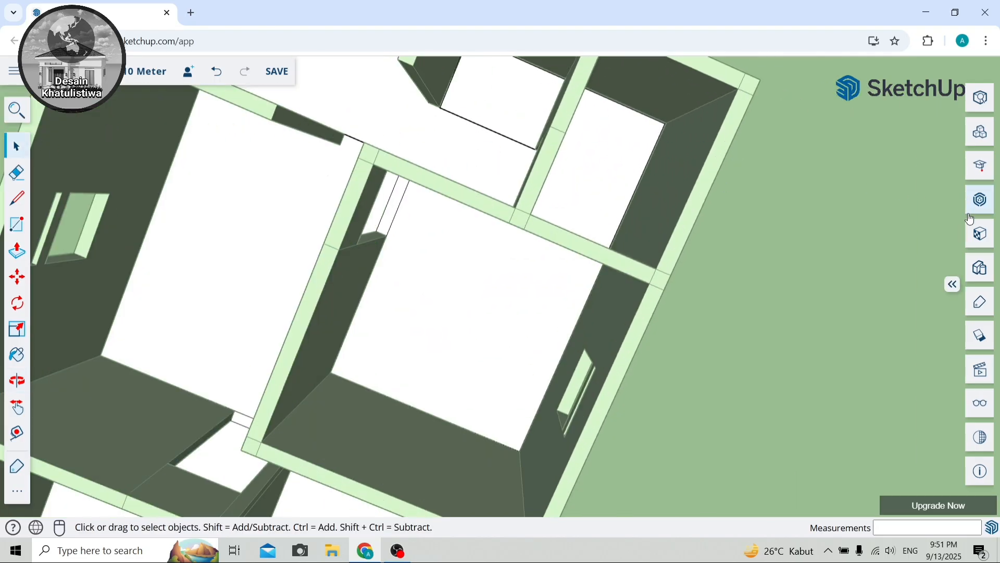
pyautogui.click(980, 234)
pyautogui.click(886, 242)
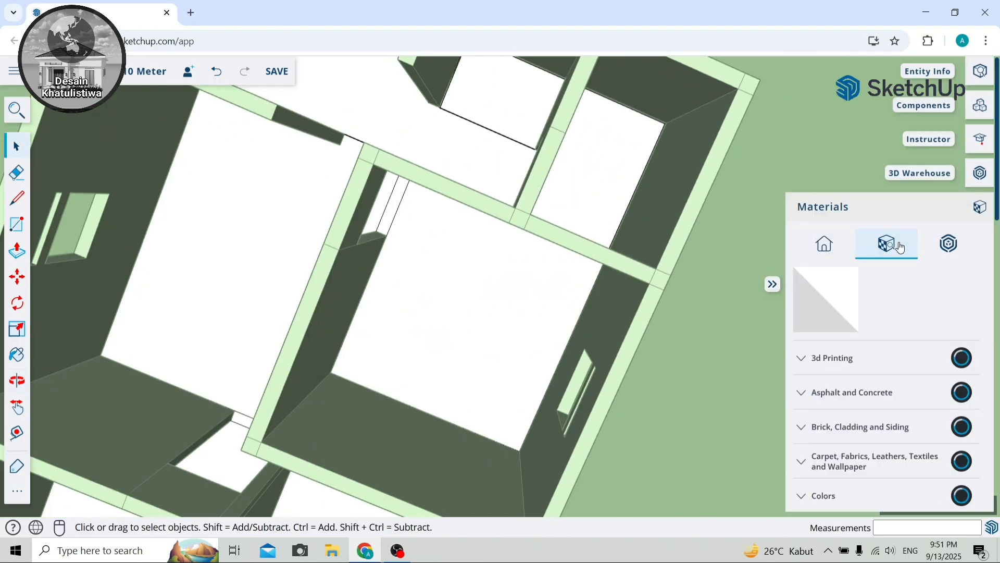
pyautogui.scroll(-10, 867, 351)
pyautogui.click(874, 164)
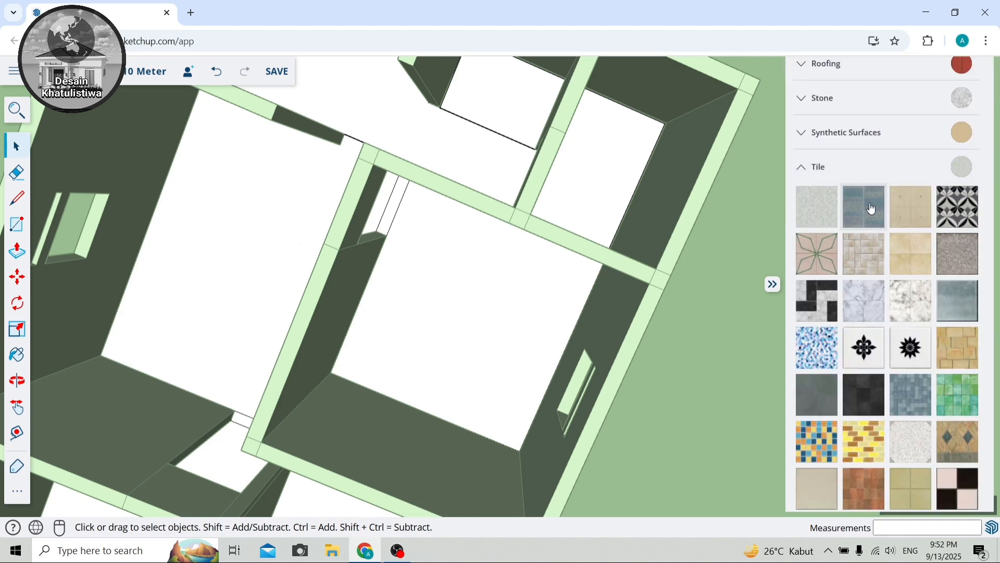
pyautogui.scroll(3, 871, 209)
pyautogui.scroll(-1, 872, 235)
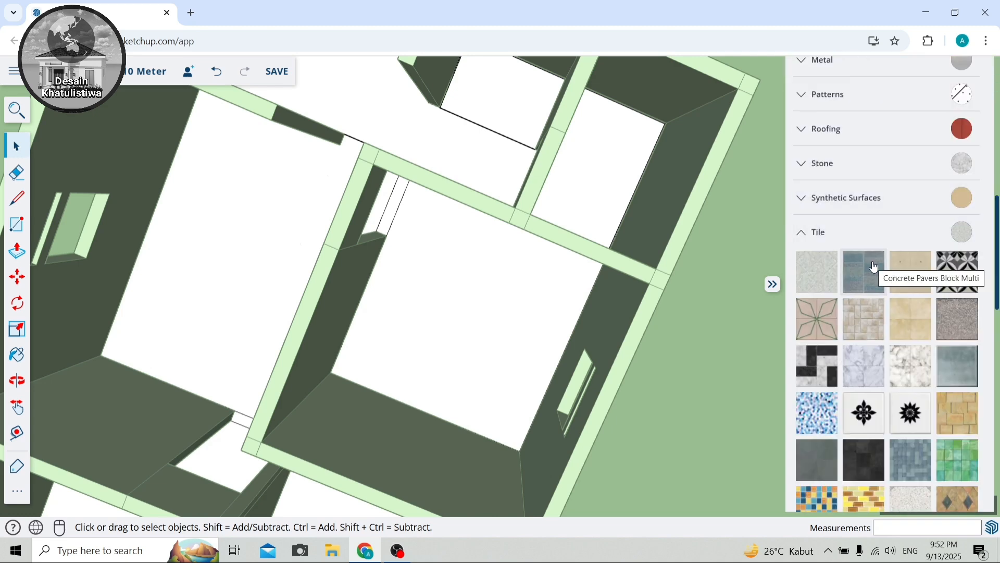
pyautogui.click(874, 267)
pyautogui.click(626, 133)
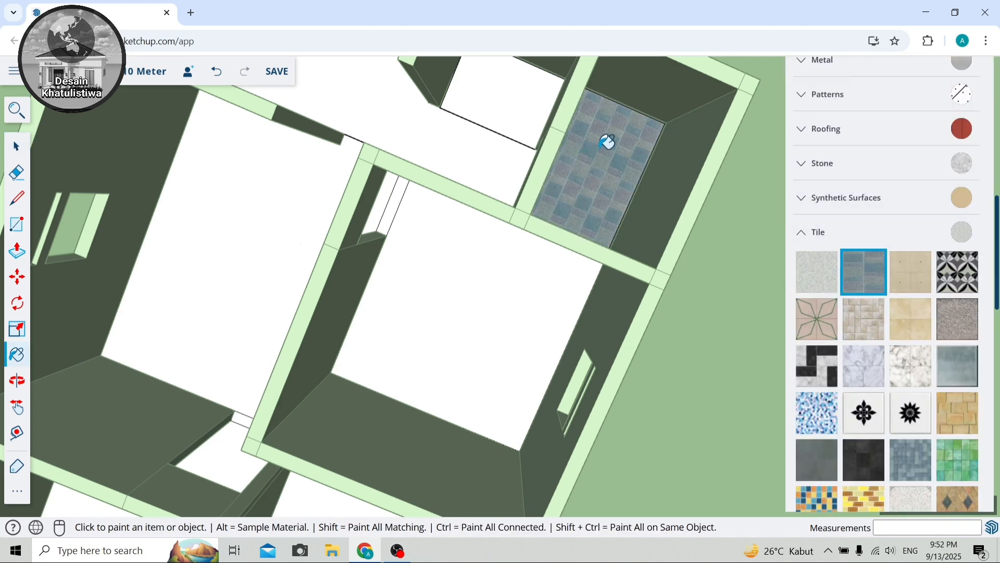
# Paint the floor of the small room beside the blue-tiled one with the beige interlocking block tile.
pyautogui.scroll(-2, 607, 141)
pyautogui.scroll(3, 544, 92)
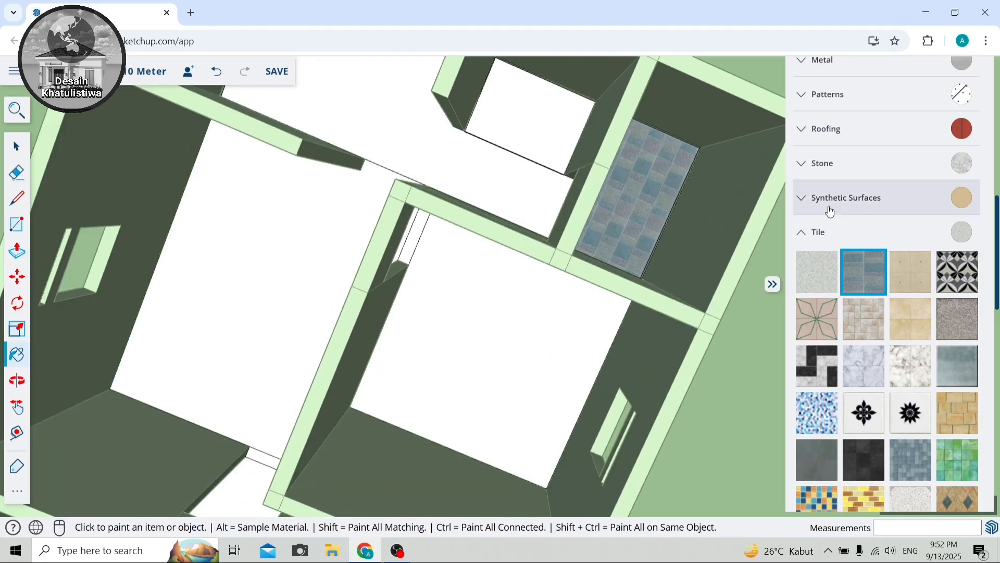
pyautogui.click(872, 323)
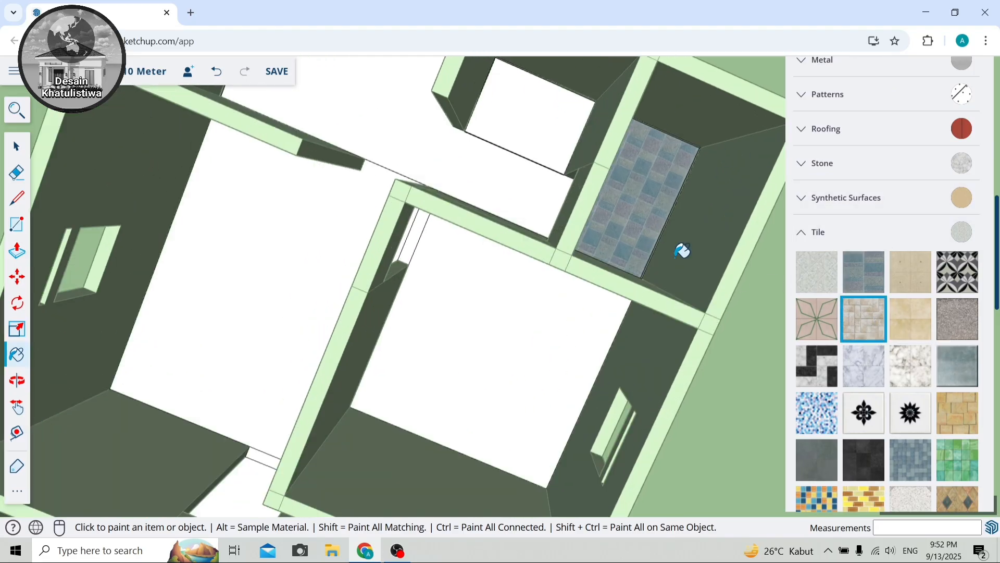
pyautogui.click(540, 118)
# Paint the floor of the large L-shaped rear room with the cream square tile.
pyautogui.scroll(-5, 542, 112)
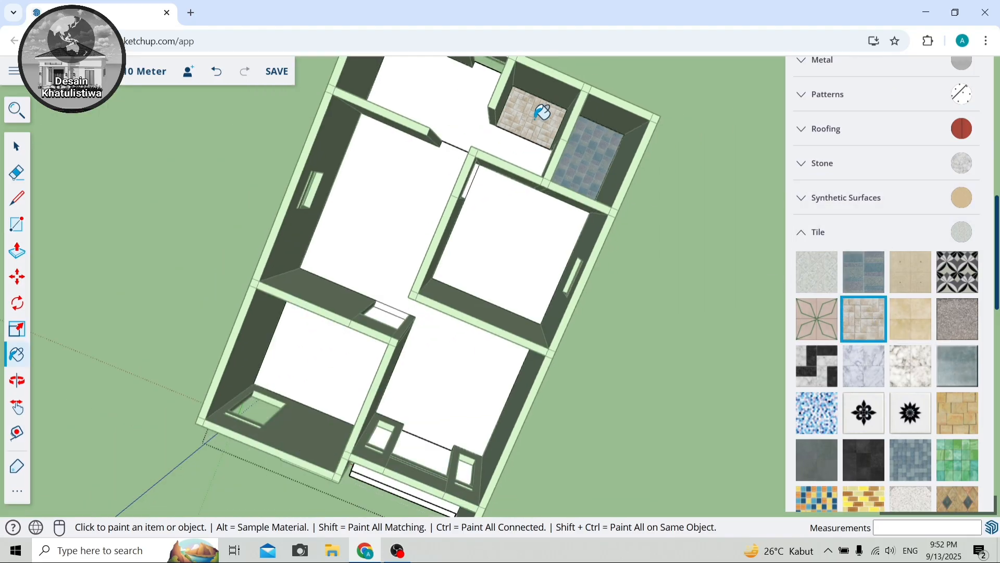
pyautogui.scroll(4, 535, 110)
pyautogui.scroll(2, 514, 73)
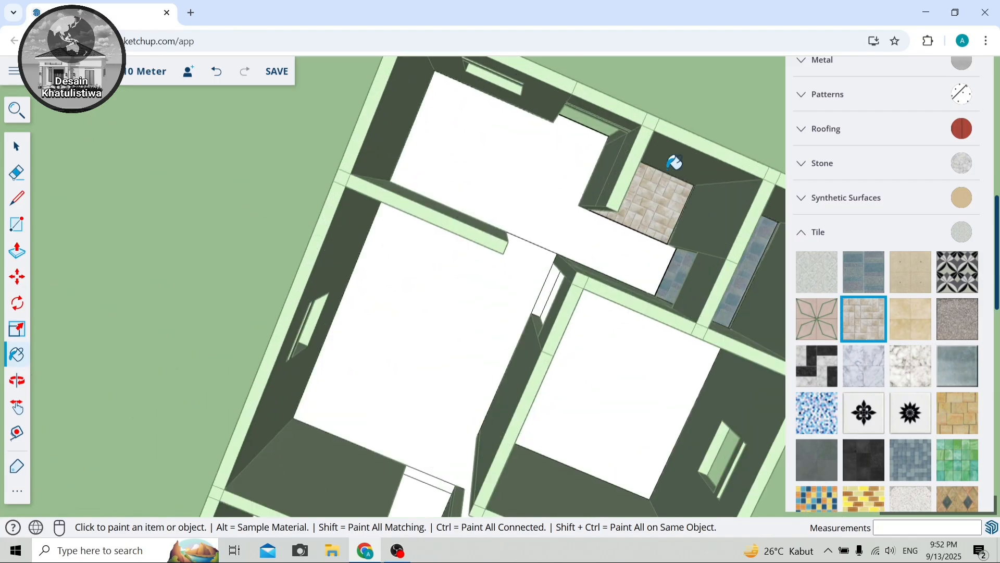
pyautogui.click(917, 327)
pyautogui.click(509, 164)
# Erase the threshold lines on the floor in the doorways of the projecting front room and the enclosed middle room.
pyautogui.scroll(-4, 523, 158)
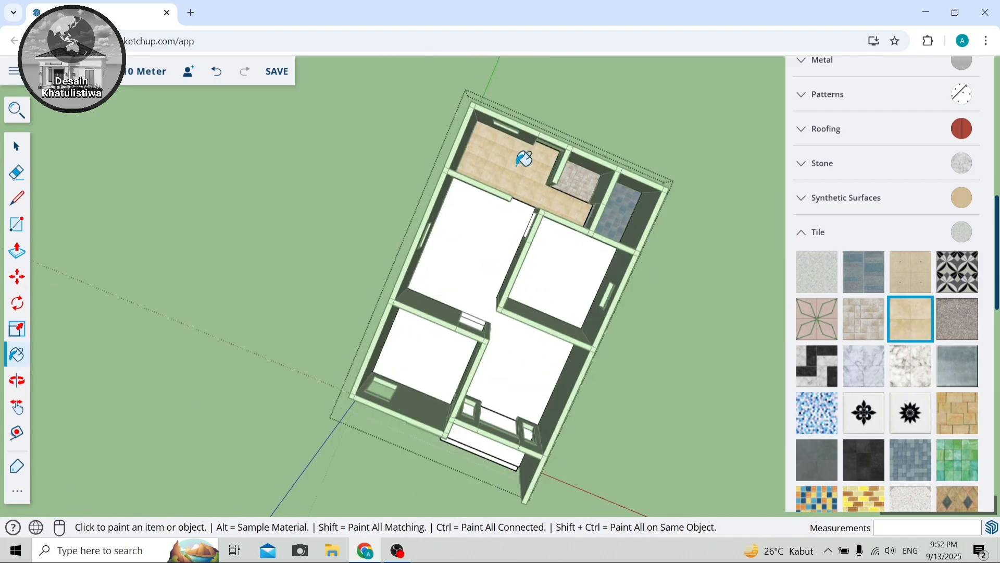
pyautogui.scroll(6, 538, 268)
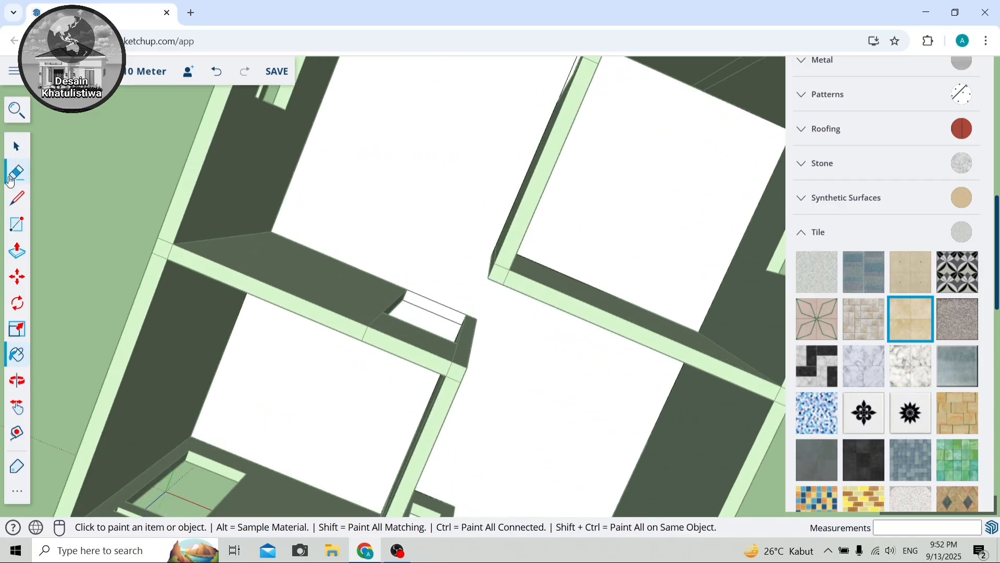
pyautogui.click(11, 177)
pyautogui.scroll(2, 566, 208)
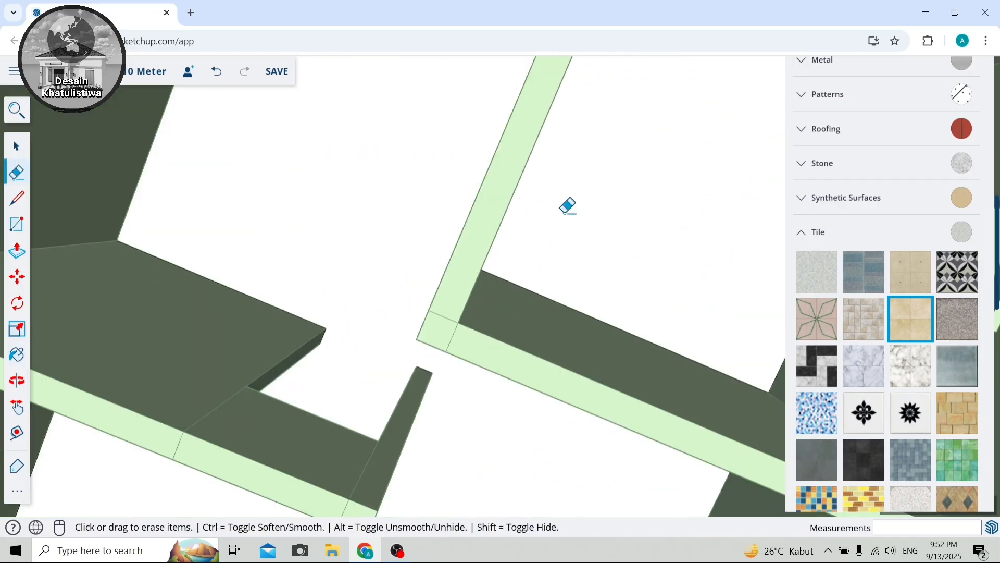
pyautogui.scroll(-6, 573, 172)
pyautogui.scroll(8, 582, 102)
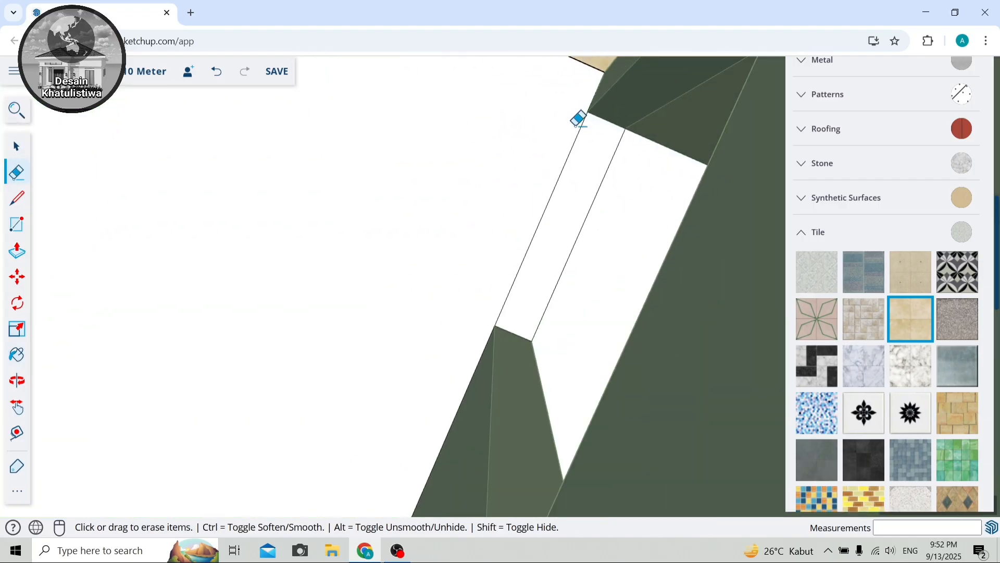
pyautogui.scroll(-6, 558, 134)
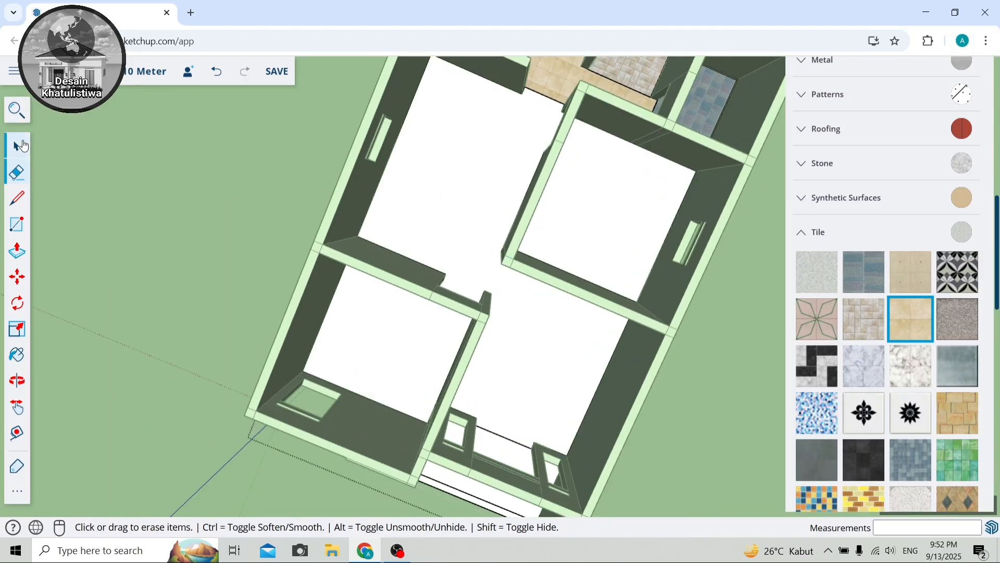
# Paint the connected floor of the front and middle rooms with the white marble tile with grey veins.
pyautogui.click(23, 145)
pyautogui.scroll(-1, 883, 323)
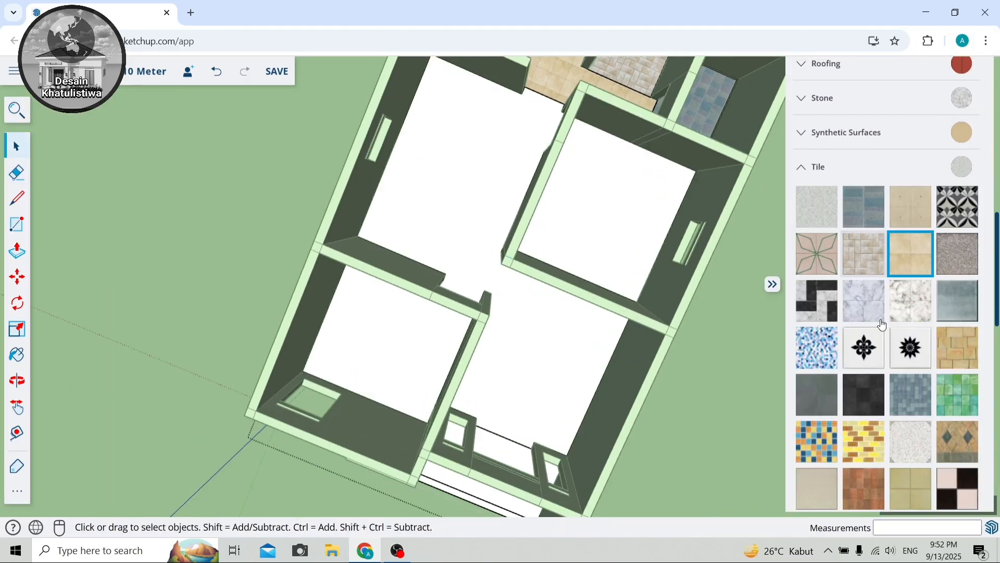
pyautogui.click(902, 307)
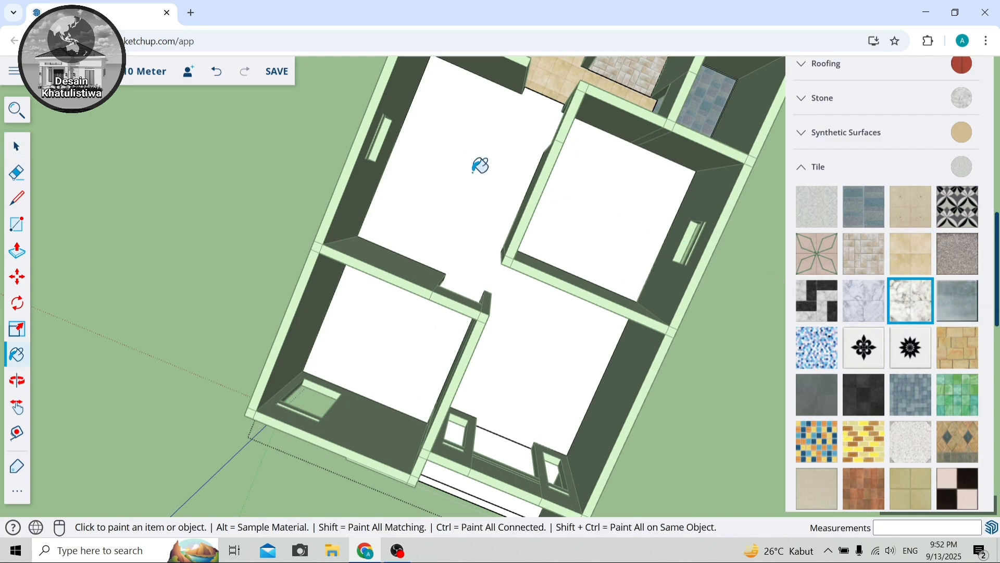
pyautogui.click(475, 166)
pyautogui.scroll(-1, 476, 171)
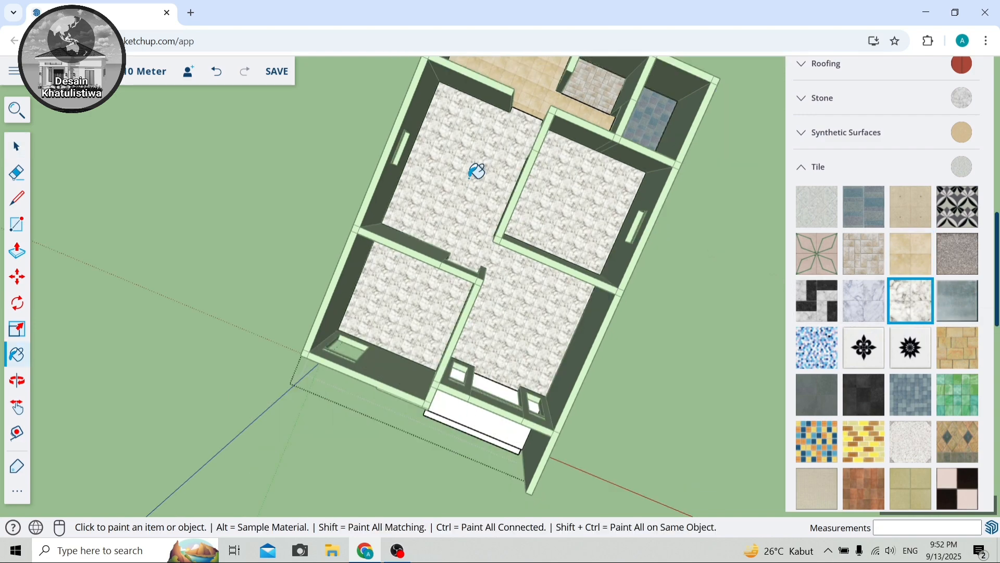
# Paint the front porch floor, its riser and the lower step's tread and front face with Marble Carrara Floor Tile.
pyautogui.click(17, 381)
pyautogui.moveTo(219, 313); pyautogui.dragTo(402, 268)
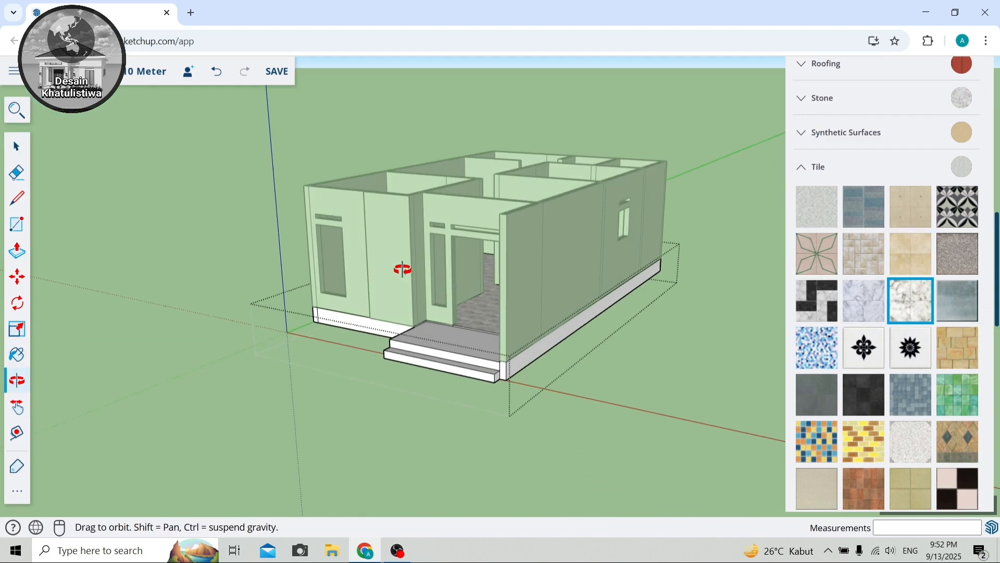
pyautogui.scroll(5, 448, 351)
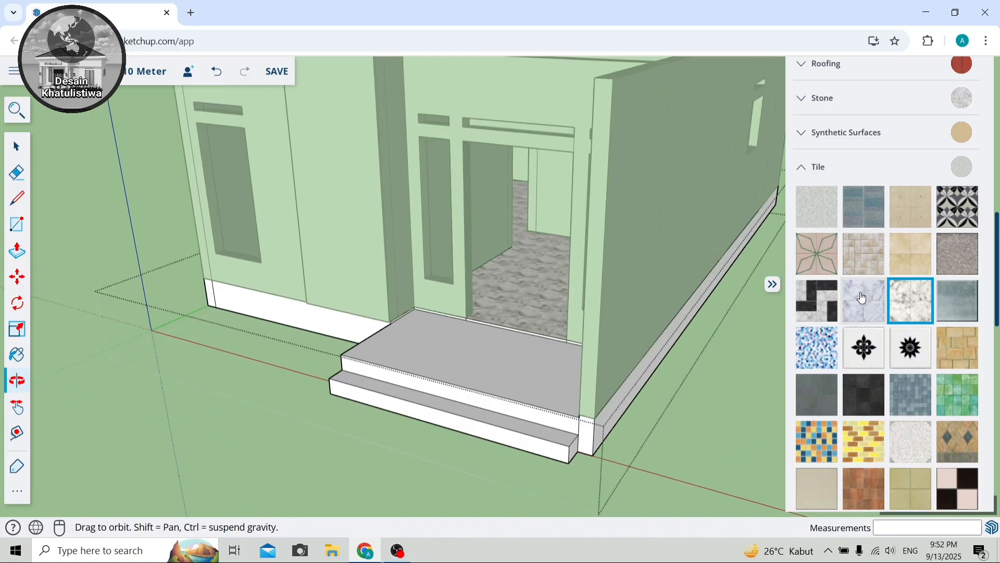
pyautogui.click(862, 298)
pyautogui.click(499, 375)
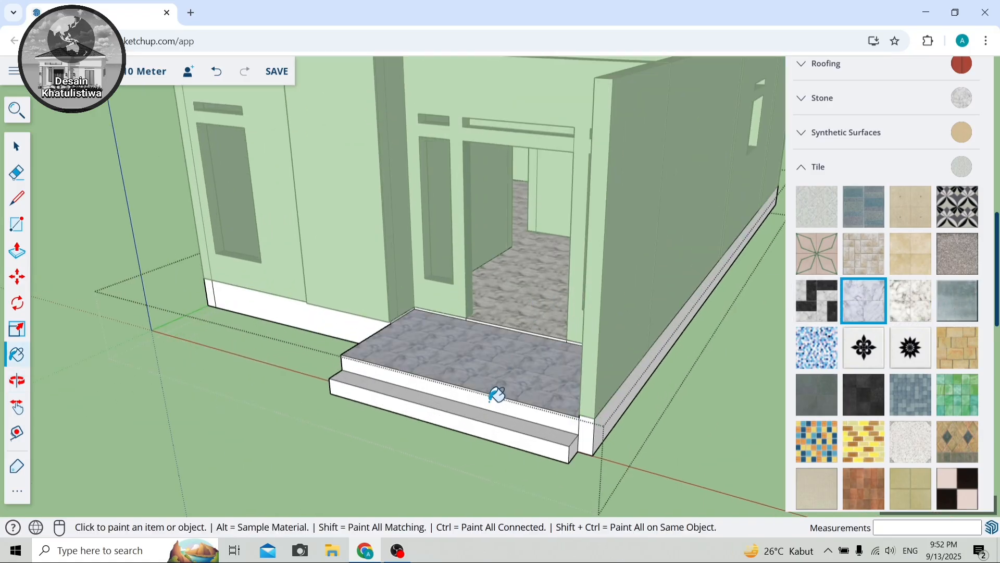
pyautogui.click(497, 401)
pyautogui.click(497, 407)
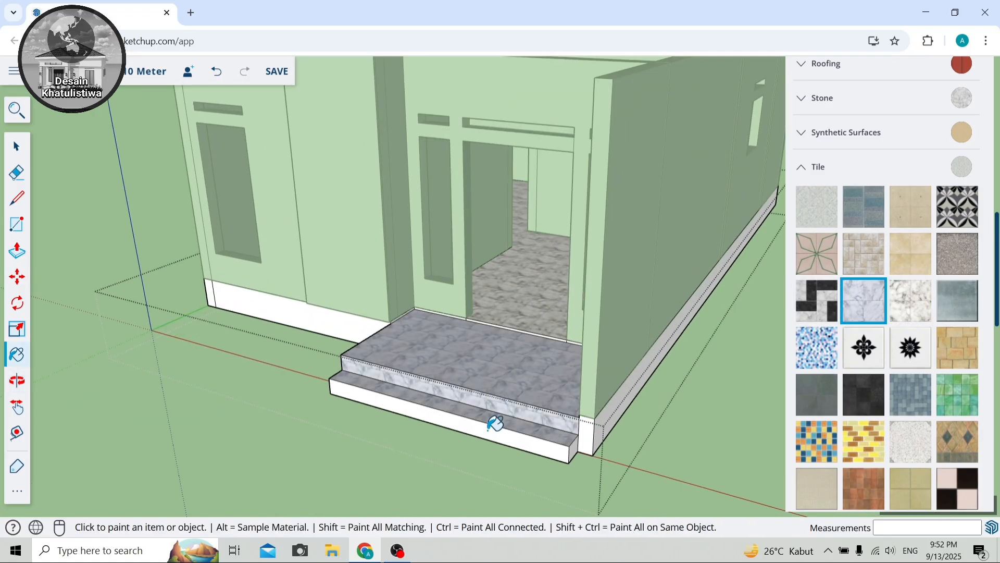
pyautogui.click(495, 424)
# Paint the exposed side face of the porch and step with Marble Carrara Floor Tile.
pyautogui.scroll(5, 502, 292)
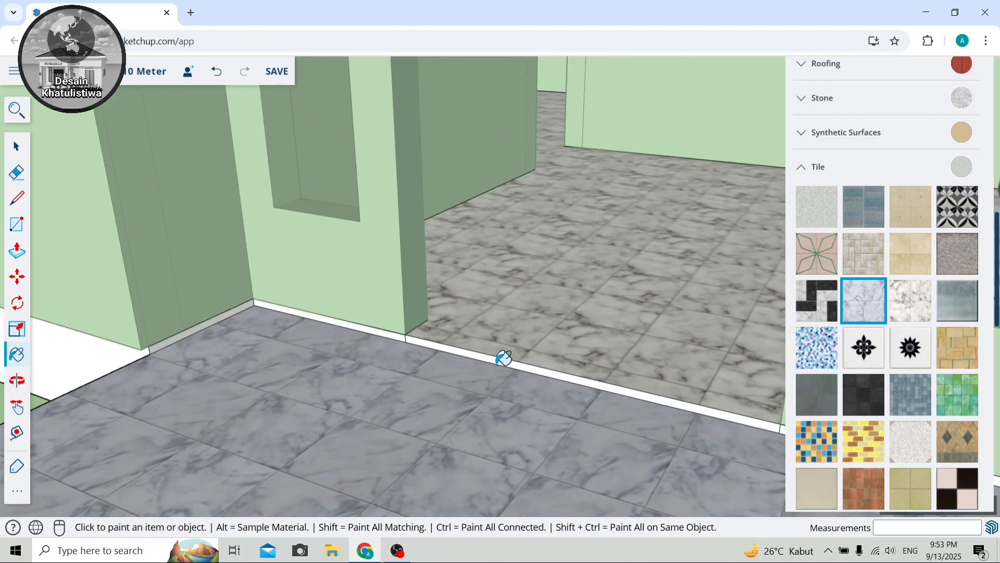
pyautogui.scroll(-10, 507, 352)
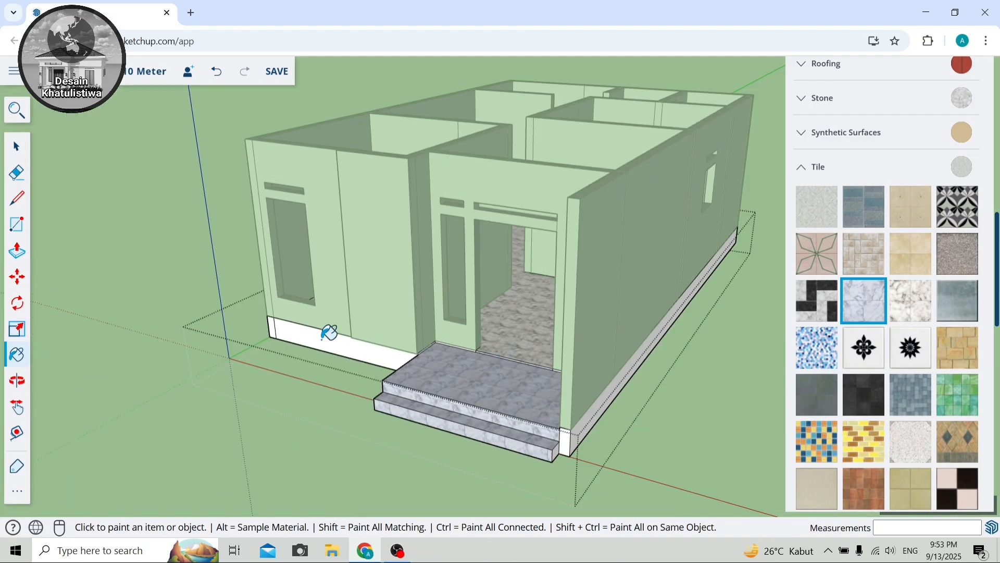
pyautogui.scroll(5, 575, 432)
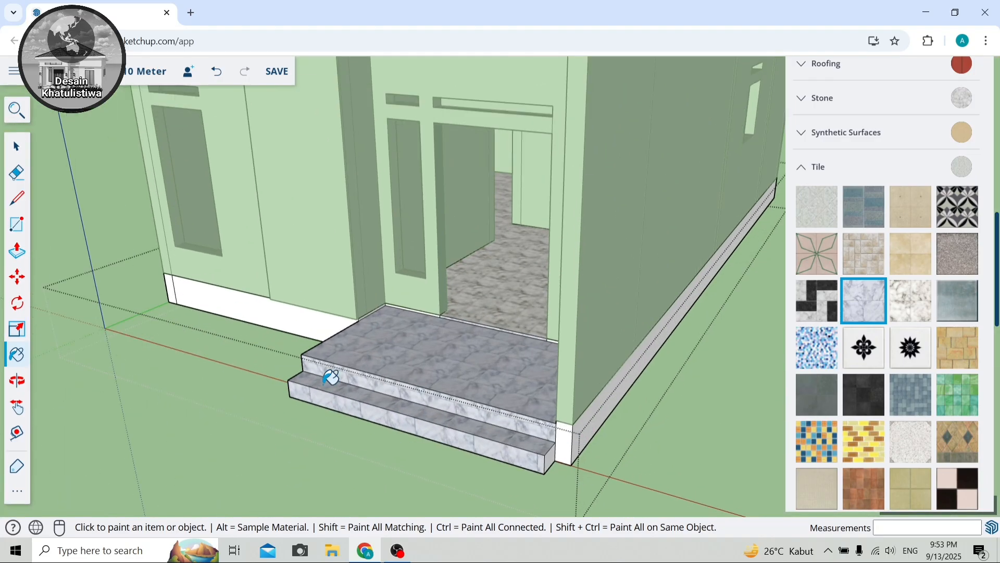
pyautogui.scroll(1, 330, 376)
pyautogui.scroll(-5, 331, 377)
pyautogui.click(16, 381)
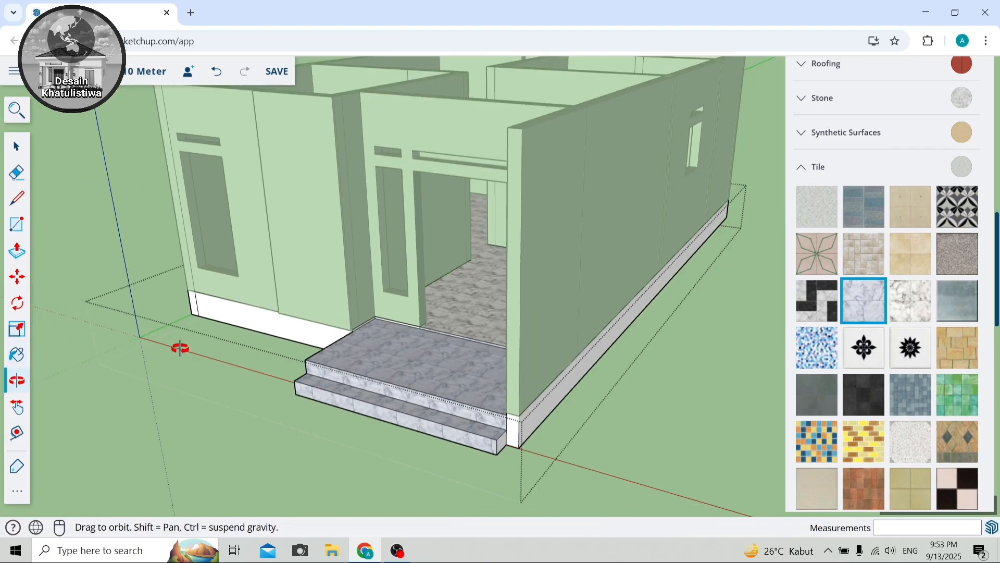
pyautogui.scroll(3, 381, 359)
pyautogui.moveTo(381, 359); pyautogui.dragTo(591, 353)
pyautogui.press('b')
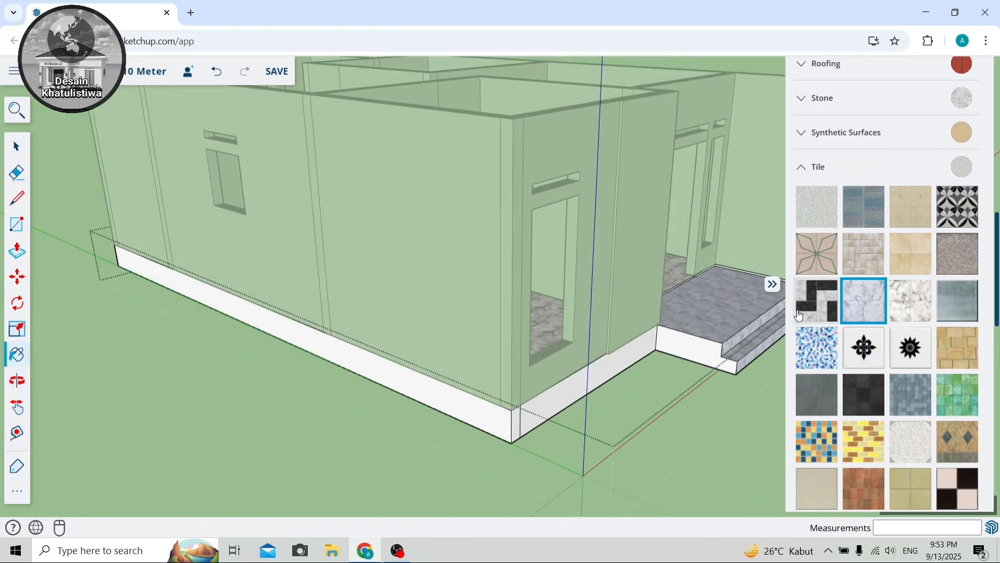
pyautogui.click(708, 342)
pyautogui.scroll(-3, 620, 321)
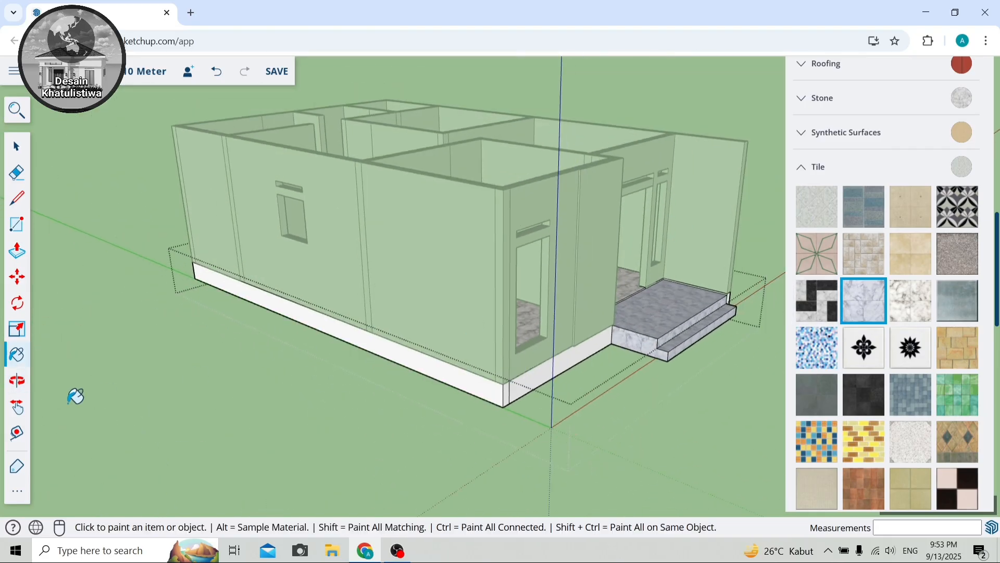
# Open the house wall group for editing from a view of the front facade.
pyautogui.click(7, 395)
pyautogui.moveTo(474, 342); pyautogui.dragTo(239, 203)
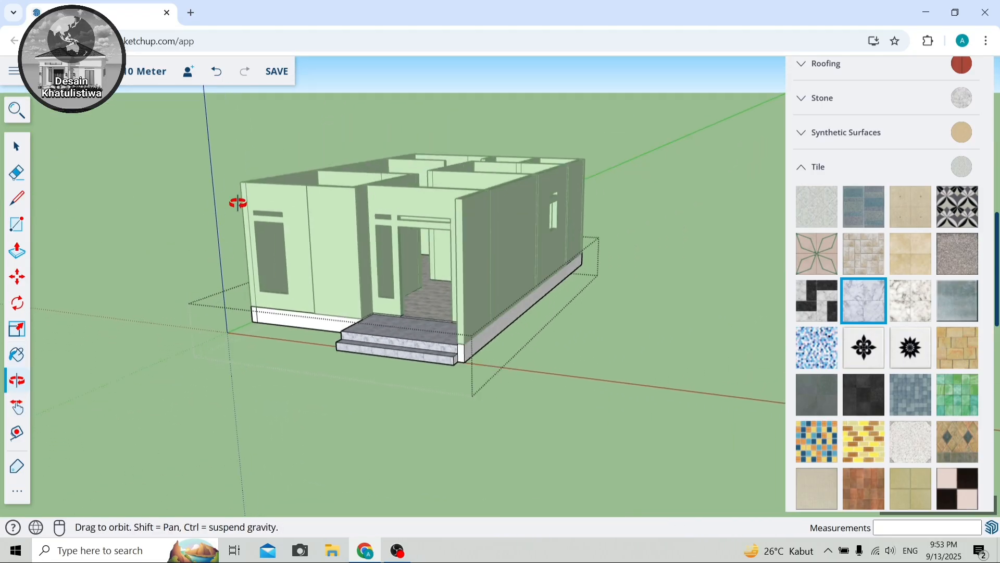
pyautogui.scroll(3, 244, 210)
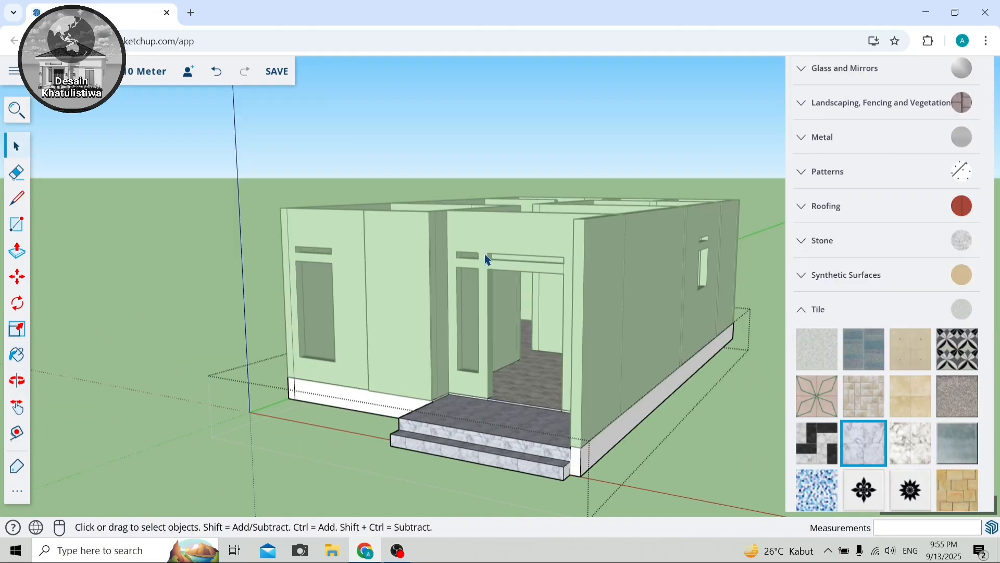
pyautogui.scroll(3, 455, 290)
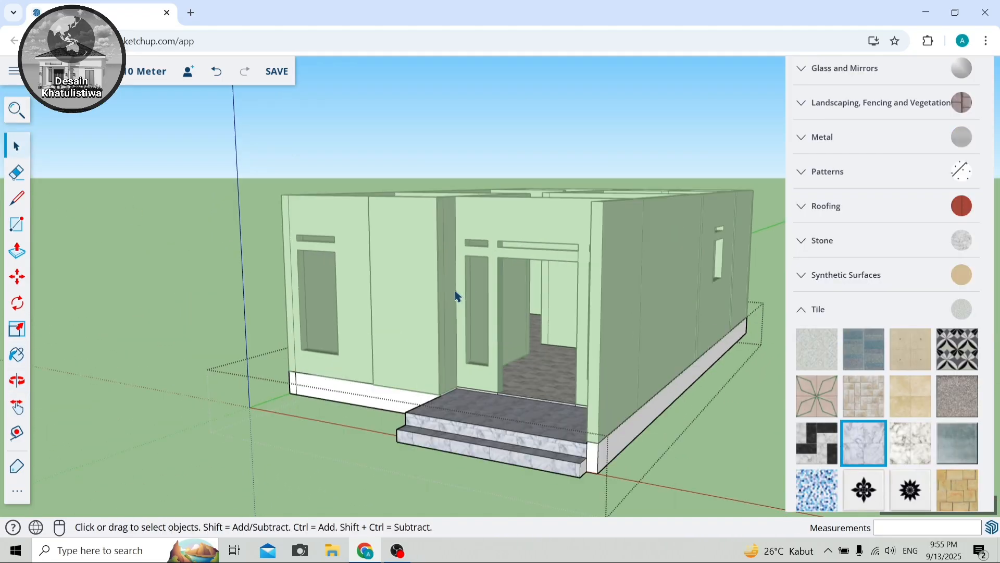
pyautogui.scroll(-1, 448, 280)
pyautogui.doubleClick(416, 283)
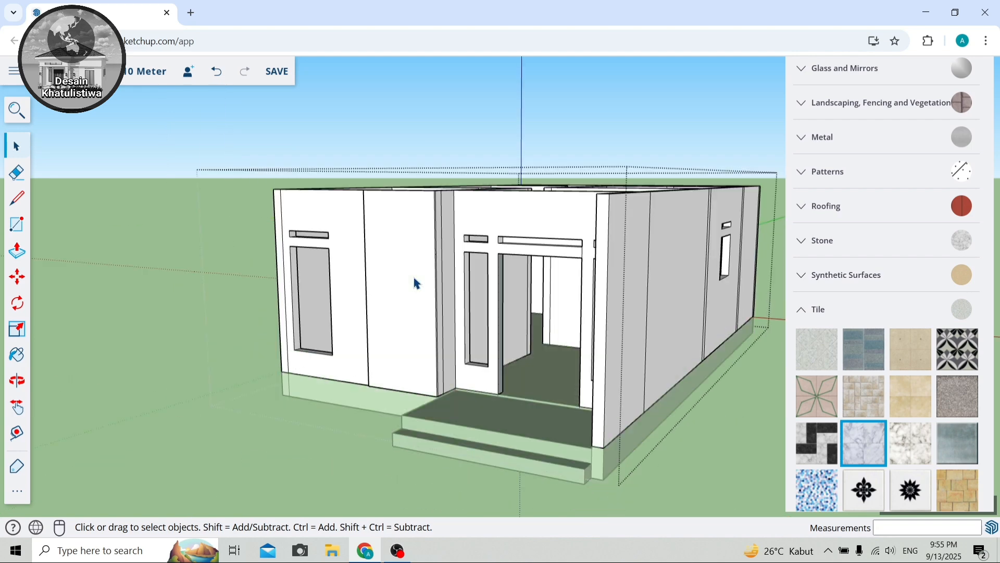
# Paint the projecting front wall panel between the window and the porch with the Modern Siding material.
pyautogui.scroll(5, 830, 203)
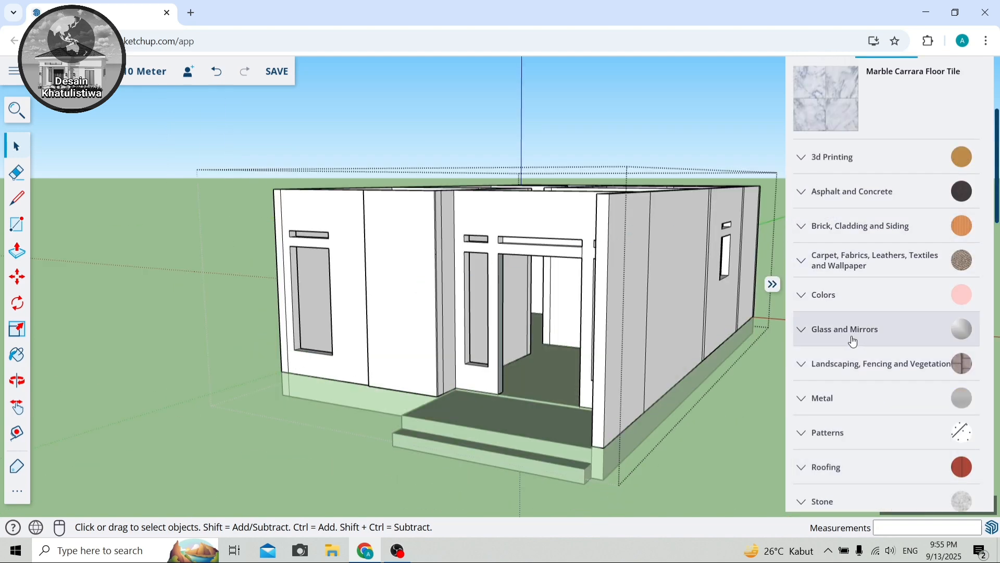
pyautogui.click(845, 227)
pyautogui.scroll(-1, 958, 404)
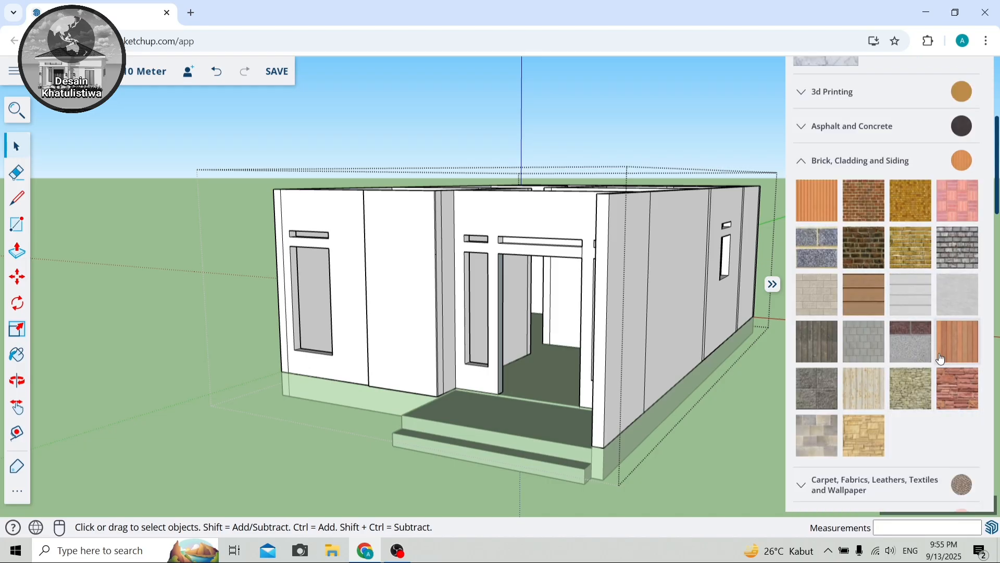
pyautogui.scroll(1, 942, 335)
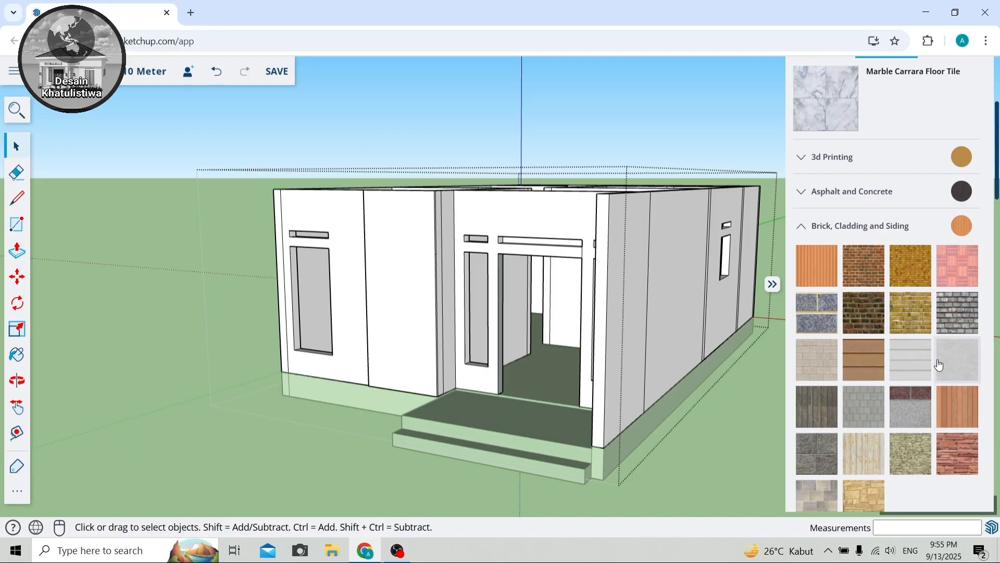
pyautogui.click(963, 419)
pyautogui.scroll(3, 383, 250)
pyautogui.click(401, 249)
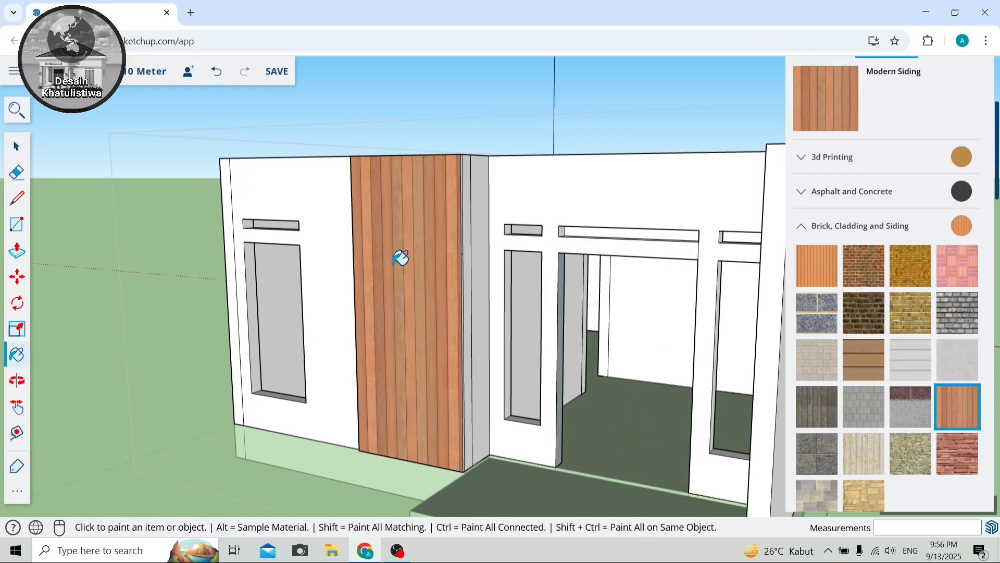
# Try to paint the narrow porch-side edge of the wood-clad panel with Modern Siding.
pyautogui.scroll(-2, 400, 257)
pyautogui.click(17, 381)
pyautogui.moveTo(406, 338); pyautogui.dragTo(505, 275)
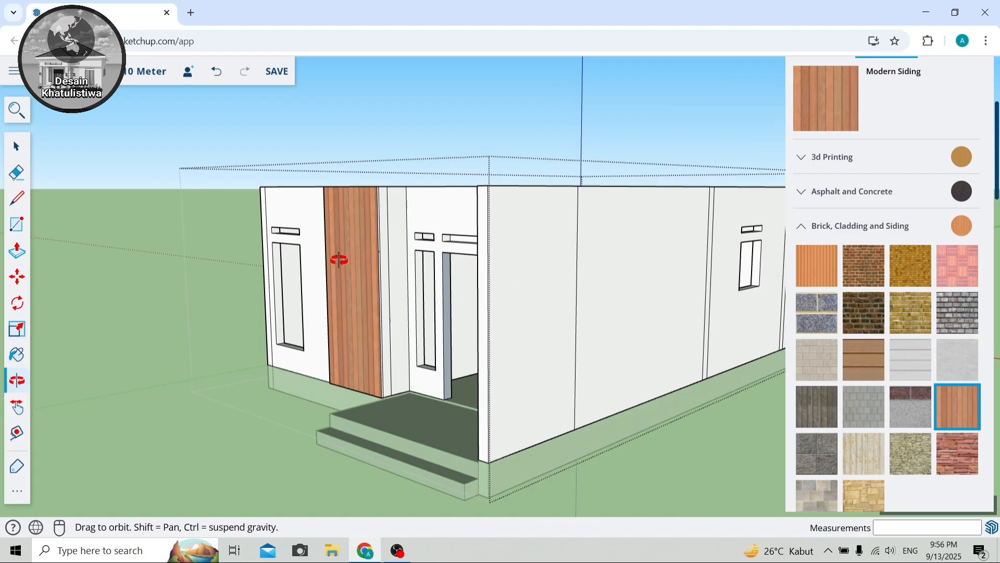
pyautogui.moveTo(339, 259); pyautogui.dragTo(656, 149)
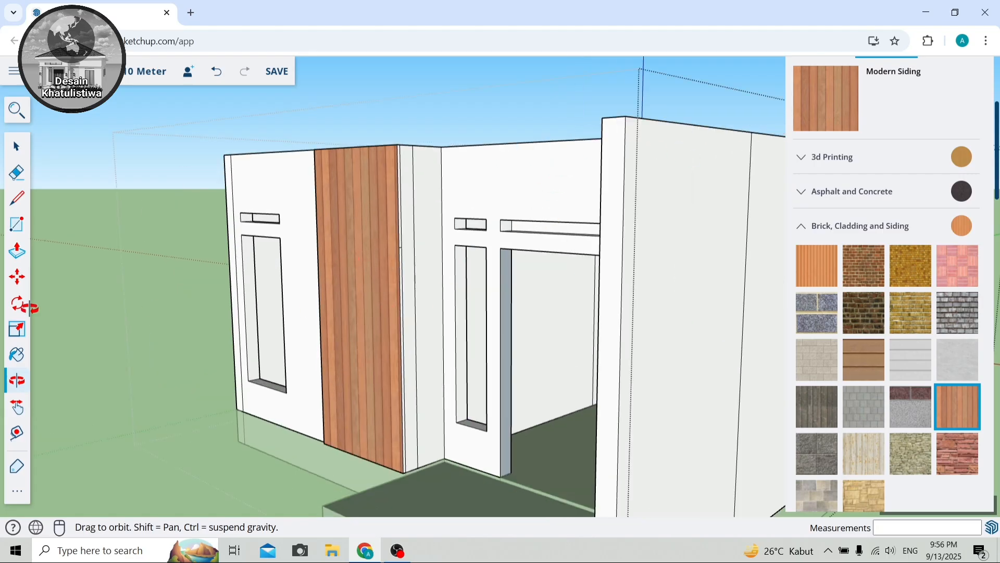
pyautogui.click(17, 355)
pyautogui.scroll(3, 407, 284)
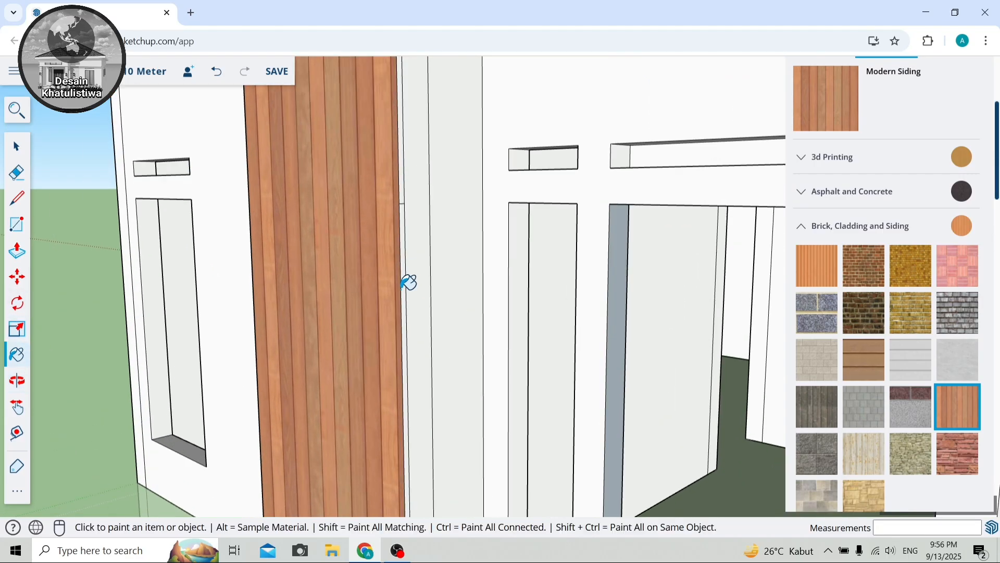
pyautogui.click(405, 282)
pyautogui.scroll(-4, 409, 255)
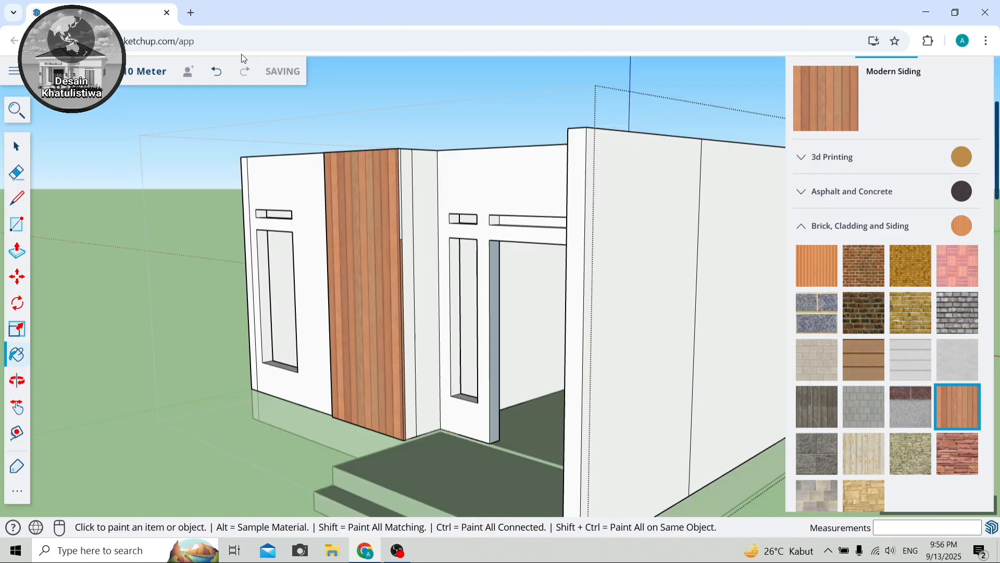
pyautogui.click(217, 76)
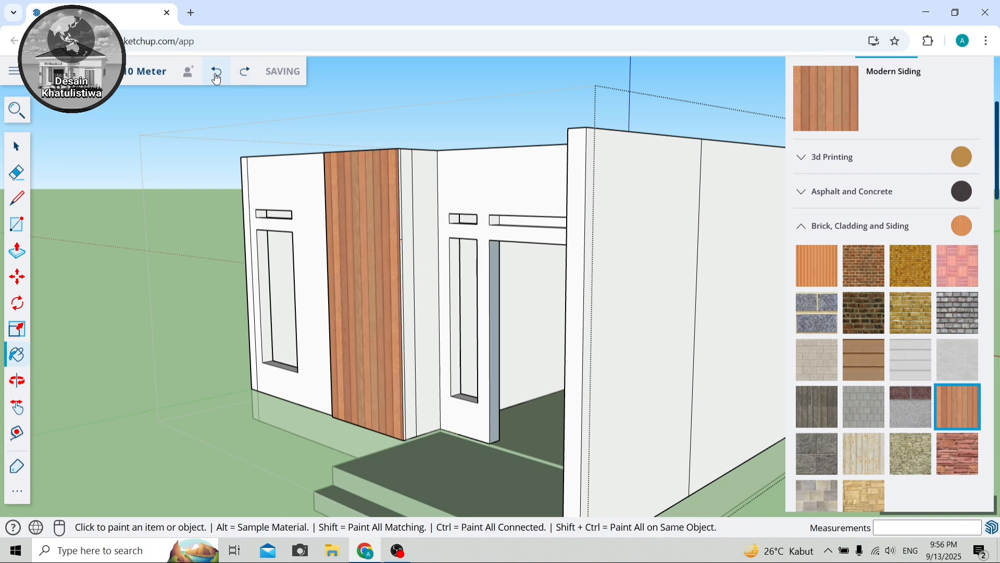
# Erase the short line dividing the panel's narrow porch-side edge and paint the whole edge with Modern Siding.
pyautogui.click(16, 180)
pyautogui.scroll(10, 424, 234)
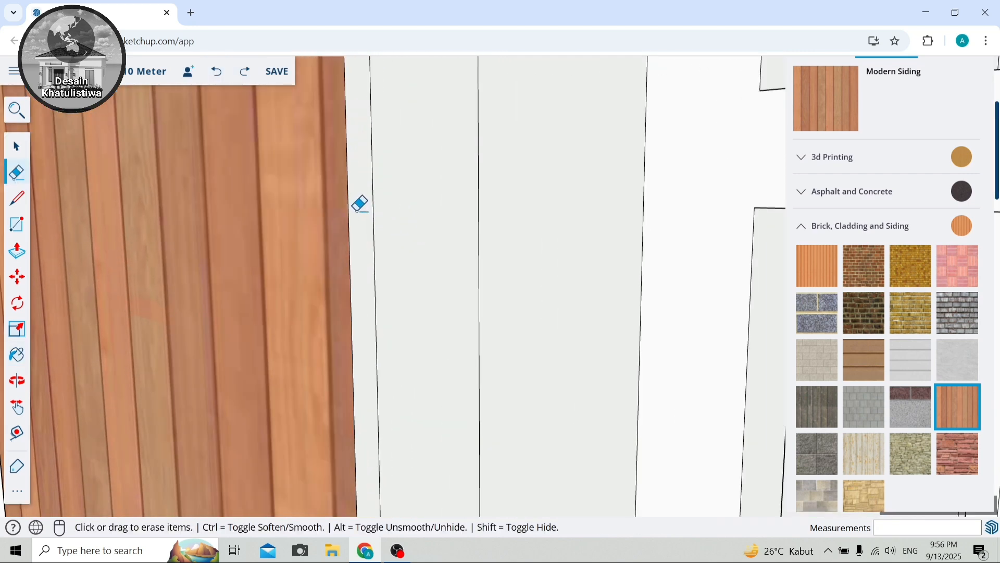
pyautogui.scroll(-5, 360, 203)
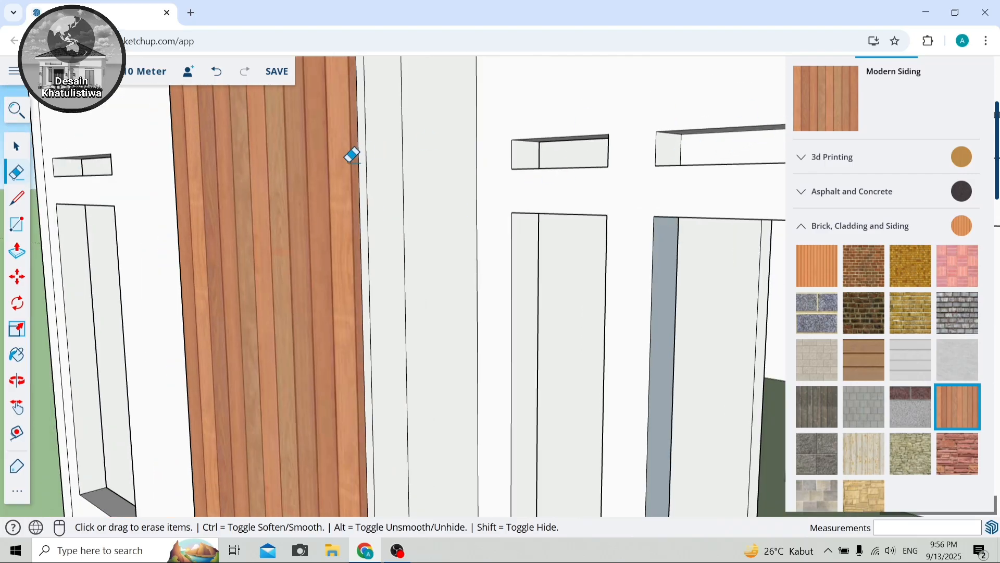
pyautogui.click(16, 354)
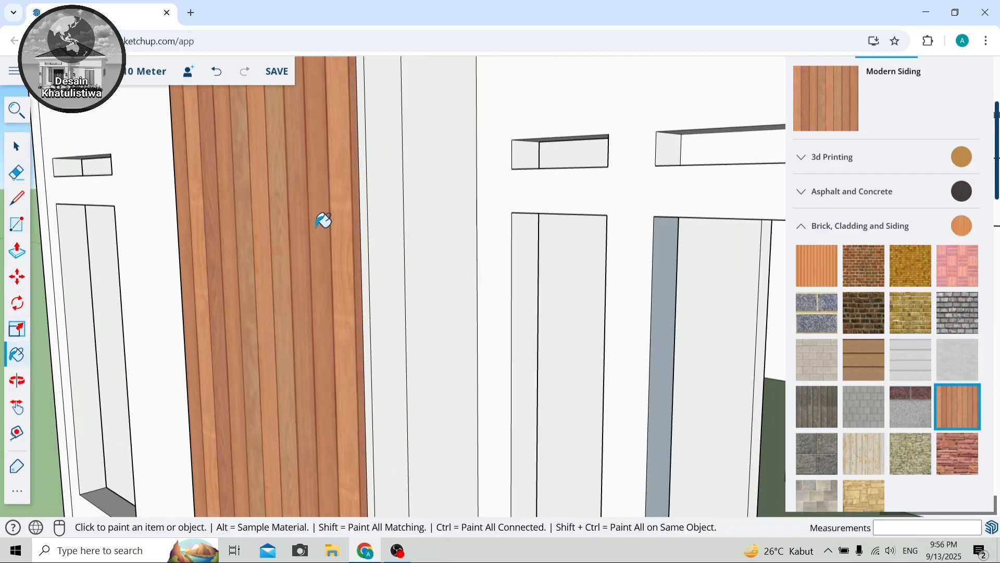
pyautogui.scroll(3, 361, 194)
pyautogui.click(379, 186)
pyautogui.scroll(-5, 380, 185)
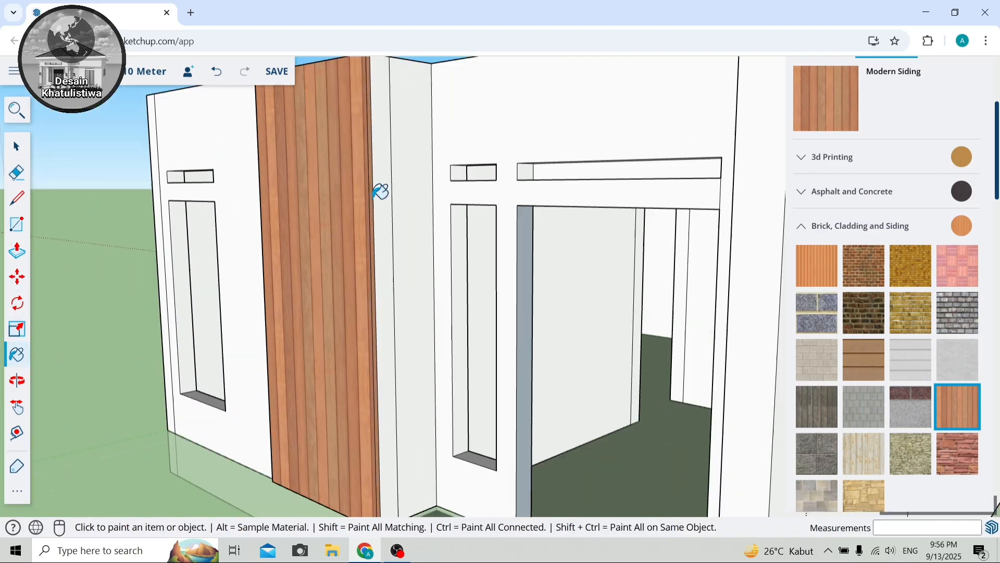
# Paint the panel's opposite narrow edge, on the window side, with the Modern Siding material.
pyautogui.click(15, 383)
pyautogui.moveTo(80, 357); pyautogui.dragTo(693, 231)
pyautogui.scroll(3, 693, 231)
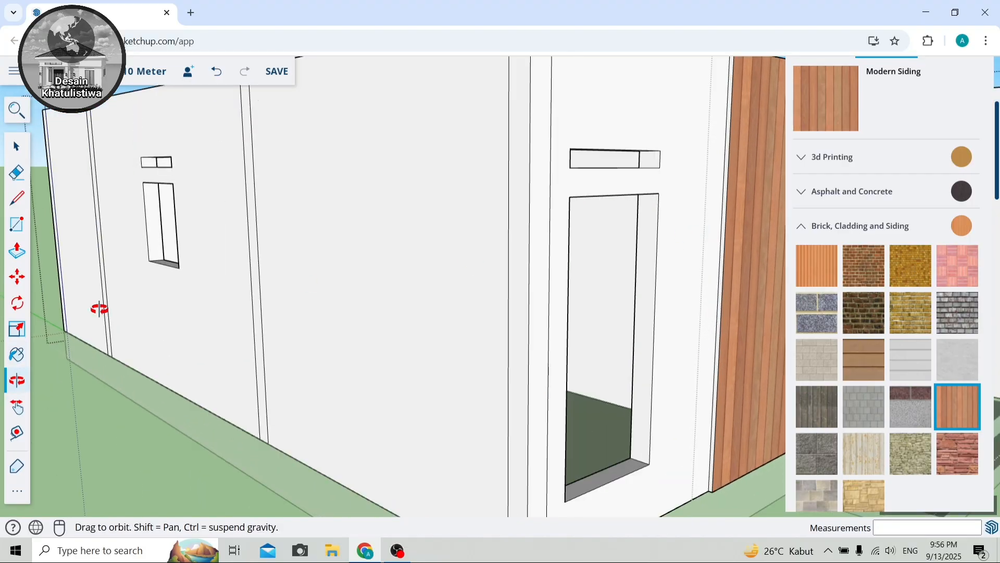
pyautogui.click(15, 356)
pyautogui.scroll(-5, 413, 245)
pyautogui.scroll(6, 497, 233)
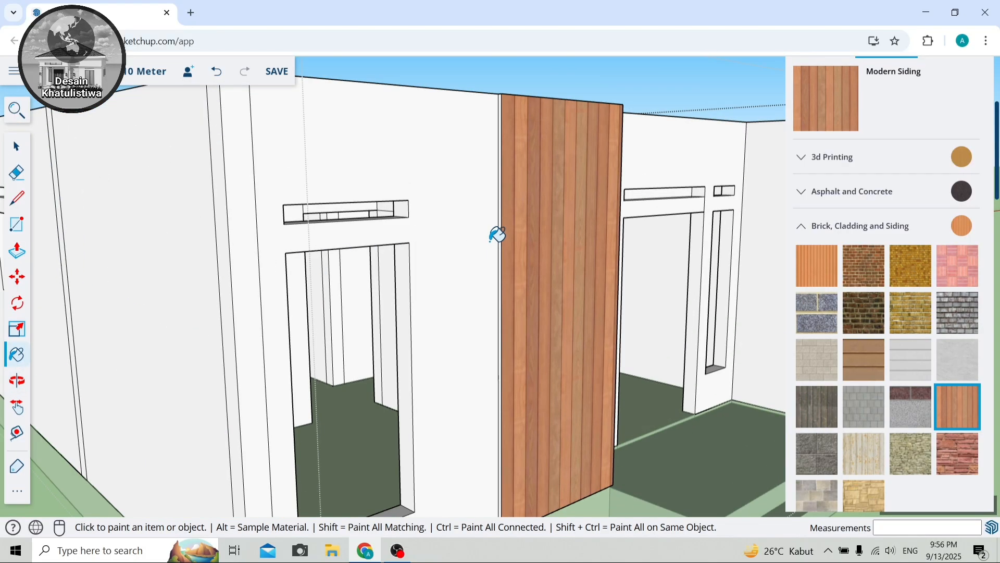
pyautogui.scroll(-6, 515, 222)
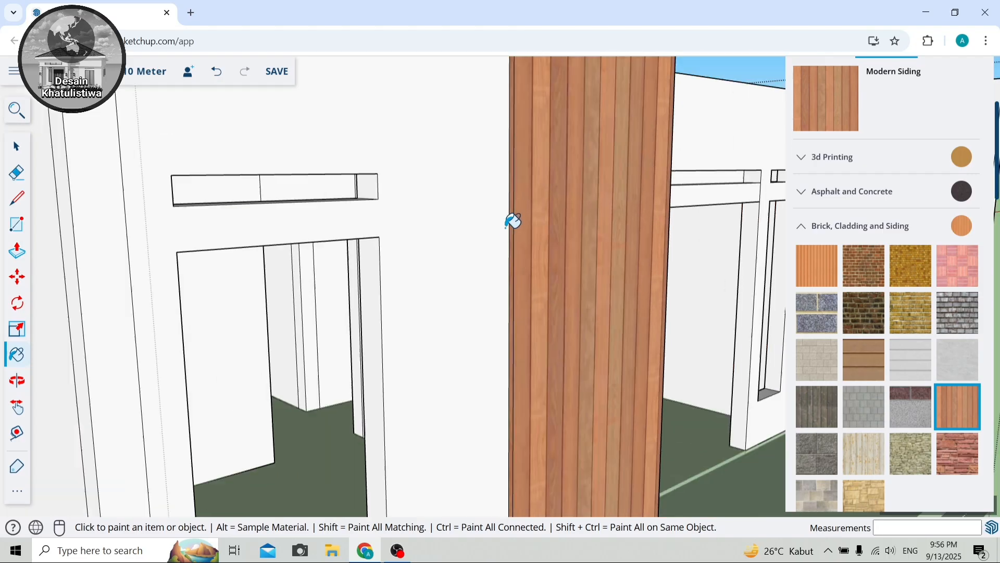
pyautogui.click(17, 380)
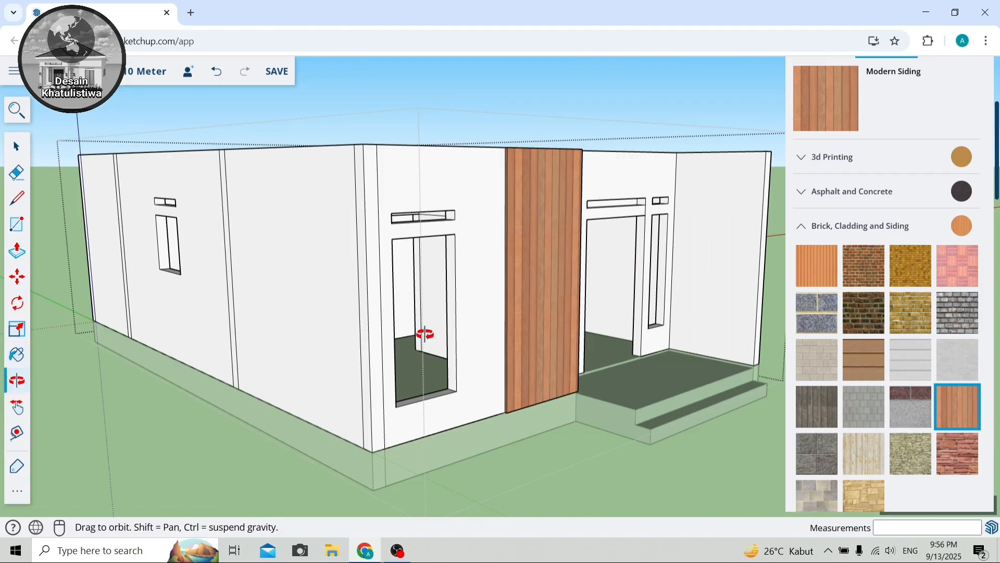
pyautogui.moveTo(419, 335); pyautogui.dragTo(89, 346)
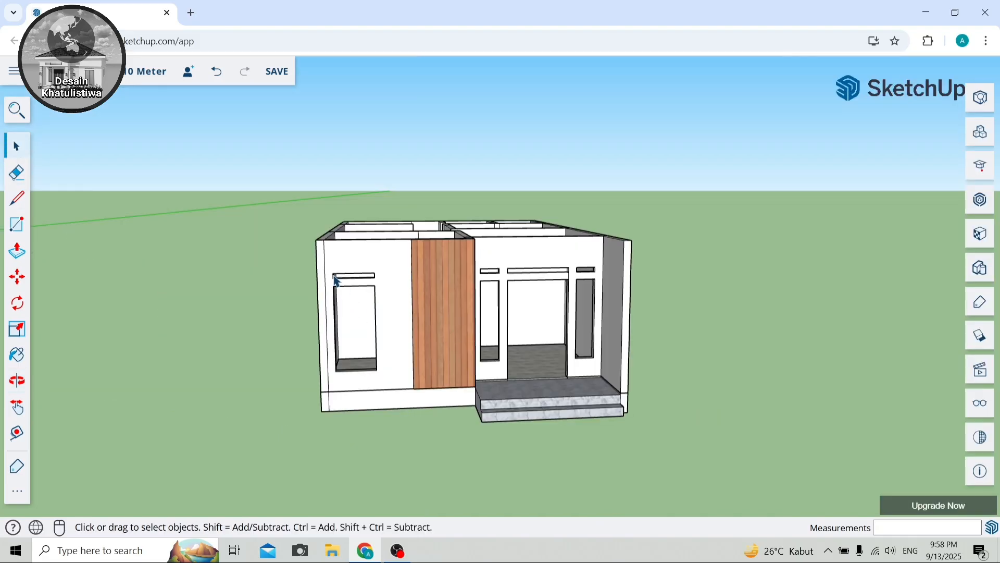
# Search the 3D Warehouse model library for "pintu".
pyautogui.scroll(2, 336, 282)
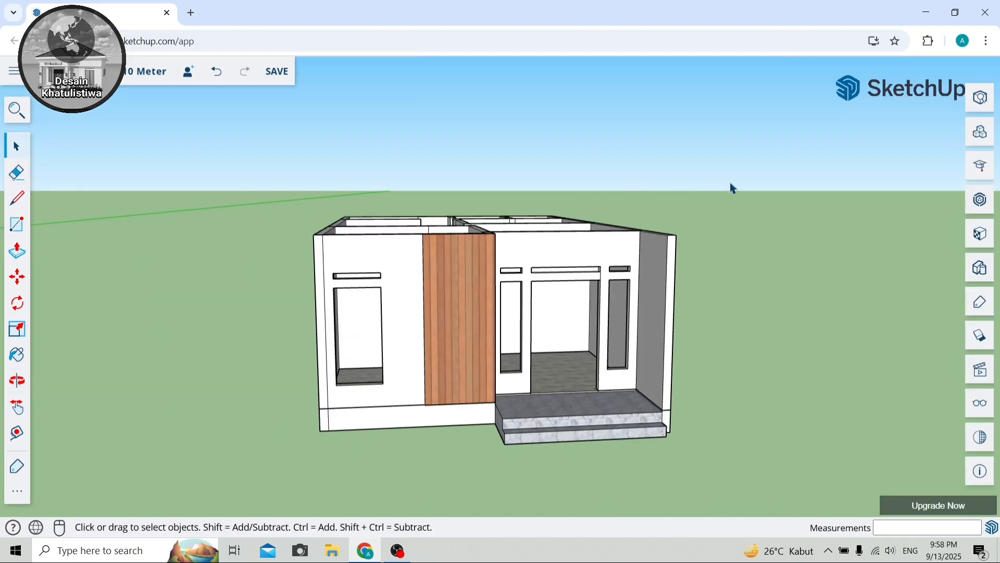
pyautogui.click(981, 200)
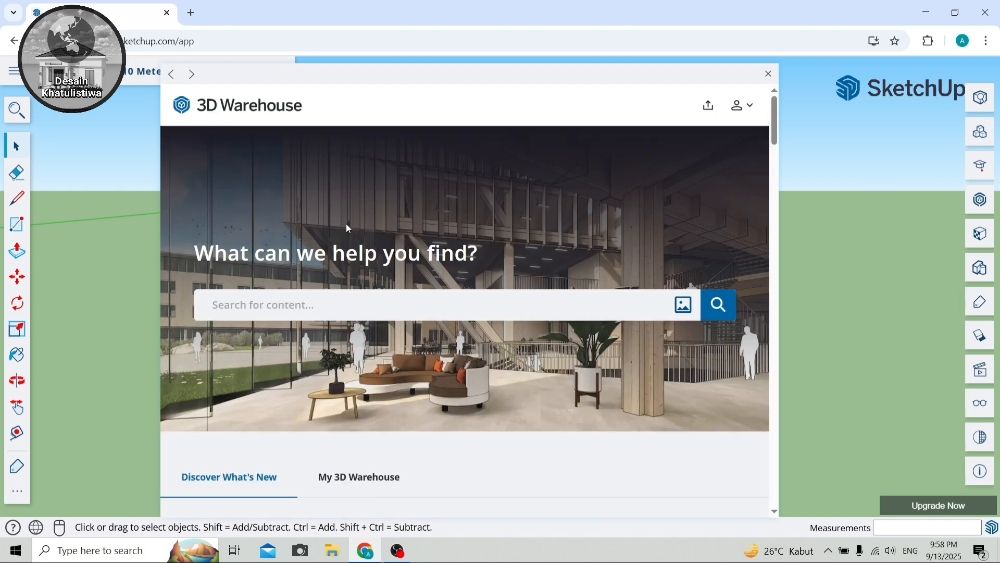
pyautogui.click(303, 303)
pyautogui.write('pintu')
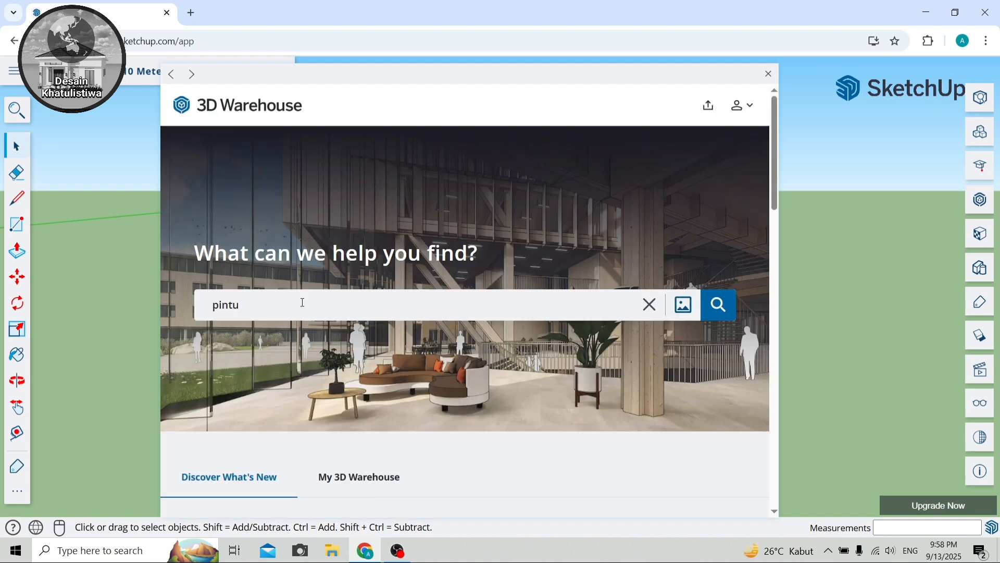
pyautogui.press('Return')
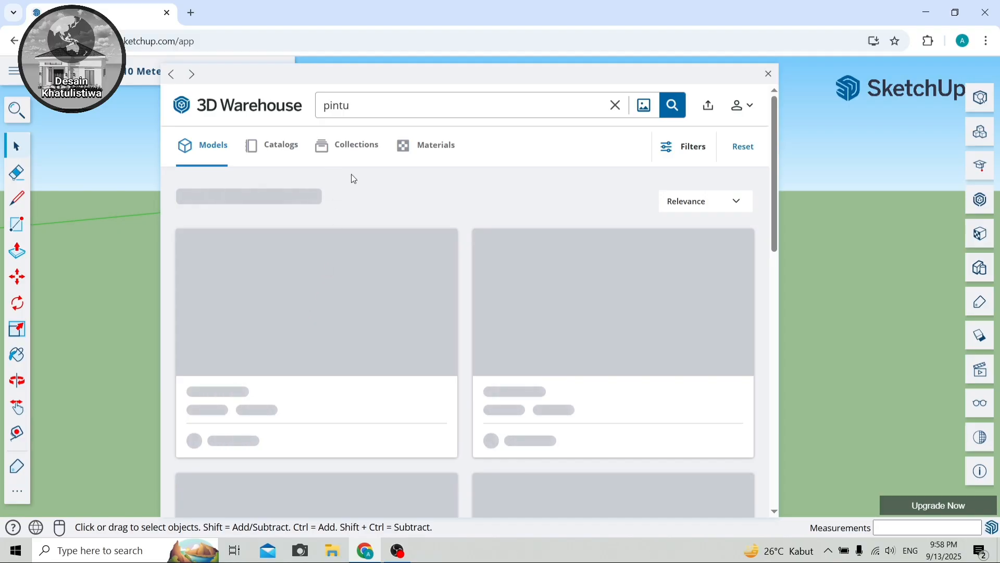
# Import the "Pintu" model with a wooden double door and standing figure, and place it on the ground in front of the house.
pyautogui.scroll(-10, 398, 308)
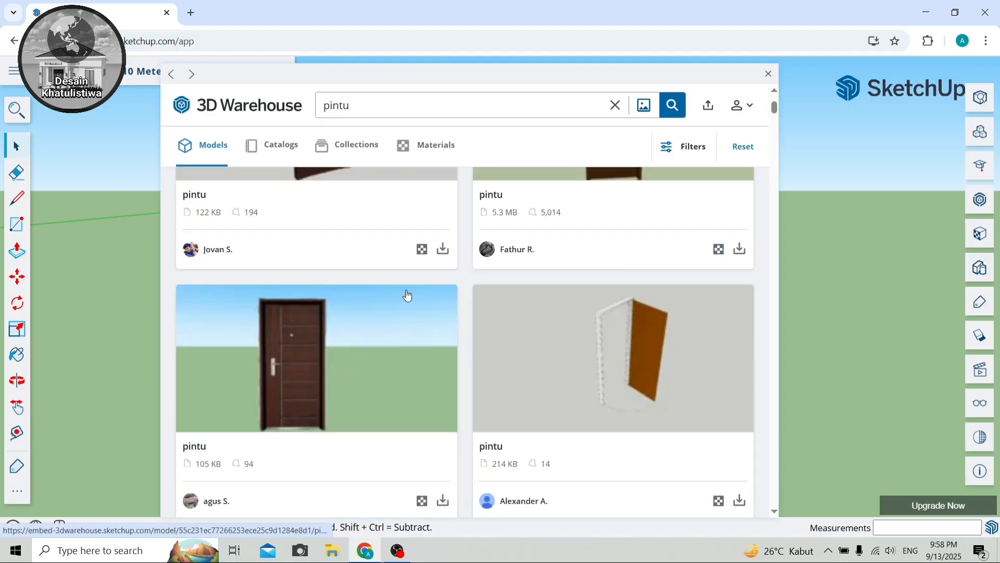
pyautogui.scroll(-20, 408, 296)
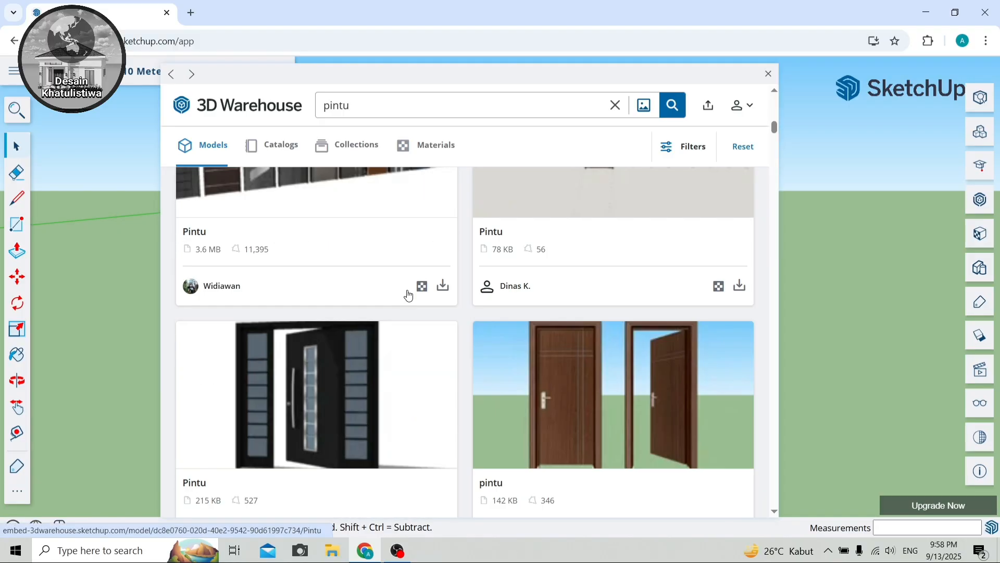
pyautogui.scroll(-15, 407, 295)
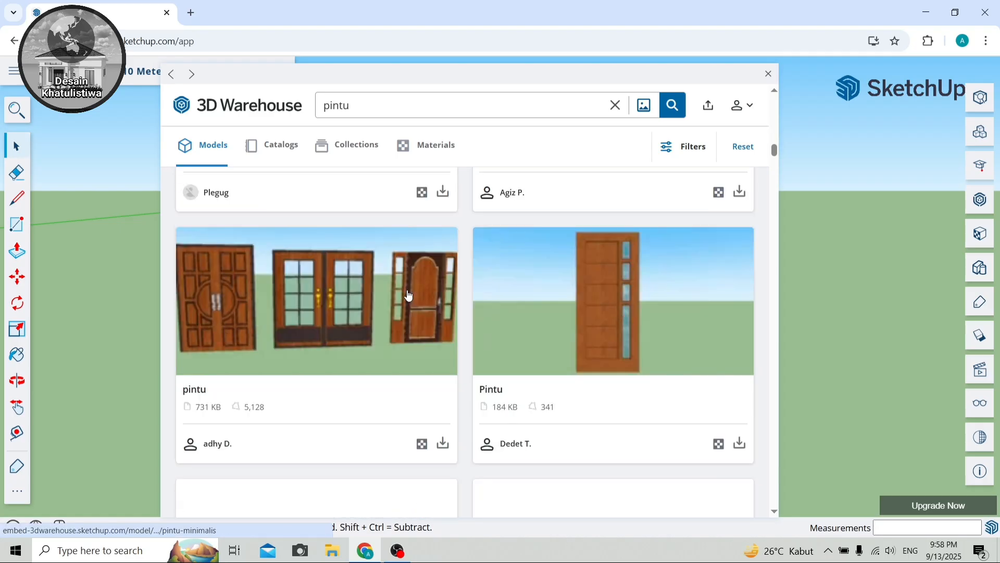
pyautogui.scroll(-15, 407, 295)
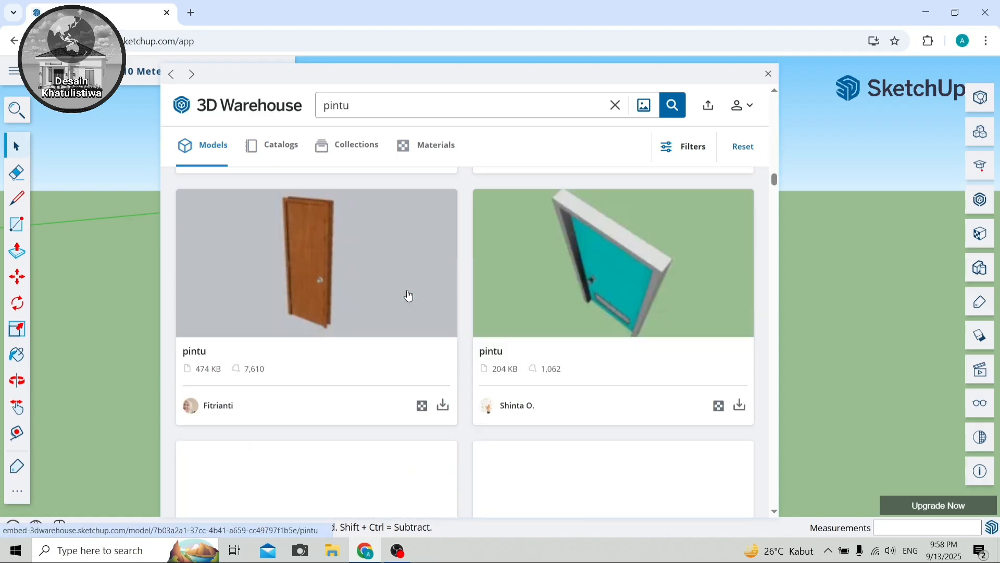
pyautogui.scroll(-15, 409, 297)
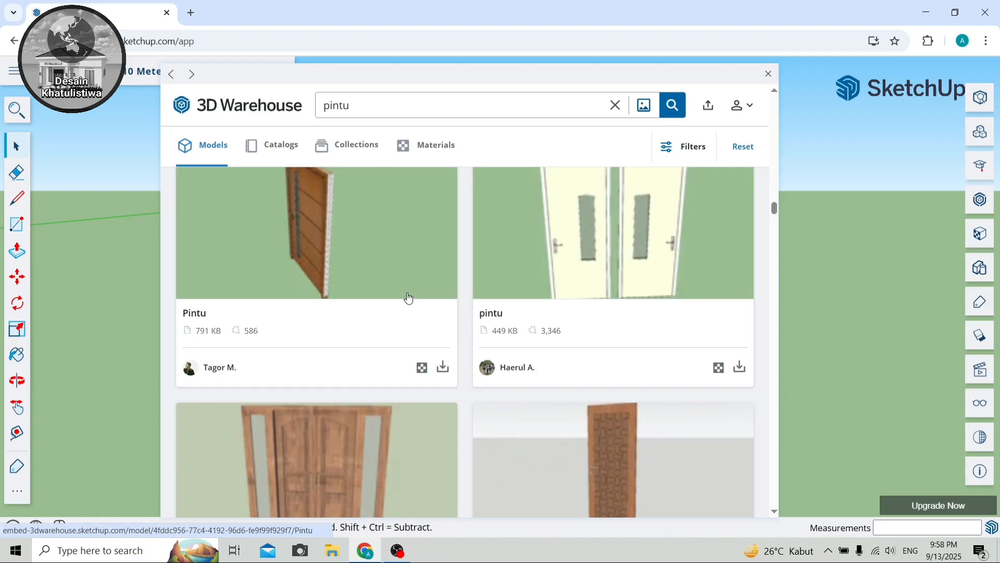
pyautogui.scroll(-4, 408, 300)
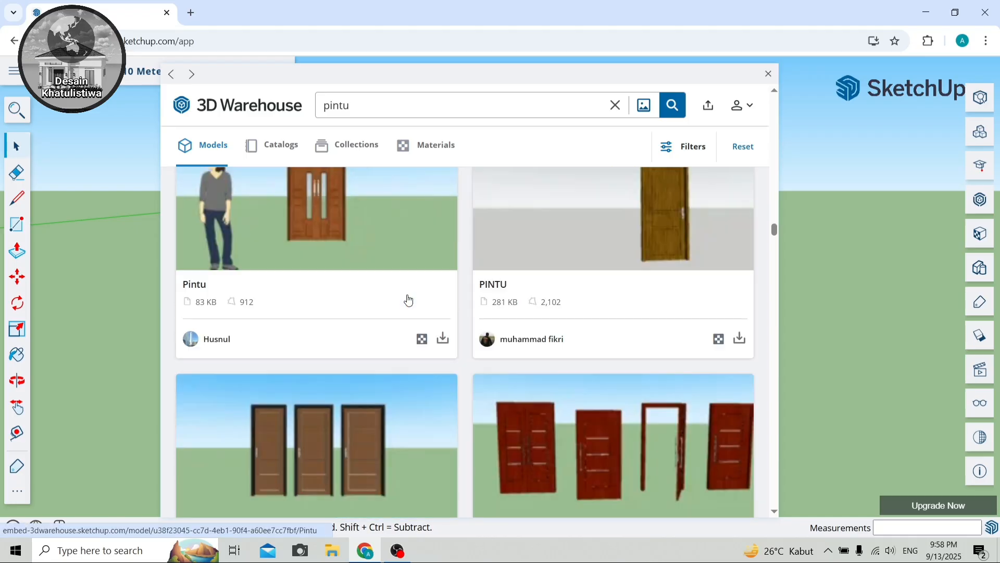
pyautogui.scroll(3, 408, 295)
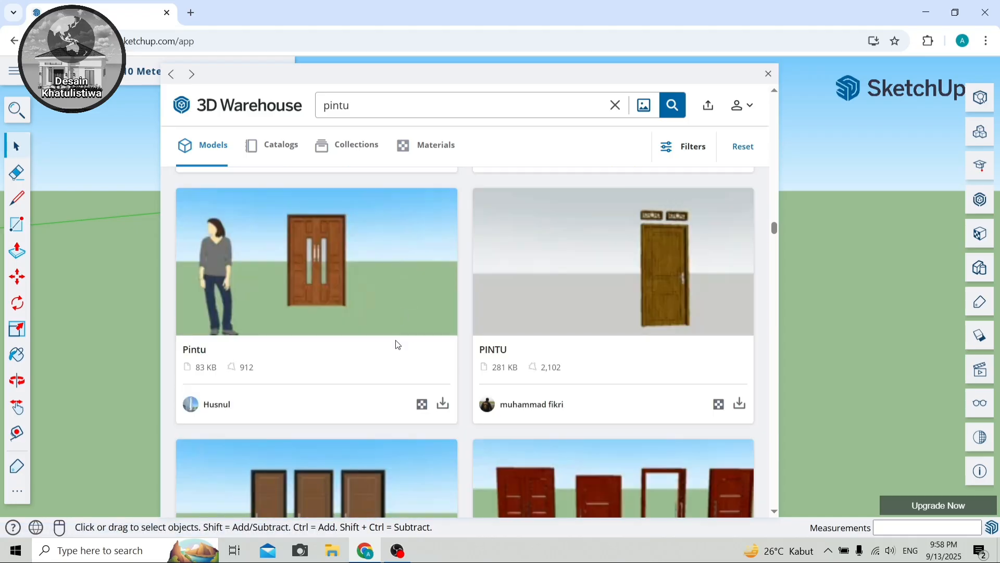
pyautogui.click(443, 404)
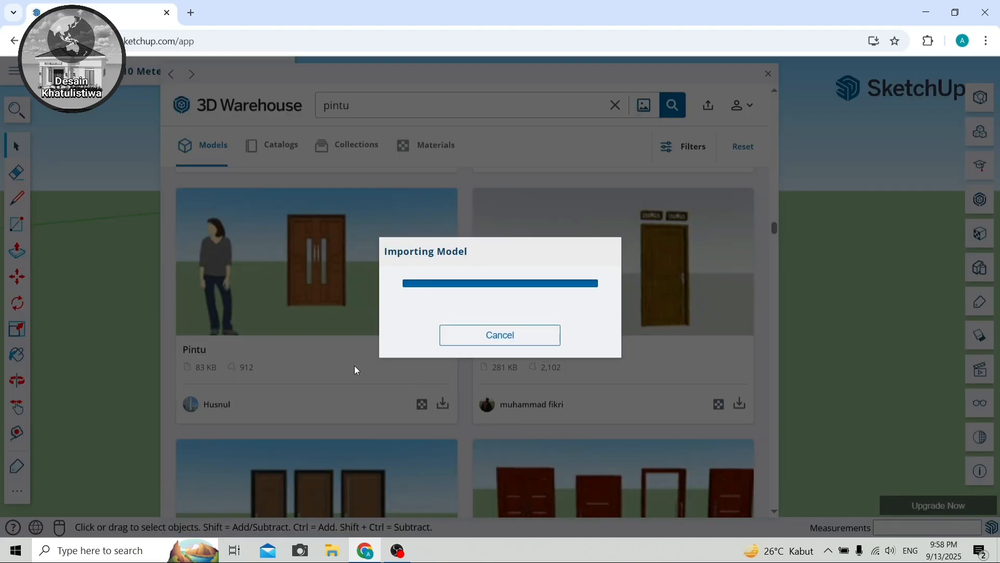
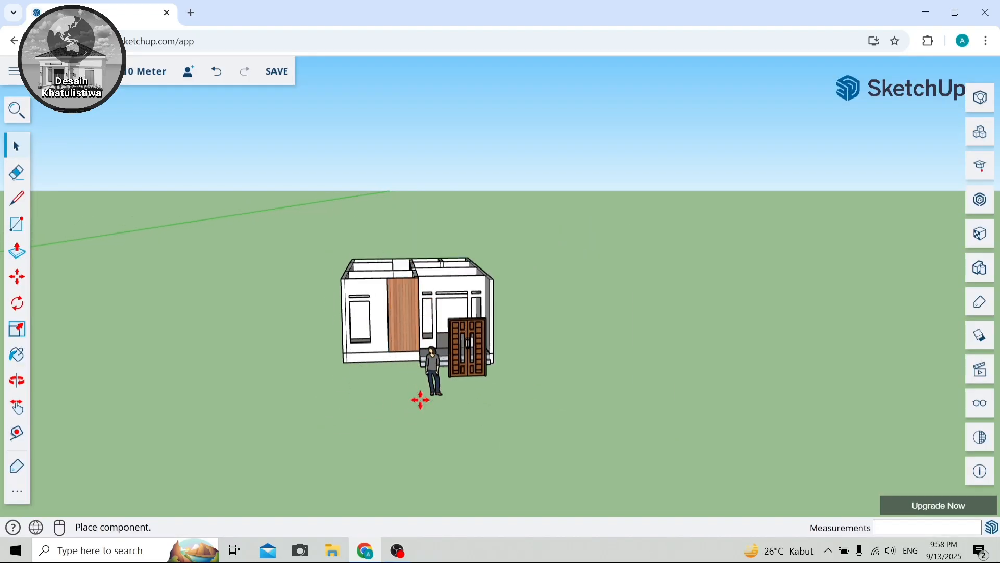
pyautogui.click(420, 401)
# Delete the standing figure from inside the imported door component, keeping only the double door.
pyautogui.press('m')
pyautogui.scroll(4, 499, 334)
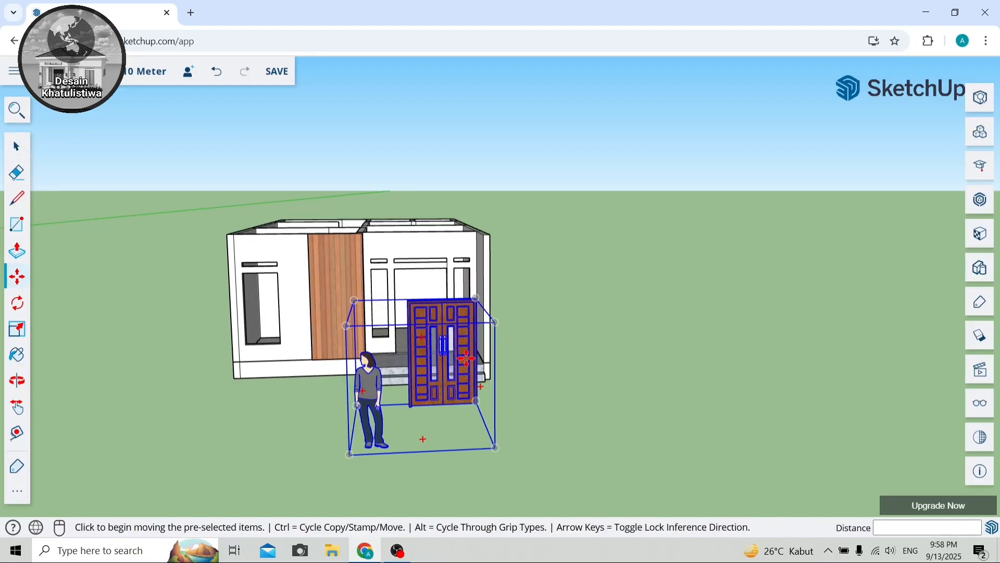
pyautogui.click(14, 387)
pyautogui.moveTo(368, 352); pyautogui.dragTo(233, 349)
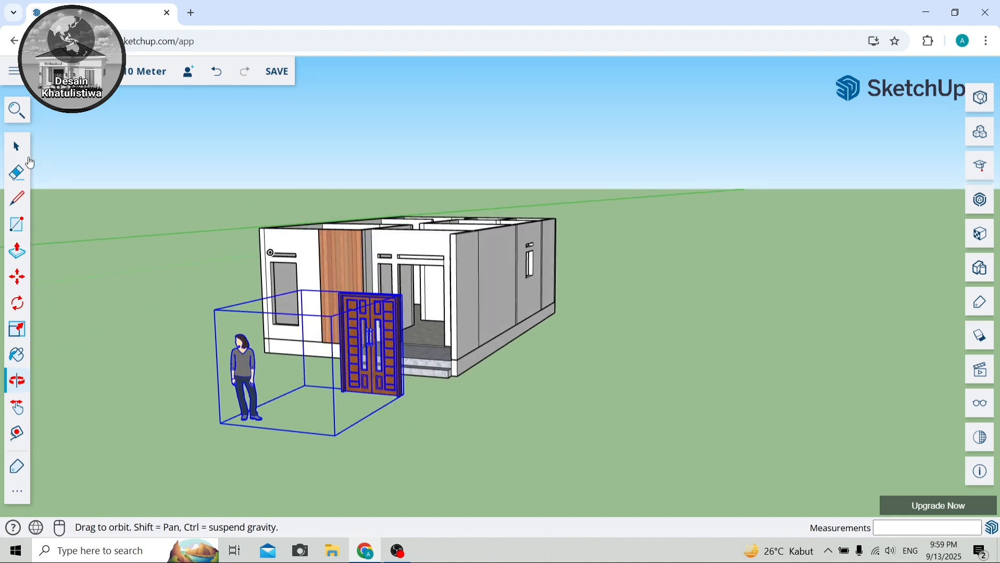
pyautogui.press('space')
pyautogui.doubleClick(243, 371)
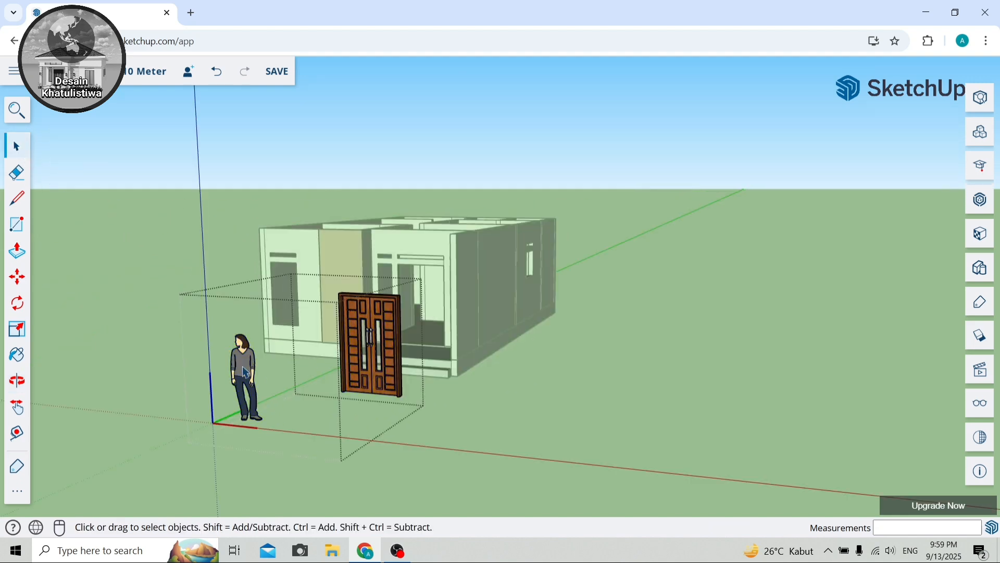
pyautogui.click(245, 372)
pyautogui.press('Delete')
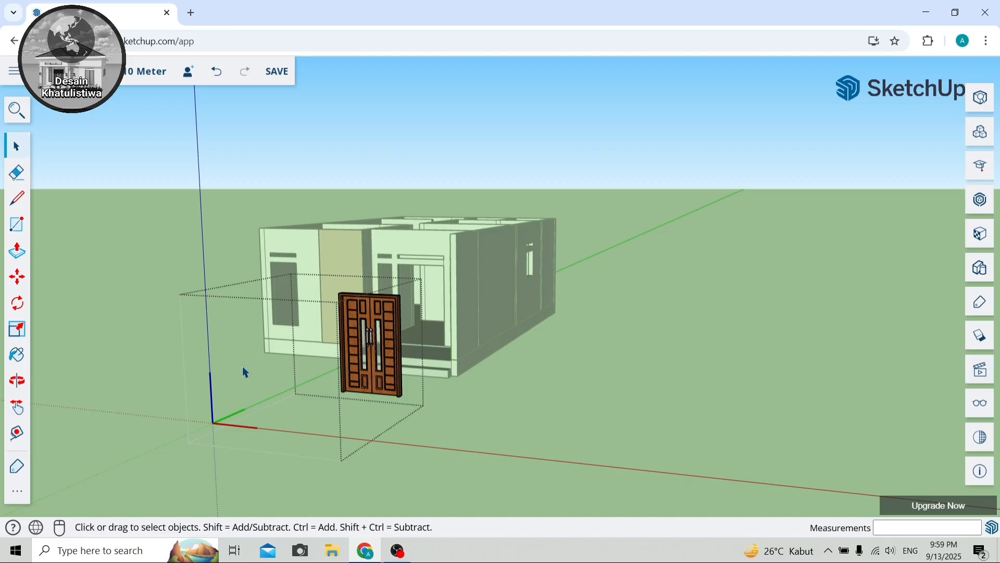
pyautogui.click(124, 290)
# Scale the double door down uniformly to a factor of 0.46.
pyautogui.scroll(-2, 138, 281)
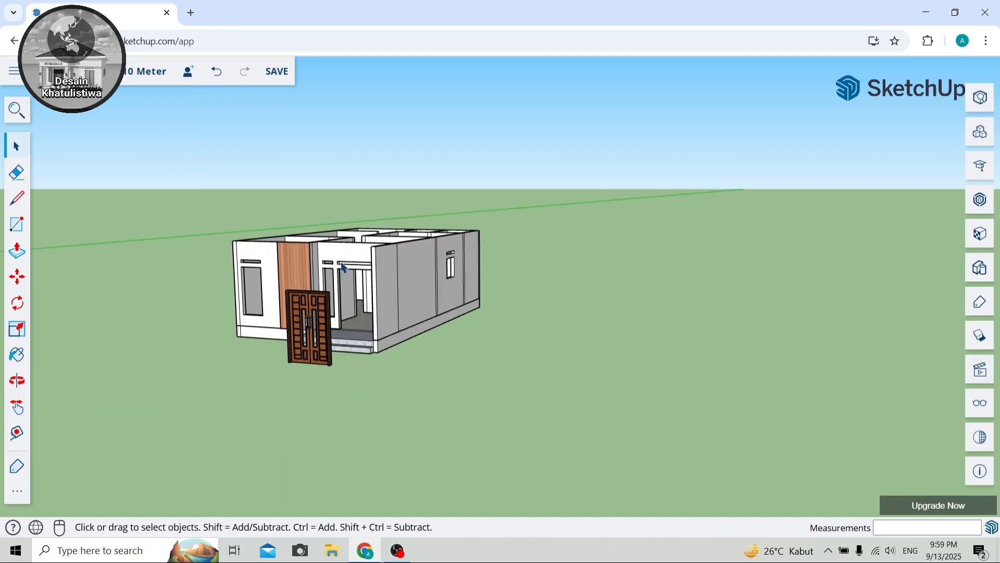
pyautogui.scroll(3, 341, 262)
pyautogui.click(289, 354)
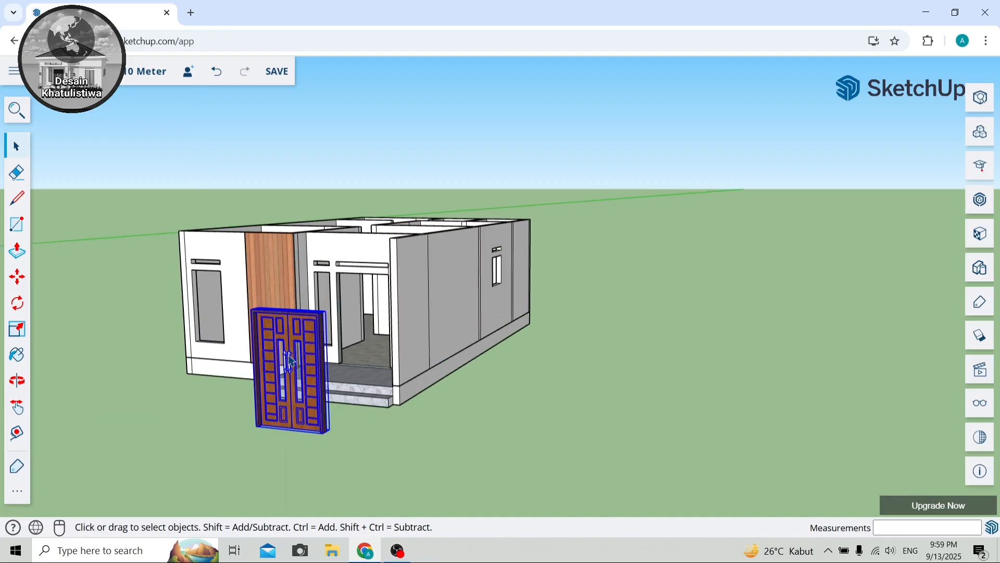
pyautogui.click(21, 327)
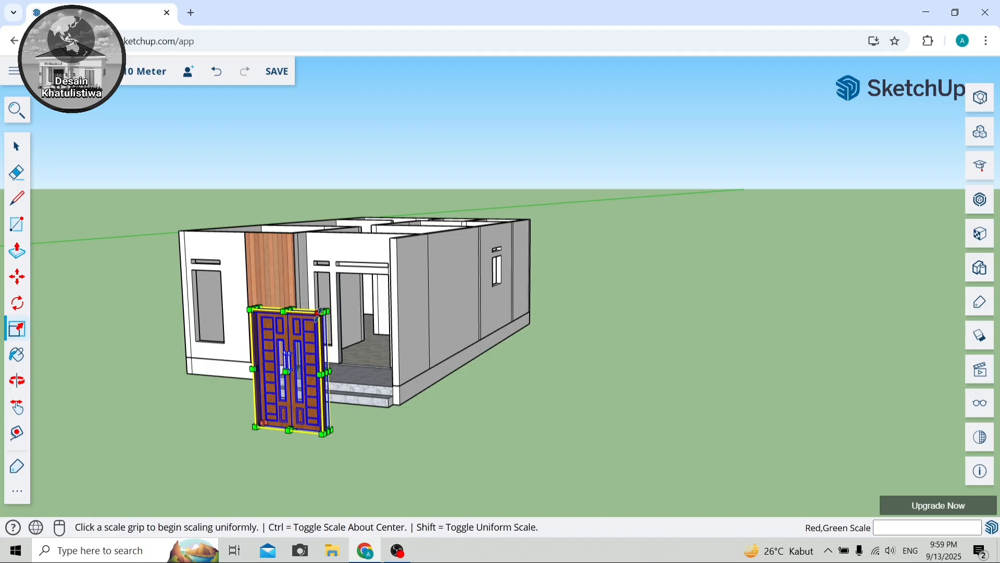
pyautogui.click(317, 312)
pyautogui.click(213, 322)
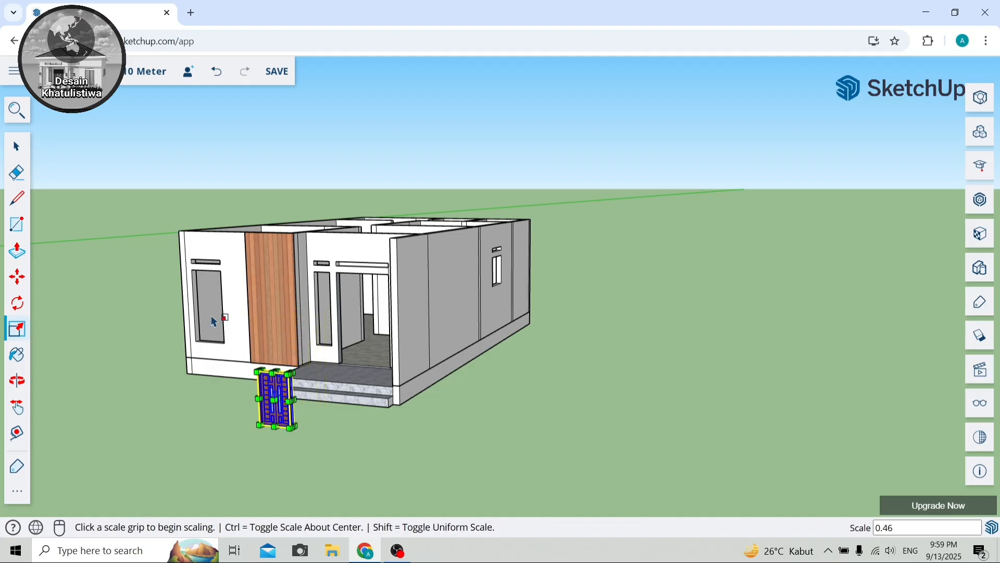
# Move the double door by its lower outer corner to the matching bottom corner of the main entrance opening, about 342 cm away.
pyautogui.click(18, 278)
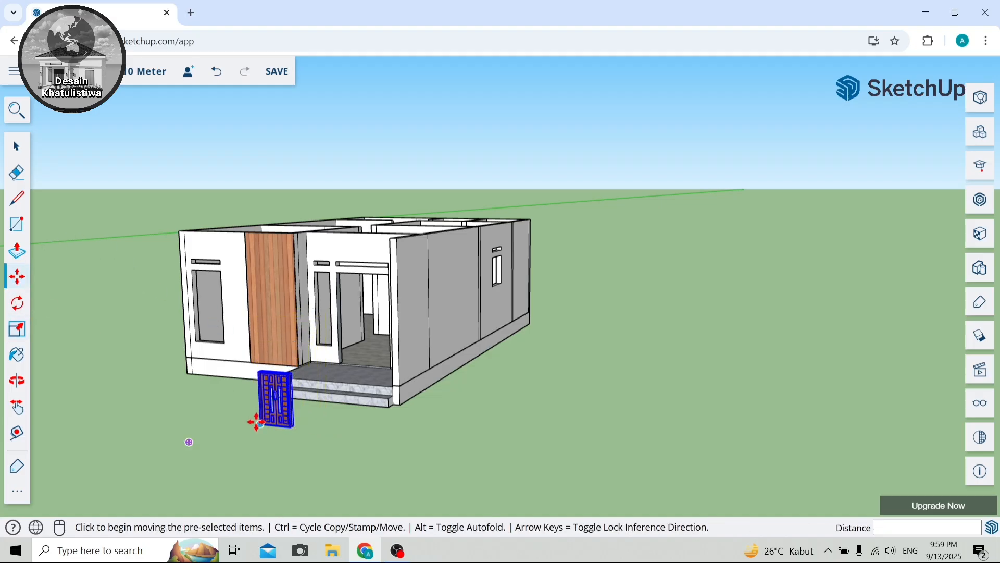
pyautogui.scroll(5, 256, 431)
pyautogui.scroll(2, 258, 432)
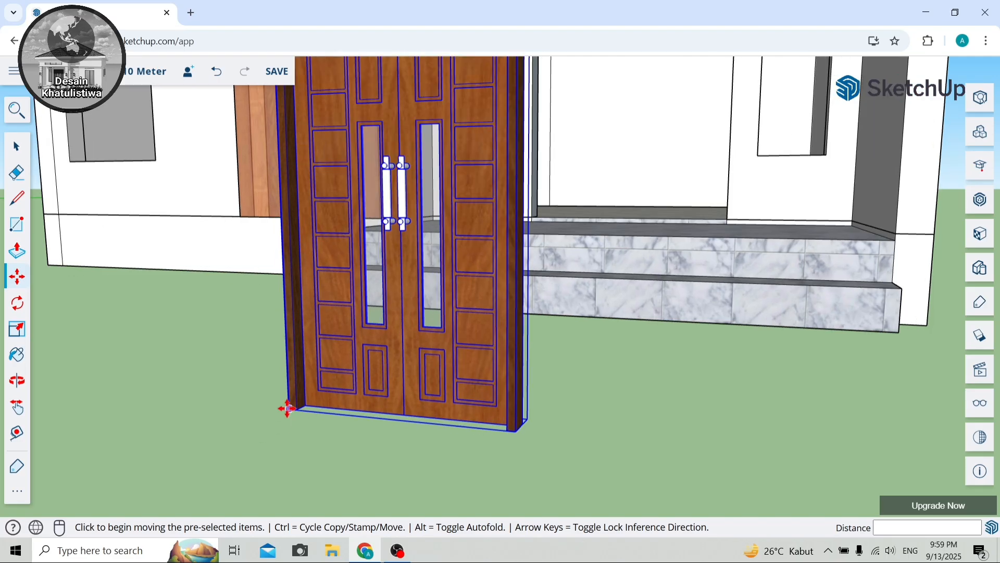
pyautogui.click(288, 408)
pyautogui.scroll(-10, 289, 406)
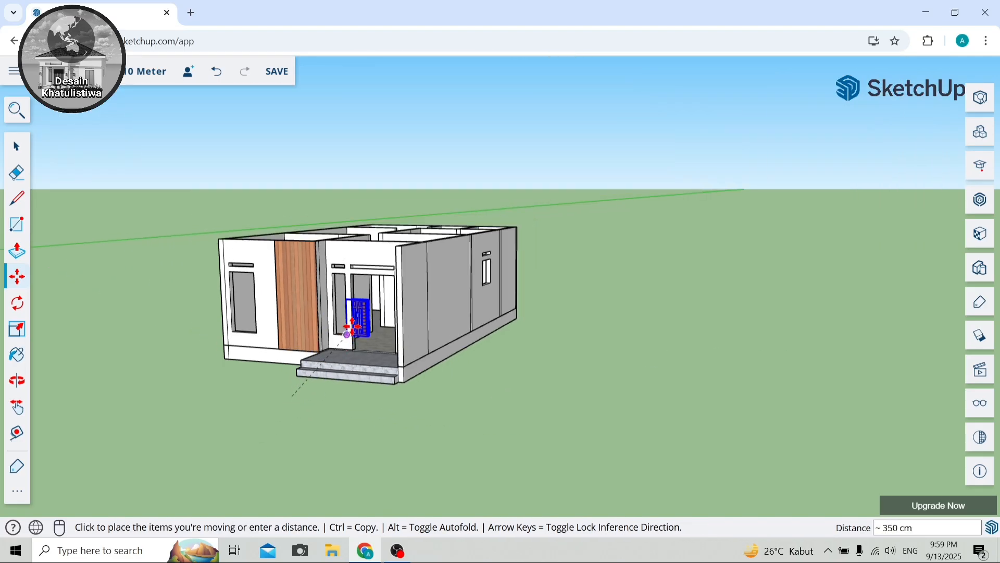
pyautogui.scroll(8, 348, 329)
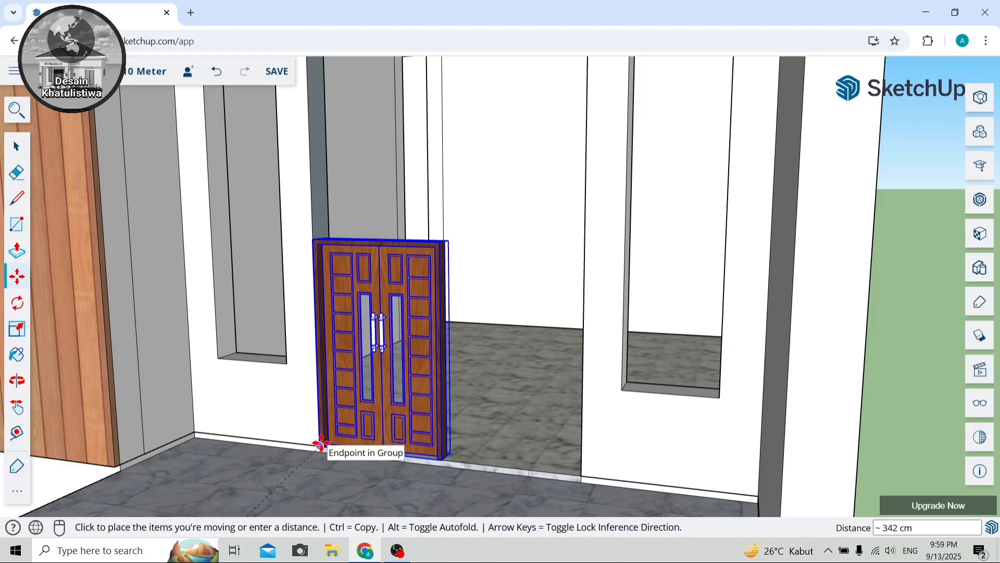
pyautogui.scroll(5, 320, 443)
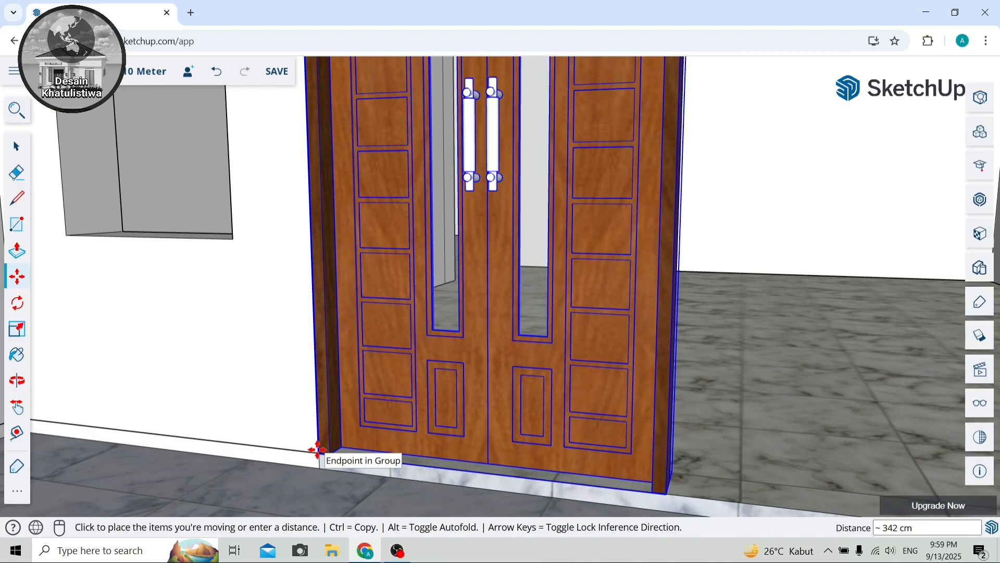
pyautogui.click(317, 449)
# Stretch the door's width along the red axis by a factor of 2.00 to span the entrance opening.
pyautogui.scroll(-10, 316, 449)
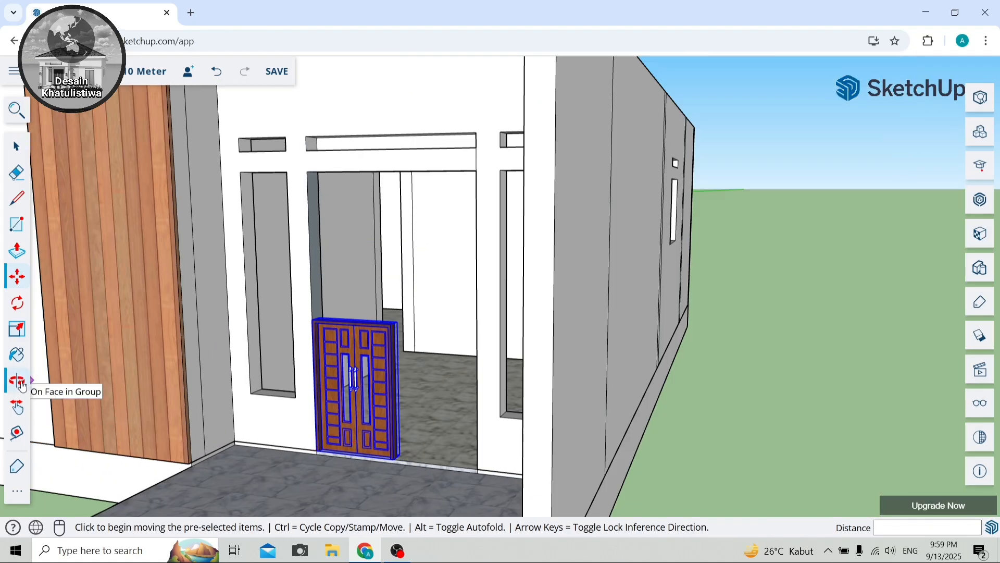
pyautogui.click(19, 381)
pyautogui.moveTo(223, 343); pyautogui.dragTo(228, 399)
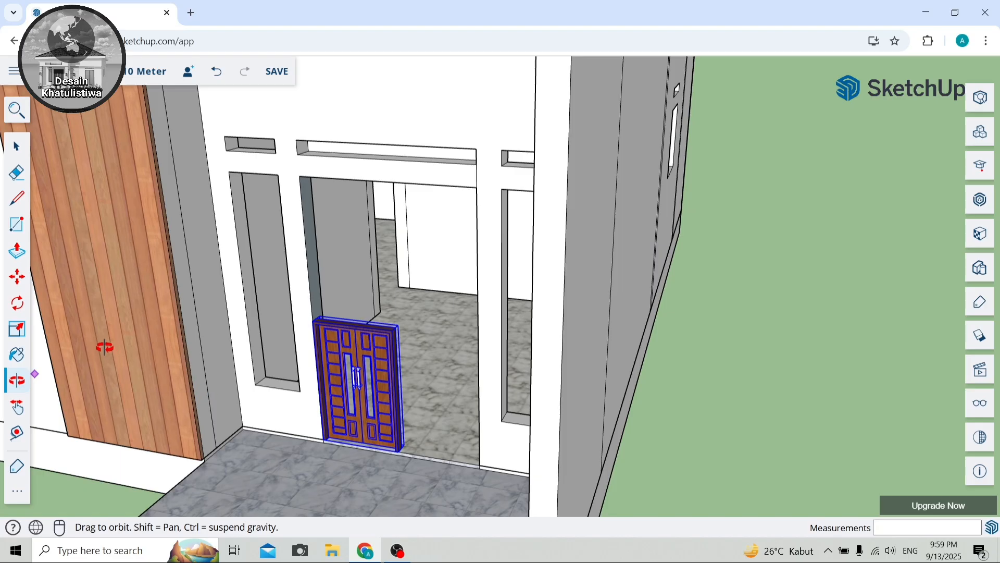
pyautogui.click(21, 337)
pyautogui.scroll(5, 310, 375)
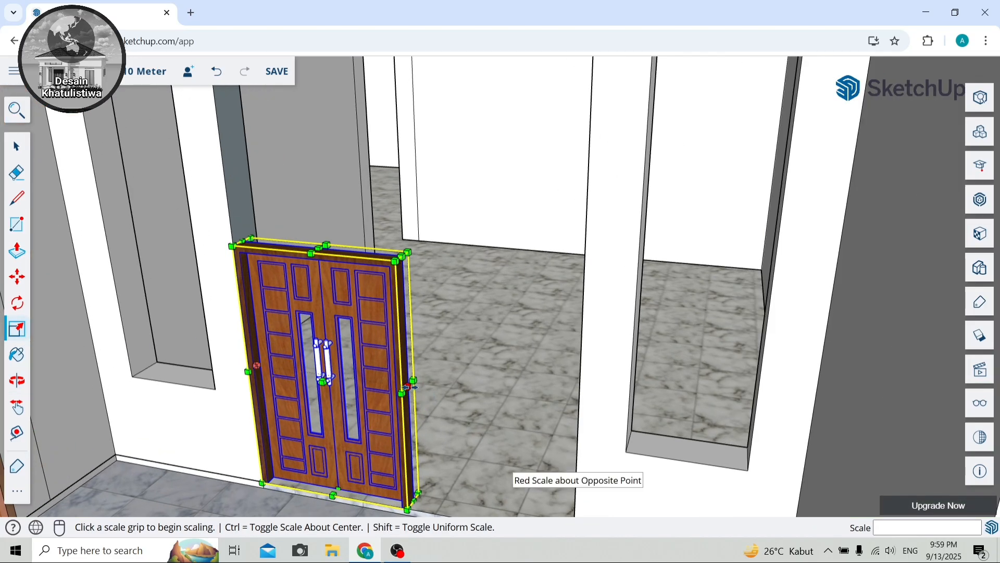
pyautogui.click(408, 386)
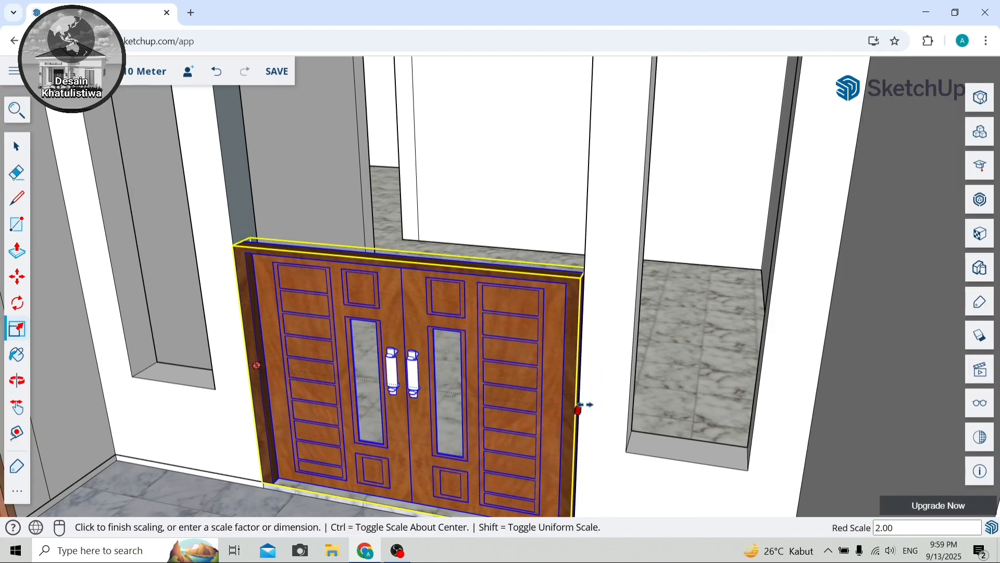
pyautogui.click(578, 404)
# Stretch the door's height along the blue axis by about 2.08 to meet the top edge of the entrance opening.
pyautogui.scroll(-5, 576, 402)
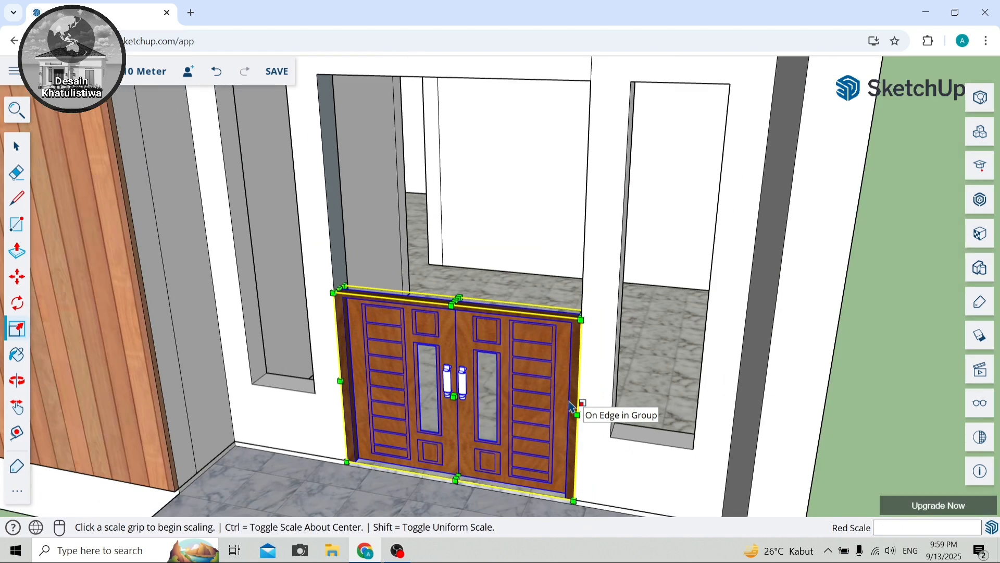
pyautogui.scroll(6, 491, 208)
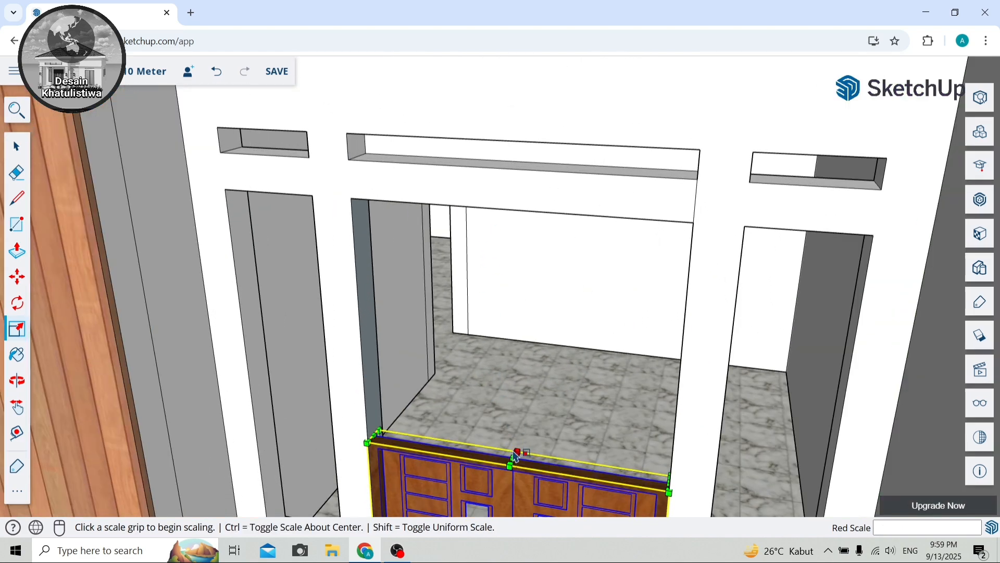
pyautogui.click(512, 458)
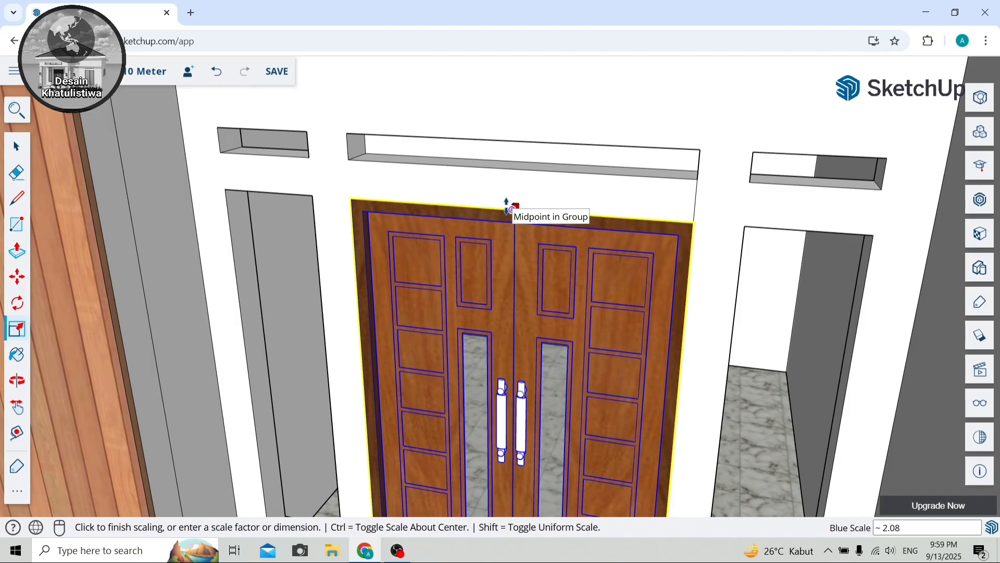
pyautogui.click(507, 210)
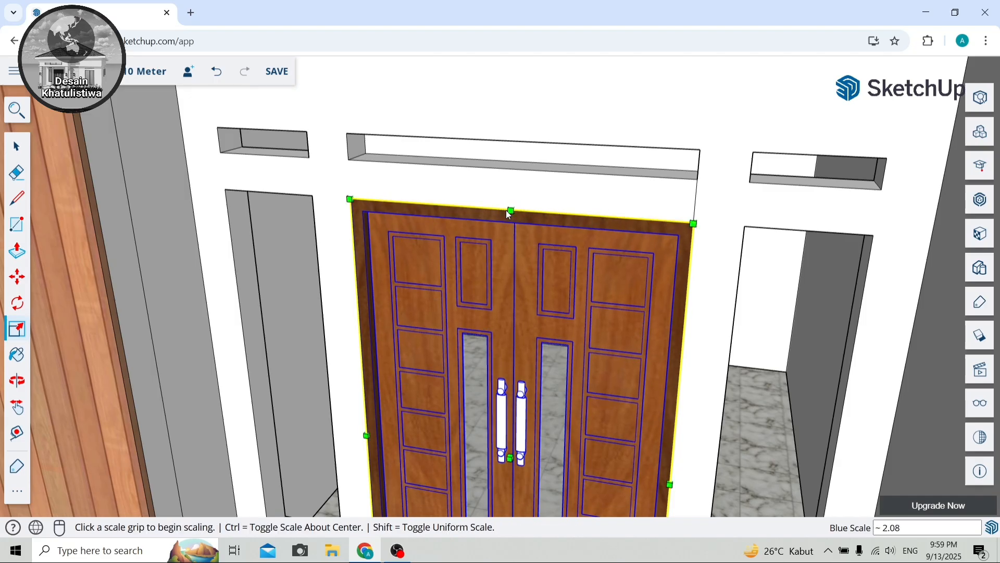
pyautogui.scroll(-3, 506, 211)
pyautogui.scroll(-5, 509, 224)
pyautogui.click(16, 147)
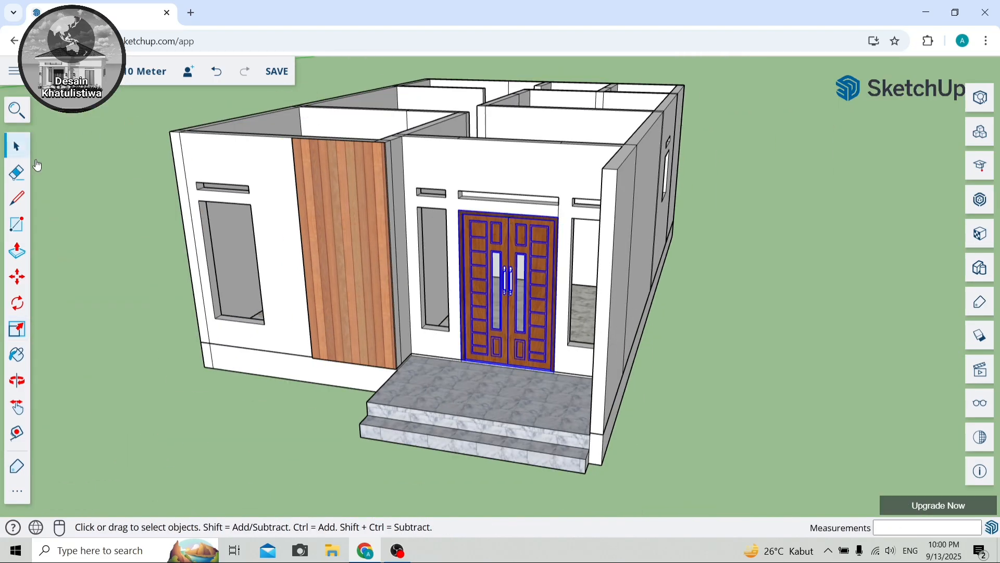
# Search the 3D Warehouse models for "Jendela".
pyautogui.click(130, 201)
pyautogui.scroll(-2, 269, 334)
pyautogui.click(16, 380)
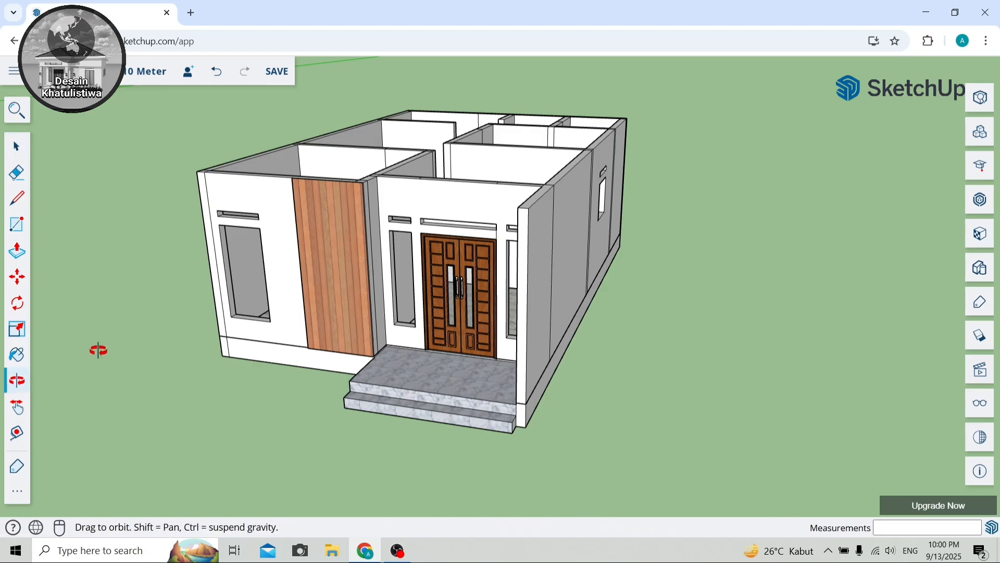
pyautogui.moveTo(96, 348); pyautogui.dragTo(221, 339)
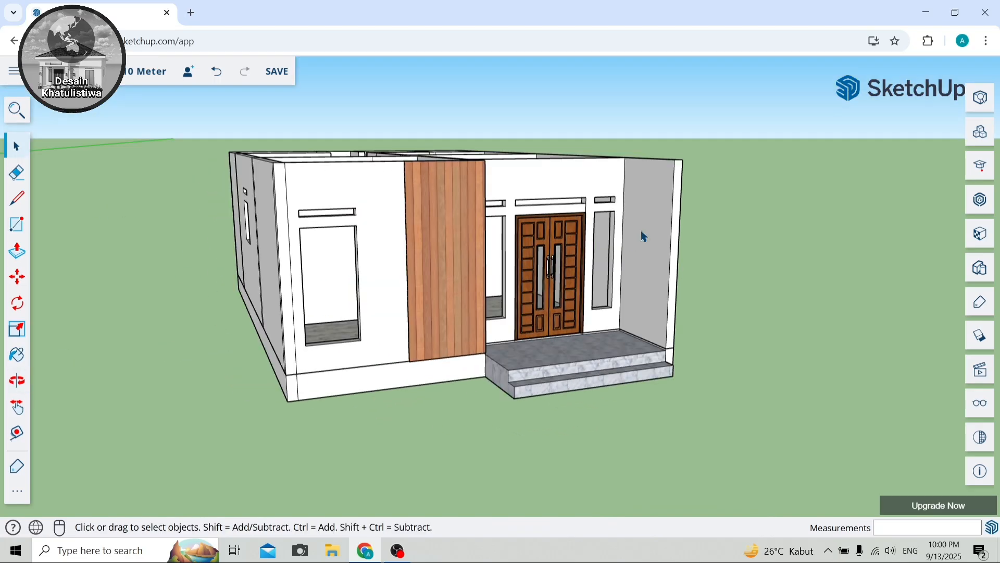
pyautogui.click(971, 201)
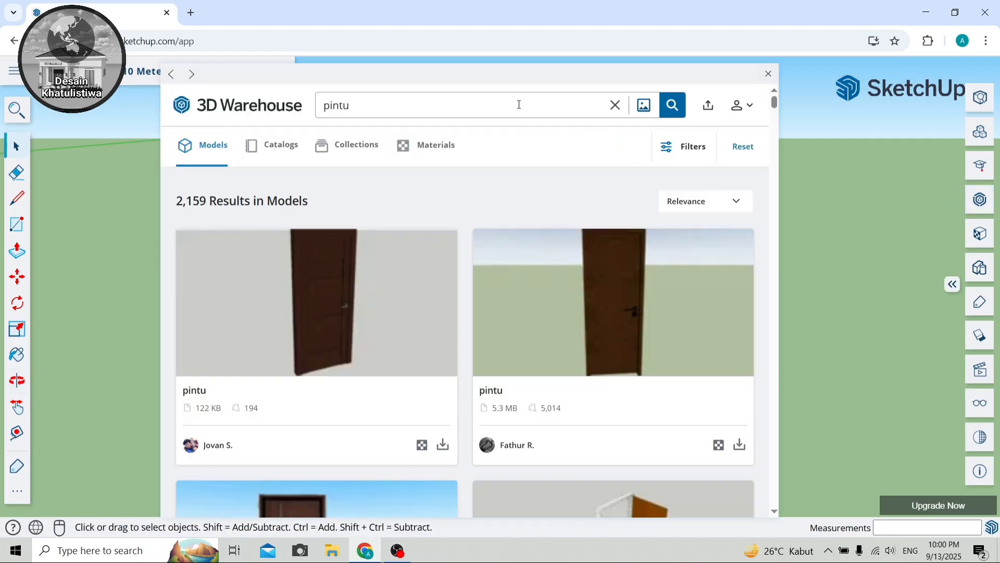
pyautogui.press('BackSpace')
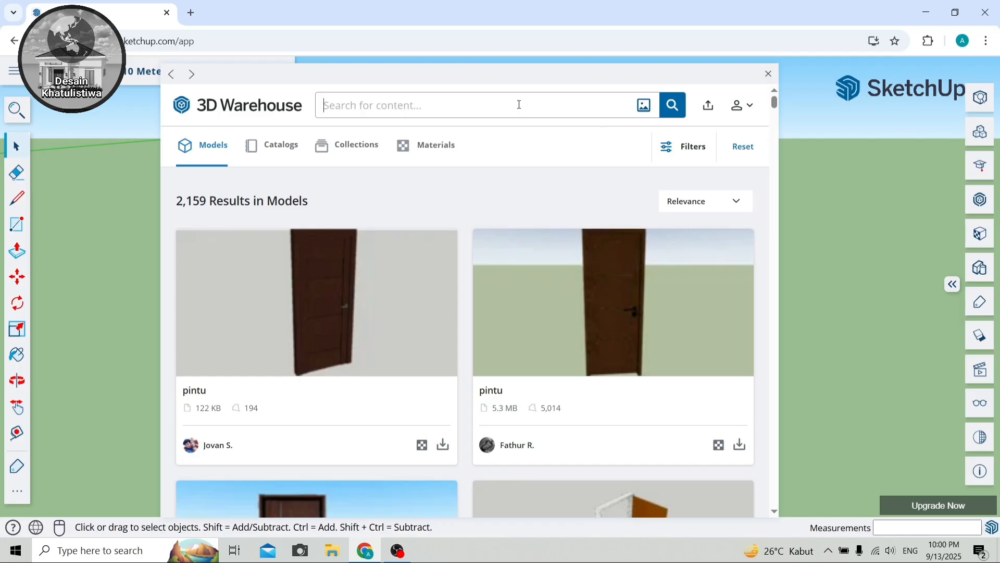
pyautogui.write('Jendela')
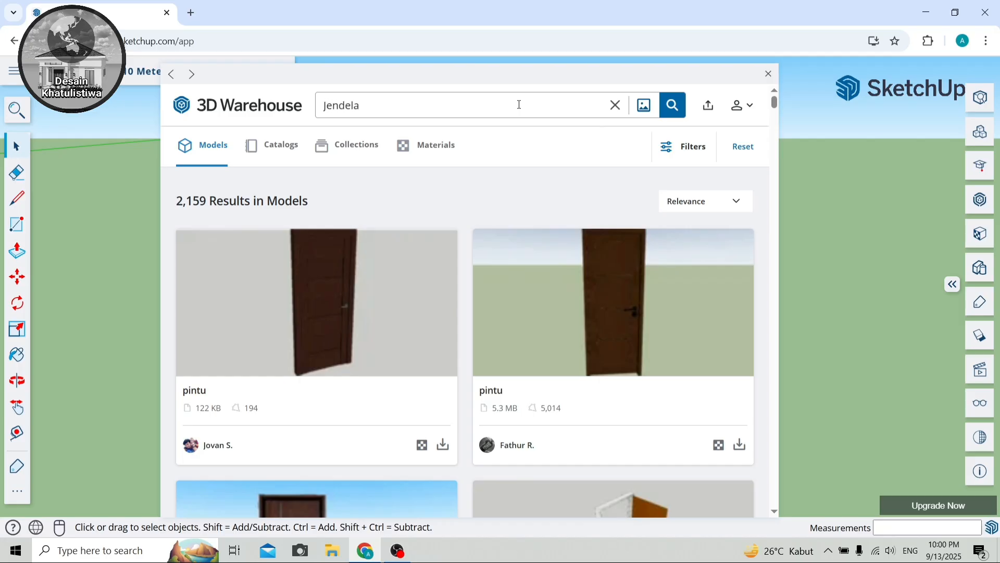
pyautogui.press('Return')
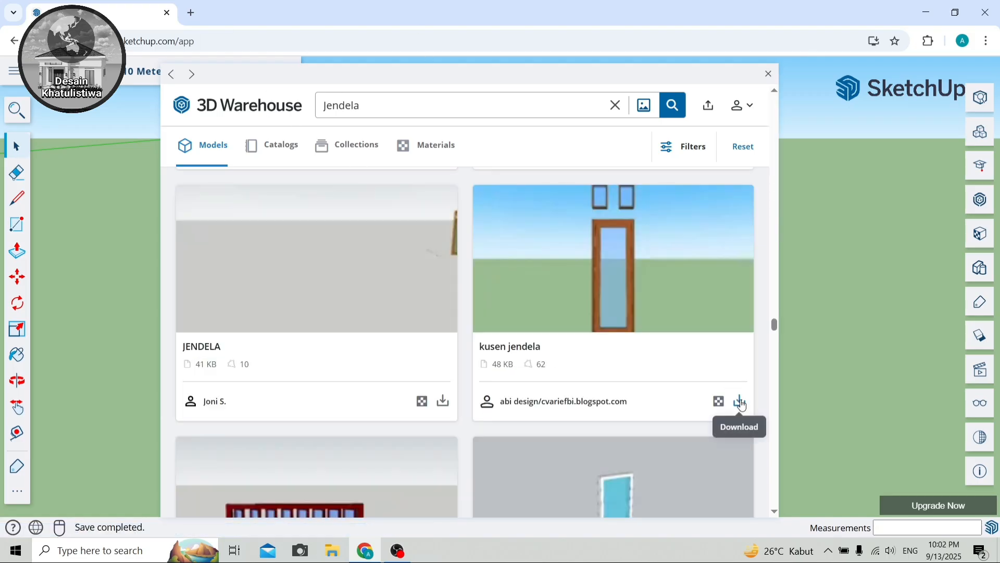
# Download the "kusen jendela" window model and place it on the open ground beside the porch.
pyautogui.click(740, 402)
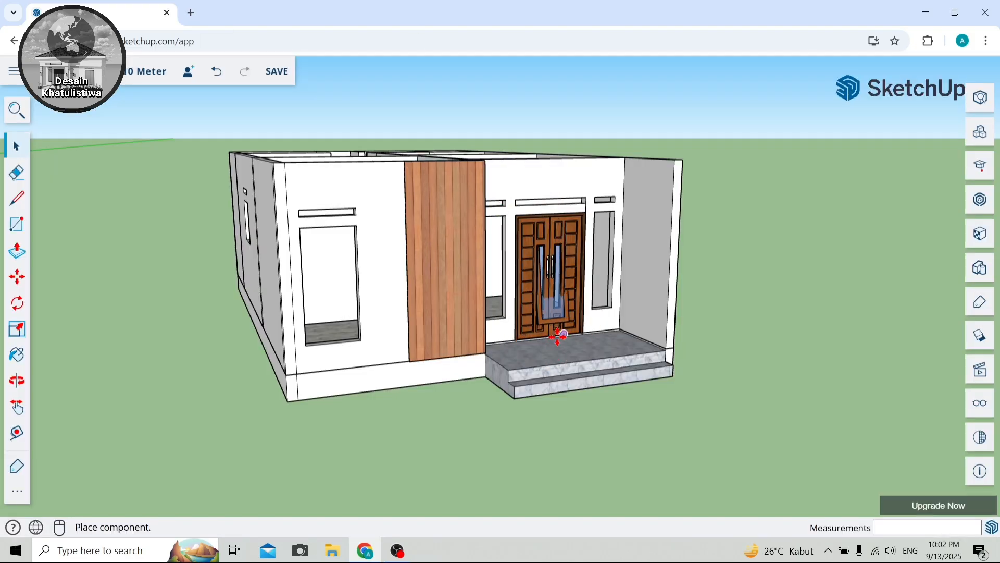
pyautogui.scroll(-3, 594, 333)
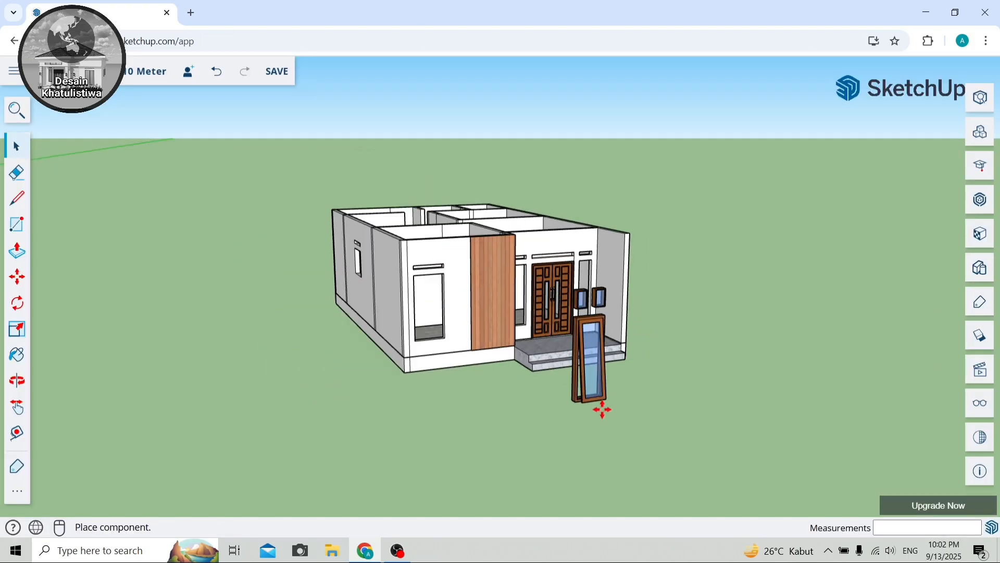
pyautogui.click(708, 389)
pyautogui.scroll(3, 709, 388)
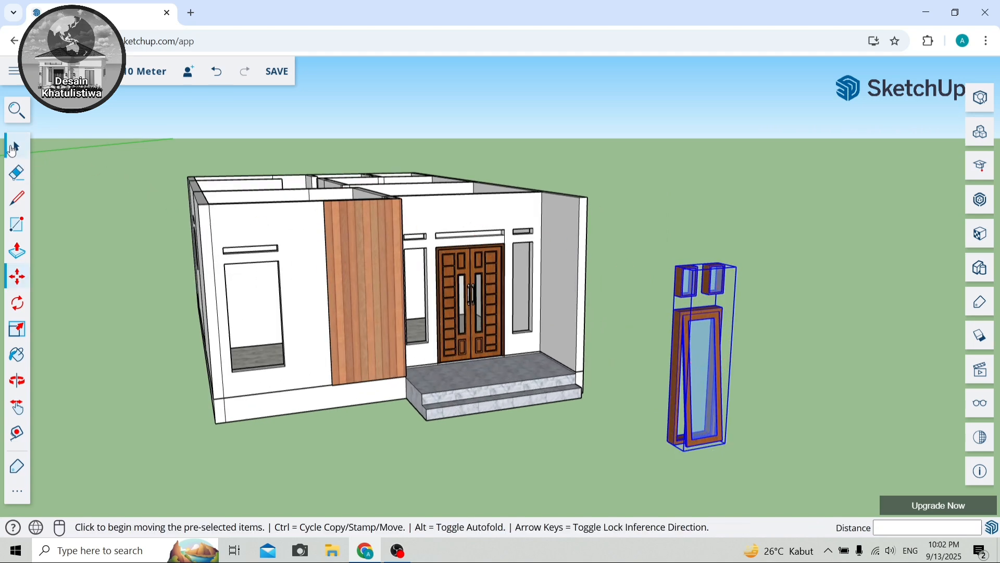
# Delete the two small vent frames above the tall window inside the imported component, and leave component editing.
pyautogui.click(14, 149)
pyautogui.doubleClick(697, 332)
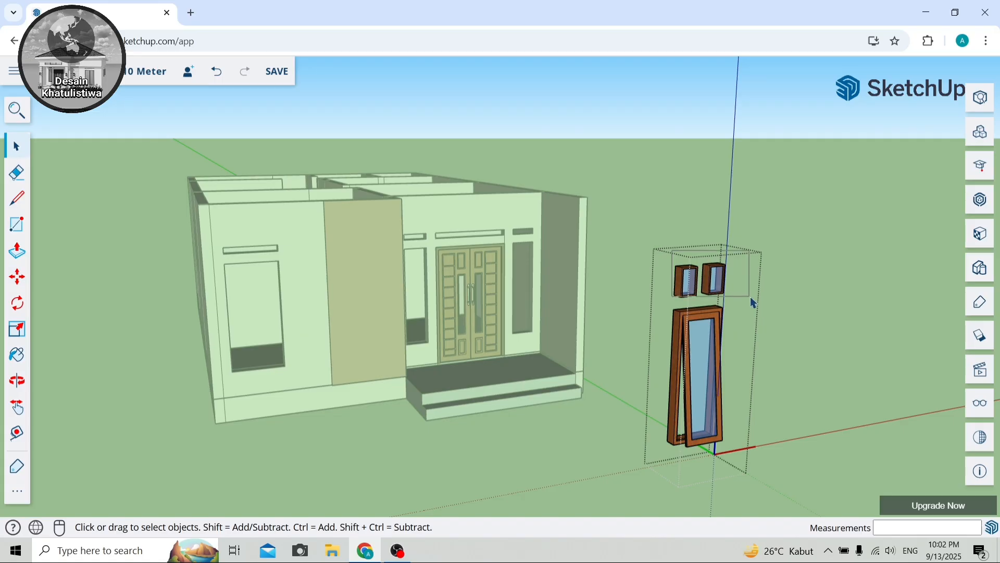
pyautogui.moveTo(753, 303); pyautogui.dragTo(754, 306)
pyautogui.press('Delete')
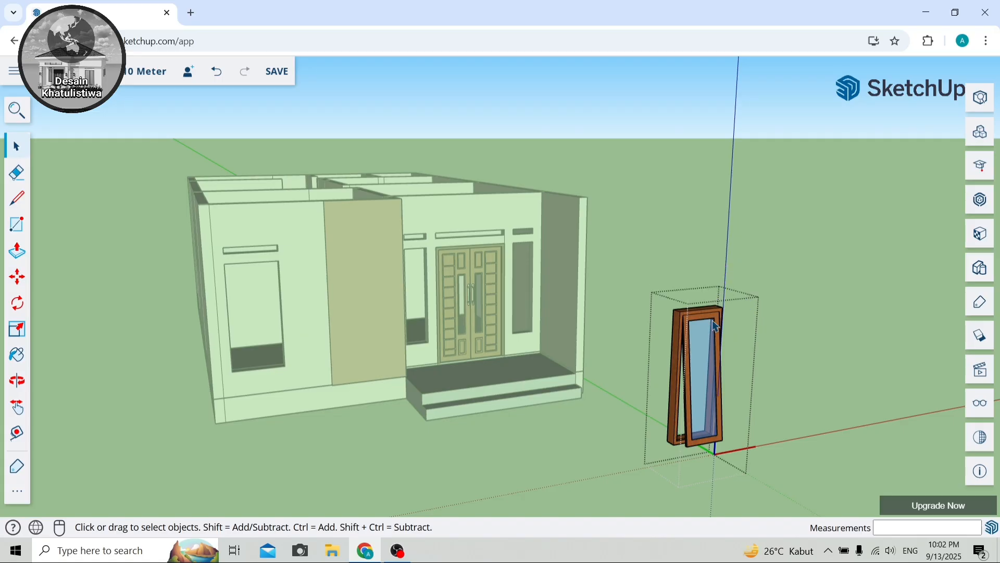
pyautogui.click(682, 252)
pyautogui.scroll(-2, 642, 279)
pyautogui.scroll(3, 674, 324)
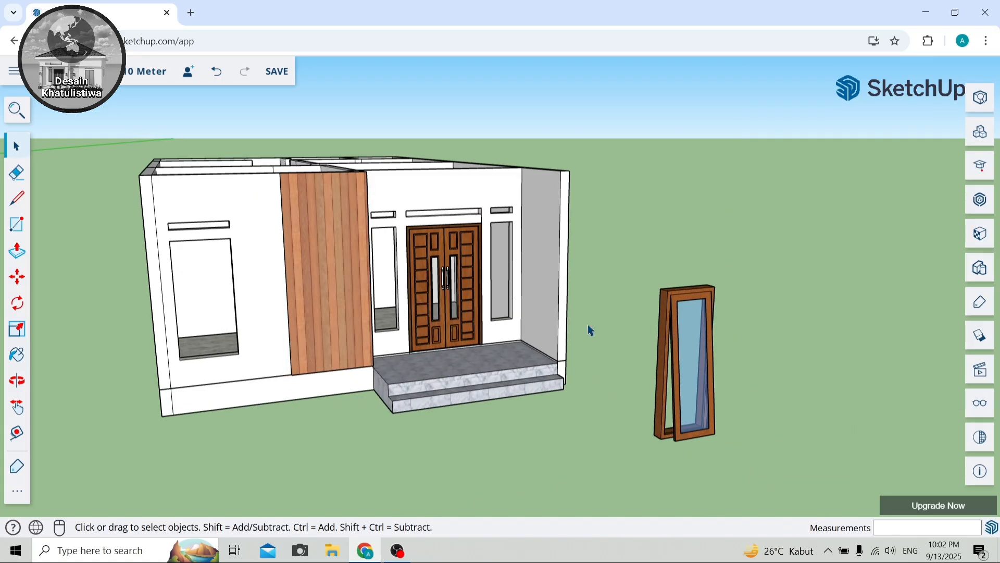
# Scale the imported window down uniformly to a factor of 0.28.
pyautogui.click(18, 381)
pyautogui.moveTo(179, 375); pyautogui.dragTo(222, 368)
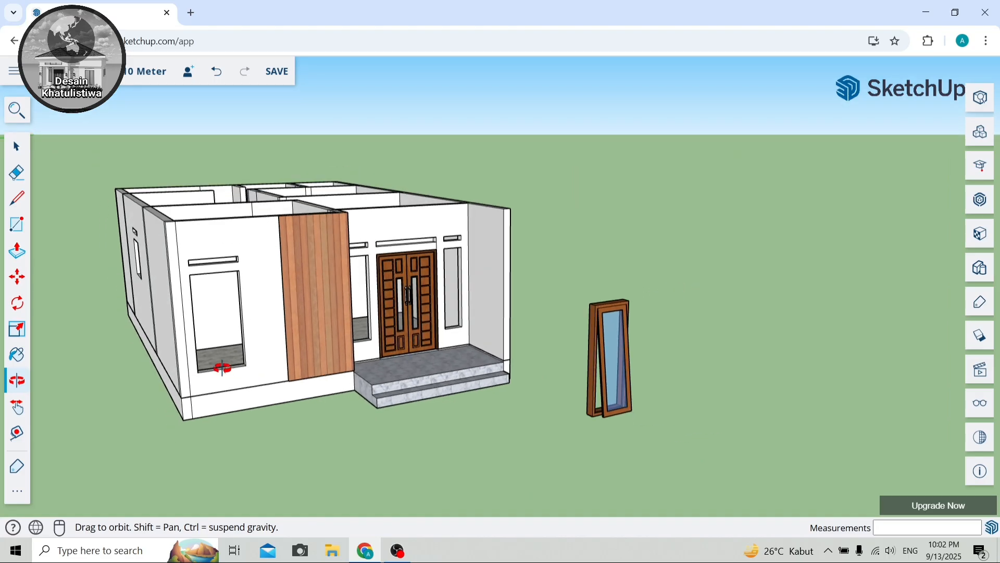
pyautogui.click(19, 324)
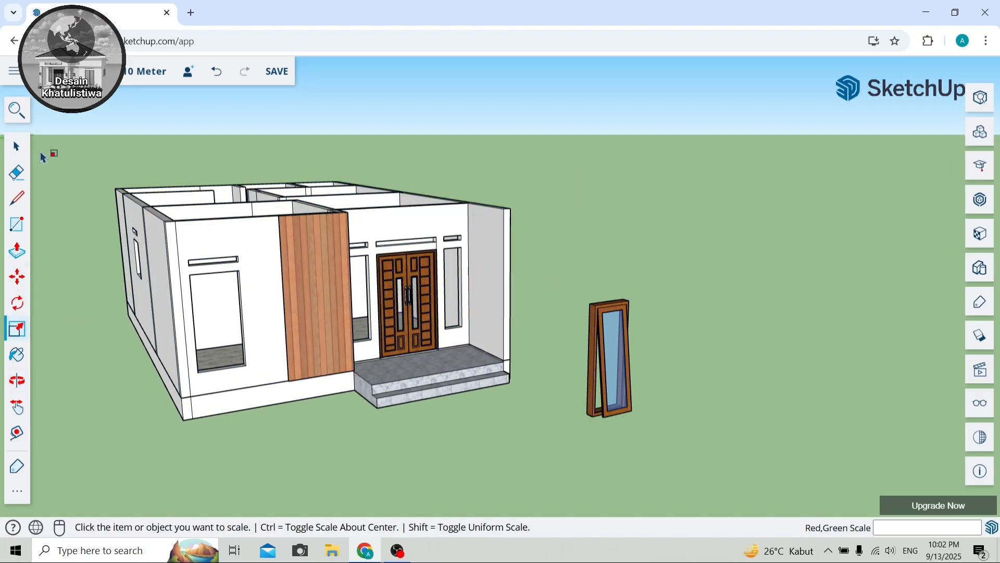
pyautogui.click(16, 147)
pyautogui.click(601, 357)
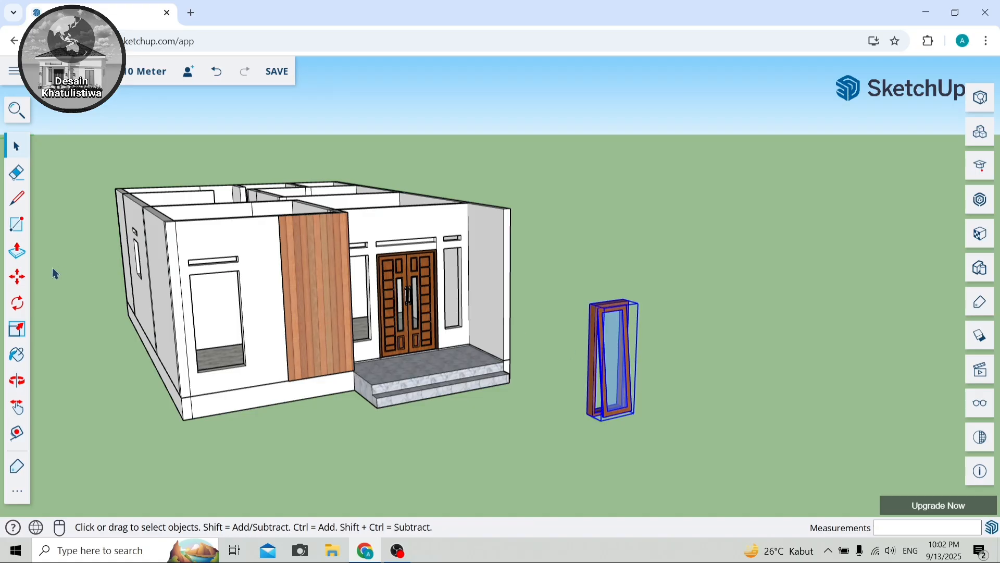
pyautogui.click(21, 324)
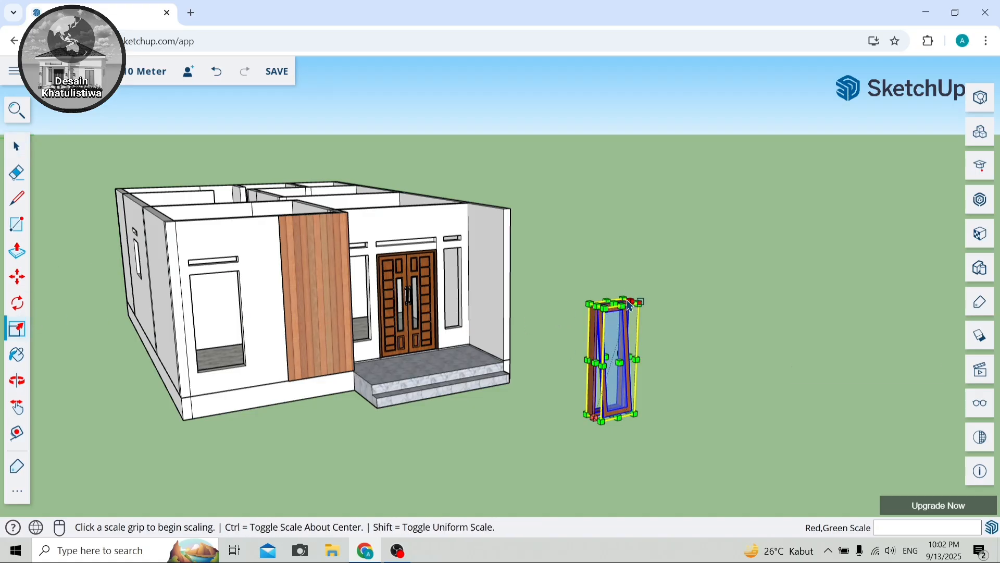
pyautogui.click(604, 306)
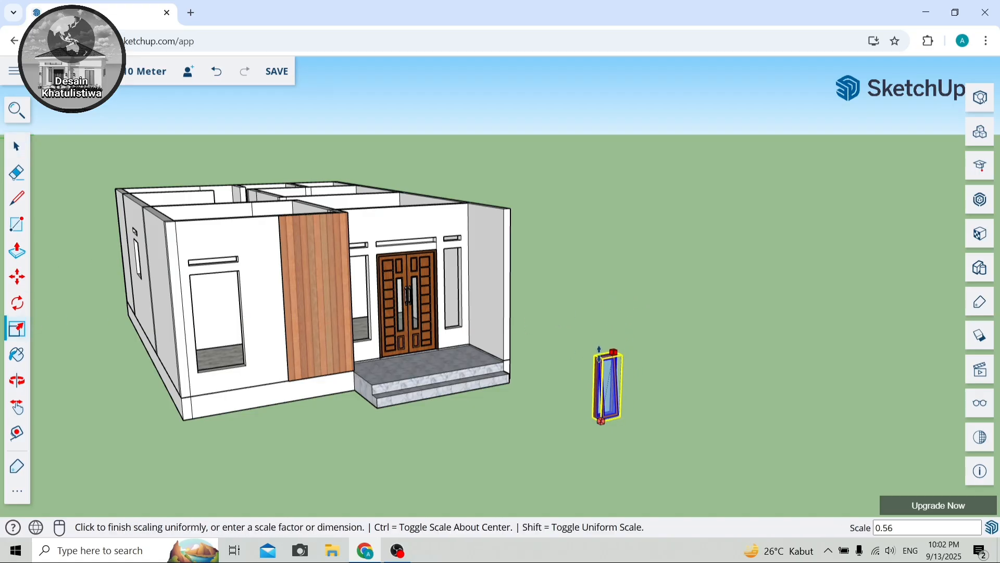
pyautogui.click(606, 387)
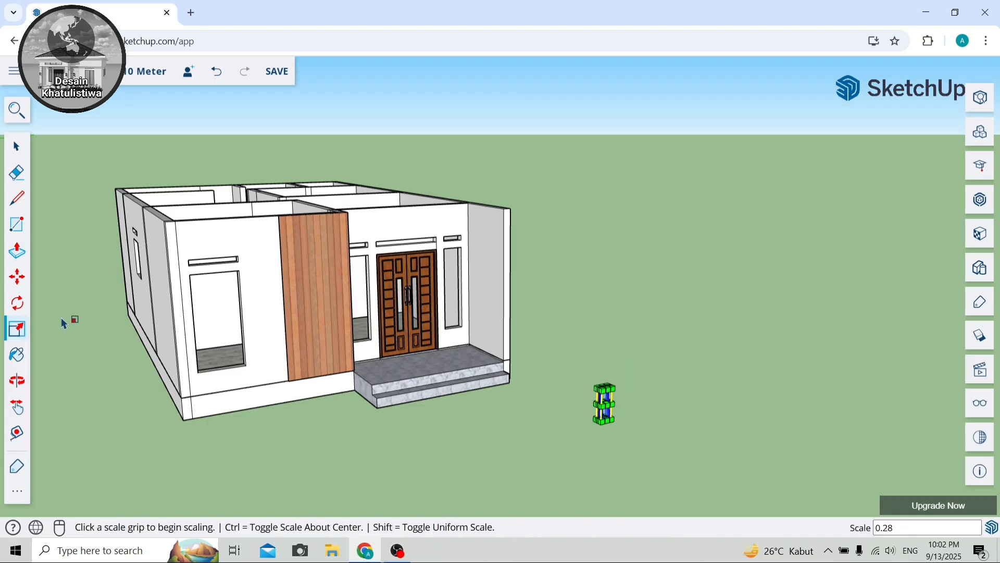
# Move the window by its lower front corner to the bottom corner of the narrow opening between the double door and porch side wall, about 457 cm.
pyautogui.click(12, 286)
pyautogui.scroll(6, 600, 423)
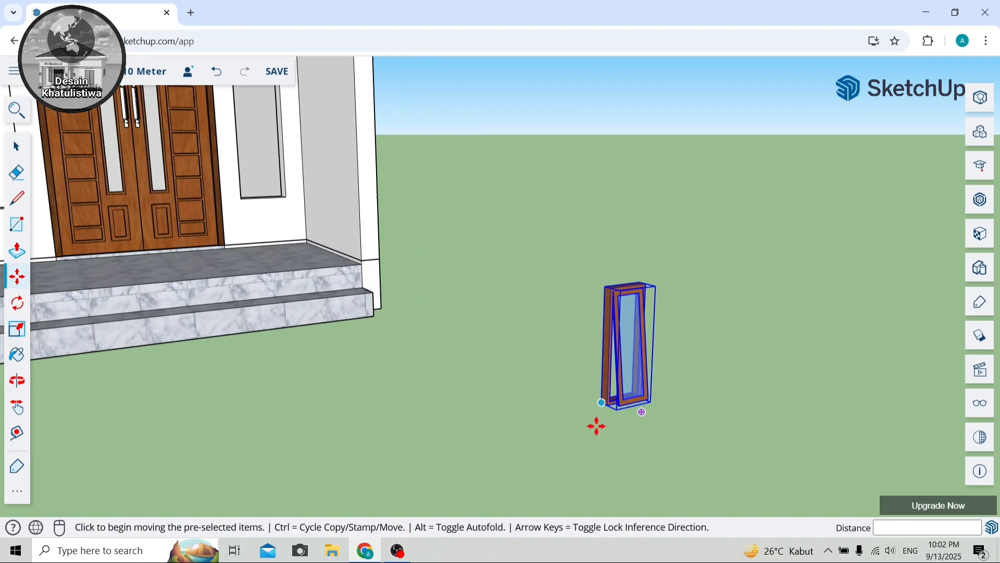
pyautogui.scroll(2, 604, 417)
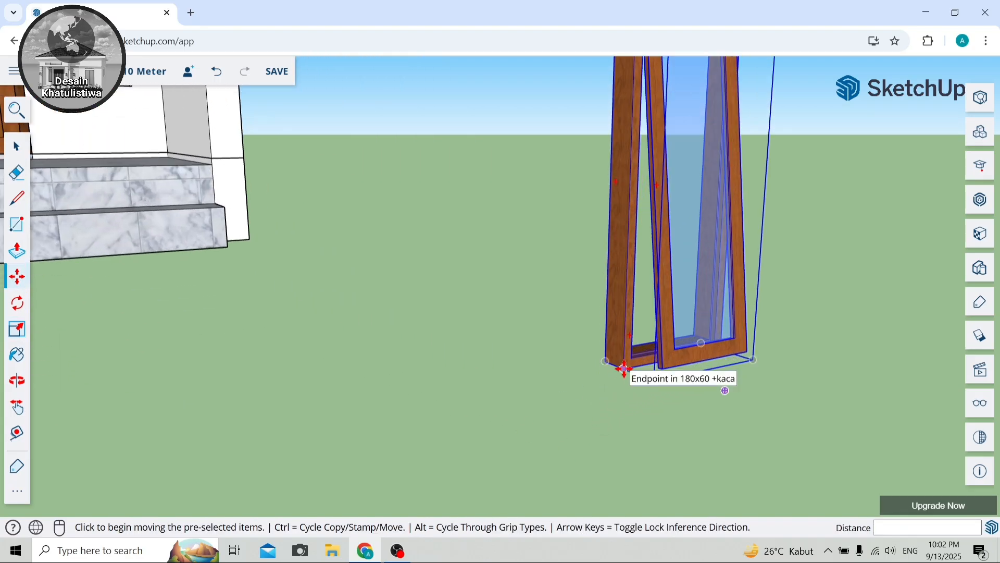
pyautogui.scroll(2, 624, 368)
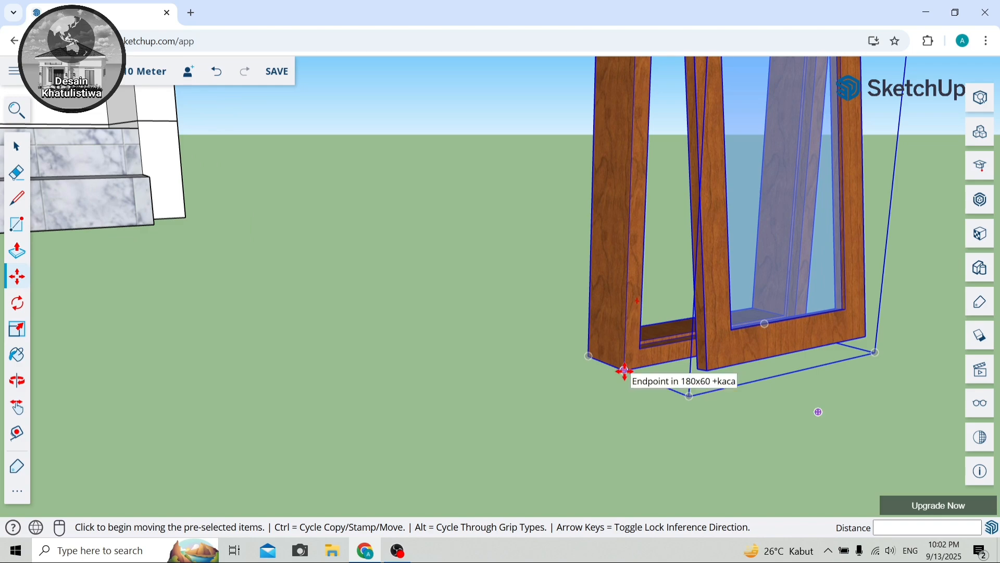
pyautogui.click(624, 372)
pyautogui.scroll(-6, 613, 369)
pyautogui.scroll(6, 398, 243)
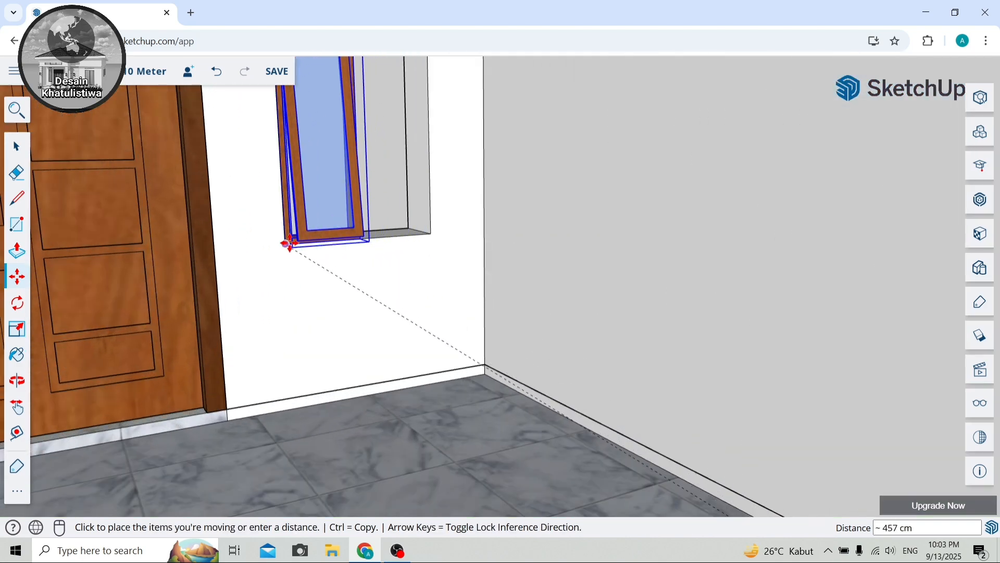
pyautogui.click(289, 242)
pyautogui.scroll(-5, 290, 243)
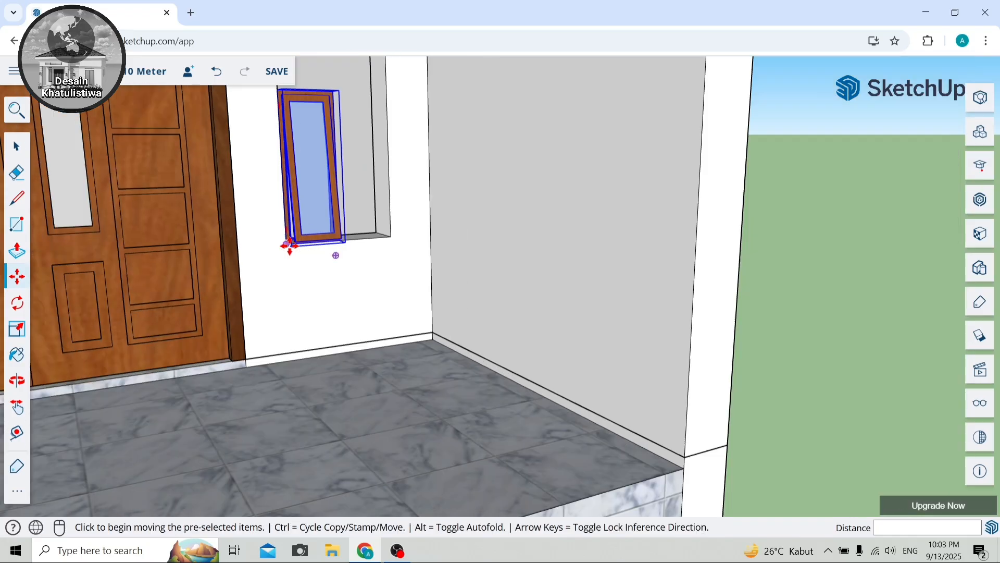
# Stretch the window's width along the red axis by about 2.04 to reach the far edge of the narrow opening.
pyautogui.click(17, 380)
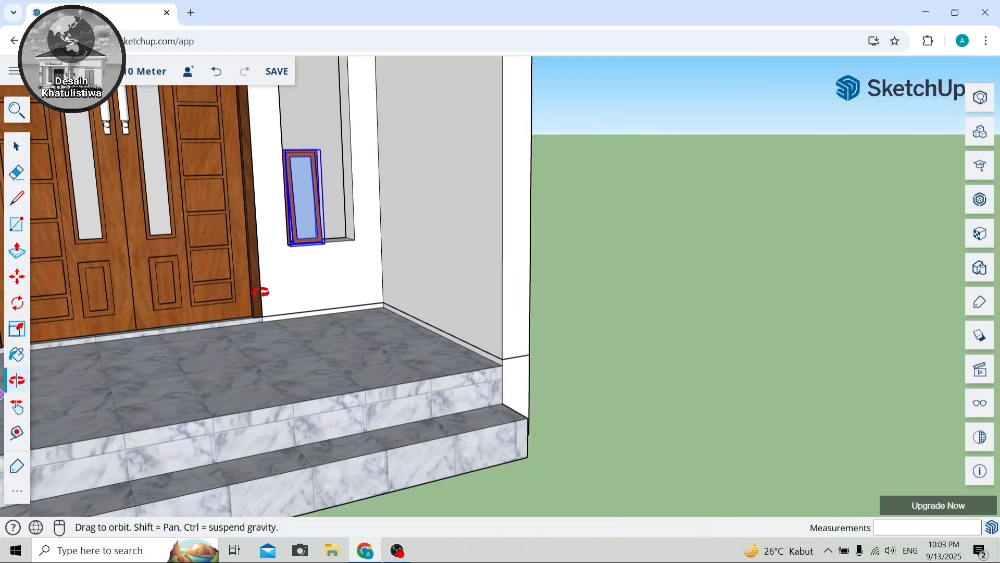
pyautogui.moveTo(261, 286)
pyautogui.mouseDown()
pyautogui.moveTo(248, 348)
pyautogui.moveTo(261, 330)
pyautogui.moveTo(244, 286)
pyautogui.mouseUp()
pyautogui.scroll(8, 252, 225)
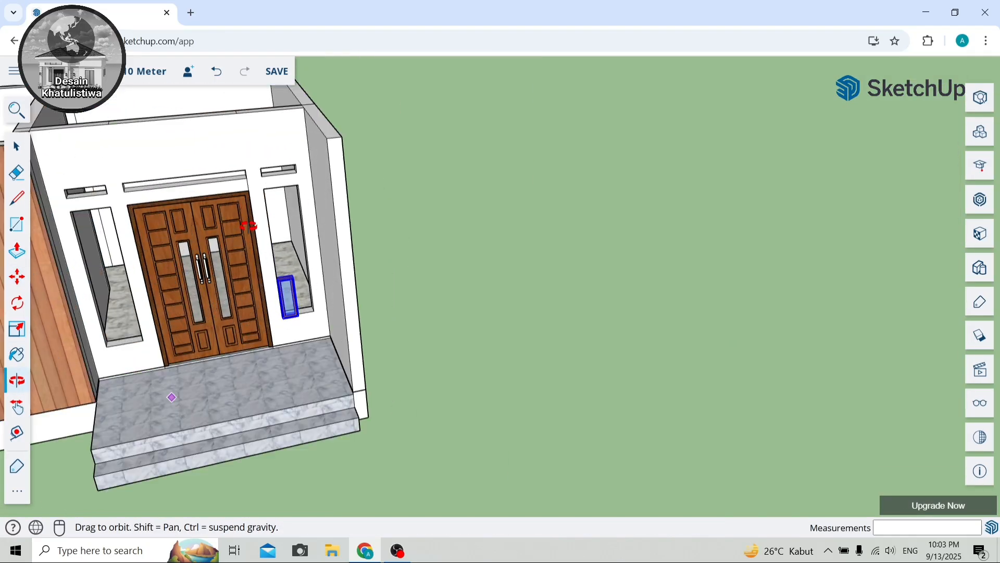
pyautogui.moveTo(348, 323); pyautogui.dragTo(303, 453)
pyautogui.scroll(2, 364, 408)
pyautogui.scroll(-2, 431, 403)
pyautogui.scroll(3, 303, 453)
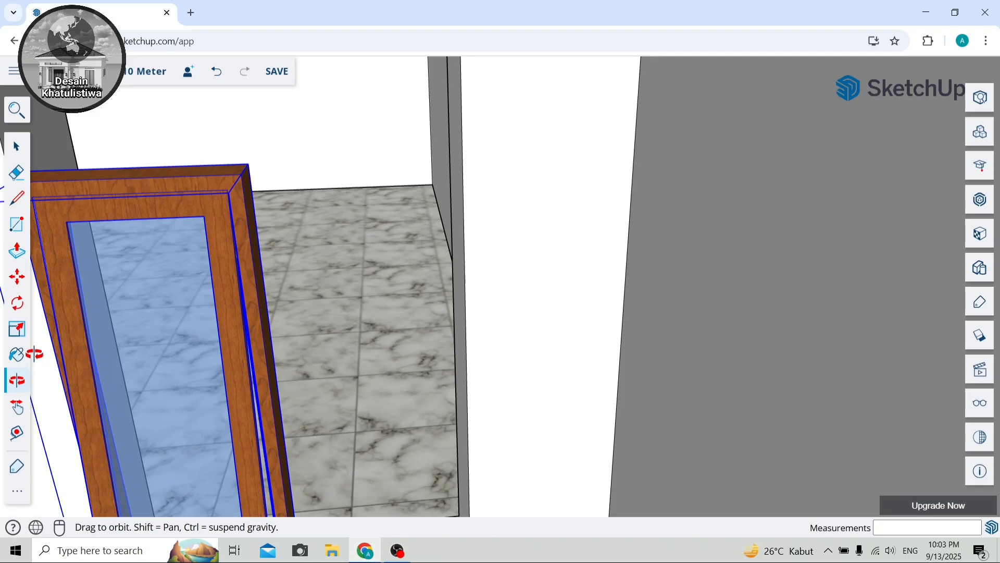
pyautogui.click(18, 326)
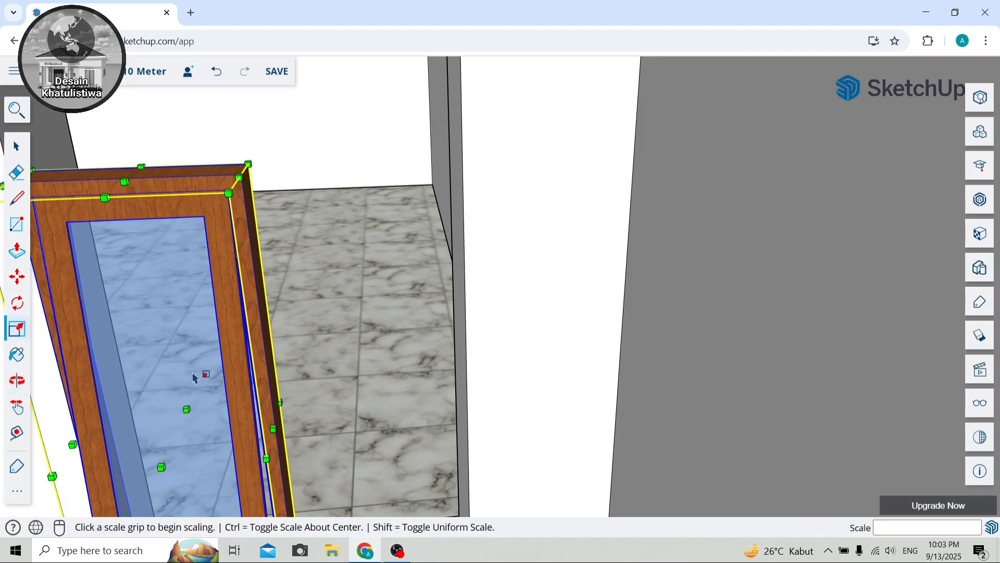
pyautogui.click(276, 427)
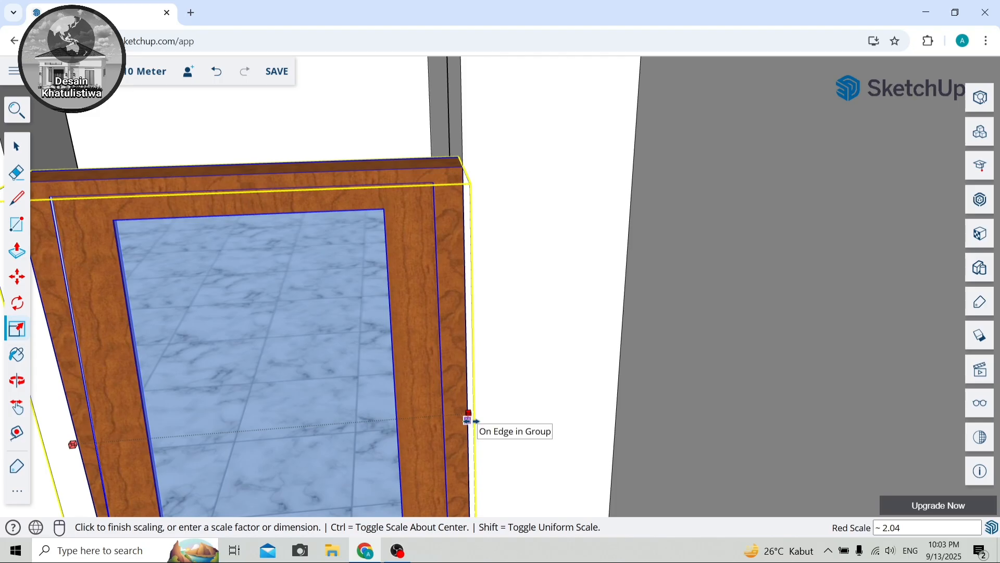
pyautogui.click(467, 419)
# Stretch the window's height along the blue axis by about 3.20 to meet the top edge of the narrow opening.
pyautogui.scroll(-3, 466, 415)
pyautogui.scroll(2, 396, 339)
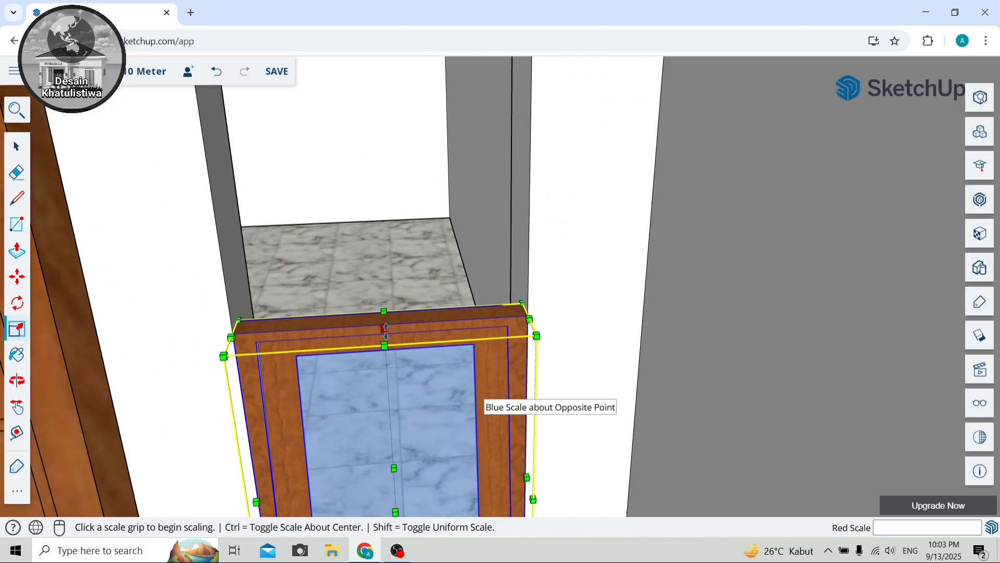
pyautogui.scroll(-4, 385, 333)
pyautogui.scroll(3, 367, 125)
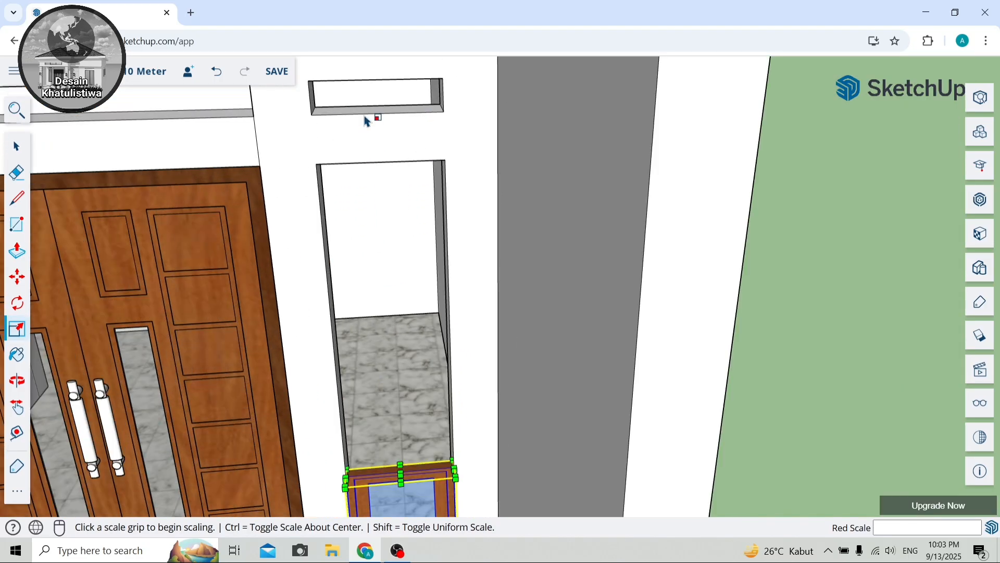
pyautogui.click(400, 473)
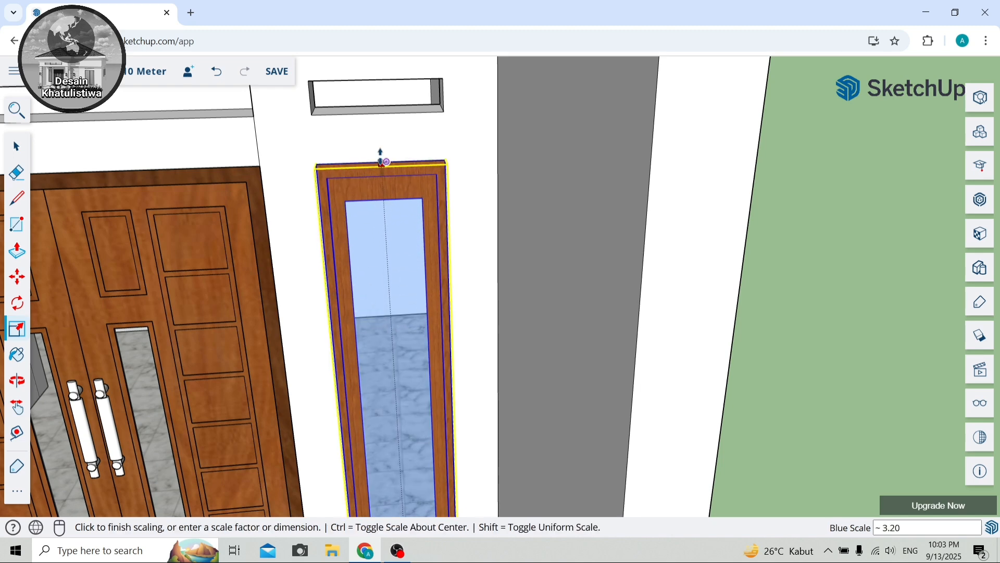
pyautogui.click(381, 163)
# Shift the window 1 cm inward from the outer wall face so its frame sits inside the narrow opening.
pyautogui.scroll(-4, 381, 163)
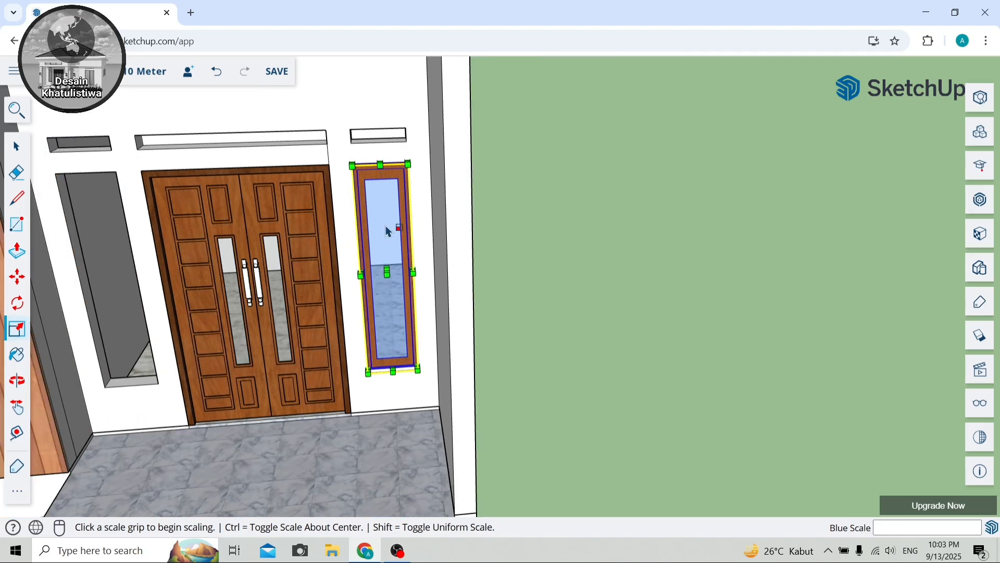
pyautogui.click(17, 380)
pyautogui.moveTo(281, 332); pyautogui.dragTo(431, 312)
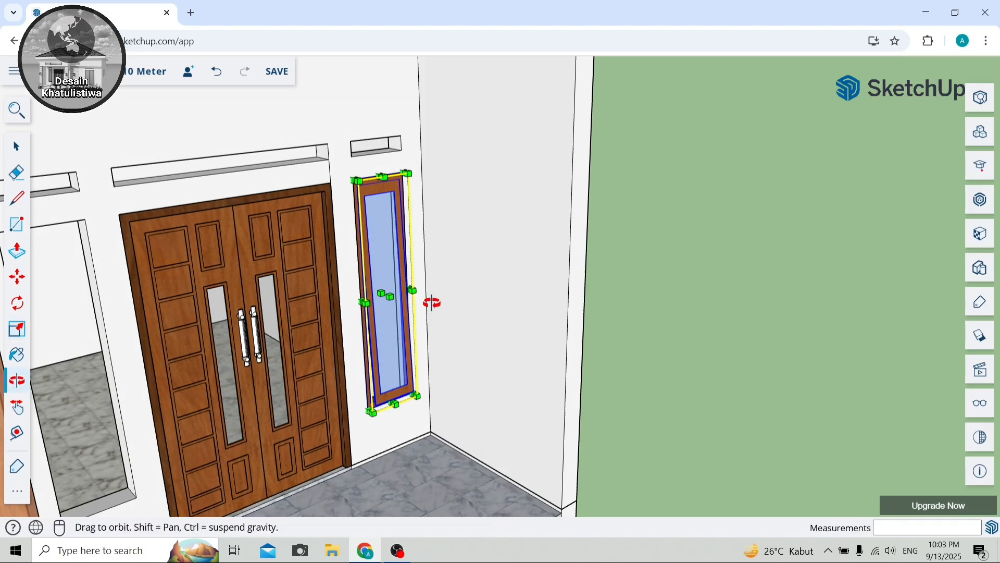
pyautogui.scroll(3, 342, 456)
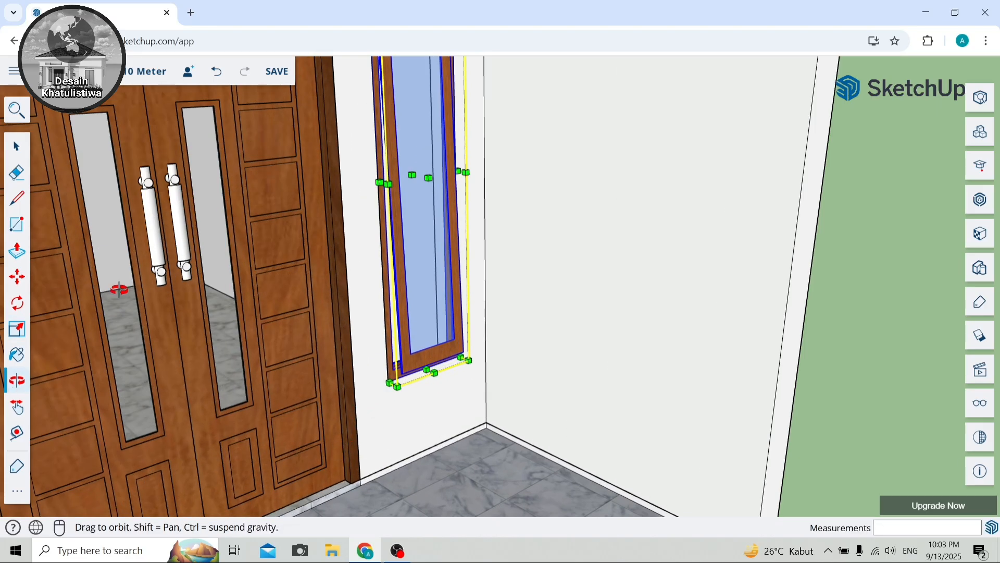
pyautogui.click(23, 285)
pyautogui.scroll(5, 357, 375)
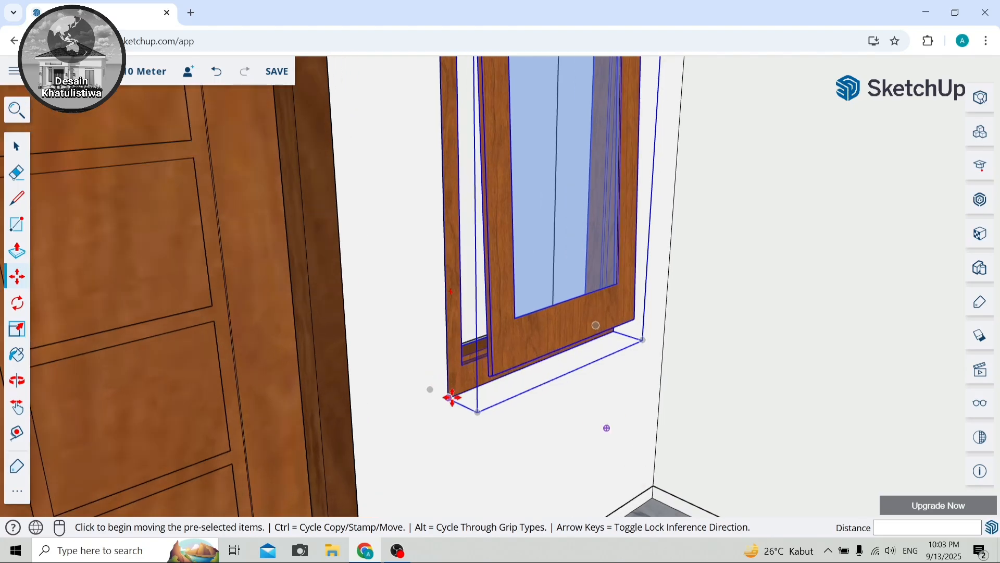
pyautogui.click(447, 394)
pyautogui.click(442, 393)
pyautogui.scroll(6, 446, 384)
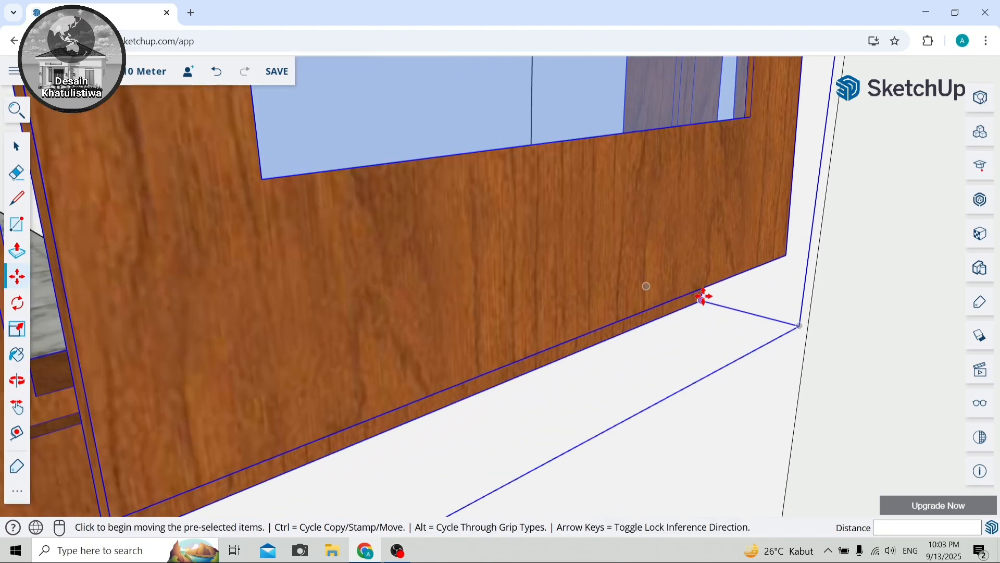
pyautogui.click(702, 296)
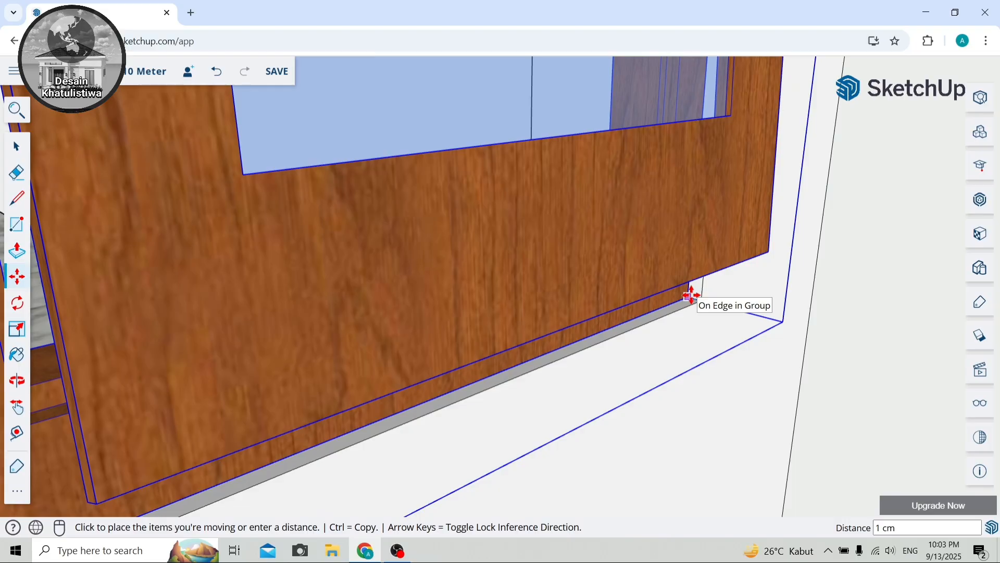
pyautogui.click(692, 295)
# Start a copy of the fitted window from its lower frame corner nearest the porch side wall.
pyautogui.scroll(-6, 690, 293)
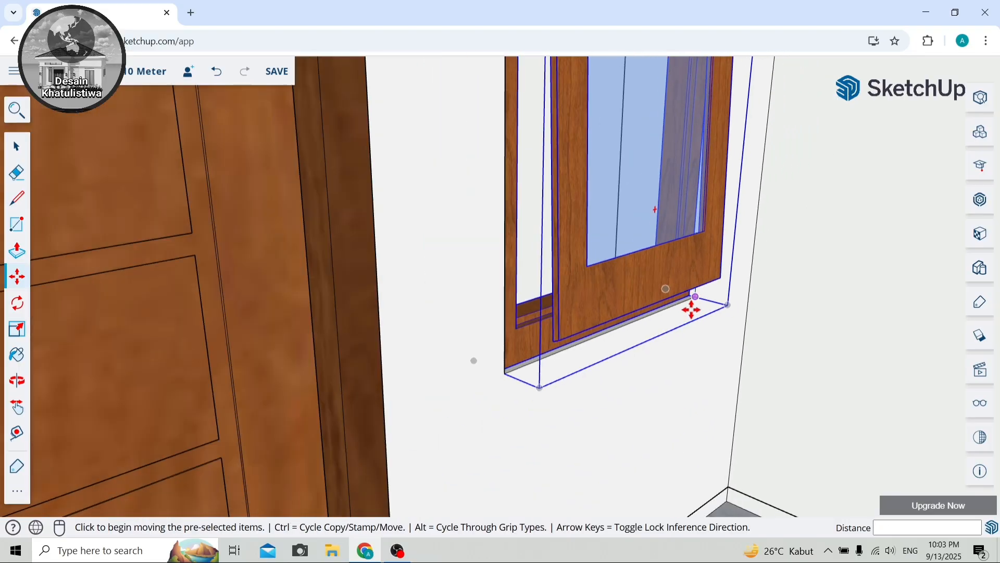
pyautogui.scroll(7, 692, 308)
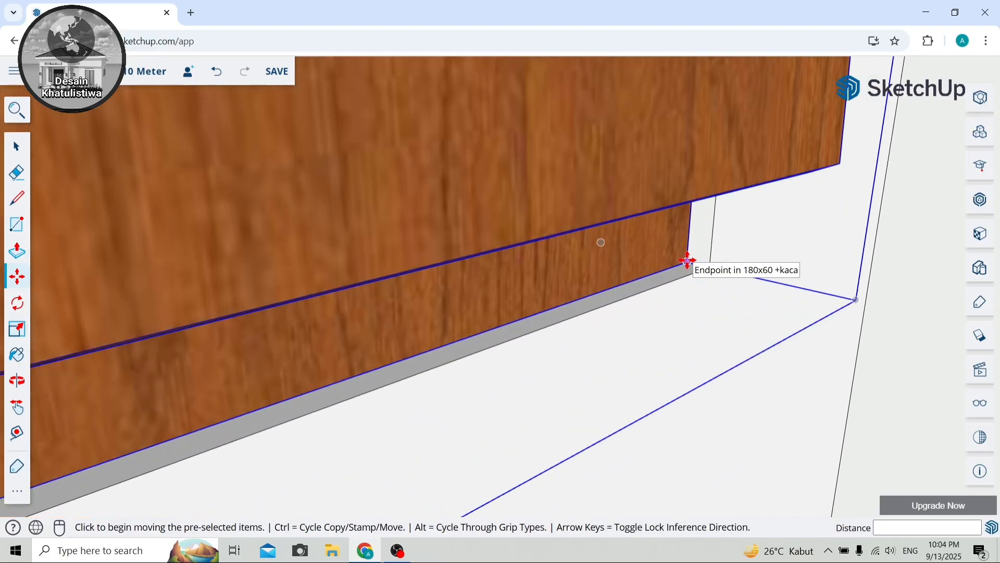
pyautogui.press('ctrl')
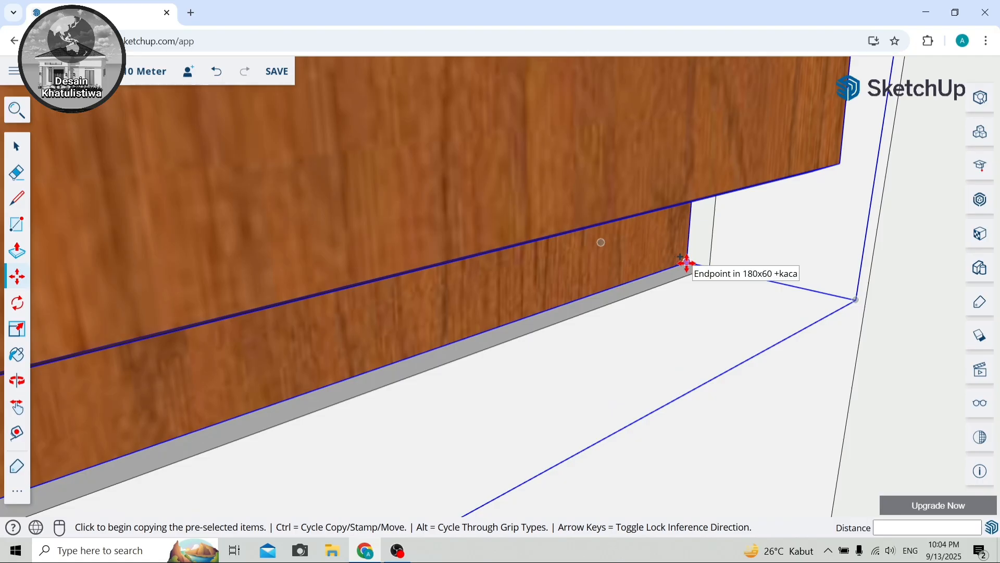
# Copy the narrow window about 204 cm by its lower corner into the matching opening on the other side of the front door.
pyautogui.click(685, 263)
pyautogui.scroll(-8, 663, 276)
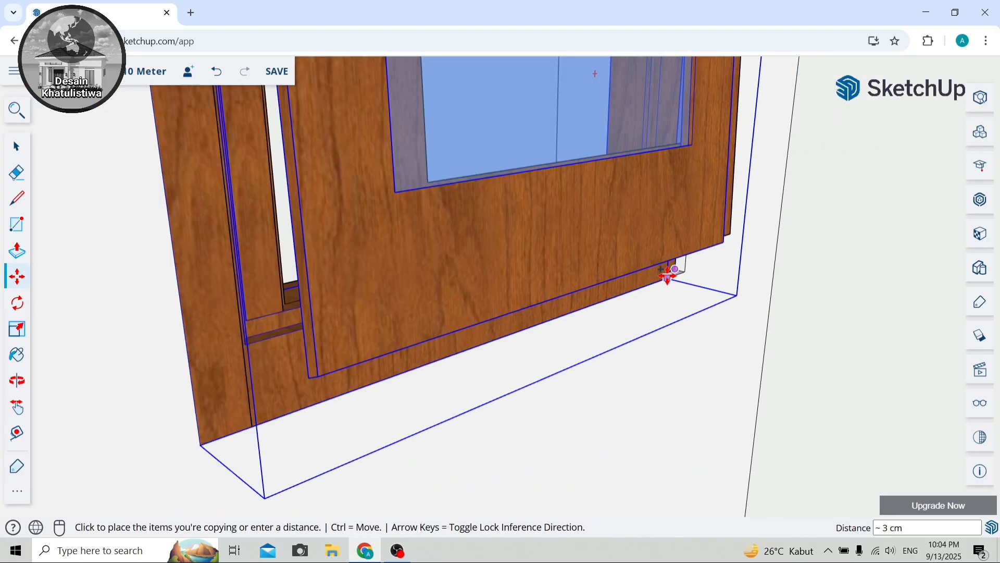
pyautogui.scroll(7, 599, 295)
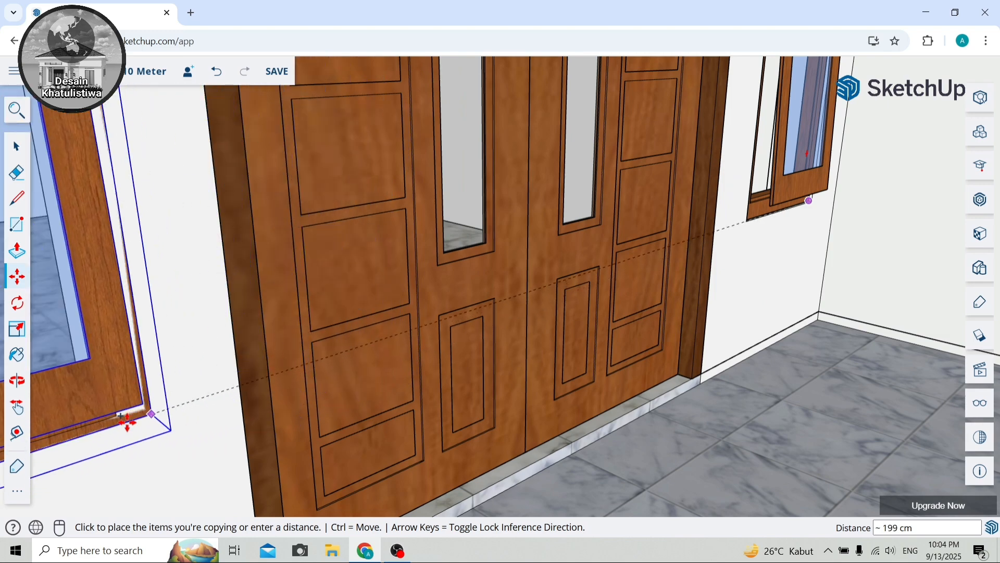
pyautogui.scroll(5, 99, 422)
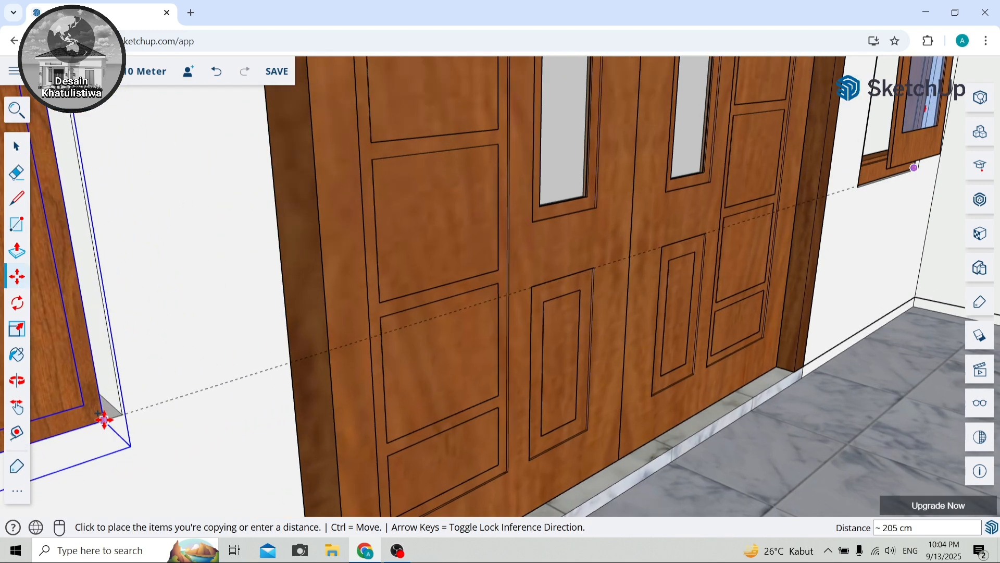
pyautogui.scroll(3, 132, 417)
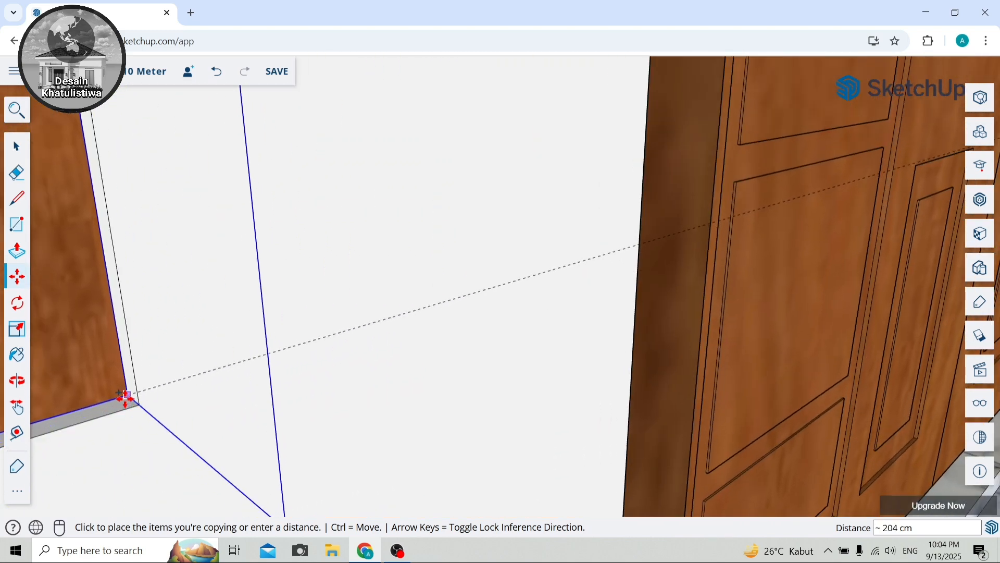
pyautogui.scroll(4, 126, 403)
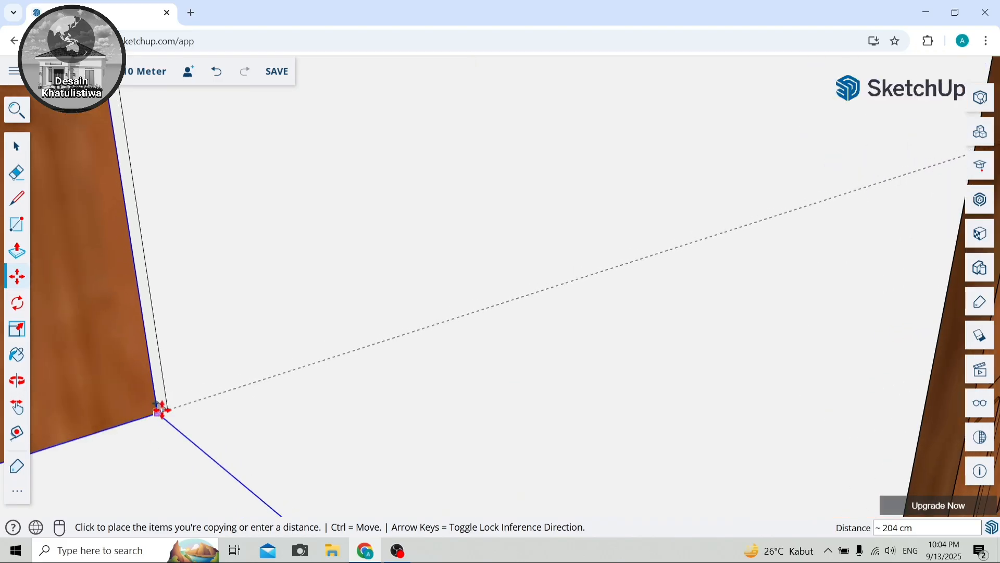
pyautogui.click(163, 410)
pyautogui.scroll(-6, 163, 410)
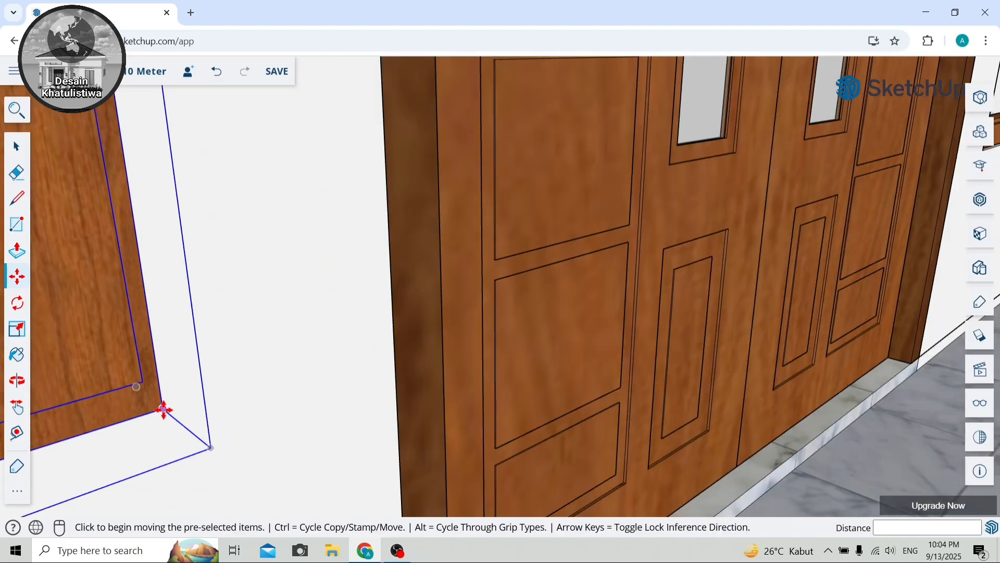
pyautogui.scroll(-3, 167, 409)
# Move the copied window 1 cm inward from the lower corner of its wall opening beside the door.
pyautogui.scroll(7, 170, 409)
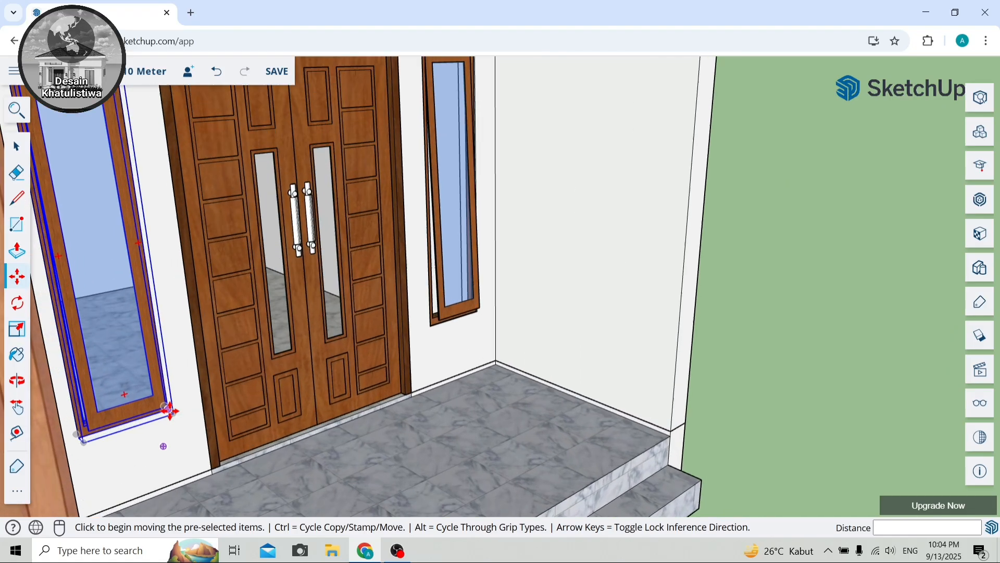
pyautogui.scroll(5, 162, 415)
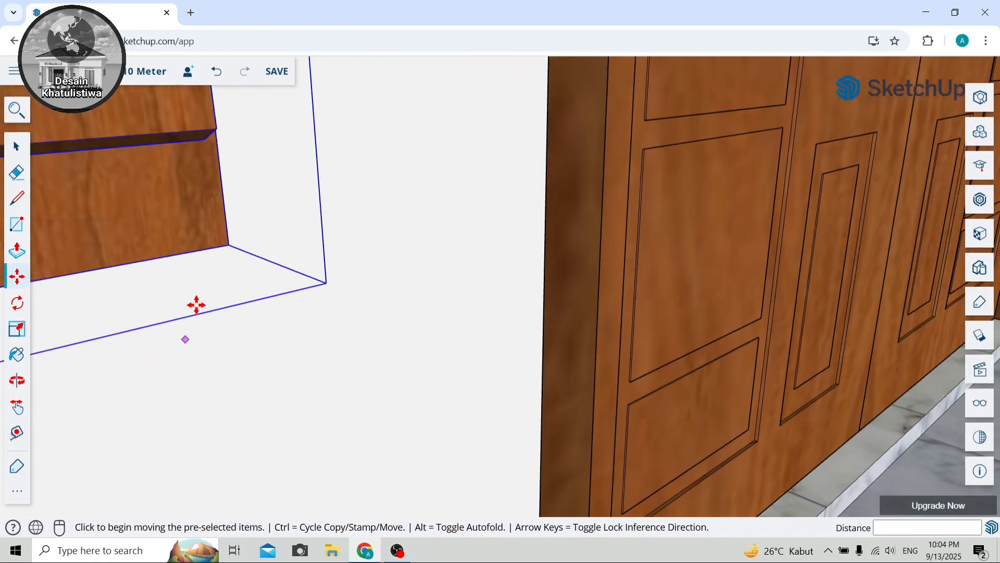
pyautogui.click(236, 236)
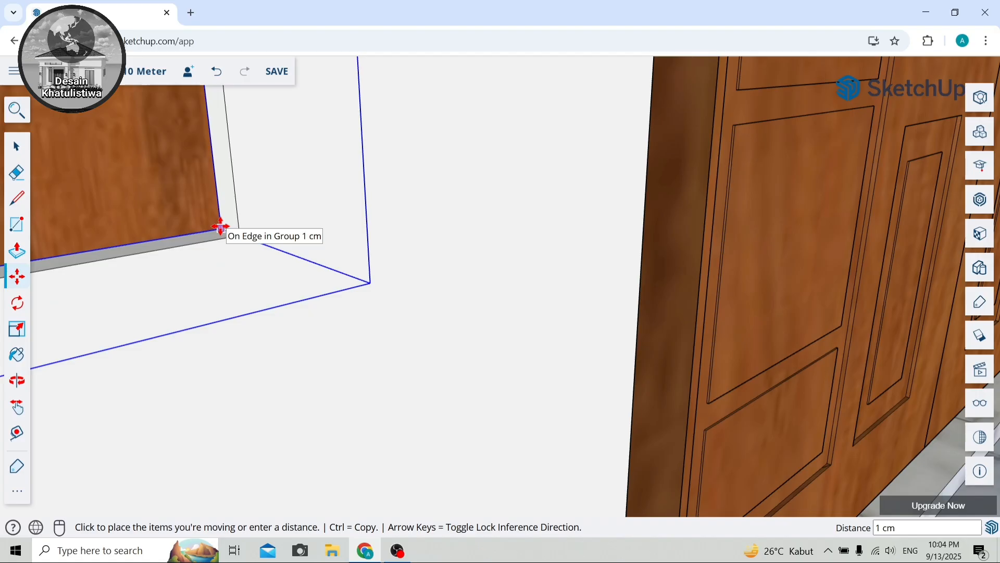
pyautogui.click(221, 226)
pyautogui.scroll(-10, 229, 232)
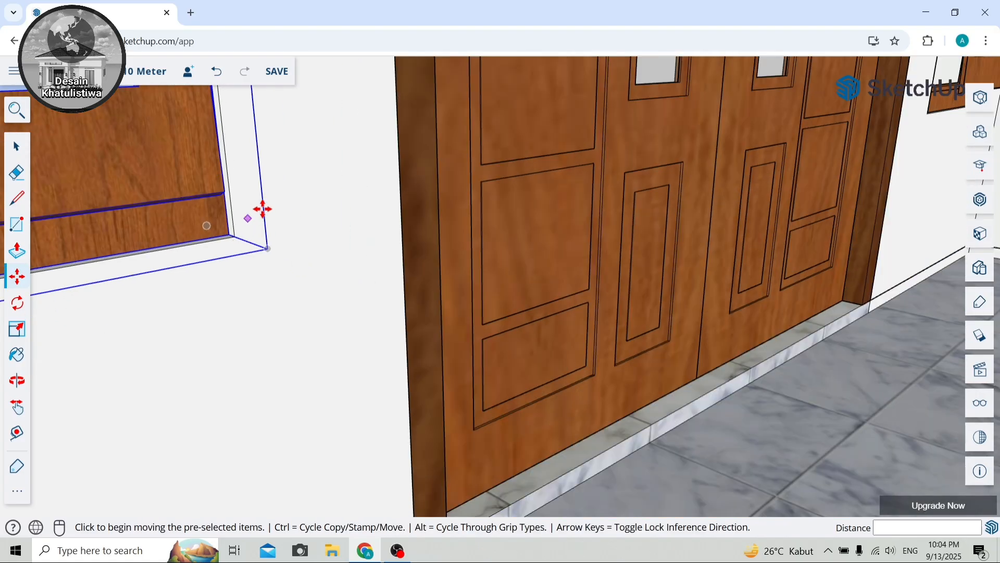
pyautogui.scroll(-5, 279, 220)
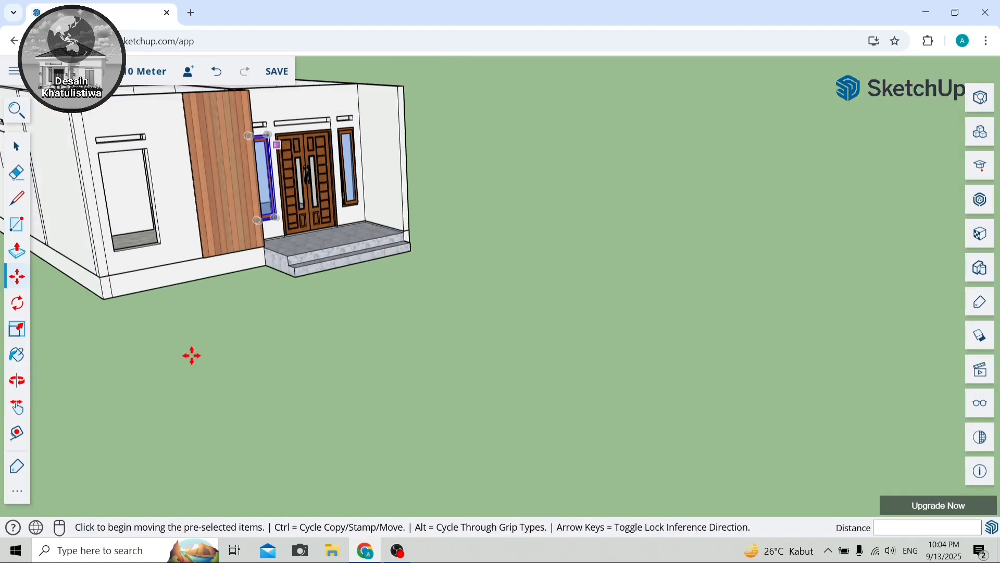
# Copy the narrow window about 299 cm by its lower corner into the lower corner of the front room's wide window opening.
pyautogui.click(18, 380)
pyautogui.moveTo(305, 286); pyautogui.dragTo(151, 299)
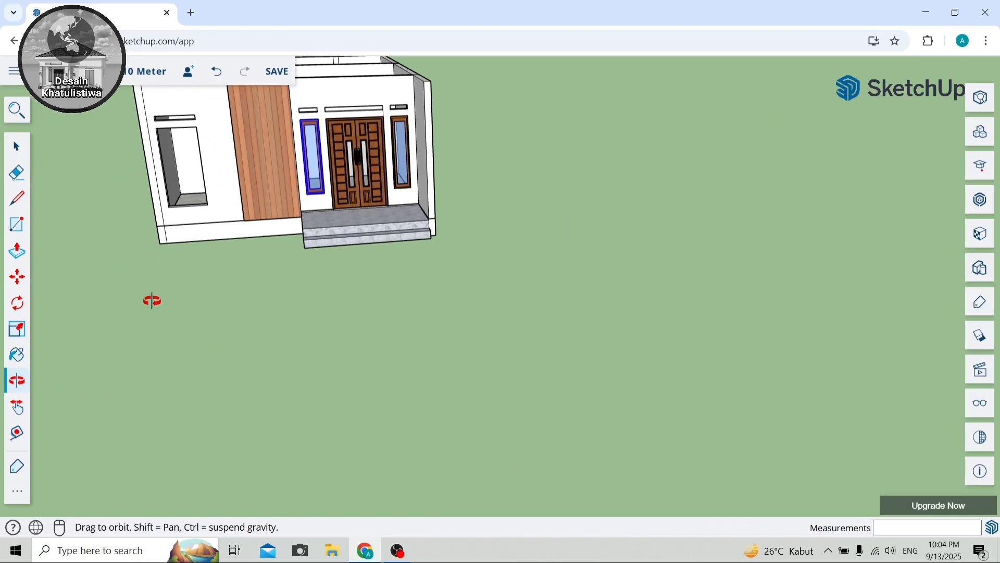
pyautogui.scroll(3, 281, 108)
pyautogui.scroll(3, 288, 107)
pyautogui.moveTo(373, 154); pyautogui.dragTo(209, 164)
pyautogui.click(9, 285)
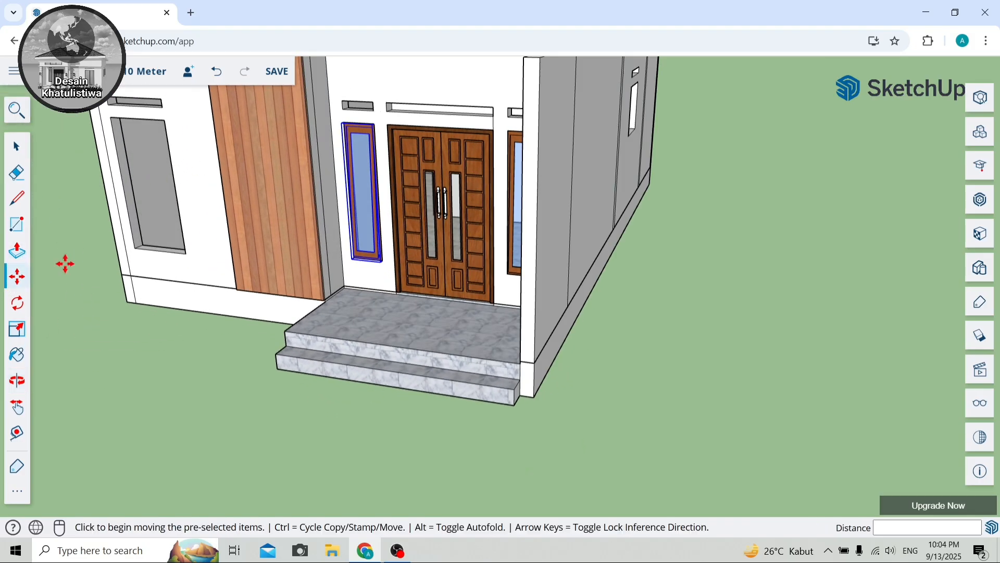
pyautogui.scroll(6, 345, 264)
pyautogui.scroll(10, 261, 232)
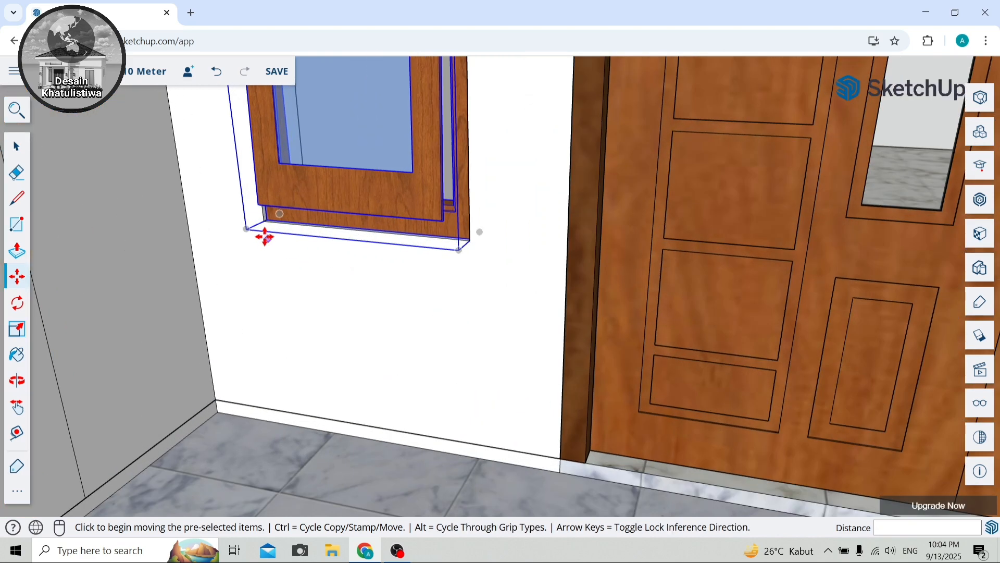
pyautogui.scroll(3, 280, 187)
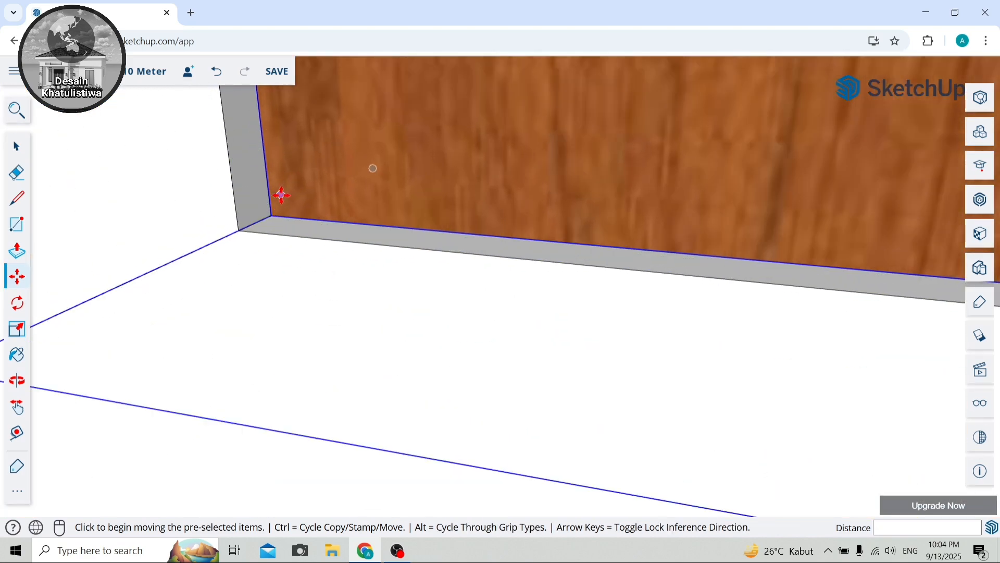
pyautogui.press('ctrl')
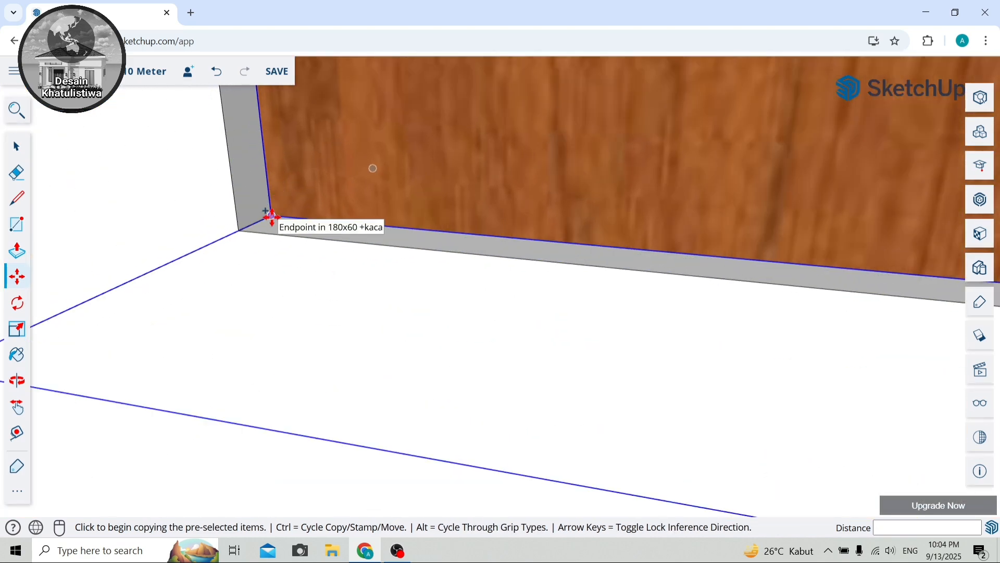
pyautogui.click(271, 216)
pyautogui.scroll(-10, 283, 234)
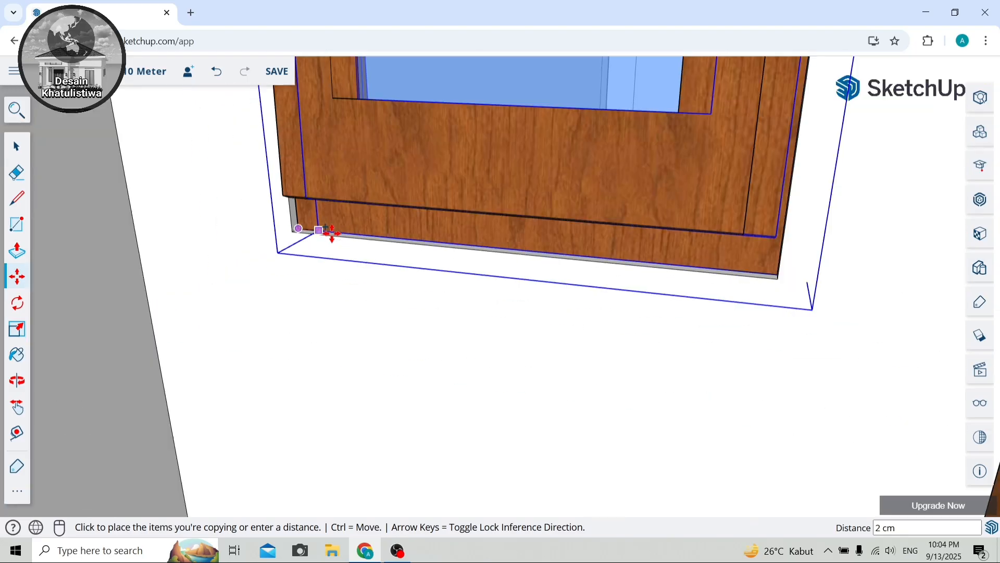
pyautogui.scroll(-10, 344, 228)
pyautogui.scroll(8, 198, 219)
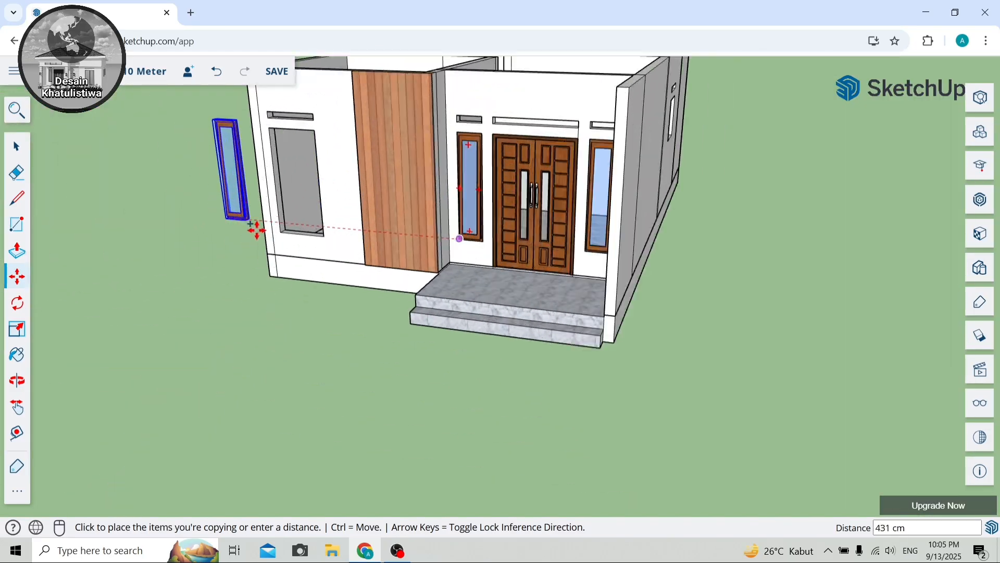
pyautogui.scroll(10, 292, 239)
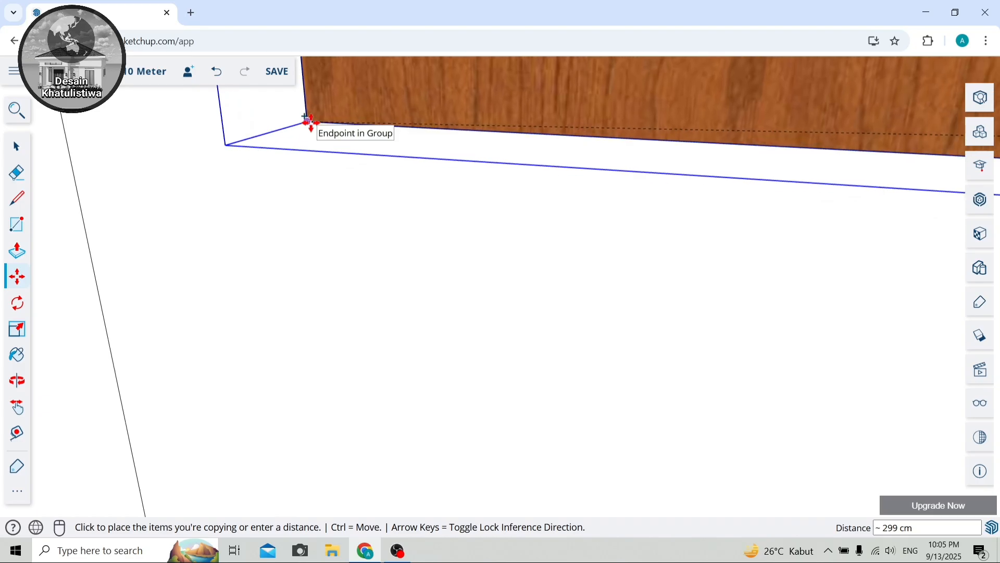
pyautogui.click(311, 122)
# Copy the front room window sideways so the second one sits edge to edge with it in the same opening.
pyautogui.scroll(-5, 311, 122)
pyautogui.scroll(4, 311, 123)
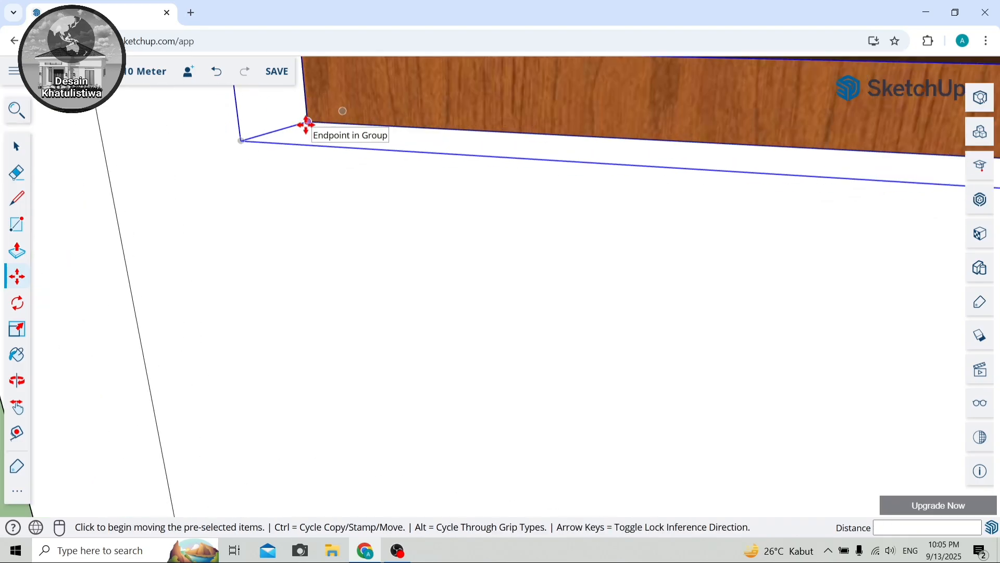
pyautogui.press('ctrl')
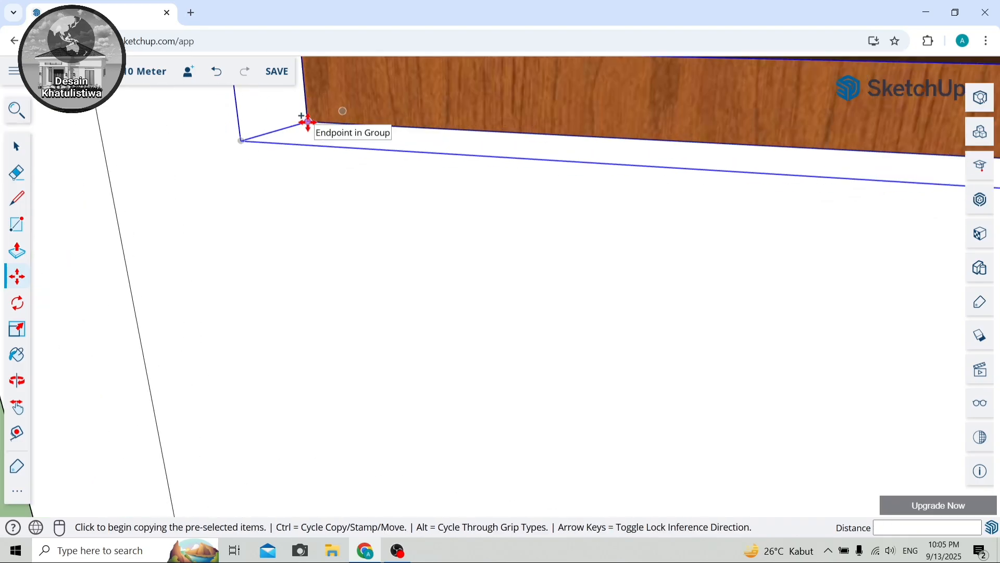
pyautogui.click(308, 122)
pyautogui.scroll(-5, 339, 130)
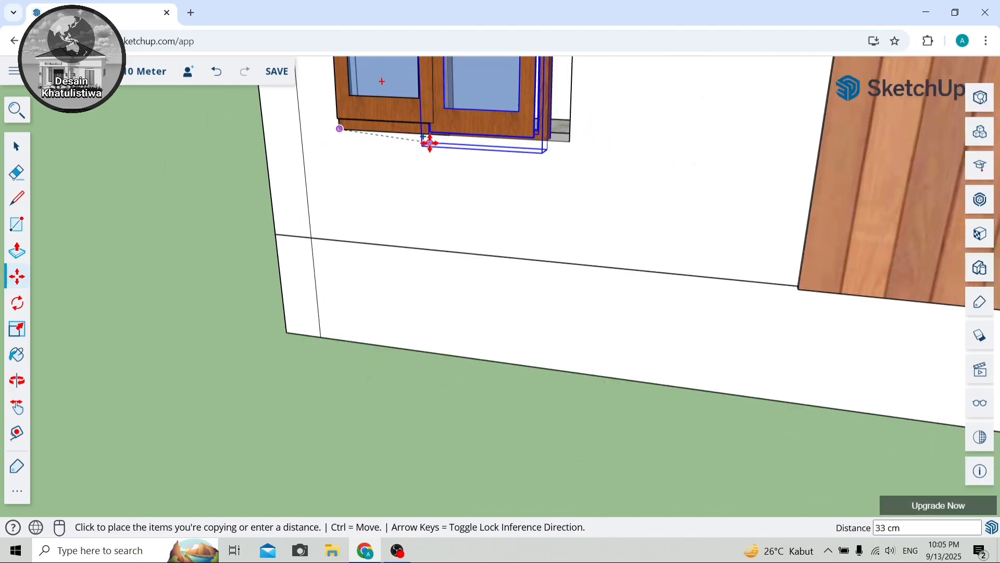
pyautogui.scroll(5, 429, 144)
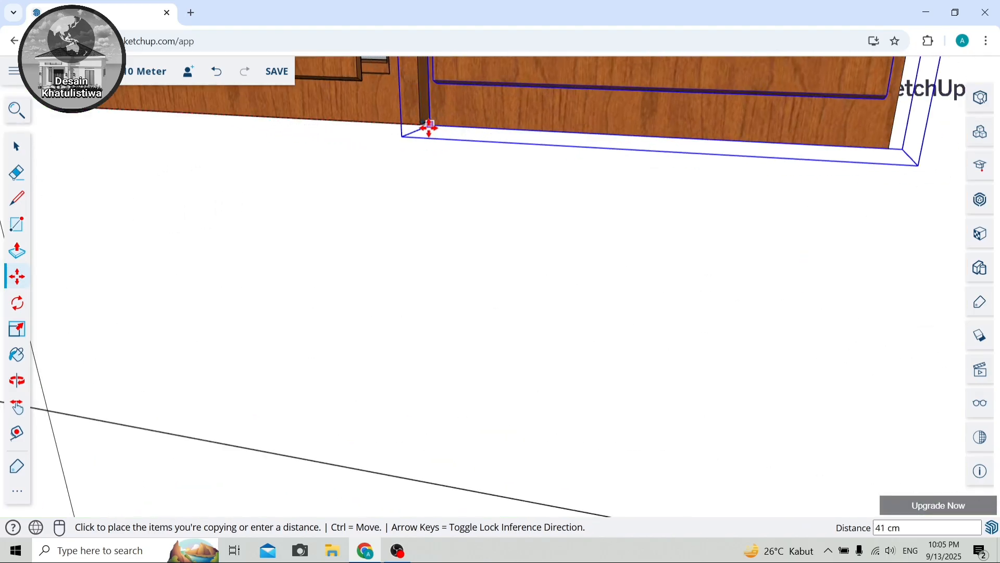
pyautogui.click(424, 127)
pyautogui.scroll(-10, 433, 138)
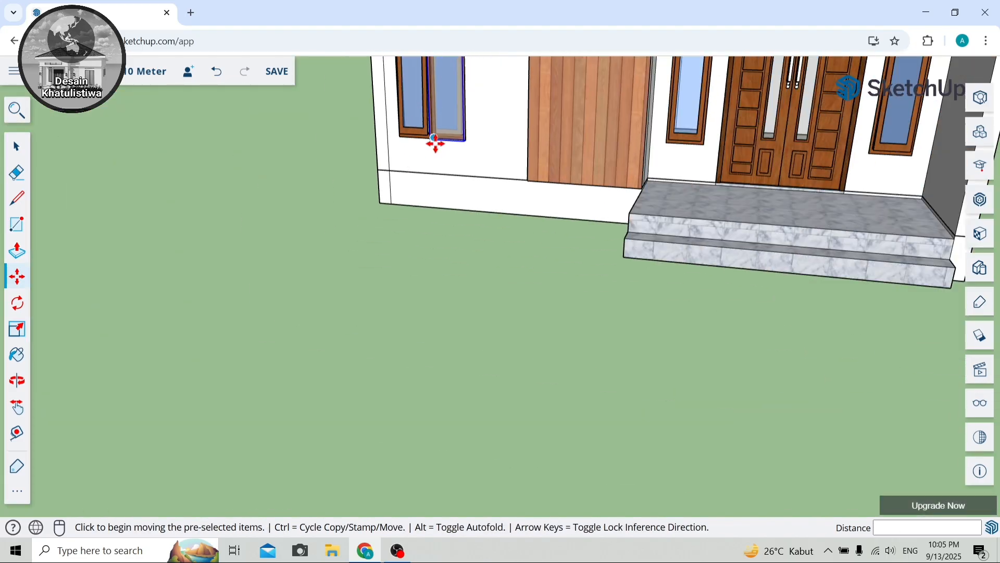
# Group the two adjoining front room windows and deselect them.
pyautogui.scroll(10, 440, 84)
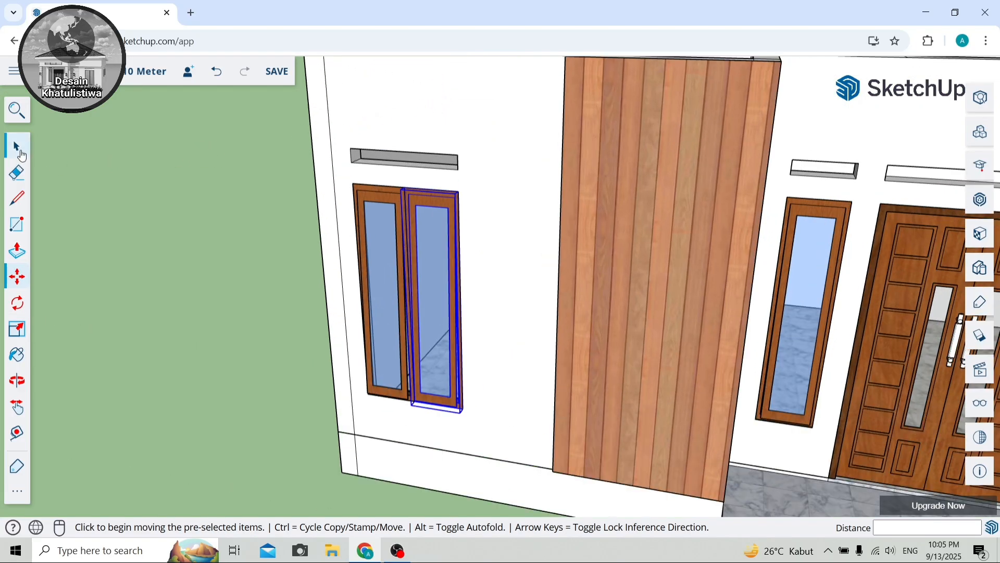
pyautogui.click(21, 153)
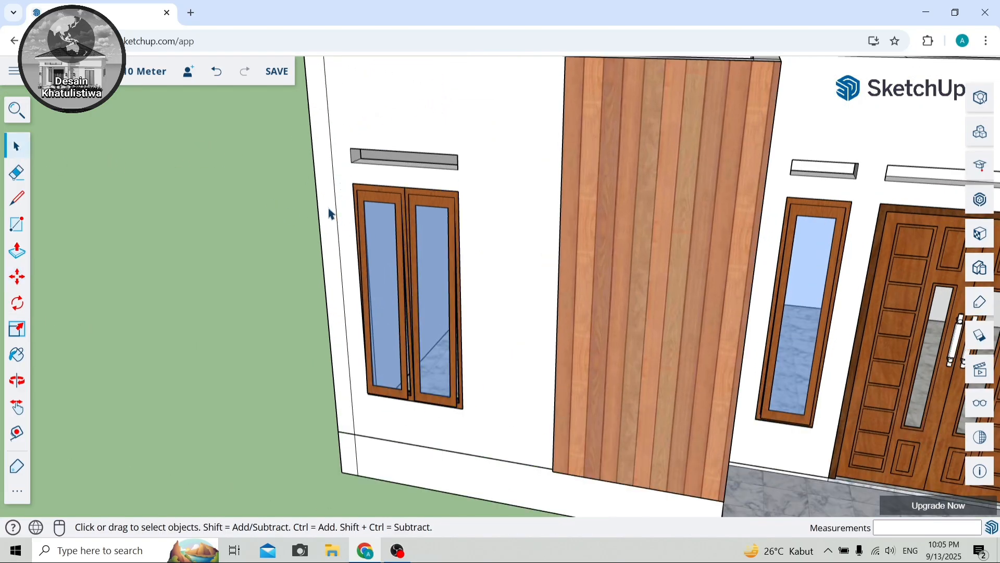
pyautogui.rightClick(414, 229)
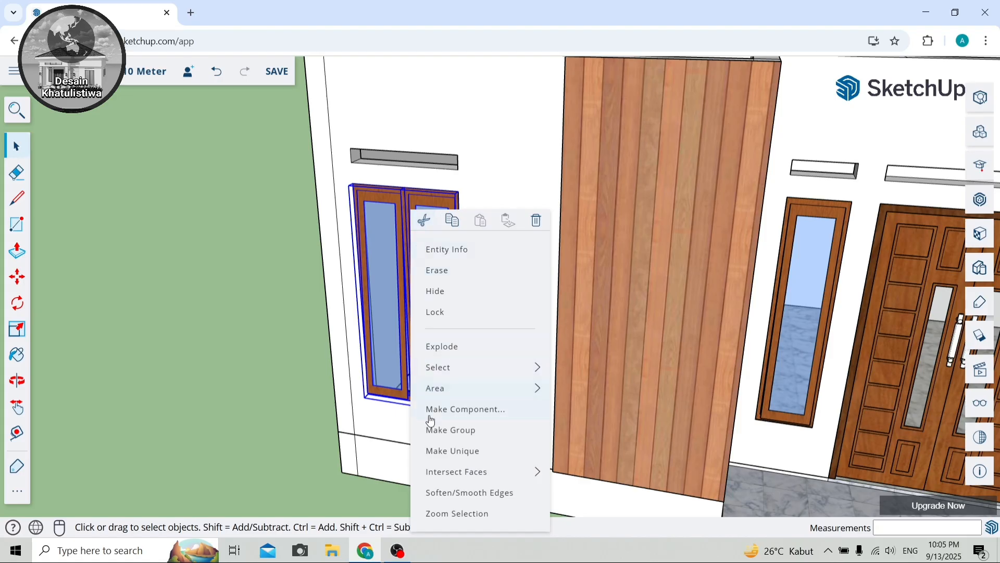
pyautogui.click(431, 434)
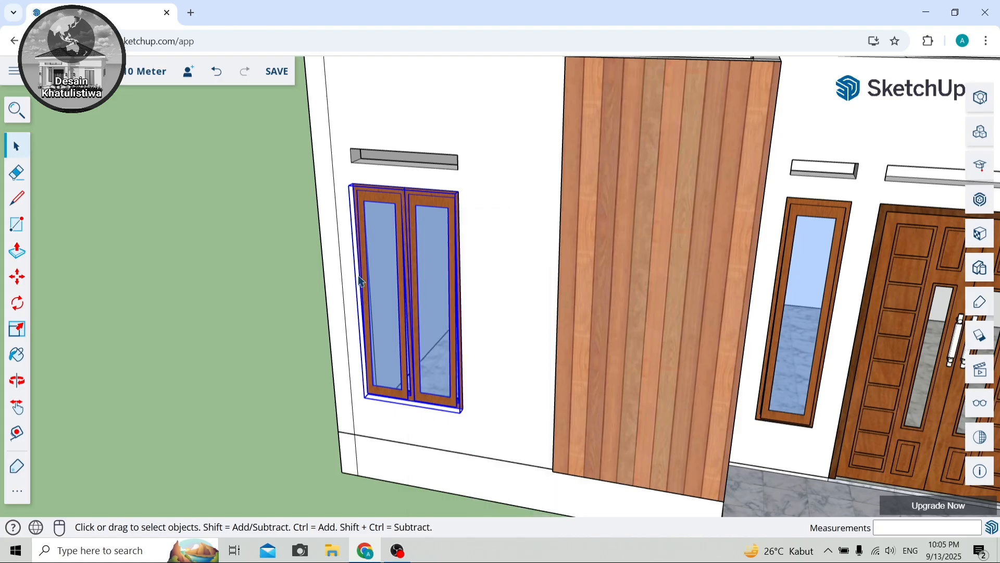
pyautogui.scroll(-5, 329, 245)
pyautogui.click(277, 225)
pyautogui.click(383, 251)
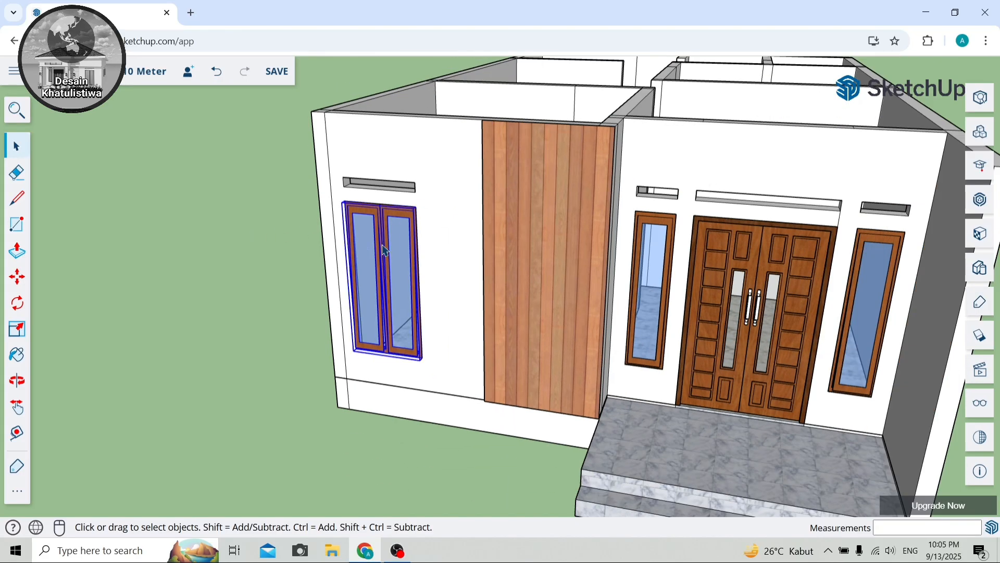
pyautogui.click(266, 239)
# Open the house's base group for editing.
pyautogui.scroll(-3, 267, 238)
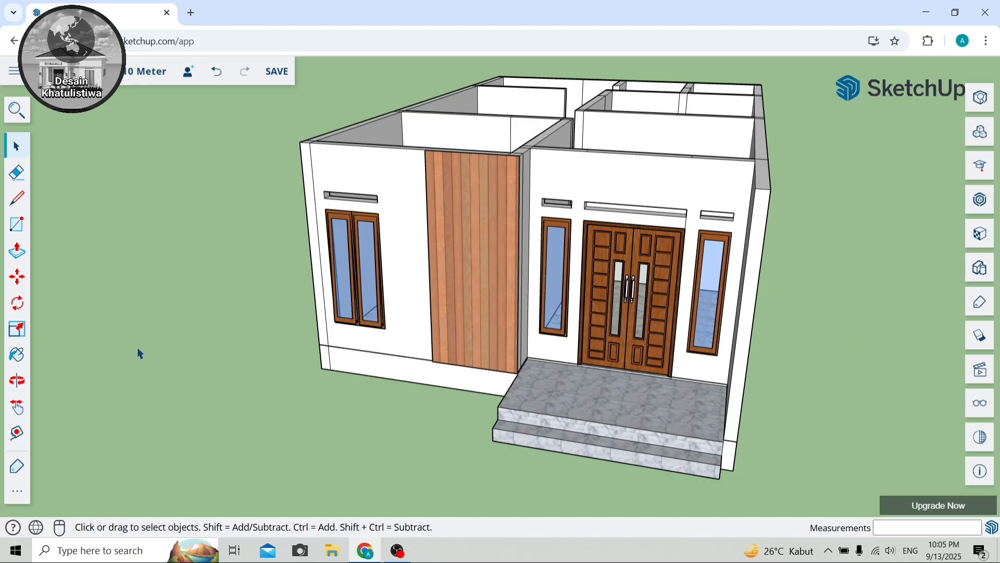
pyautogui.click(12, 385)
pyautogui.moveTo(201, 330); pyautogui.dragTo(311, 264)
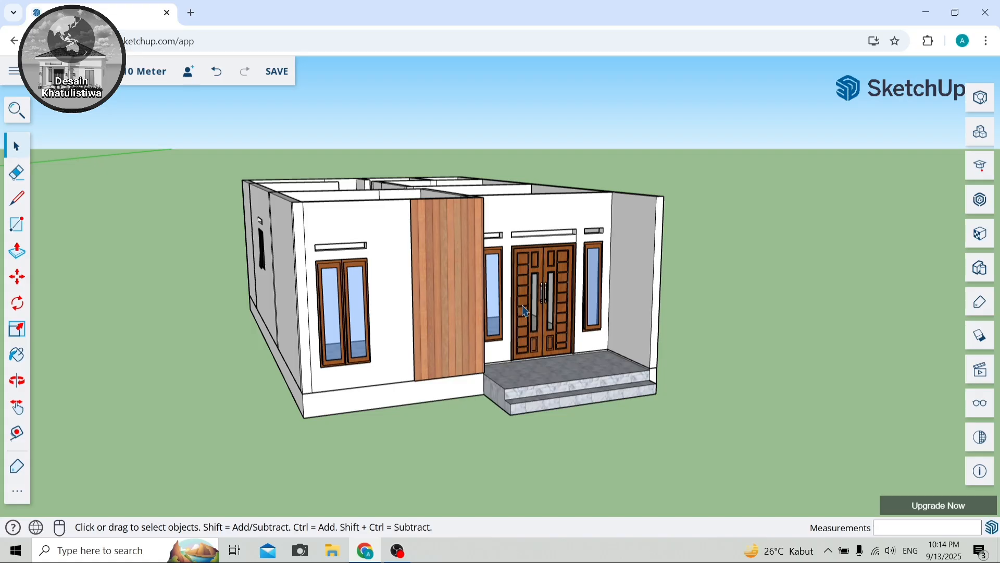
pyautogui.click(19, 381)
pyautogui.moveTo(145, 323); pyautogui.dragTo(256, 308)
pyautogui.click(16, 147)
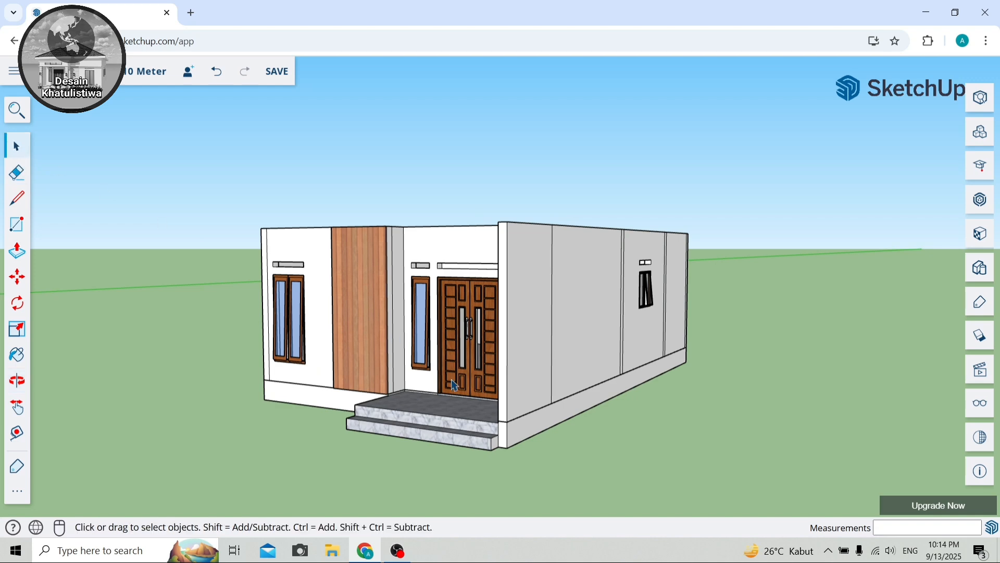
pyautogui.doubleClick(517, 425)
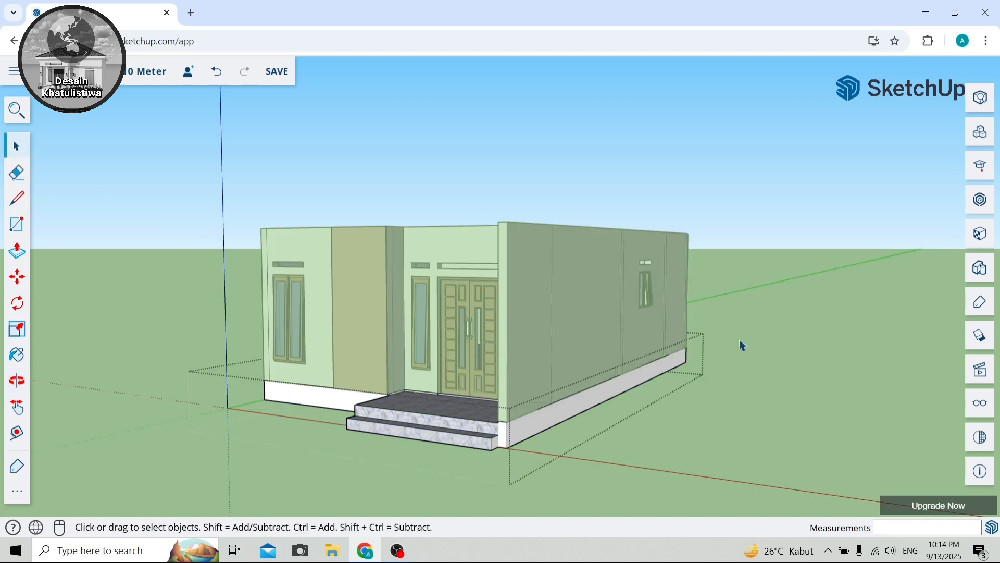
# Paint the base's front face and the long side face beside the porch with the near-black Synthetic Surfaces material.
pyautogui.click(981, 236)
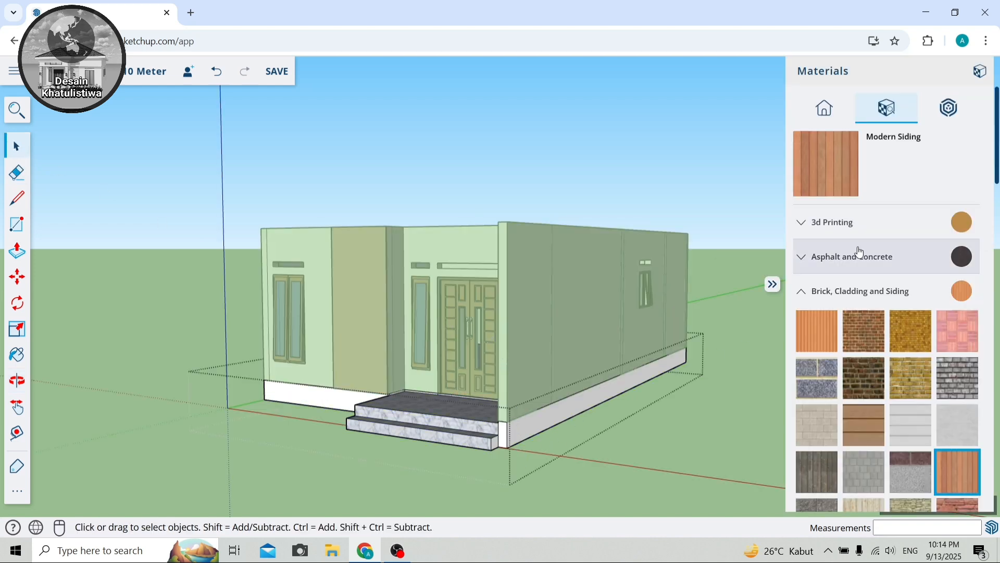
pyautogui.click(844, 290)
pyautogui.scroll(-3, 848, 323)
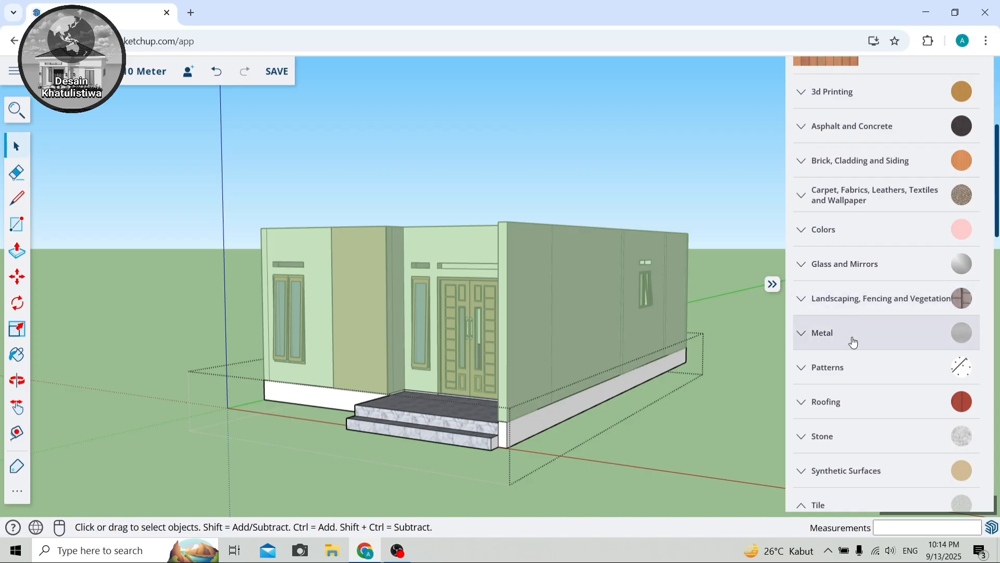
pyautogui.scroll(-1, 856, 319)
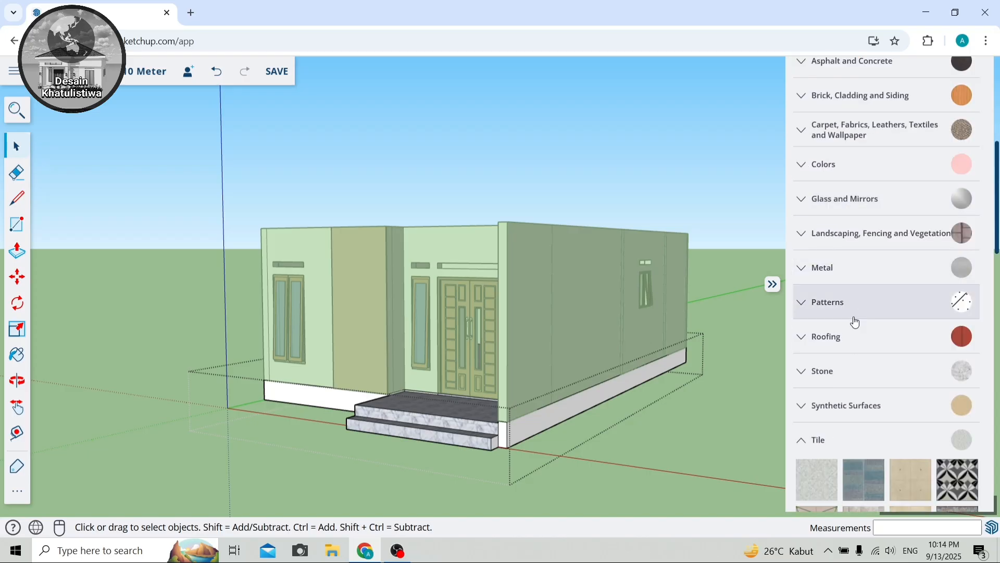
pyautogui.click(851, 413)
pyautogui.scroll(-2, 876, 401)
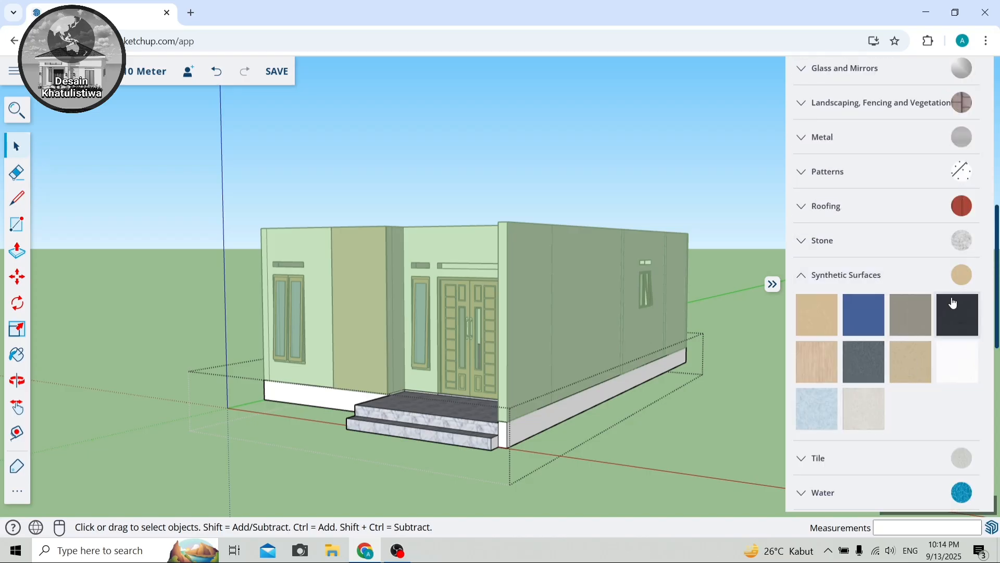
pyautogui.click(953, 303)
pyautogui.click(578, 401)
pyautogui.scroll(3, 547, 410)
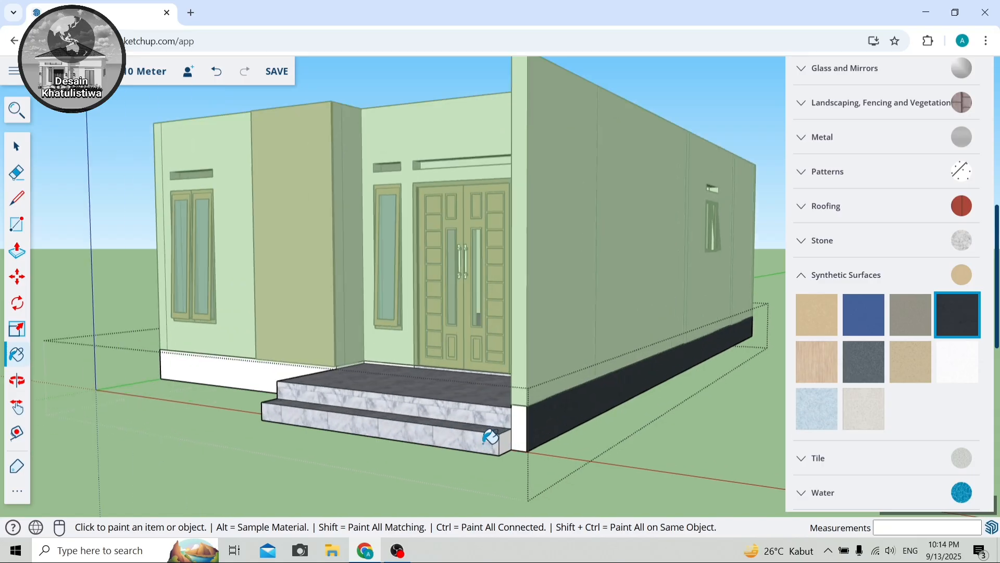
pyautogui.click(241, 360)
pyautogui.scroll(-5, 297, 351)
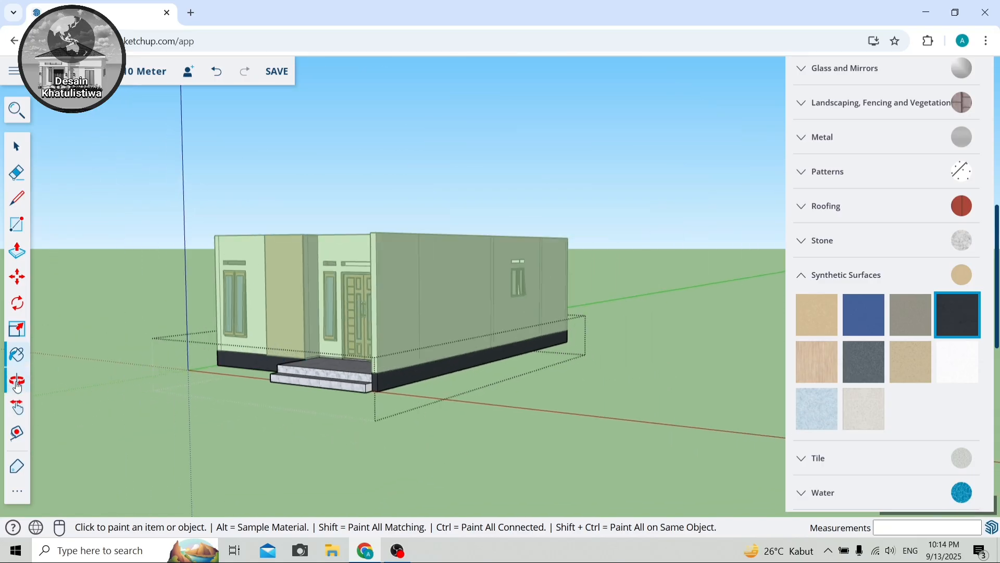
# Paint the base's opposite long side face with the same near-black synthetic material.
pyautogui.click(18, 385)
pyautogui.moveTo(78, 357); pyautogui.dragTo(757, 313)
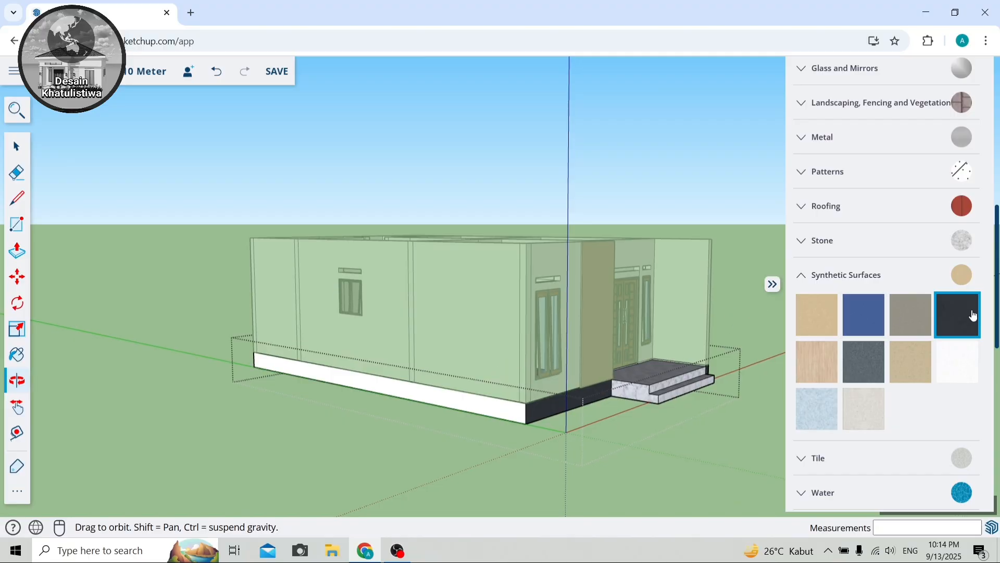
pyautogui.click(973, 315)
pyautogui.click(417, 383)
pyautogui.scroll(-2, 385, 365)
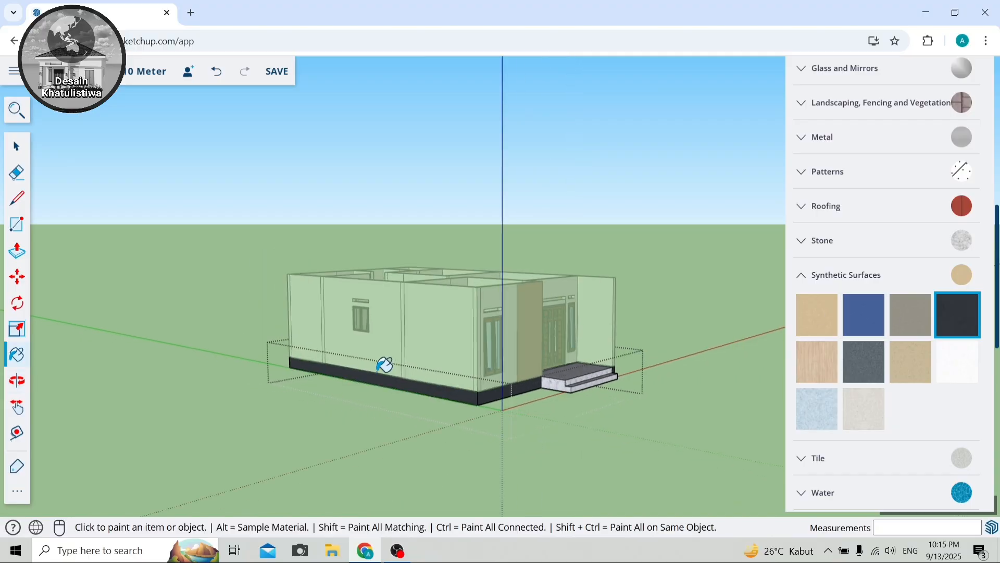
# Draw 35 cm vertical lines down the base from both back door edges, and join their midpoints with an 85 cm line.
pyautogui.click(16, 386)
pyautogui.moveTo(93, 359); pyautogui.dragTo(482, 451)
pyautogui.scroll(4, 481, 451)
pyautogui.scroll(2, 440, 424)
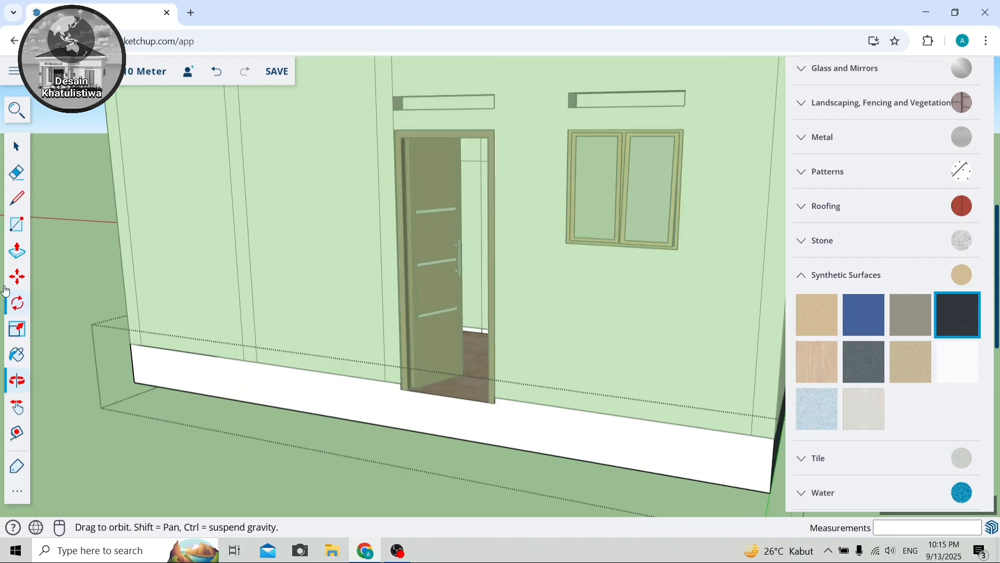
pyautogui.click(18, 200)
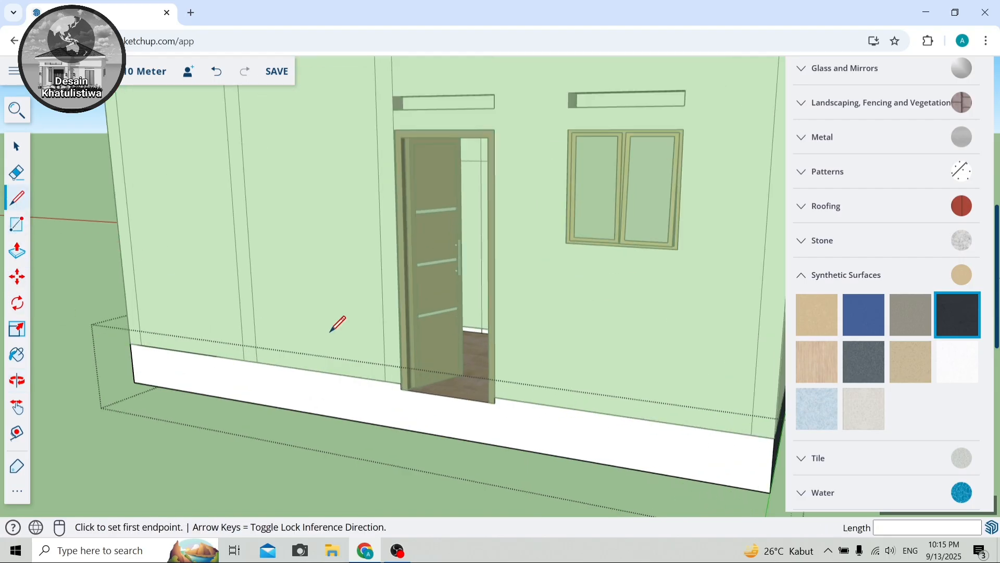
pyautogui.click(401, 388)
pyautogui.click(401, 426)
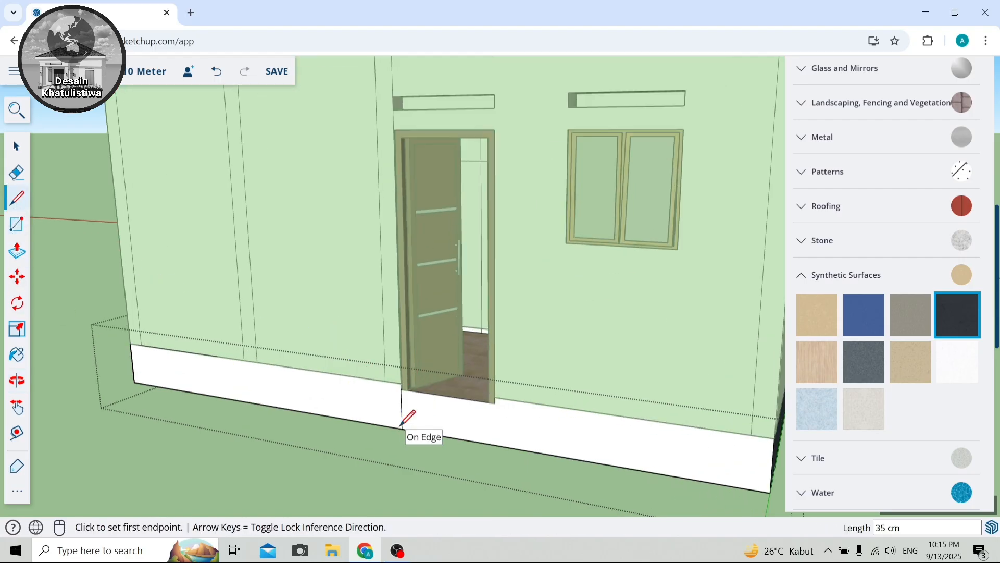
pyautogui.click(495, 402)
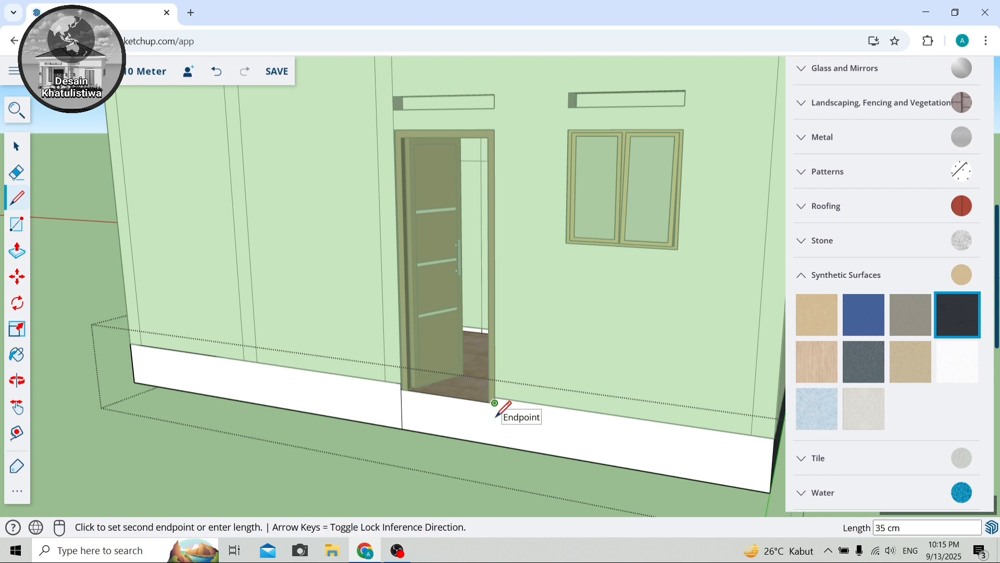
pyautogui.click(495, 444)
pyautogui.click(402, 410)
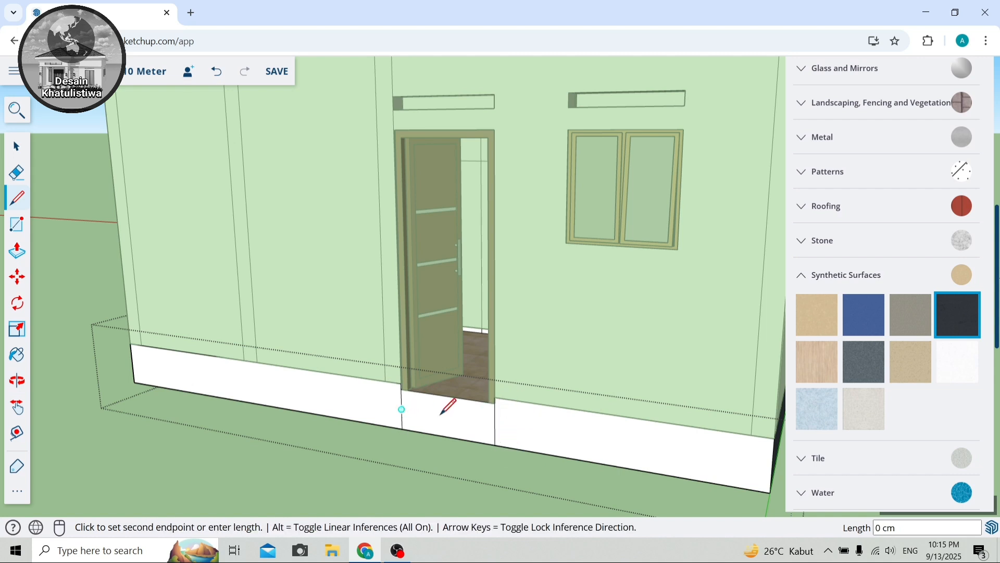
pyautogui.click(495, 423)
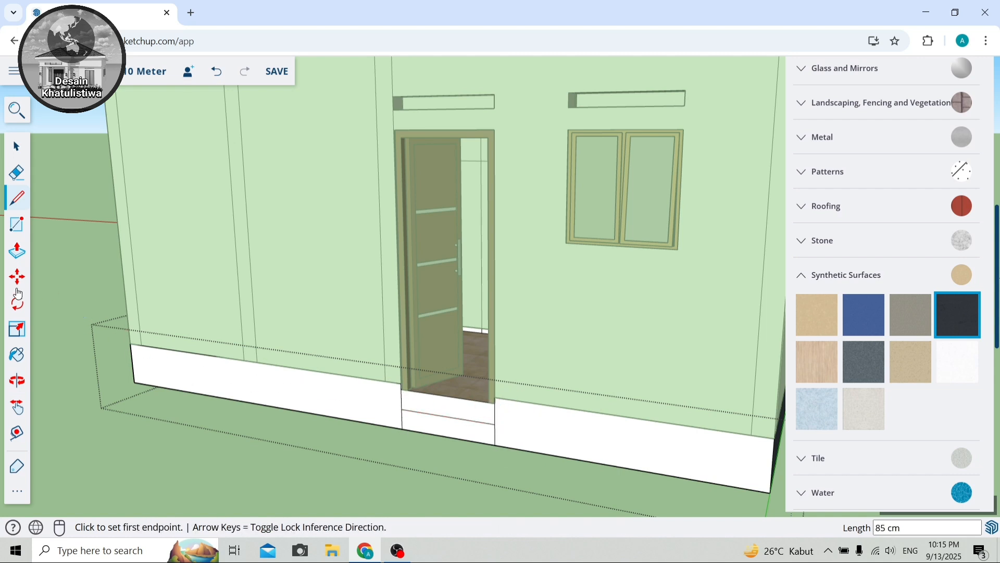
# Extrude the lower rectangle beneath the back door outward 25 cm to form a step.
pyautogui.click(15, 247)
pyautogui.scroll(3, 413, 430)
pyautogui.click(413, 428)
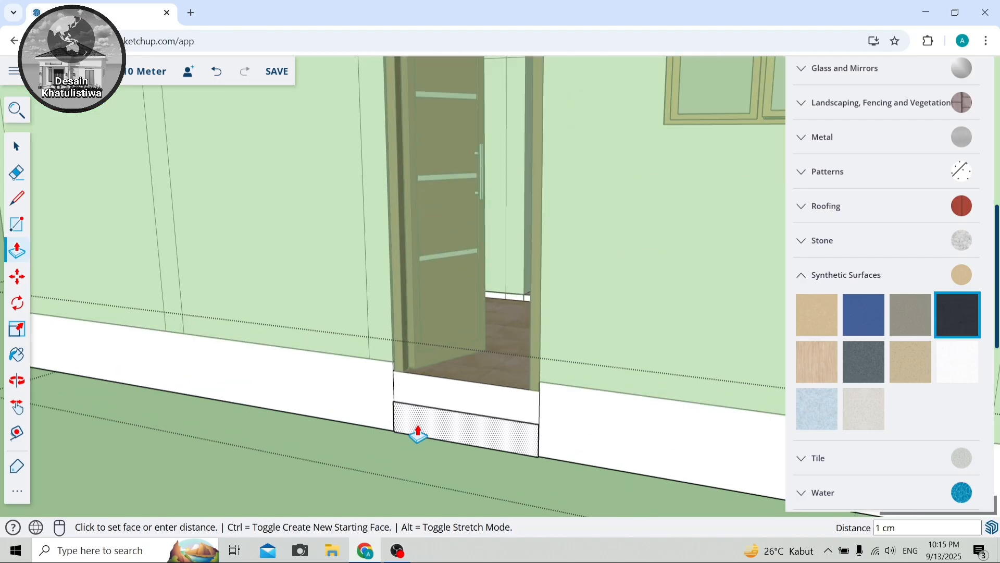
pyautogui.press('Return')
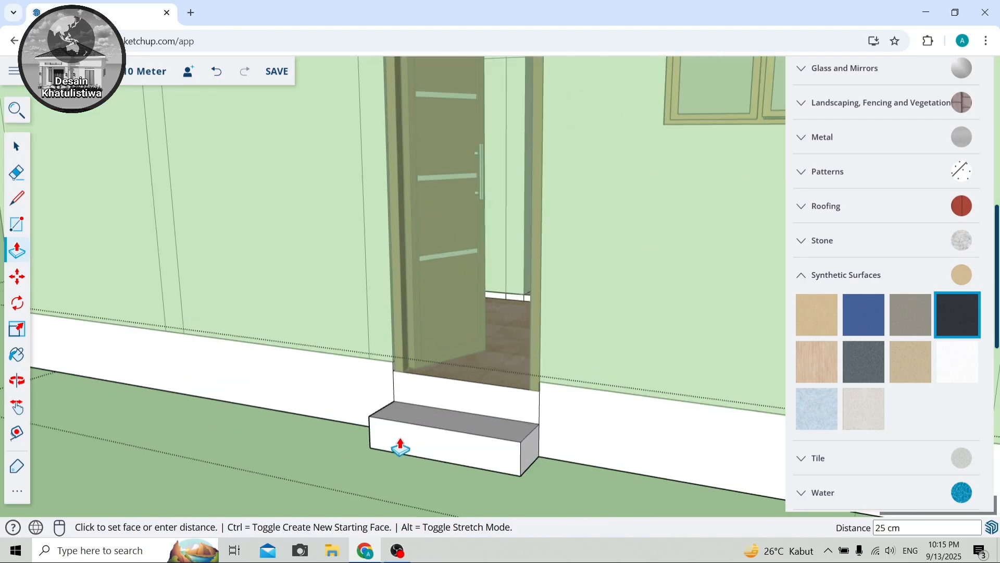
# Paint the rear base faces on both sides of the back door step with the near-black synthetic material.
pyautogui.click(942, 317)
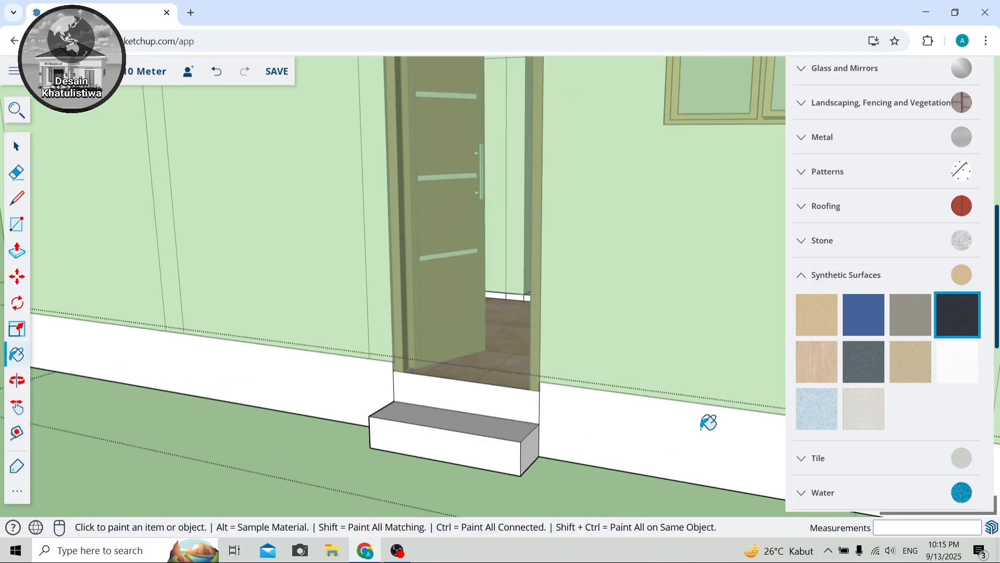
pyautogui.click(677, 416)
pyautogui.click(342, 371)
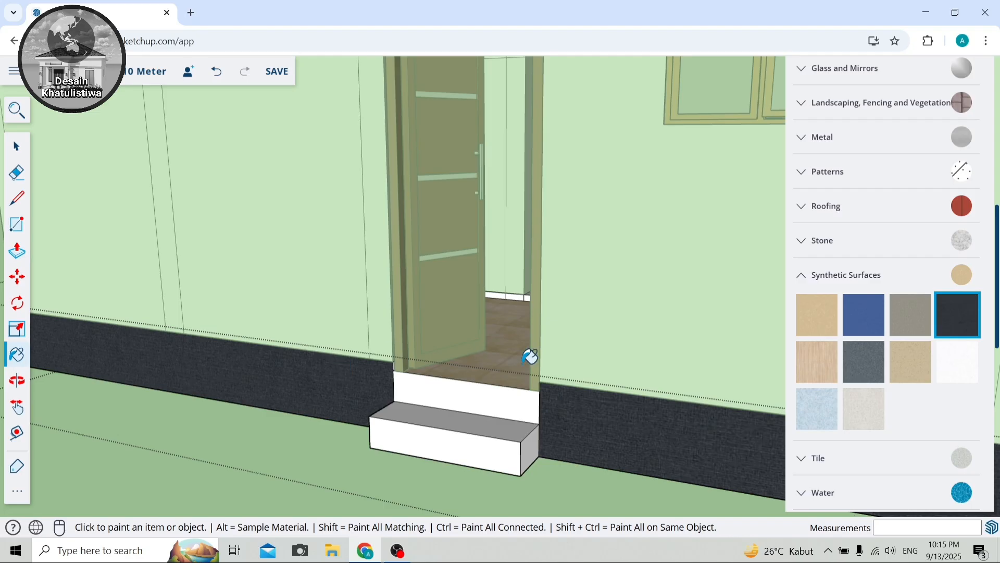
# Apply the bluish-white marble tile to the riser beneath the back door and to the step's top, front and end faces.
pyautogui.click(818, 279)
pyautogui.click(821, 313)
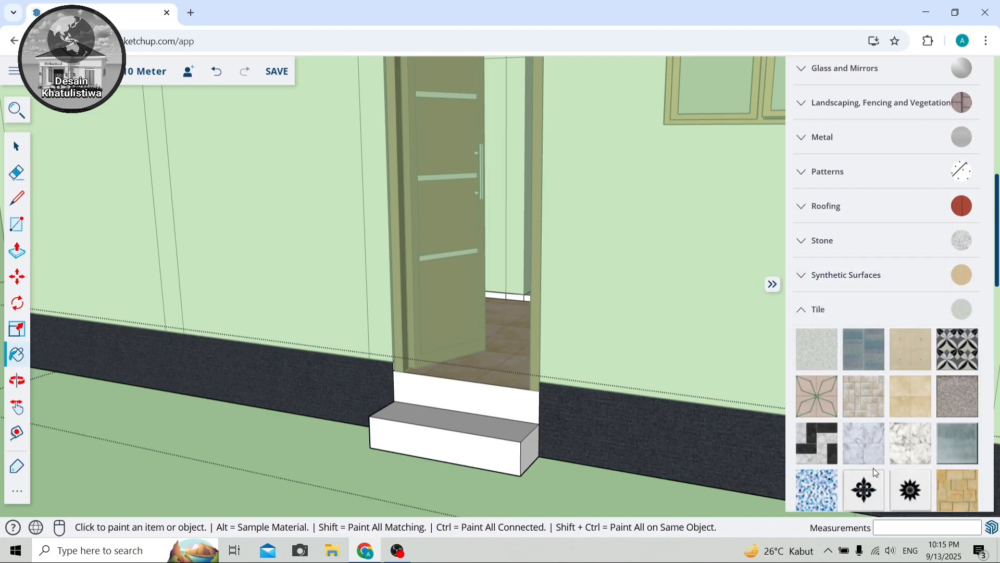
pyautogui.click(527, 401)
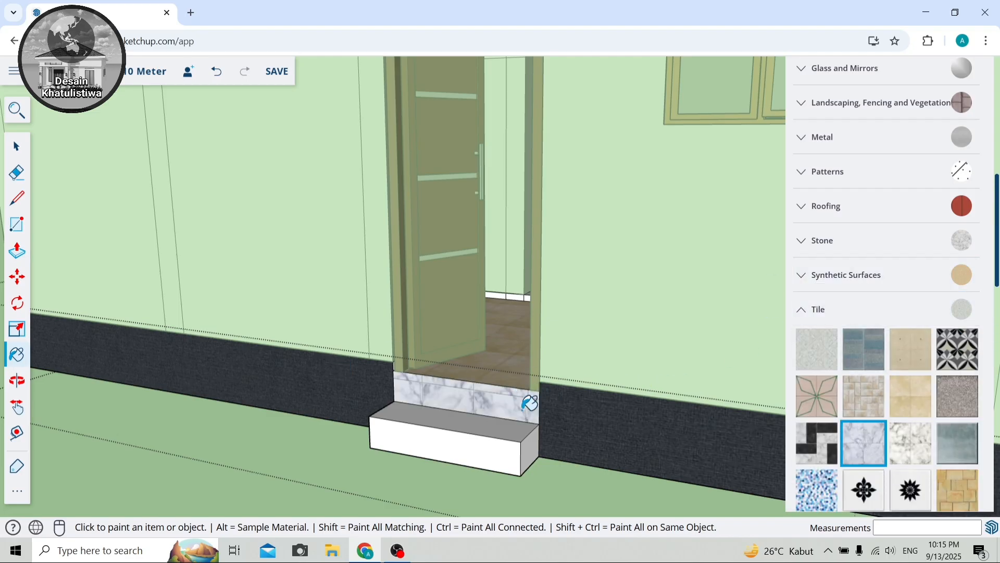
pyautogui.click(529, 444)
pyautogui.click(512, 424)
pyautogui.click(508, 447)
# Examine the painted base, the back door step and the porch steps from all sides of the house.
pyautogui.moveTo(401, 404); pyautogui.dragTo(260, 423, button='middle')
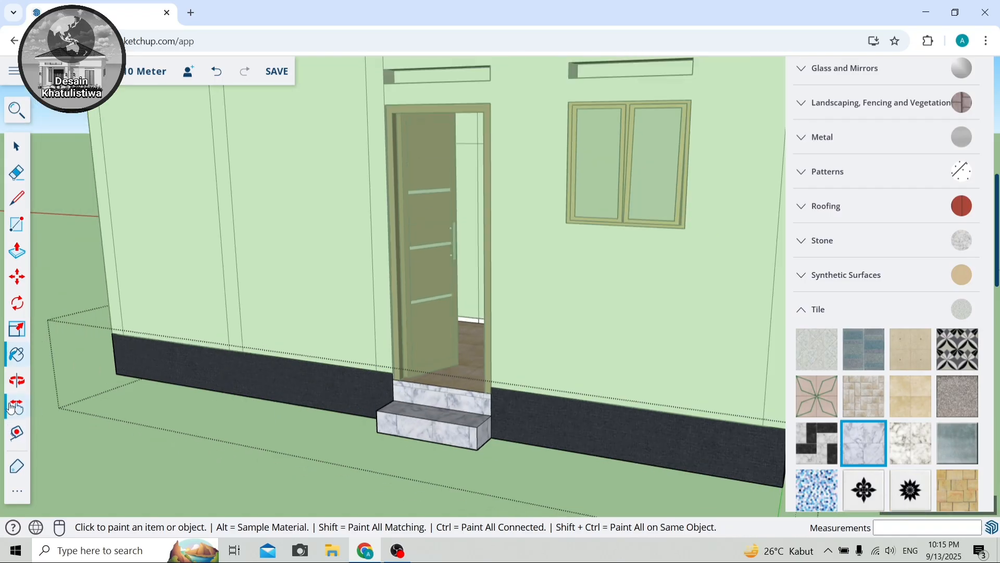
pyautogui.click(17, 380)
pyautogui.moveTo(234, 400); pyautogui.dragTo(413, 404)
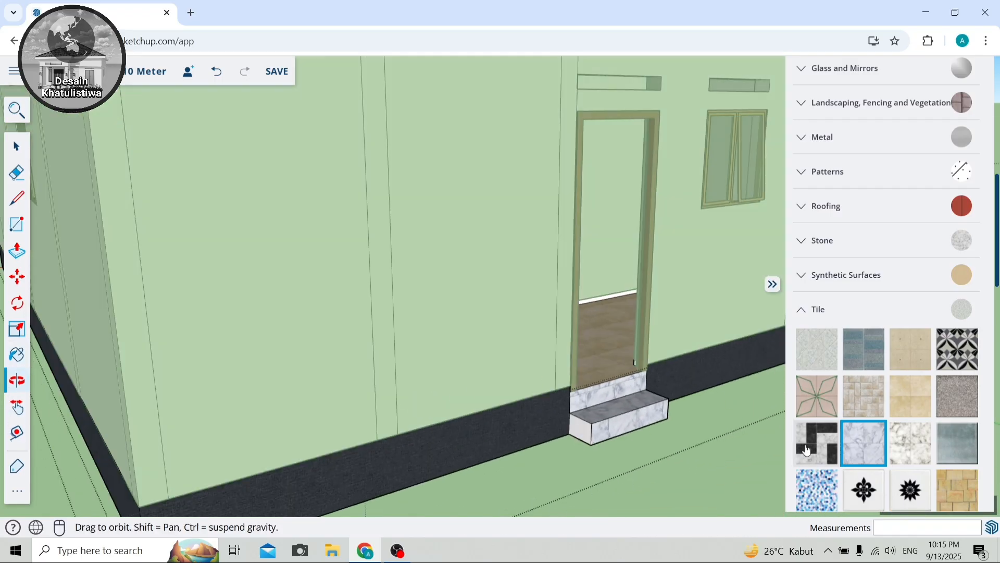
pyautogui.press('b')
pyautogui.scroll(-10, 577, 413)
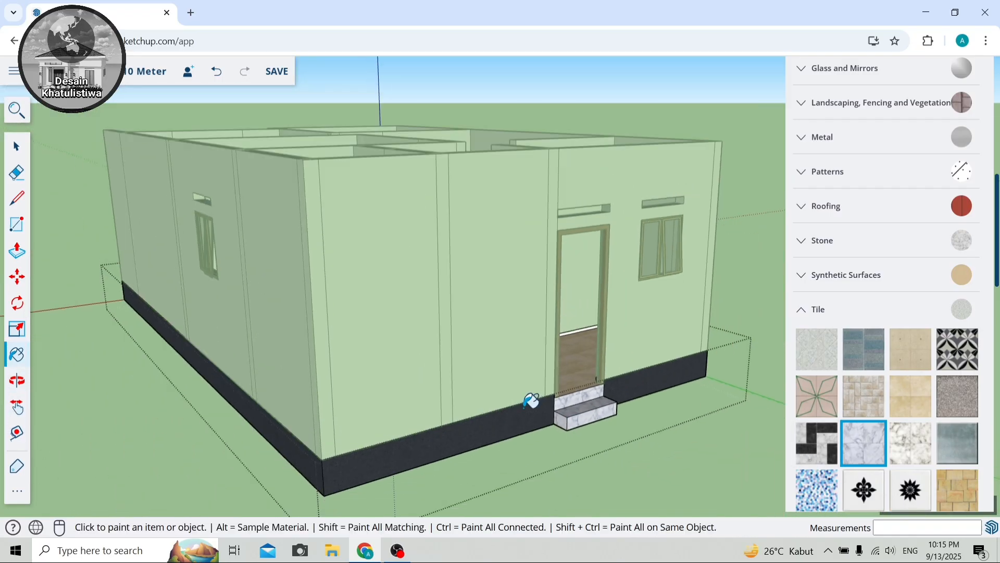
pyautogui.click(16, 380)
pyautogui.moveTo(168, 306); pyautogui.dragTo(685, 358)
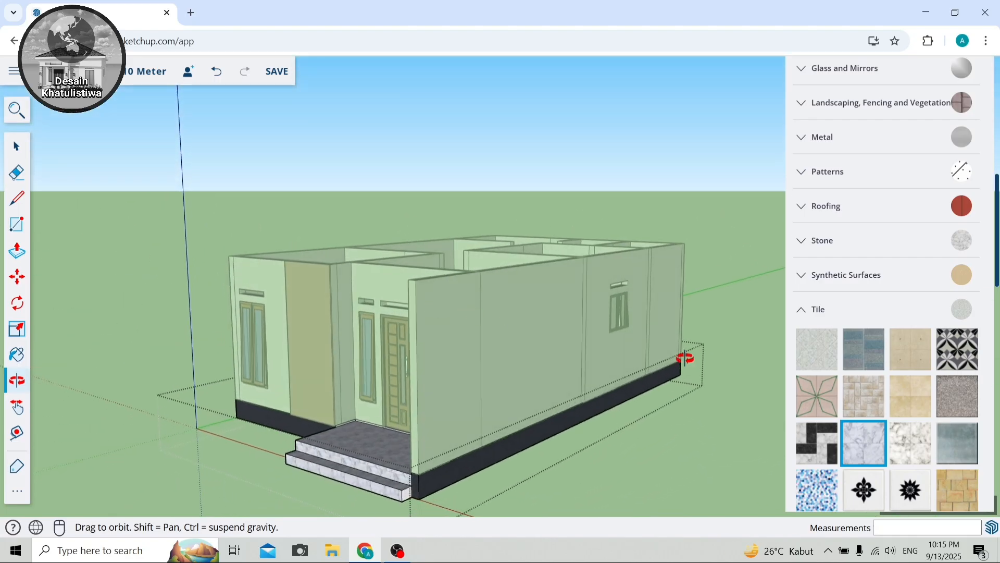
pyautogui.click(861, 441)
pyautogui.scroll(5, 395, 484)
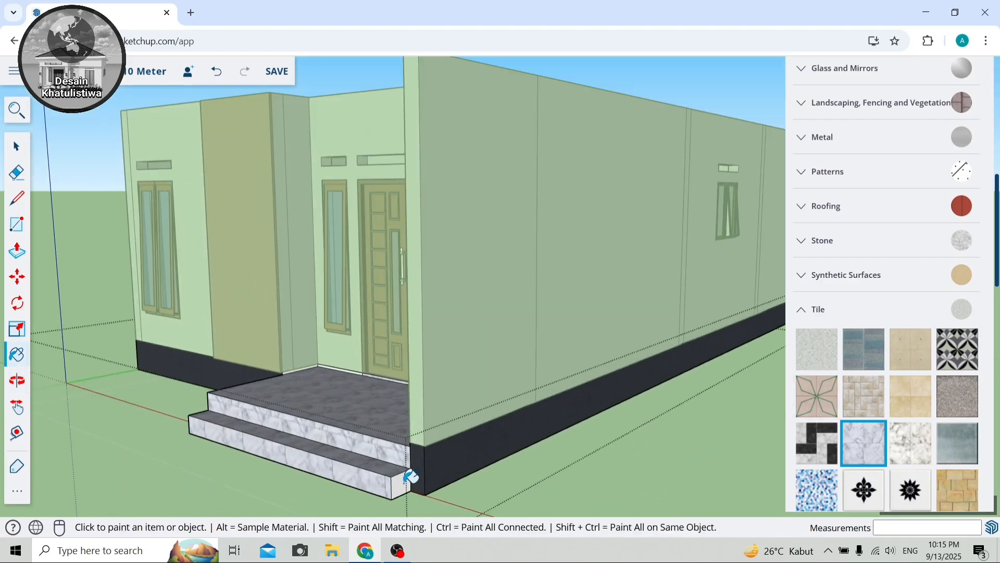
pyautogui.scroll(-6, 410, 477)
pyautogui.click(11, 415)
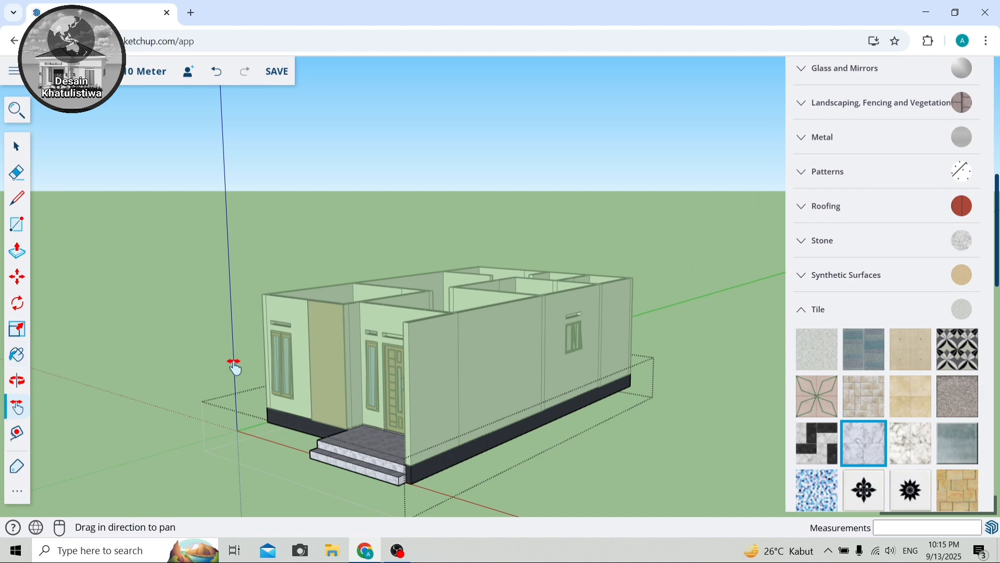
pyautogui.moveTo(233, 361); pyautogui.dragTo(236, 310)
pyautogui.moveTo(102, 343); pyautogui.dragTo(581, 412)
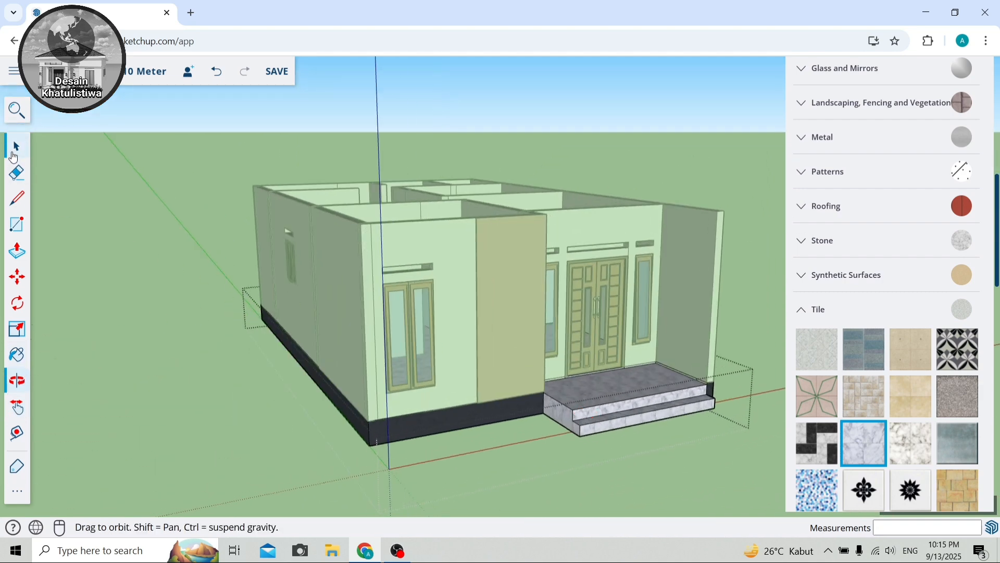
# Finish editing the base group.
pyautogui.click(13, 154)
pyautogui.moveTo(464, 346); pyautogui.dragTo(655, 364, button='middle')
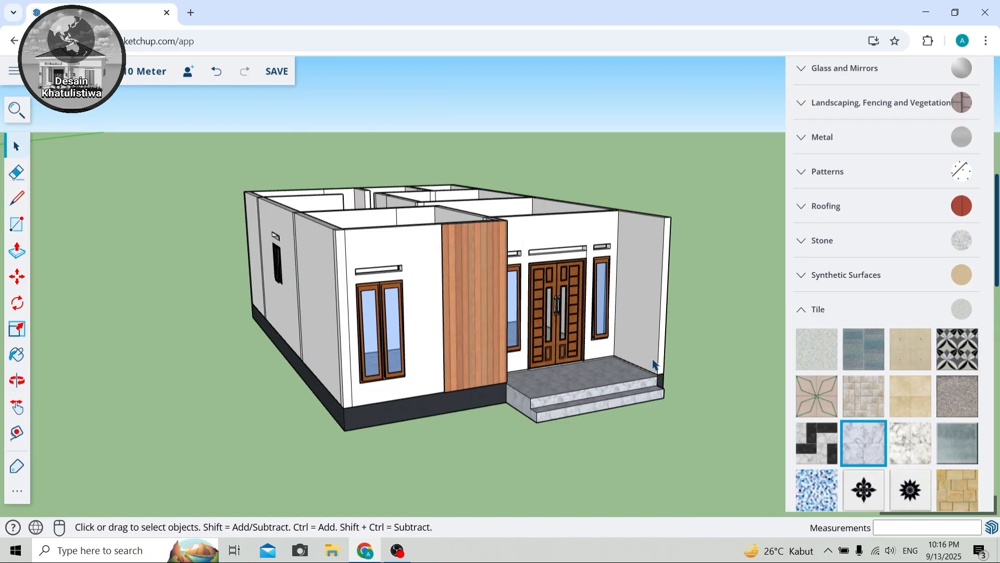
pyautogui.moveTo(53, 356); pyautogui.dragTo(357, 345)
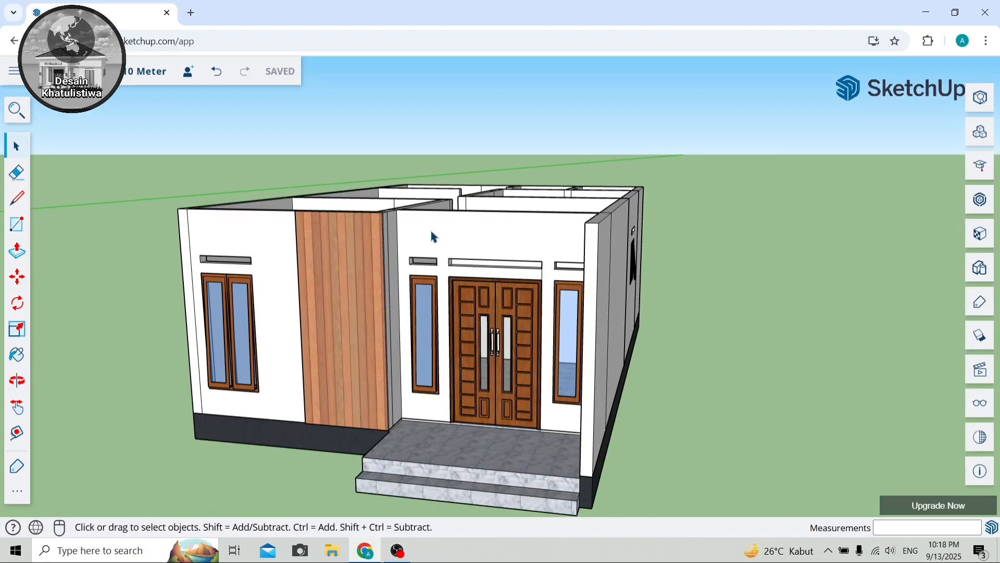
# Open the wall group for editing and erase the vertical seam lines on the outer face of the long wall beside the porch.
pyautogui.click(432, 236)
pyautogui.press('e')
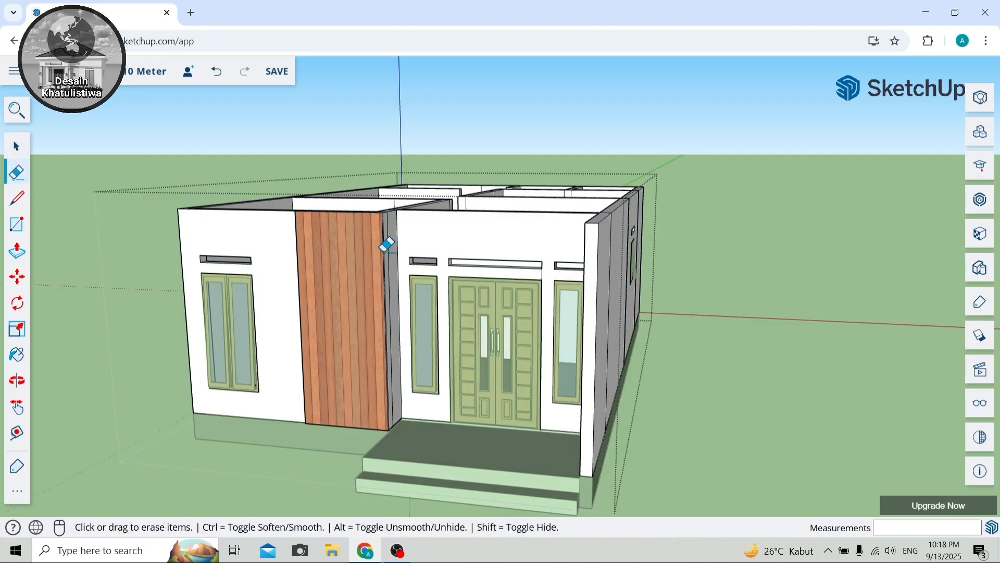
pyautogui.scroll(5, 396, 229)
pyautogui.scroll(-6, 385, 221)
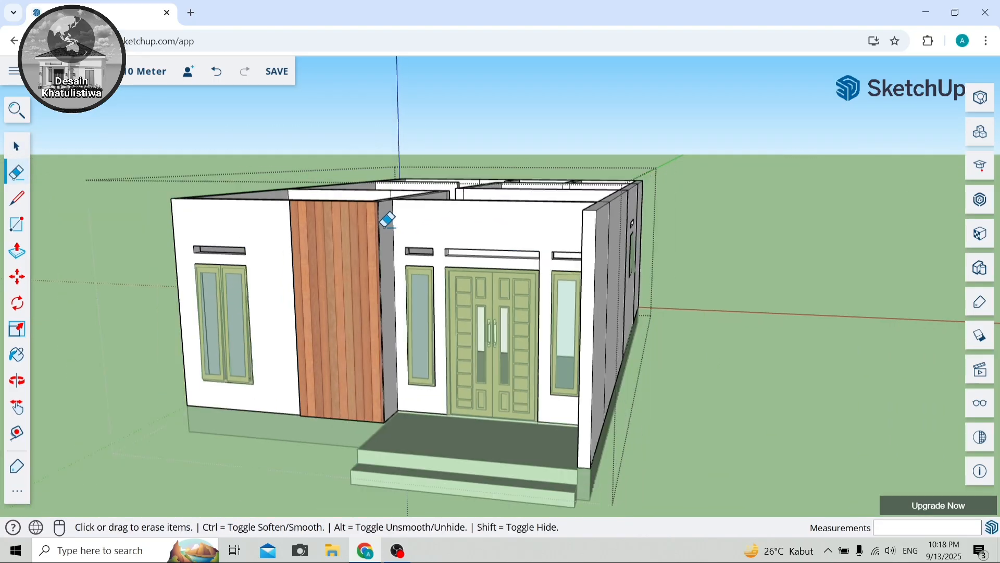
pyautogui.scroll(6, 484, 243)
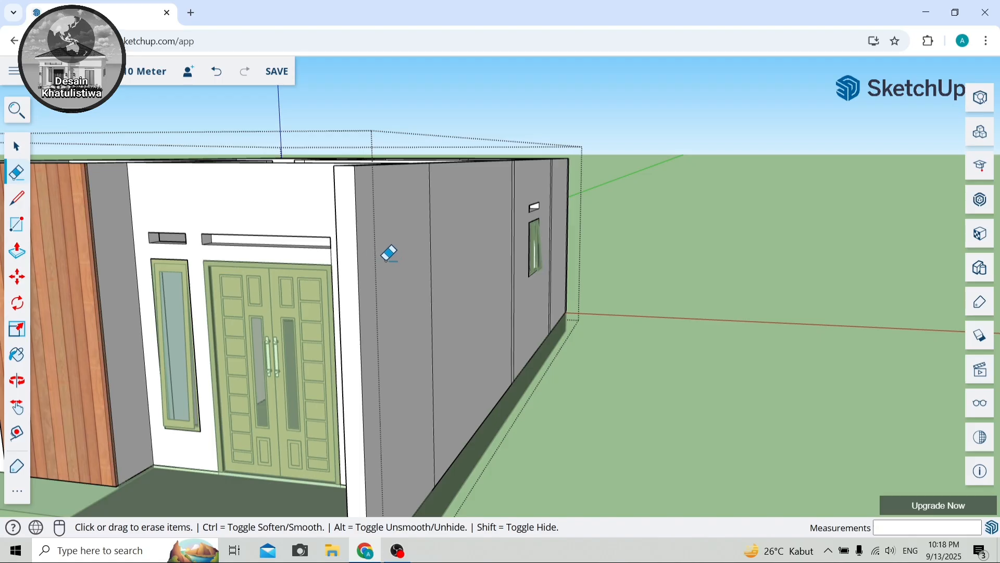
pyautogui.moveTo(389, 254); pyautogui.dragTo(462, 197)
pyautogui.moveTo(525, 167); pyautogui.dragTo(556, 164)
pyautogui.scroll(-5, 556, 164)
# Erase the vertical seam lines on the outer face of the opposite long wall, from the front corner to the rear.
pyautogui.click(17, 380)
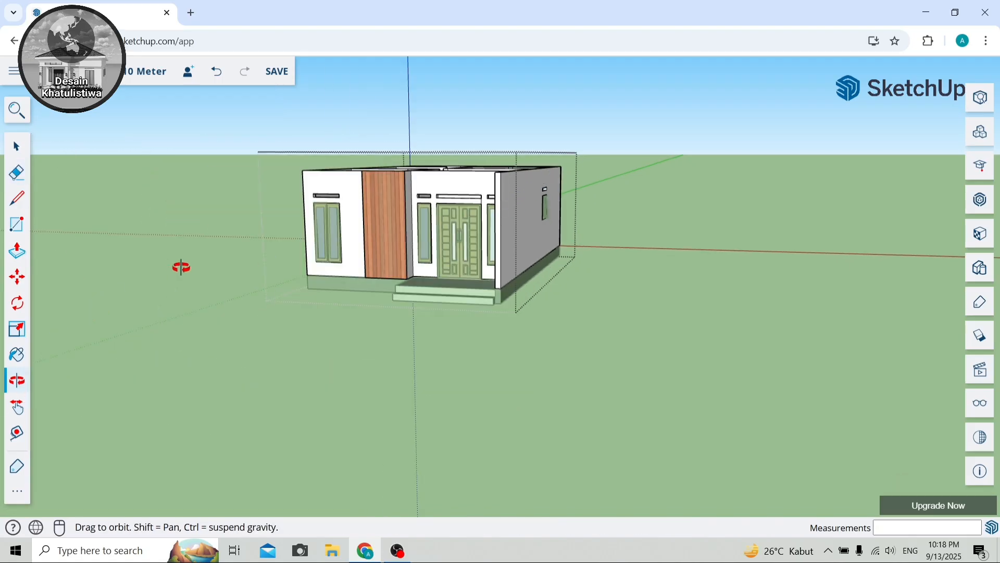
pyautogui.moveTo(179, 265); pyautogui.dragTo(217, 209)
pyautogui.click(18, 173)
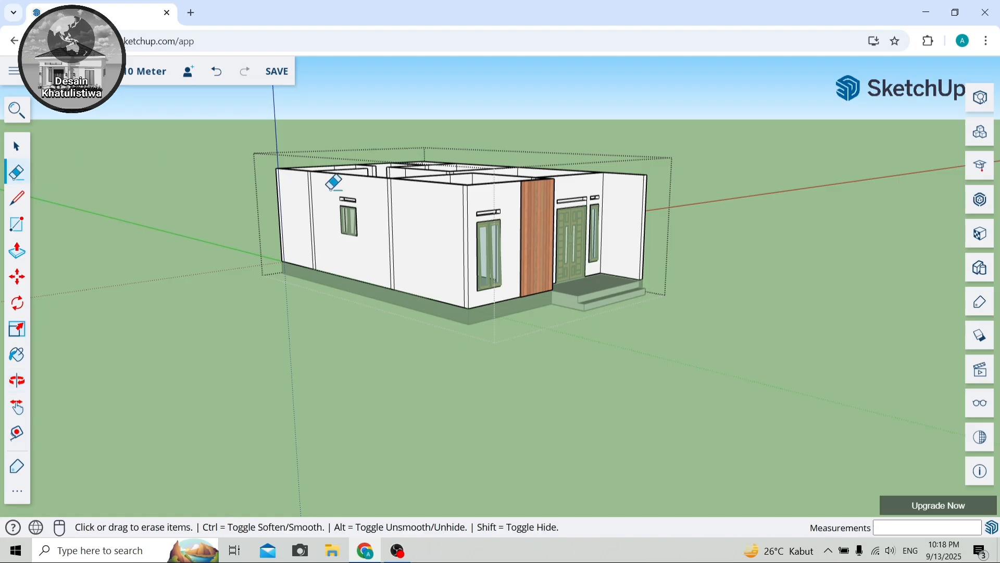
pyautogui.scroll(4, 385, 187)
pyautogui.moveTo(543, 211); pyautogui.dragTo(490, 206)
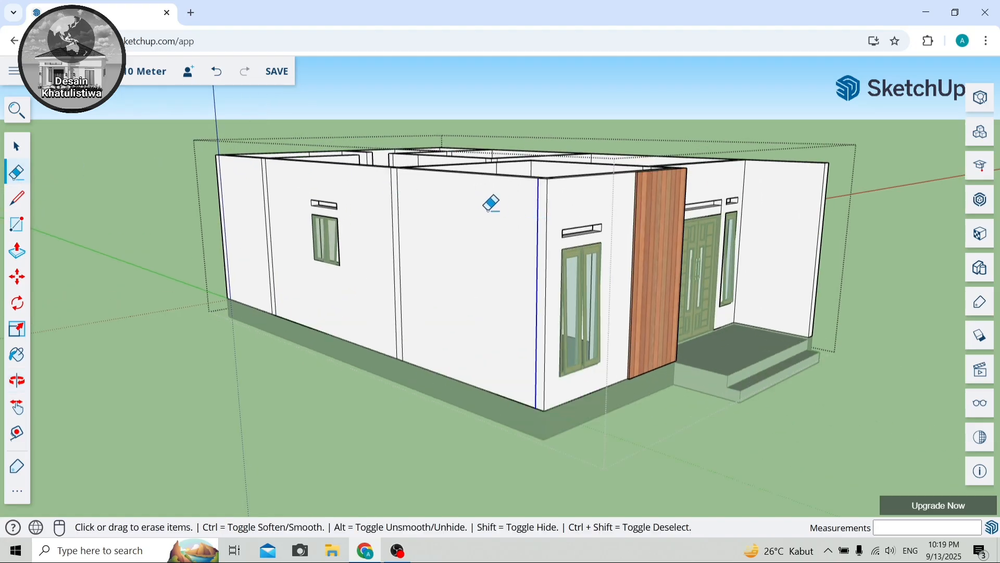
pyautogui.moveTo(395, 197); pyautogui.dragTo(245, 172)
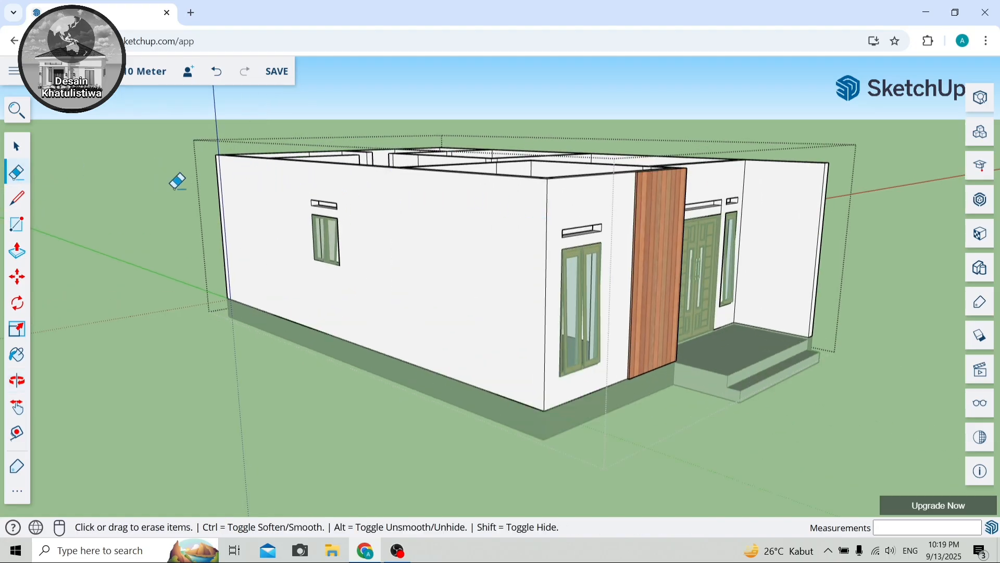
# Draw guide lines from the small vent's upper corner about 17 cm across to the adjoining wall corner, and up along that corner edge.
pyautogui.scroll(3, 224, 179)
pyautogui.scroll(3, 224, 180)
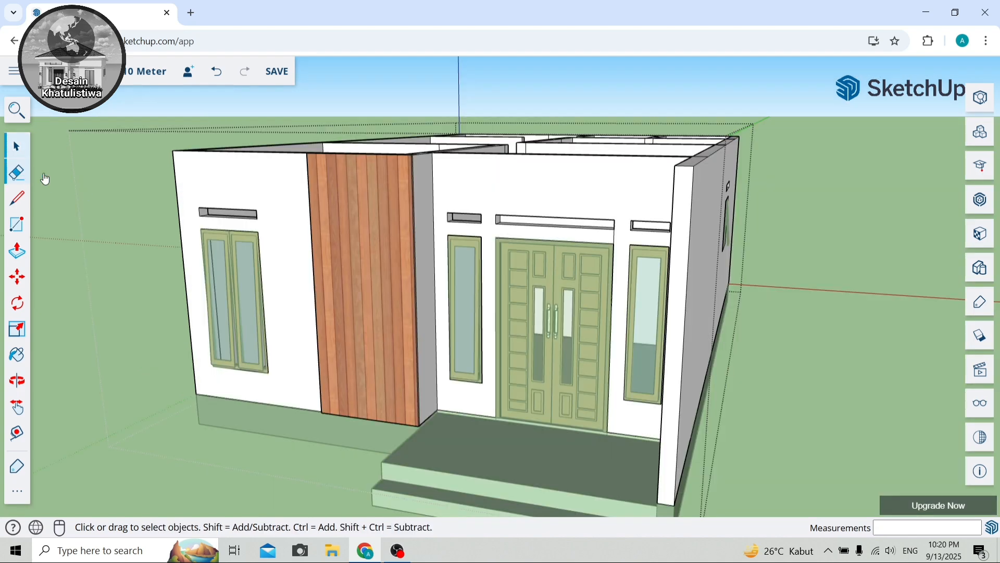
pyautogui.scroll(3, 618, 226)
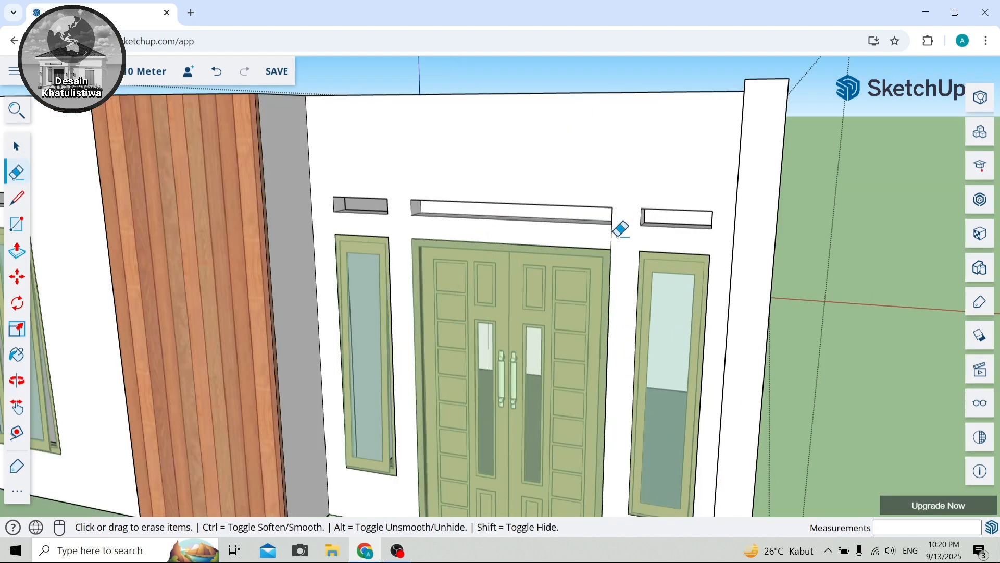
pyautogui.scroll(-2, 469, 213)
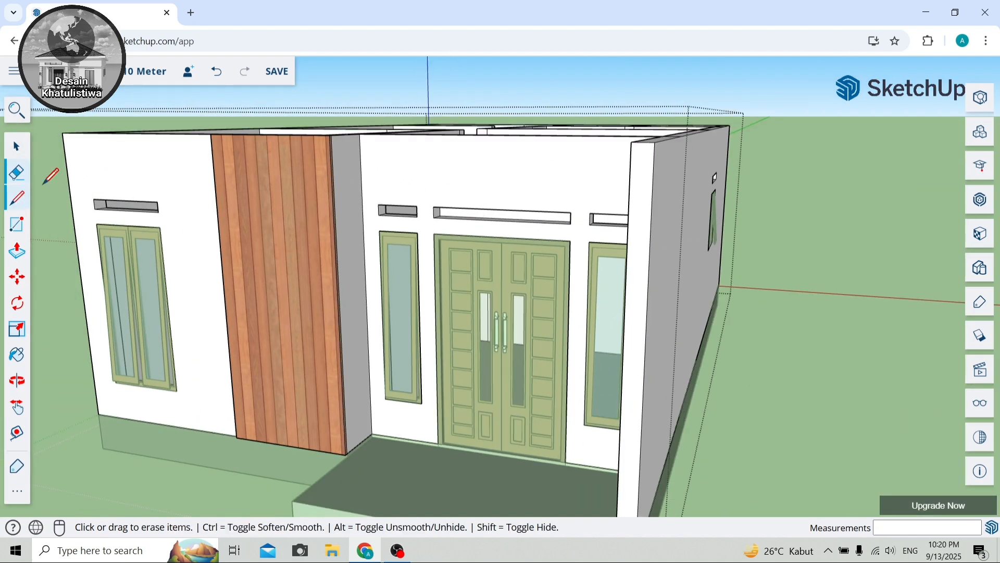
pyautogui.press('l')
pyautogui.scroll(5, 392, 190)
pyautogui.click(376, 207)
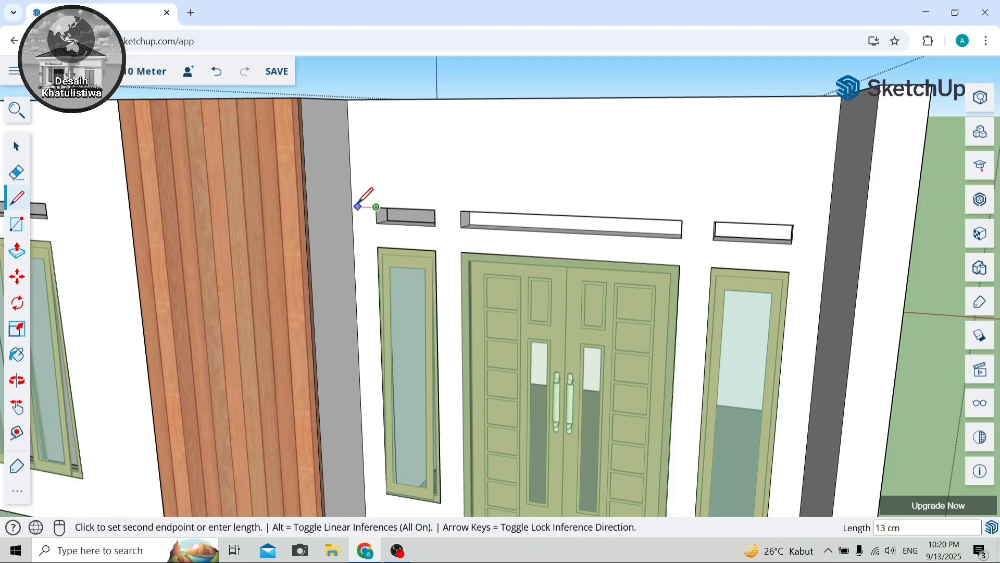
pyautogui.click(352, 205)
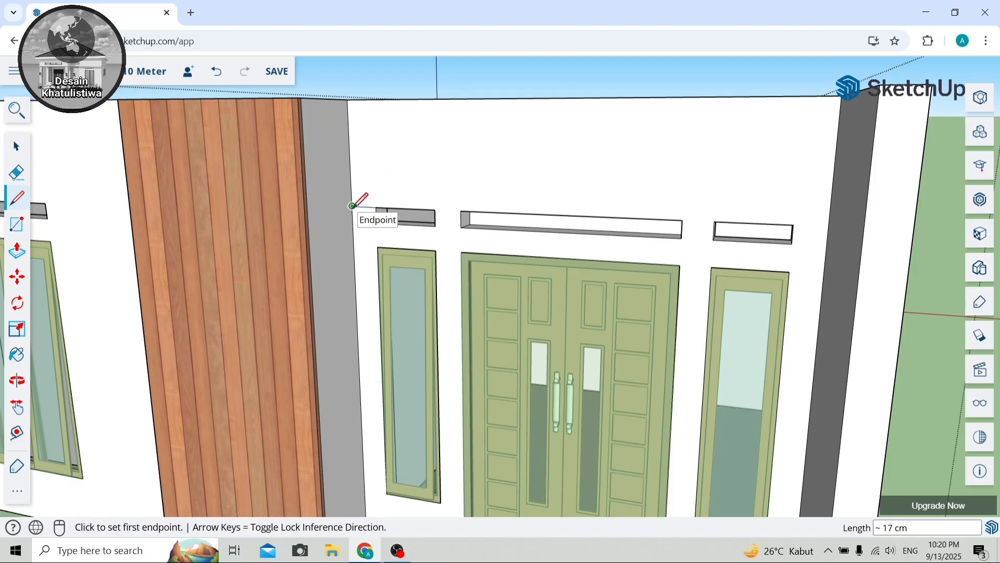
pyautogui.click(352, 206)
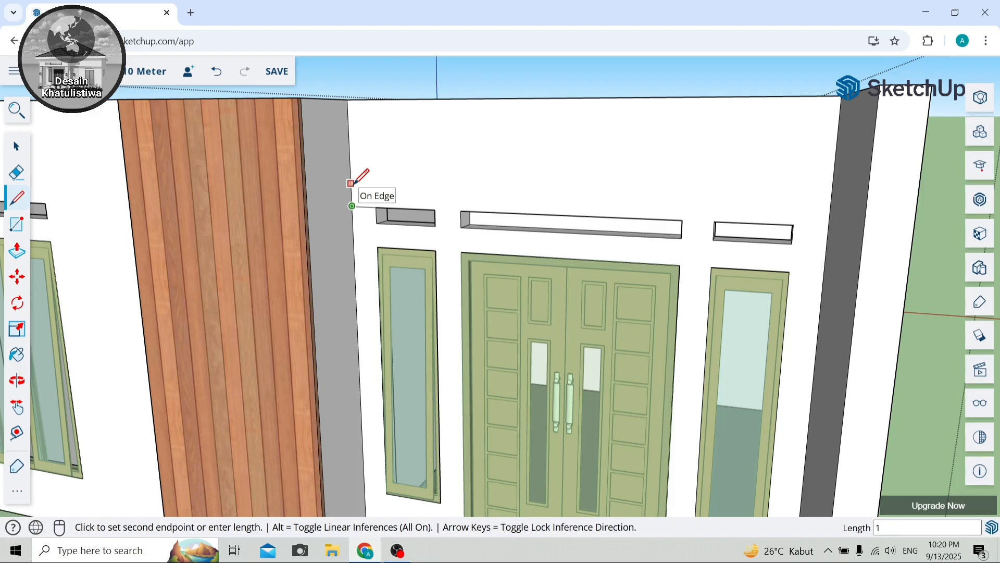
pyautogui.click(351, 184)
pyautogui.scroll(-3, 351, 182)
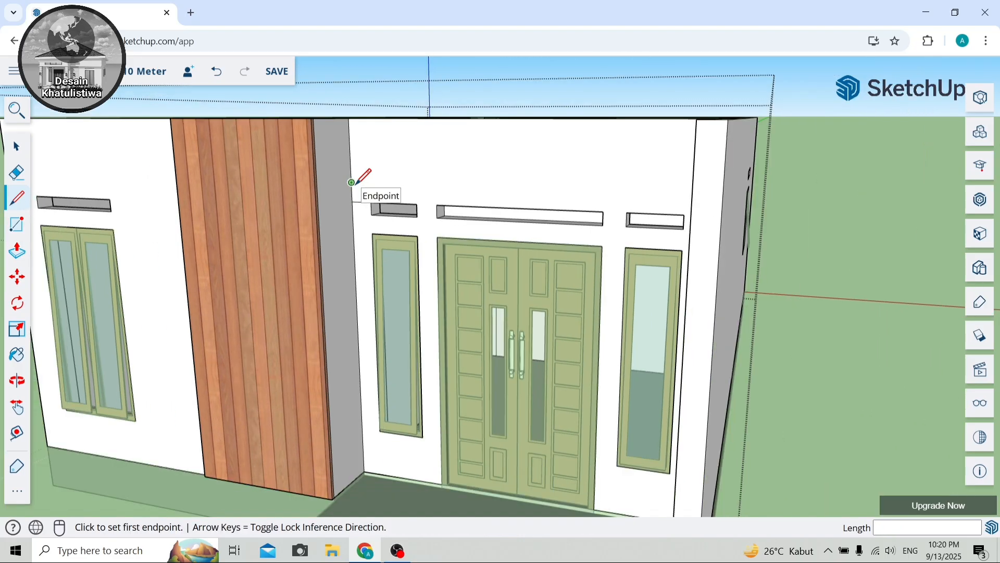
# Draw a horizontal line about 277 cm long across the porch wall above the vents, from the upper guide point to the opposite side wall.
pyautogui.click(17, 380)
pyautogui.moveTo(148, 261); pyautogui.dragTo(105, 209)
pyautogui.click(24, 205)
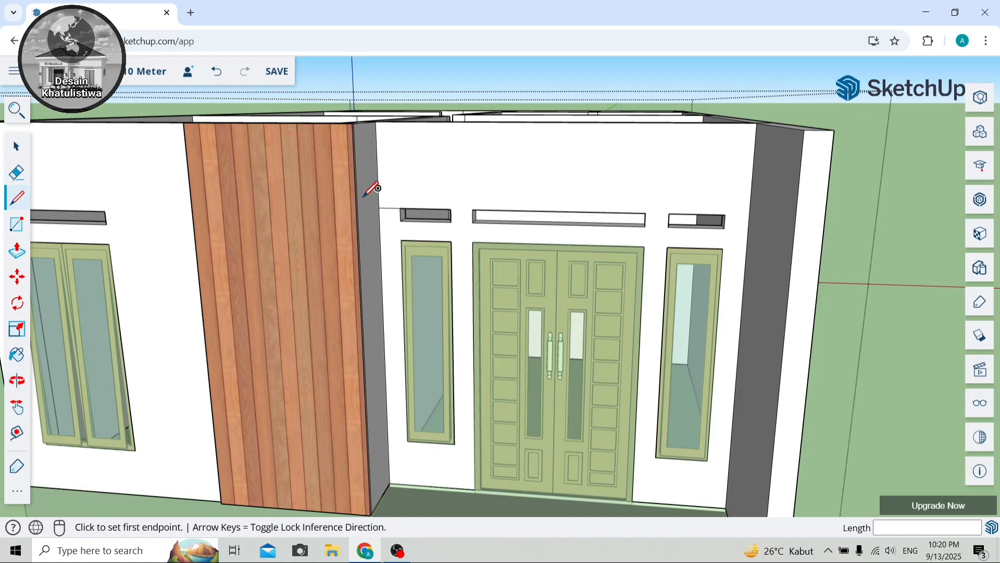
pyautogui.click(378, 188)
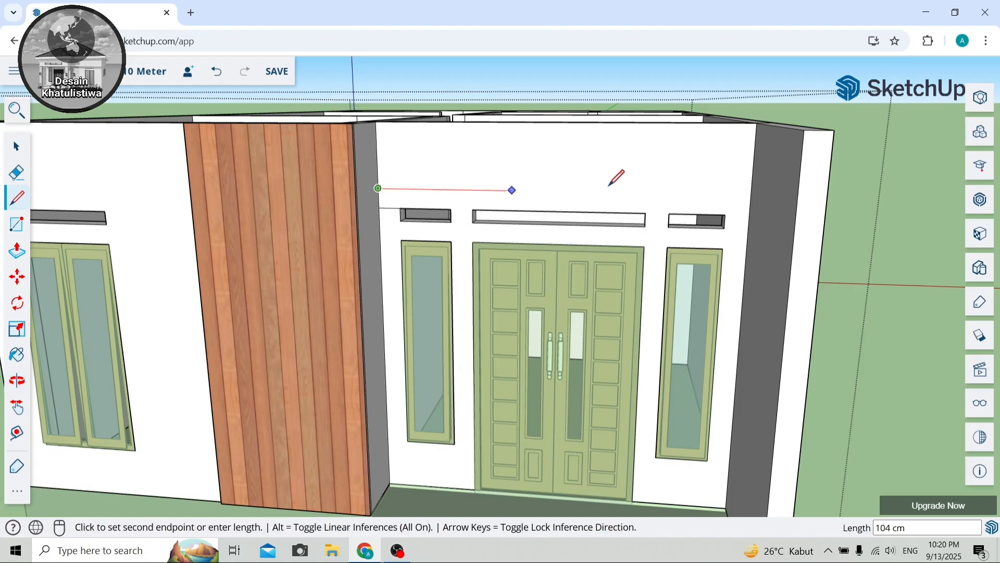
pyautogui.click(751, 194)
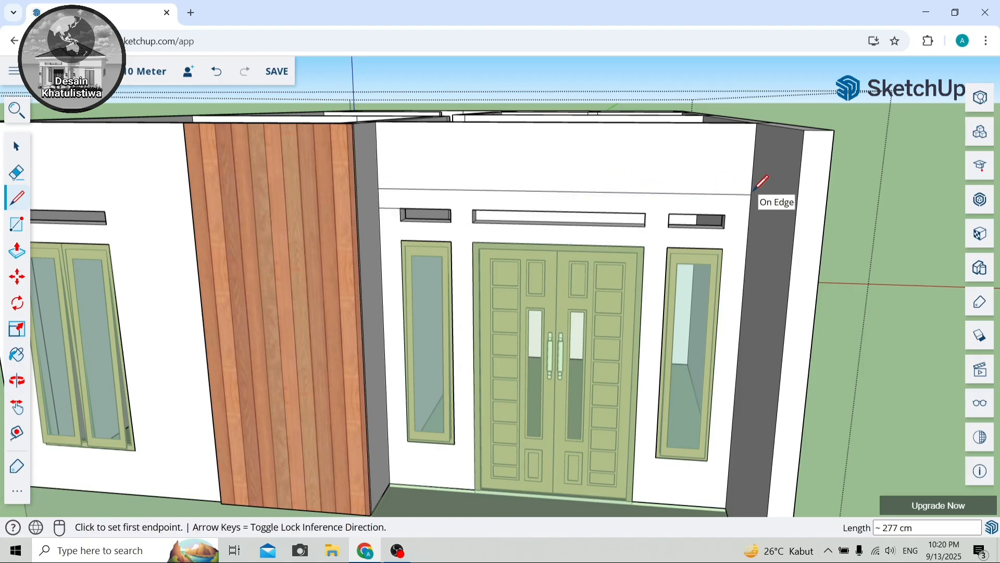
# Erase the short guide line beside the small vent and finish editing the wall group.
pyautogui.click(20, 180)
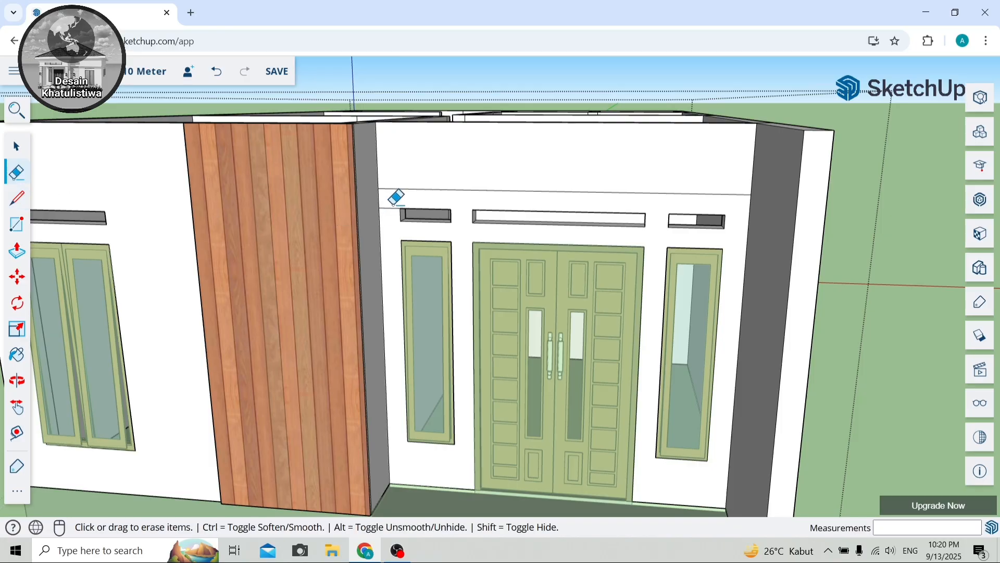
pyautogui.scroll(-2, 396, 198)
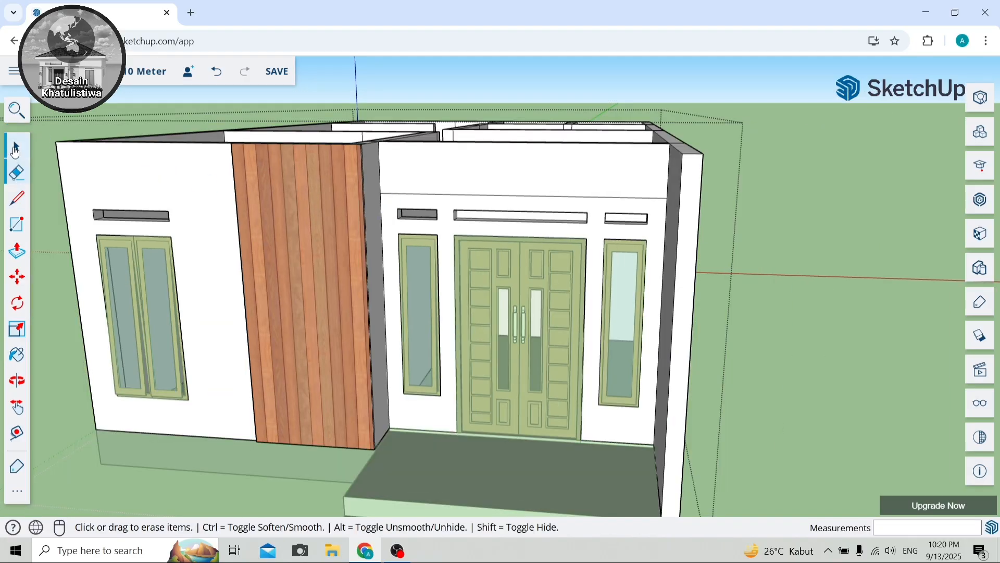
pyautogui.click(15, 150)
pyautogui.click(799, 125)
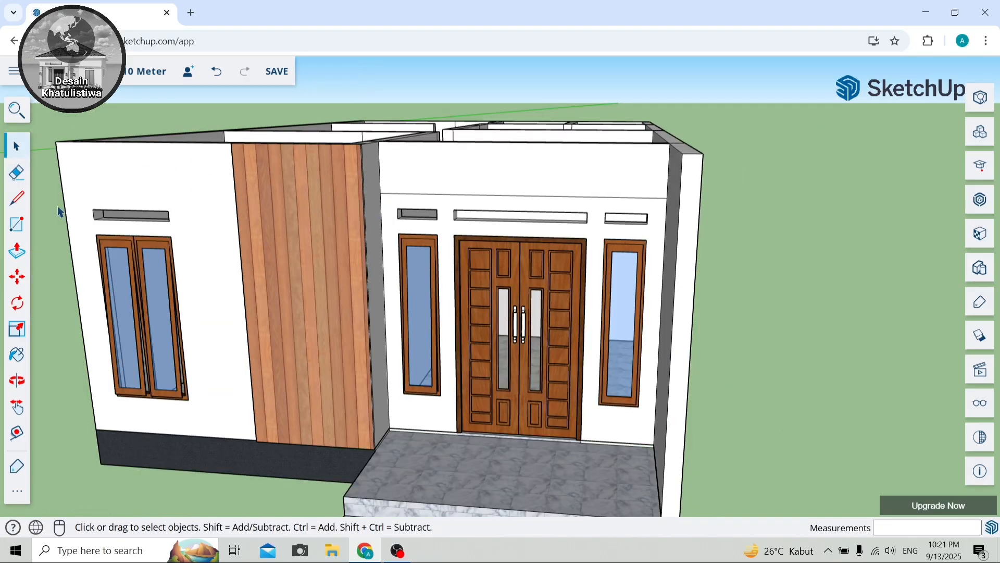
# Draw a rectangle about 277 by 50 cm over the wall band above the front door and make it a group.
pyautogui.click(17, 225)
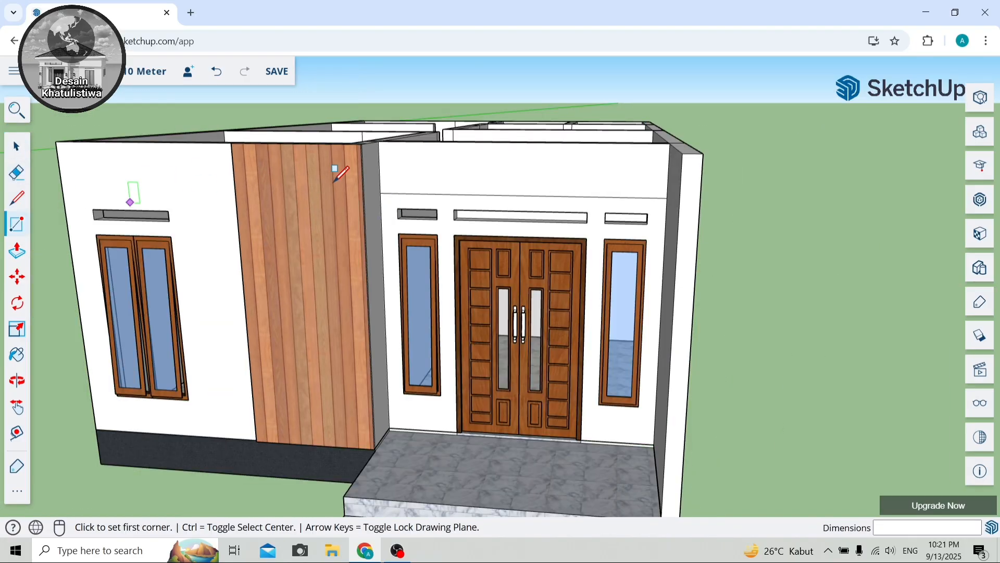
pyautogui.click(380, 192)
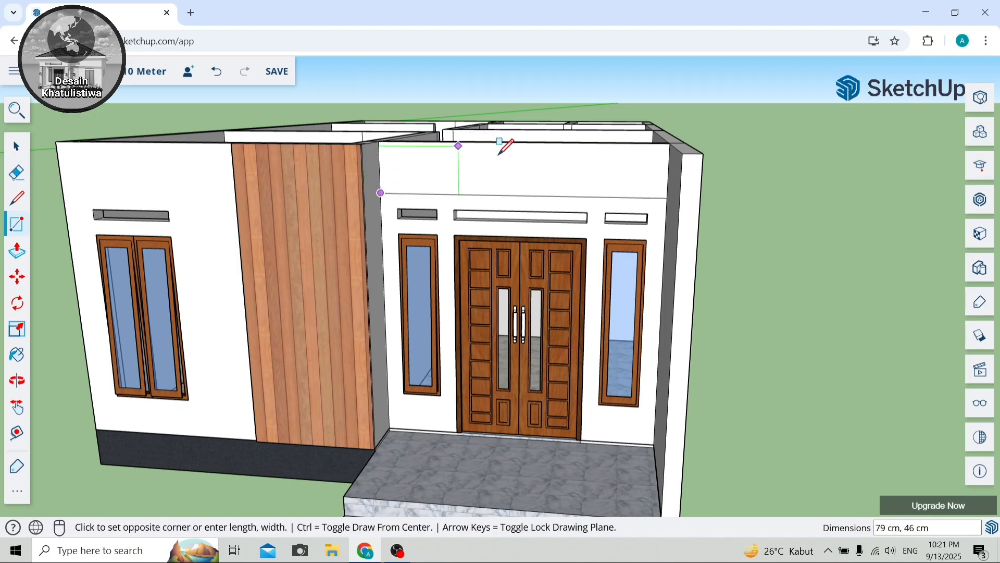
pyautogui.click(671, 144)
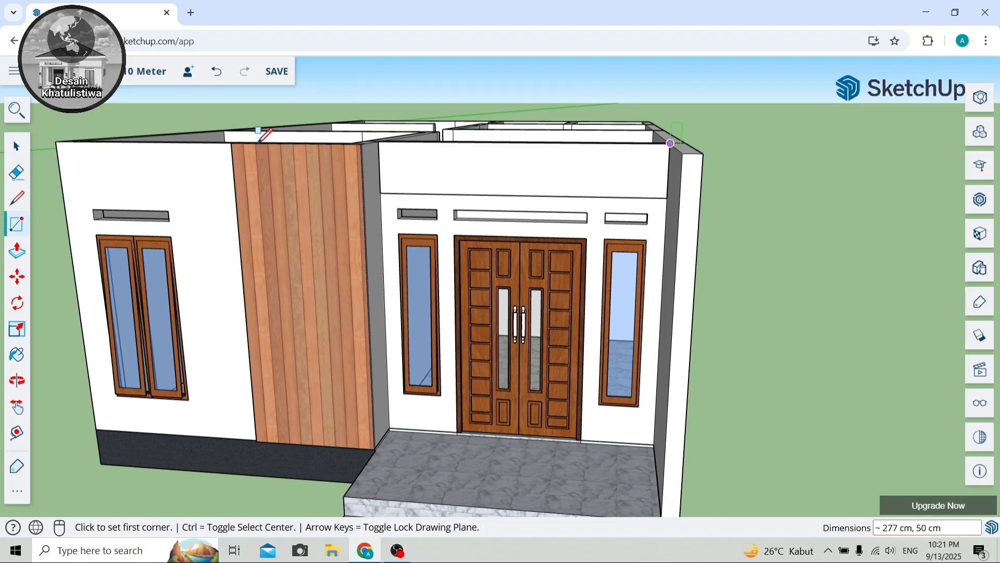
pyautogui.click(16, 147)
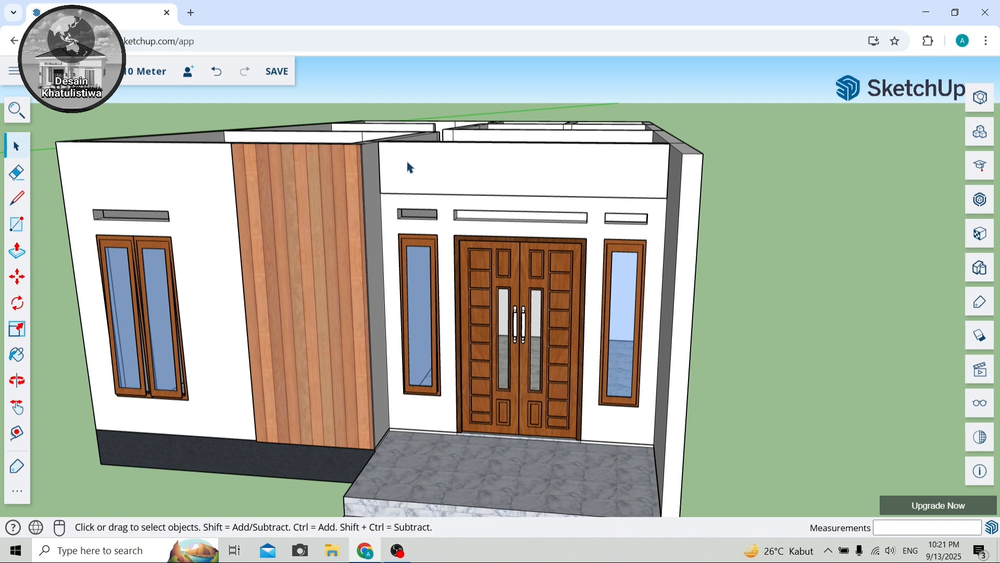
pyautogui.rightClick(412, 167)
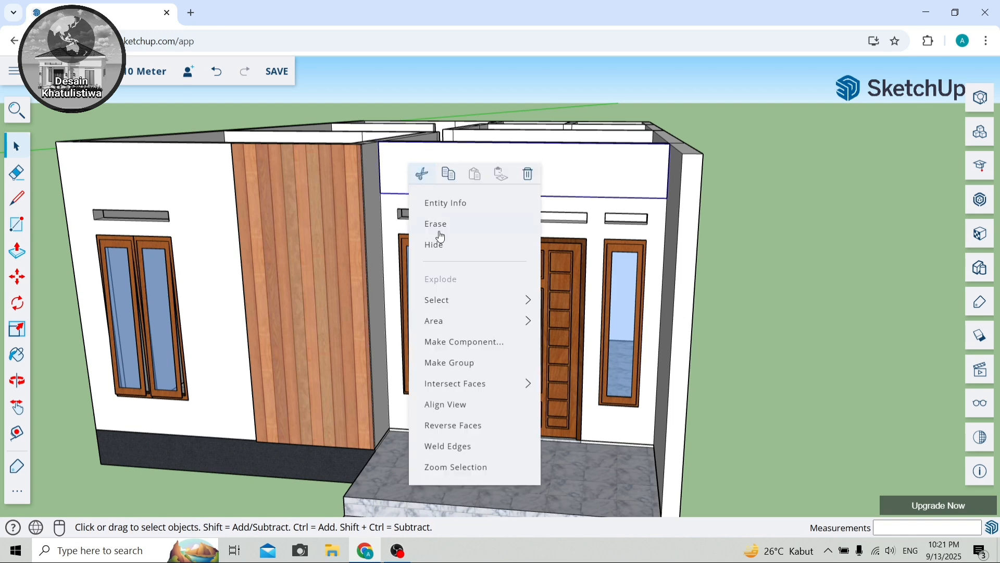
pyautogui.click(448, 363)
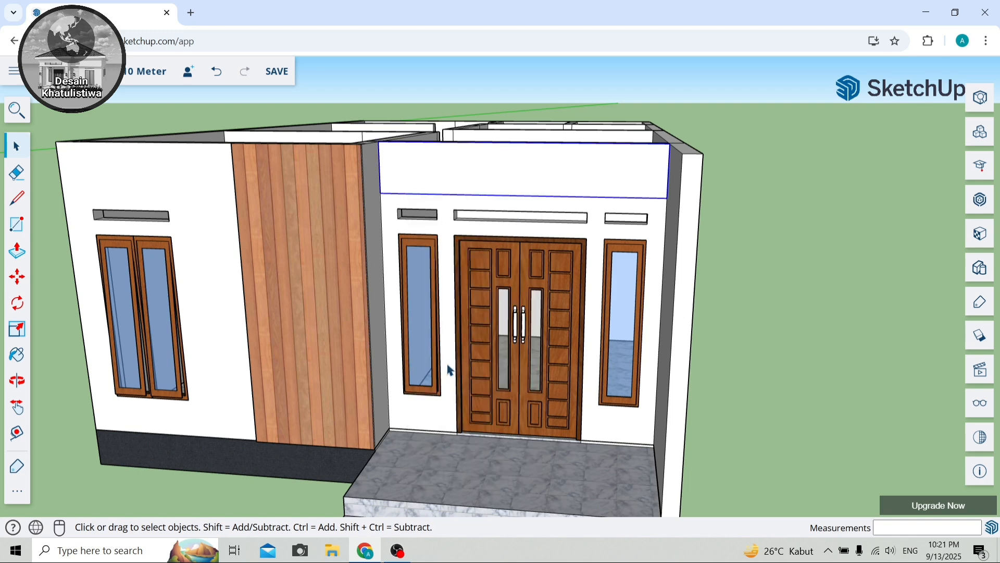
# Open the rectangle group and push/pull its face outward over the porch to the front edge of the porch side wall.
pyautogui.scroll(-2, 363, 280)
pyautogui.click(17, 381)
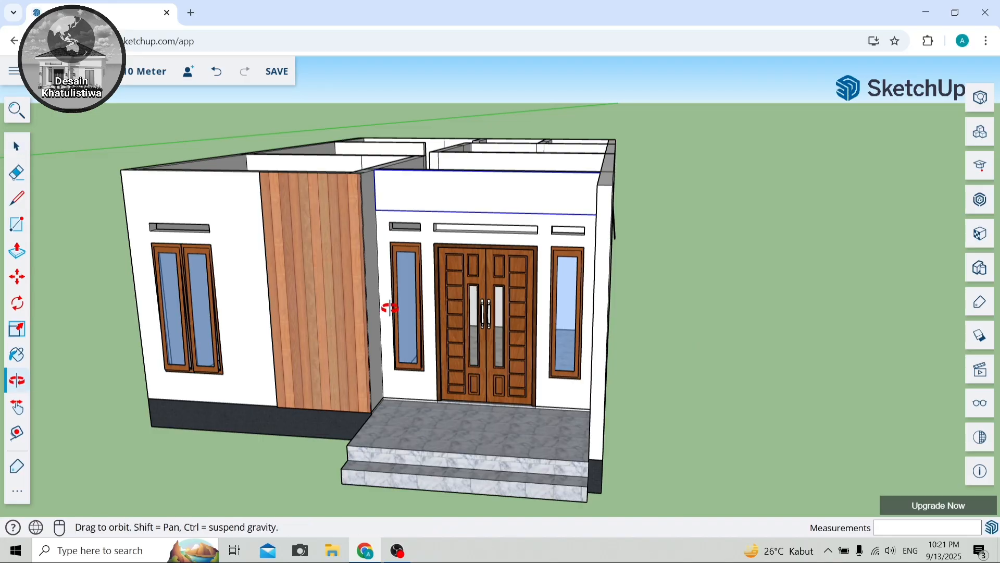
pyautogui.moveTo(391, 308); pyautogui.dragTo(528, 319)
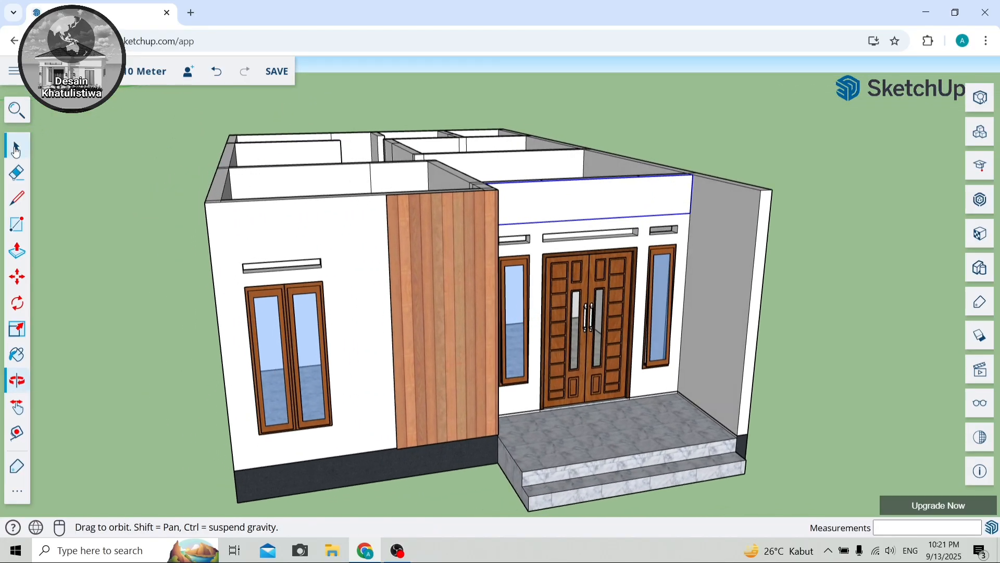
pyautogui.click(17, 150)
pyautogui.doubleClick(568, 210)
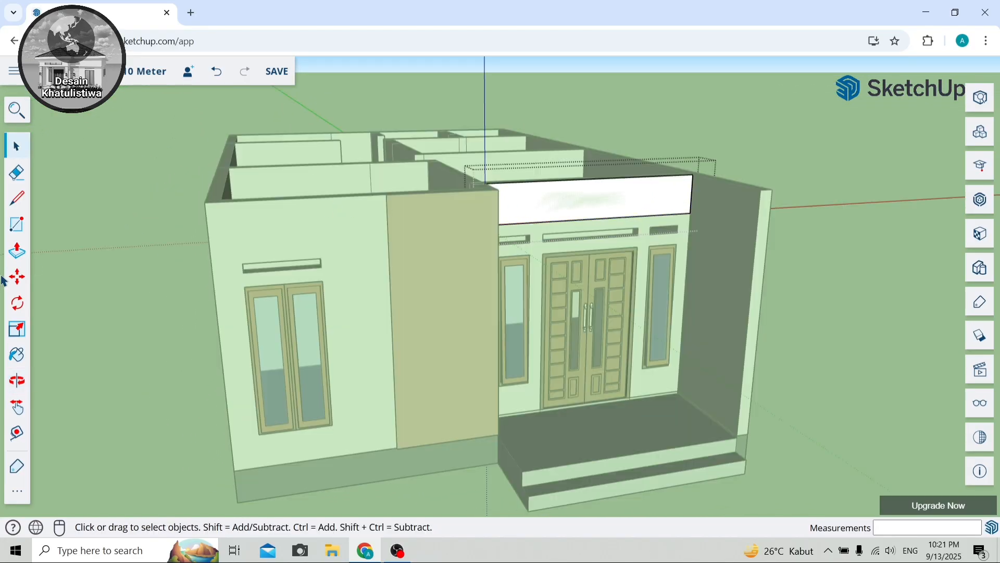
pyautogui.click(17, 248)
pyautogui.click(568, 214)
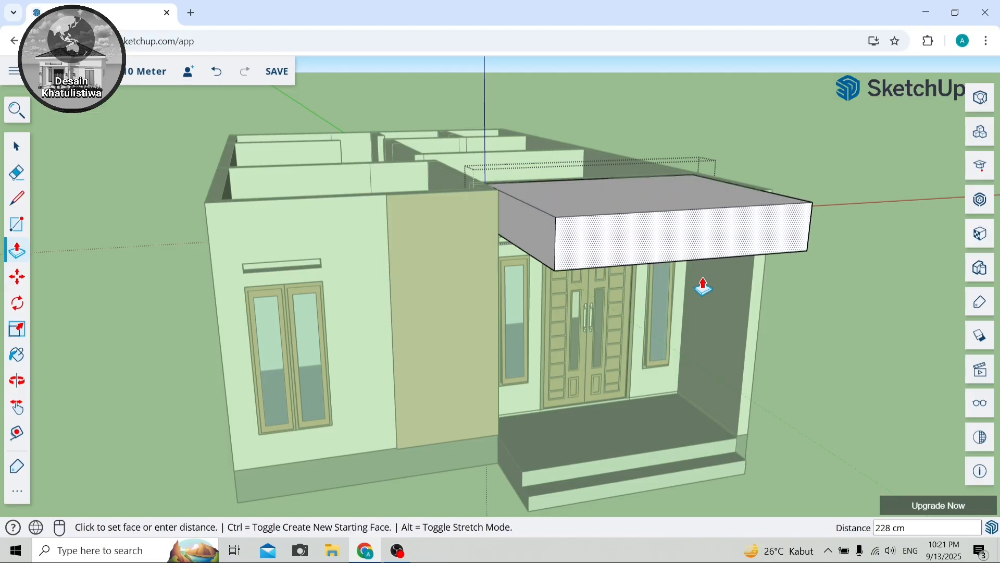
pyautogui.click(749, 343)
# Offset the outline of the canopy's underside face inward to form a border, and finish editing the canopy group.
pyautogui.click(19, 385)
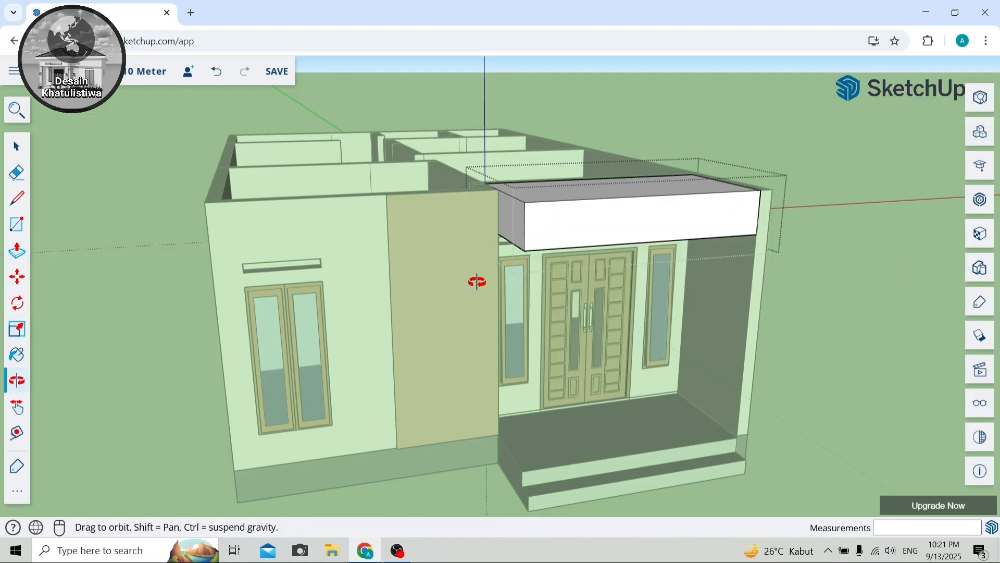
pyautogui.moveTo(473, 281); pyautogui.dragTo(299, 192)
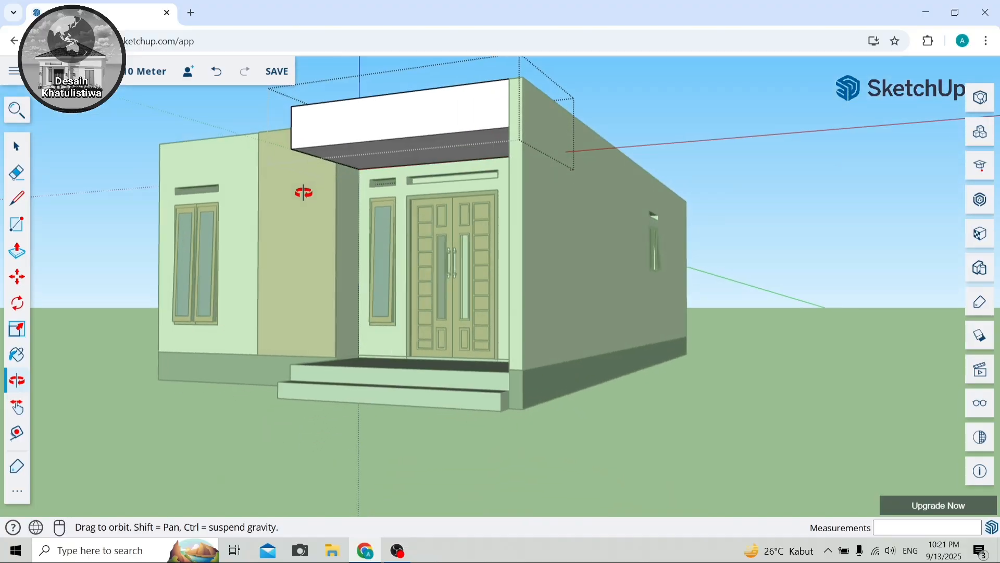
pyautogui.scroll(6, 405, 140)
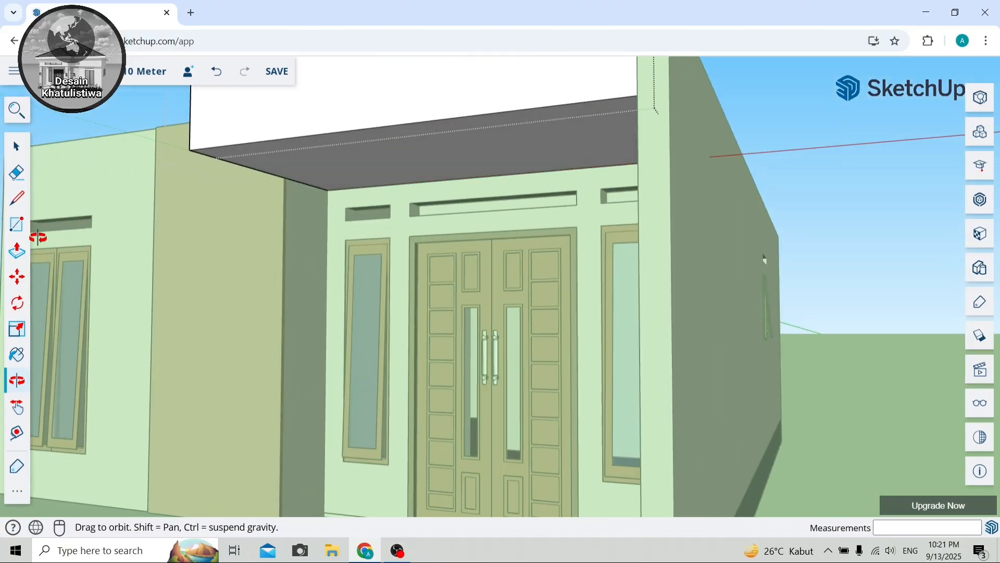
pyautogui.click(17, 231)
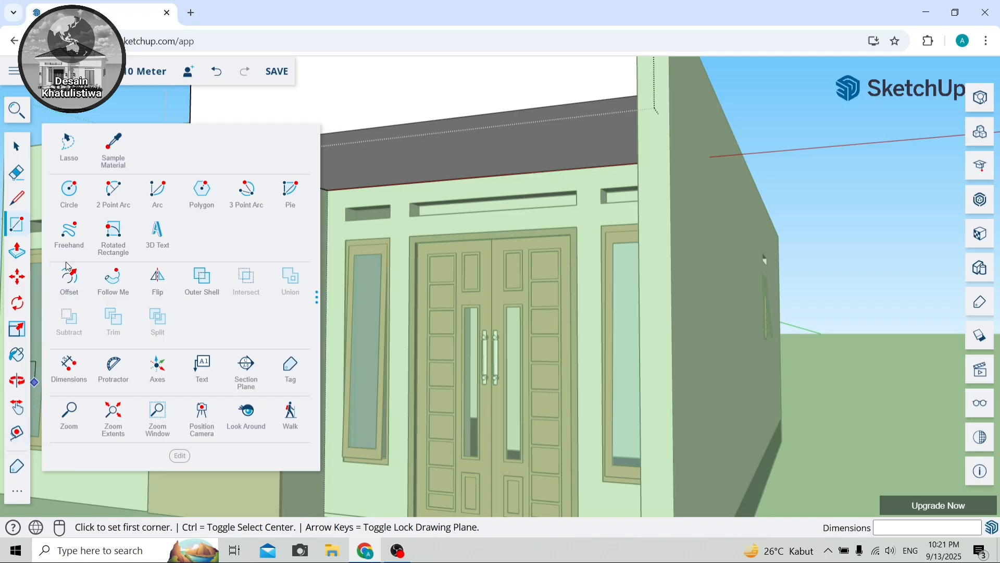
pyautogui.click(69, 279)
pyautogui.scroll(3, 413, 183)
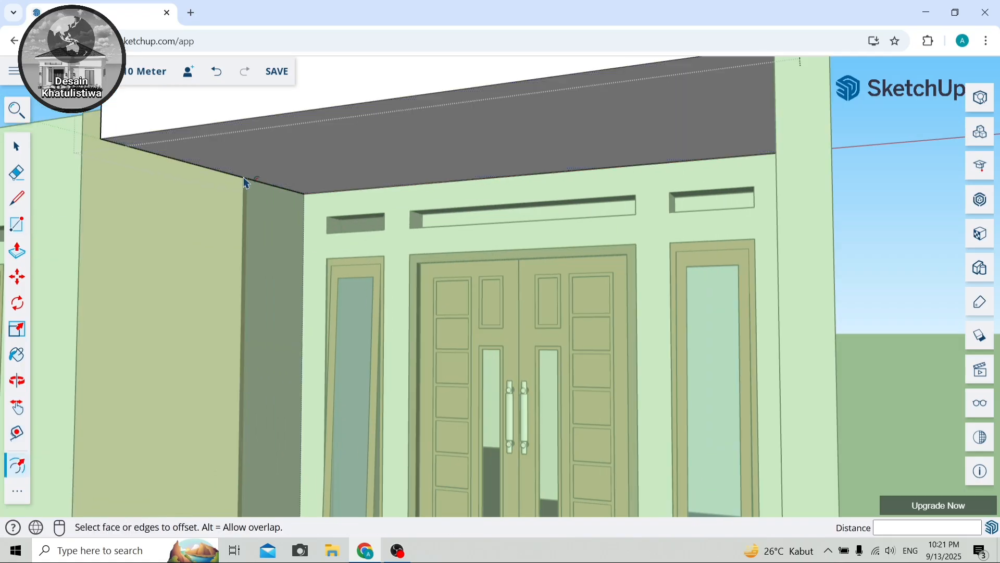
pyautogui.click(249, 180)
pyautogui.click(233, 174)
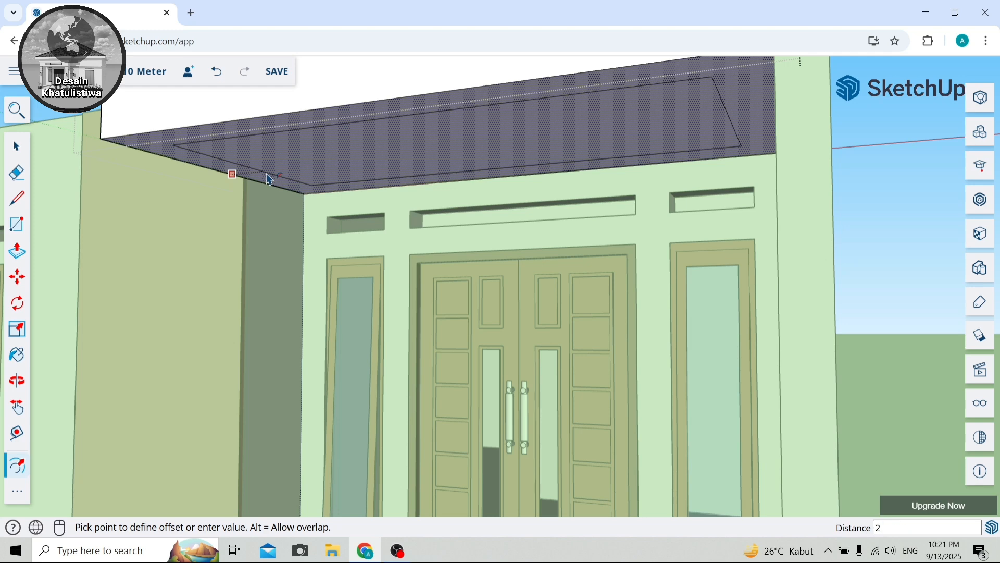
pyautogui.click(268, 179)
pyautogui.scroll(-2, 242, 171)
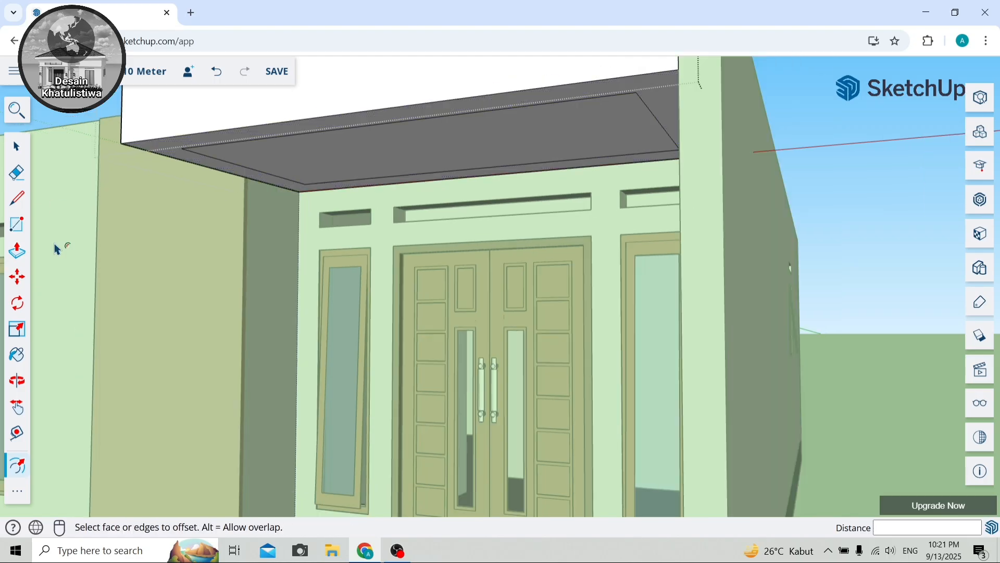
pyautogui.scroll(-3, 177, 203)
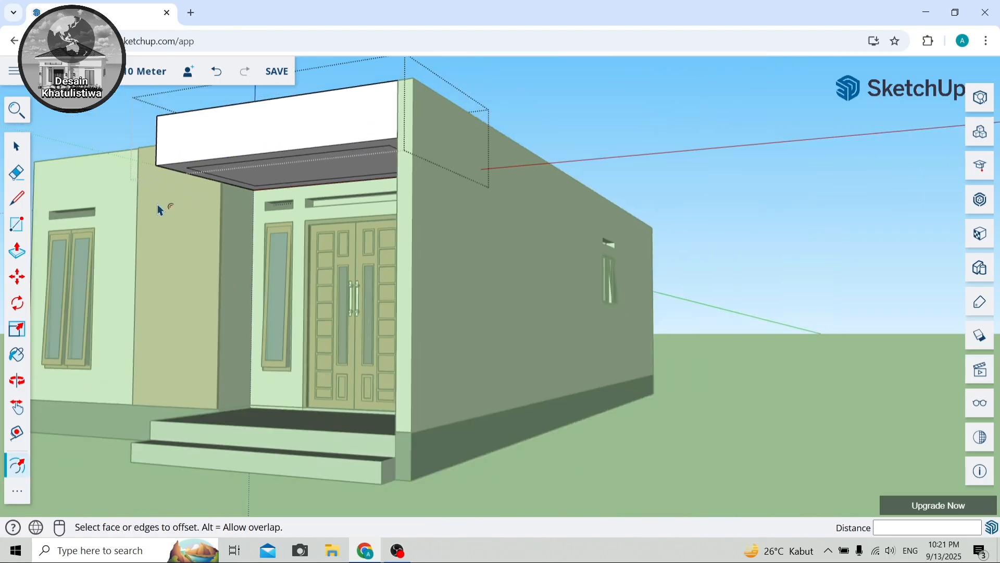
pyautogui.click(17, 382)
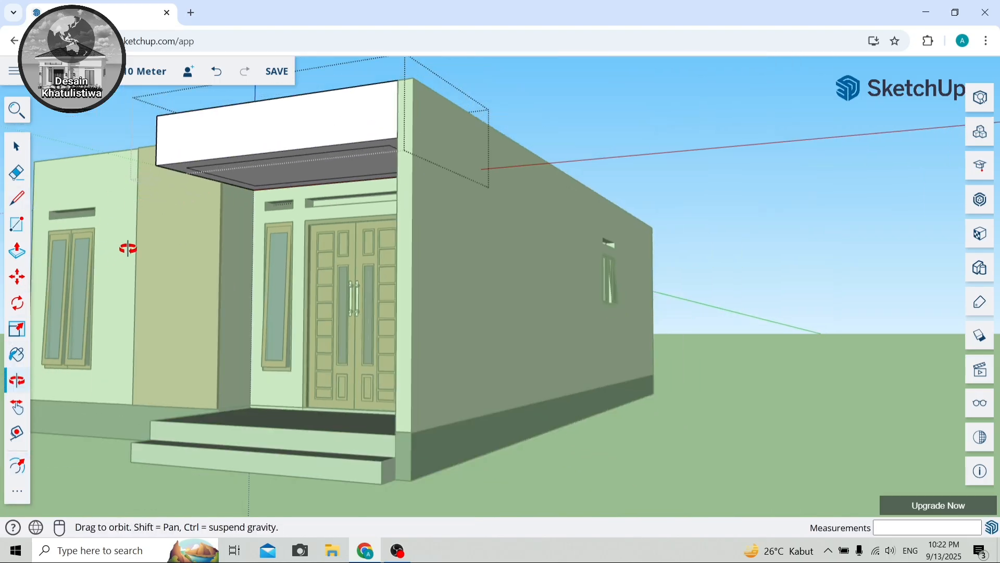
pyautogui.moveTo(127, 246); pyautogui.dragTo(162, 396)
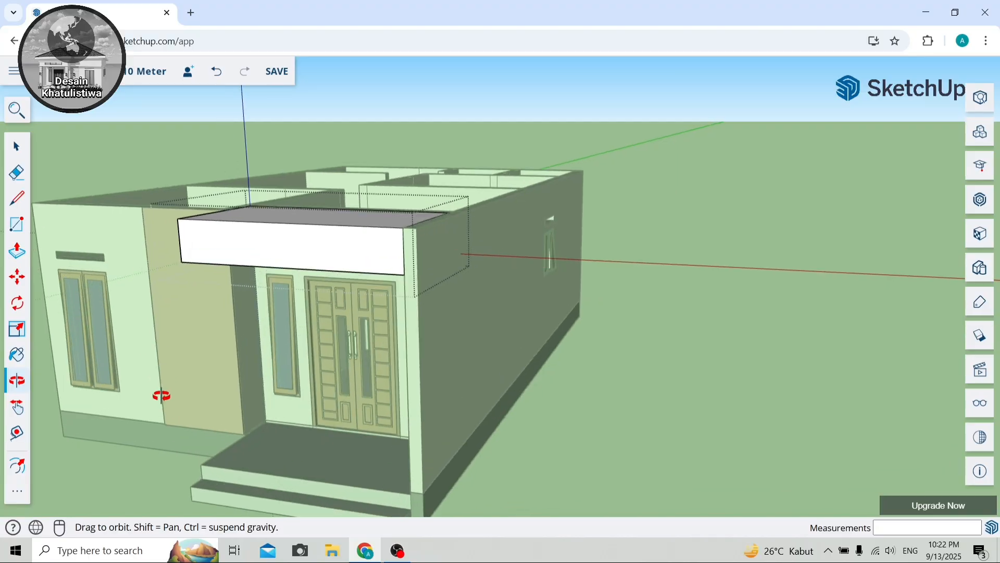
pyautogui.click(24, 150)
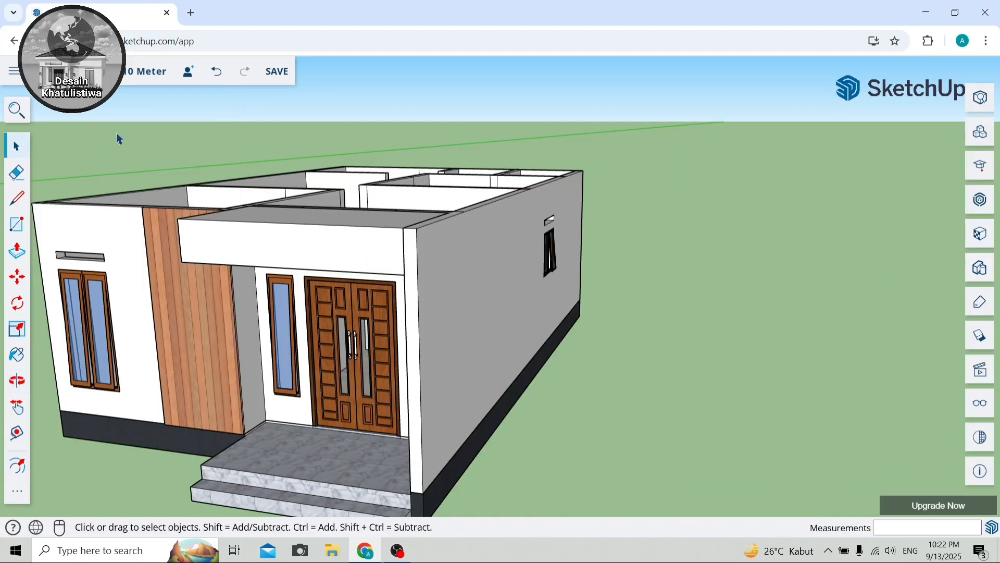
# Draw a 30 cm long rectangle at the front outer corner of the porch floor and make it a group.
pyautogui.scroll(10, 180, 357)
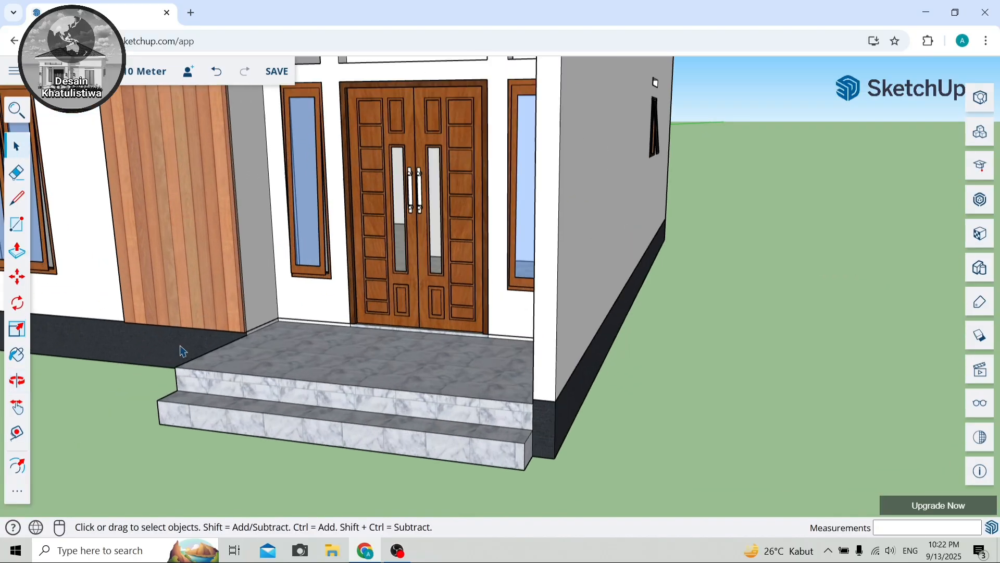
pyautogui.scroll(3, 182, 351)
pyautogui.click(17, 224)
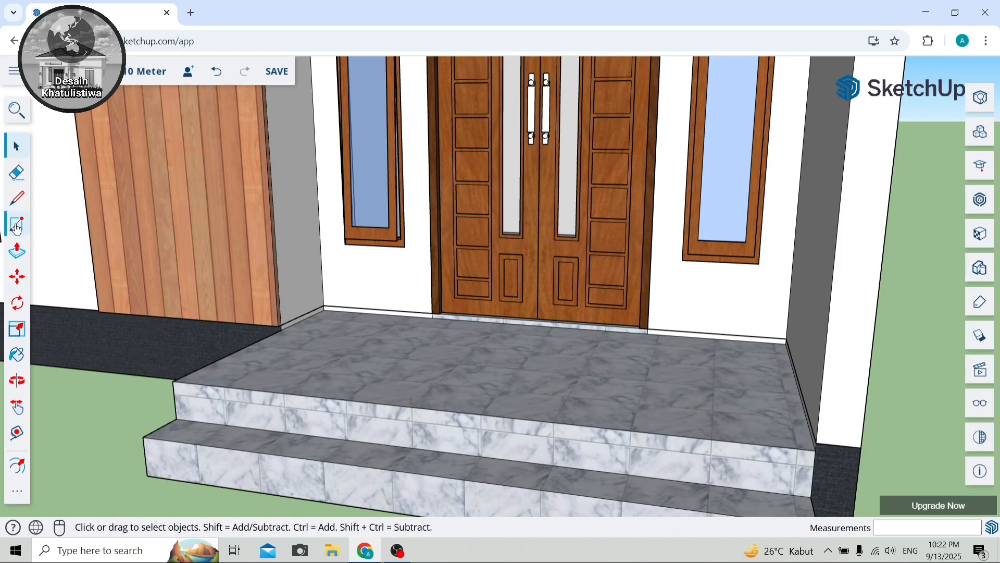
pyautogui.click(172, 381)
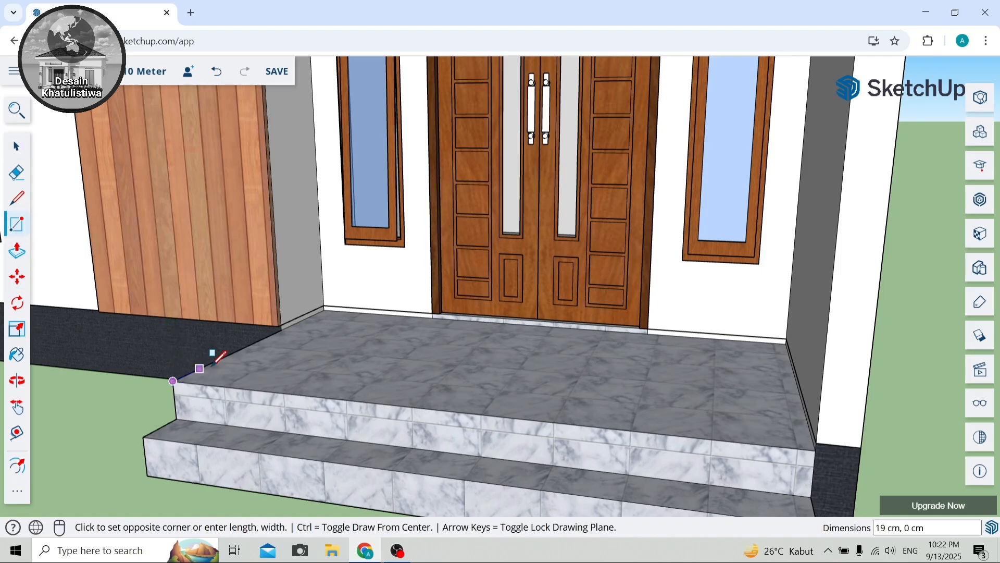
pyautogui.scroll(2, 224, 363)
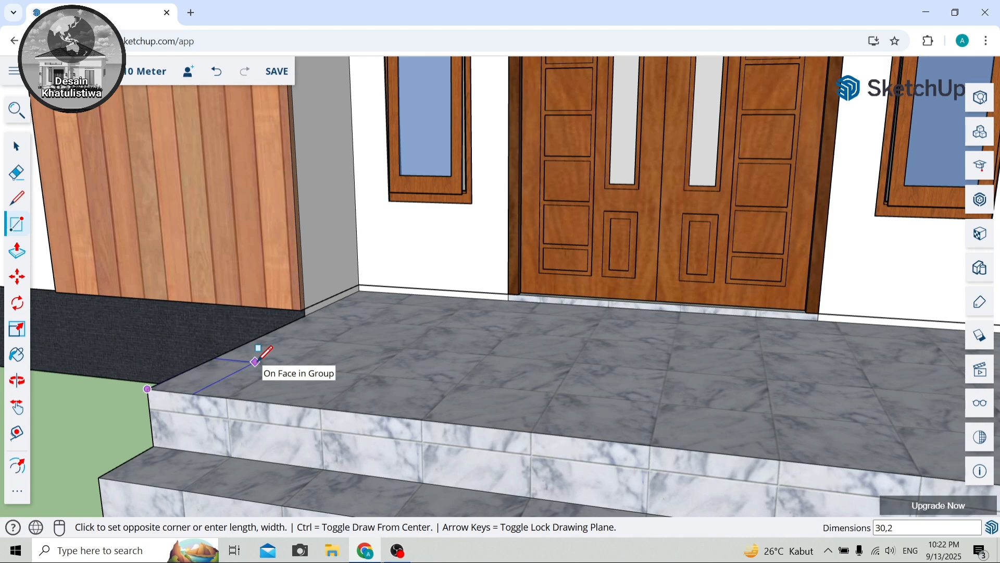
pyautogui.click(255, 361)
pyautogui.scroll(-3, 112, 311)
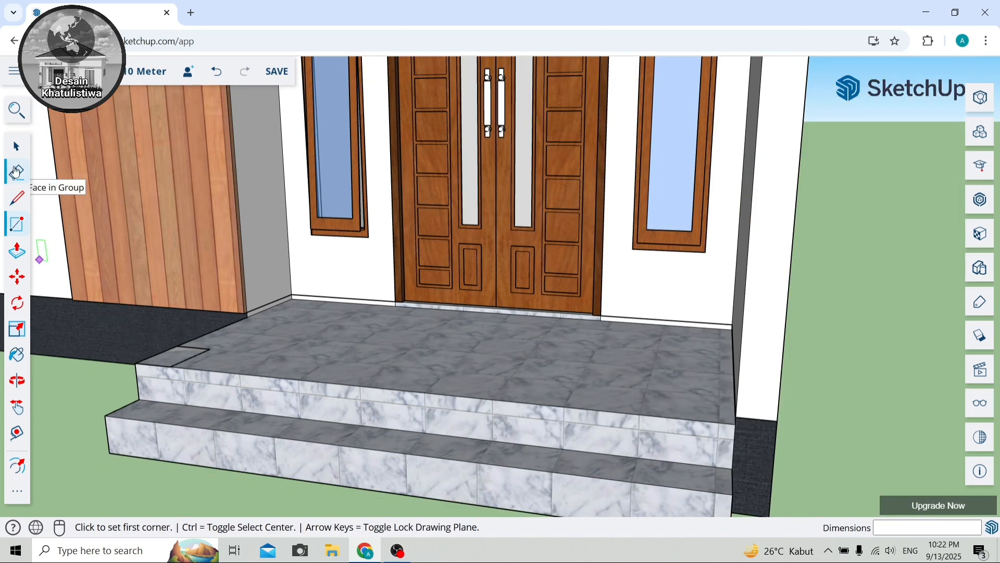
pyautogui.click(17, 148)
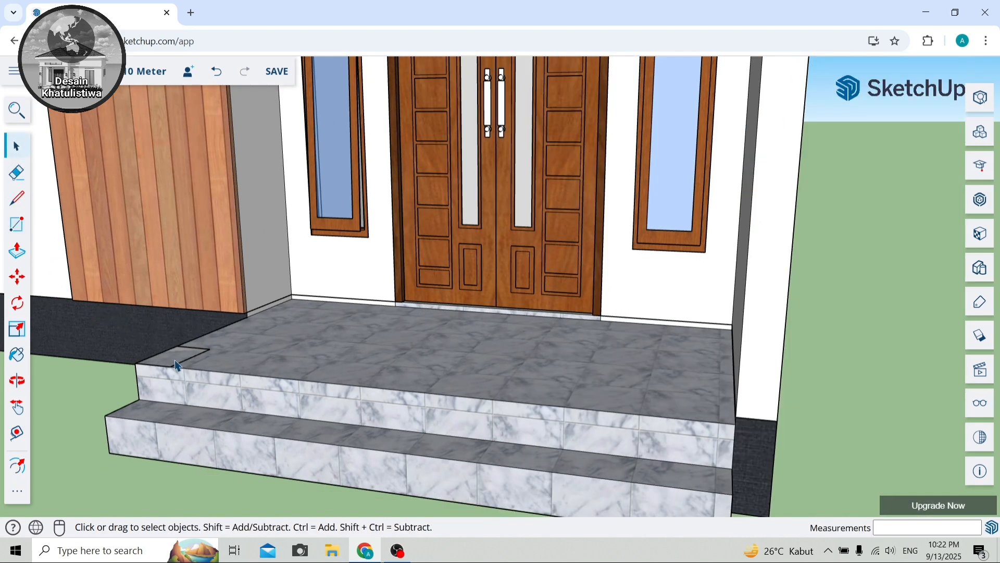
pyautogui.rightClick(174, 360)
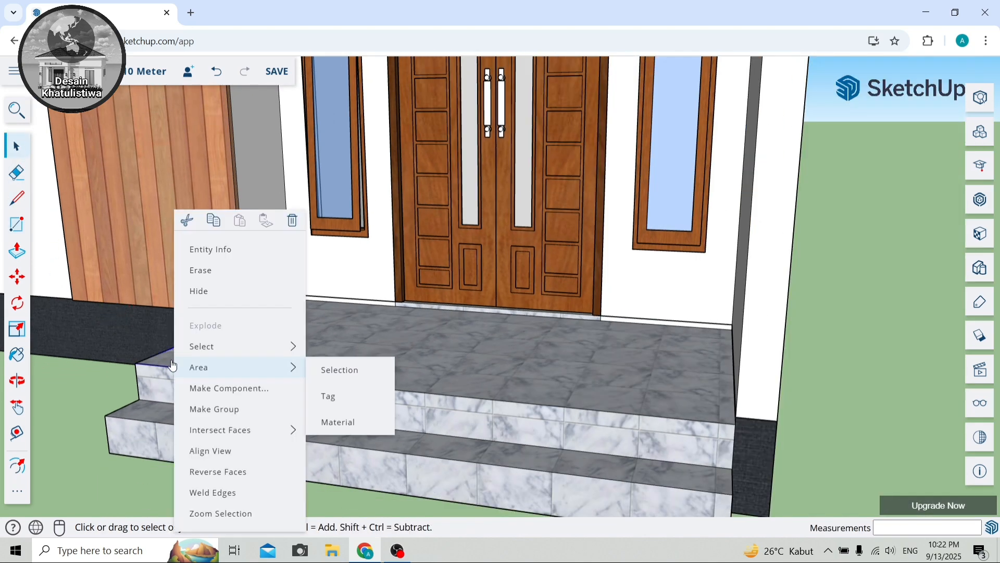
pyautogui.click(204, 409)
# Open the rectangle group and push/pull its face up about 253 cm to the canopy's underside to form a column.
pyautogui.scroll(-1, 195, 411)
pyautogui.scroll(-5, 197, 409)
pyautogui.scroll(4, 134, 267)
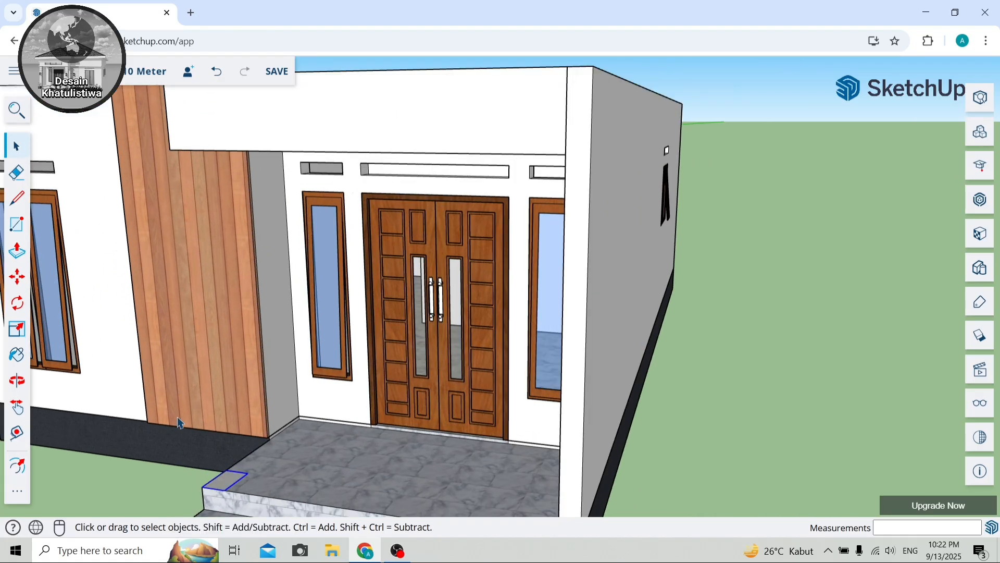
pyautogui.doubleClick(228, 484)
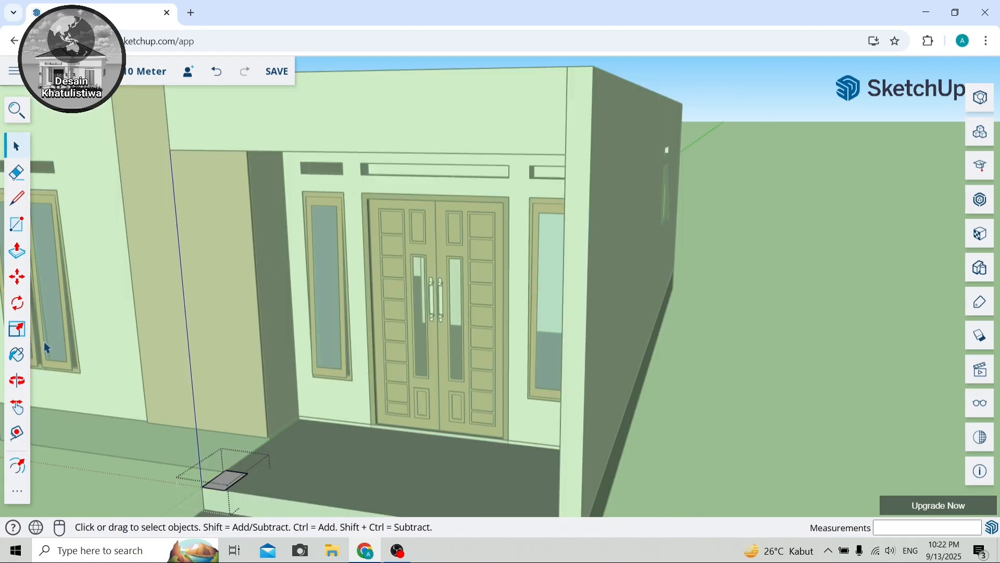
pyautogui.click(16, 383)
pyautogui.moveTo(78, 370); pyautogui.dragTo(80, 336)
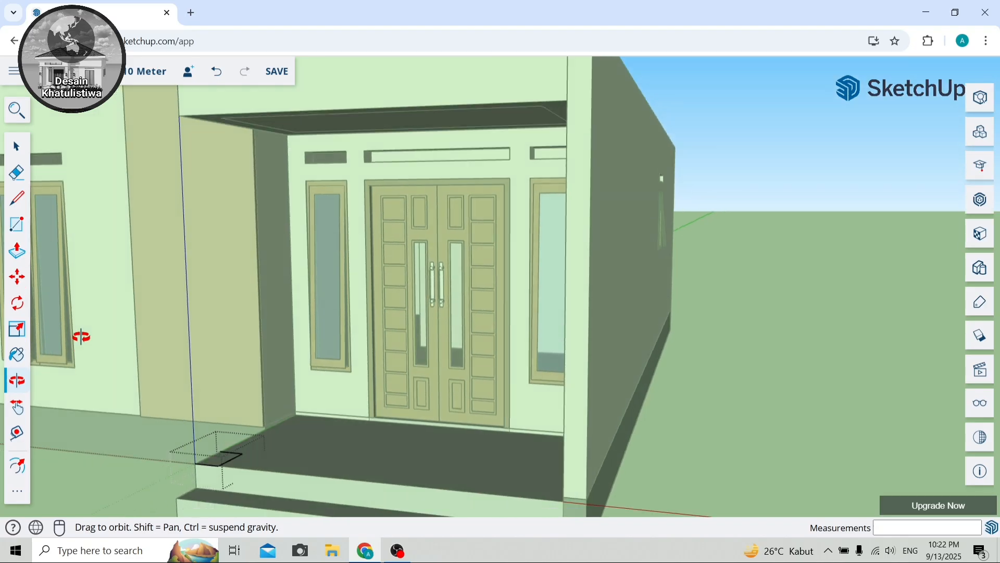
pyautogui.click(17, 250)
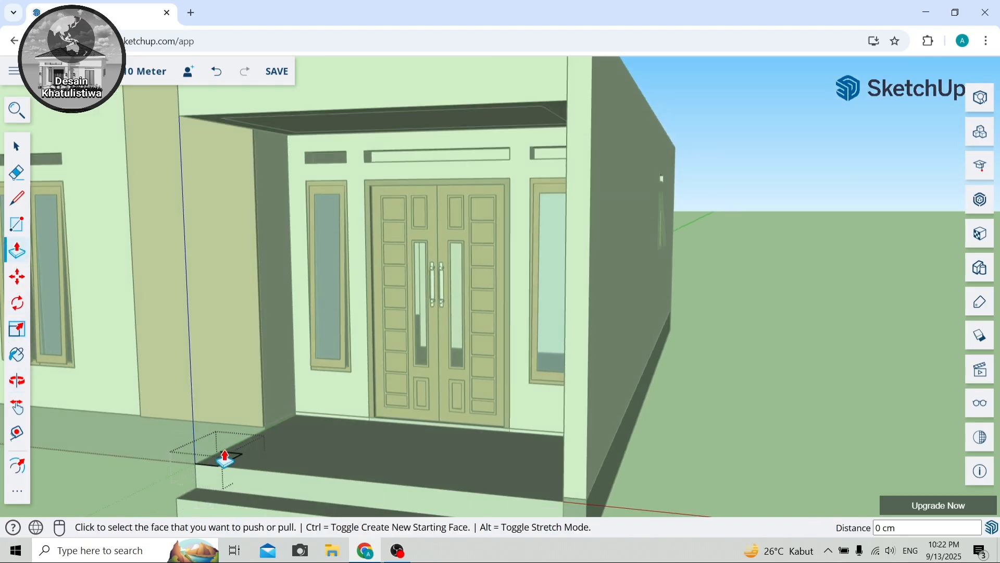
pyautogui.scroll(3, 204, 430)
pyautogui.click(223, 495)
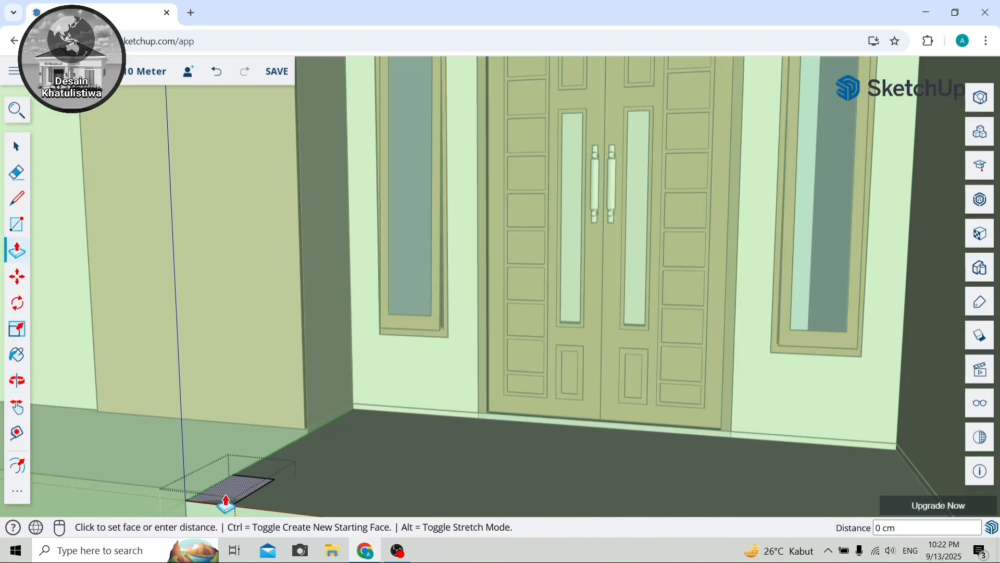
pyautogui.scroll(-2, 222, 446)
pyautogui.scroll(-3, 224, 459)
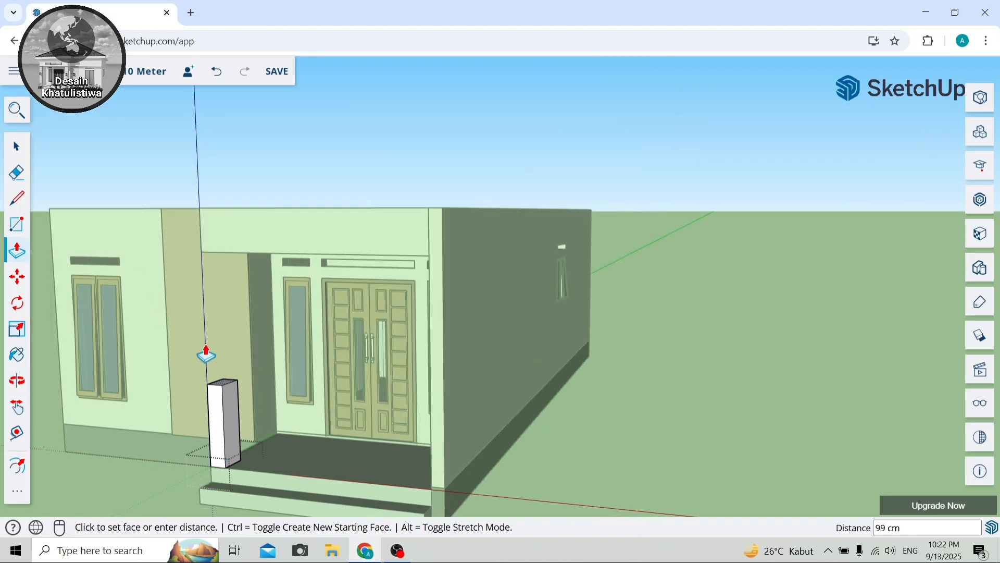
pyautogui.click(249, 256)
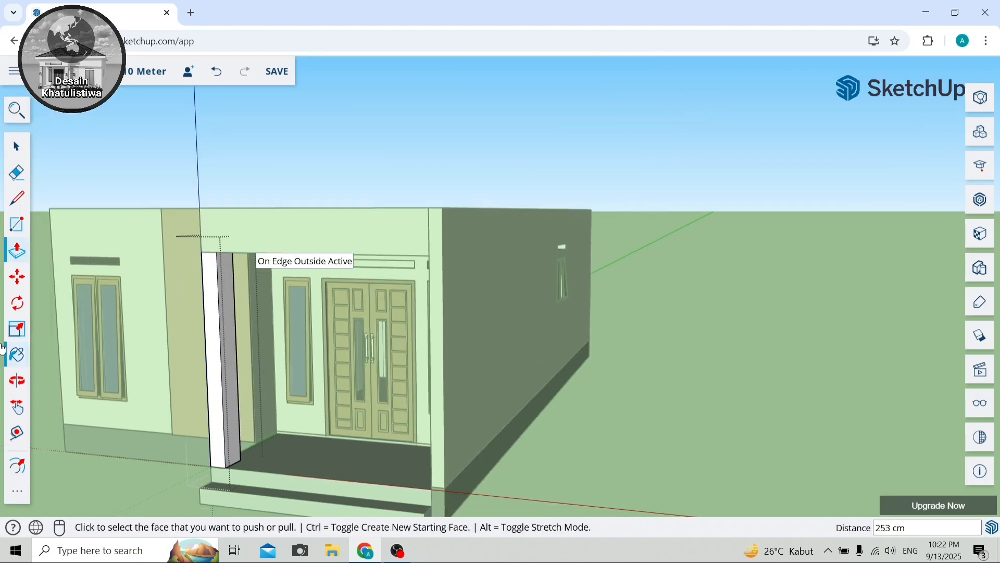
# Paint the column's front and inner side faces with the brown horizontal siding material from Brick, Cladding and Siding.
pyautogui.click(18, 380)
pyautogui.moveTo(125, 382); pyautogui.dragTo(5, 357)
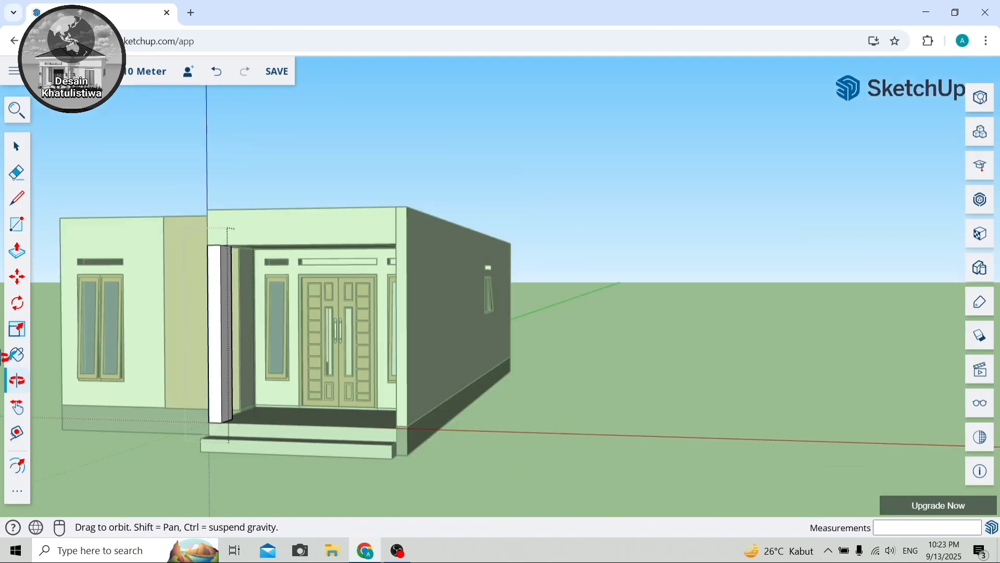
pyautogui.moveTo(202, 174); pyautogui.dragTo(190, 190)
pyautogui.click(15, 151)
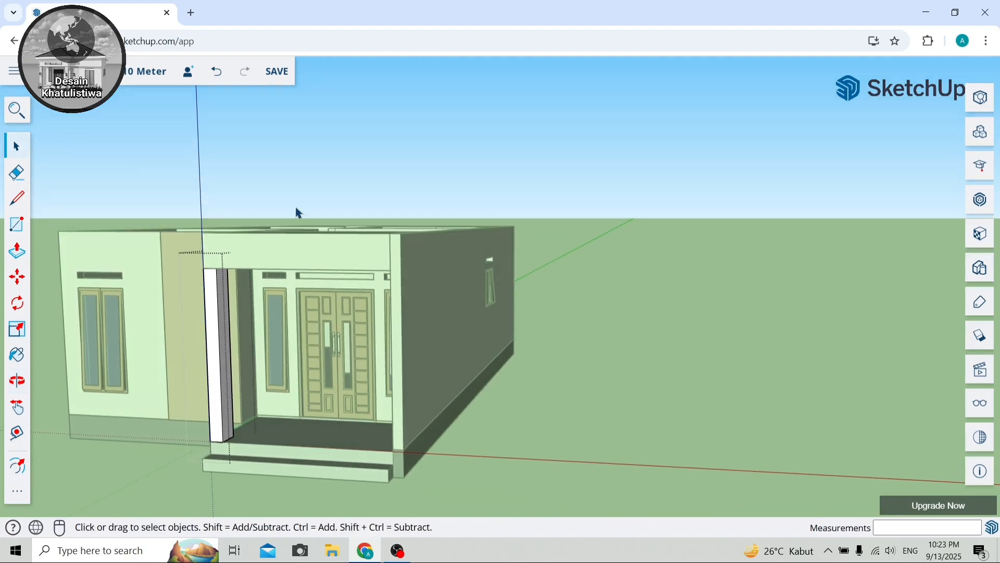
pyautogui.click(984, 230)
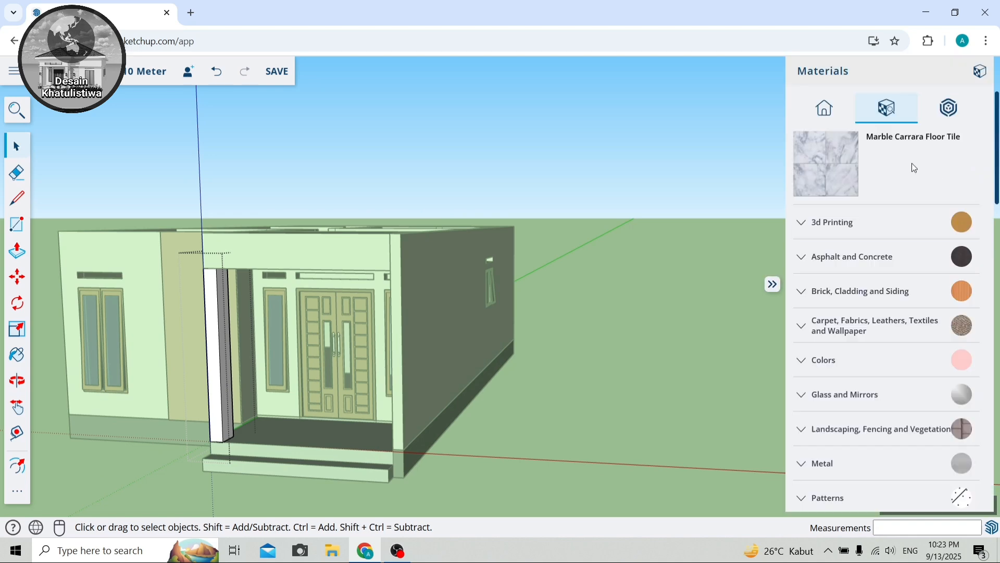
pyautogui.scroll(-2, 873, 176)
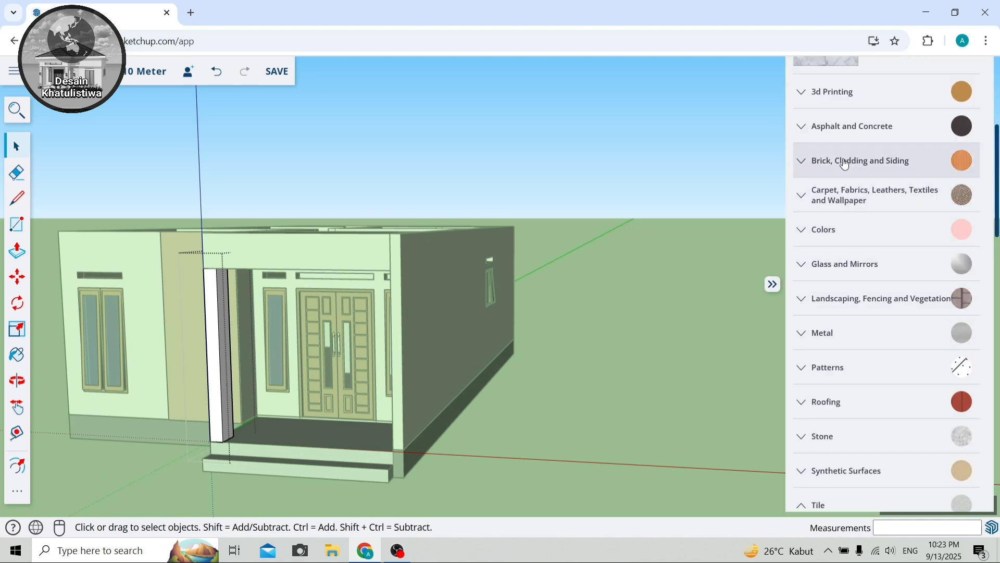
pyautogui.scroll(1, 860, 161)
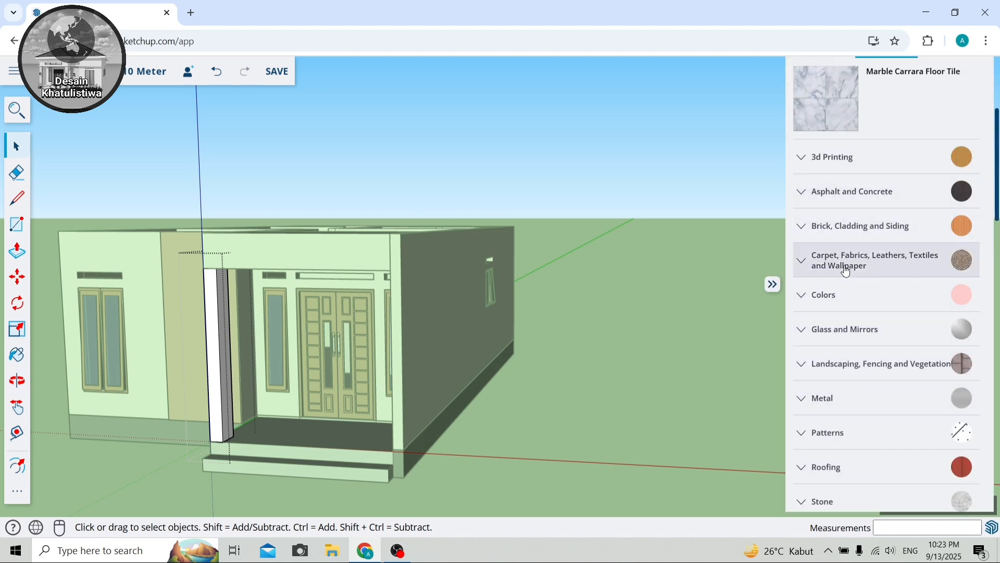
pyautogui.click(837, 227)
pyautogui.scroll(-1, 863, 312)
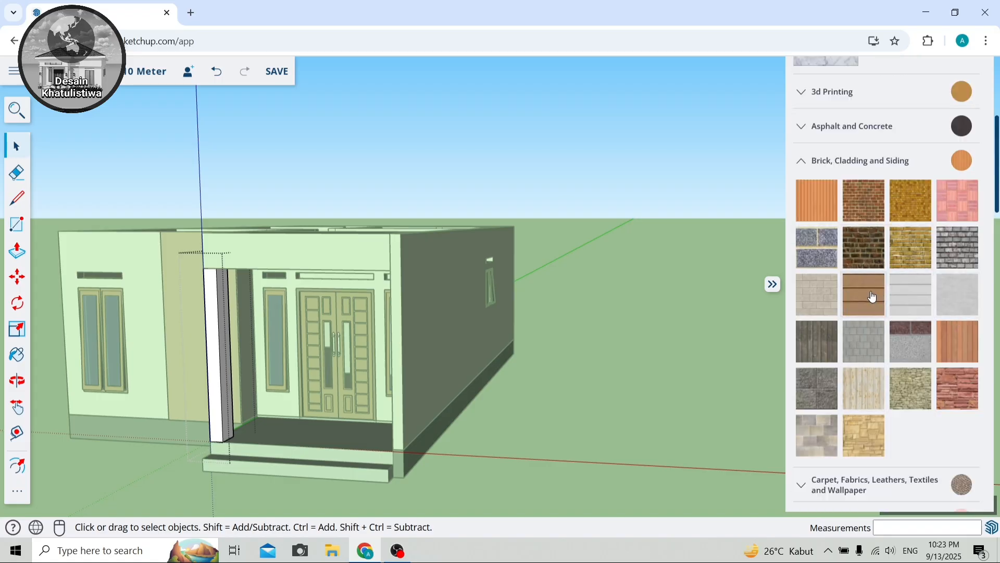
pyautogui.click(873, 296)
pyautogui.scroll(2, 199, 302)
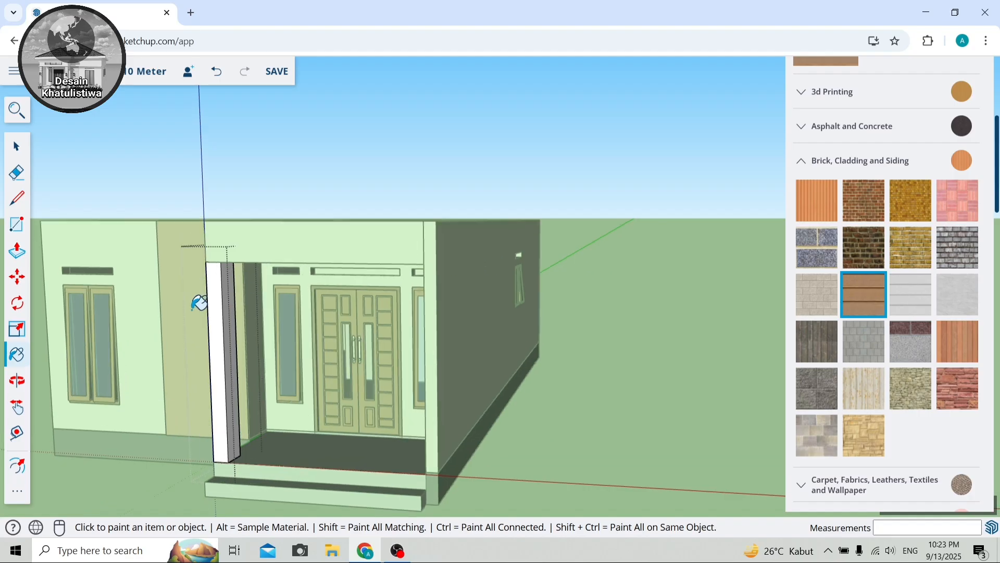
pyautogui.scroll(2, 199, 302)
pyautogui.click(259, 302)
pyautogui.click(259, 307)
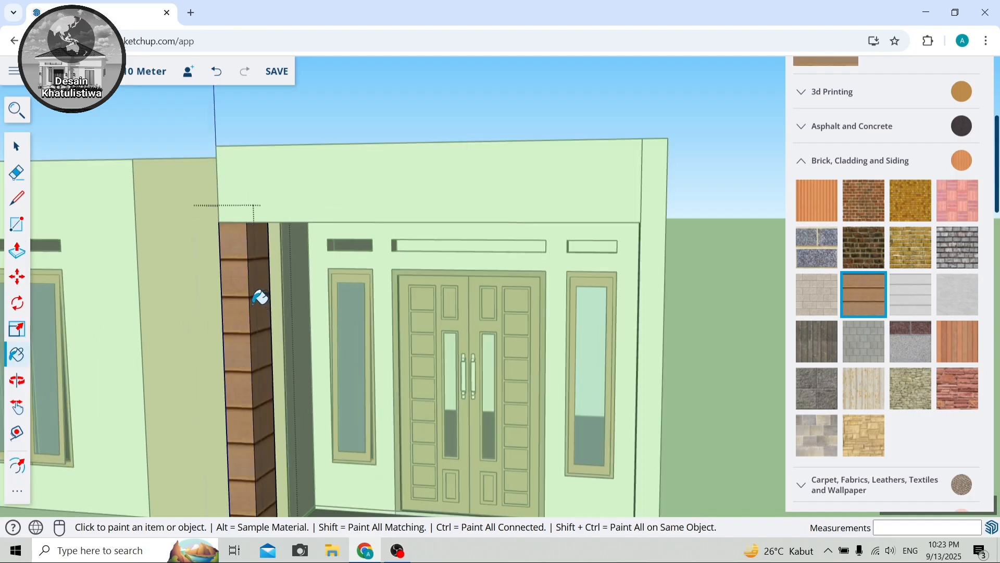
# Paint the column's outer side face with the same brown horizontal siding material.
pyautogui.scroll(-4, 253, 300)
pyautogui.click(16, 380)
pyautogui.moveTo(92, 354)
pyautogui.mouseDown()
pyautogui.moveTo(382, 358)
pyautogui.moveTo(733, 241)
pyautogui.mouseUp()
pyautogui.press('b')
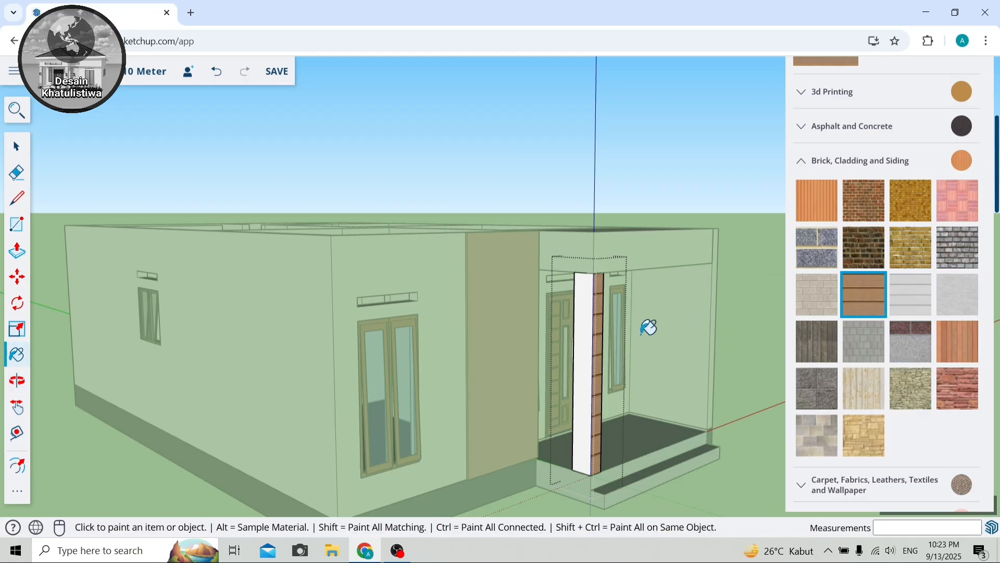
pyautogui.click(593, 312)
pyautogui.scroll(-2, 521, 307)
pyautogui.click(17, 380)
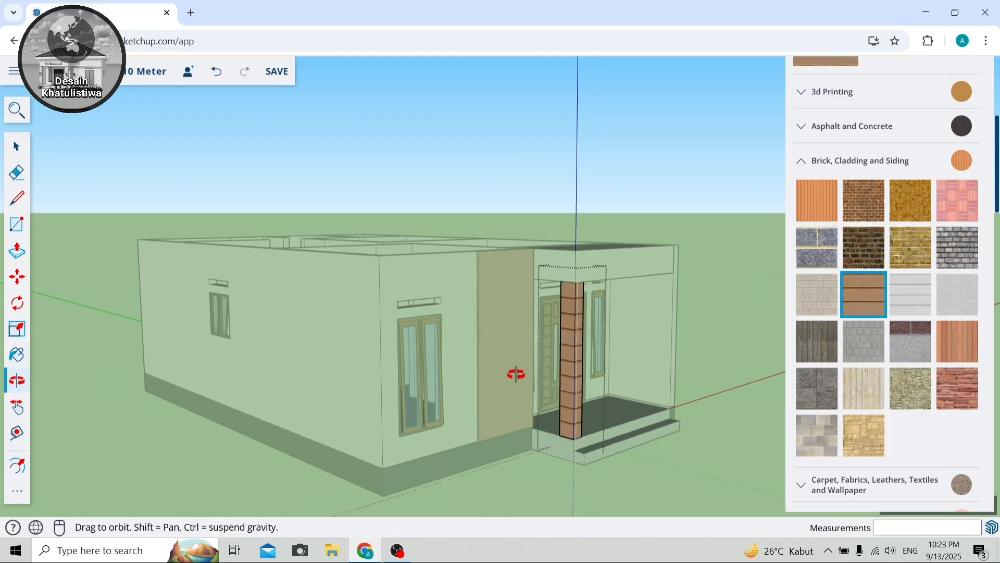
# Pick the brown horizontal siding material again and examine the porch column's clad faces from both sides of the house.
pyautogui.moveTo(518, 375); pyautogui.dragTo(755, 327)
pyautogui.scroll(5, 340, 330)
pyautogui.moveTo(669, 313); pyautogui.dragTo(748, 290)
pyautogui.click(864, 312)
pyautogui.scroll(6, 750, 277)
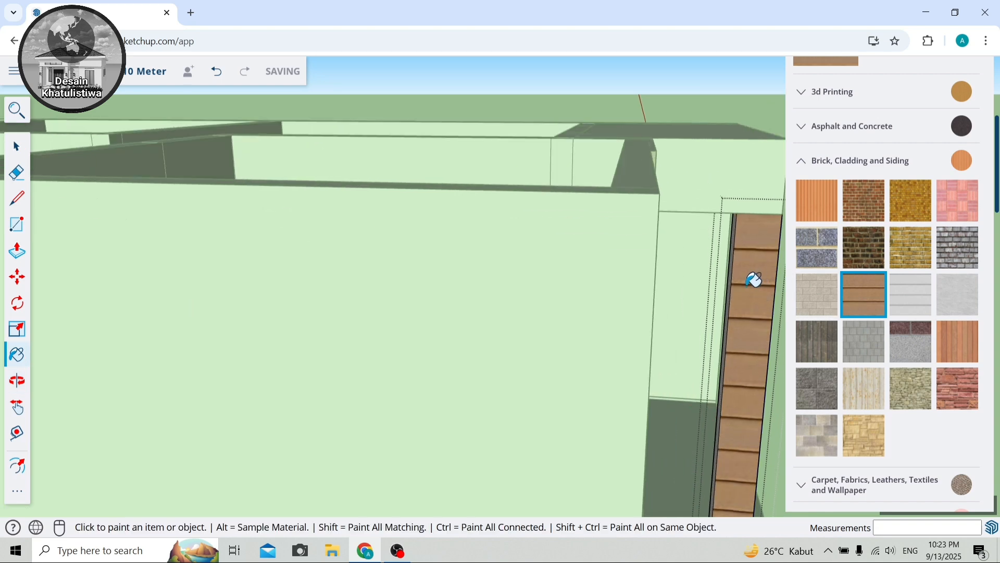
pyautogui.scroll(-8, 726, 272)
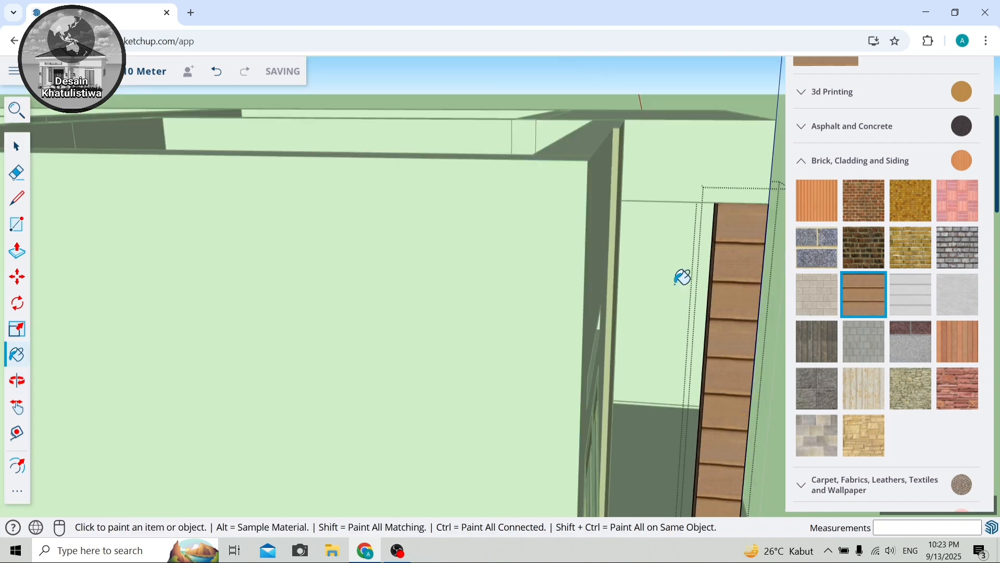
pyautogui.click(16, 381)
pyautogui.moveTo(467, 297); pyautogui.dragTo(83, 208)
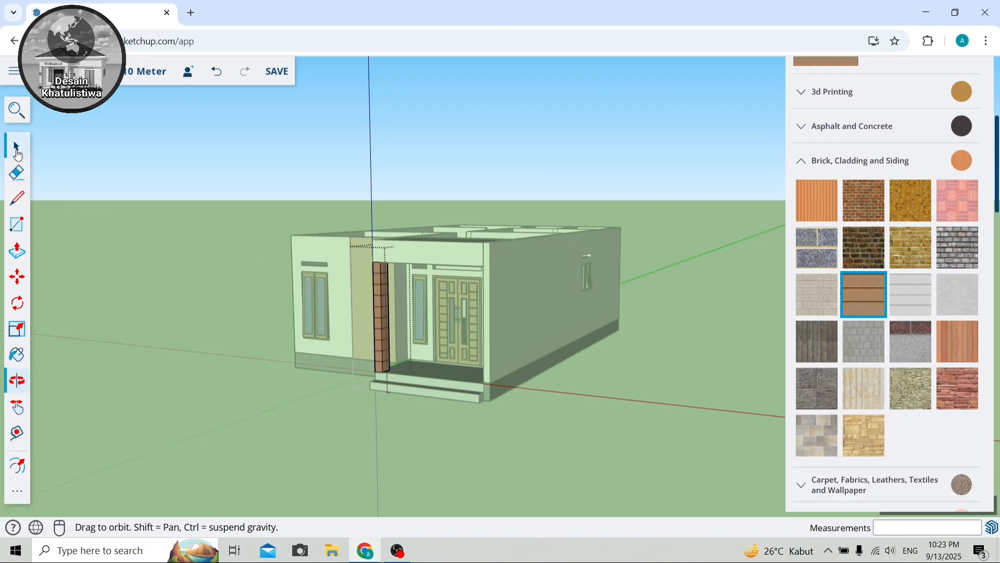
pyautogui.click(16, 149)
# Draw a rectangle about 842 by 600 cm over the wall tops, from the rear outer corner to the outer wall behind the porch canopy.
pyautogui.scroll(6, 492, 309)
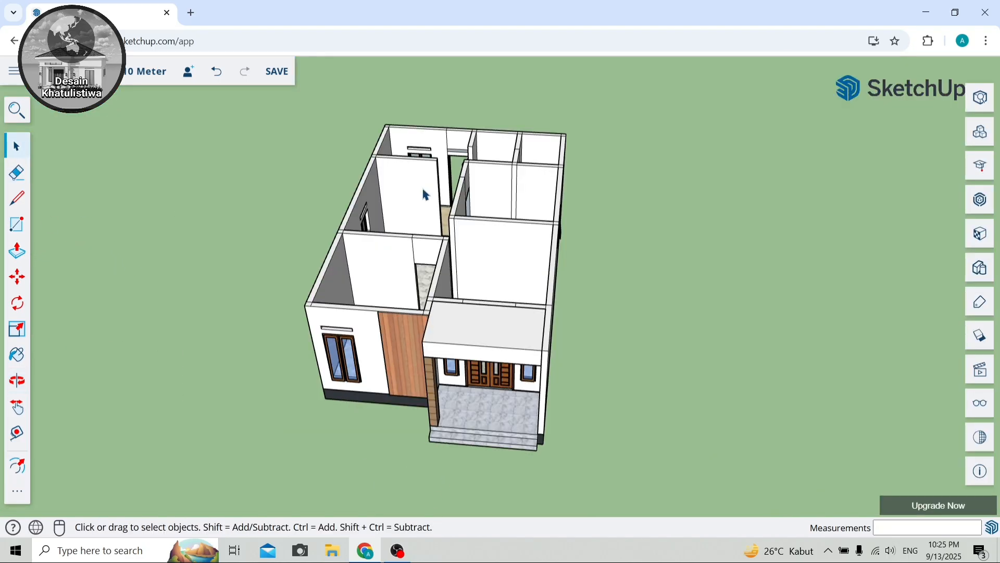
pyautogui.scroll(-1, 424, 190)
pyautogui.scroll(3, 427, 134)
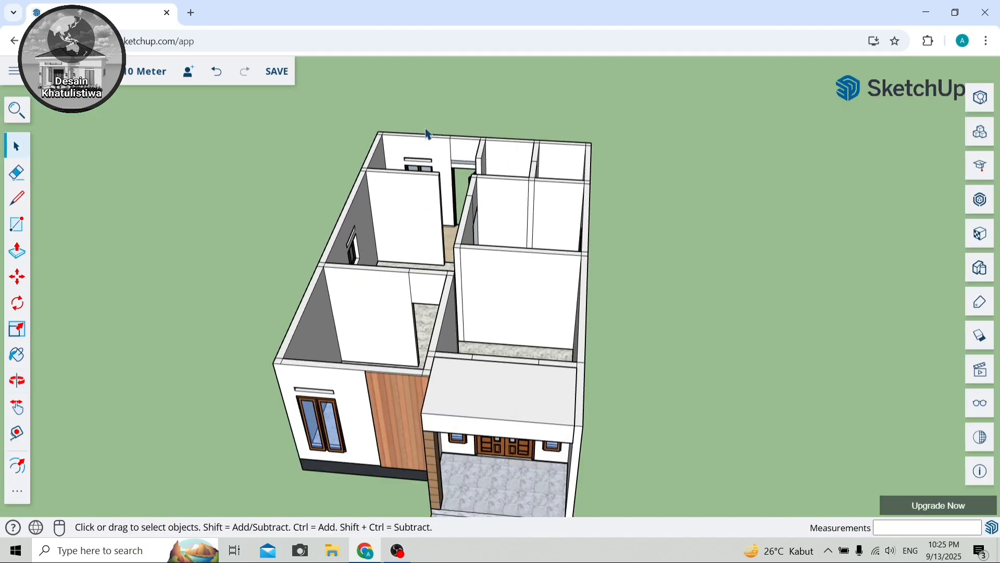
pyautogui.click(15, 227)
pyautogui.scroll(5, 401, 110)
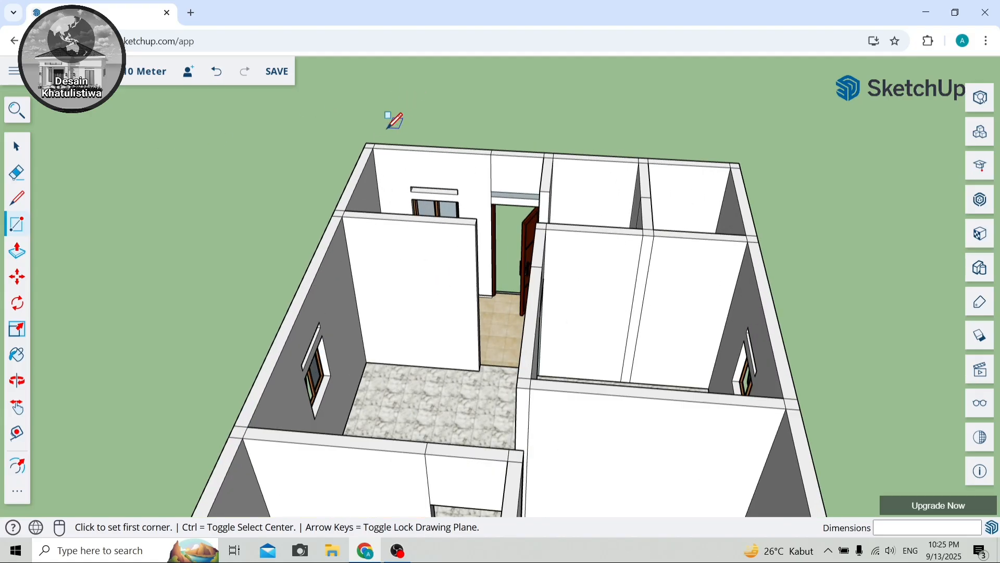
pyautogui.click(363, 144)
pyautogui.scroll(-3, 407, 142)
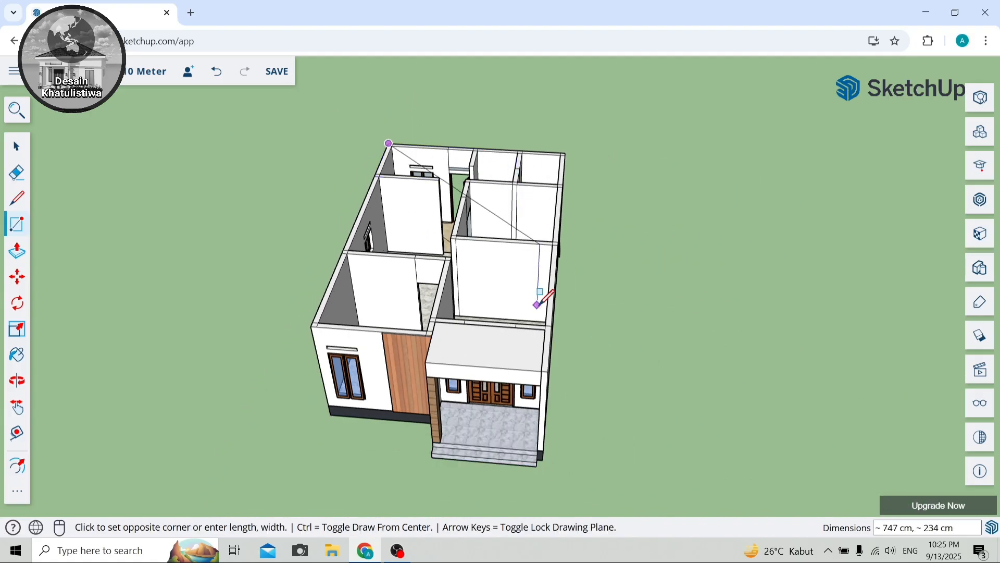
pyautogui.scroll(4, 540, 295)
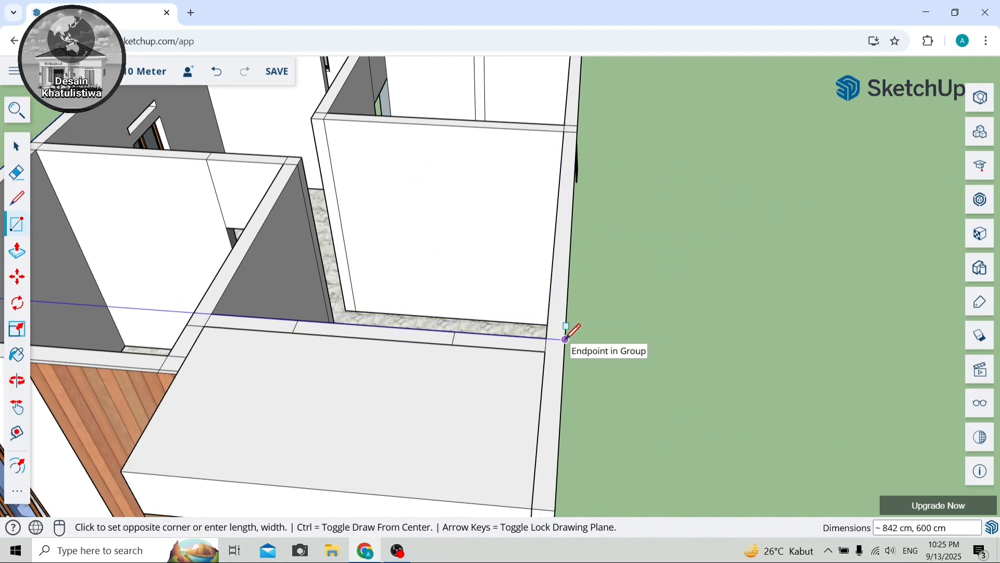
pyautogui.click(547, 327)
# Select the new roof rectangle's face with its edges and make it a group.
pyautogui.scroll(-6, 563, 320)
pyautogui.press('space')
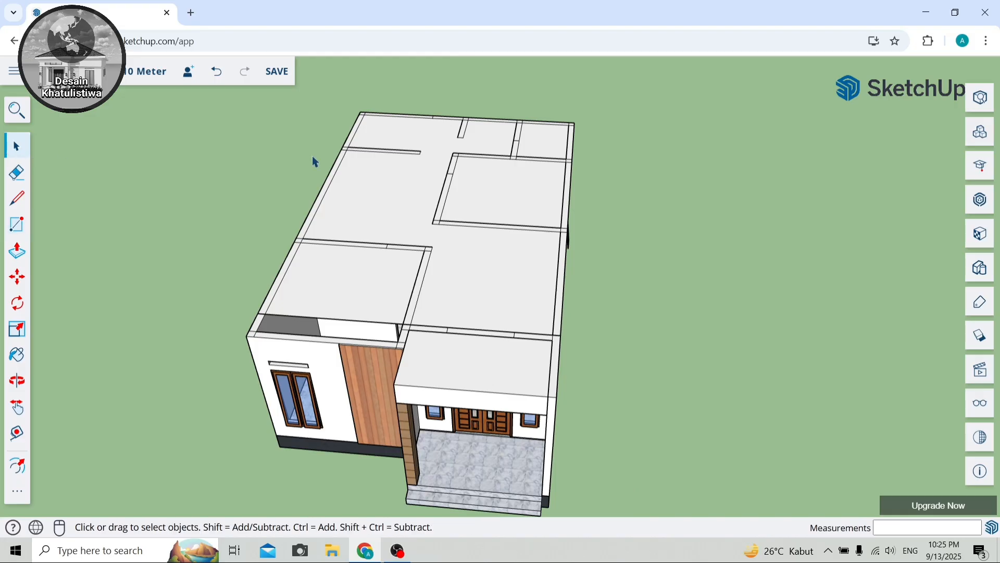
pyautogui.doubleClick(458, 223)
pyautogui.rightClick(458, 221)
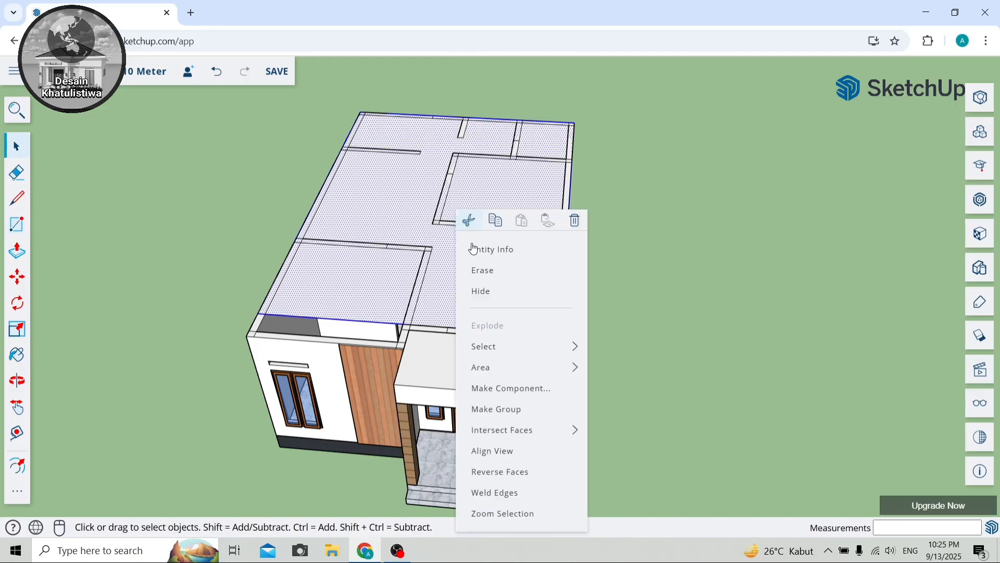
pyautogui.click(484, 413)
# Open the roof rectangle group and push/pull its face up 15 cm to form a slab.
pyautogui.press('o')
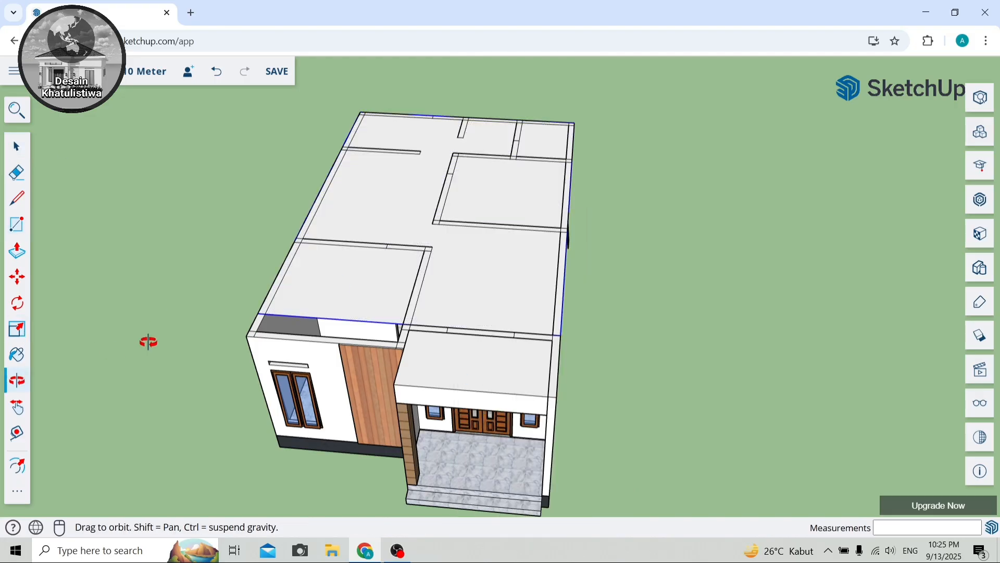
pyautogui.moveTo(147, 342); pyautogui.dragTo(85, 249)
pyautogui.click(18, 254)
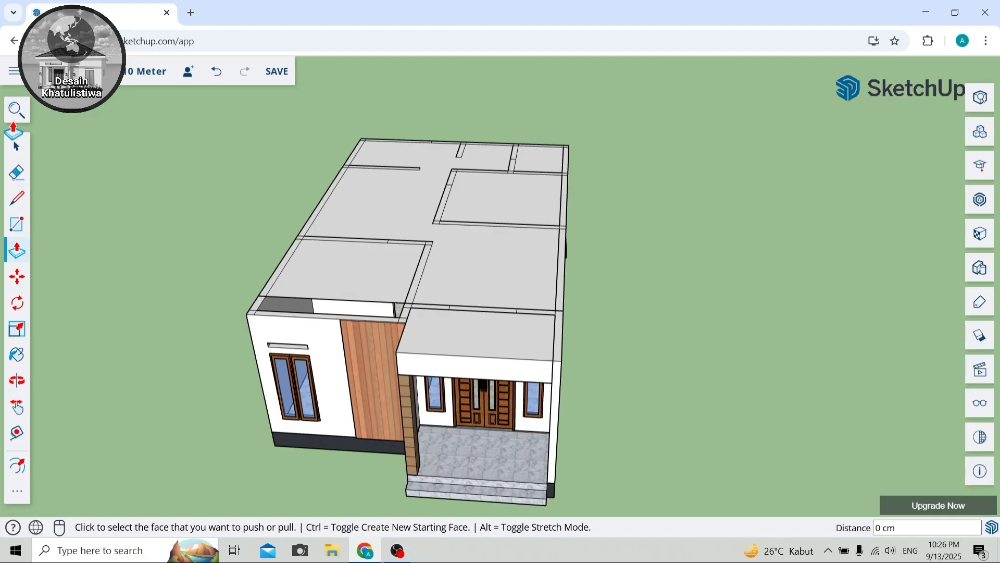
pyautogui.click(17, 146)
pyautogui.doubleClick(348, 230)
pyautogui.click(17, 253)
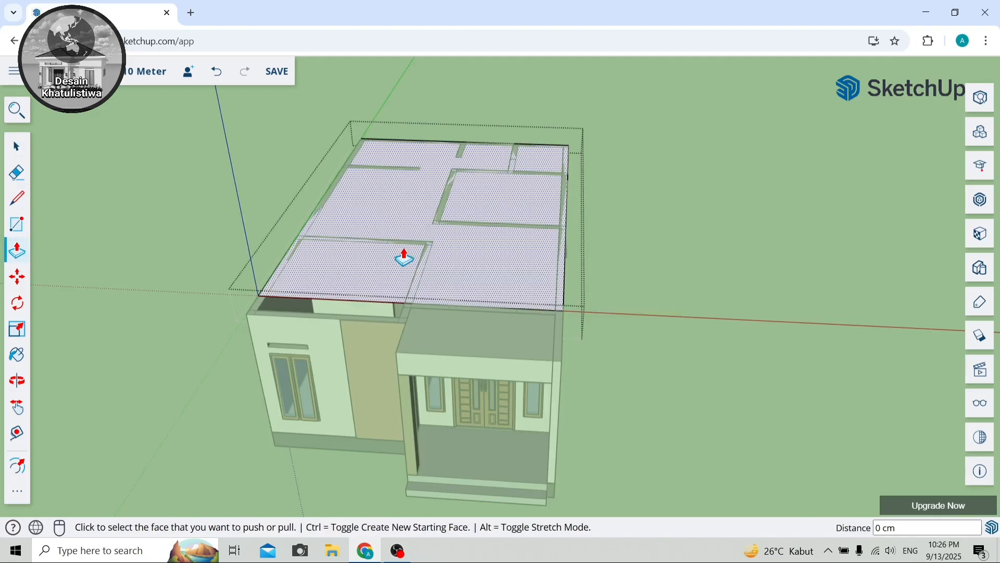
pyautogui.click(401, 250)
pyautogui.scroll(3, 402, 250)
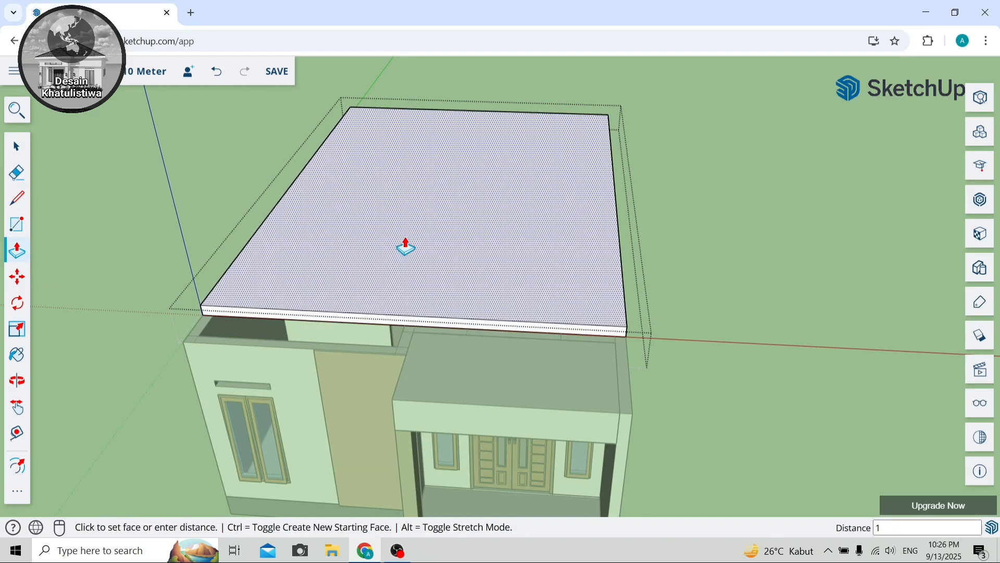
pyautogui.press('Return')
# Split the roof slab's front edge face with a 15 cm vertical line beside the porch canopy's inner corner.
pyautogui.scroll(3, 284, 318)
pyautogui.press('l')
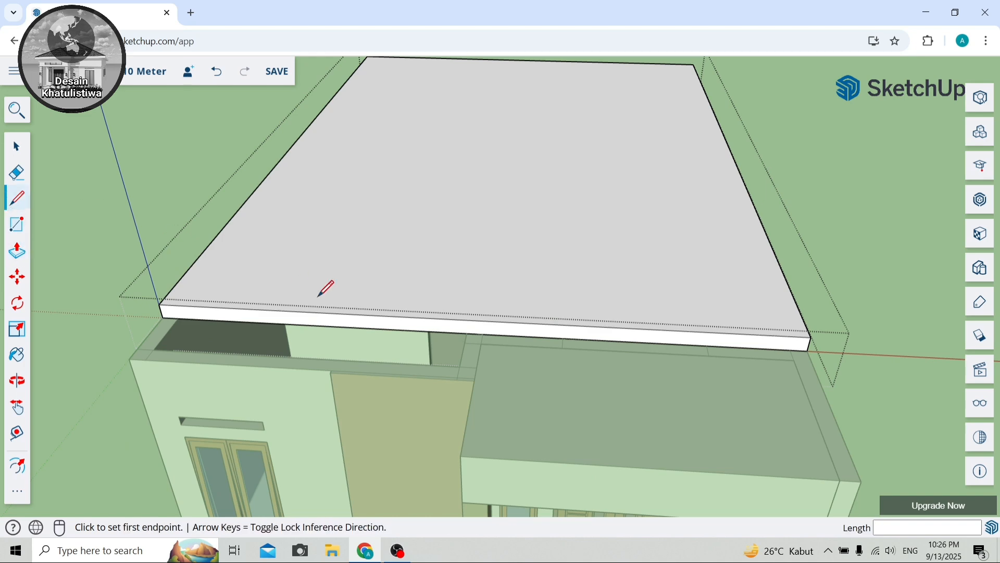
pyautogui.click(483, 333)
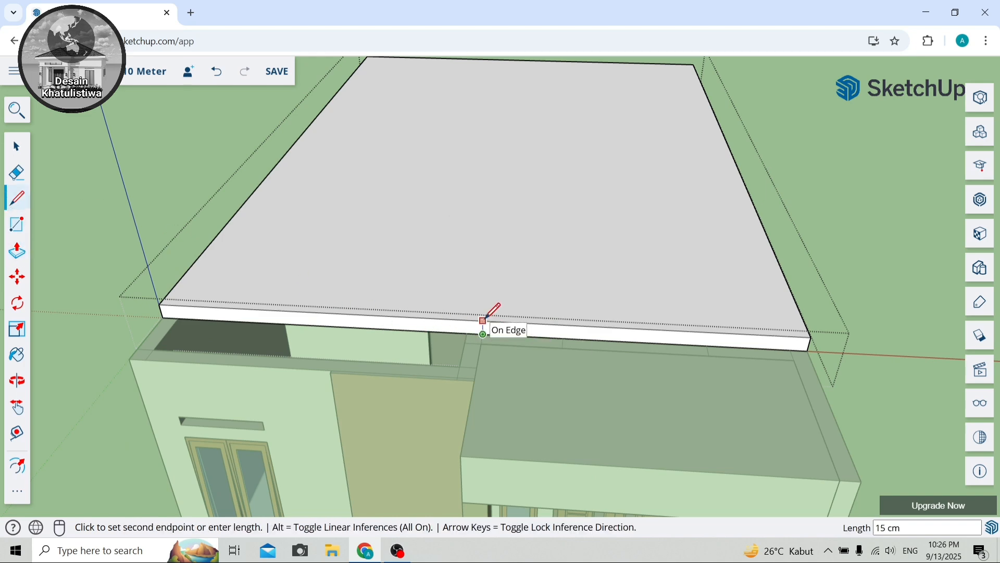
pyautogui.click(483, 320)
# Push/pull the part of the roof slab's front face behind the porch canopy outward 15 cm.
pyautogui.scroll(-2, 241, 235)
pyautogui.click(17, 250)
pyautogui.scroll(3, 442, 333)
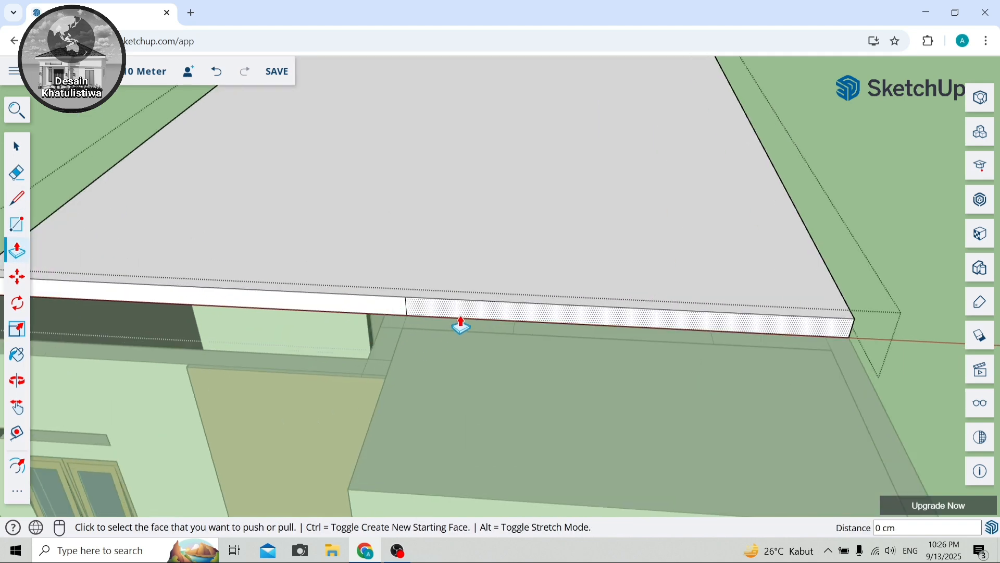
pyautogui.click(461, 325)
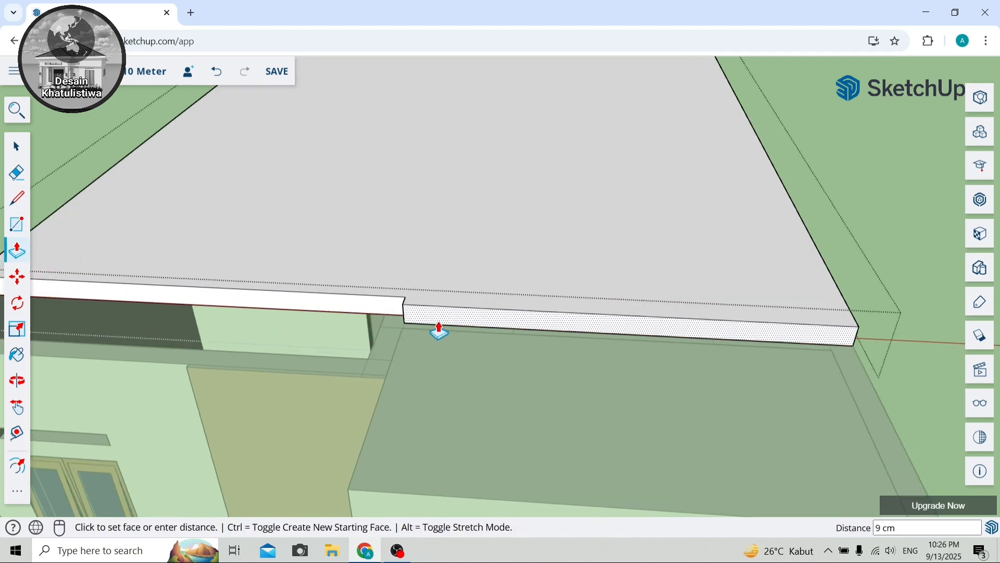
pyautogui.click(384, 329)
# Push/pull the remaining part of the roof slab's front face outward 65 cm, flush with the protruding front room wall.
pyautogui.scroll(-2, 384, 330)
pyautogui.scroll(2, 289, 323)
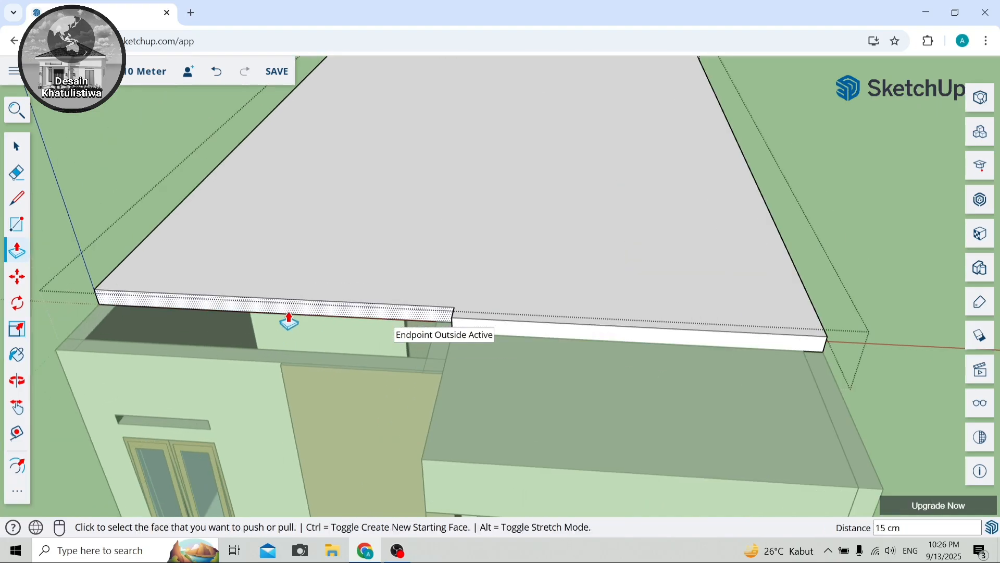
pyautogui.click(289, 323)
pyautogui.click(178, 364)
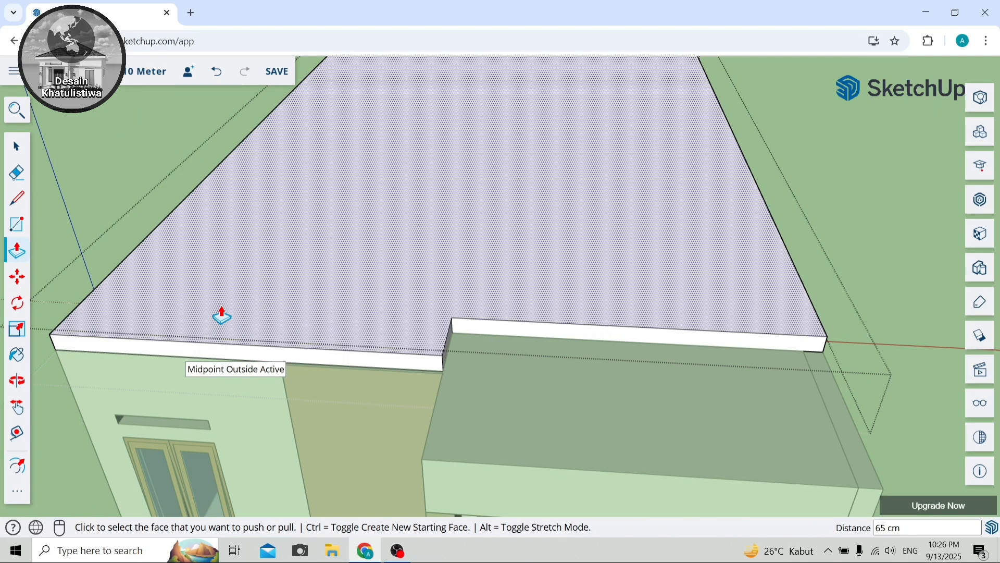
pyautogui.scroll(-5, 221, 316)
# Push/pull the inner face of the porch canopy's underside up 30 cm to recess it within its border.
pyautogui.moveTo(213, 319); pyautogui.dragTo(324, 224, button='middle')
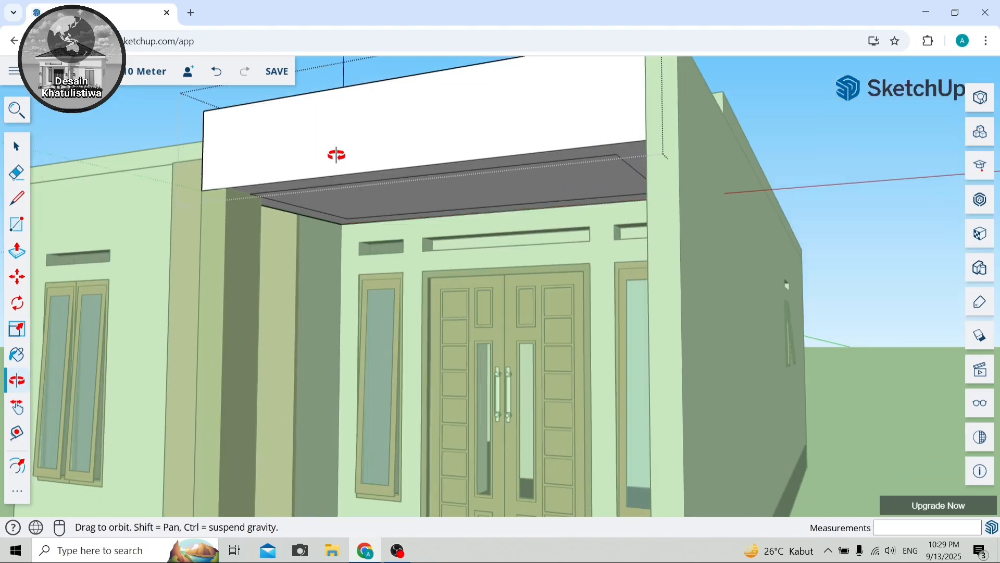
pyautogui.moveTo(335, 152); pyautogui.dragTo(312, 109, button='middle')
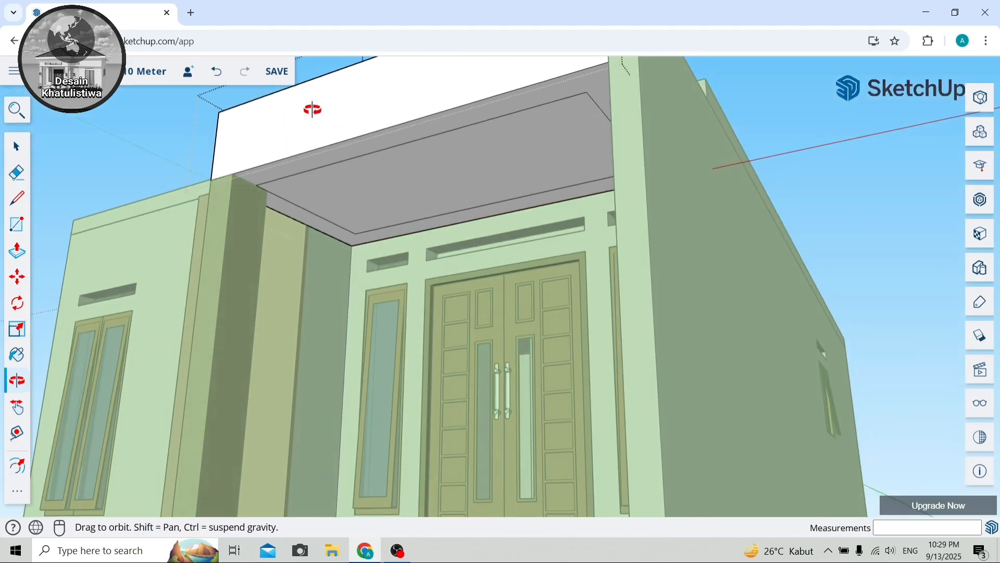
pyautogui.press('p')
pyautogui.click(393, 197)
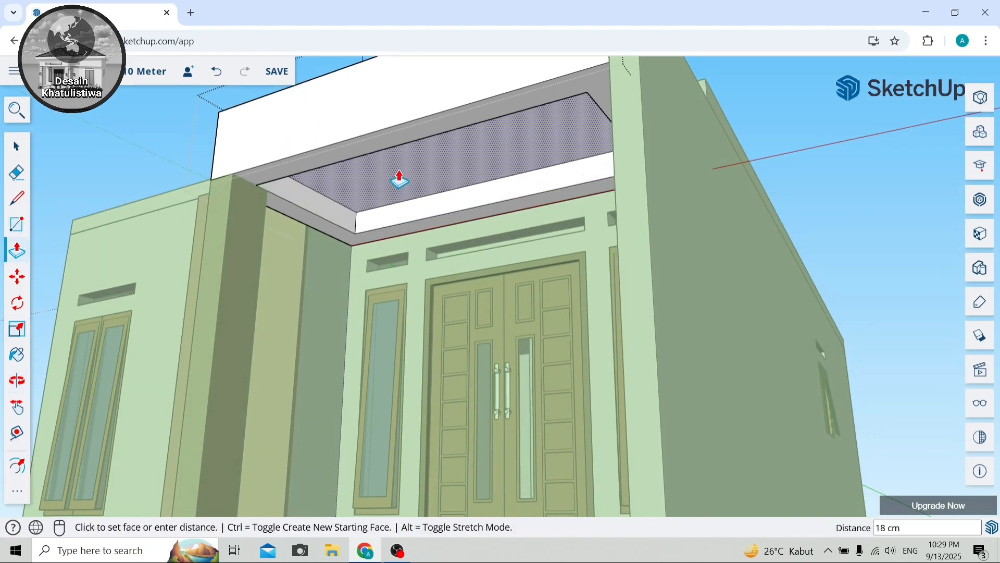
pyautogui.write('30')
pyautogui.press('Return')
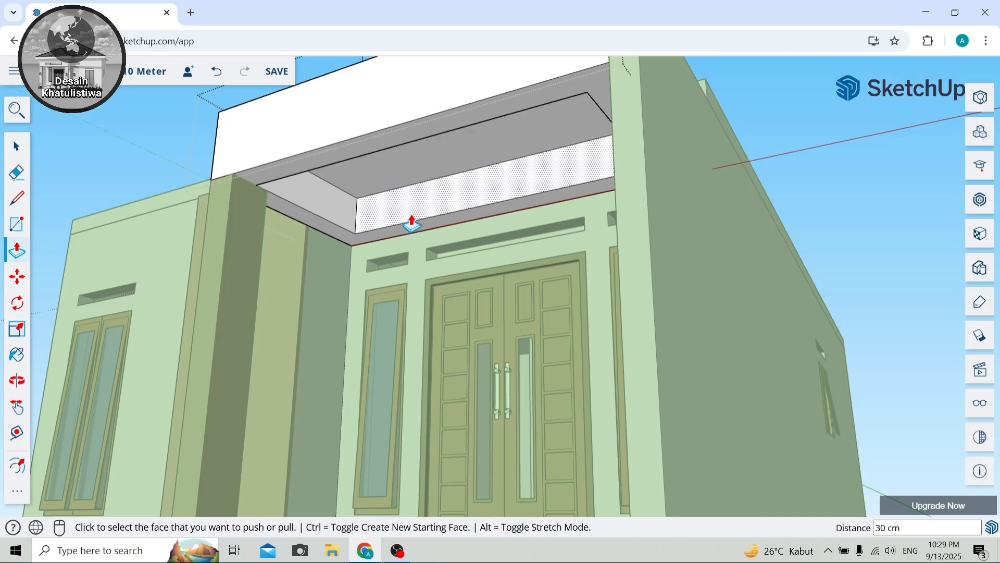
# Draw a 10 cm high rectangle along the top of the porch canopy's front face across its full width.
pyautogui.scroll(-5, 409, 224)
pyautogui.moveTo(409, 224); pyautogui.dragTo(267, 317, button='middle')
pyautogui.press('o')
pyautogui.moveTo(268, 317); pyautogui.dragTo(137, 256)
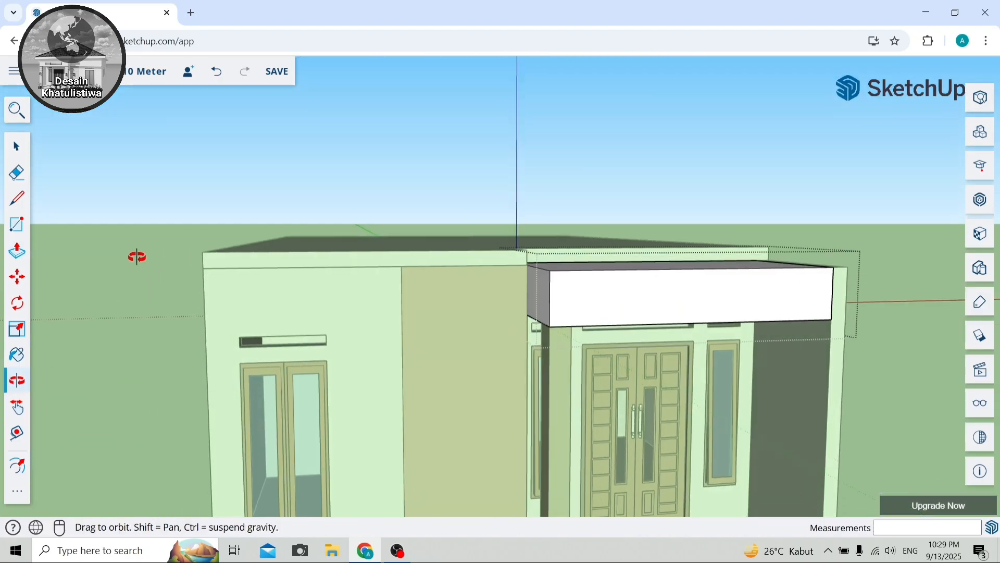
pyautogui.click(16, 225)
pyautogui.scroll(3, 527, 245)
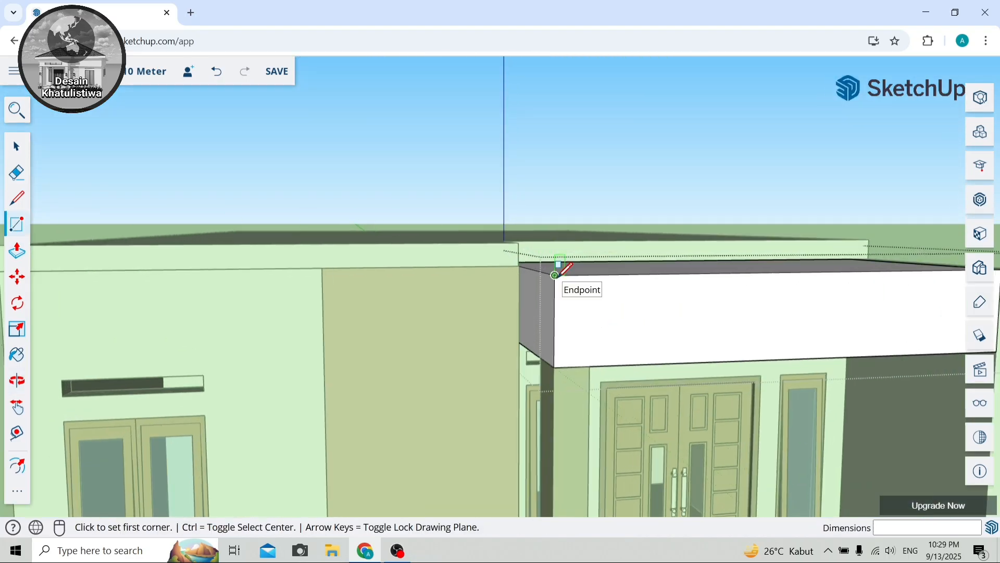
pyautogui.click(554, 275)
pyautogui.scroll(-3, 592, 284)
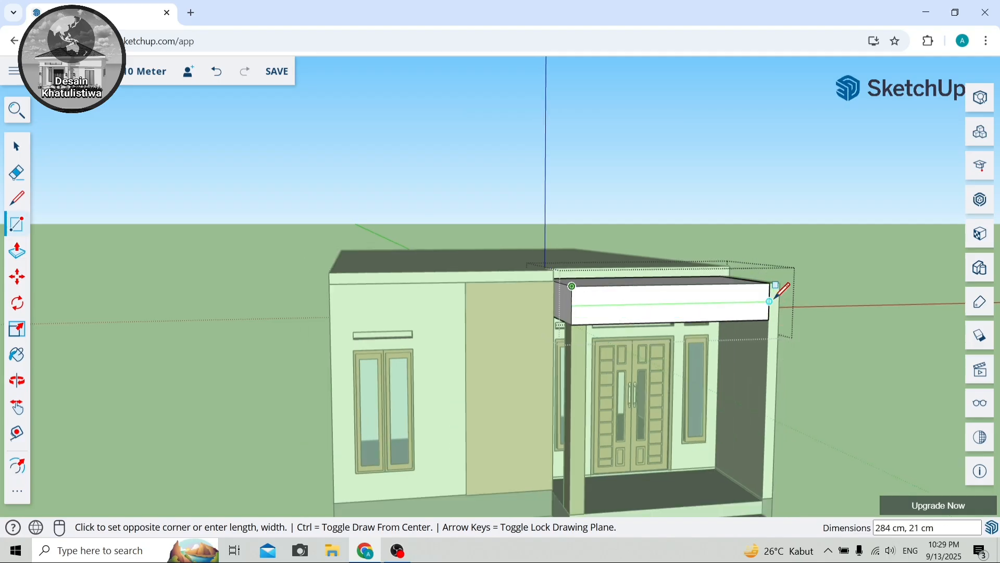
pyautogui.scroll(3, 776, 295)
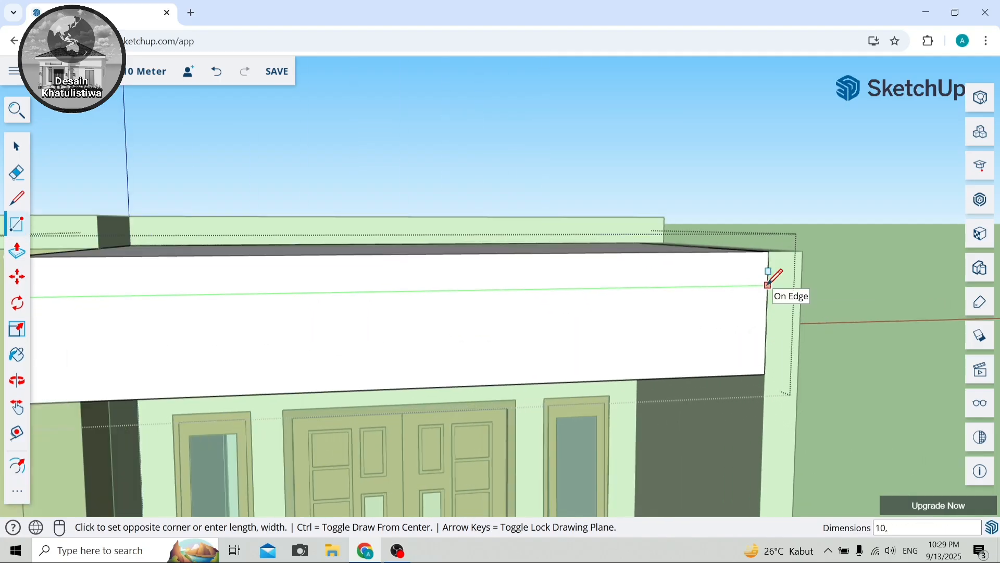
pyautogui.click(768, 285)
# Continue the 10 cm band onto the porch canopy's exposed side face with lines running back to the wall and up to the top edge.
pyautogui.scroll(-3, 771, 281)
pyautogui.scroll(3, 350, 267)
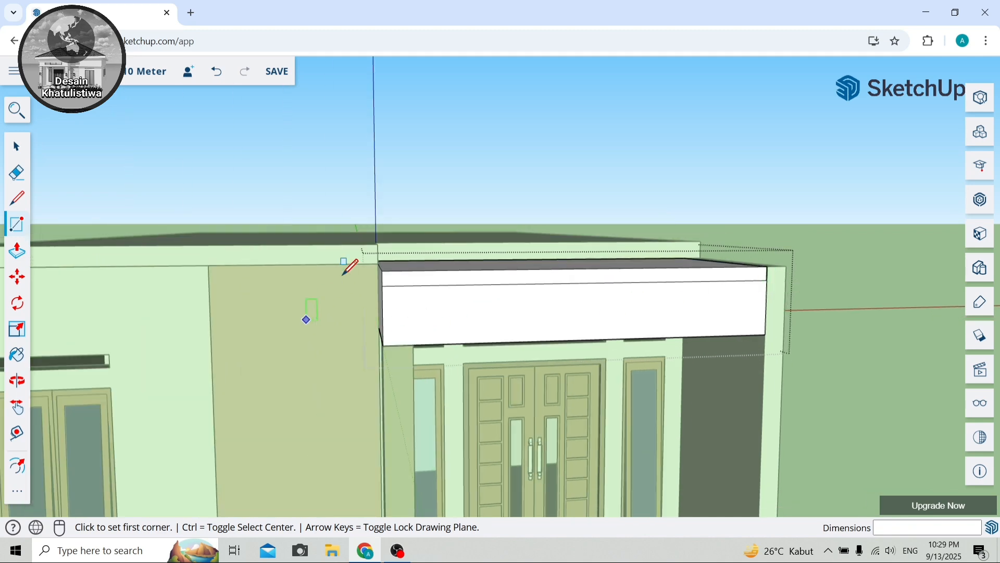
pyautogui.click(17, 380)
pyautogui.moveTo(146, 324); pyautogui.dragTo(292, 333)
pyautogui.click(22, 204)
pyautogui.scroll(4, 473, 293)
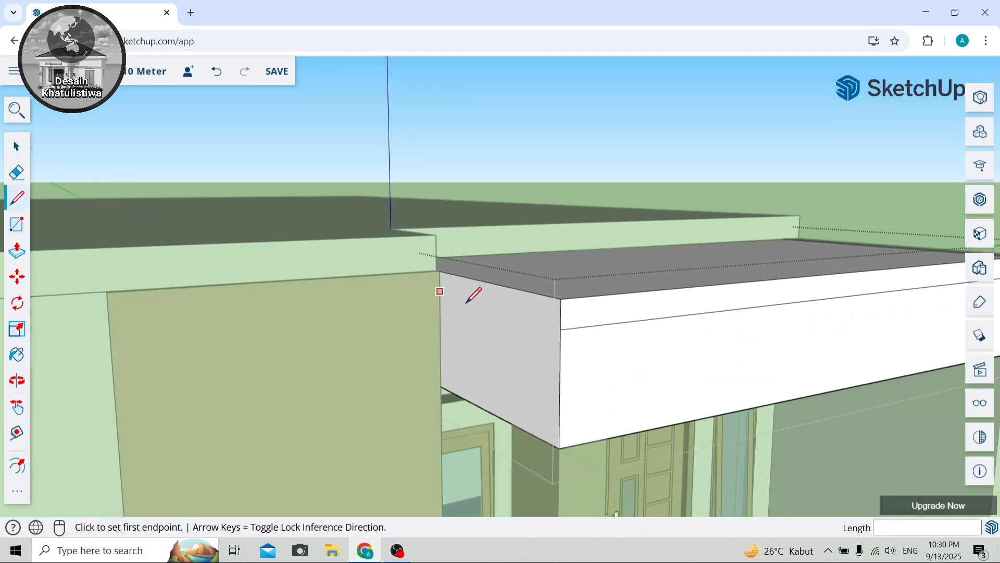
pyautogui.click(586, 337)
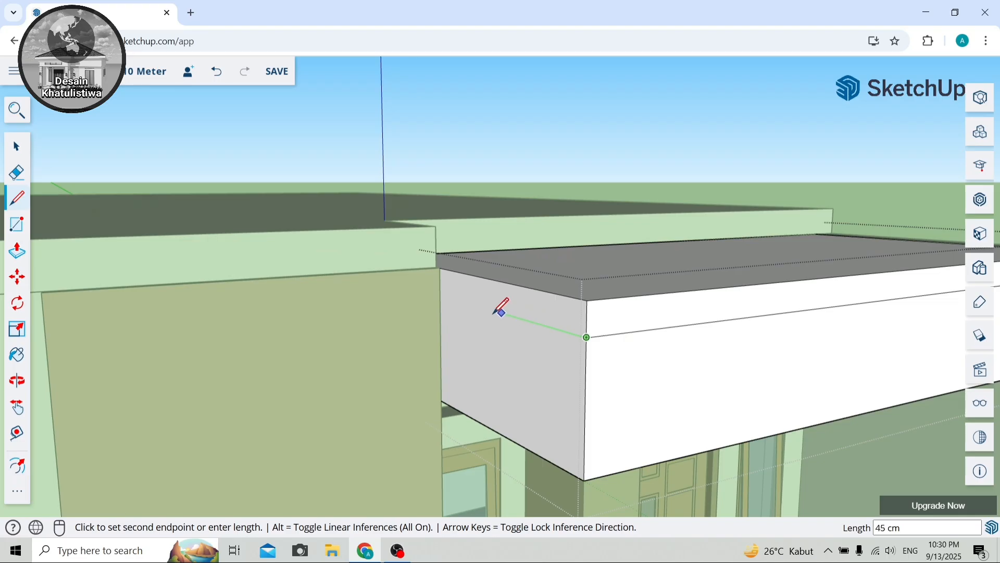
pyautogui.click(446, 296)
pyautogui.scroll(-2, 484, 286)
pyautogui.scroll(2, 443, 274)
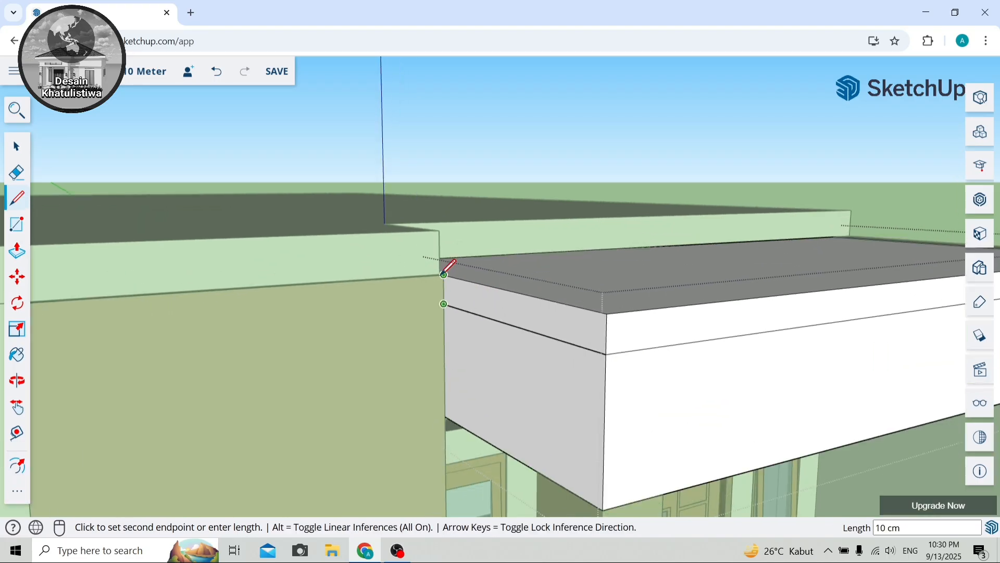
pyautogui.click(443, 274)
pyautogui.scroll(-2, 446, 263)
# Push/pull the top bands on the porch canopy's side and front faces outward 5 cm to form a projecting lip.
pyautogui.press('p')
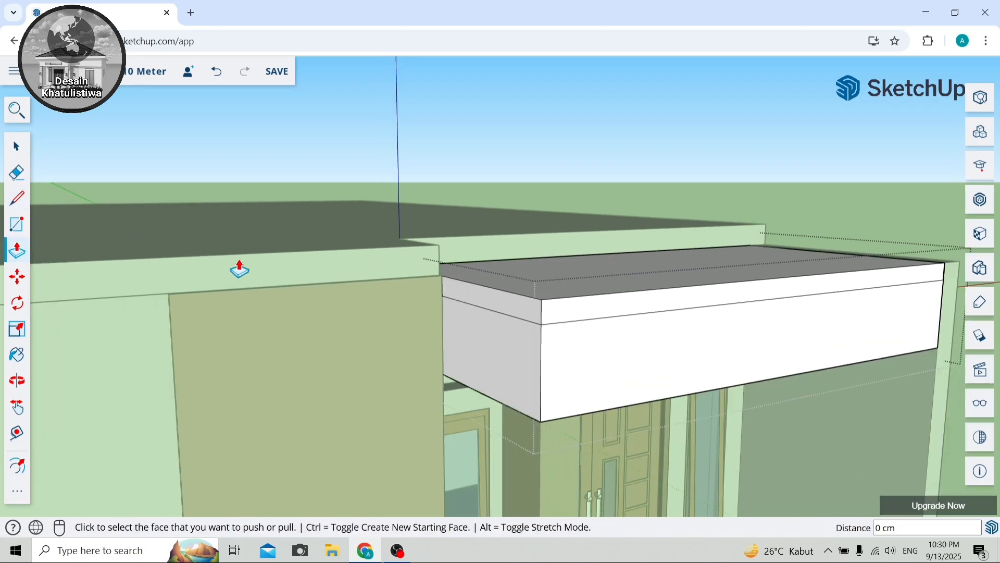
pyautogui.click(462, 302)
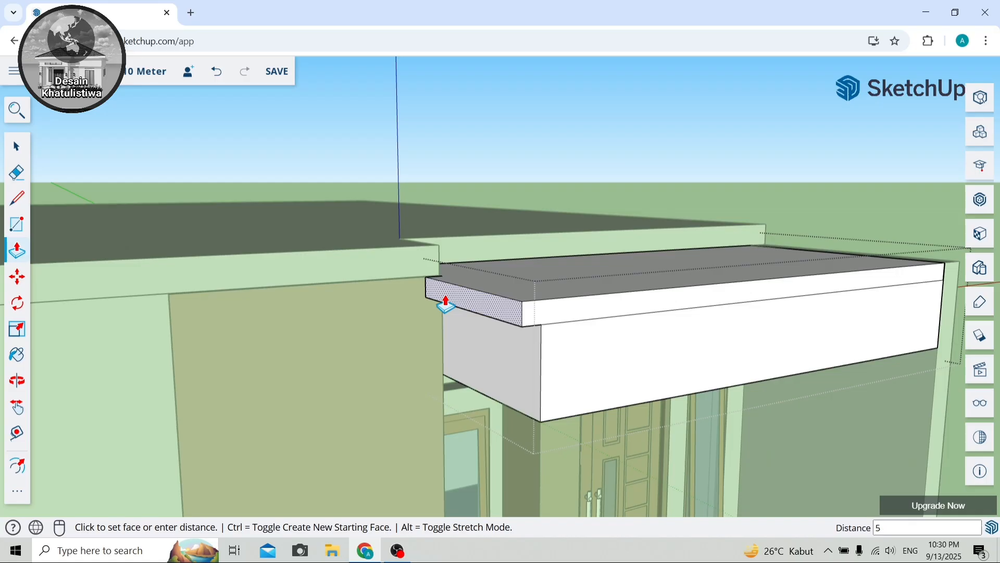
pyautogui.write('5')
pyautogui.press('Return')
pyautogui.scroll(-3, 541, 313)
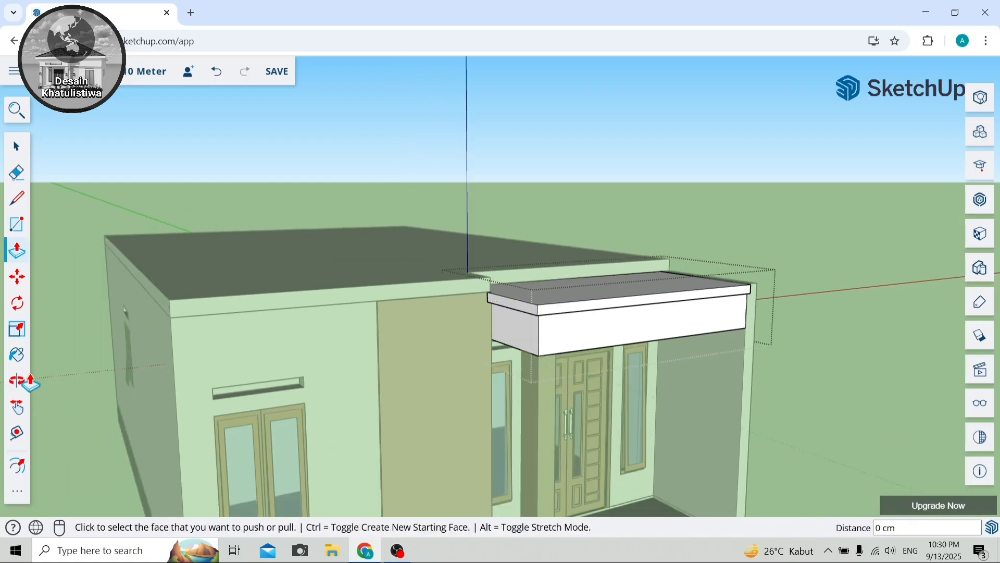
# Push/pull the porch canopy lip's end face 15 cm sideways to meet the outer edge of the side wall.
pyautogui.click(26, 381)
pyautogui.moveTo(743, 315); pyautogui.dragTo(77, 242)
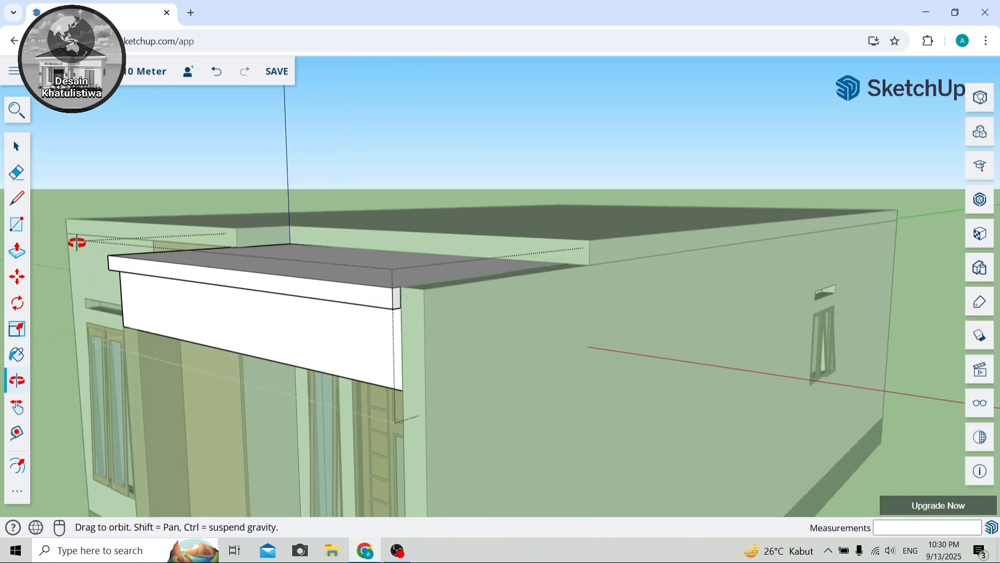
pyautogui.press('p')
pyautogui.scroll(5, 402, 311)
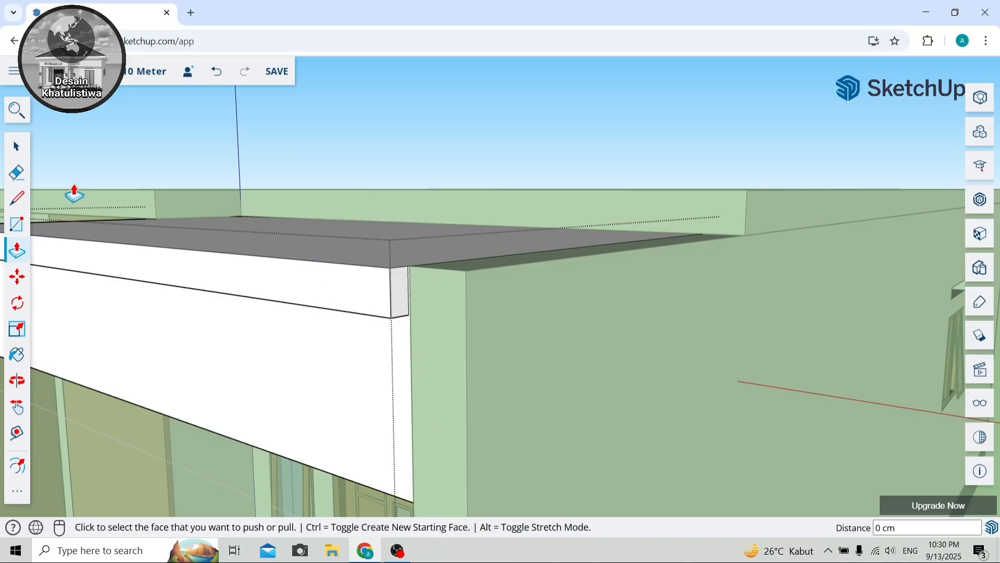
pyautogui.scroll(3, 408, 301)
pyautogui.click(406, 302)
pyautogui.click(427, 325)
pyautogui.scroll(3, 408, 317)
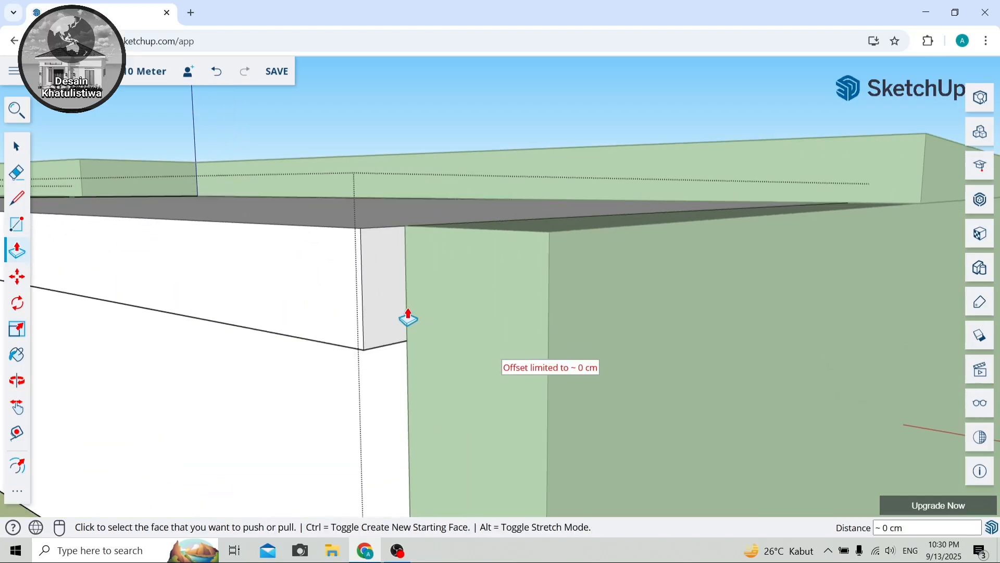
pyautogui.click(408, 318)
pyautogui.click(552, 393)
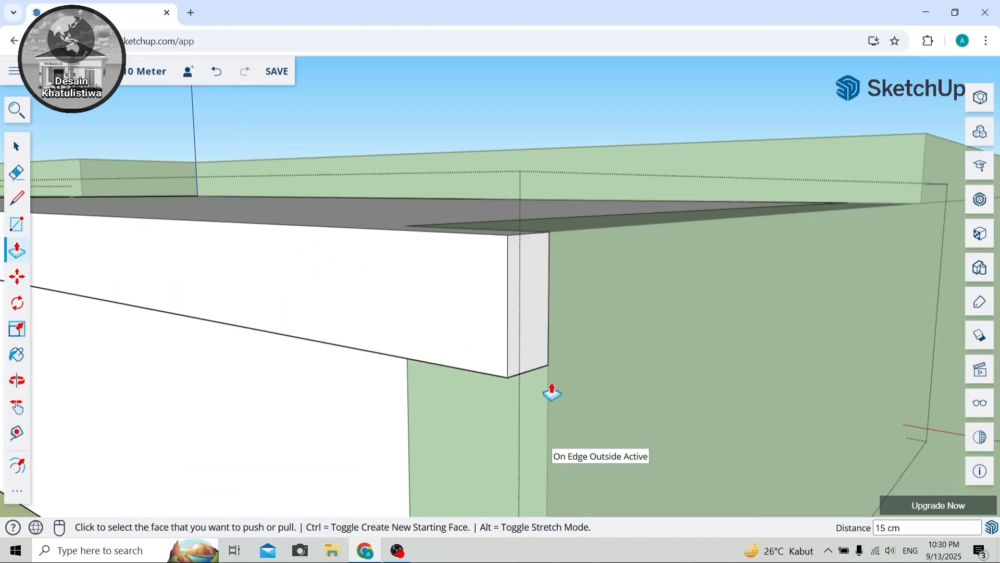
pyautogui.scroll(-6, 552, 393)
# Paint the porch canopy's upper lip dark brown from the Colors collection, covering its front and exposed side.
pyautogui.click(18, 379)
pyautogui.moveTo(333, 307); pyautogui.dragTo(969, 197)
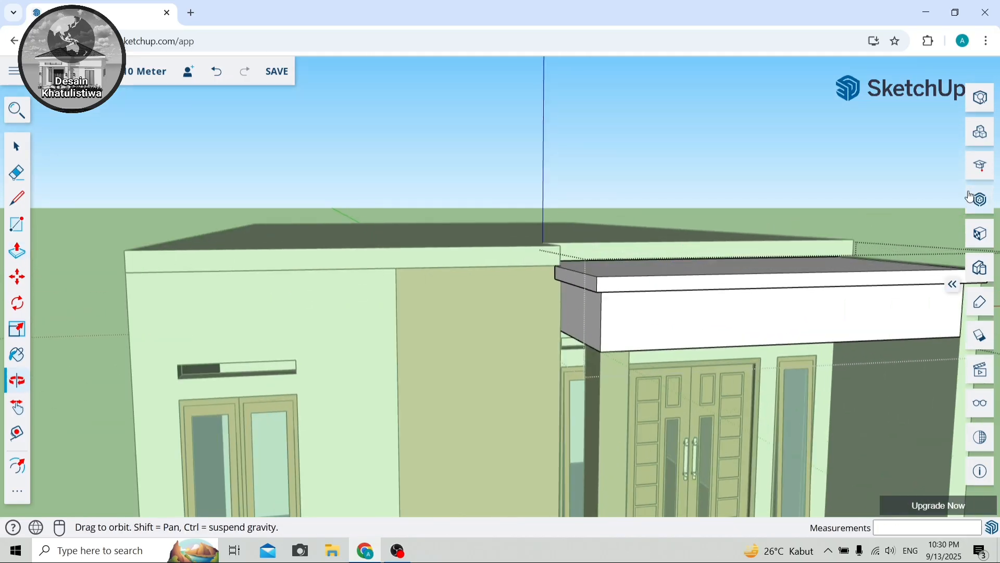
pyautogui.click(979, 237)
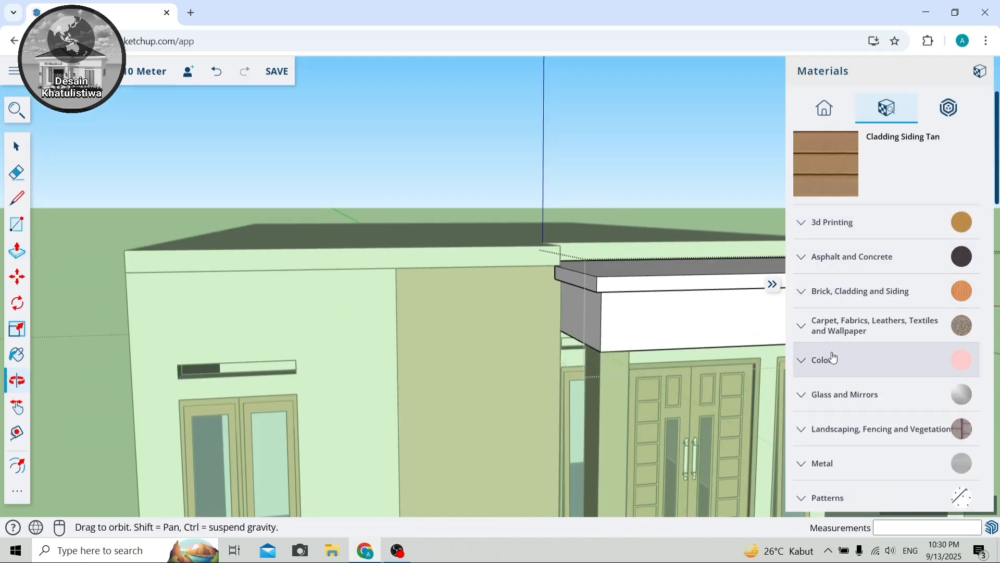
pyautogui.click(834, 358)
pyautogui.scroll(-6, 877, 351)
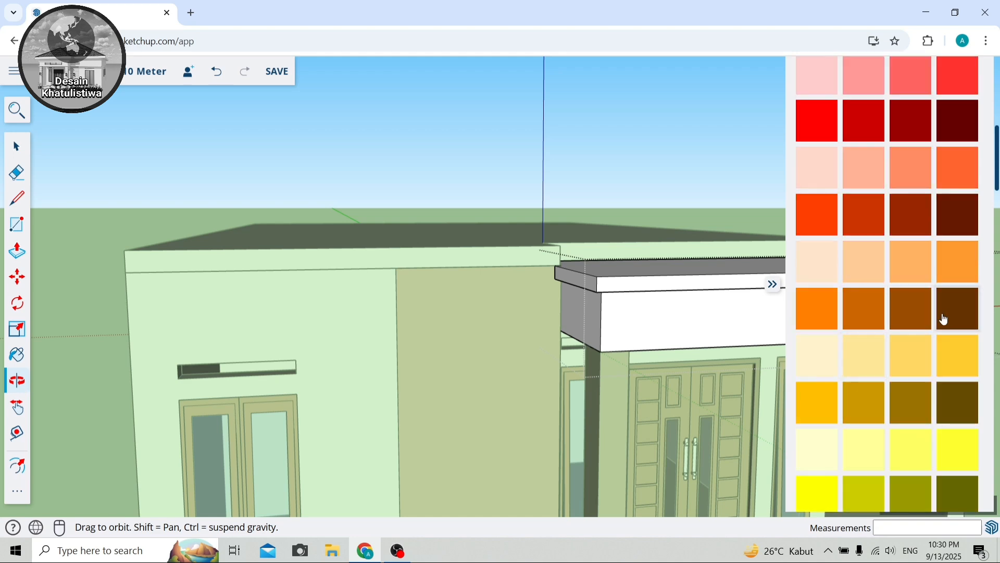
pyautogui.click(957, 308)
pyautogui.click(599, 281)
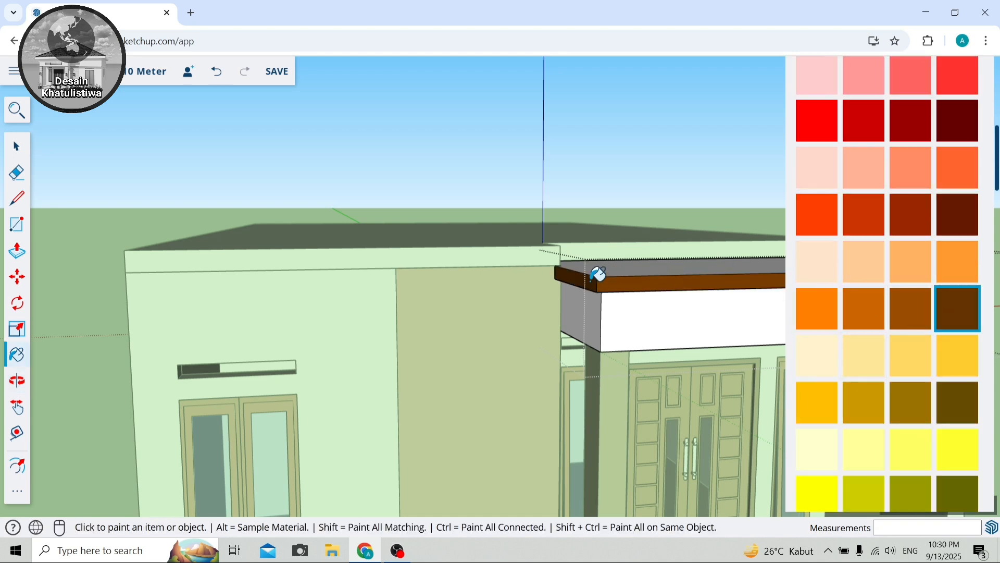
# Paint the upper lip's remaining end face at the side wall with the same dark brown.
pyautogui.scroll(-5, 591, 279)
pyautogui.scroll(4, 691, 260)
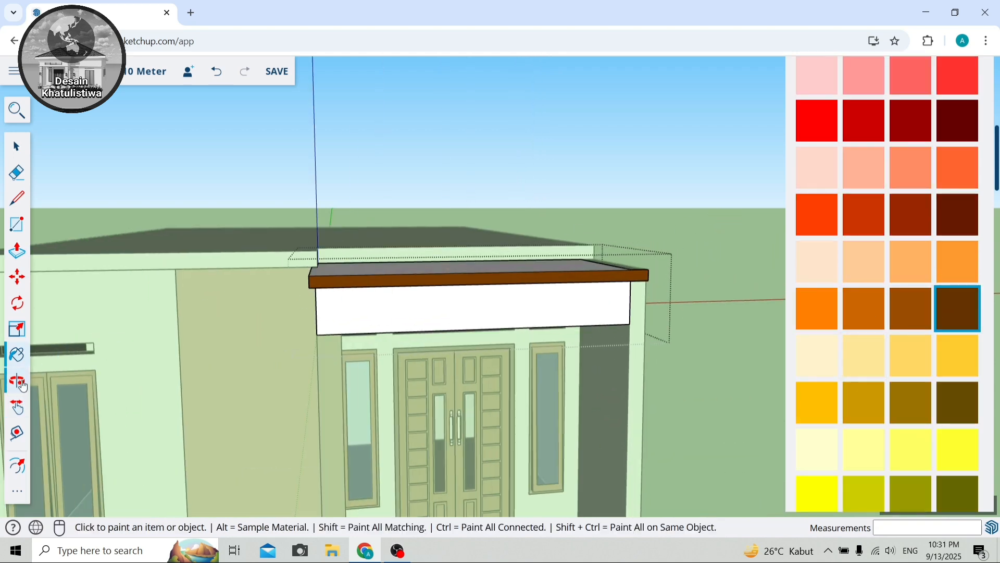
pyautogui.click(21, 384)
pyautogui.moveTo(513, 306); pyautogui.dragTo(267, 314)
pyautogui.click(968, 302)
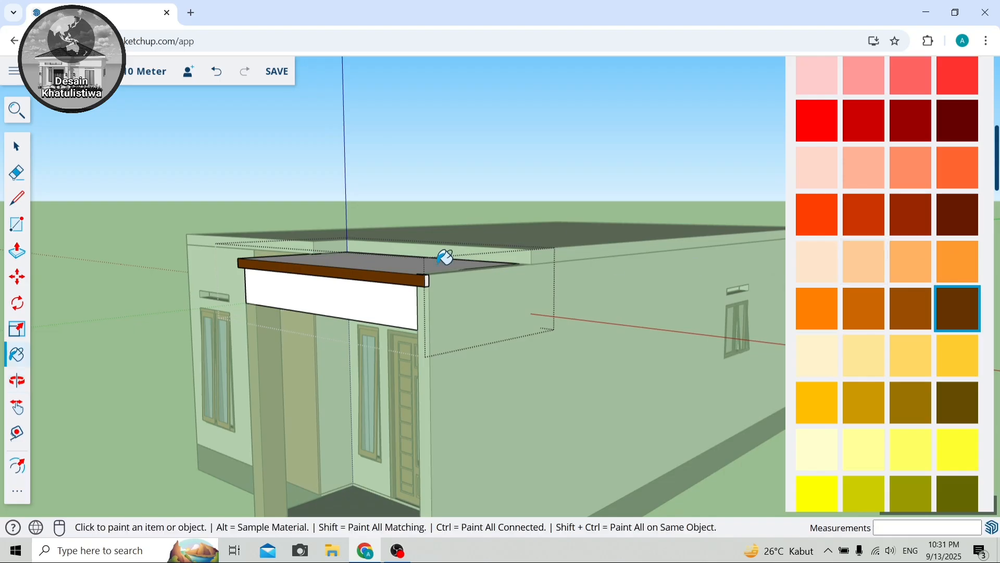
pyautogui.scroll(3, 442, 285)
pyautogui.scroll(-4, 442, 278)
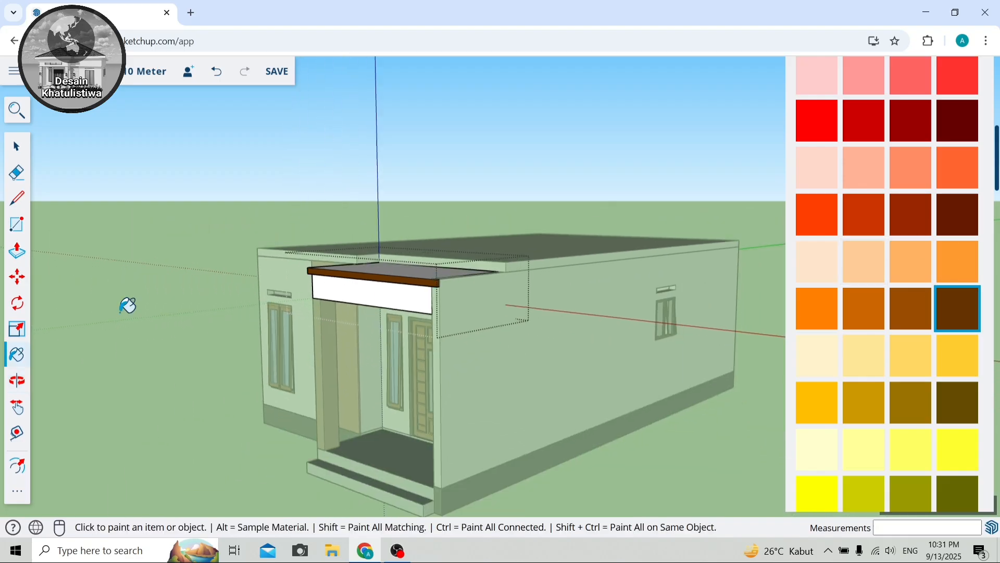
# Draw a 277 x 7 cm rectangle along the lower edge of the porch canopy's front face.
pyautogui.click(11, 384)
pyautogui.moveTo(105, 339); pyautogui.dragTo(194, 288)
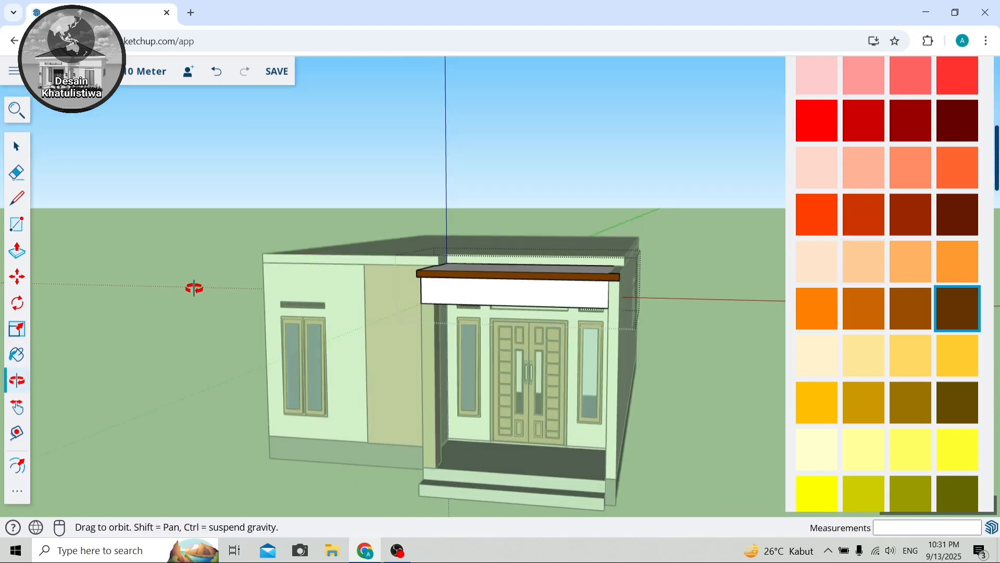
pyautogui.scroll(1, 281, 292)
pyautogui.scroll(3, 681, 348)
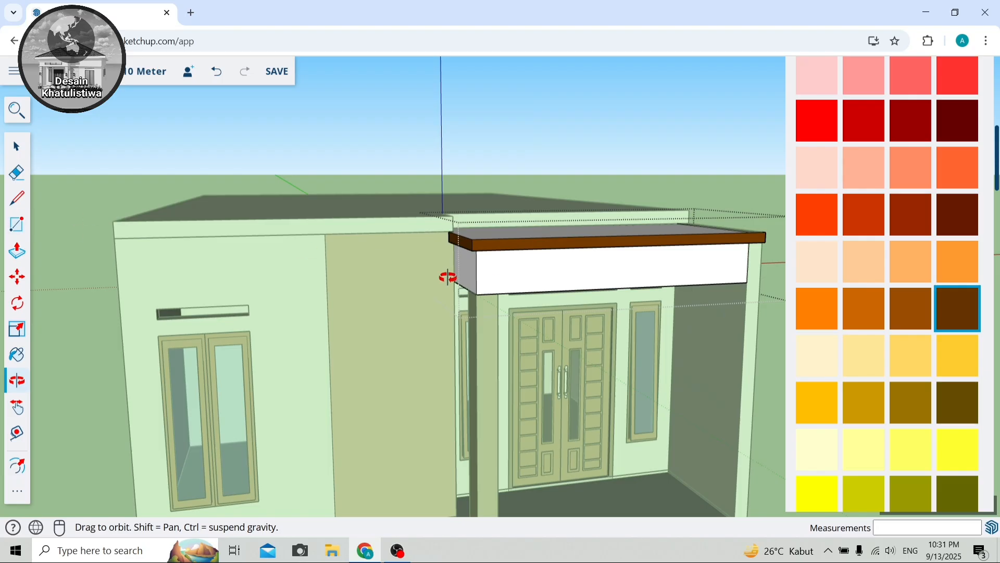
pyautogui.click(22, 230)
pyautogui.scroll(2, 391, 295)
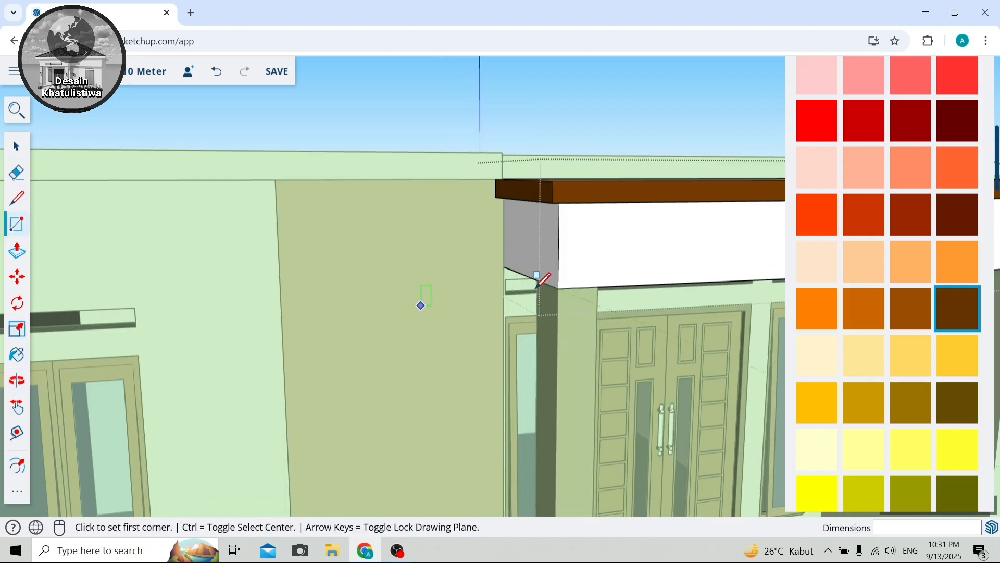
pyautogui.click(558, 287)
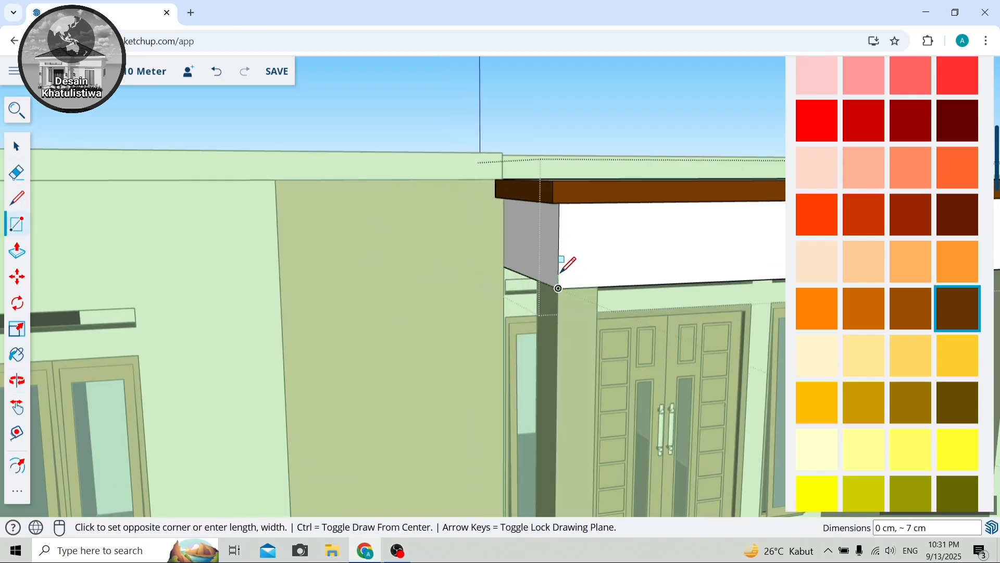
pyautogui.scroll(-4, 636, 260)
pyautogui.scroll(4, 683, 261)
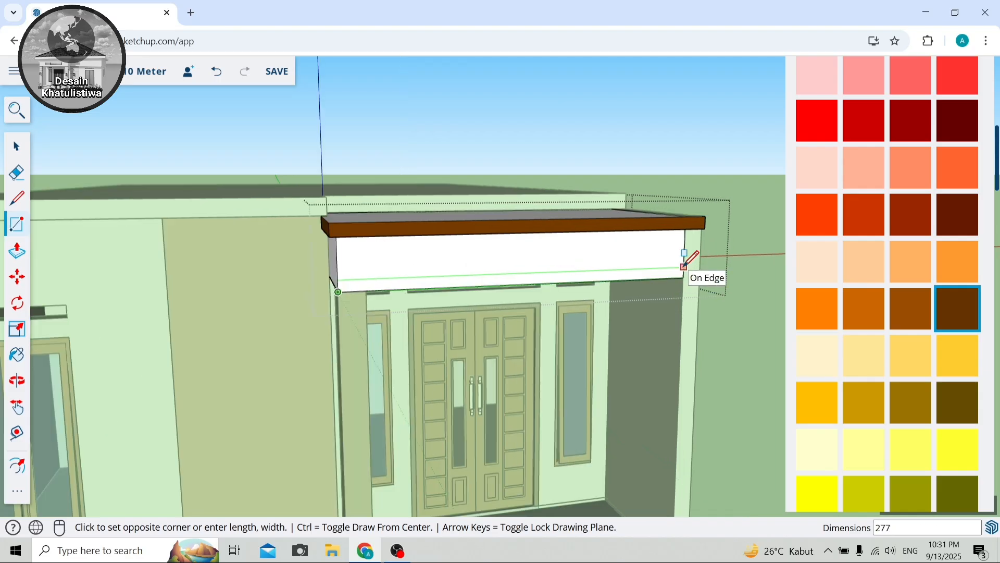
pyautogui.write('277,7')
pyautogui.press('Return')
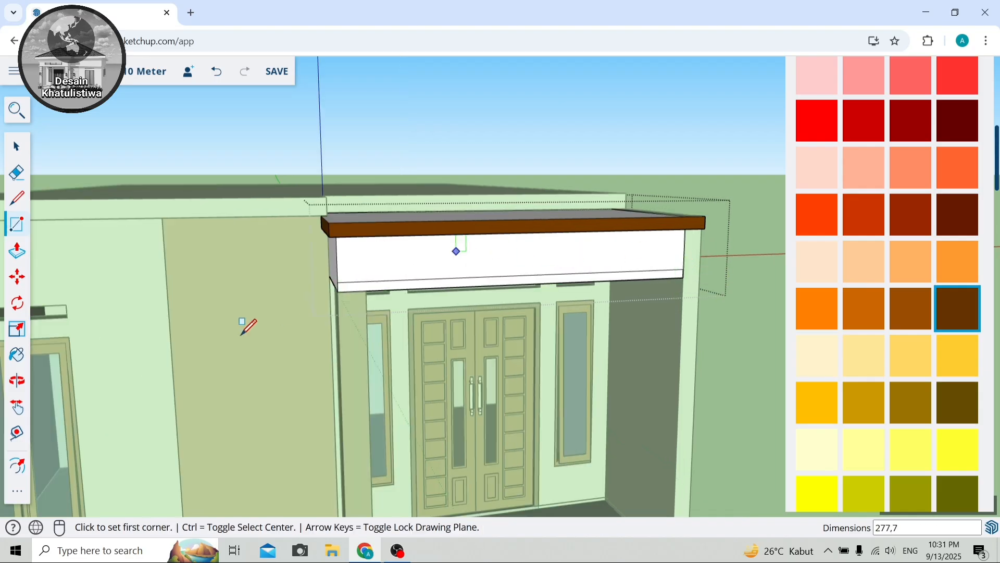
# Continue the 7 cm lower band onto the canopy's exposed side face with lines running back to the wall and down to the bottom edge.
pyautogui.click(17, 198)
pyautogui.scroll(3, 413, 307)
pyautogui.click(398, 313)
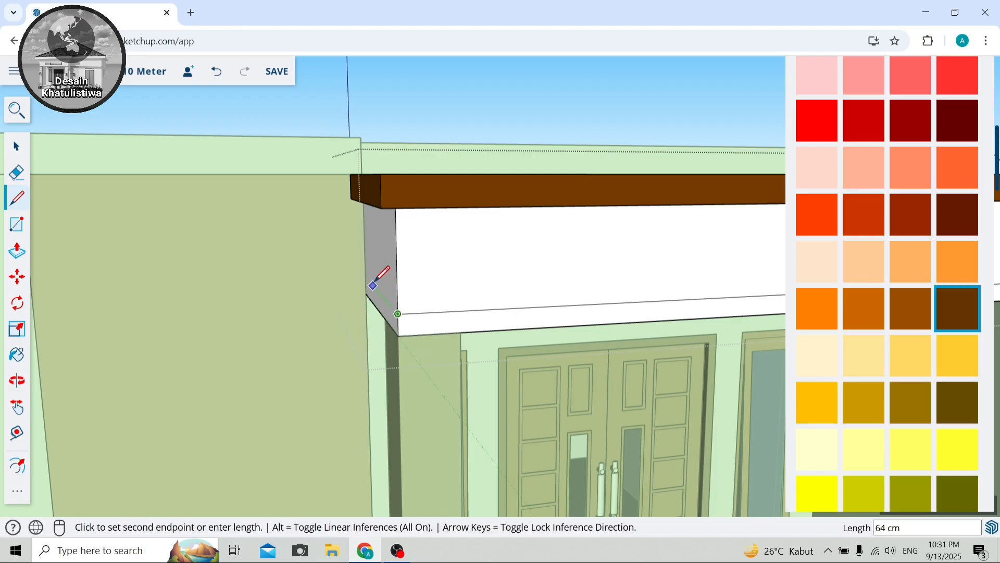
pyautogui.click(366, 276)
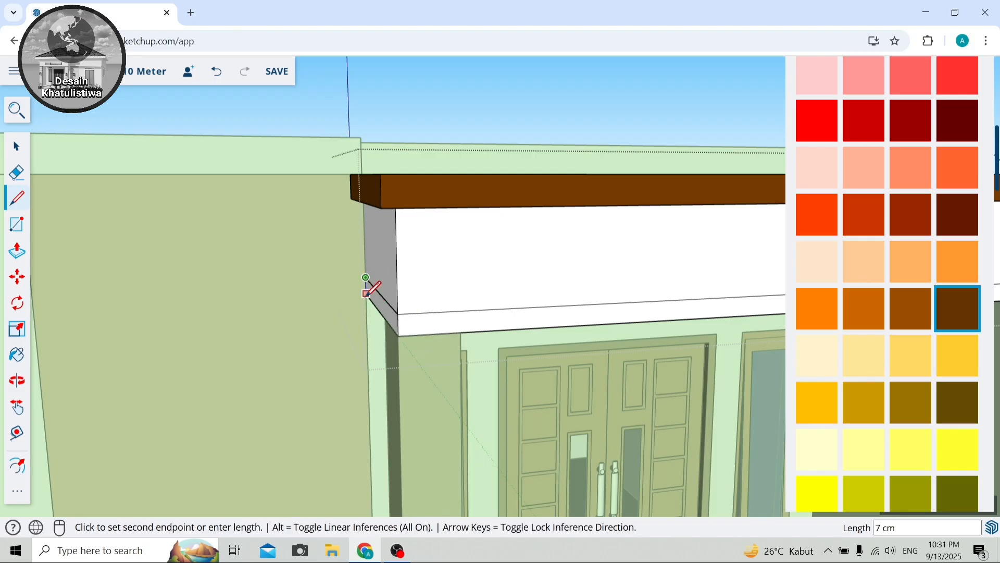
pyautogui.scroll(4, 367, 291)
pyautogui.click(373, 285)
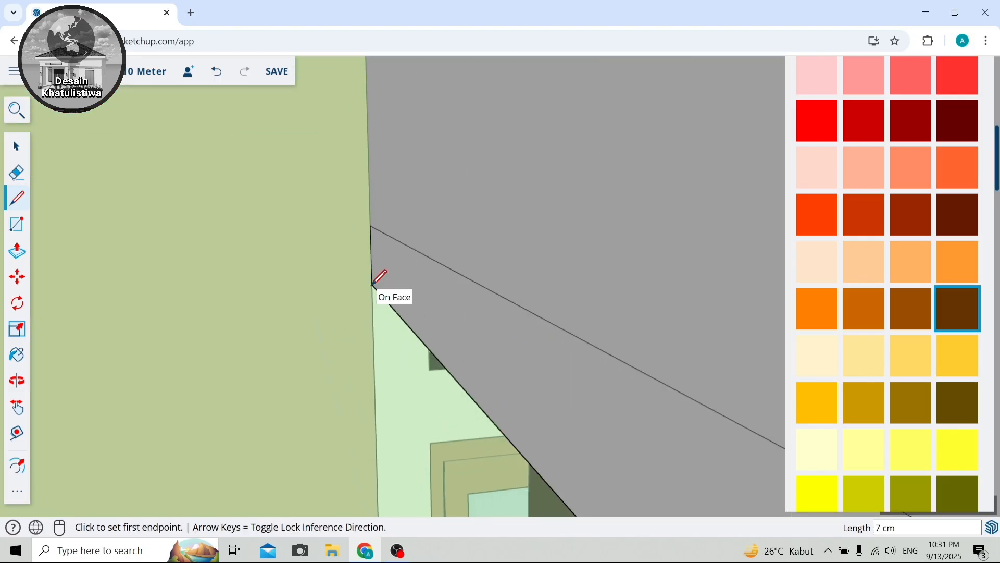
pyautogui.scroll(-4, 373, 284)
# Push/pull the lower band on the canopy's front face outward 22 cm, level with the edge of the porch step.
pyautogui.click(17, 250)
pyautogui.scroll(-5, 216, 339)
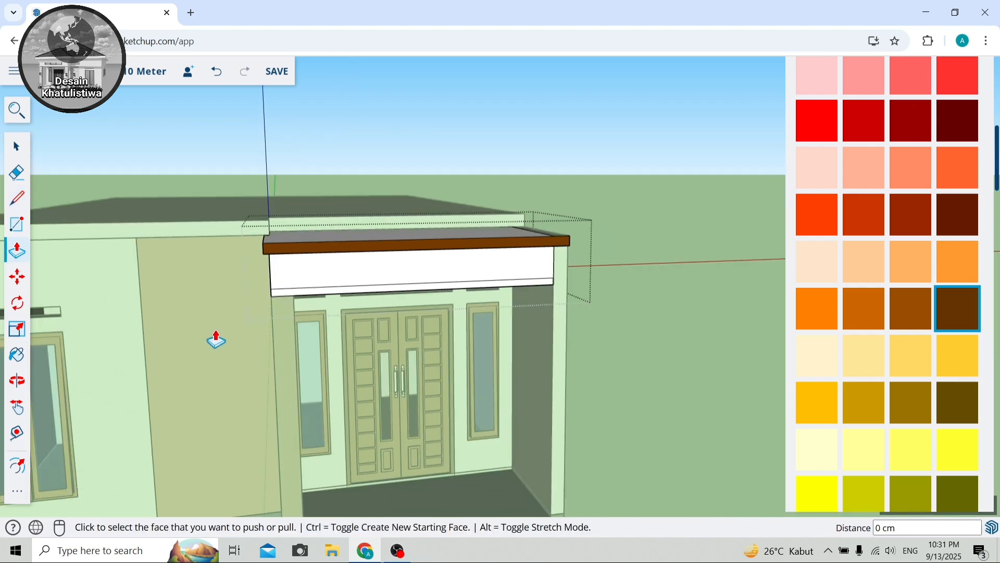
pyautogui.click(14, 383)
pyautogui.moveTo(172, 333); pyautogui.dragTo(99, 313)
pyautogui.click(17, 250)
pyautogui.scroll(2, 407, 293)
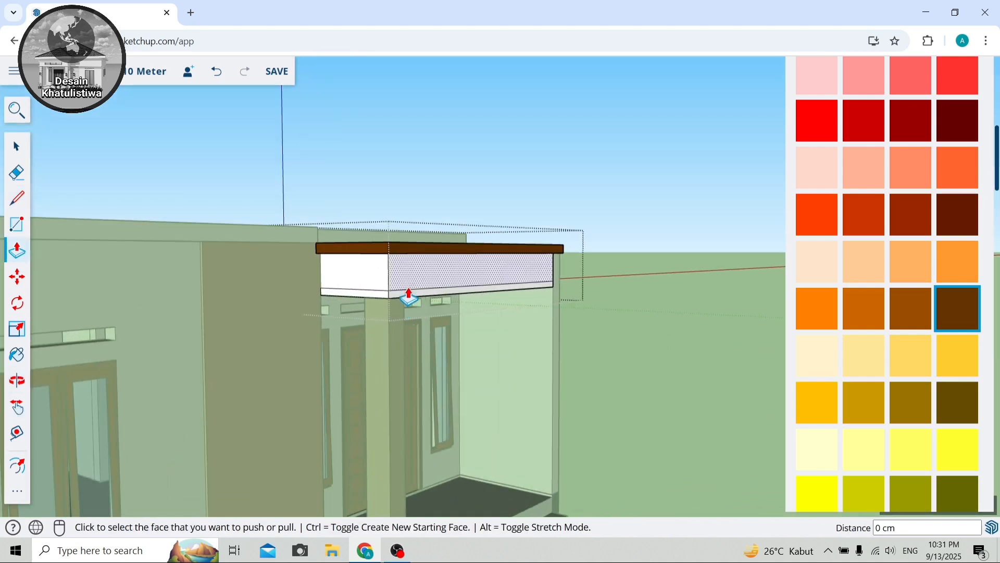
pyautogui.click(410, 304)
pyautogui.scroll(-3, 521, 358)
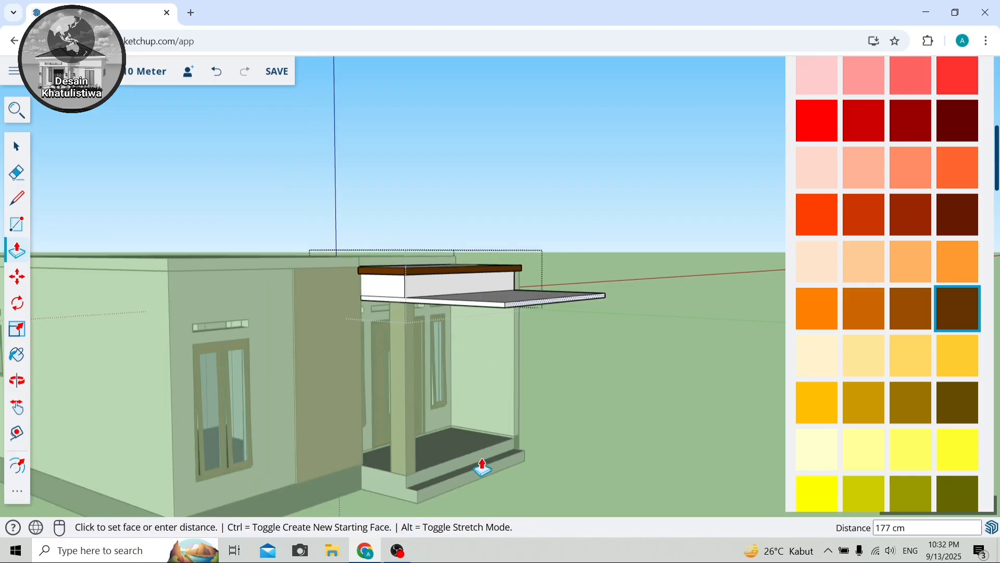
pyautogui.click(449, 484)
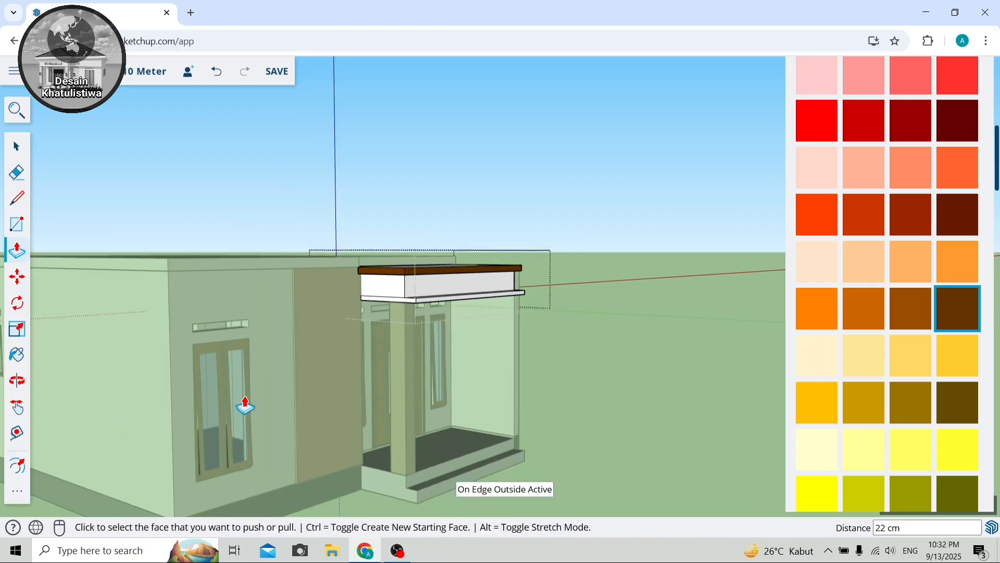
# Push/pull the lower band's end face 15 cm sideways to meet the outer edge of the side wall.
pyautogui.click(10, 383)
pyautogui.moveTo(390, 351); pyautogui.dragTo(161, 377)
pyautogui.scroll(5, 272, 319)
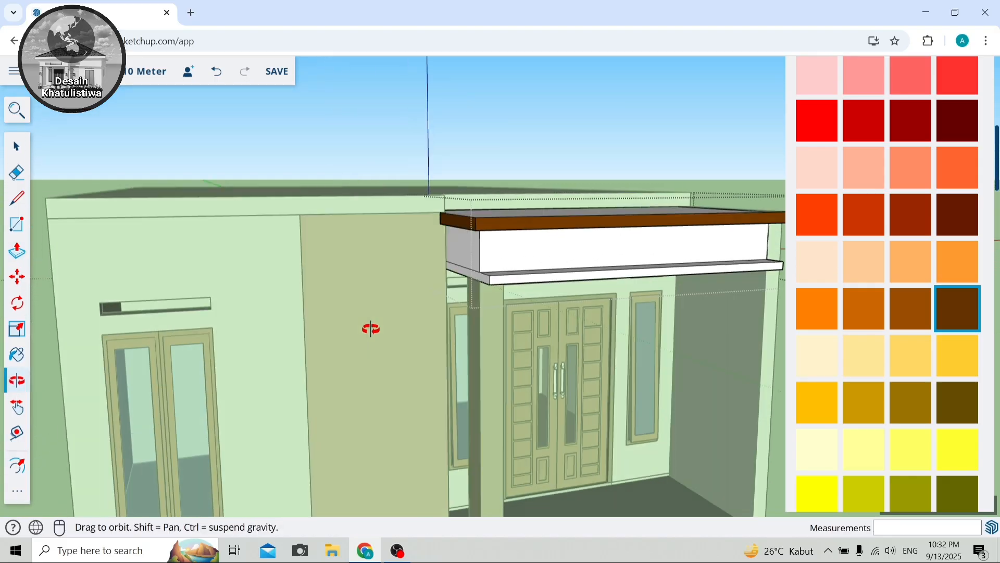
pyautogui.scroll(-3, 366, 230)
pyautogui.moveTo(558, 276); pyautogui.dragTo(408, 287)
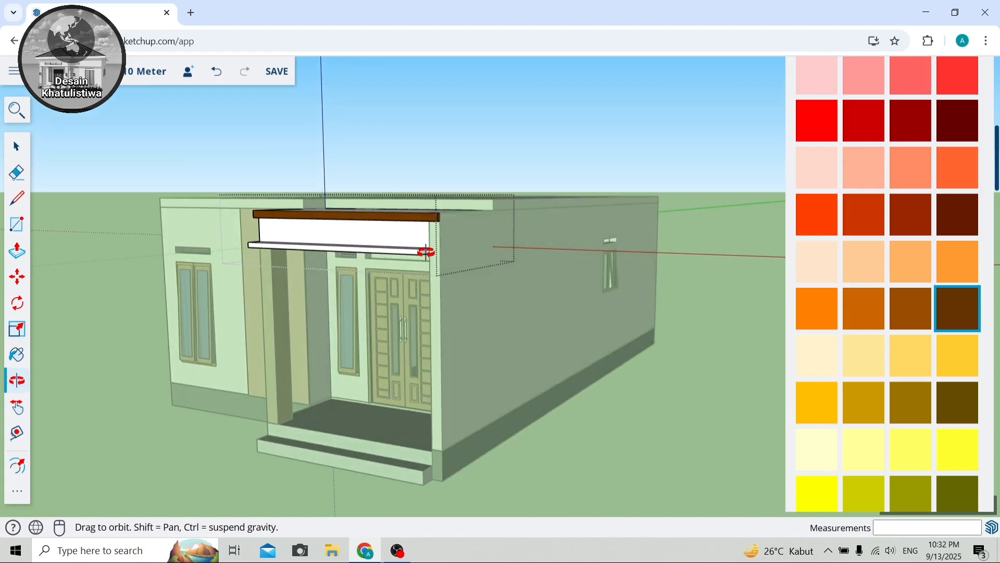
pyautogui.scroll(5, 427, 252)
pyautogui.click(14, 252)
pyautogui.scroll(4, 449, 252)
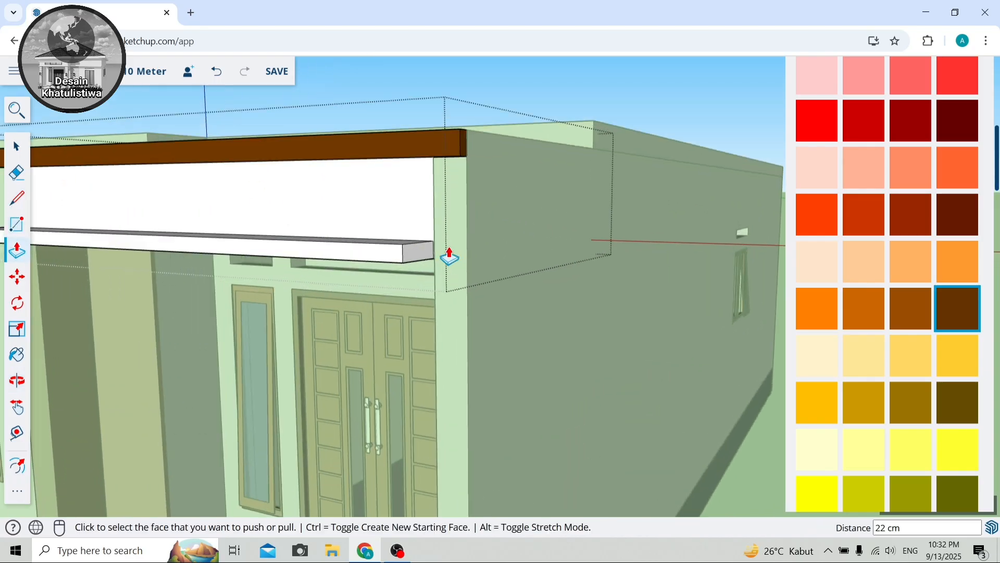
pyautogui.click(411, 263)
pyautogui.click(411, 259)
pyautogui.click(411, 257)
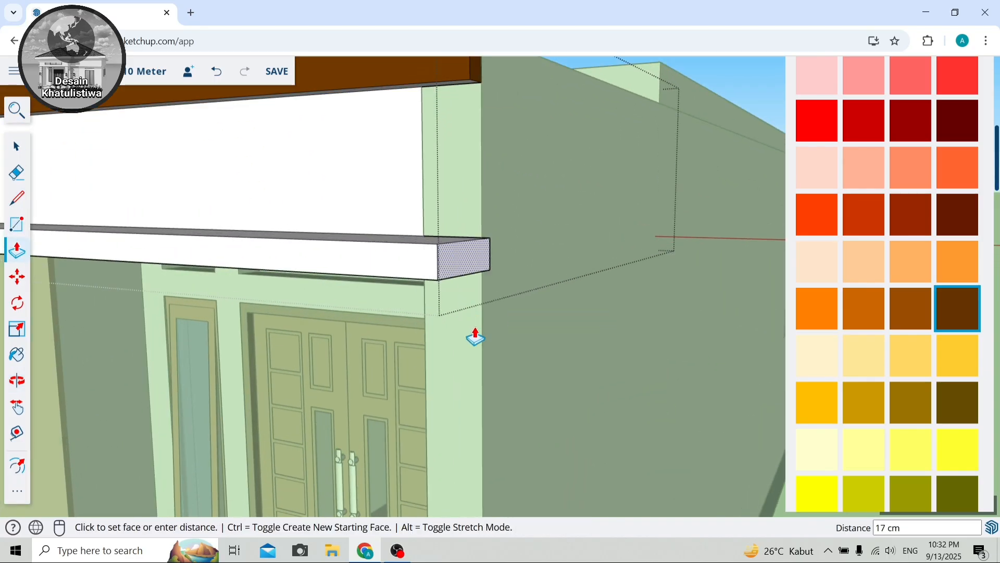
pyautogui.click(480, 364)
pyautogui.scroll(-5, 496, 317)
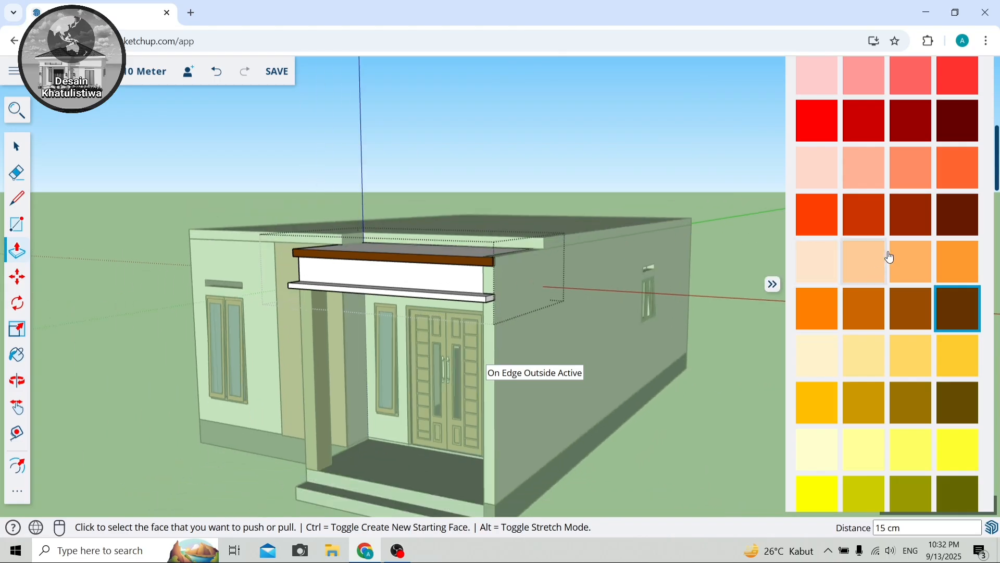
# Paint the front and wall-side end faces of the canopy's lower band near-black from the Colors collection.
pyautogui.scroll(-10, 903, 261)
pyautogui.scroll(3, 894, 261)
pyautogui.click(817, 250)
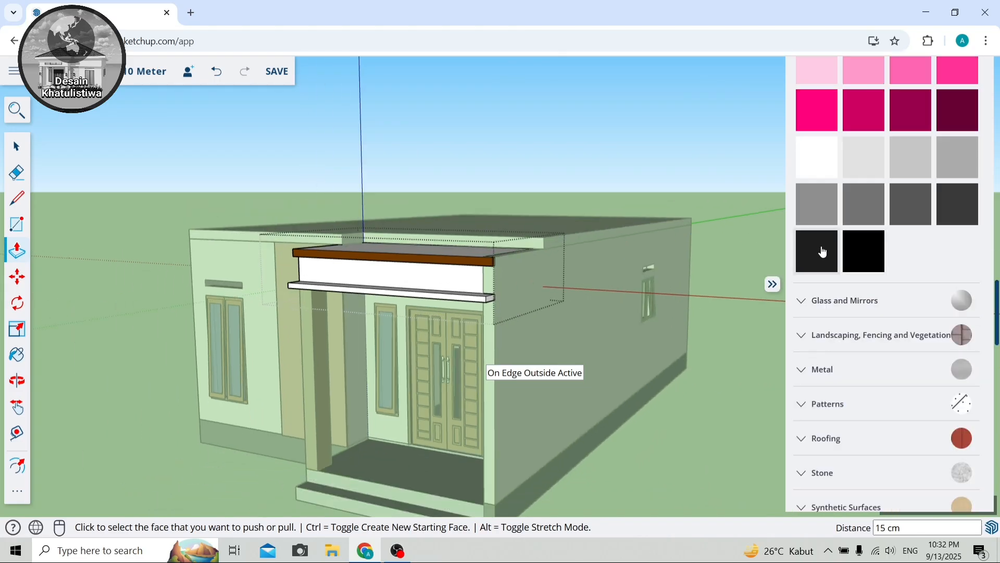
pyautogui.scroll(3, 436, 282)
pyautogui.click(437, 289)
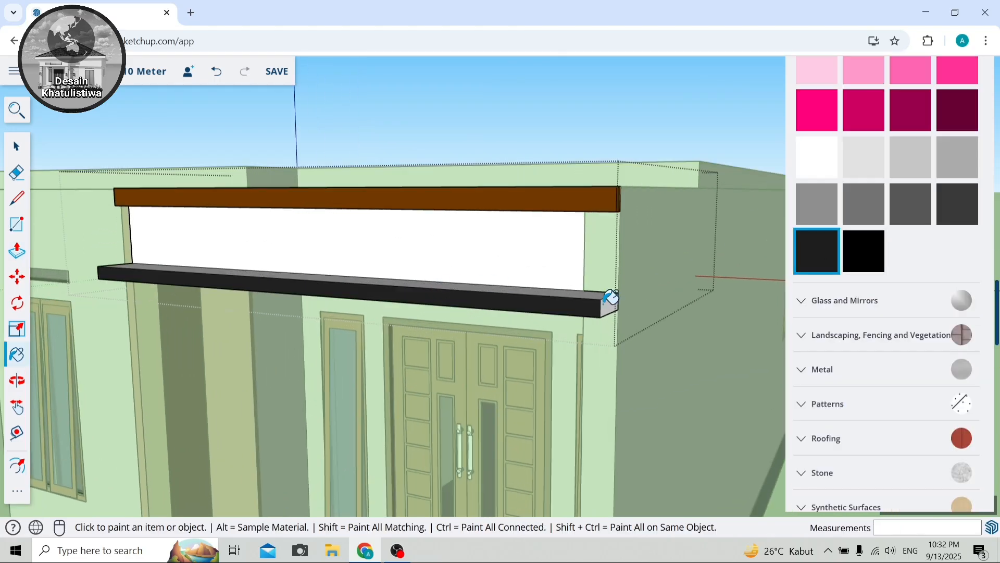
pyautogui.click(611, 296)
# Paint the lower band's exposed side face beside the wood-clad wall with the same near-black color.
pyautogui.scroll(-3, 609, 294)
pyautogui.moveTo(609, 292); pyautogui.dragTo(72, 334, button='middle')
pyautogui.click(18, 383)
pyautogui.moveTo(219, 339); pyautogui.dragTo(773, 240)
pyautogui.click(824, 257)
pyautogui.scroll(3, 679, 305)
pyautogui.click(679, 305)
pyautogui.scroll(-4, 625, 294)
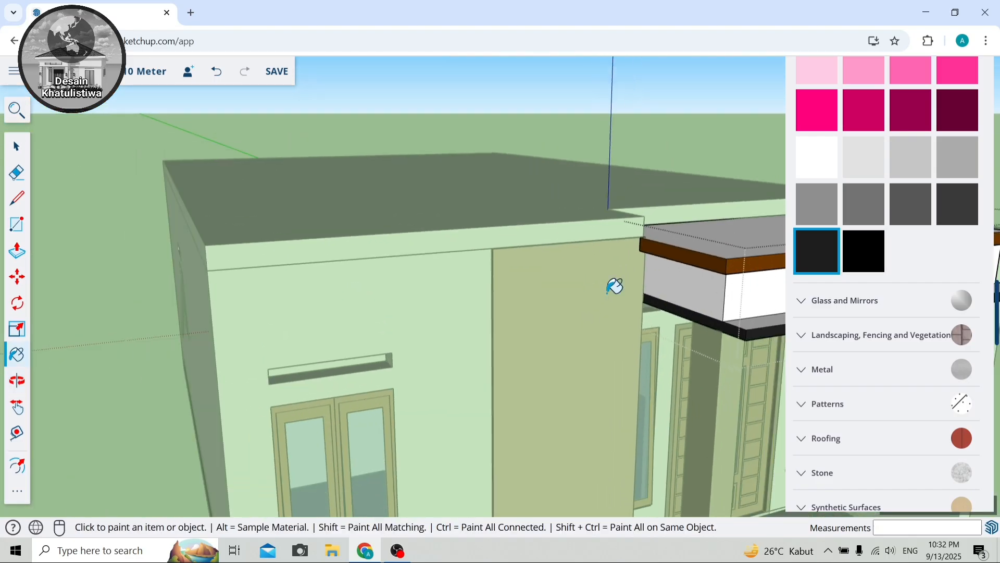
# Leave the canopy's group editing and collapse the materials library with the whole house front in view.
pyautogui.click(17, 380)
pyautogui.moveTo(511, 292); pyautogui.dragTo(453, 332)
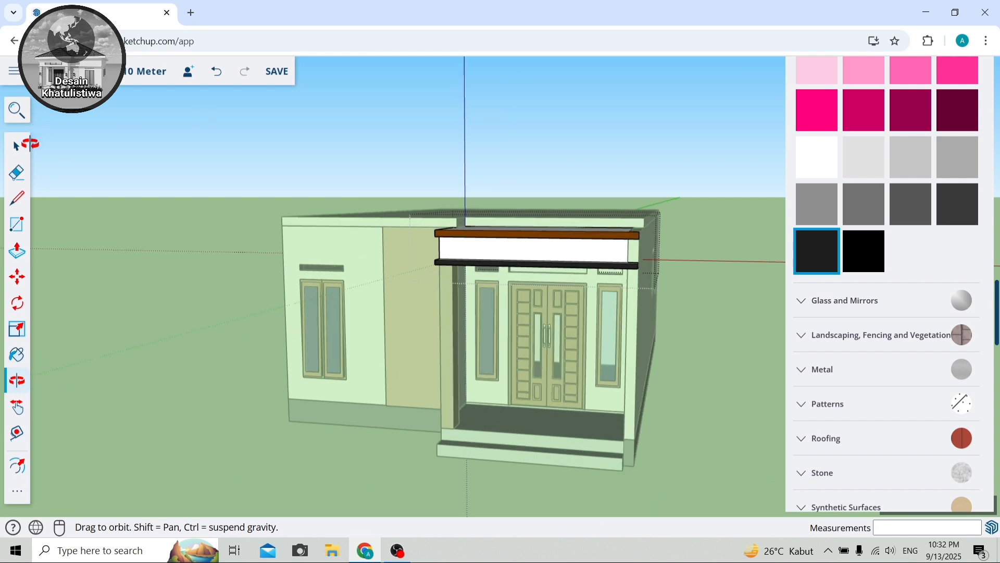
pyautogui.click(20, 146)
pyautogui.click(773, 283)
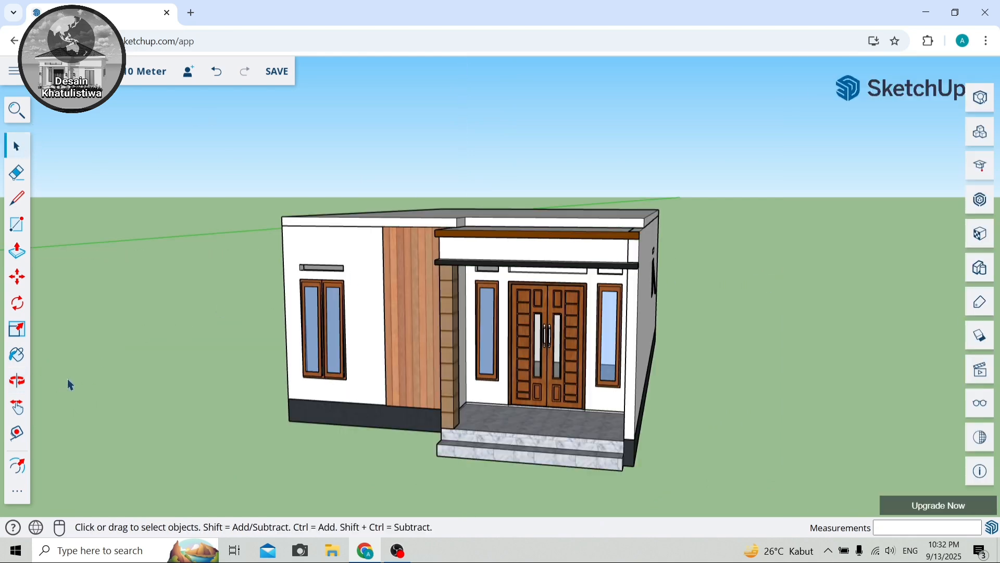
# Open the roof slab group for editing and draw a rectangle from its rear side-wall corner on the top face, with a 150 cm side.
pyautogui.click(28, 380)
pyautogui.moveTo(484, 212); pyautogui.dragTo(634, 257)
pyautogui.scroll(-3, 634, 257)
pyautogui.scroll(5, 748, 229)
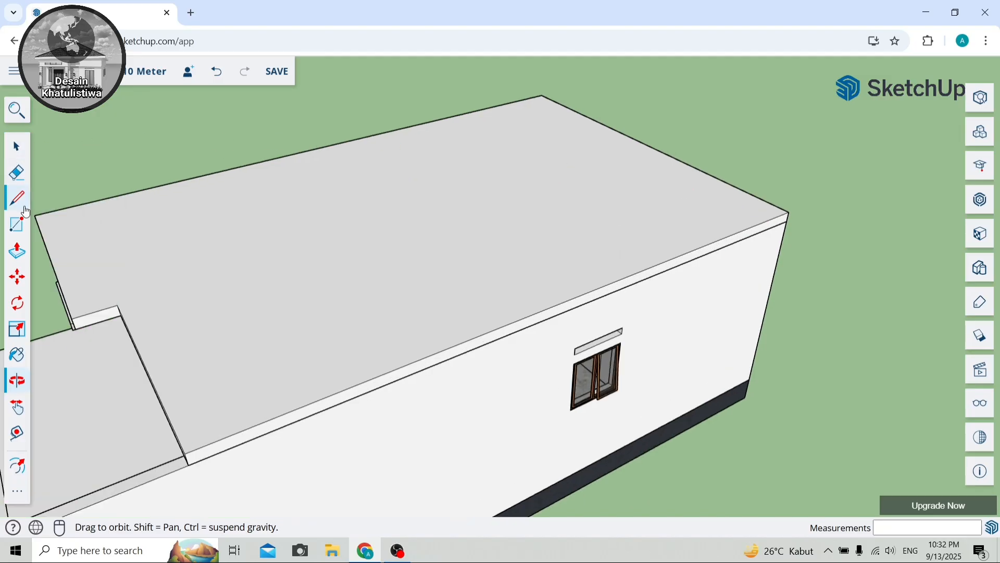
pyautogui.click(22, 157)
pyautogui.doubleClick(296, 306)
pyautogui.scroll(-1, 436, 265)
pyautogui.scroll(2, 653, 239)
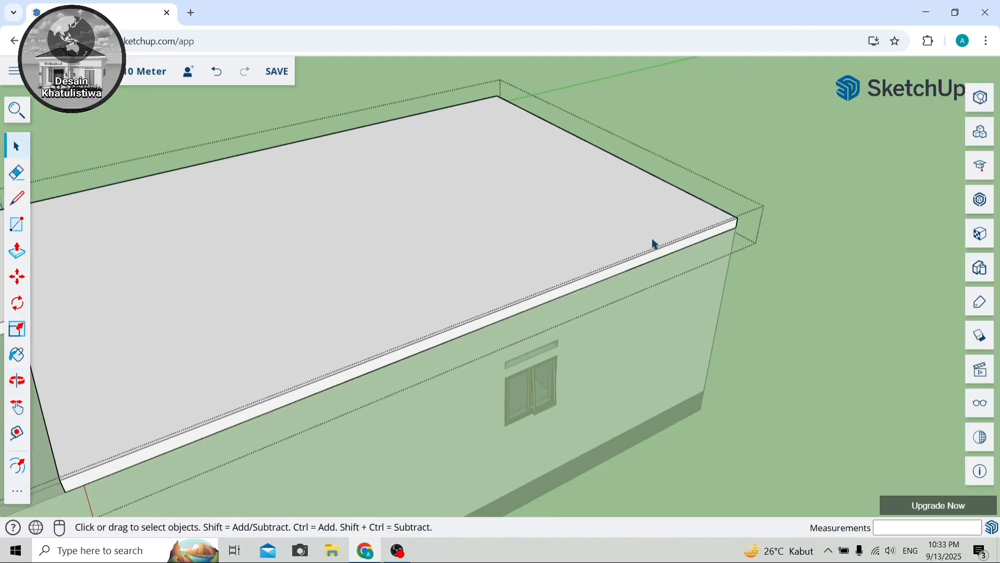
pyautogui.click(15, 224)
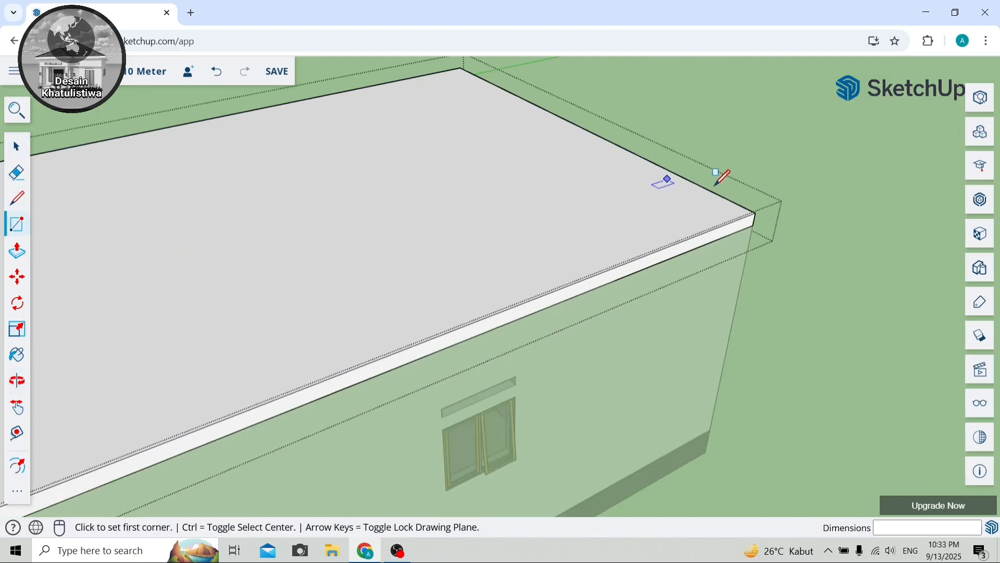
pyautogui.click(755, 212)
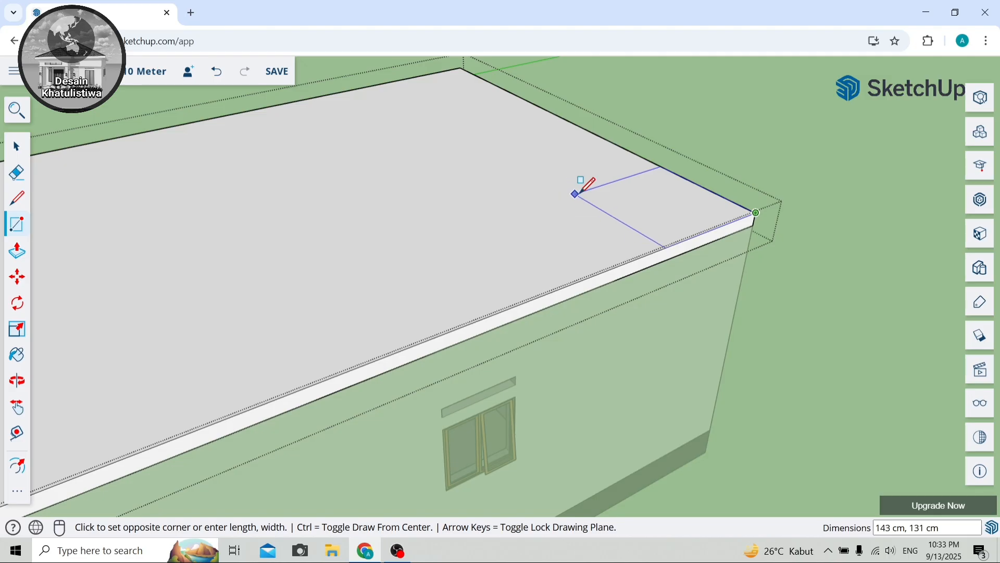
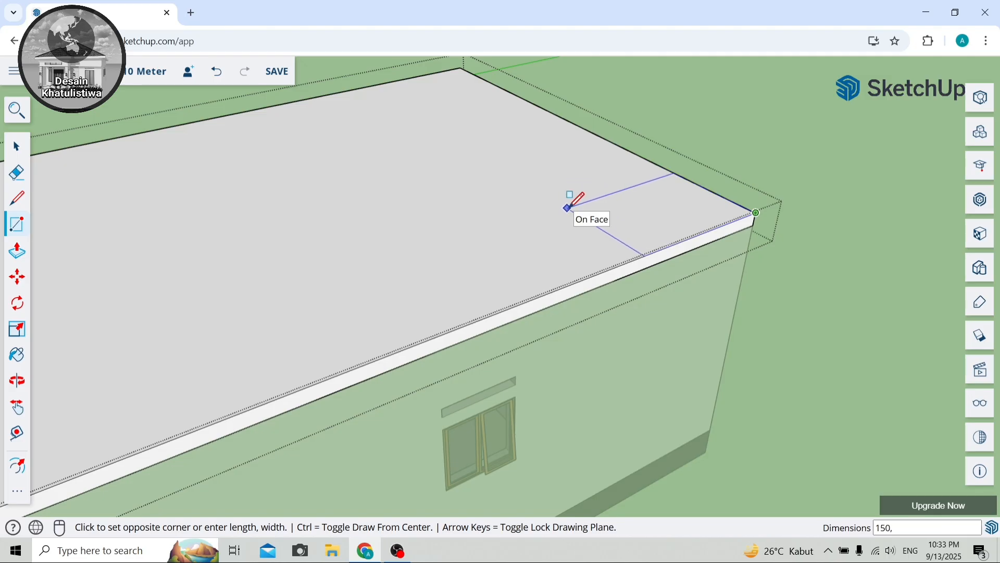
pyautogui.click(567, 208)
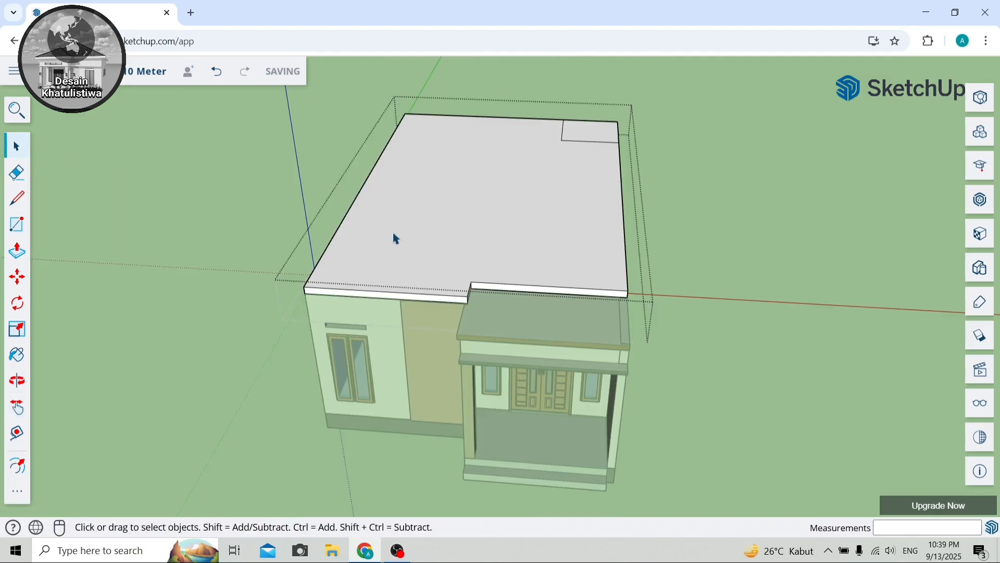
# Draw a line across the slab's top face from the inner notch corner beside the porch to the opposite side edge.
pyautogui.scroll(3, 396, 239)
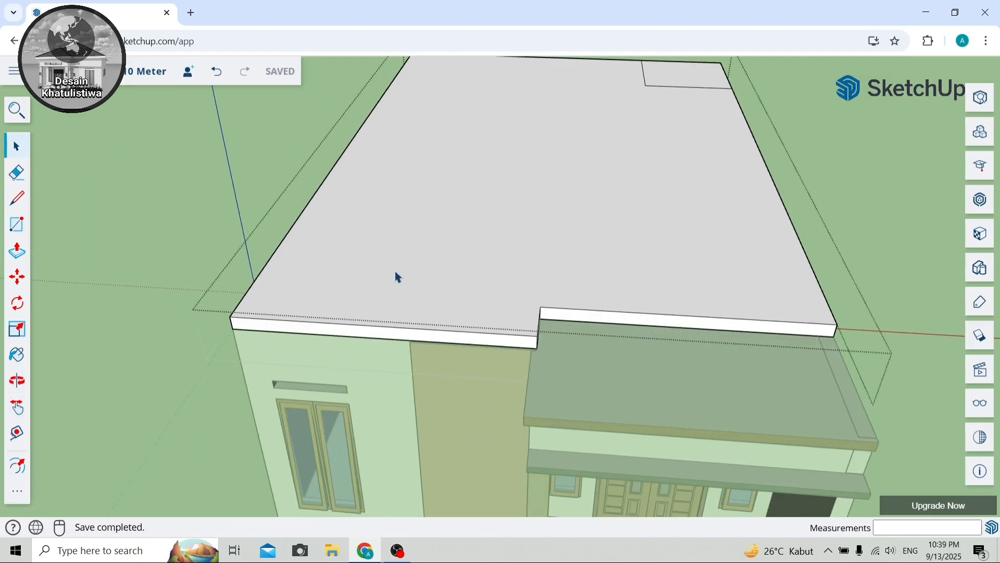
pyautogui.scroll(-2, 398, 278)
pyautogui.click(17, 198)
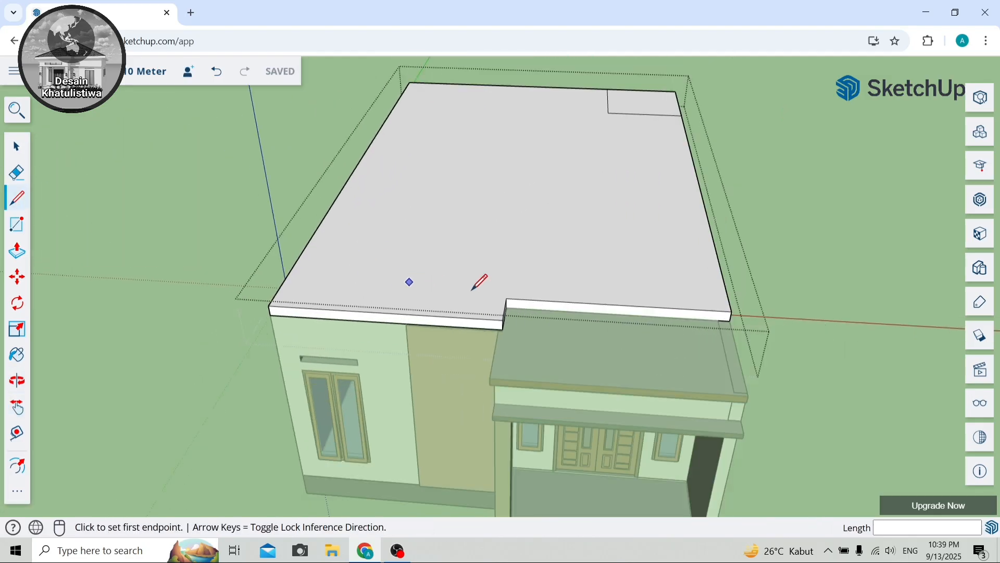
pyautogui.click(506, 298)
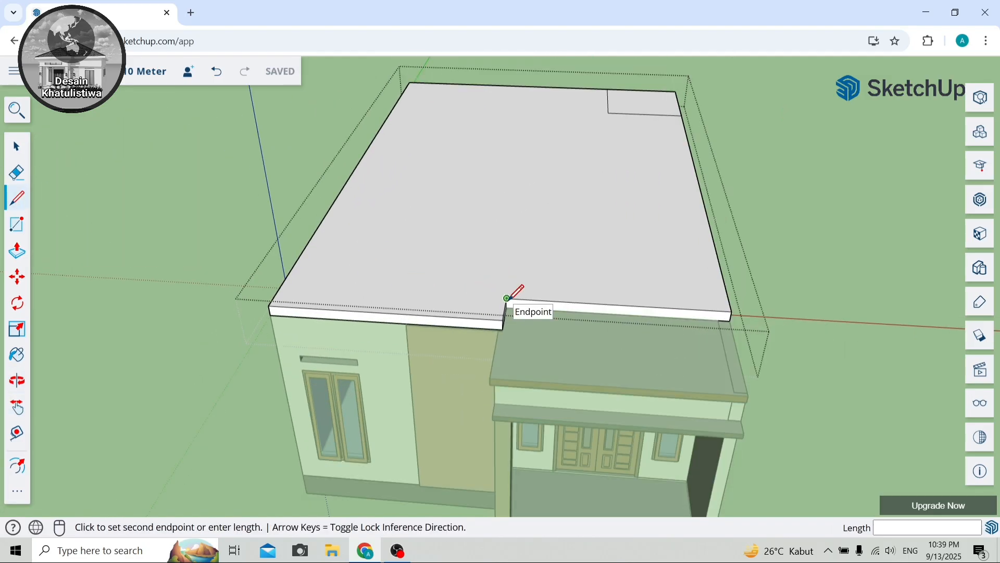
pyautogui.click(282, 285)
pyautogui.scroll(-2, 331, 258)
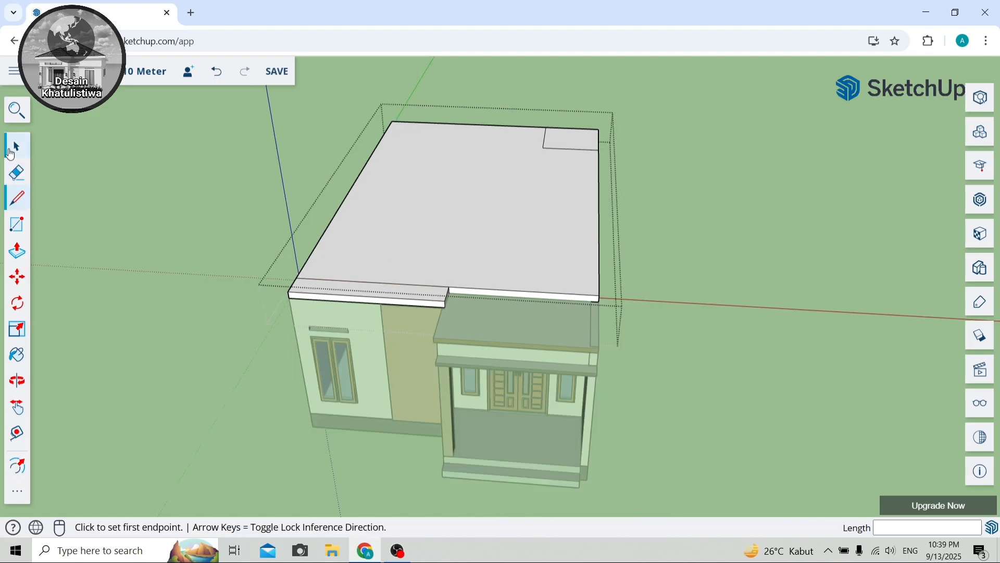
# Rotate a copy of the cross line and the slab's porch-side edge upward by 30° about the porch-side outer corner.
pyautogui.click(11, 149)
pyautogui.scroll(4, 463, 285)
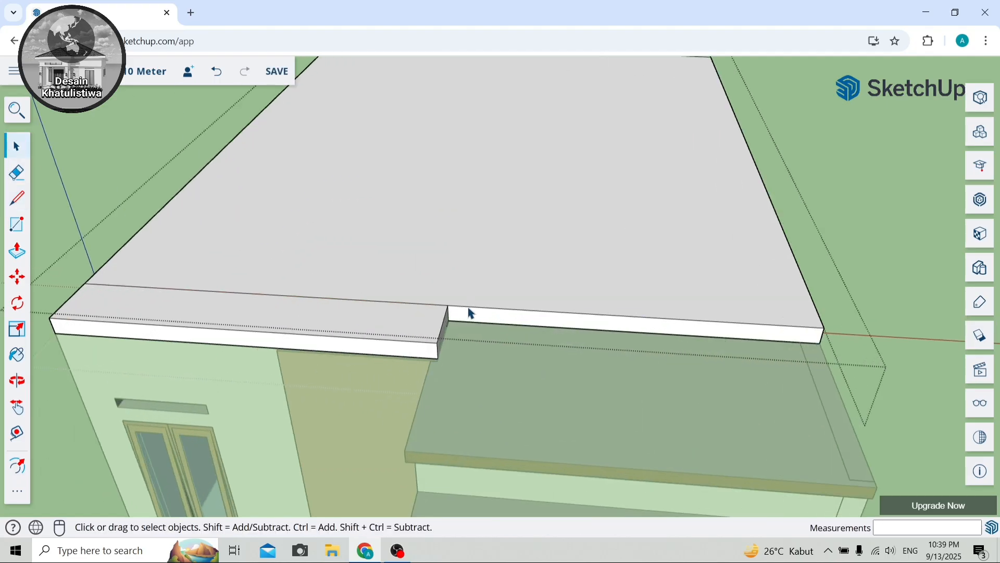
pyautogui.click(434, 306)
pyautogui.scroll(-3, 434, 305)
pyautogui.scroll(3, 427, 305)
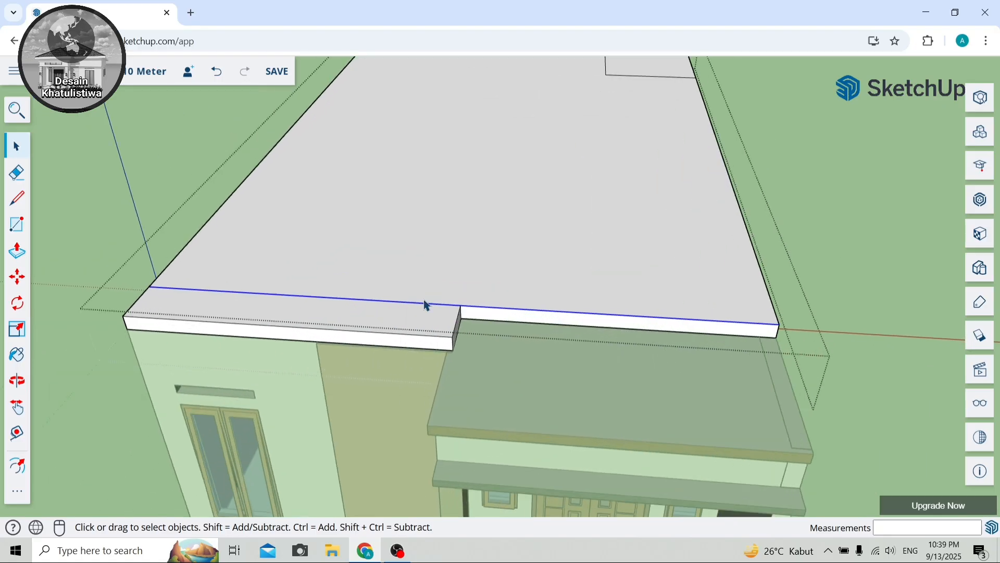
pyautogui.click(17, 381)
pyautogui.moveTo(224, 333); pyautogui.dragTo(74, 311)
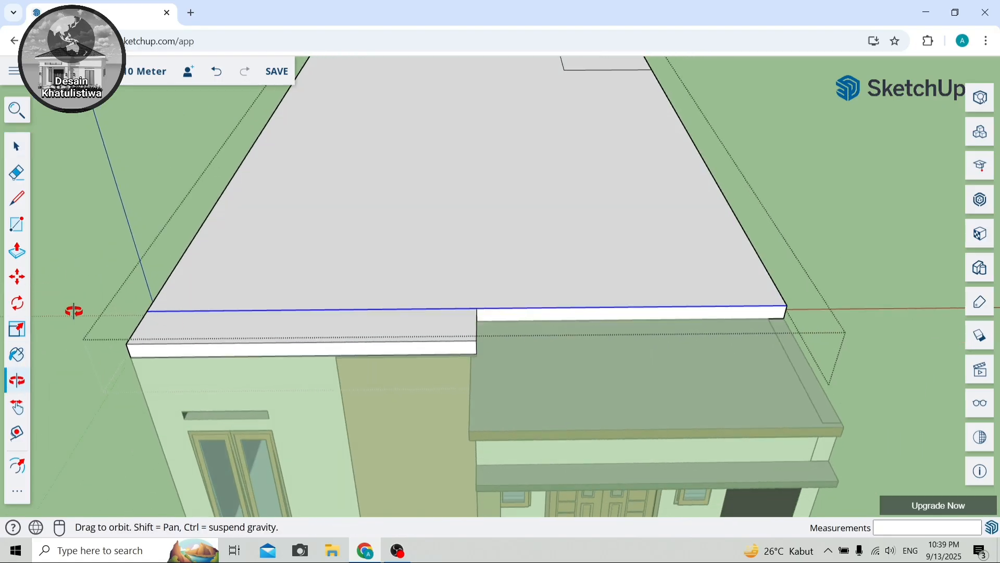
pyautogui.click(21, 305)
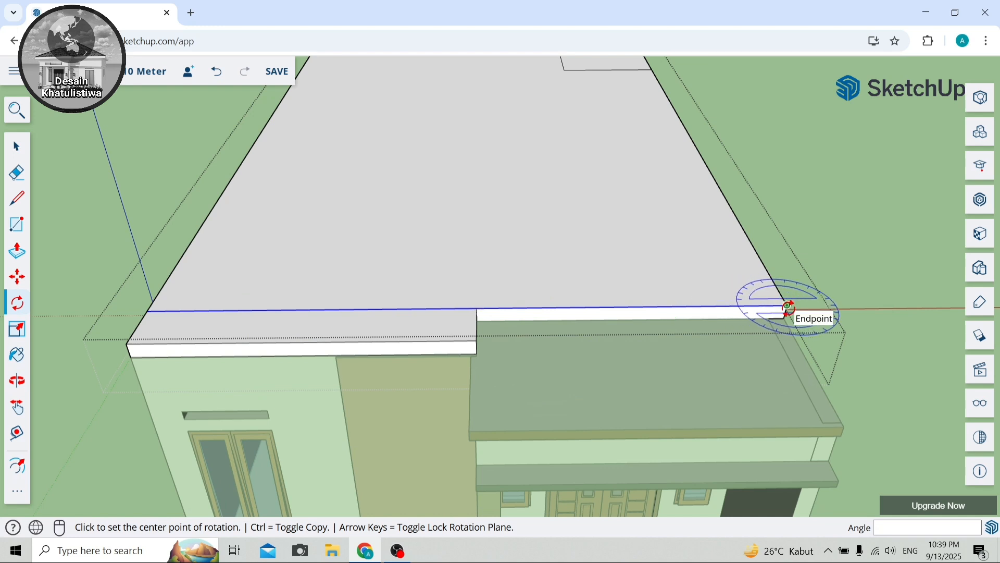
pyautogui.press('Left')
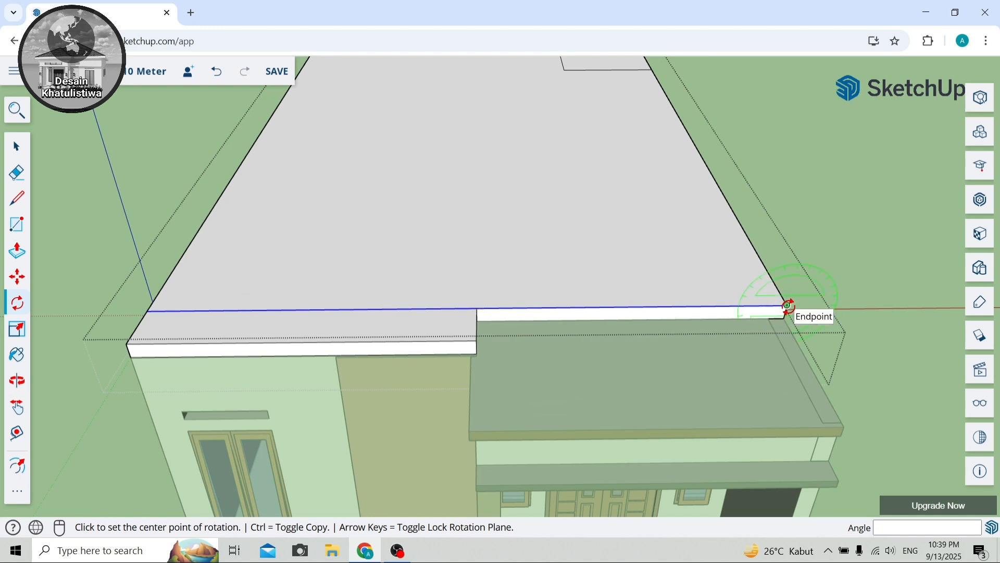
pyautogui.click(787, 306)
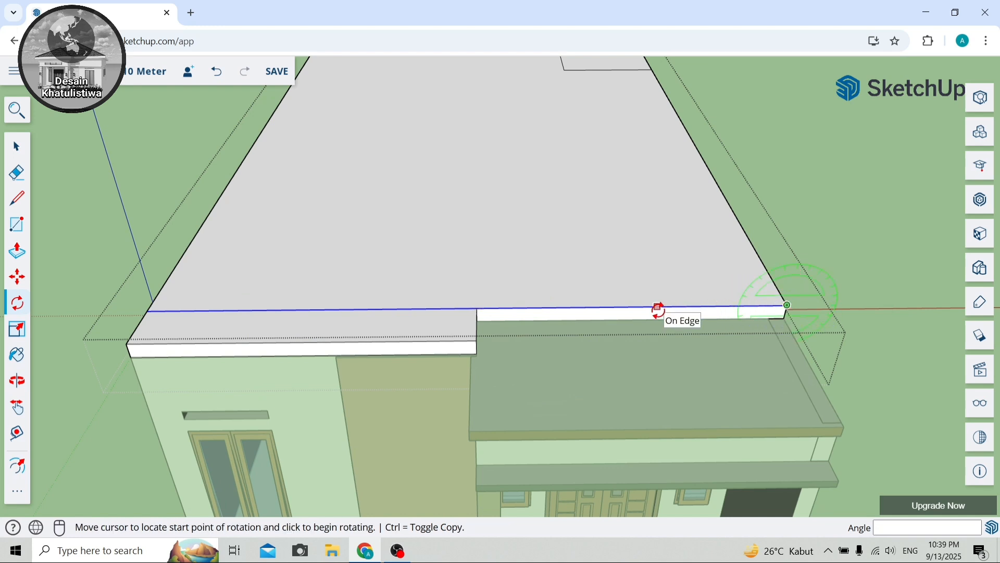
pyautogui.click(657, 306)
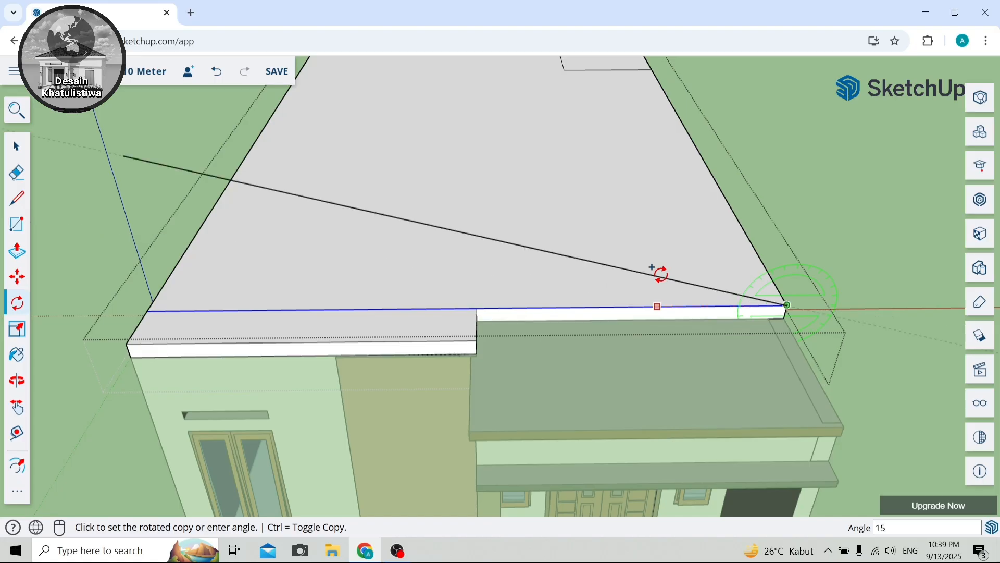
pyautogui.click(660, 275)
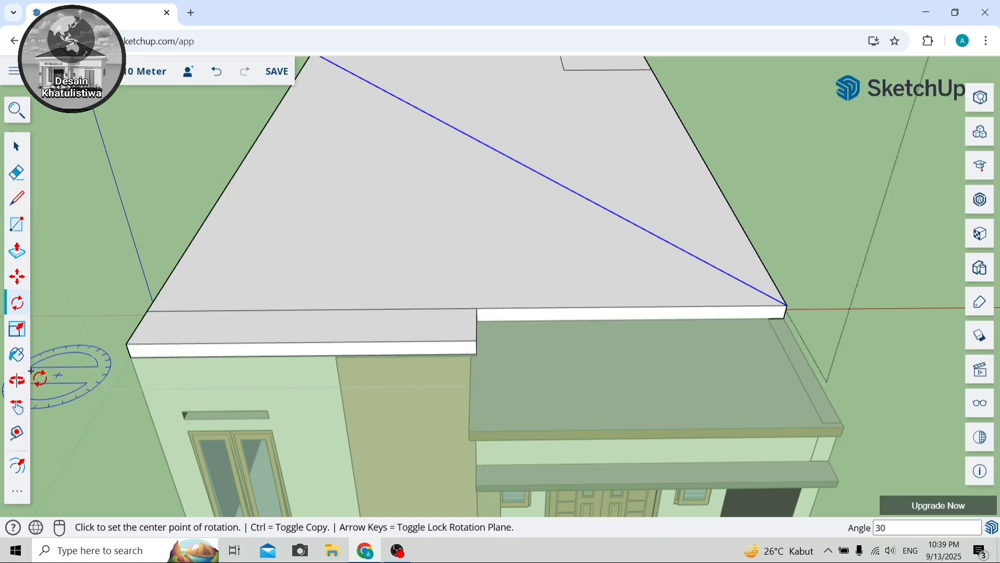
# Draw a vertical line about 169 cm from the notch corner to the sloped line, then slope down to the far slab edge, closing the gable.
pyautogui.click(16, 381)
pyautogui.moveTo(239, 328); pyautogui.dragTo(268, 161)
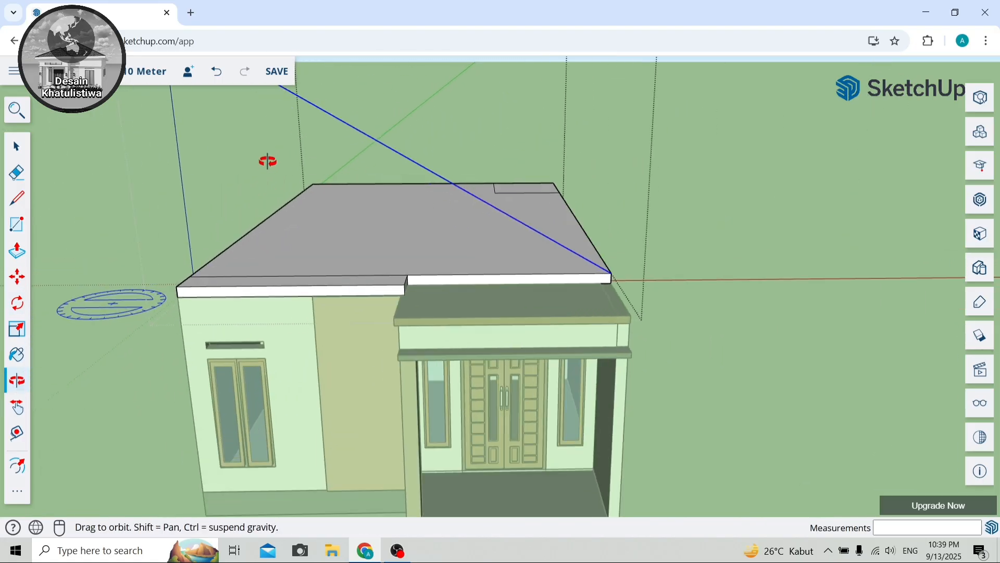
pyautogui.click(17, 172)
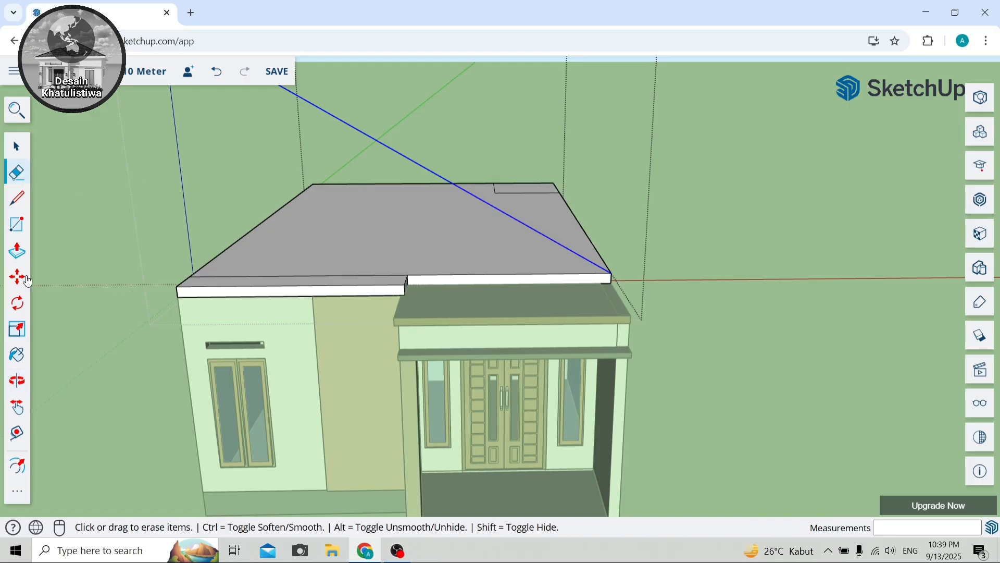
pyautogui.click(17, 199)
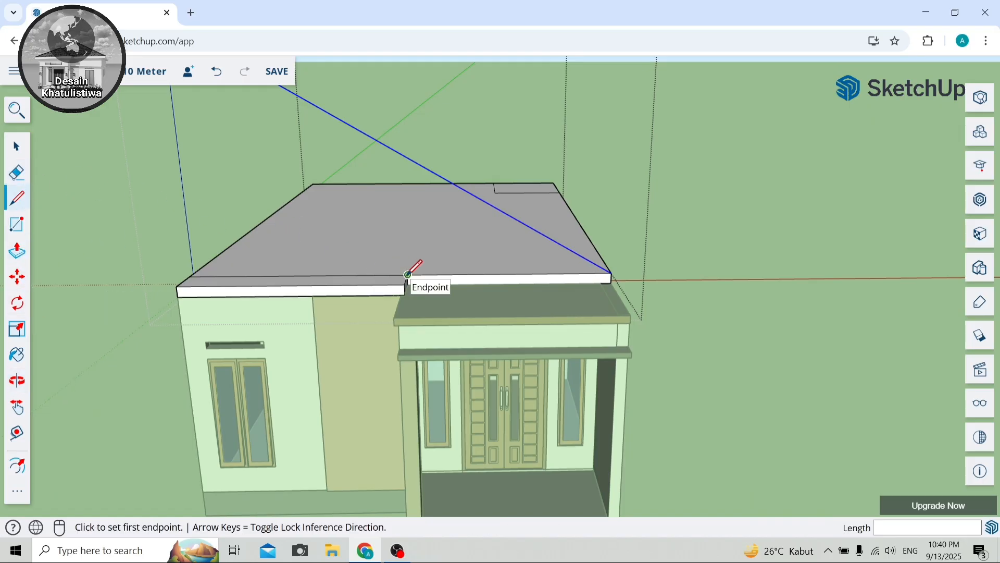
pyautogui.click(407, 274)
pyautogui.click(403, 154)
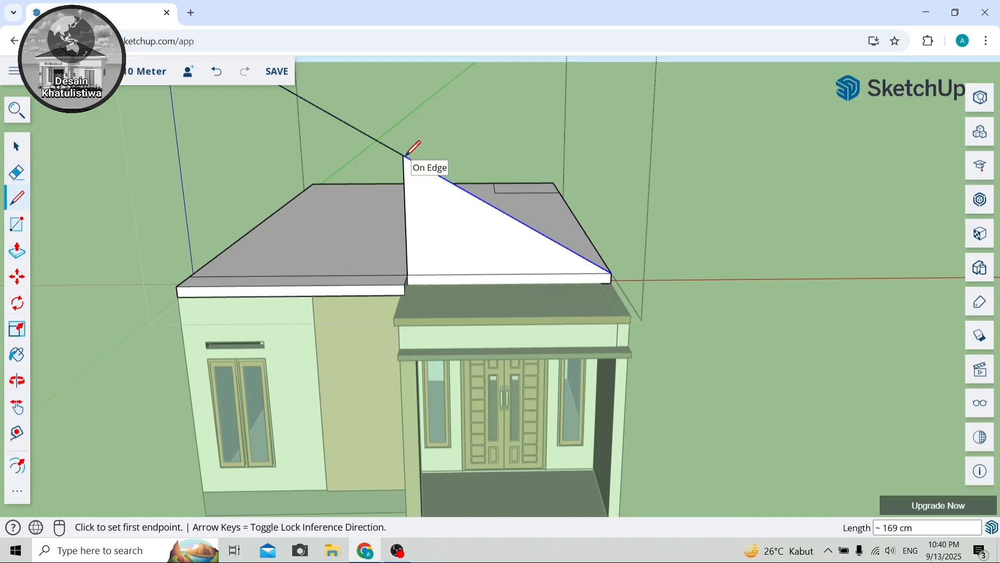
pyautogui.click(403, 155)
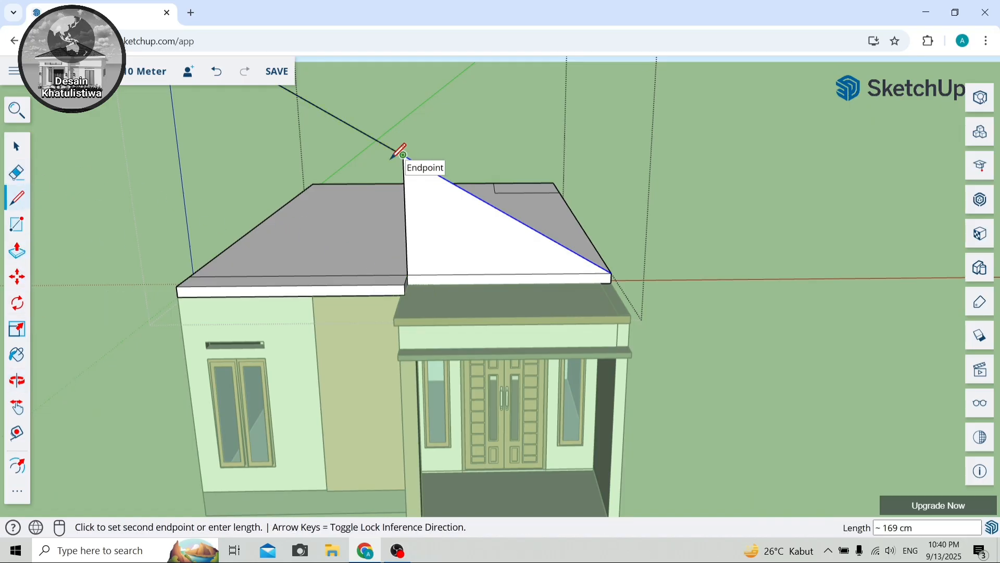
pyautogui.click(190, 275)
# Erase the sloped line's excess beyond the gable apex and the vertical line dividing the gable face.
pyautogui.click(17, 173)
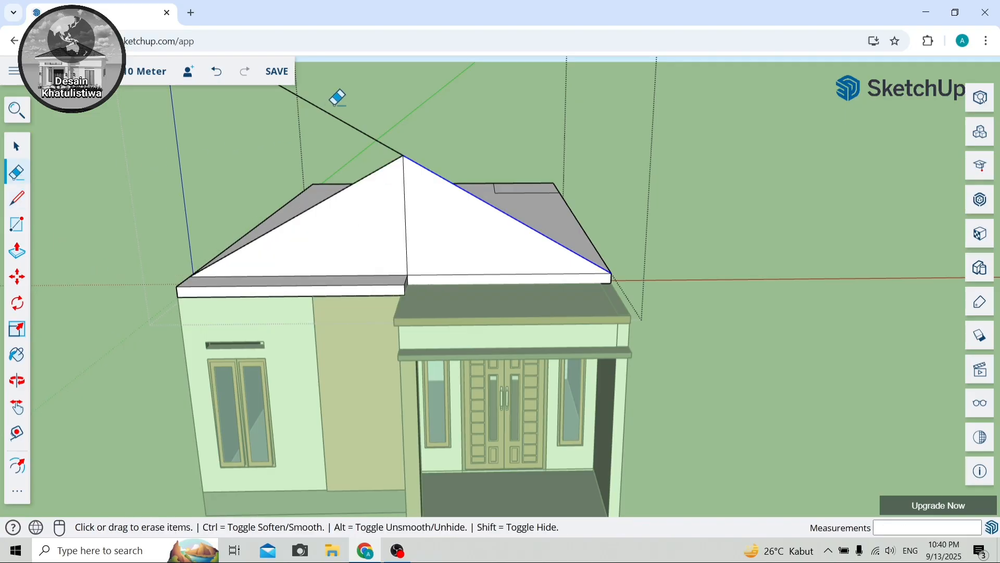
pyautogui.click(404, 183)
pyautogui.scroll(-2, 213, 275)
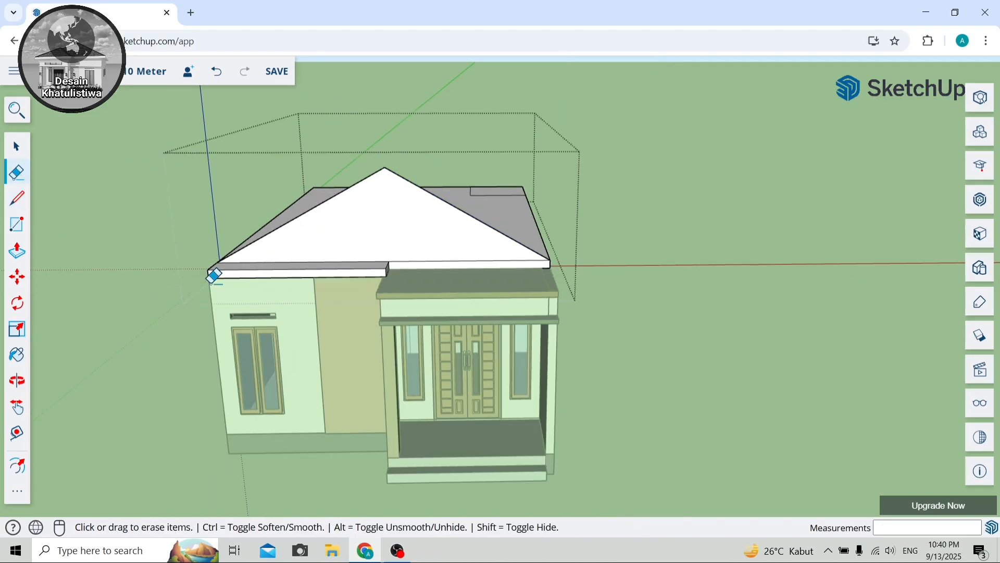
# Push/pull the triangular gable face about 707 cm backward along the slab to the corner of the rear rectangle.
pyautogui.click(28, 384)
pyautogui.moveTo(446, 261); pyautogui.dragTo(484, 203)
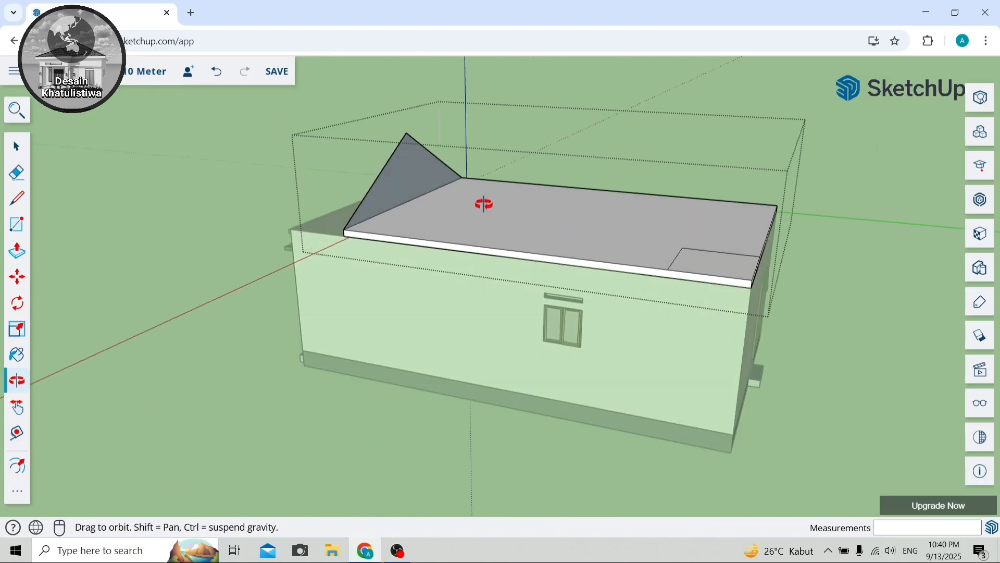
pyautogui.scroll(3, 529, 134)
pyautogui.click(15, 260)
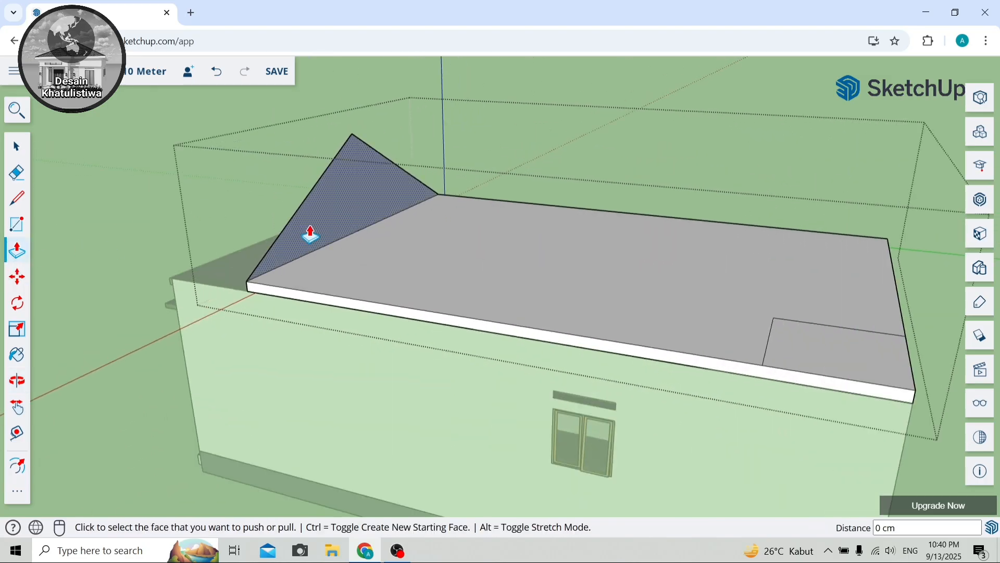
pyautogui.click(313, 230)
pyautogui.click(735, 367)
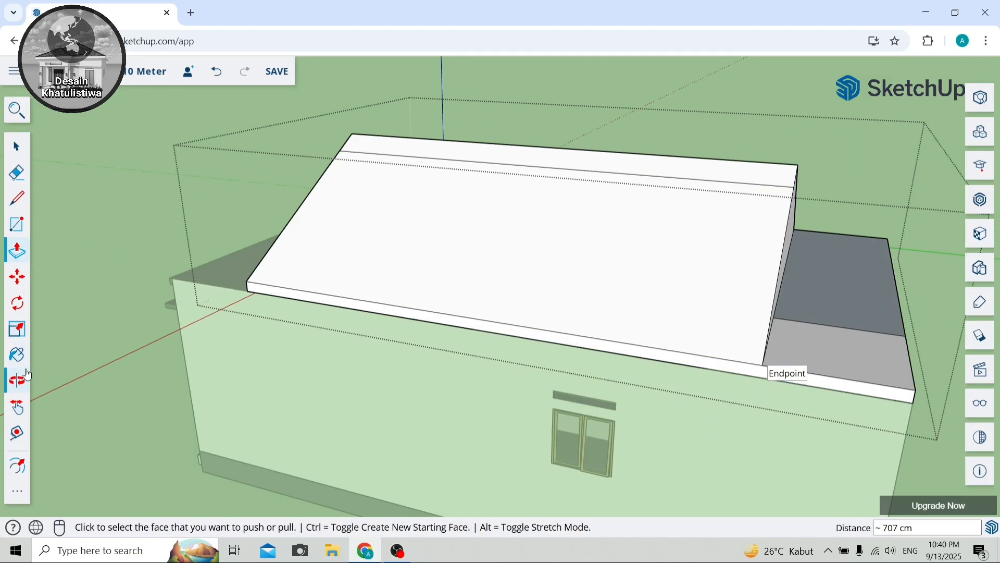
# Draw a vertical line on the rear gable face from the rectangle's inner corner up to the sloping edge.
pyautogui.press('o')
pyautogui.moveTo(373, 311); pyautogui.dragTo(255, 278)
pyautogui.click(18, 208)
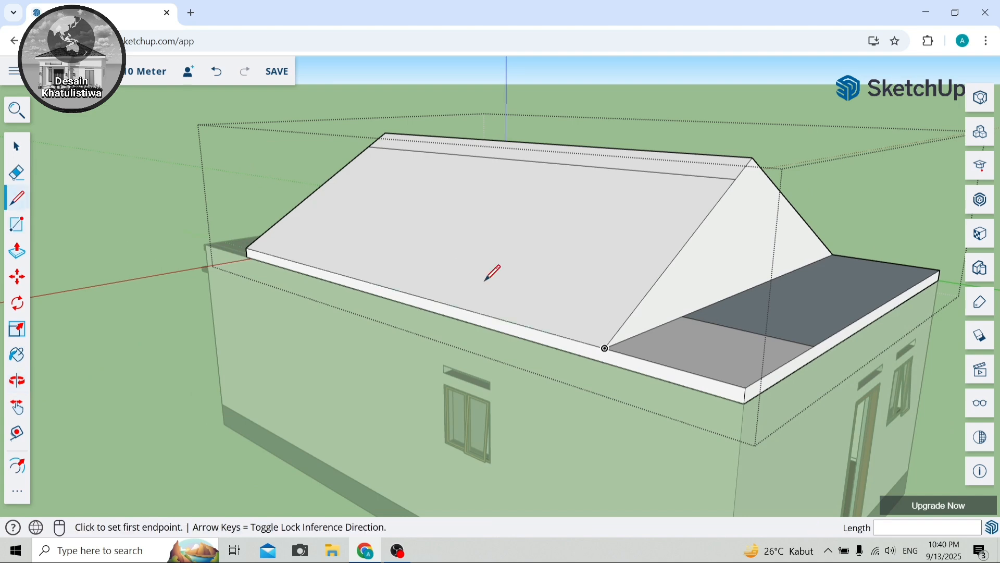
pyautogui.scroll(2, 709, 297)
pyautogui.click(674, 323)
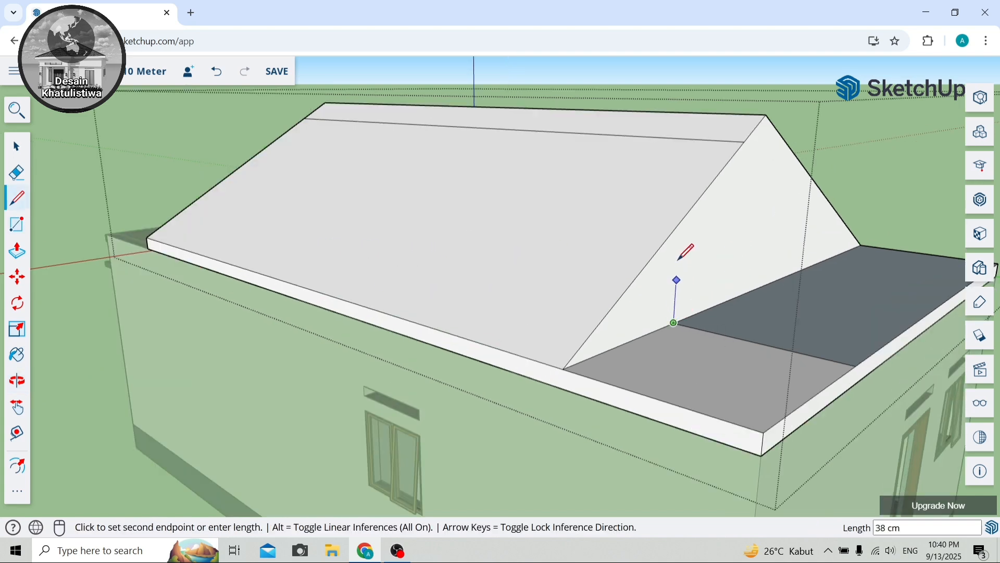
pyautogui.click(680, 222)
# Push/pull the larger part of the rear gable face 150 cm to the slab's rear edge, leaving the rectangle open.
pyautogui.scroll(-3, 685, 223)
pyautogui.press('p')
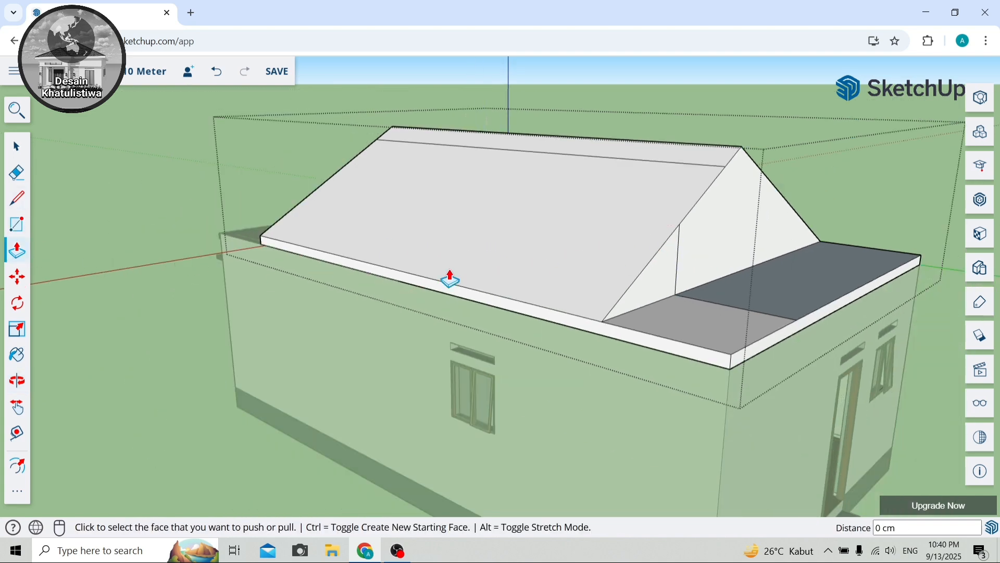
pyautogui.click(725, 262)
pyautogui.click(762, 339)
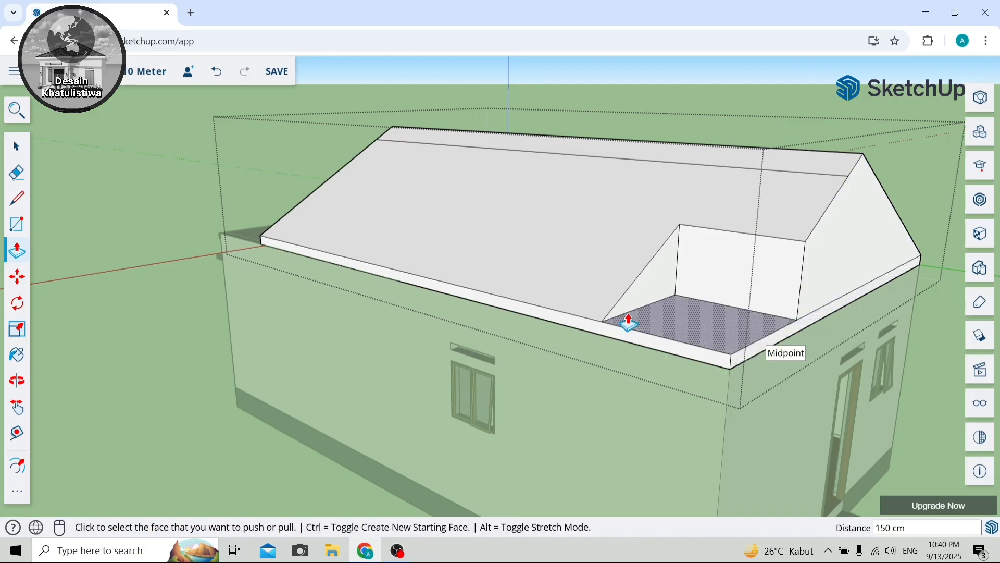
# Erase the leftover seam line running just below the ridge on the side slope and bring the front gable into view.
pyautogui.click(16, 172)
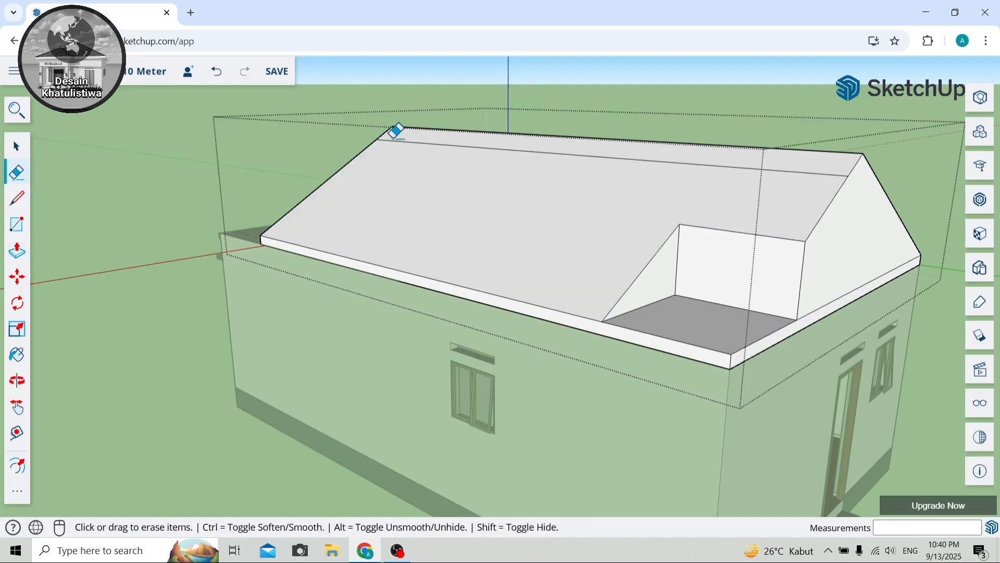
pyautogui.scroll(-1, 313, 203)
pyautogui.click(17, 380)
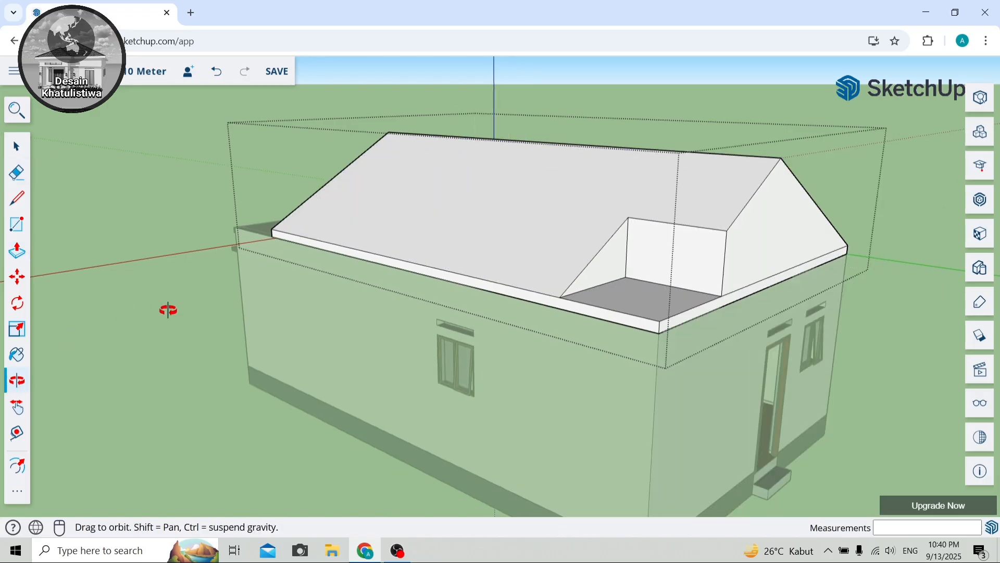
pyautogui.moveTo(167, 308); pyautogui.dragTo(687, 328)
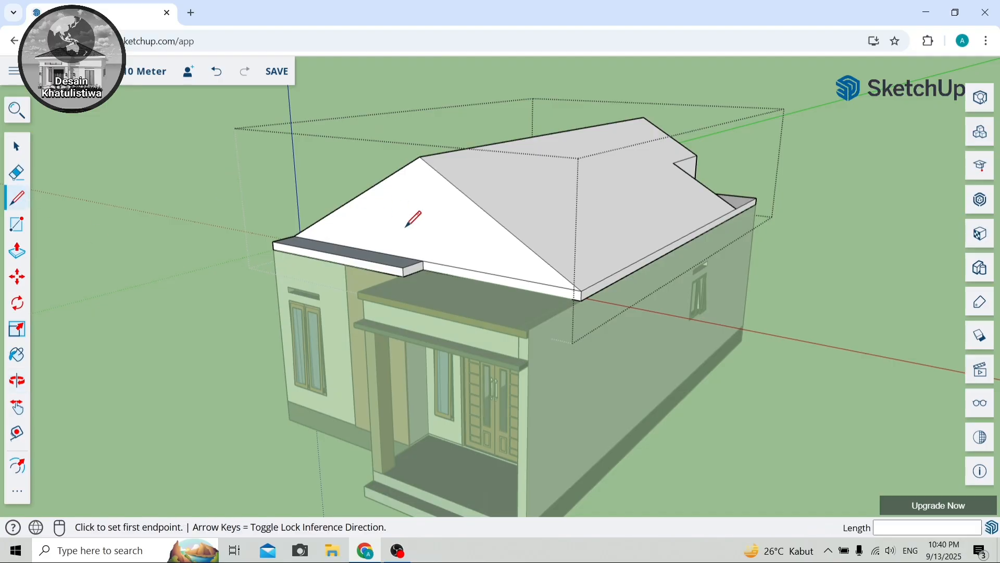
# Split the front gable with a vertical line from the slab corner to the apex and pull the left part 50 cm forward.
pyautogui.click(423, 260)
pyautogui.click(420, 156)
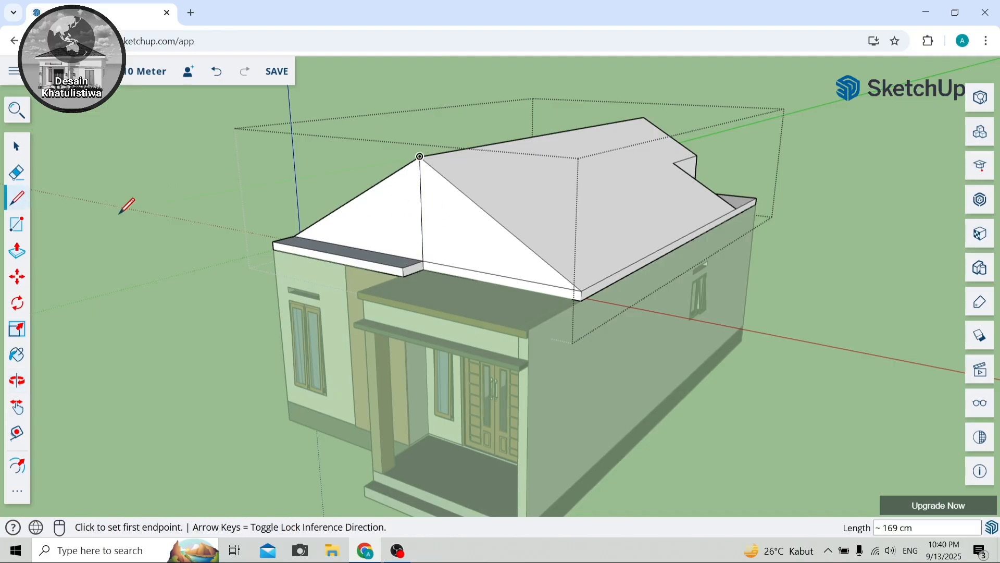
pyautogui.click(368, 230)
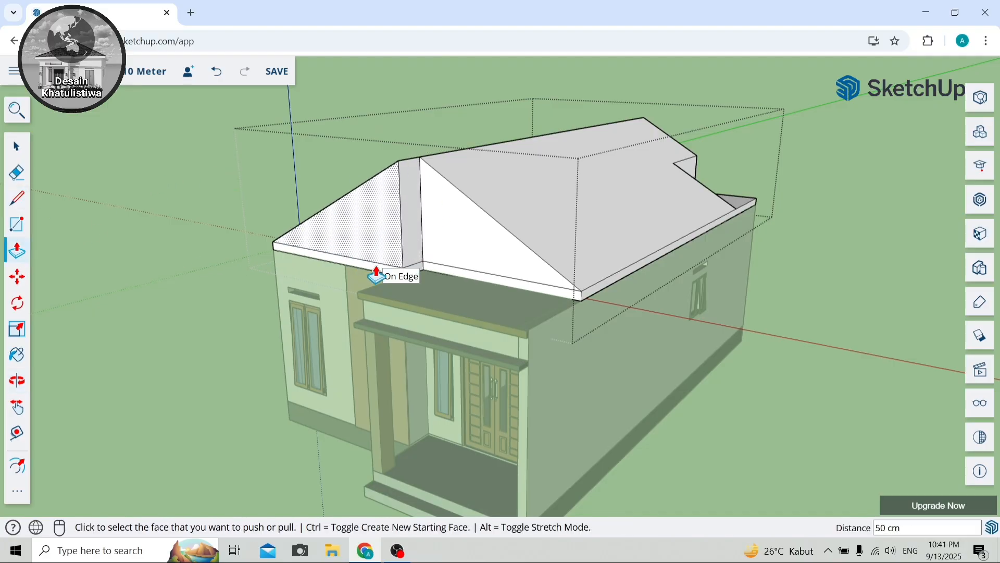
# Push/pull the right roof slope outward 10 cm as a new starting face.
pyautogui.press('o')
pyautogui.moveTo(91, 340); pyautogui.dragTo(732, 313)
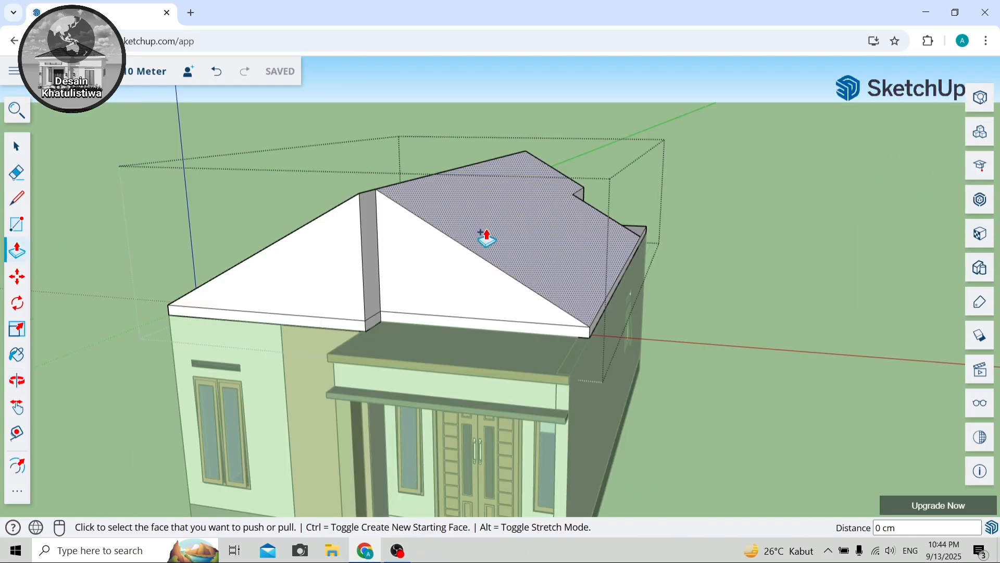
pyautogui.click(485, 234)
pyautogui.press('Return')
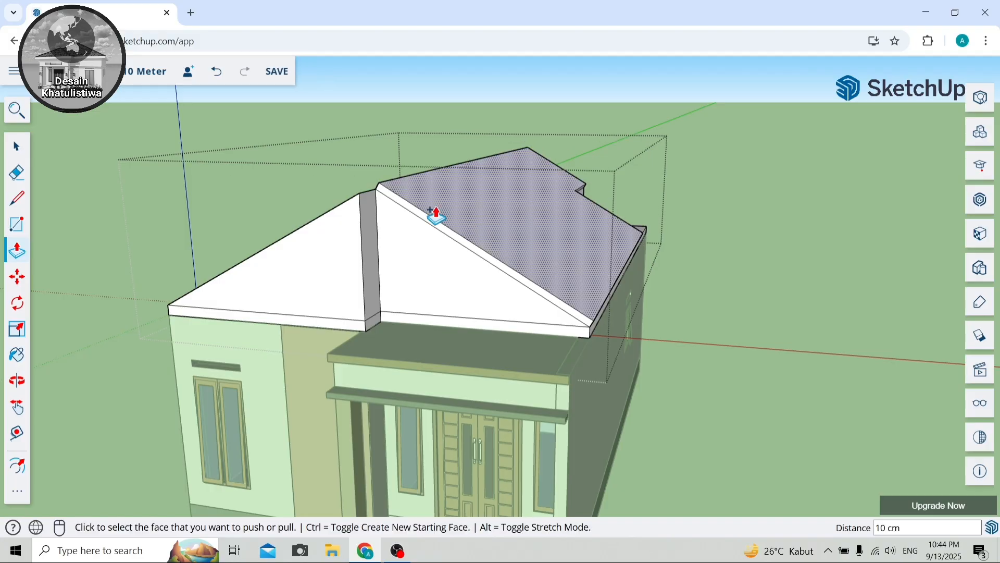
# Push/pull the left roof slope outward 10 cm as a new starting face.
pyautogui.scroll(3, 319, 213)
pyautogui.click(19, 381)
pyautogui.moveTo(128, 315); pyautogui.dragTo(6, 327)
pyautogui.click(13, 257)
pyautogui.click(275, 312)
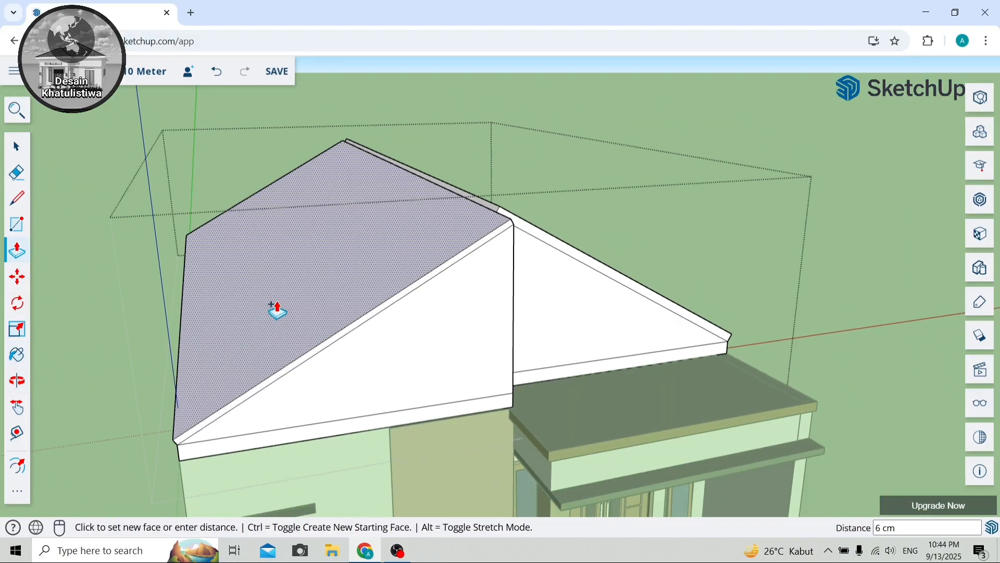
pyautogui.write('10')
pyautogui.press('Return')
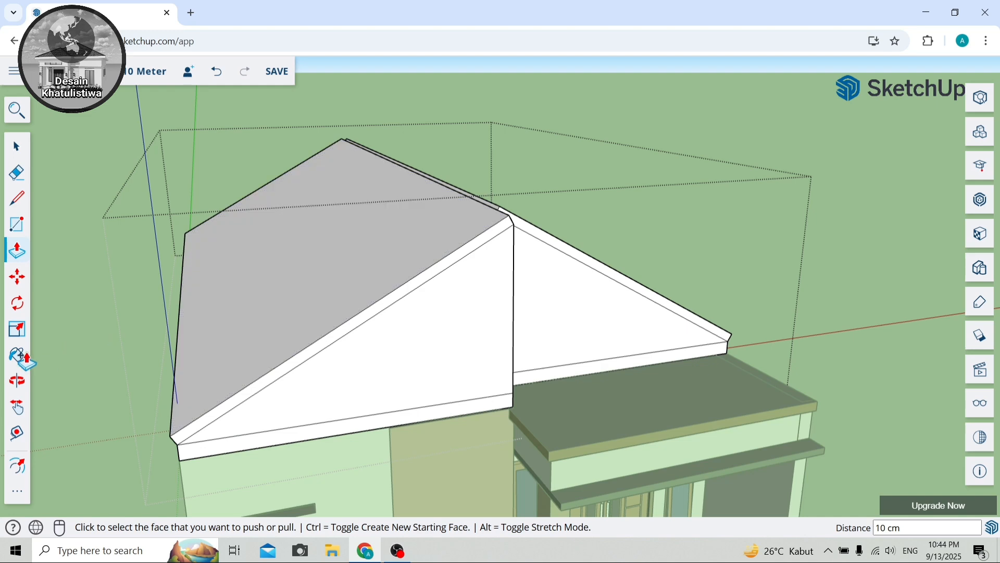
# Draw lines across the front opening of the ridge gap, closing its end with a small triangular face.
pyautogui.click(17, 385)
pyautogui.moveTo(534, 306); pyautogui.dragTo(154, 207)
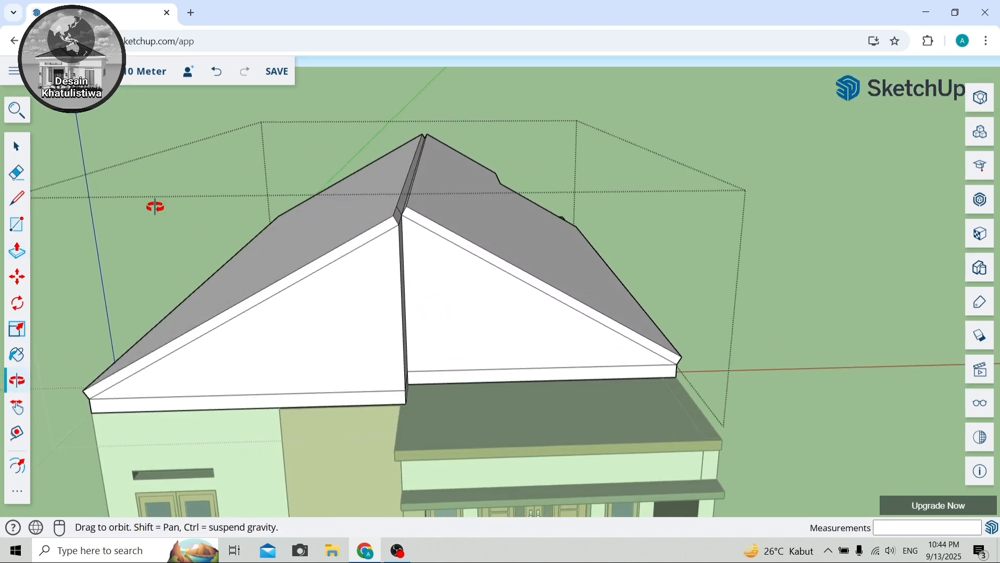
pyautogui.scroll(3, 399, 197)
pyautogui.click(407, 211)
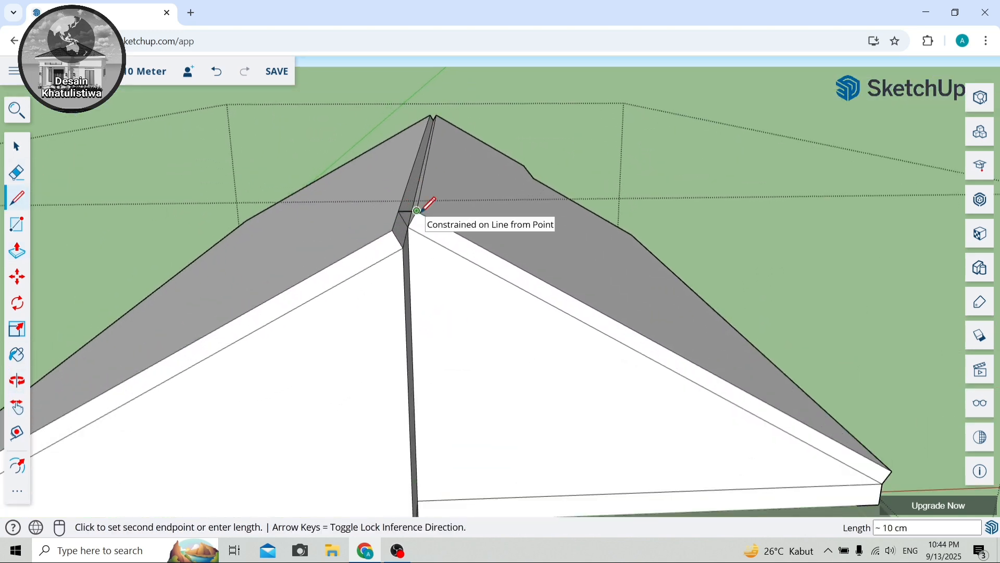
pyautogui.scroll(4, 437, 99)
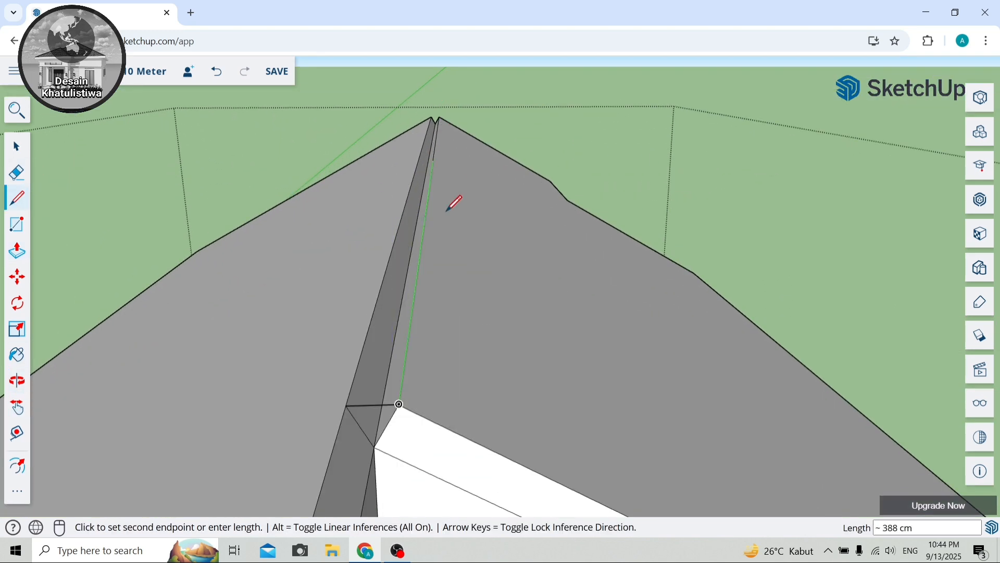
pyautogui.click(375, 446)
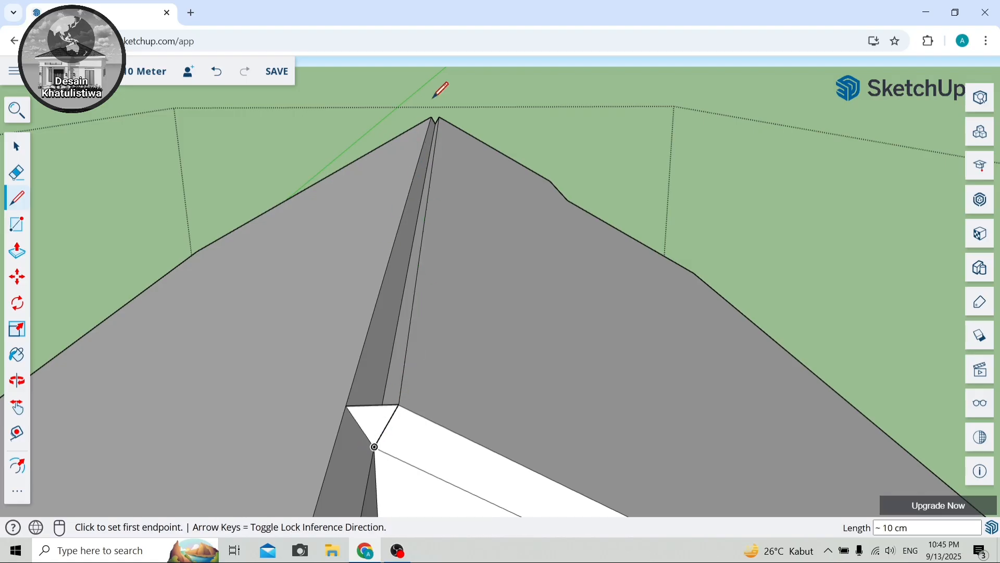
# Close the rear end of the ridge gap with lines and push the small front face back about 857 cm to fill the gap.
pyautogui.scroll(2, 433, 98)
pyautogui.click(440, 142)
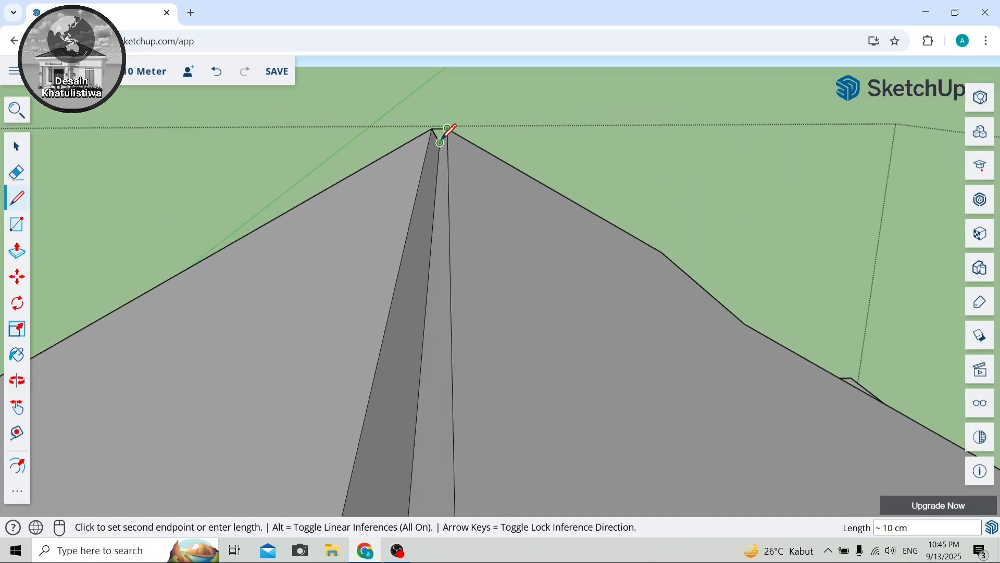
pyautogui.click(447, 128)
pyautogui.scroll(-2, 411, 134)
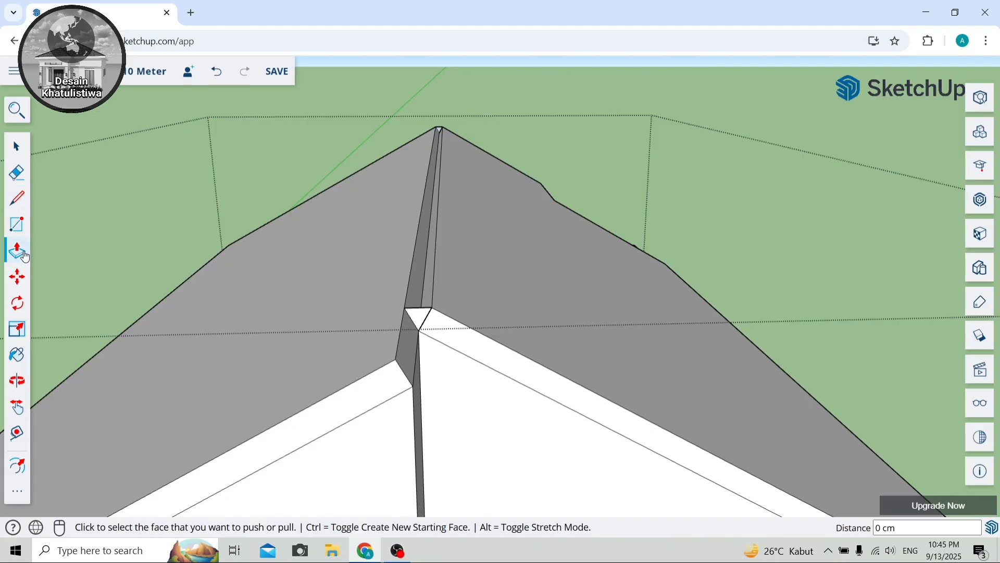
pyautogui.click(414, 316)
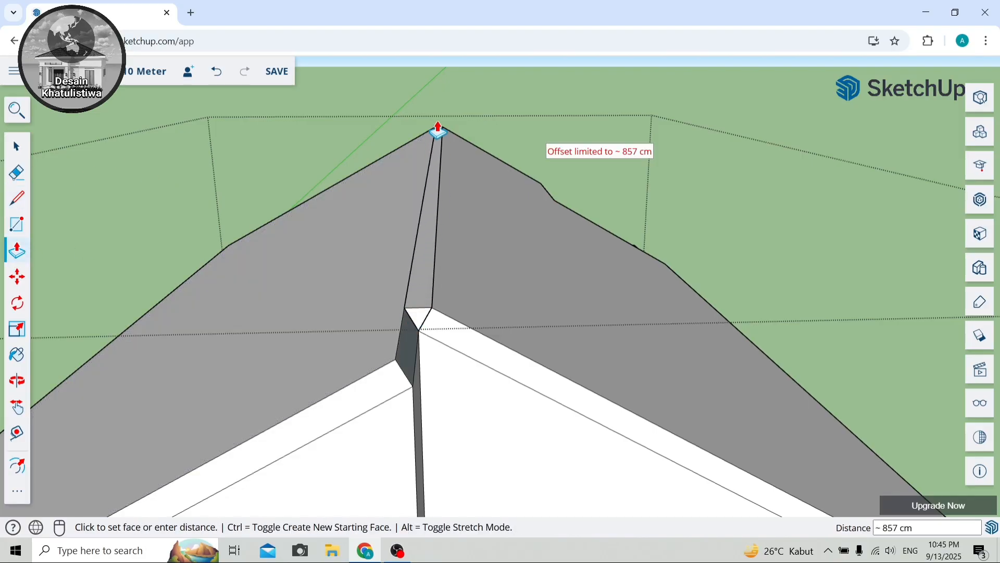
# Draw a 10 cm vertical line at the middle of the flat ridge and a sloping line linking it to the ridge's right corner.
pyautogui.scroll(3, 461, 111)
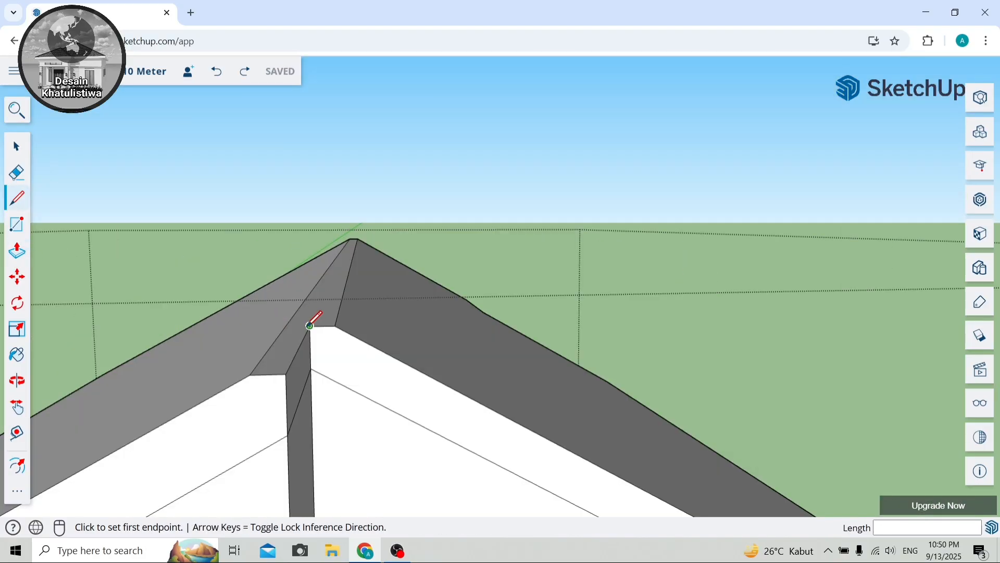
pyautogui.click(310, 325)
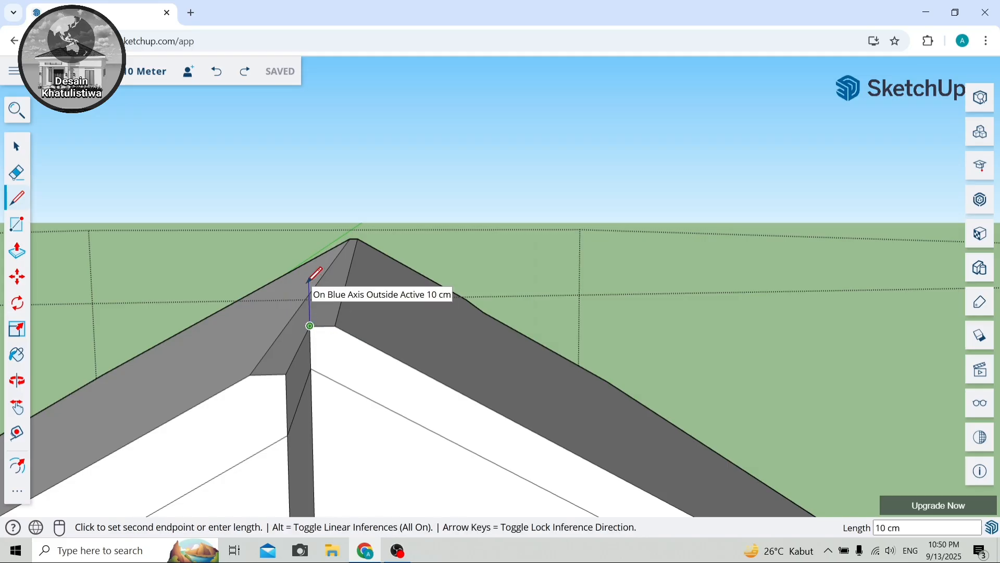
pyautogui.write('10')
pyautogui.press('Return')
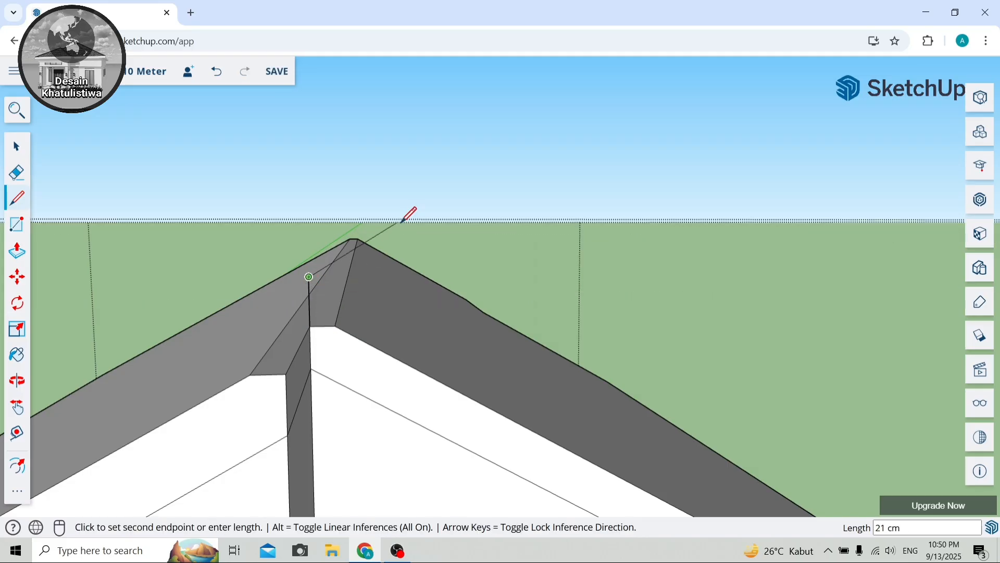
pyautogui.moveTo(343, 316); pyautogui.dragTo(339, 327, button='middle')
pyautogui.click(337, 329)
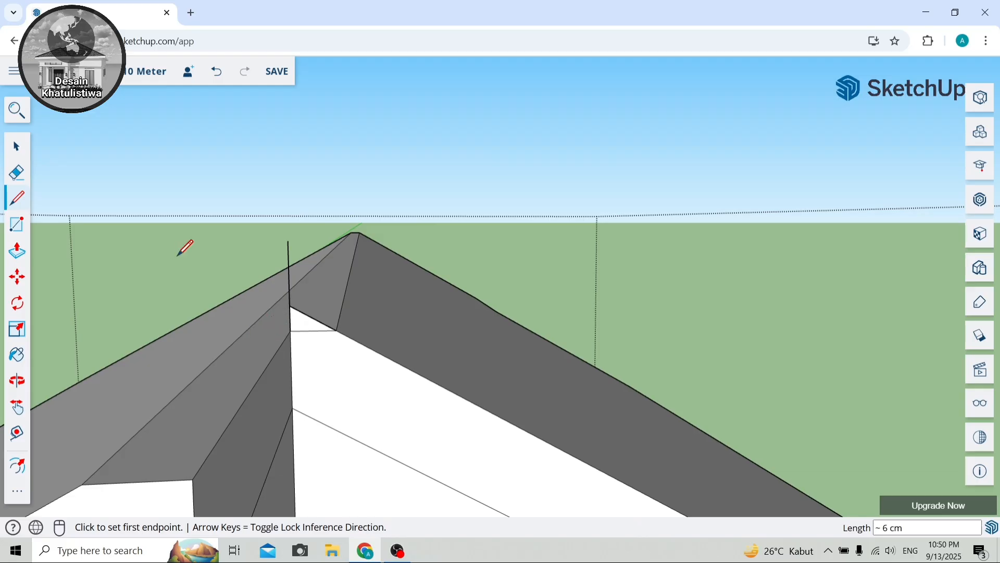
# Try to close the ridge triangle with a sloping line from the ridge's left corner to the vertical line.
pyautogui.click(245, 331)
pyautogui.click(290, 305)
pyautogui.moveTo(291, 305); pyautogui.dragTo(311, 302, button='middle')
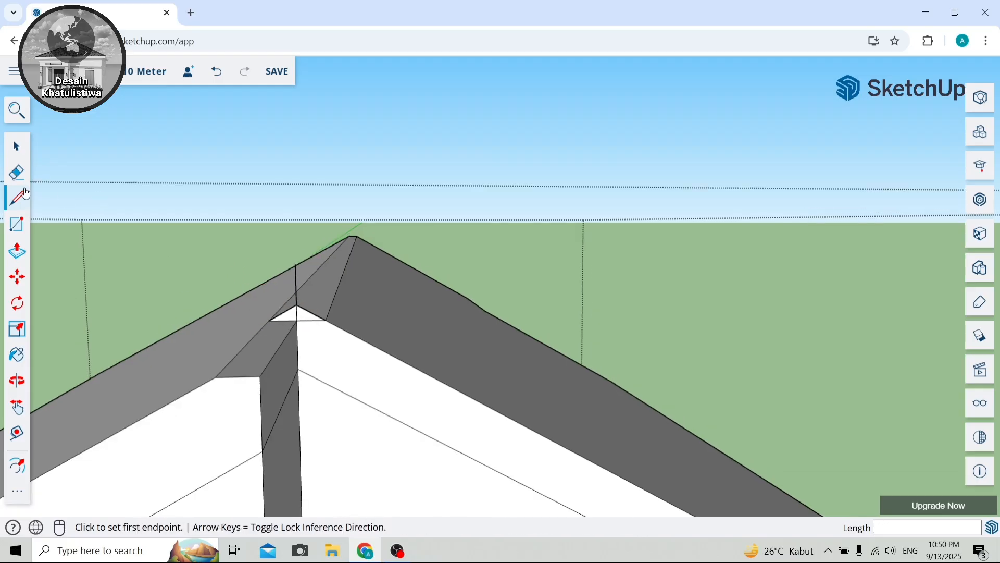
pyautogui.moveTo(236, 254)
pyautogui.mouseDown(button='middle')
pyautogui.moveTo(292, 401)
pyautogui.moveTo(306, 482)
pyautogui.moveTo(302, 460)
pyautogui.moveTo(239, 401)
pyautogui.moveTo(270, 424)
pyautogui.moveTo(268, 471)
pyautogui.moveTo(253, 365)
pyautogui.mouseUp(button='middle')
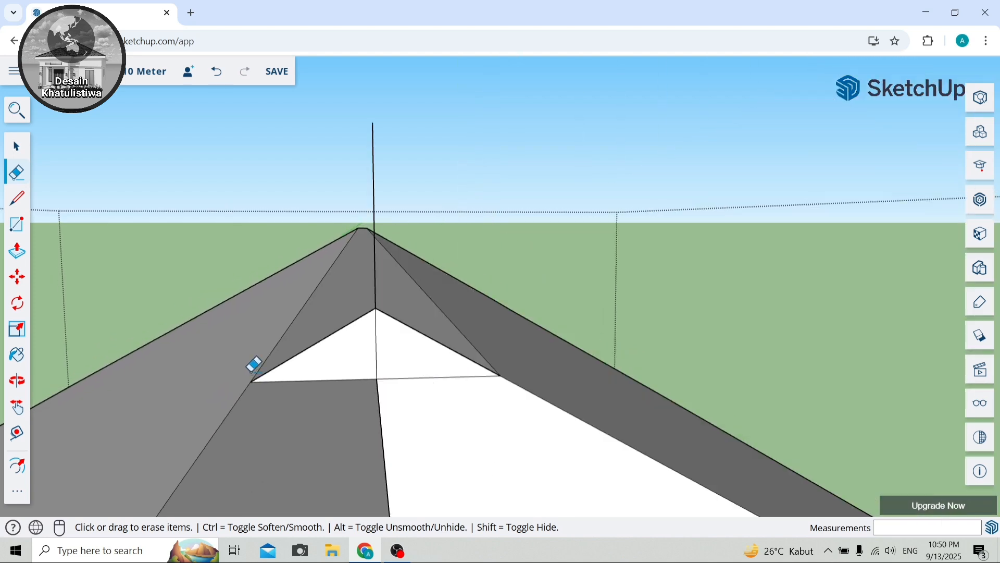
pyautogui.click(219, 71)
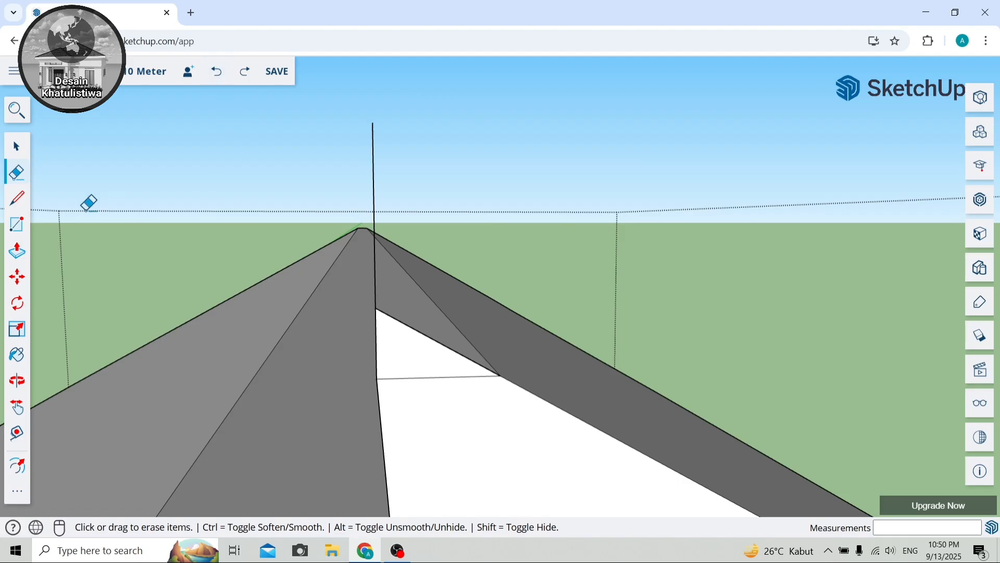
# Draw the ridge triangle's left base and sloping edge up to its peak, and erase the vertical helper line.
pyautogui.click(377, 378)
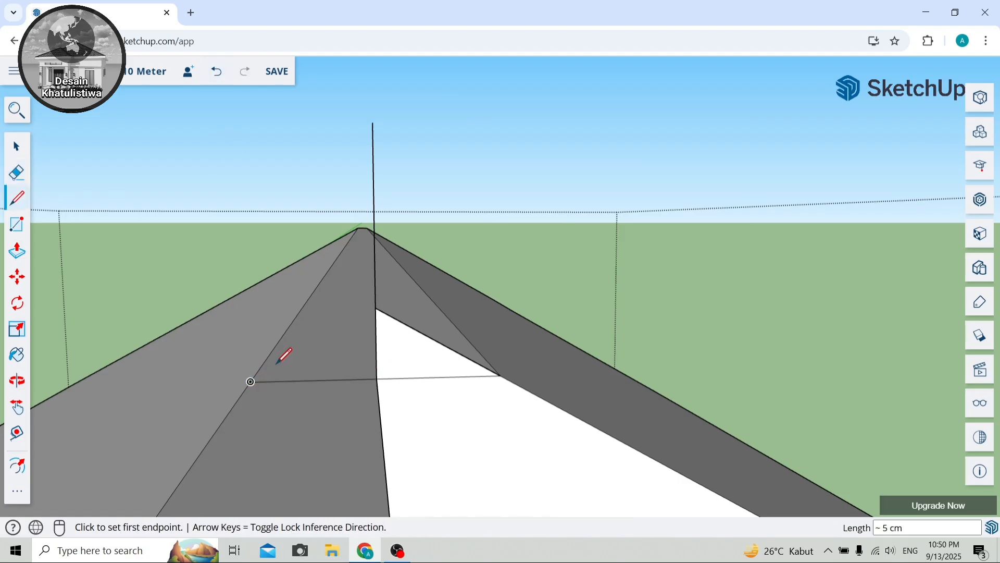
pyautogui.click(251, 382)
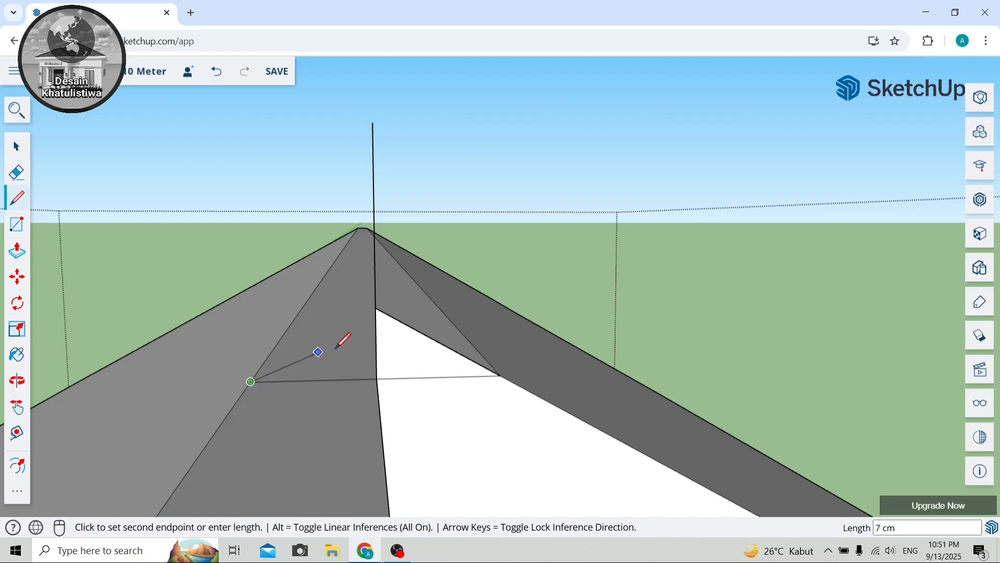
pyautogui.click(376, 310)
pyautogui.scroll(-3, 341, 320)
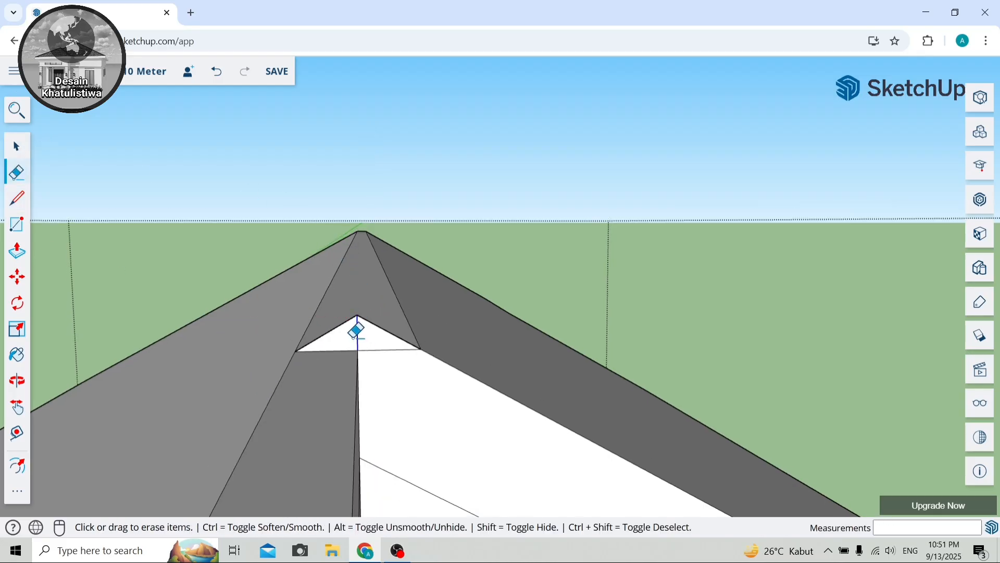
pyautogui.scroll(-1, 347, 307)
# Push/pull the small ridge triangle along the full ridge to the roof's rear end.
pyautogui.moveTo(415, 305); pyautogui.dragTo(51, 254)
pyautogui.click(18, 256)
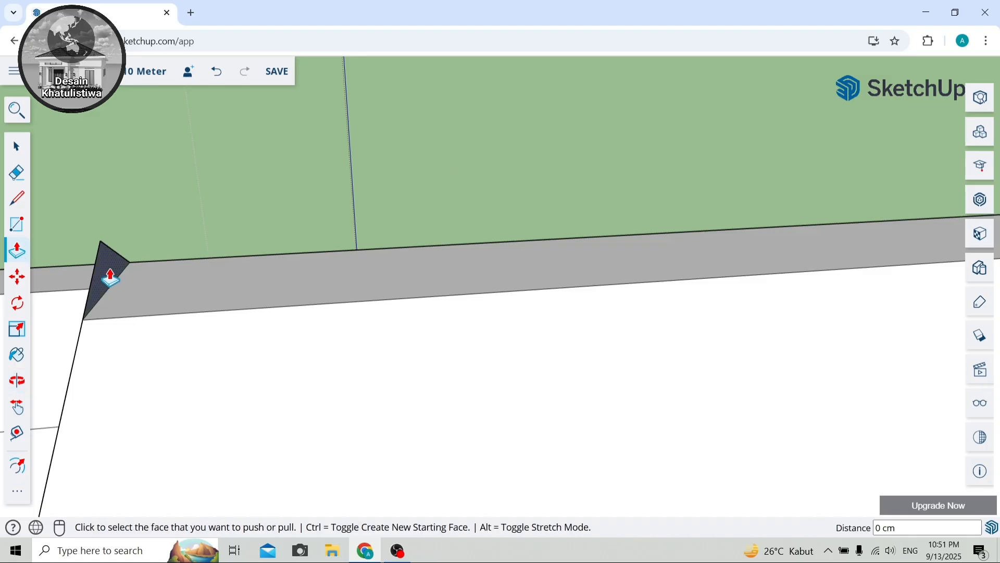
pyautogui.click(105, 275)
pyautogui.scroll(-10, 365, 274)
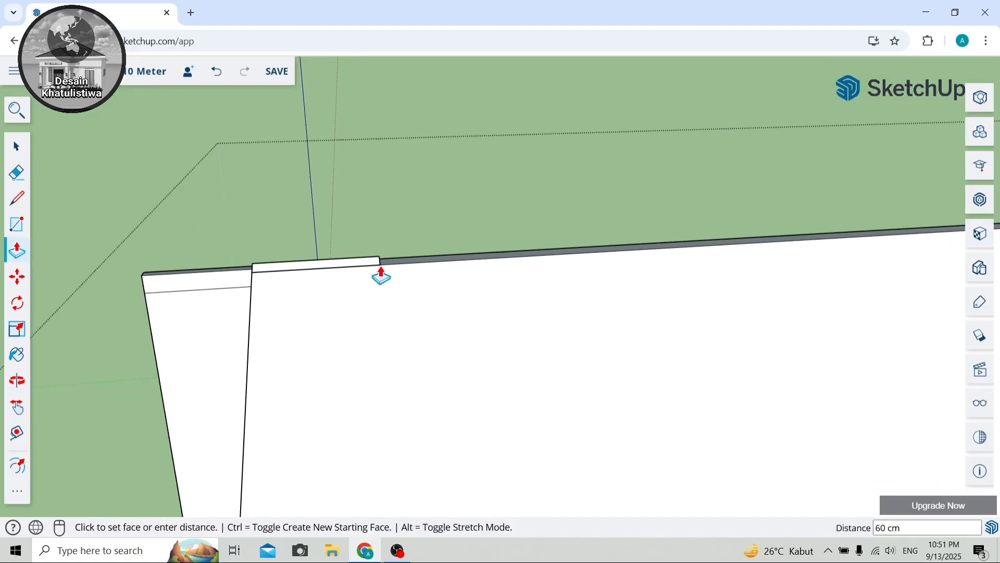
pyautogui.scroll(5, 679, 252)
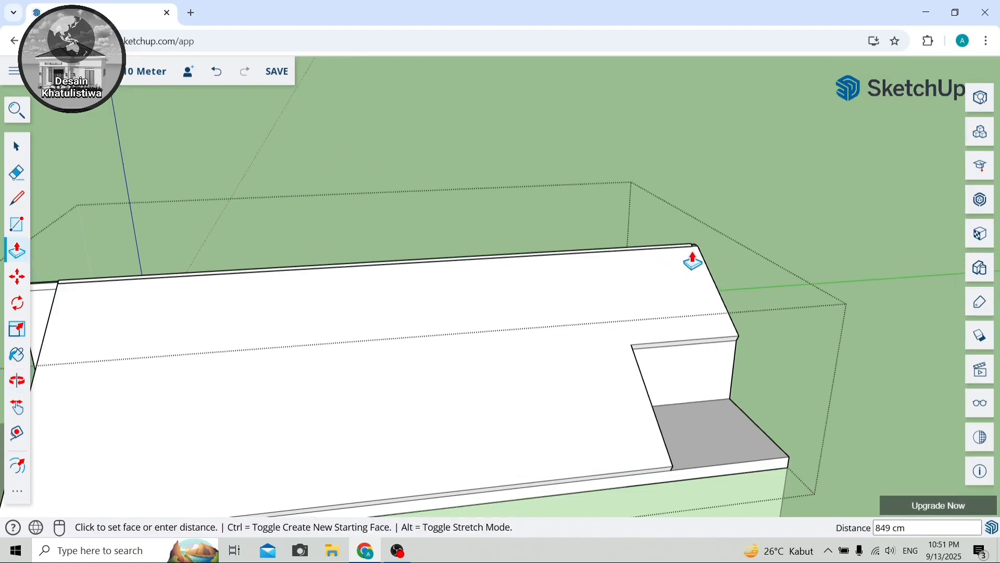
pyautogui.click(710, 269)
# Draw a vertical line about 3 cm long on the front ridge triangle from the middle of its base to its peak.
pyautogui.scroll(-3, 711, 268)
pyautogui.click(16, 381)
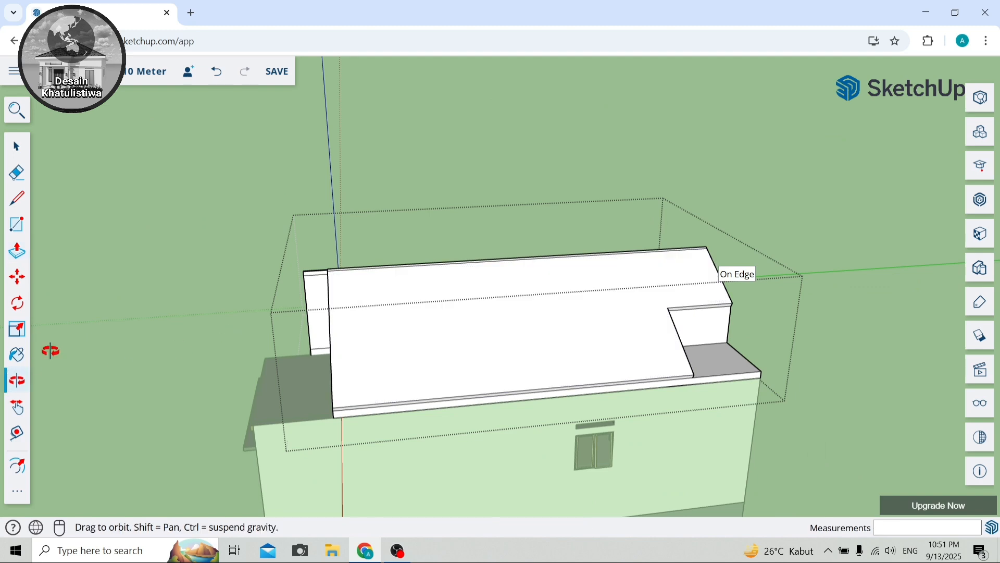
pyautogui.moveTo(49, 348); pyautogui.dragTo(455, 308)
pyautogui.scroll(2, 549, 360)
pyautogui.scroll(2, 504, 284)
pyautogui.scroll(4, 526, 188)
pyautogui.moveTo(533, 195); pyautogui.dragTo(542, 249)
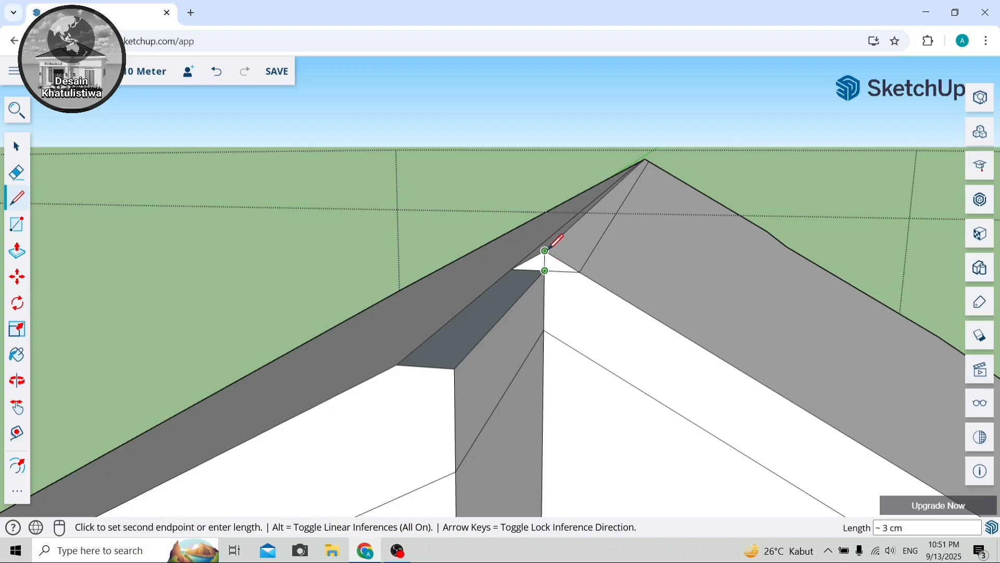
# Pull the front end of the right roof slope 50 cm forward and another 40 cm to match the left slope's overhang.
pyautogui.click(14, 255)
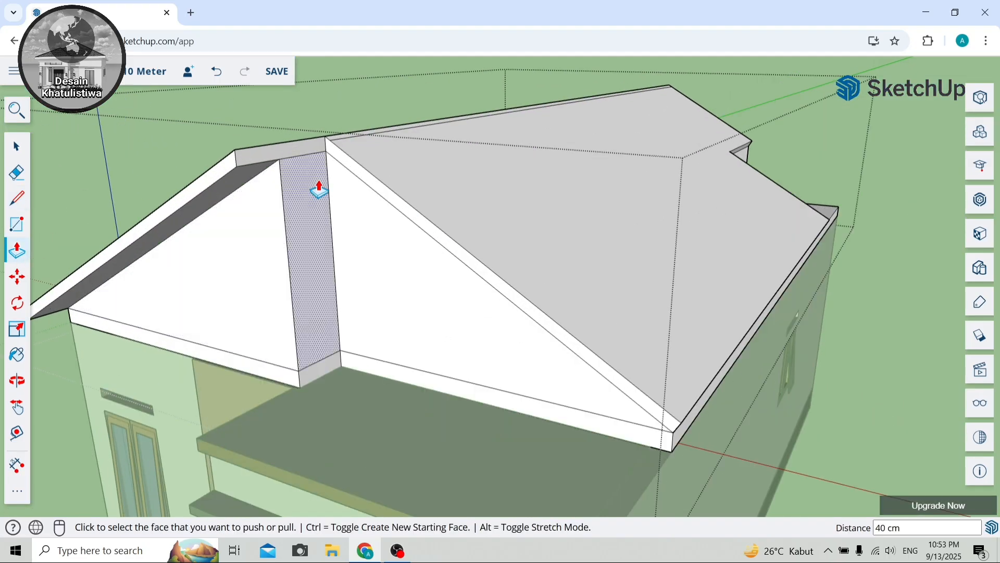
pyautogui.click(319, 186)
pyautogui.click(287, 213)
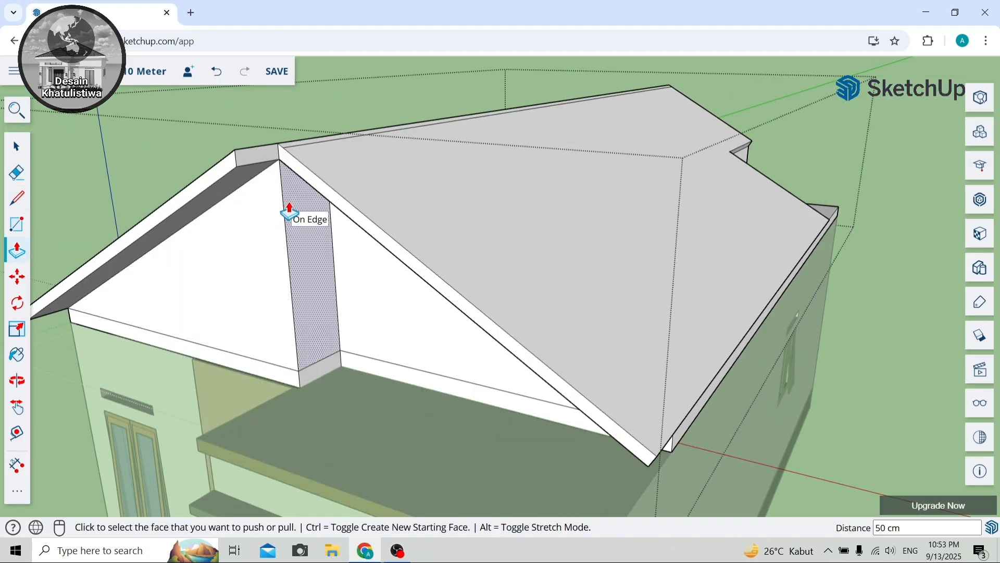
pyautogui.scroll(-3, 290, 209)
pyautogui.scroll(5, 292, 194)
pyautogui.click(292, 184)
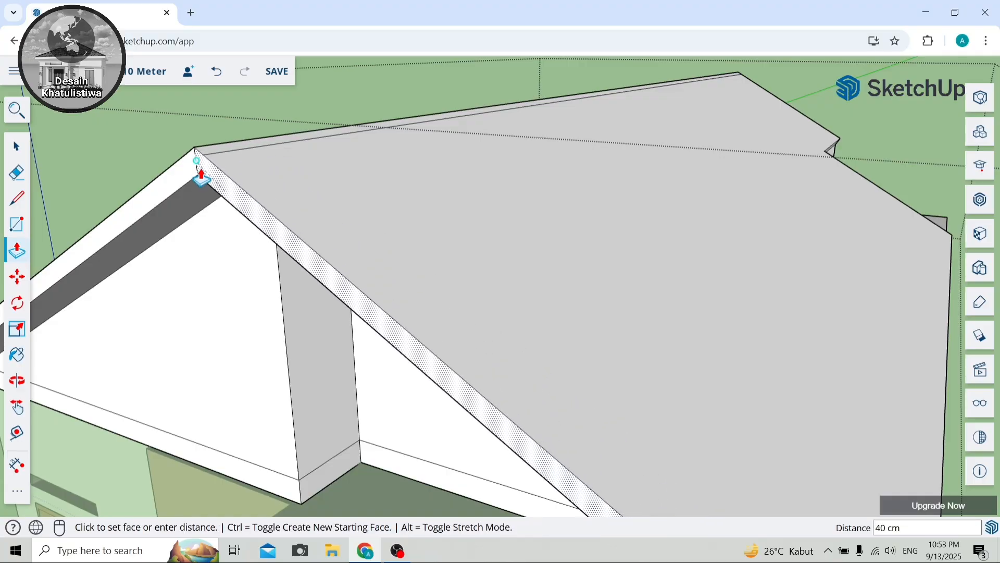
pyautogui.click(211, 172)
pyautogui.scroll(-5, 219, 169)
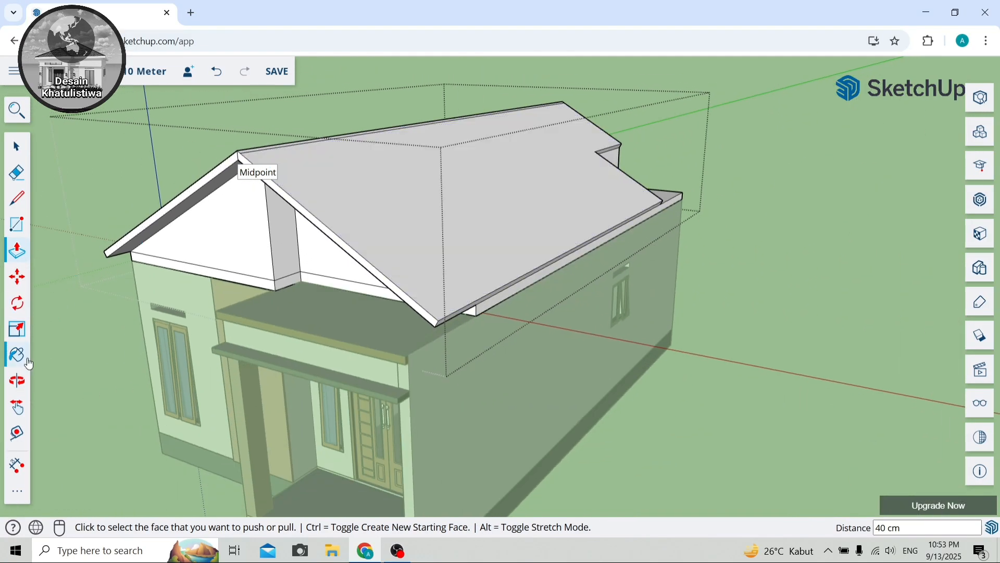
# Push/pull the front end face of the left roof slope further forward.
pyautogui.click(17, 380)
pyautogui.moveTo(235, 163)
pyautogui.mouseDown()
pyautogui.moveTo(361, 142)
pyautogui.moveTo(364, 118)
pyautogui.moveTo(301, 113)
pyautogui.moveTo(246, 152)
pyautogui.mouseUp()
pyautogui.scroll(3, 268, 157)
pyautogui.scroll(-4, 270, 141)
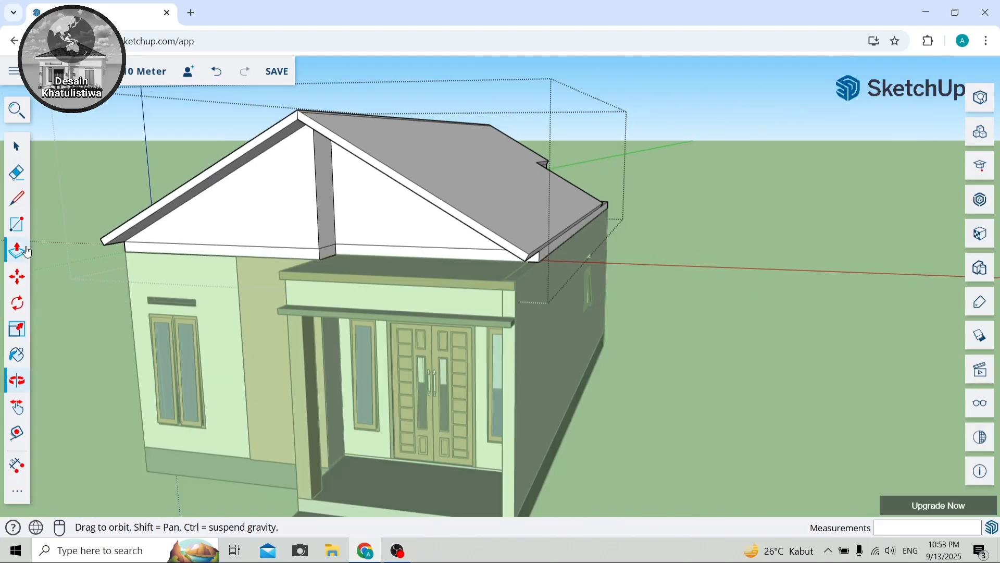
pyautogui.click(17, 251)
pyautogui.scroll(3, 186, 190)
pyautogui.click(177, 199)
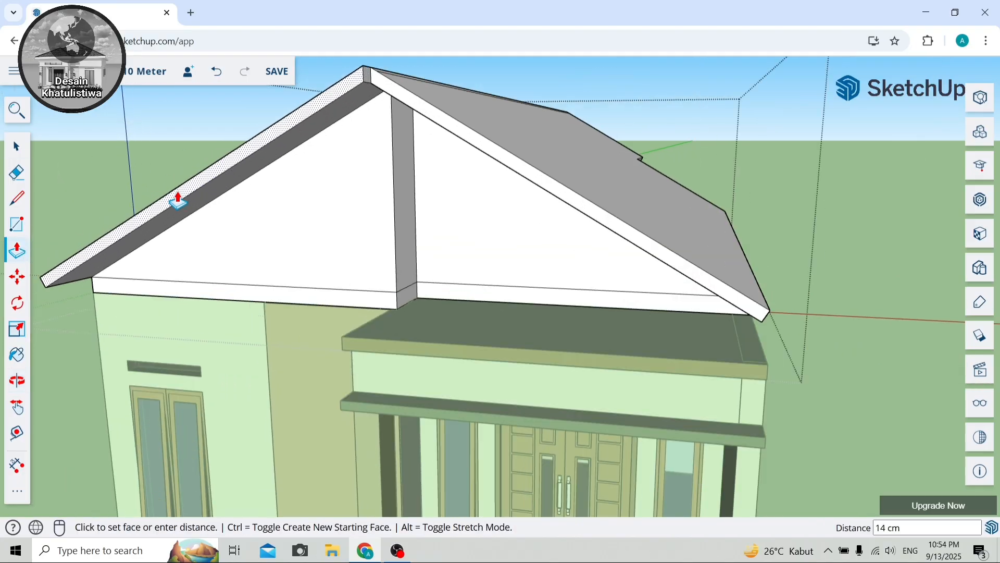
pyautogui.press('Return')
pyautogui.scroll(4, 368, 111)
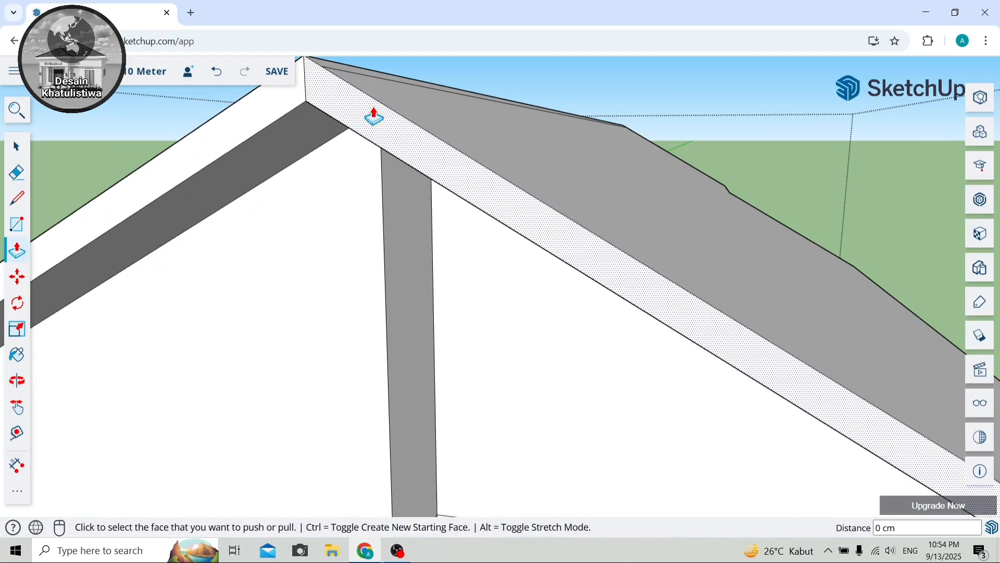
# Erase the short seam line between the two slopes' front faces at the roof's front peak.
pyautogui.scroll(-3, 382, 122)
pyautogui.scroll(-3, 382, 124)
pyautogui.scroll(4, 368, 81)
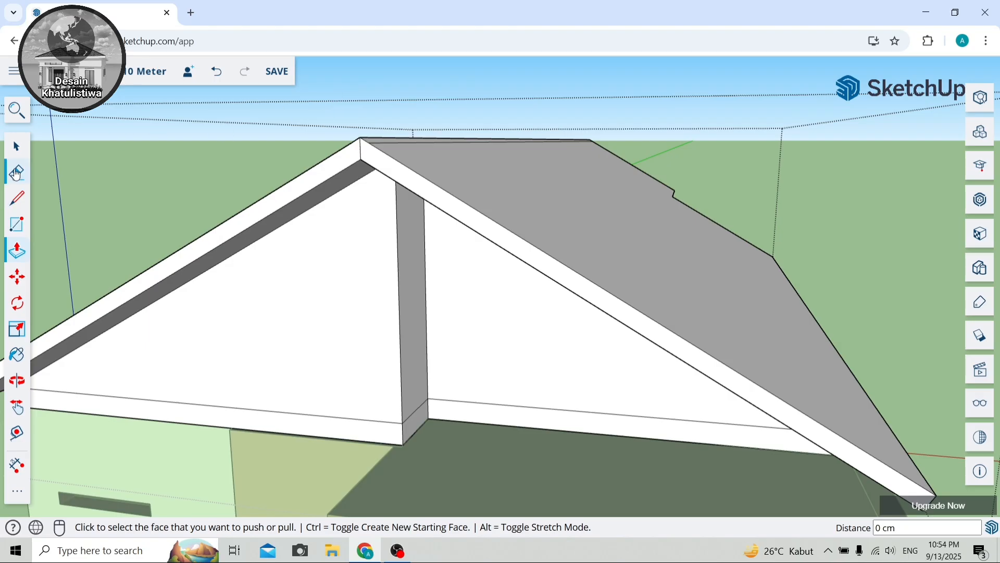
pyautogui.click(17, 172)
pyautogui.scroll(2, 368, 141)
pyautogui.scroll(-4, 363, 136)
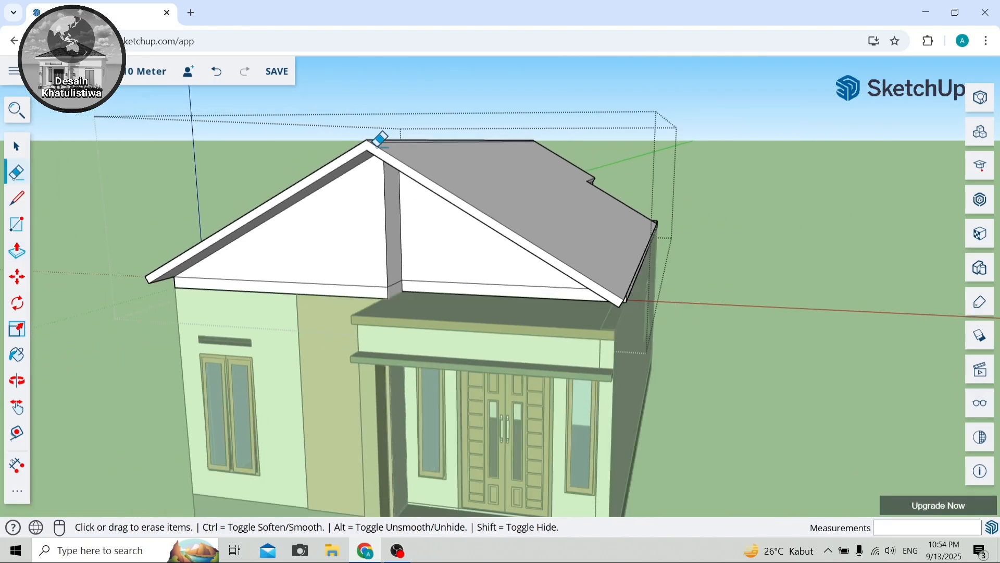
# Push/pull the eave edge face of the right roof slope outward 50 cm.
pyautogui.click(17, 251)
pyautogui.scroll(6, 646, 334)
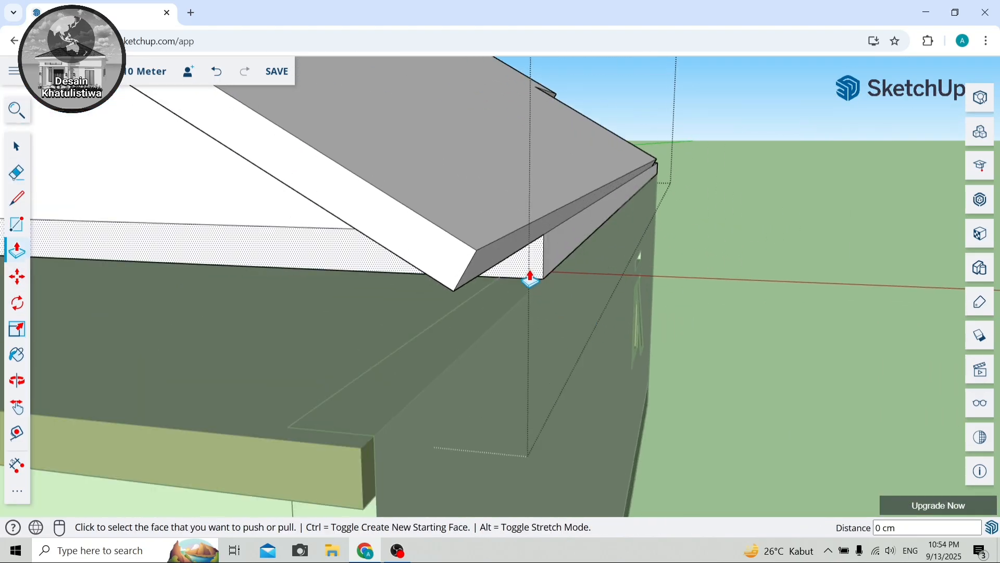
pyautogui.moveTo(517, 268); pyautogui.dragTo(585, 317)
pyautogui.write('5')
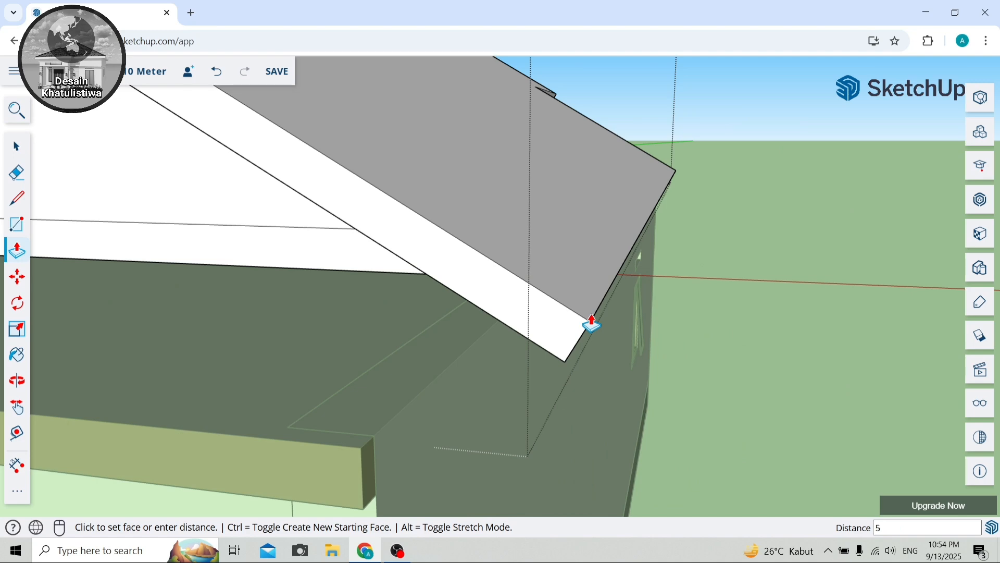
pyautogui.write('0')
pyautogui.press('Return')
pyautogui.scroll(-8, 592, 307)
pyautogui.scroll(2, 677, 370)
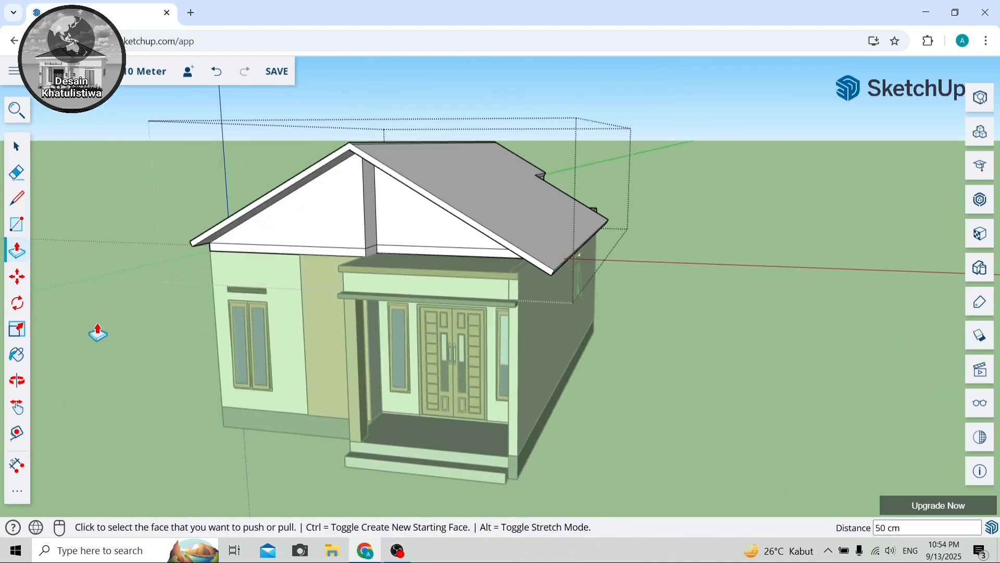
# Push/pull the roof's rear gable end face outward 30 cm to form the back overhang.
pyautogui.click(27, 375)
pyautogui.moveTo(739, 154); pyautogui.dragTo(677, 217)
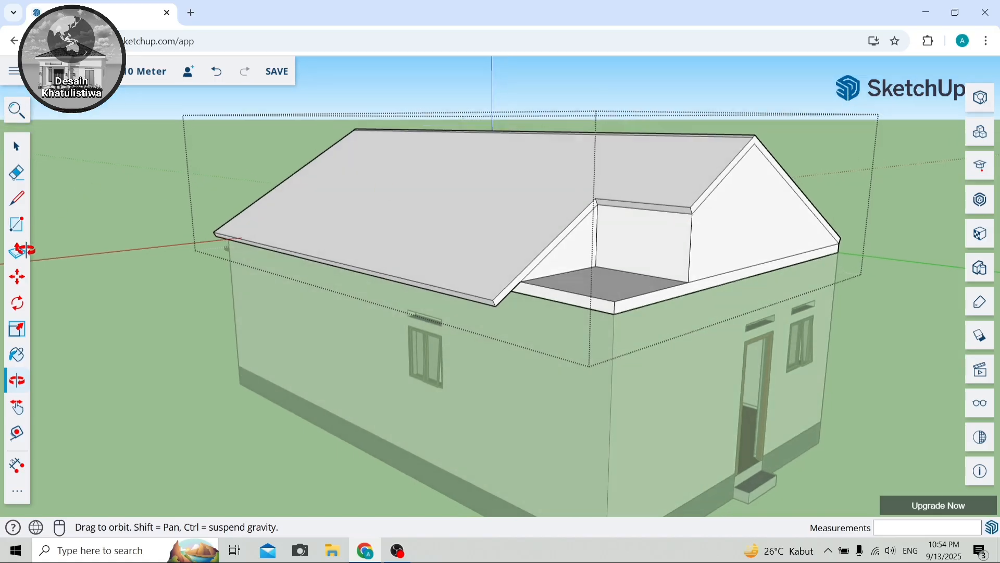
pyautogui.click(26, 250)
pyautogui.scroll(1, 759, 204)
pyautogui.click(685, 205)
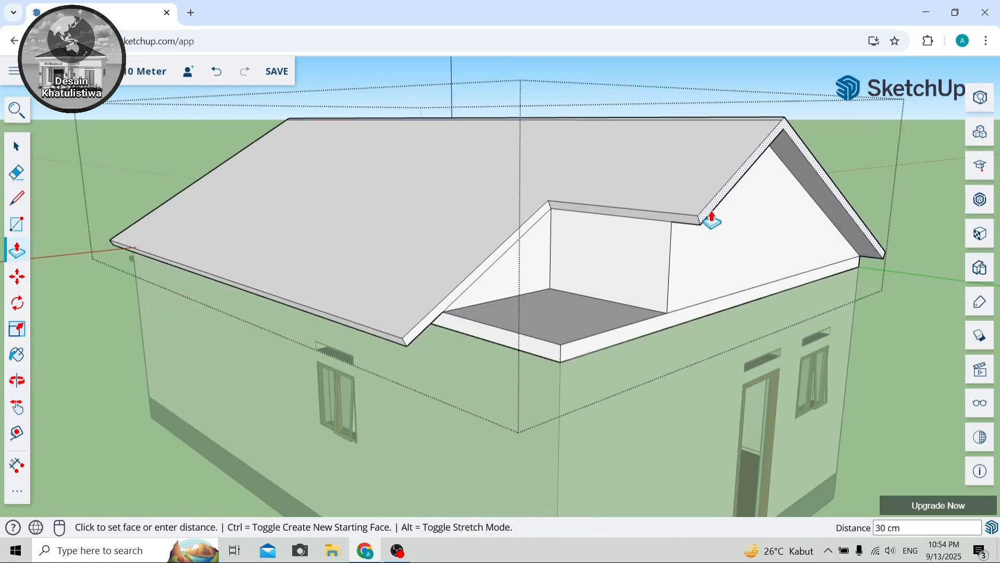
pyautogui.scroll(-5, 711, 219)
# Push/pull the eave edge face of the left roof slope outward 50 cm.
pyautogui.press('o')
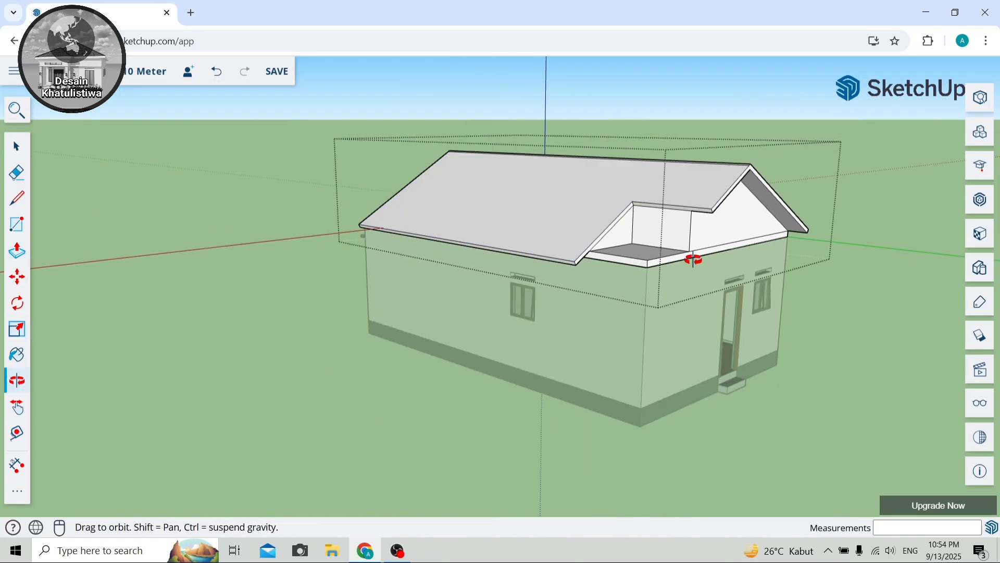
pyautogui.moveTo(692, 259); pyautogui.dragTo(616, 234)
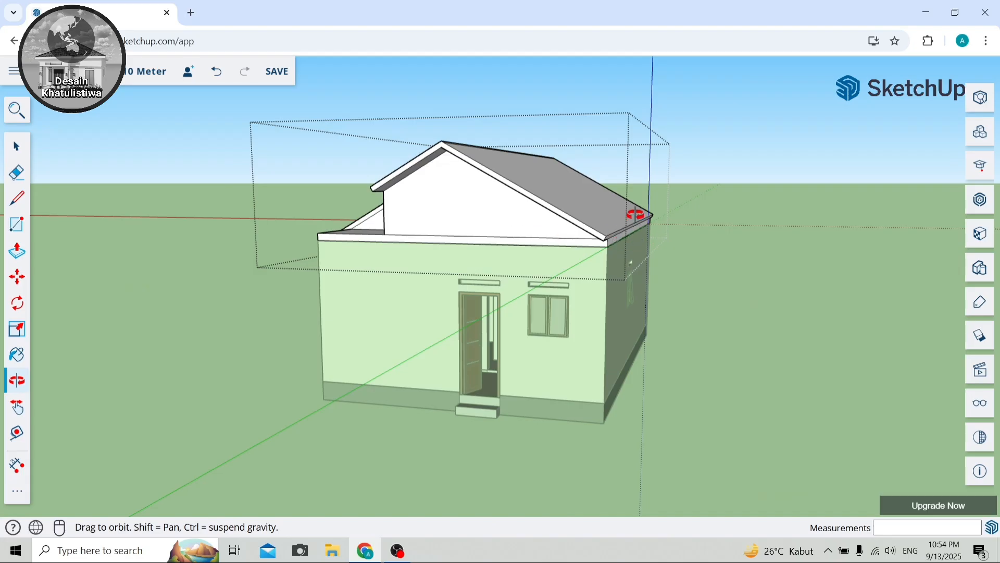
pyautogui.scroll(3, 635, 214)
pyautogui.click(17, 260)
pyautogui.scroll(1, 599, 245)
pyautogui.click(595, 249)
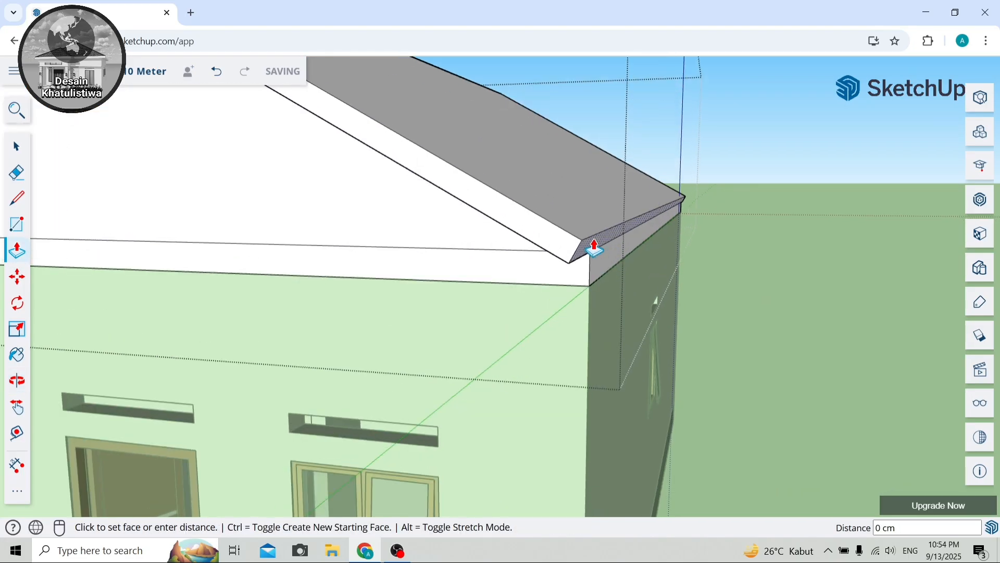
pyautogui.write('50')
pyautogui.press('Return')
pyautogui.scroll(-5, 636, 266)
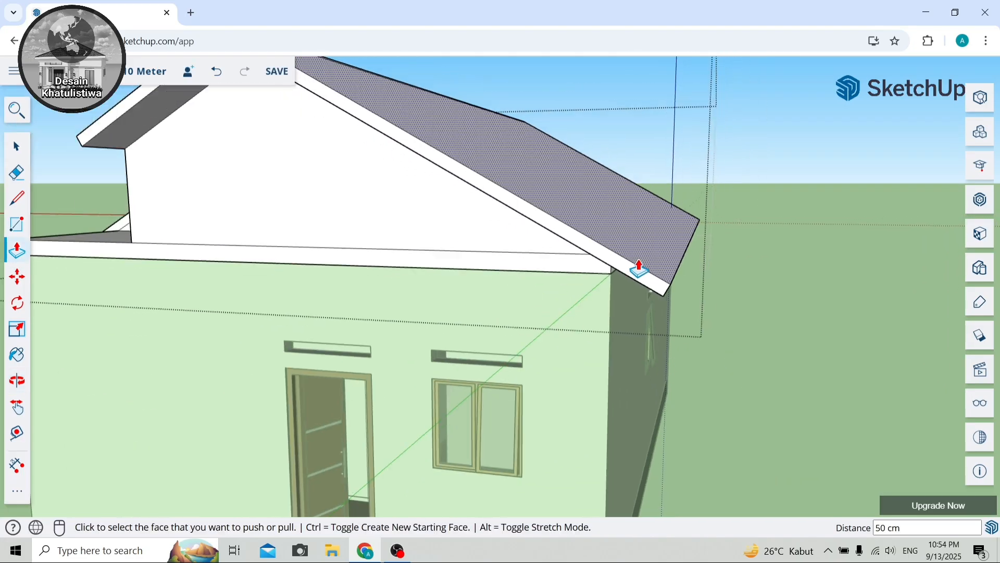
# Paint the front gable end face of the roof slopes with Color M08.
pyautogui.click(17, 380)
pyautogui.moveTo(308, 250); pyautogui.dragTo(392, 193)
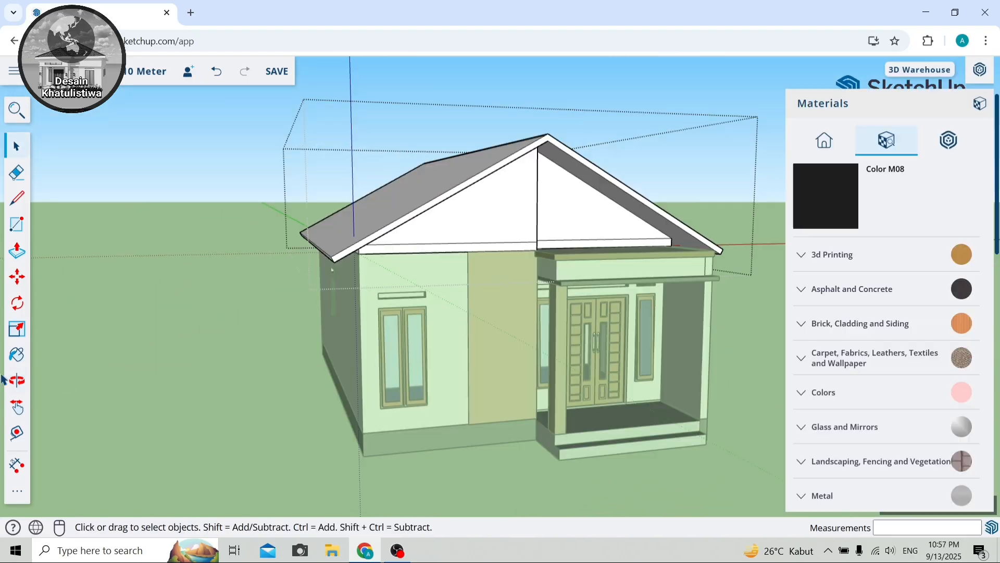
pyautogui.press('b')
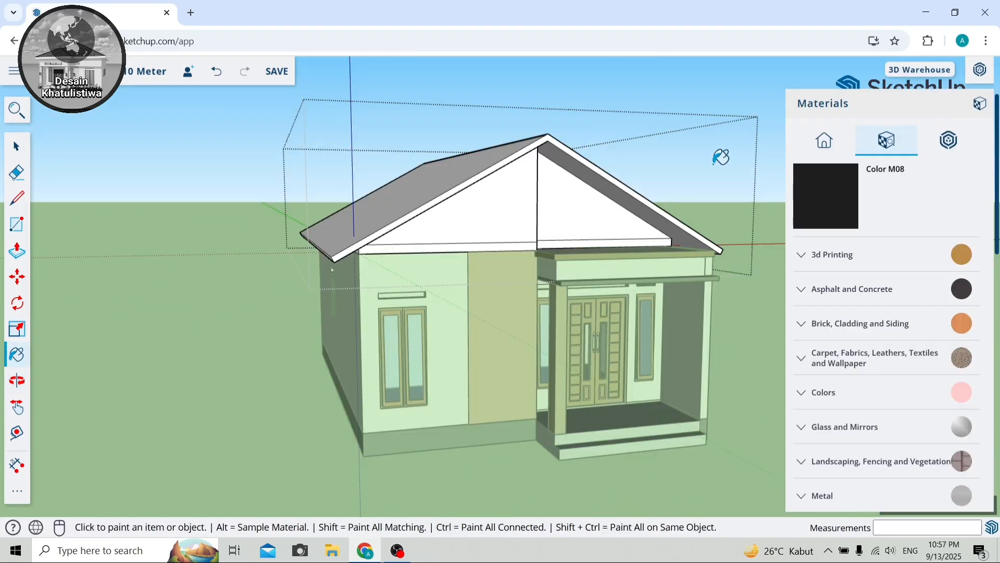
pyautogui.scroll(3, 495, 156)
pyautogui.click(500, 165)
pyautogui.scroll(-4, 497, 164)
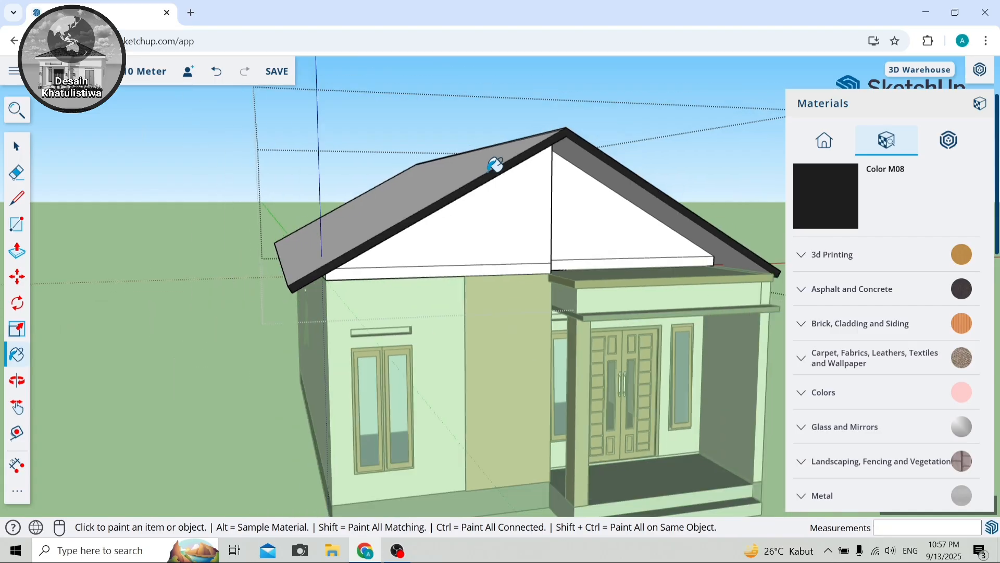
# Paint the right slope's narrow ridge strip and its long eave edge with Color M08.
pyautogui.click(14, 386)
pyautogui.moveTo(632, 241); pyautogui.dragTo(351, 170)
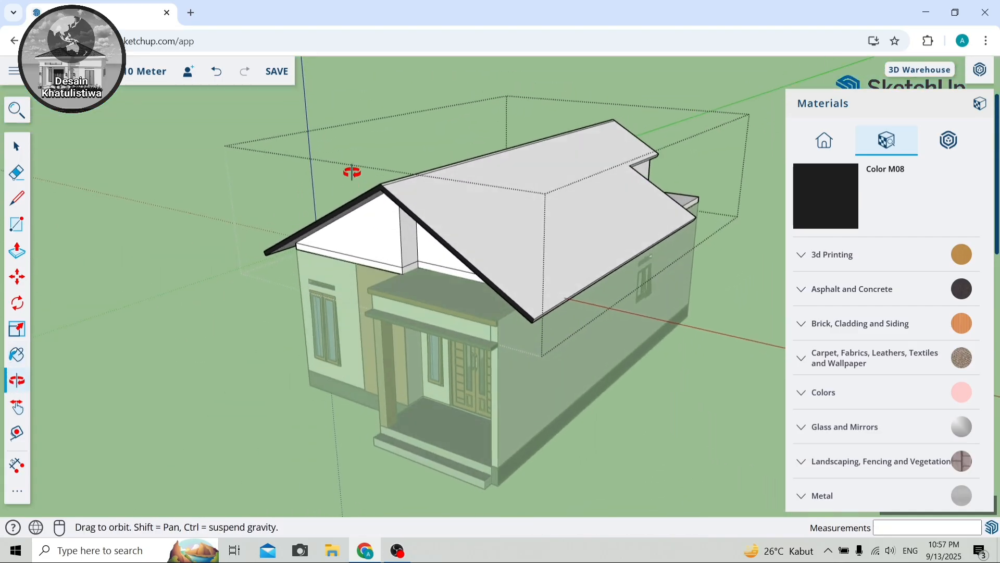
pyautogui.scroll(4, 406, 167)
pyautogui.scroll(1, 309, 209)
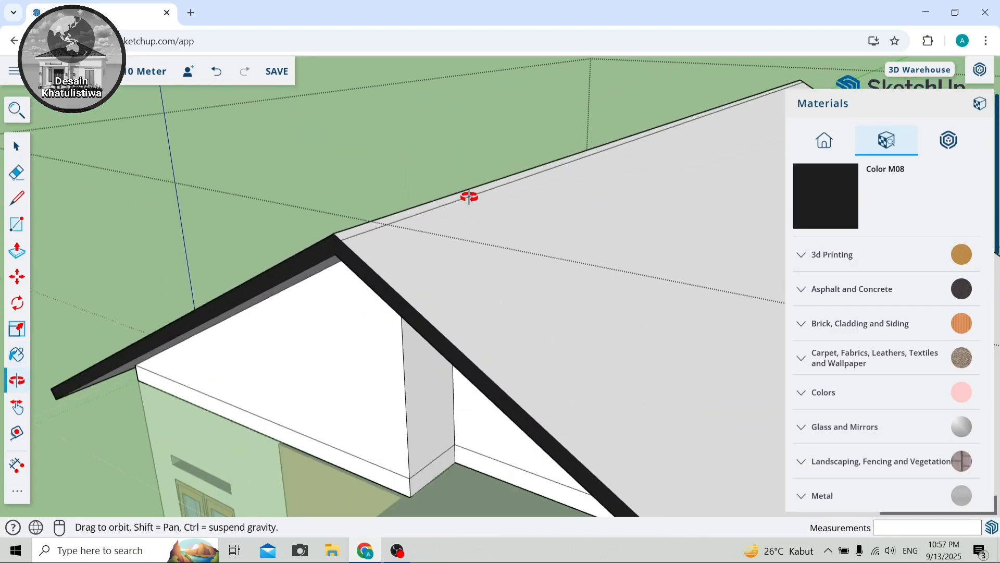
pyautogui.click(16, 355)
pyautogui.scroll(5, 388, 207)
pyautogui.click(384, 255)
pyautogui.scroll(-6, 397, 255)
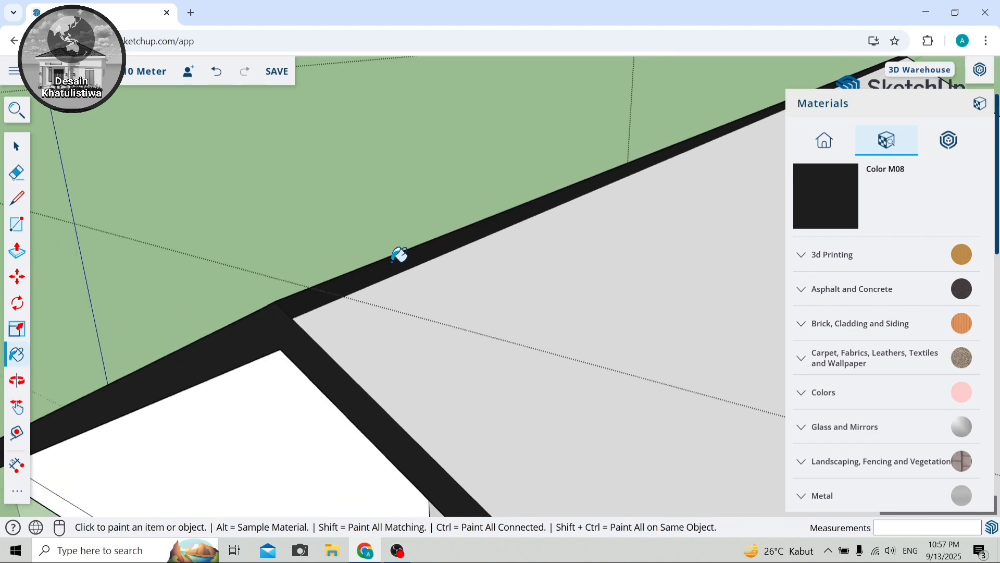
pyautogui.scroll(5, 480, 326)
pyautogui.click(477, 303)
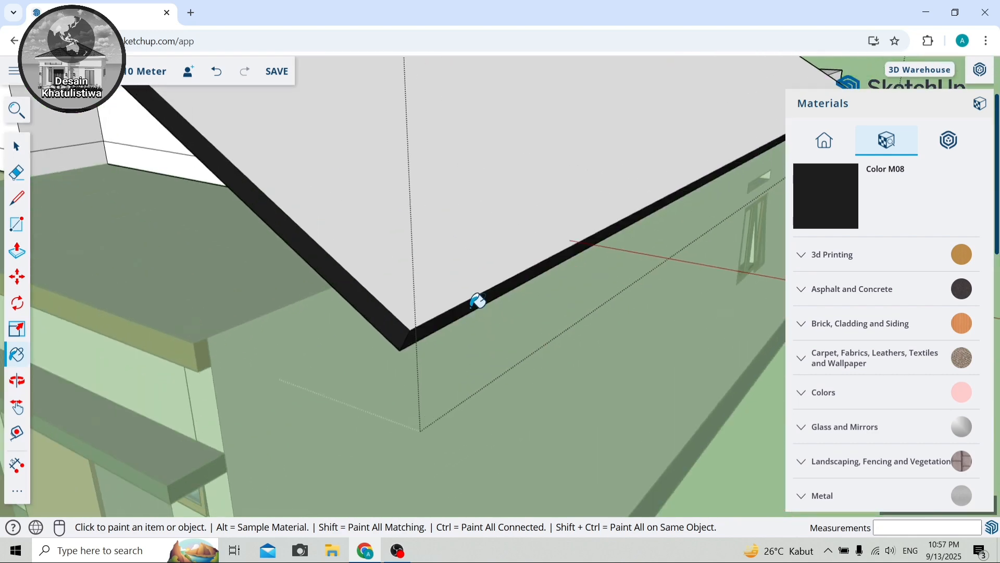
pyautogui.scroll(-5, 477, 306)
pyautogui.scroll(-3, 474, 308)
# Paint the roof edges around the open rear corner and the rear gable end face with Color M08.
pyautogui.click(16, 372)
pyautogui.moveTo(516, 241); pyautogui.dragTo(47, 166)
pyautogui.click(15, 354)
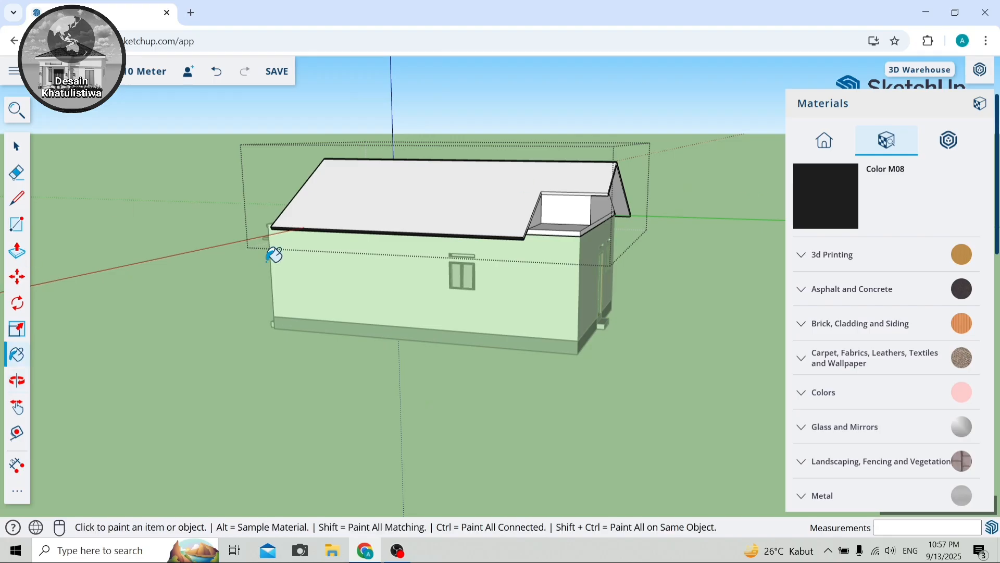
pyautogui.scroll(5, 549, 196)
pyautogui.click(542, 196)
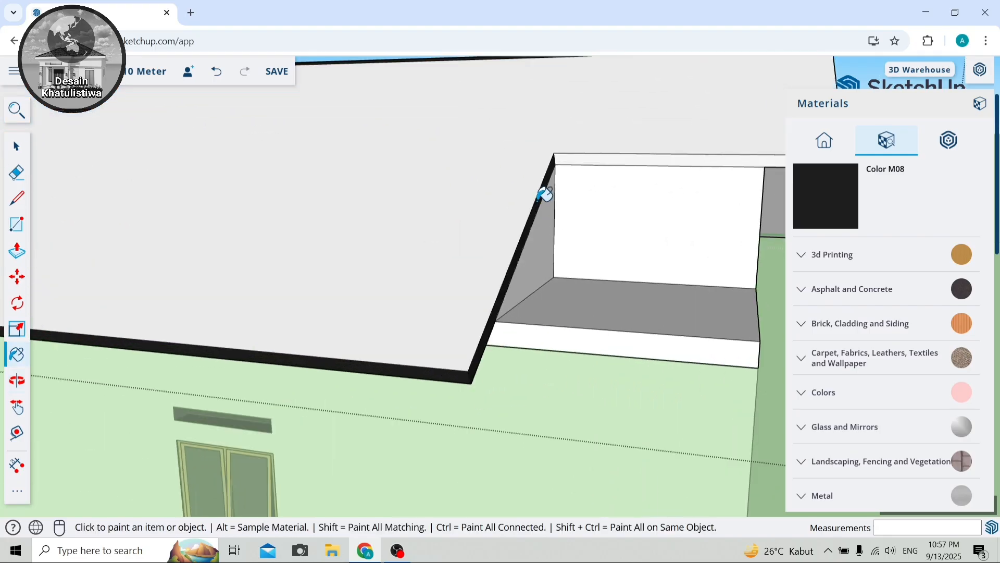
pyautogui.click(601, 154)
pyautogui.scroll(-5, 599, 155)
pyautogui.scroll(5, 680, 143)
pyautogui.click(682, 148)
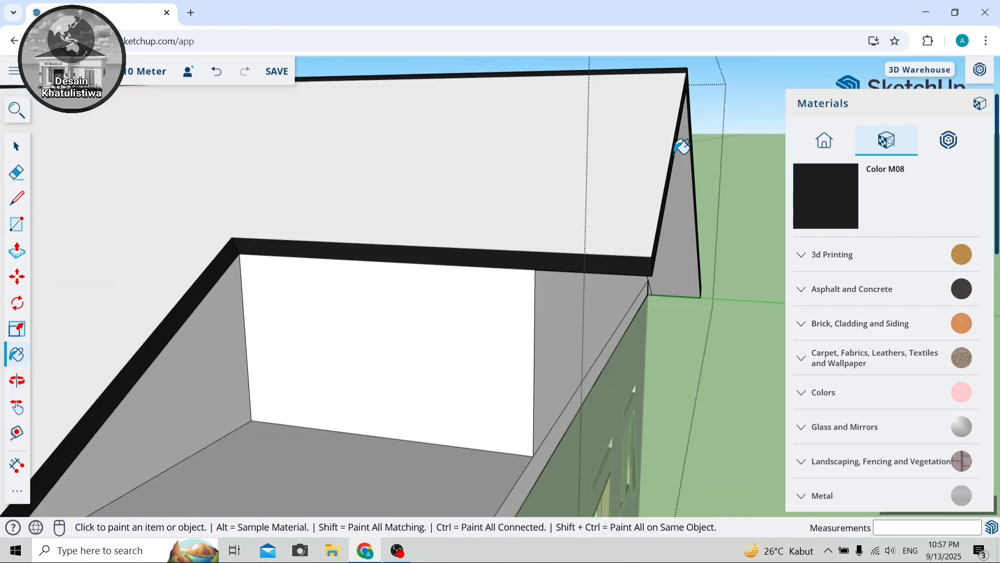
pyautogui.scroll(-2, 677, 145)
# Paint the left slope's narrow ridge strip and its long eave edge with Color M08.
pyautogui.click(18, 379)
pyautogui.moveTo(592, 105); pyautogui.dragTo(838, 171)
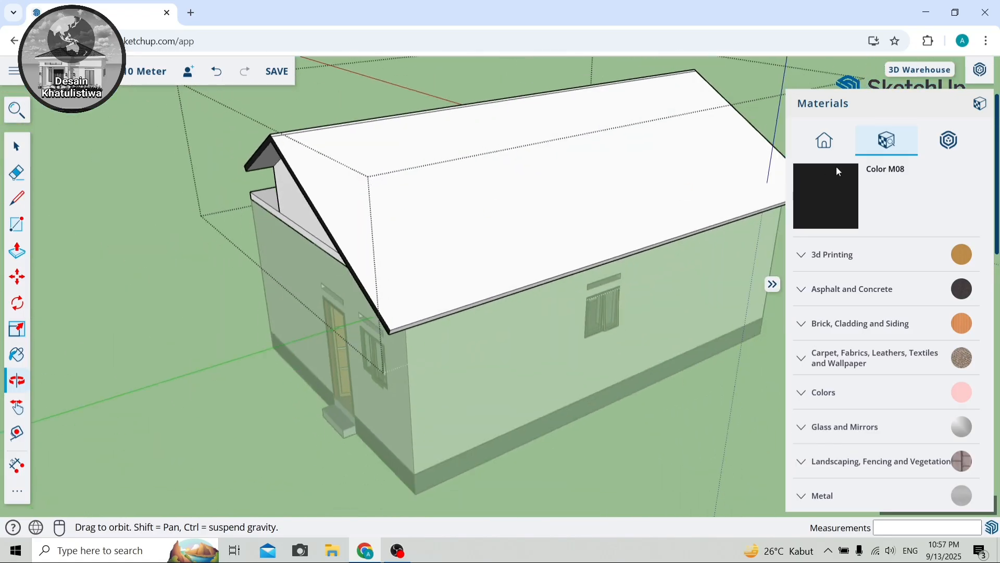
pyautogui.click(29, 352)
pyautogui.scroll(5, 297, 126)
pyautogui.scroll(-5, 297, 124)
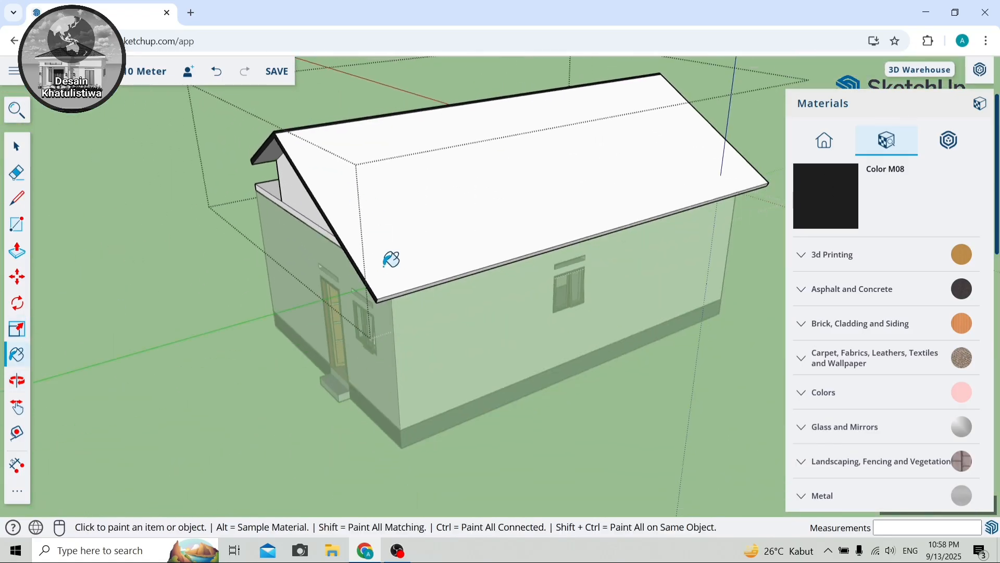
pyautogui.scroll(5, 407, 287)
pyautogui.scroll(-5, 408, 287)
# Paint both roof slopes with the Roofing Tile Spanish material and leave the roof group.
pyautogui.press('space')
pyautogui.scroll(-5, 859, 339)
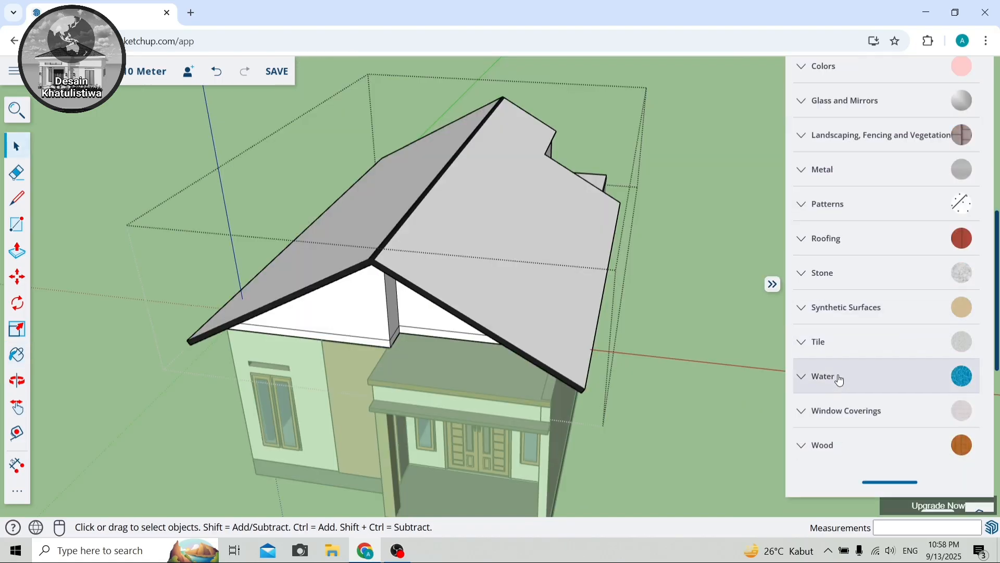
pyautogui.click(833, 240)
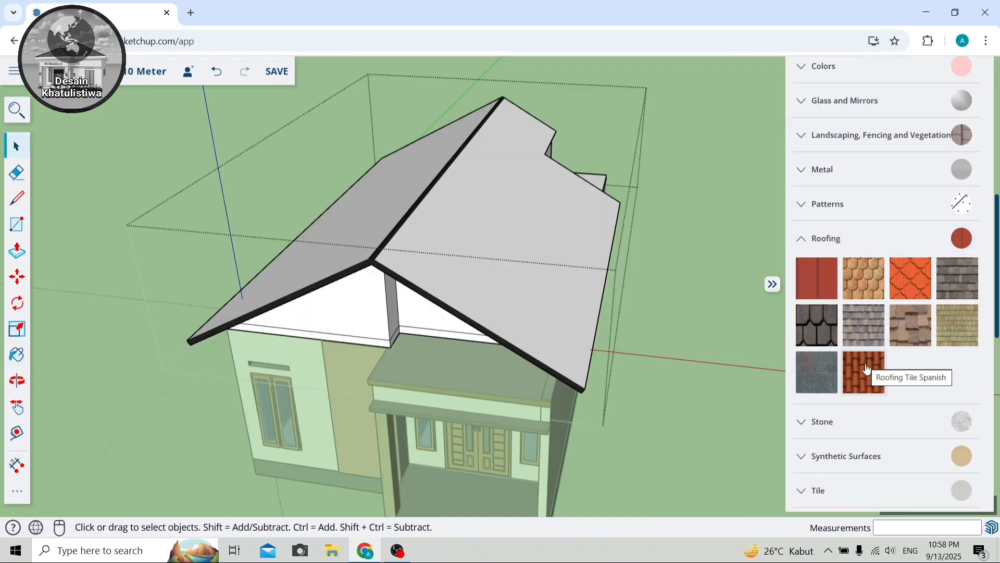
pyautogui.click(864, 371)
pyautogui.click(470, 199)
pyautogui.scroll(2, 417, 171)
pyautogui.click(418, 172)
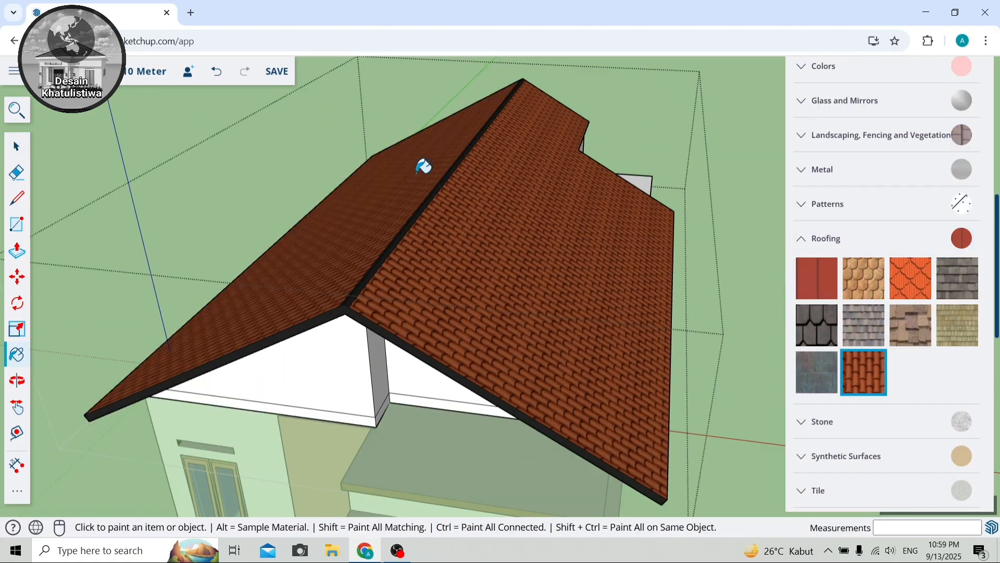
pyautogui.scroll(-3, 417, 172)
pyautogui.click(17, 381)
pyautogui.moveTo(89, 370); pyautogui.dragTo(469, 268)
pyautogui.click(16, 146)
pyautogui.scroll(1, 420, 239)
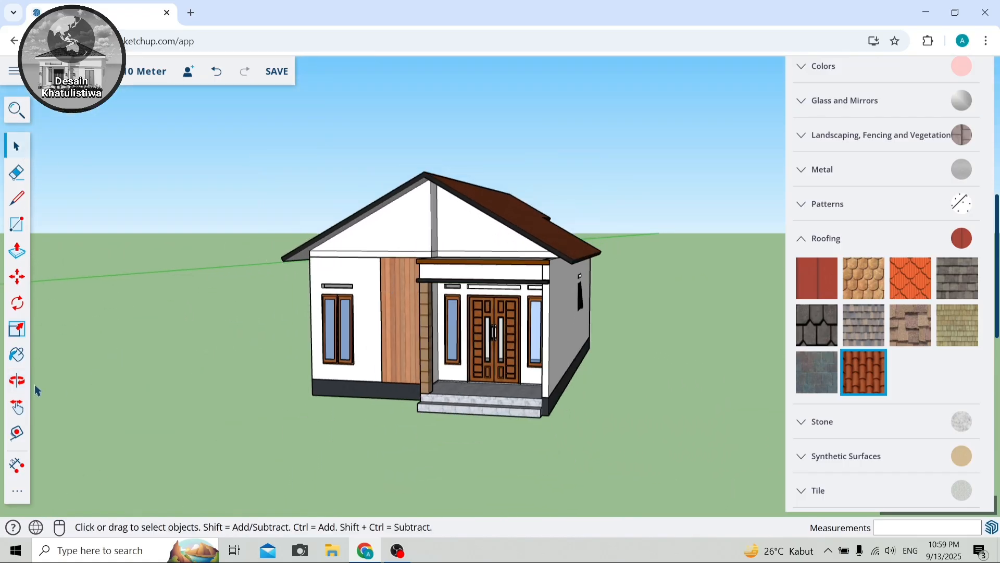
# Draw a rectangle of 253 by about 143 cm over the porch's inner side wall, from its upper back corner to its lower front corner.
pyautogui.press('r')
pyautogui.scroll(8, 583, 208)
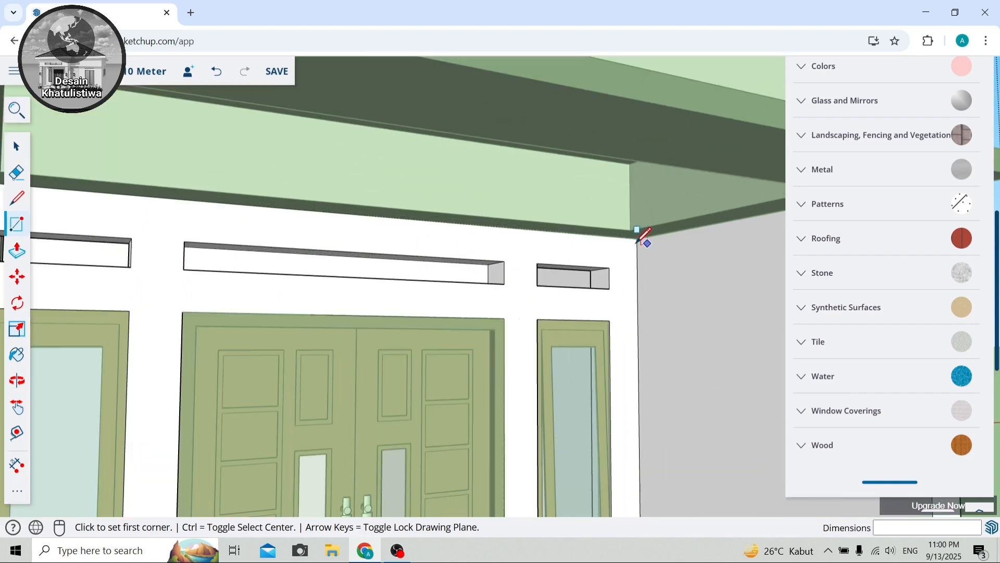
pyautogui.scroll(-2, 637, 230)
pyautogui.click(637, 229)
pyautogui.scroll(-6, 641, 227)
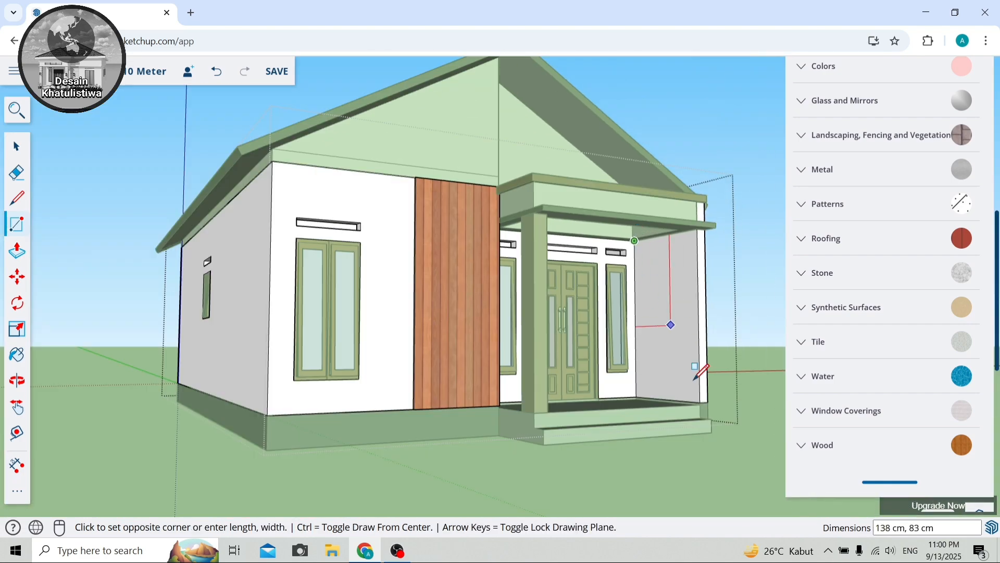
pyautogui.scroll(4, 699, 370)
pyautogui.scroll(3, 700, 408)
pyautogui.click(712, 420)
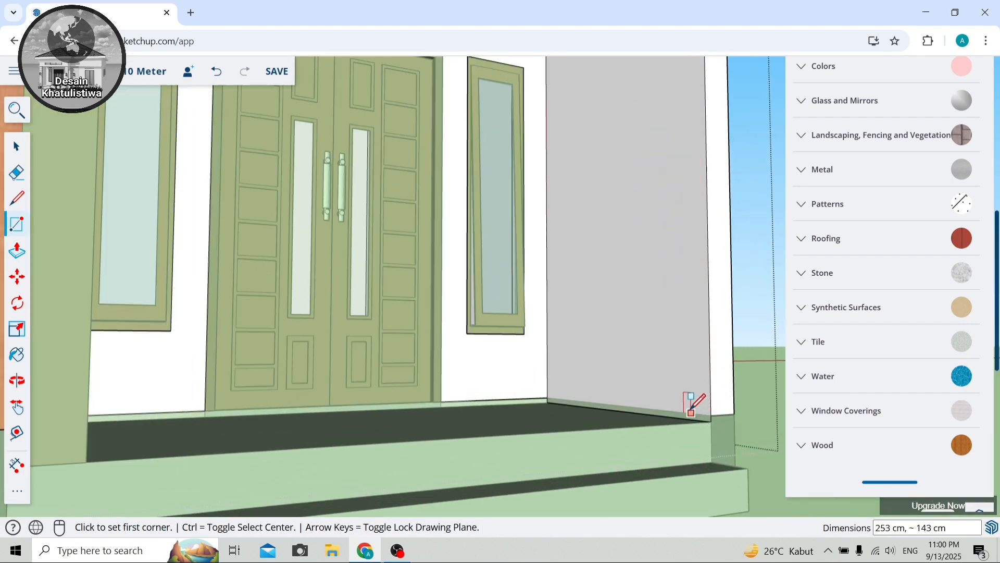
# Paint the porch's inner side wall panel with the Brick Basket material and leave the wall group.
pyautogui.scroll(-5, 701, 411)
pyautogui.click(18, 379)
pyautogui.moveTo(255, 260); pyautogui.dragTo(261, 293)
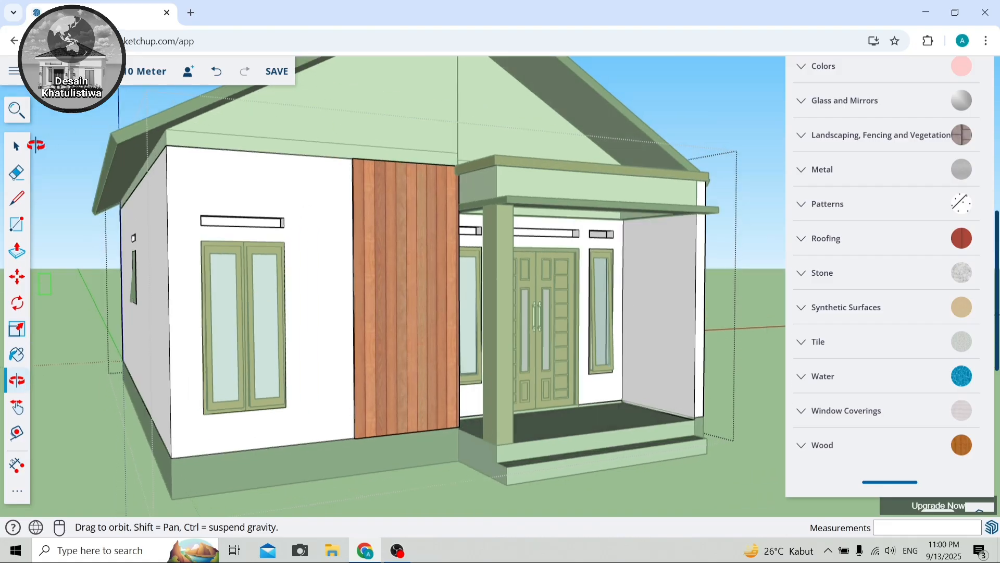
pyautogui.press('b')
pyautogui.scroll(5, 901, 239)
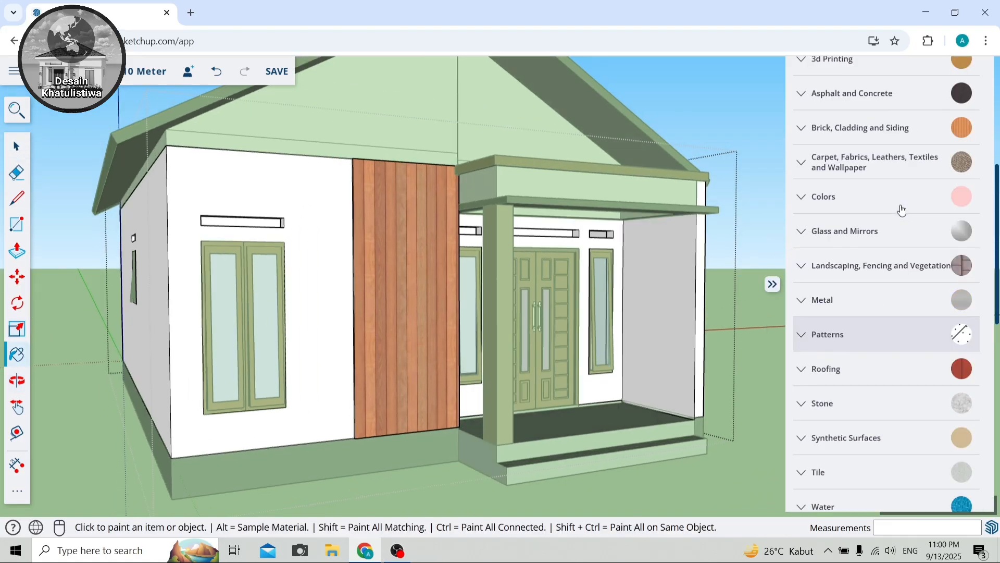
pyautogui.click(888, 259)
pyautogui.click(958, 297)
pyautogui.click(687, 258)
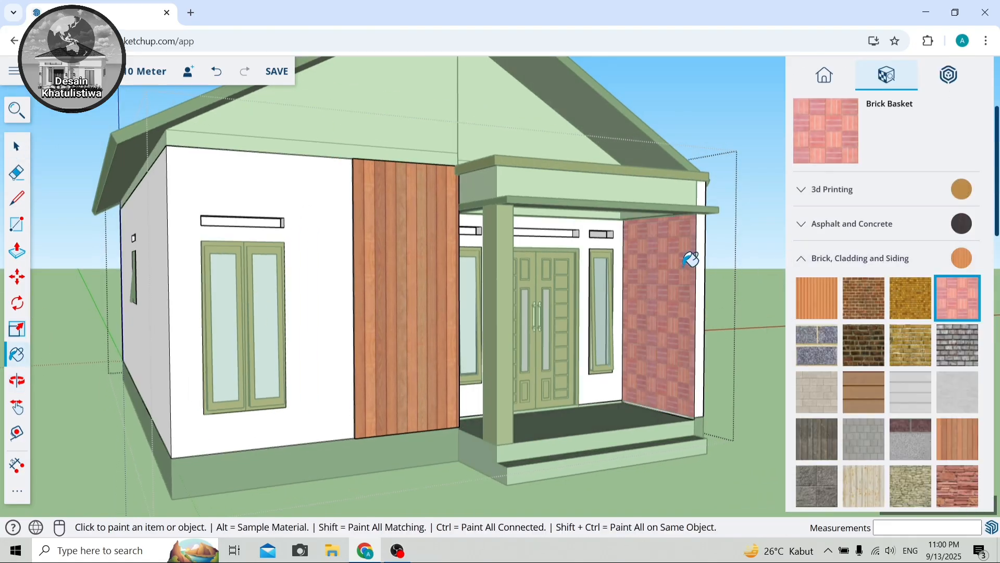
pyautogui.scroll(-2, 604, 254)
pyautogui.click(7, 151)
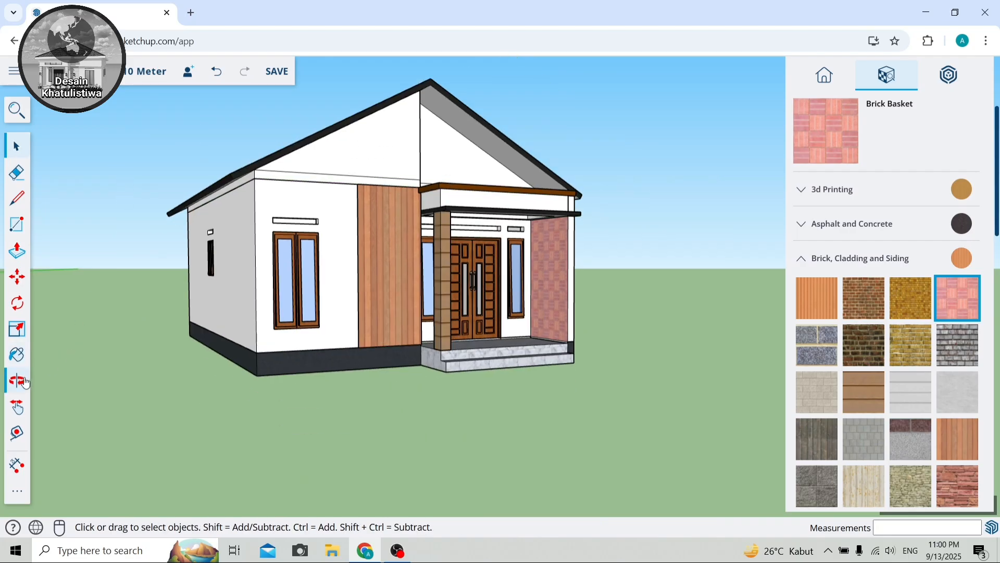
pyautogui.click(17, 380)
pyautogui.moveTo(276, 312); pyautogui.dragTo(5, 161)
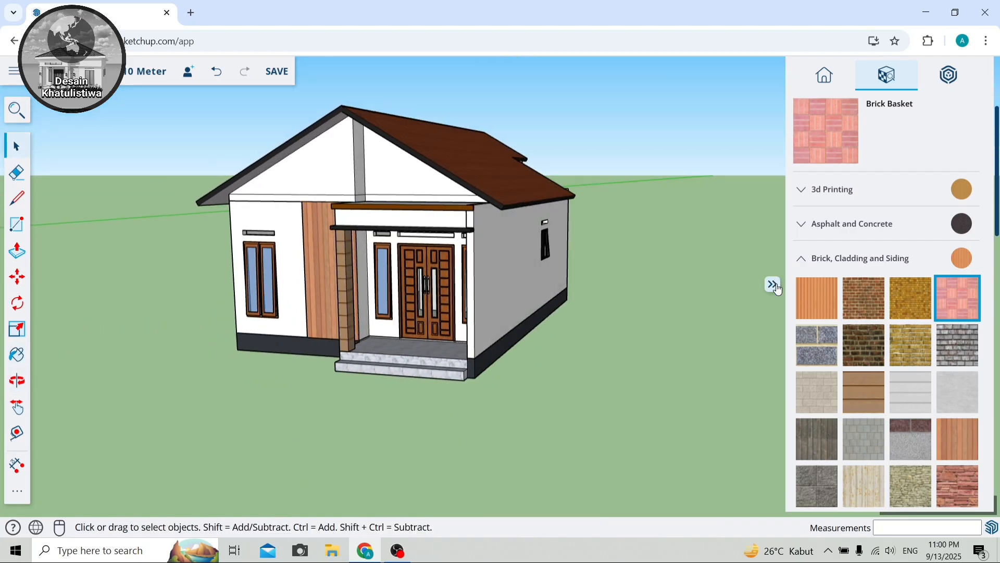
# Put away the materials browser and examine the painted roof, walls and porch from all sides of the house.
pyautogui.click(773, 284)
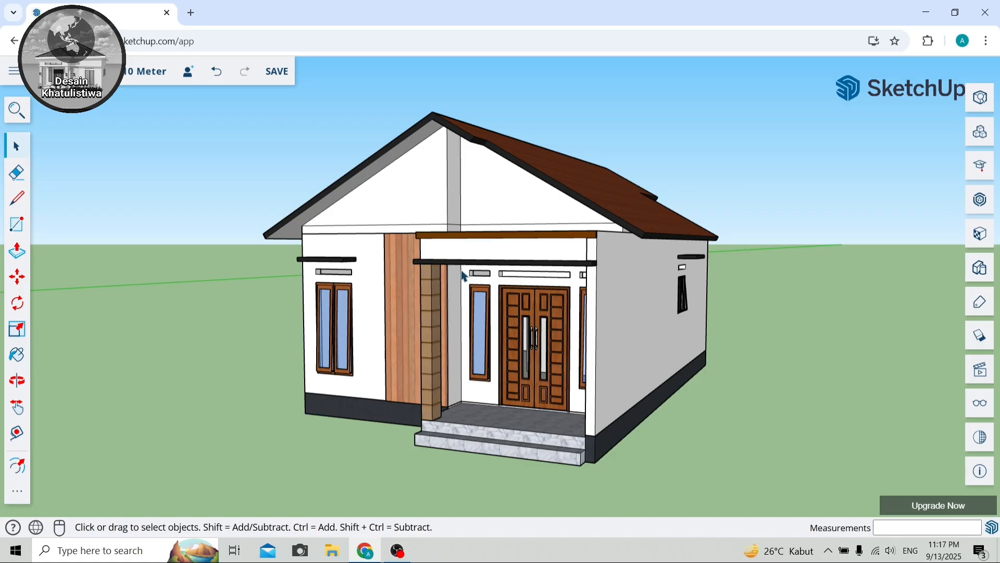
pyautogui.scroll(1, 491, 284)
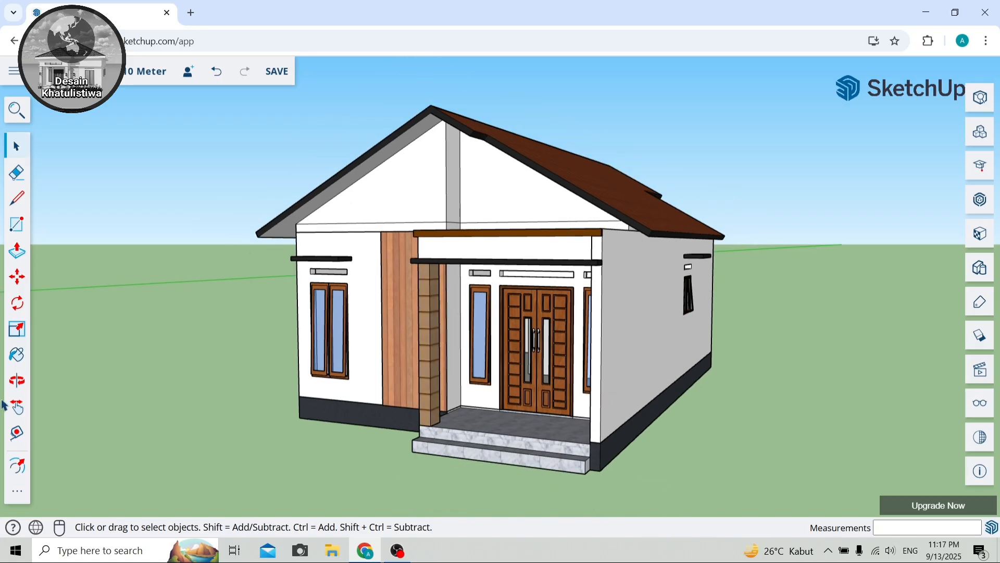
pyautogui.moveTo(129, 348); pyautogui.dragTo(833, 344)
pyautogui.moveTo(355, 326); pyautogui.dragTo(371, 283)
pyautogui.moveTo(548, 306); pyautogui.dragTo(663, 290)
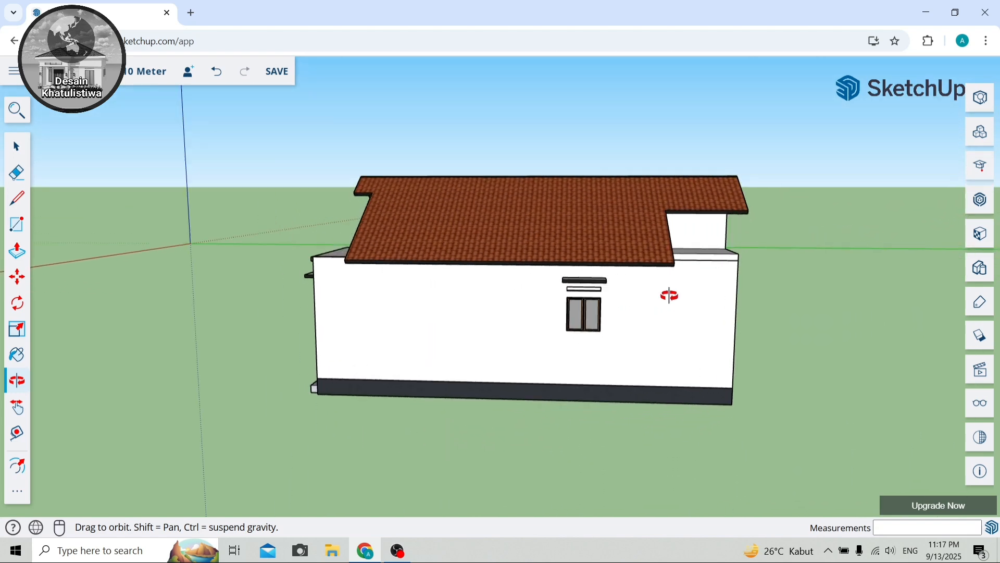
pyautogui.moveTo(380, 315); pyautogui.dragTo(646, 255)
pyautogui.scroll(1, 436, 283)
pyautogui.moveTo(399, 296); pyautogui.dragTo(808, 308)
pyautogui.scroll(2, 700, 300)
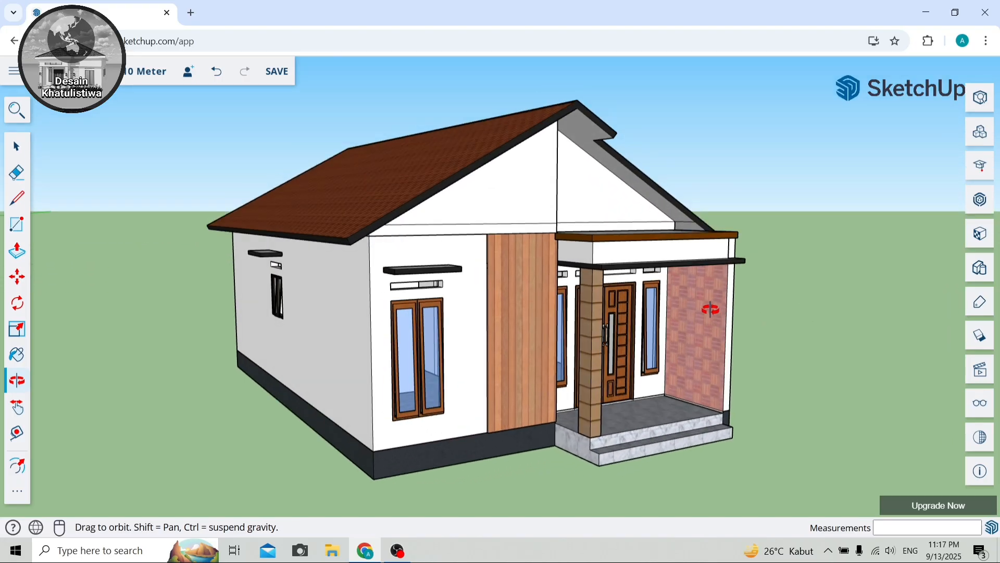
pyautogui.click(17, 146)
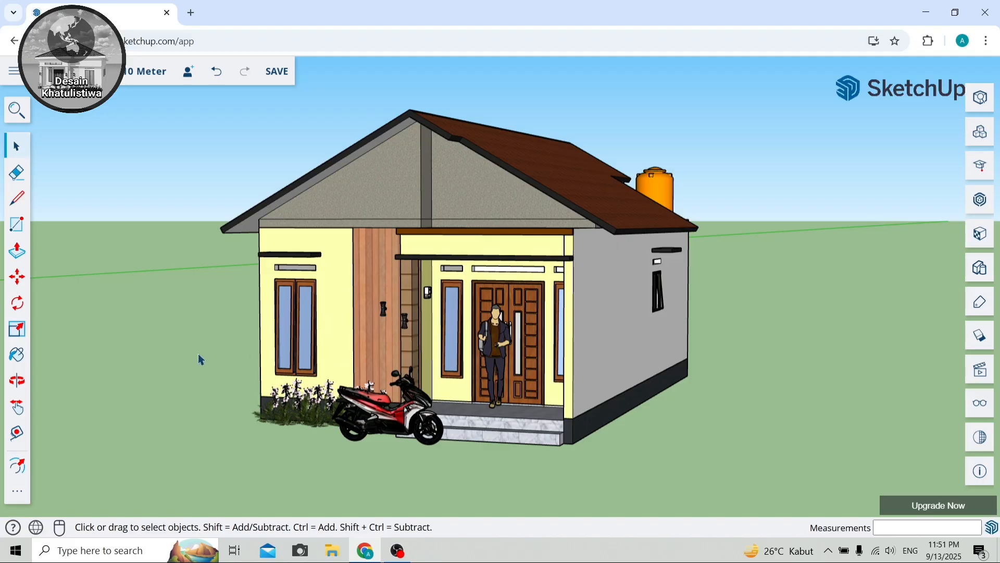
# Examine the completed house all the way around, including the rear door, windows, gable wall and the water tank behind the roof.
pyautogui.click(17, 380)
pyautogui.moveTo(157, 348); pyautogui.dragTo(436, 350)
pyautogui.moveTo(264, 340); pyautogui.dragTo(568, 318)
pyautogui.moveTo(314, 318); pyautogui.dragTo(536, 317)
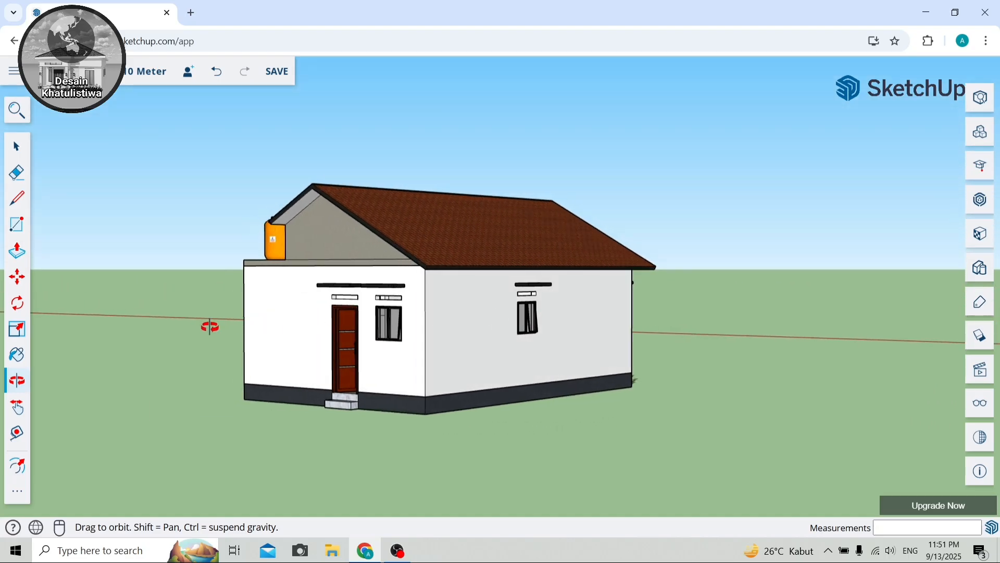
pyautogui.moveTo(208, 327); pyautogui.dragTo(513, 276)
pyautogui.scroll(5, 530, 277)
pyautogui.scroll(-5, 527, 279)
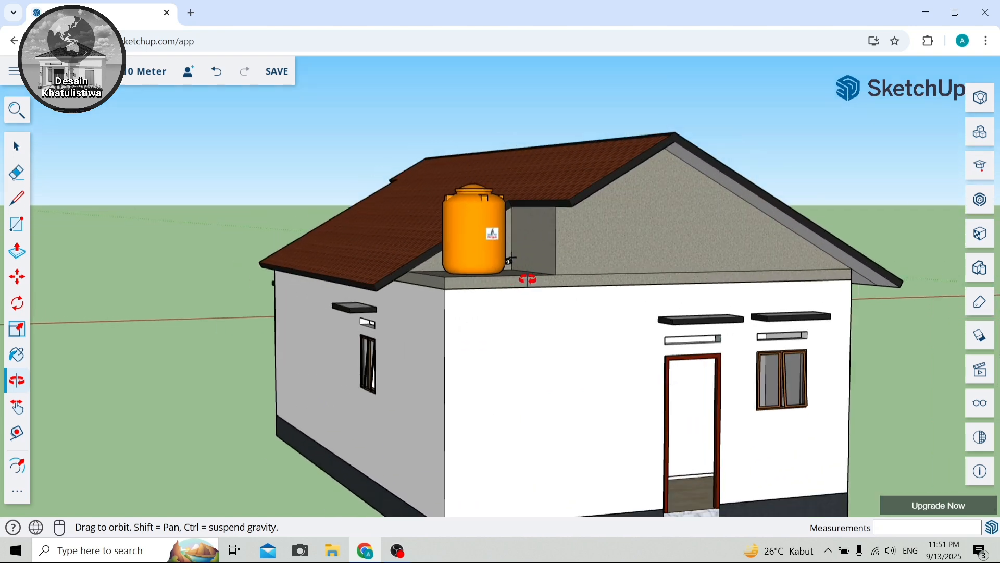
pyautogui.moveTo(440, 322); pyautogui.dragTo(503, 332)
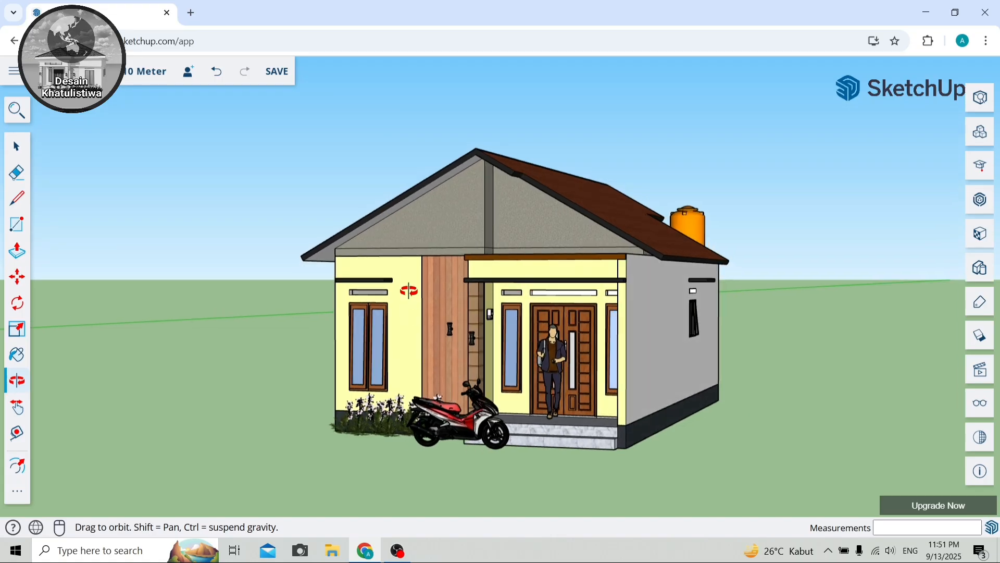
# Frame the whole house in a centred front three-quarter view with the motorcycle, plants, standing figure and water tank visible.
pyautogui.moveTo(409, 290)
pyautogui.mouseDown()
pyautogui.moveTo(374, 296)
pyautogui.moveTo(390, 293)
pyautogui.mouseUp()
pyautogui.scroll(1, 368, 345)
pyautogui.scroll(-1, 367, 344)
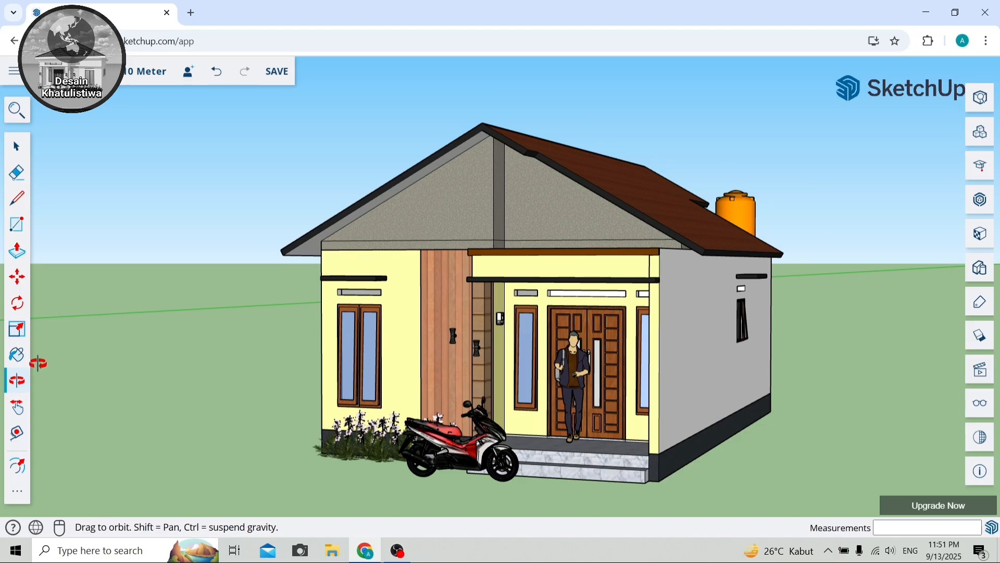
pyautogui.click(17, 407)
pyautogui.moveTo(388, 342); pyautogui.dragTo(356, 342)
pyautogui.click(17, 380)
pyautogui.moveTo(63, 355); pyautogui.dragTo(78, 351)
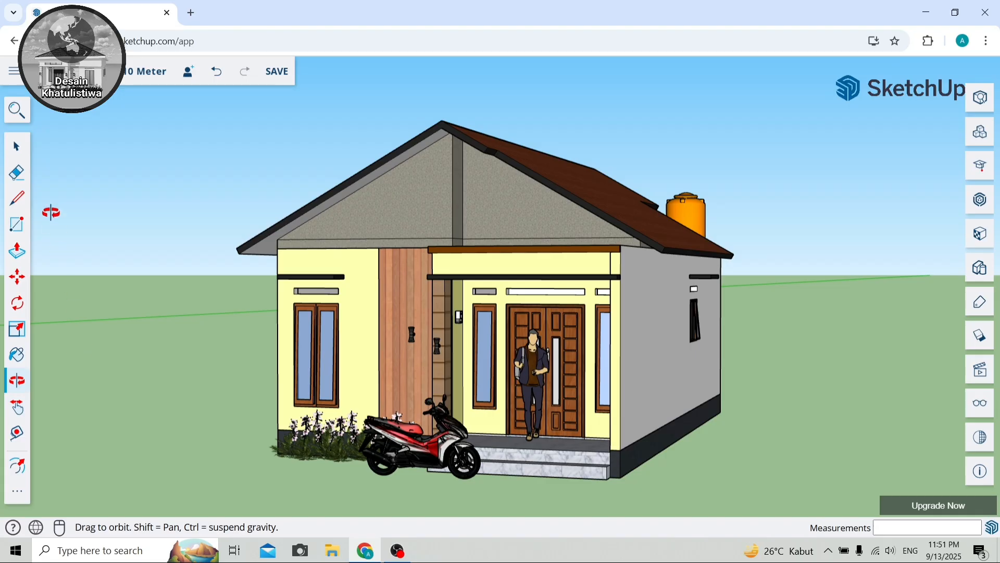
pyautogui.click(17, 146)
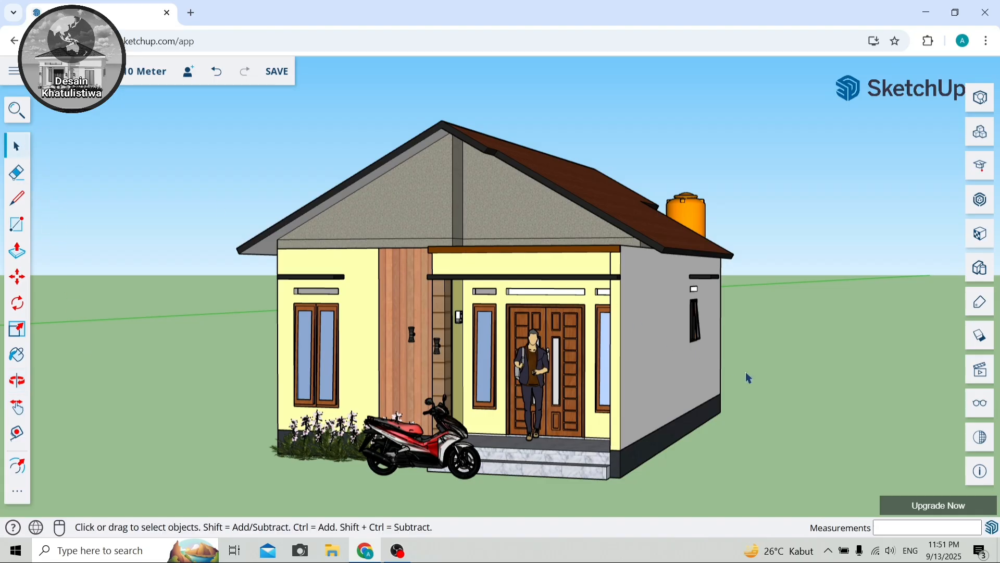